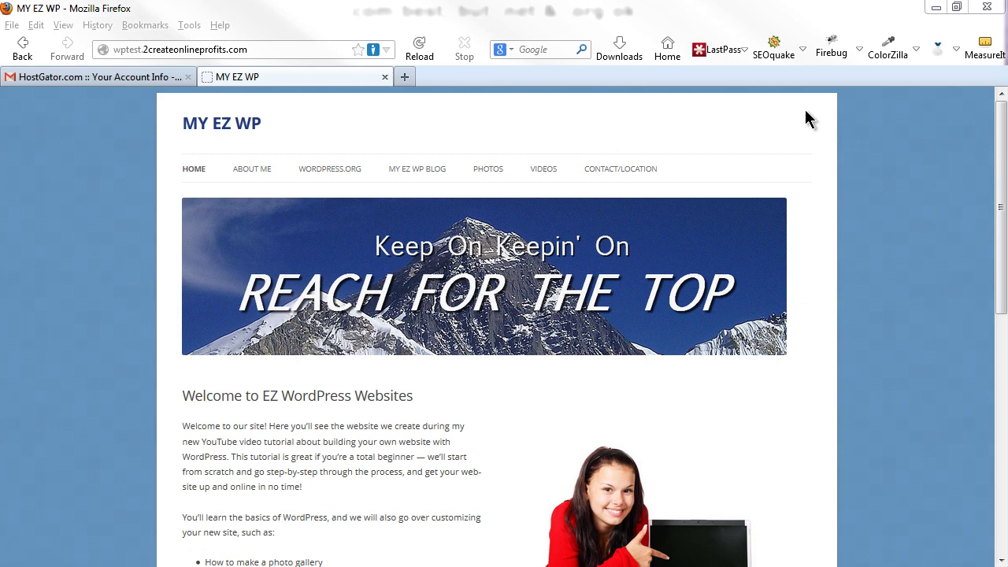
# - Restore Firefox and shrink the window until MY EZ WP reflows into its one-column mobile layout
pyautogui.click(957, 8)
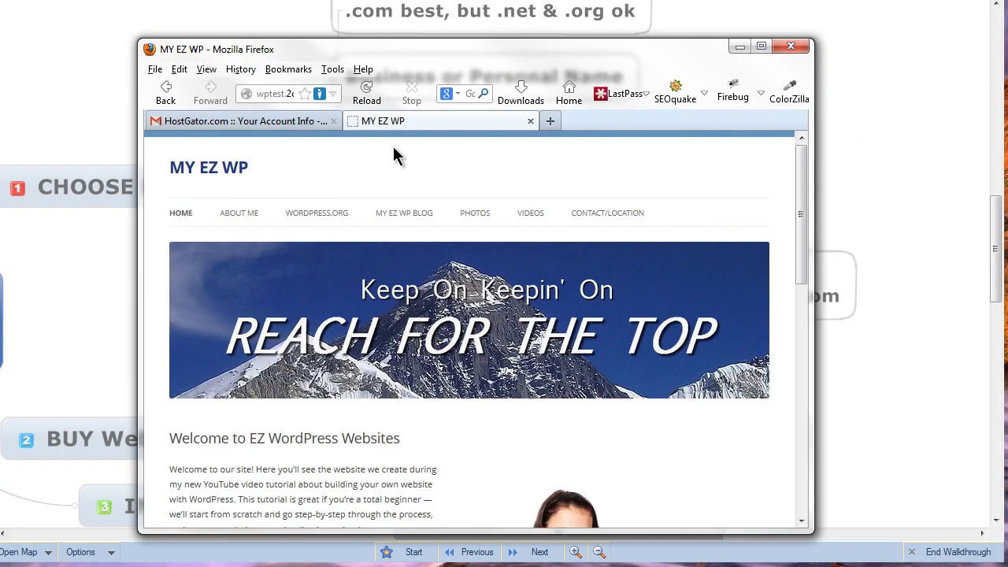
pyautogui.moveTo(799, 198); pyautogui.dragTo(772, 135)
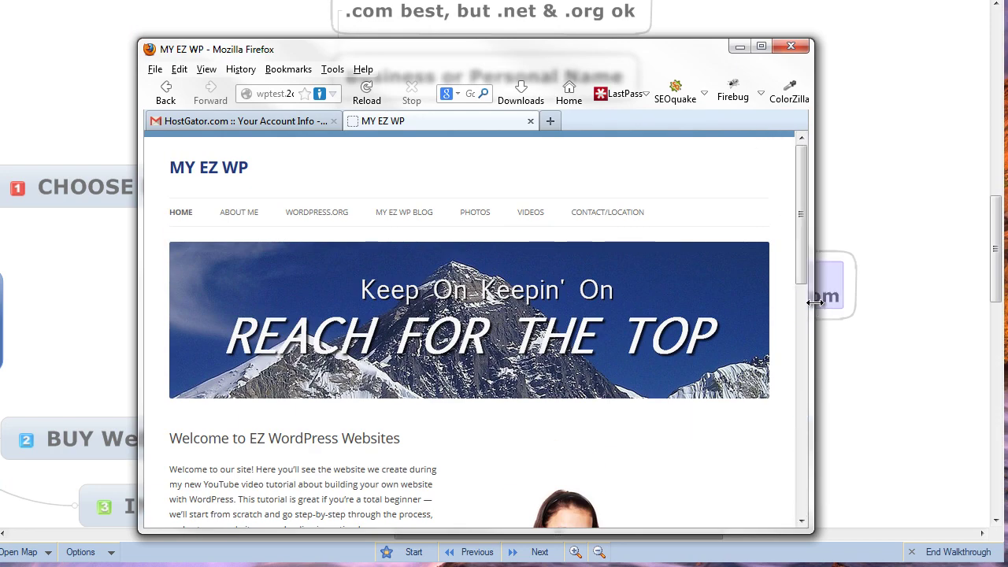
pyautogui.moveTo(814, 302); pyautogui.dragTo(482, 189)
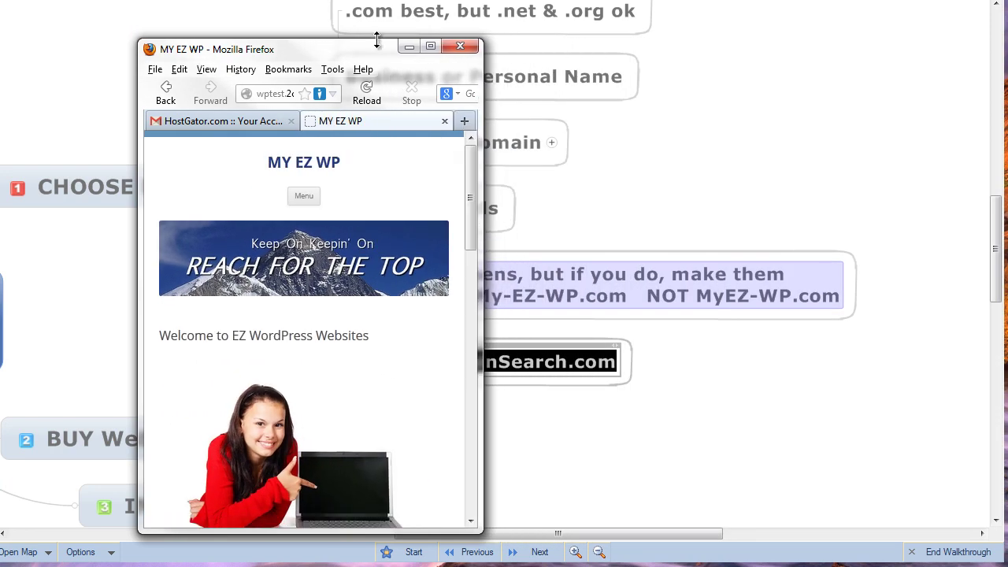
pyautogui.moveTo(377, 41); pyautogui.dragTo(376, 130)
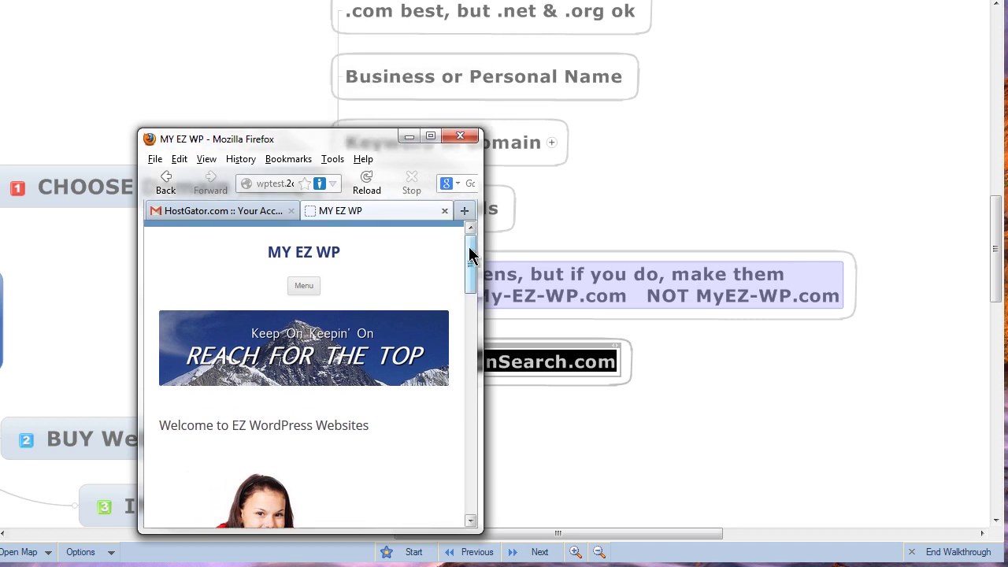
pyautogui.moveTo(470, 254); pyautogui.dragTo(308, 295)
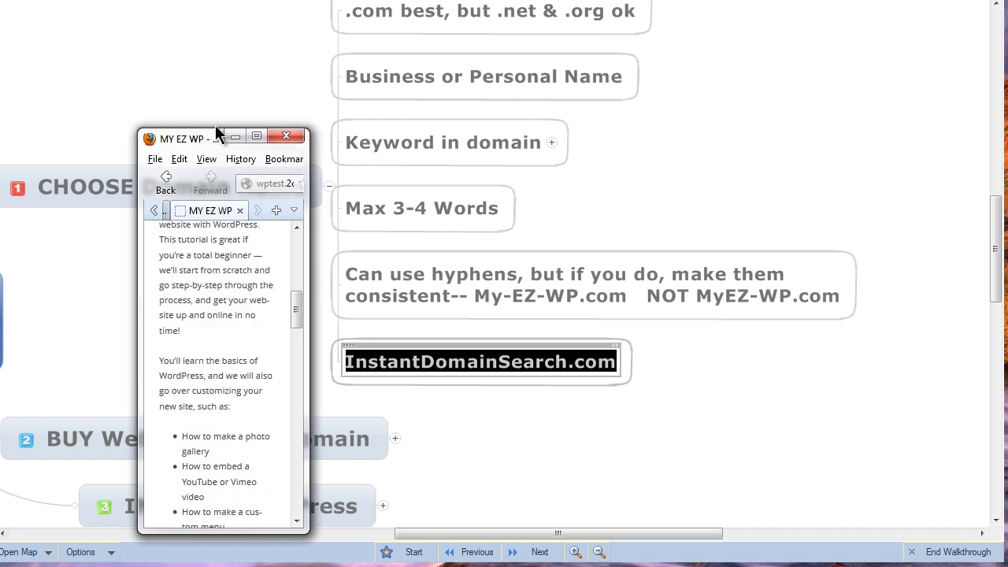
pyautogui.moveTo(214, 128); pyautogui.dragTo(215, 217)
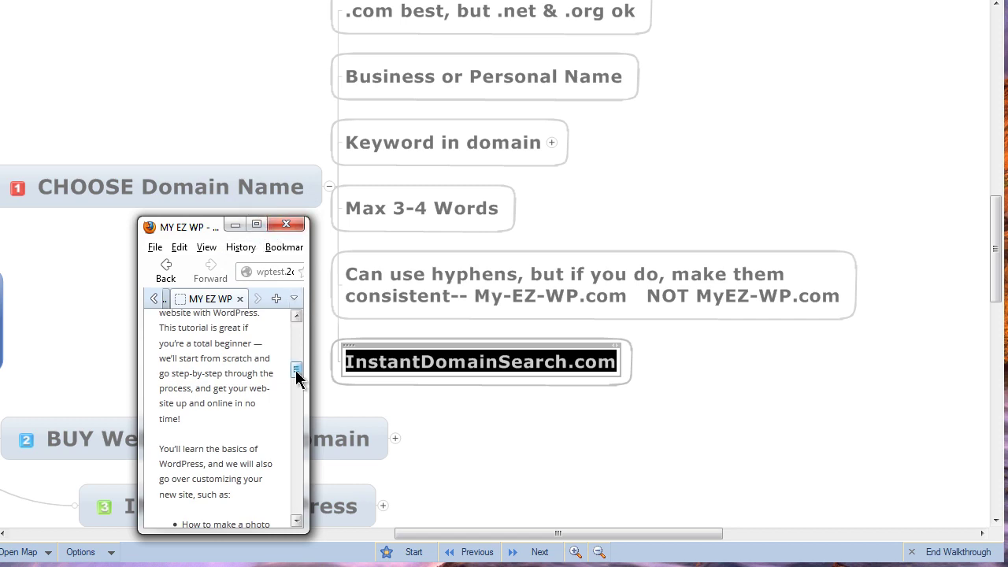
pyautogui.moveTo(298, 370); pyautogui.dragTo(298, 297)
# - Maximize Firefox and scroll the home page down to the Contact Me and Videos widgets
pyautogui.click(256, 225)
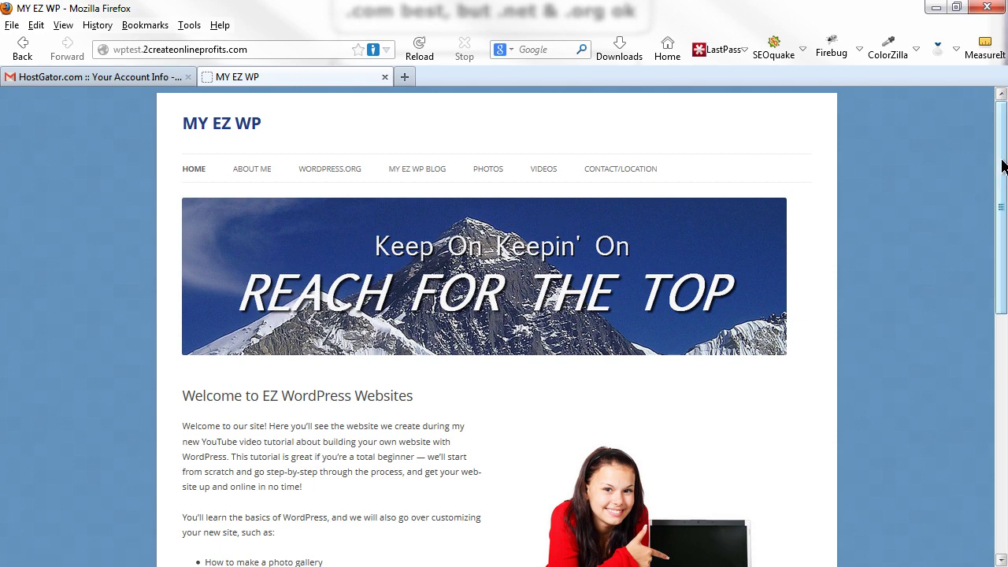
pyautogui.moveTo(1003, 162); pyautogui.dragTo(1004, 306)
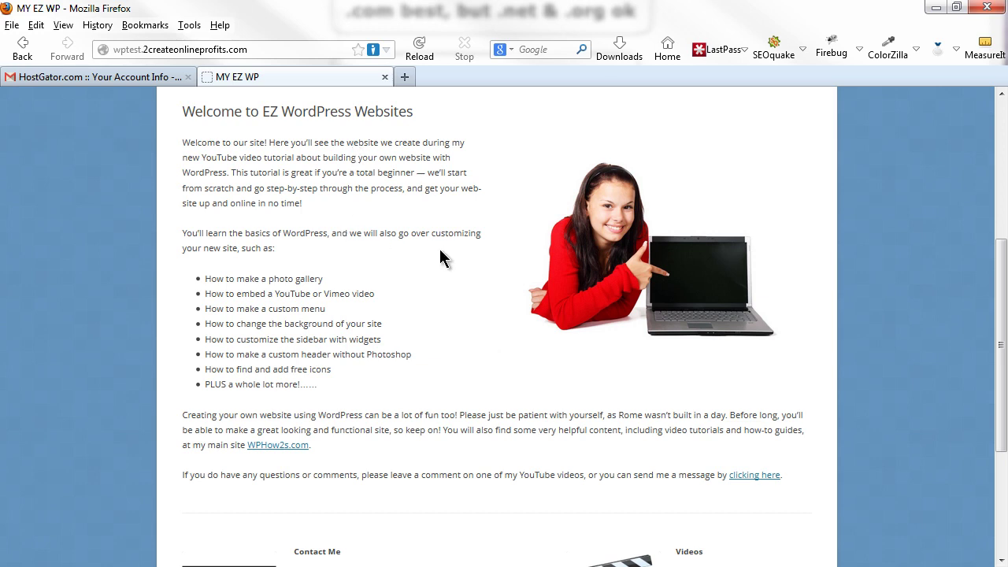
pyautogui.moveTo(992, 275); pyautogui.dragTo(992, 379)
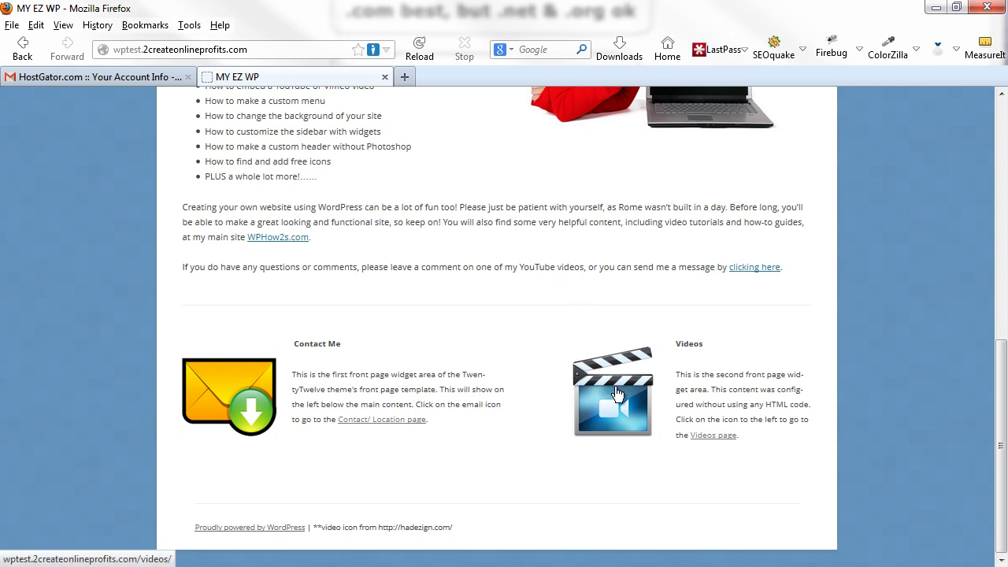
# - Open the Contact/Location page and scroll through its form down to the map
pyautogui.click(225, 382)
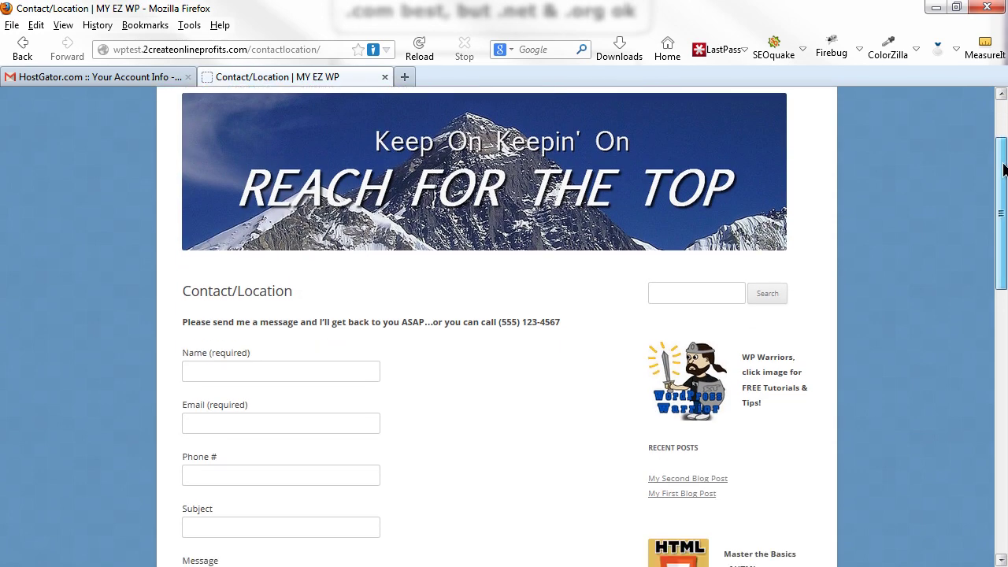
pyautogui.scroll(-10, 349, 286)
pyautogui.moveTo(1002, 381); pyautogui.dragTo(999, 225)
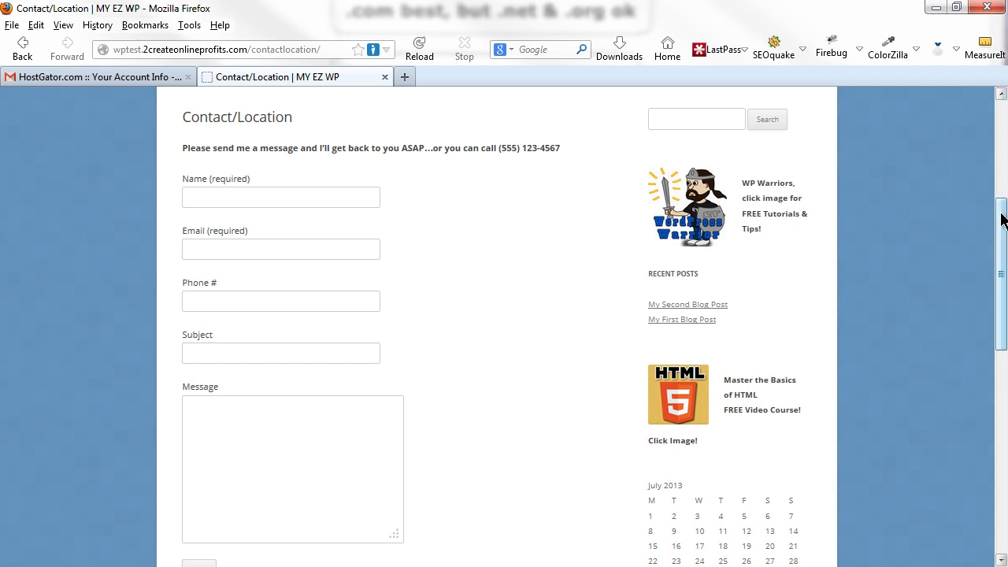
pyautogui.moveTo(1001, 221); pyautogui.dragTo(1002, 381)
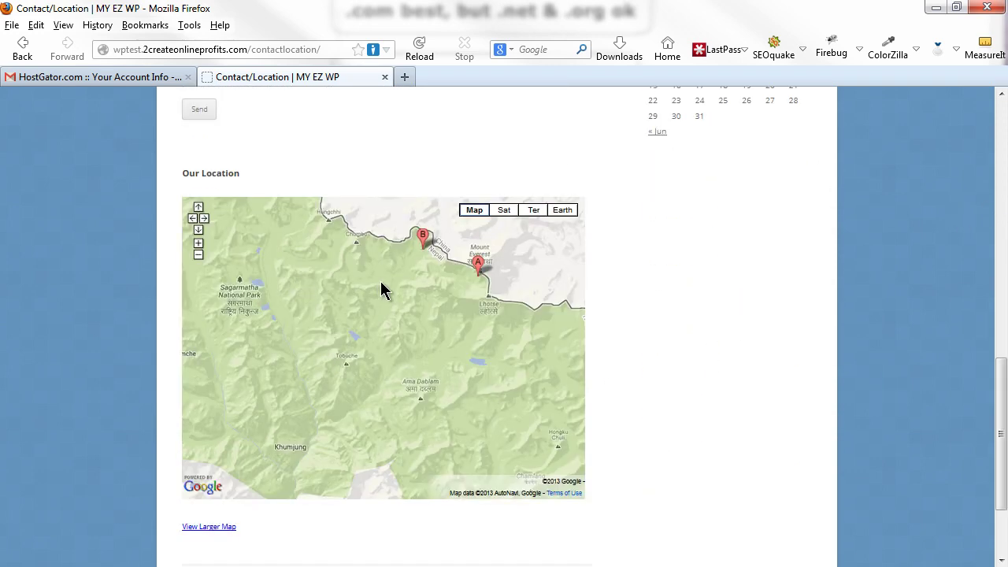
# - Open map marker A's Mt. Everest info window, then go to the About Me page
pyautogui.click(479, 266)
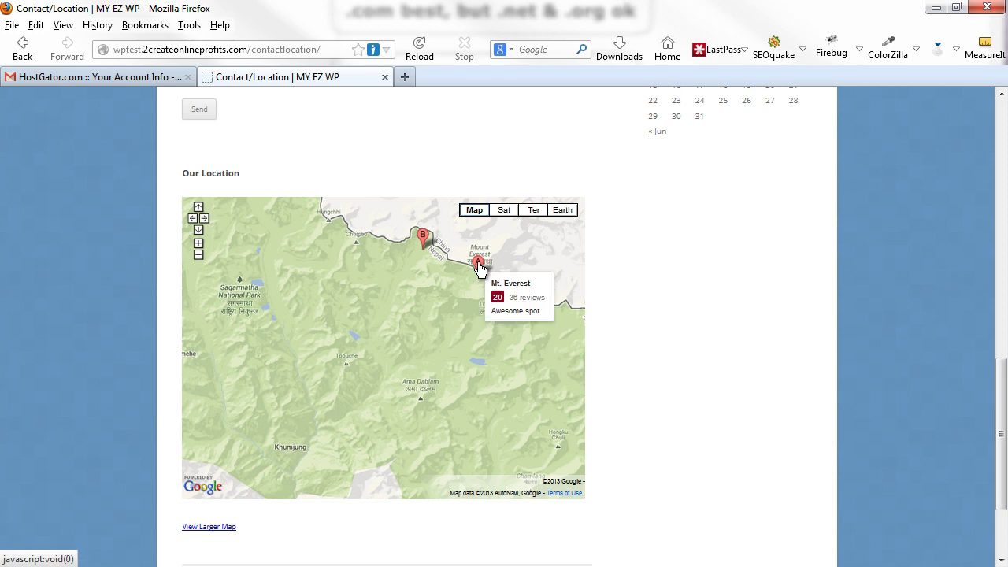
pyautogui.click(479, 266)
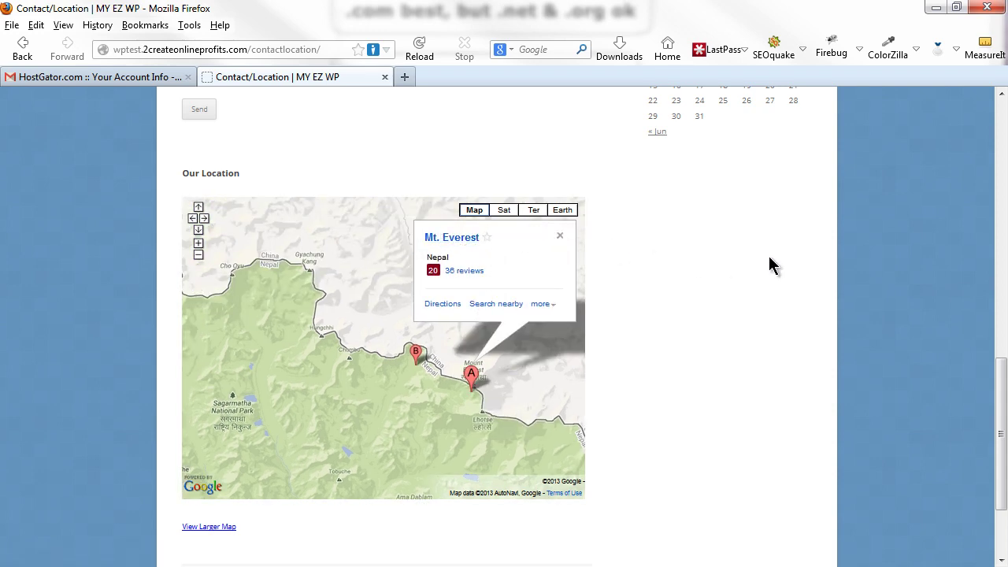
pyautogui.scroll(15, 512, 220)
pyautogui.click(254, 169)
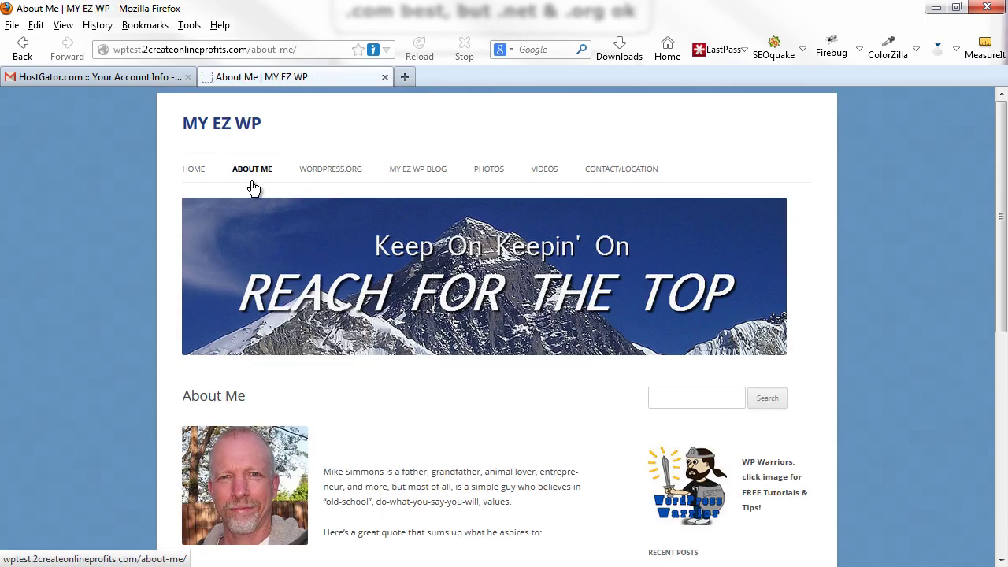
# - Scroll the About Me page and open the linked HTML5 course page in a new tab
pyautogui.scroll(-3, 254, 228)
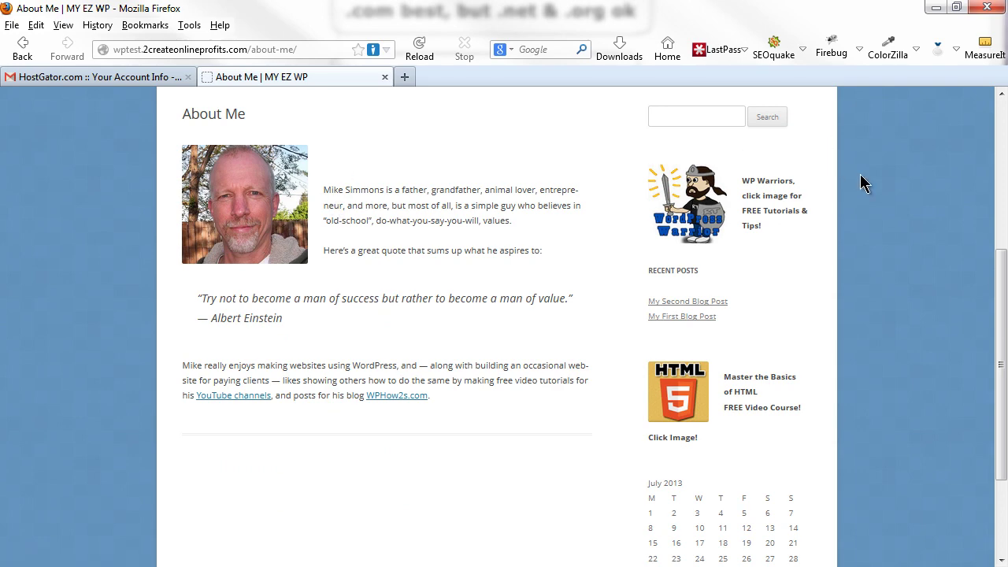
pyautogui.moveTo(996, 295); pyautogui.dragTo(1004, 228)
pyautogui.scroll(-3, 1004, 228)
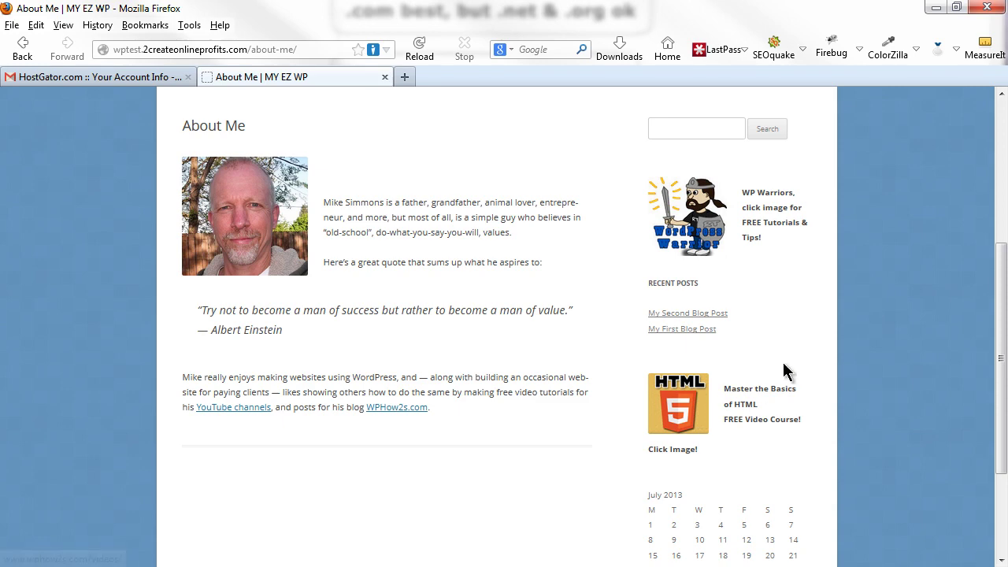
pyautogui.click(681, 409)
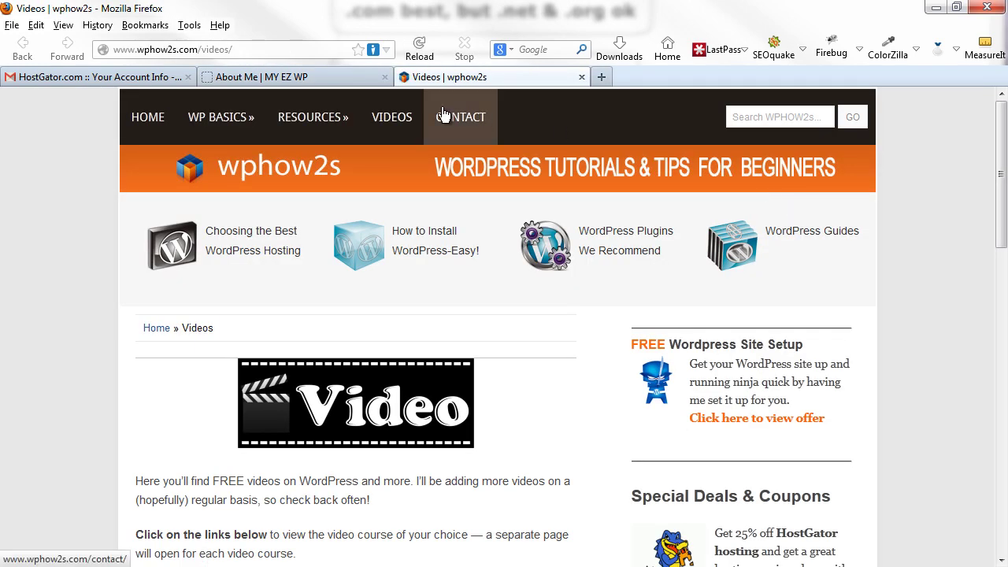
pyautogui.scroll(-2, 1001, 125)
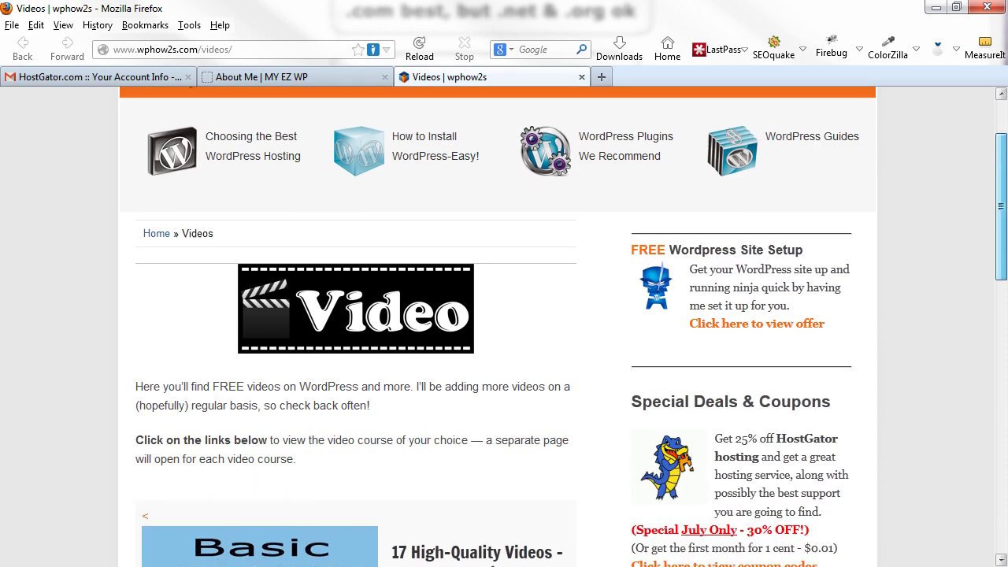
pyautogui.moveTo(1002, 159); pyautogui.dragTo(1004, 256)
# - Back on About Me, open WordPress.org in a new tab, then close both extra tabs
pyautogui.hotkey('ctrl', 'shift', 'Tab')
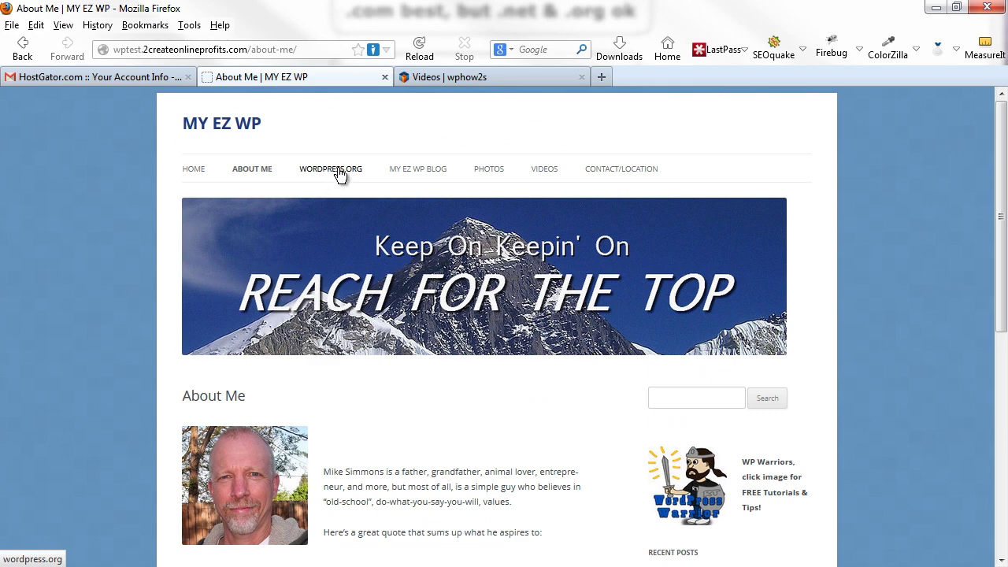
pyautogui.click(332, 170)
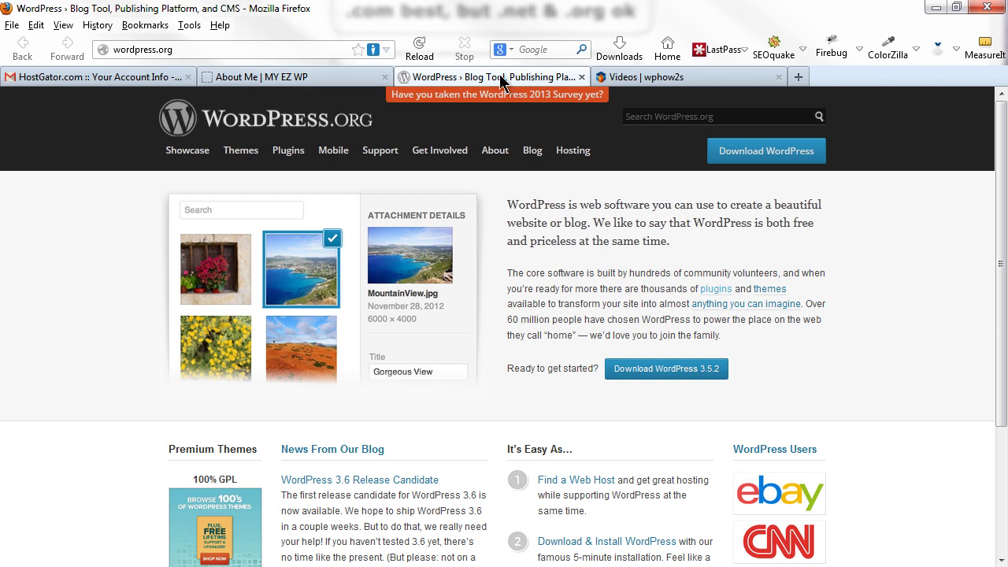
pyautogui.click(778, 76)
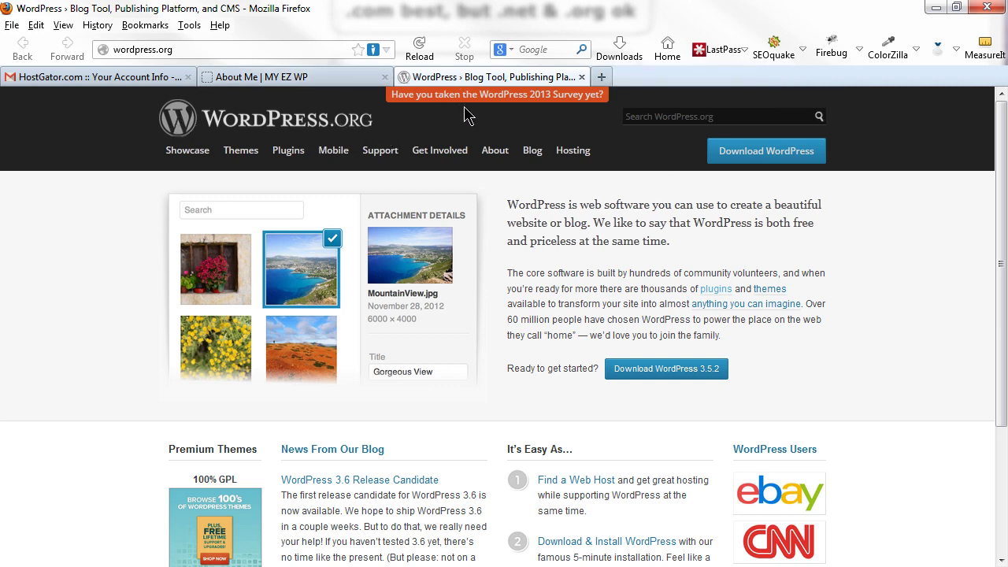
pyautogui.click(581, 77)
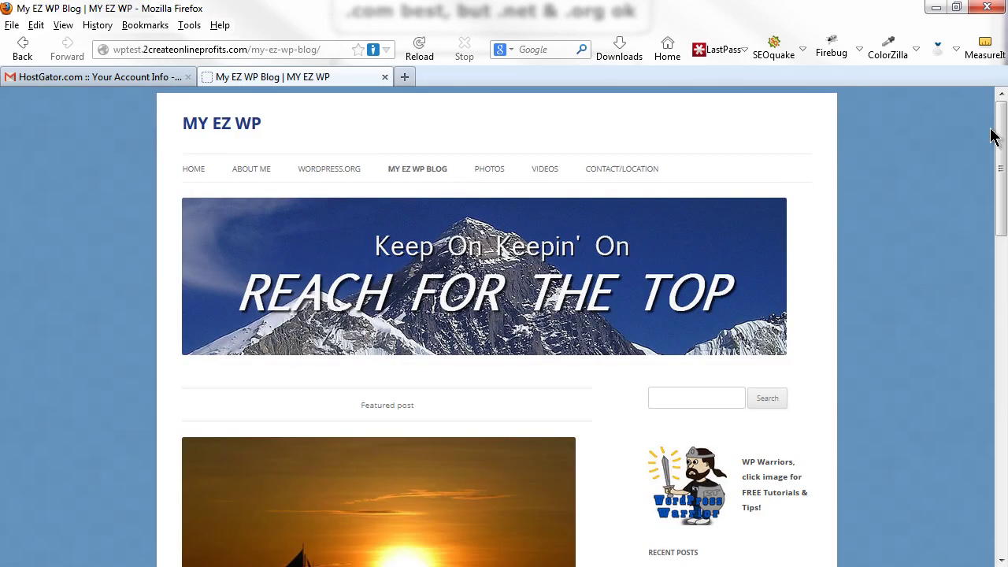
# - Preview the Evil Admin photo from the gallery in the lightbox, then close it
pyautogui.moveTo(1001, 118); pyautogui.dragTo(996, 167)
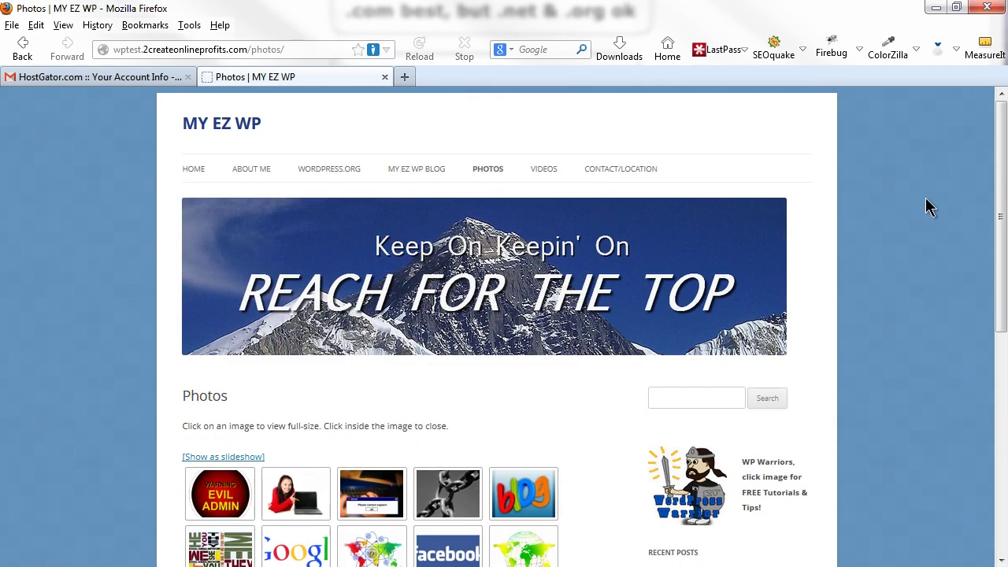
pyautogui.moveTo(1001, 134); pyautogui.dragTo(1001, 231)
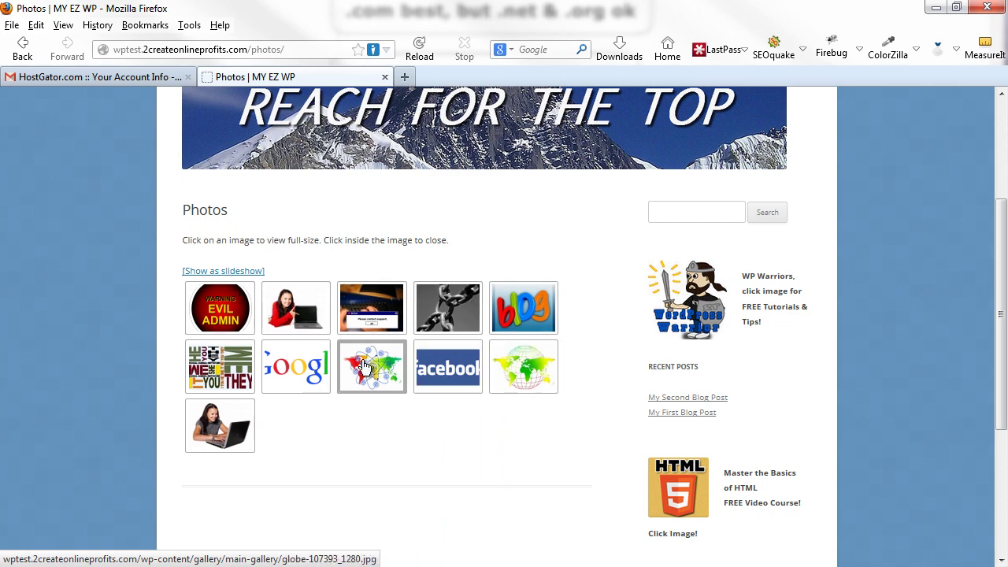
pyautogui.click(223, 306)
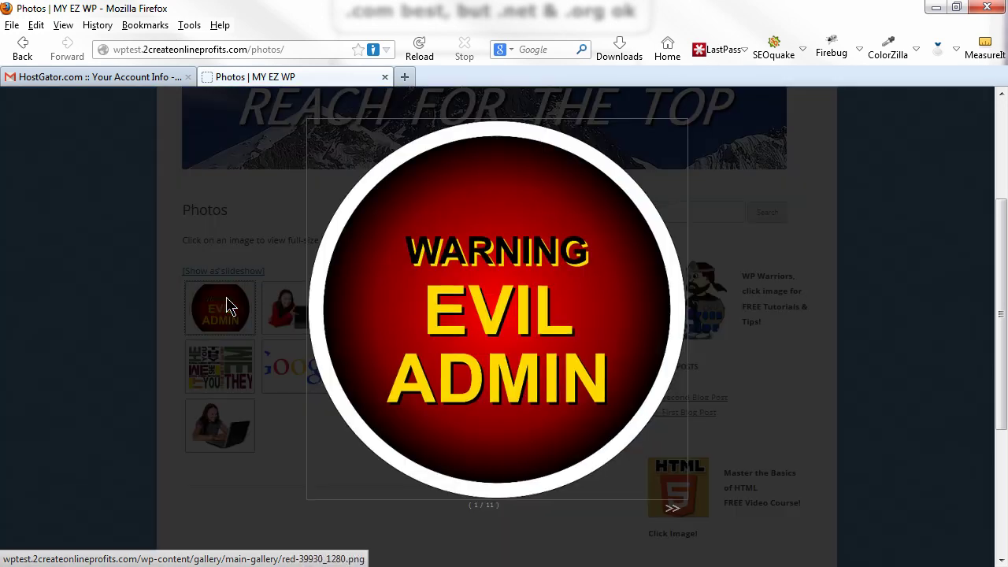
pyautogui.click(485, 283)
# - Open the Videos page and scroll to the five-step website mind map
pyautogui.moveTo(1001, 376); pyautogui.dragTo(971, 210)
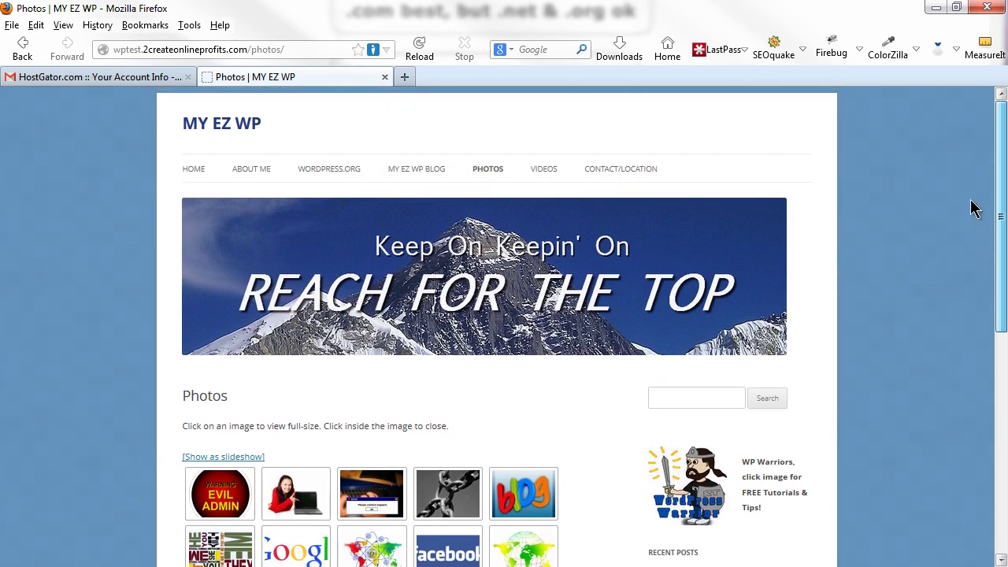
pyautogui.click(543, 170)
pyautogui.scroll(-5, 889, 266)
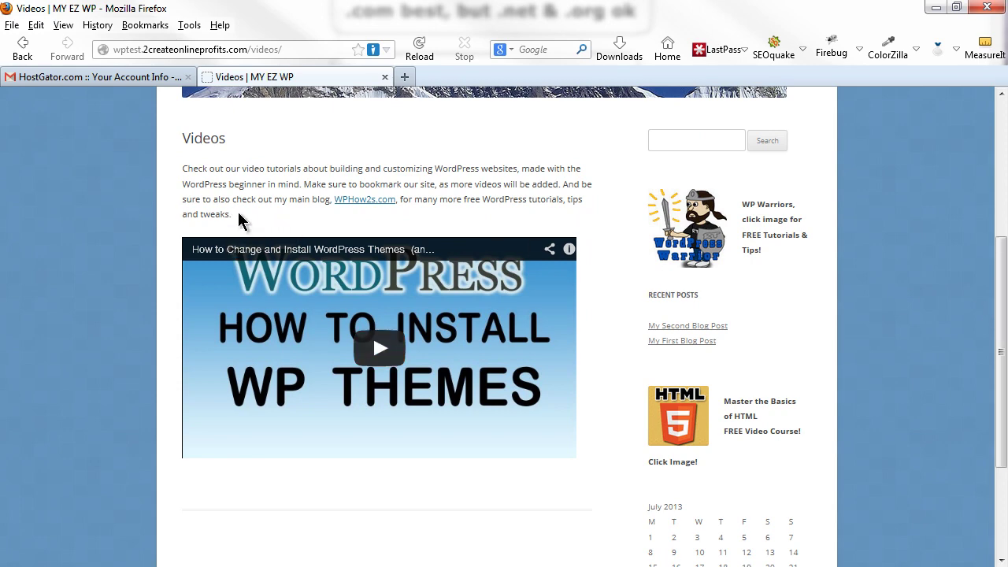
pyautogui.moveTo(997, 396); pyautogui.dragTo(996, 254)
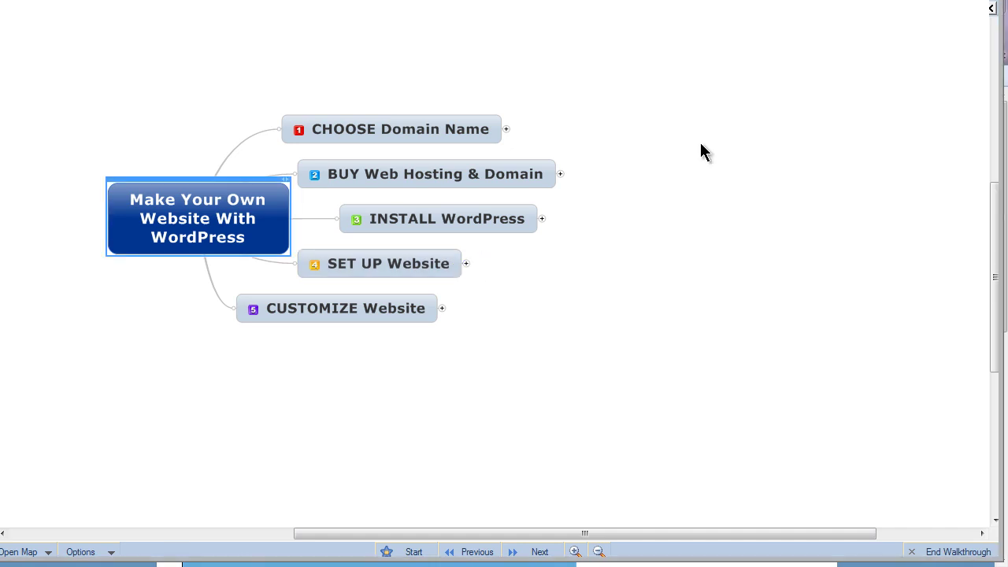
# - Expand the SET UP Website and CUSTOMIZE Website branches, including Customizing the Home Page subtopics
pyautogui.click(373, 253)
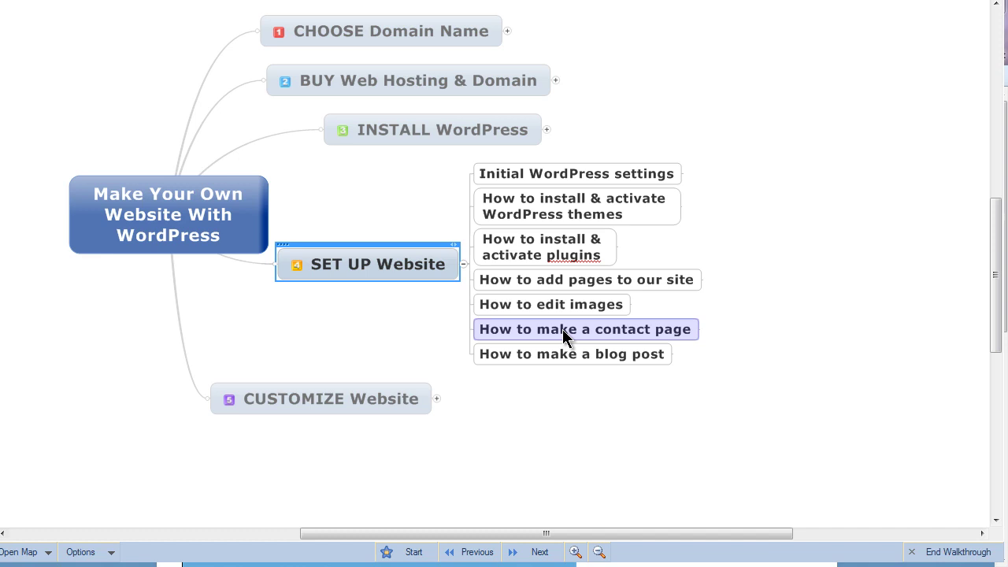
pyautogui.click(464, 265)
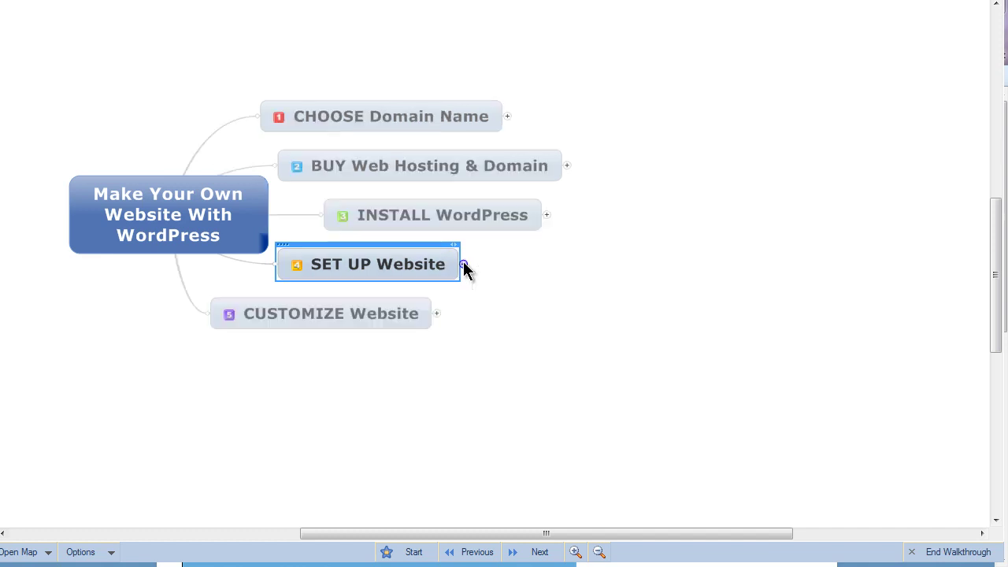
pyautogui.click(437, 314)
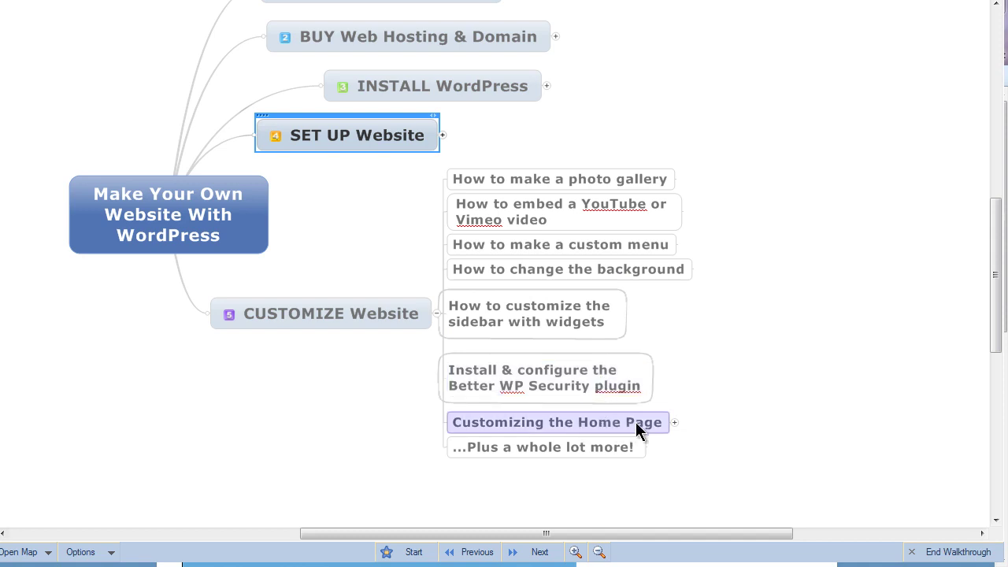
pyautogui.click(674, 423)
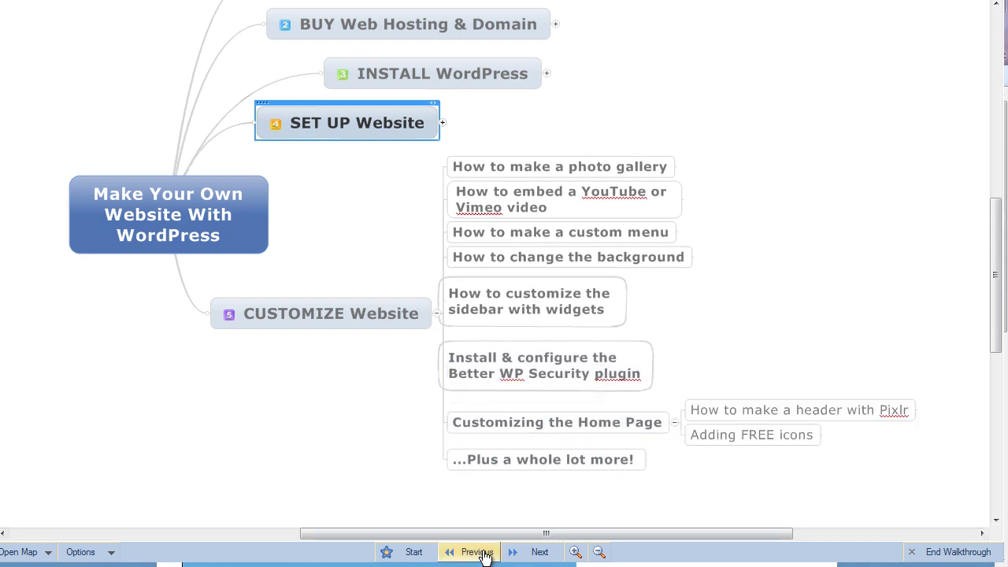
# - Return to the whole-map overview and expand CHOOSE Domain Name into its six tips
pyautogui.moveTo(503, 537); pyautogui.dragTo(604, 539)
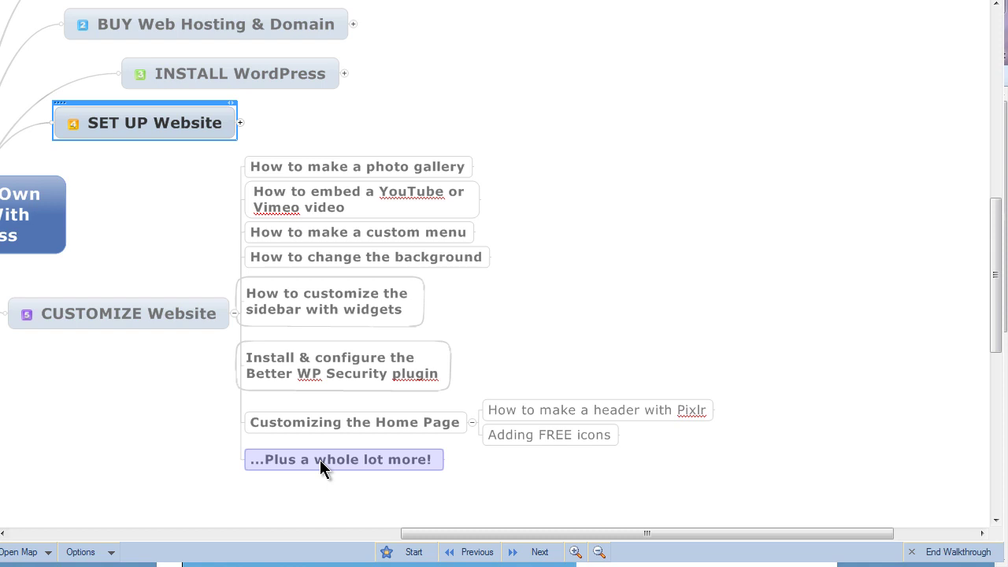
pyautogui.press('Right')
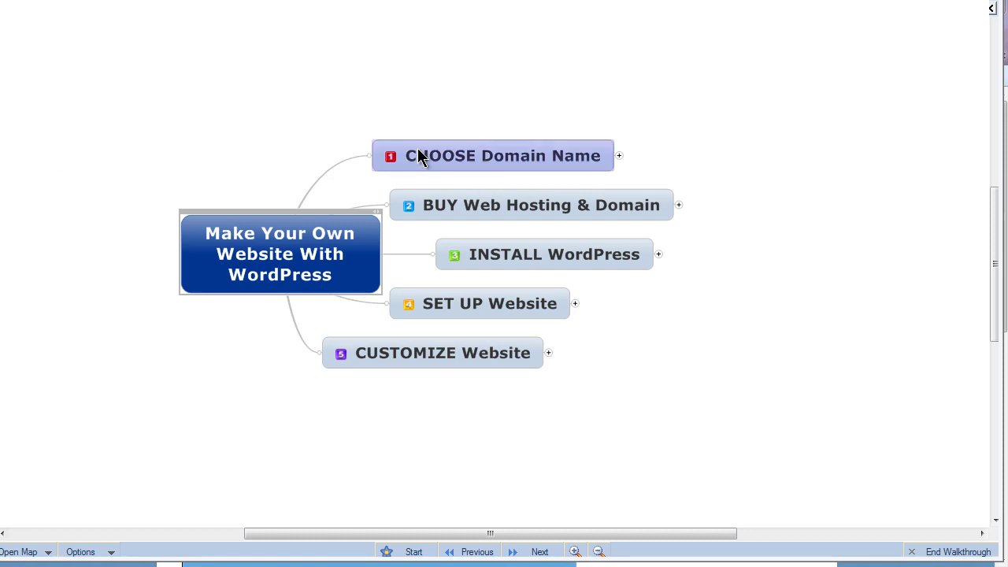
pyautogui.click(571, 163)
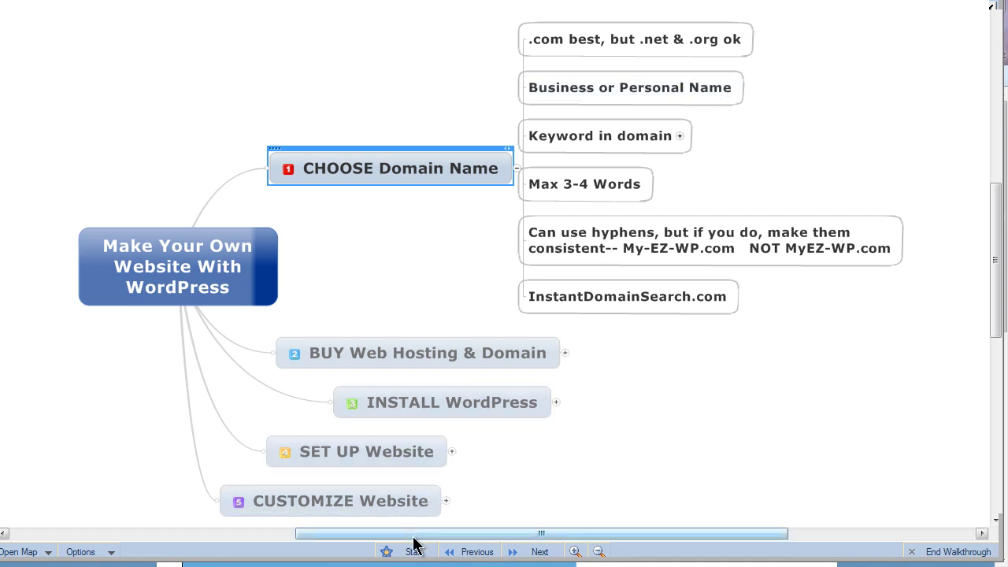
# - Review the Keyword in domain examples for Business Niche/City and Product type, then collapse them
pyautogui.moveTo(415, 540); pyautogui.dragTo(477, 542)
pyautogui.click(560, 136)
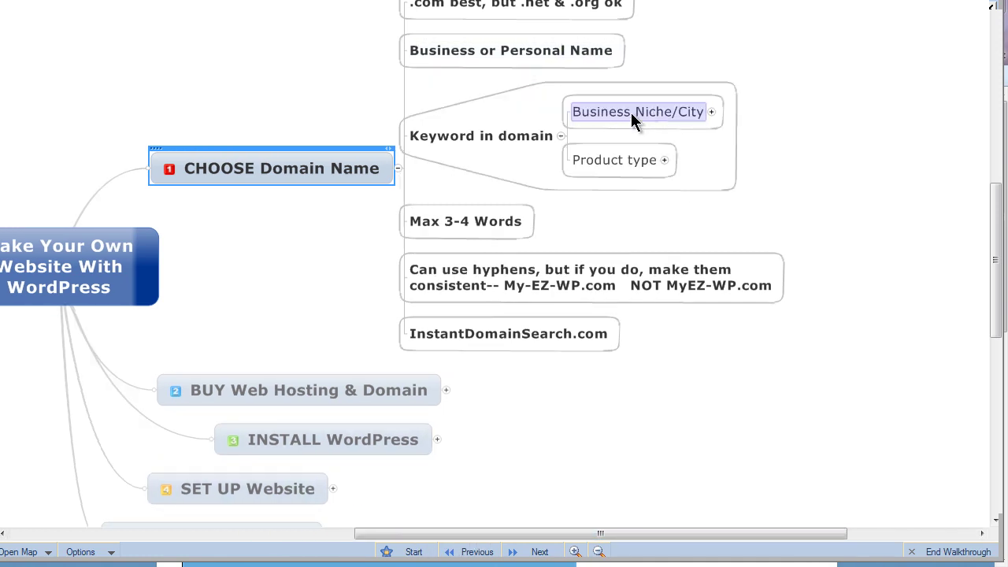
pyautogui.click(711, 112)
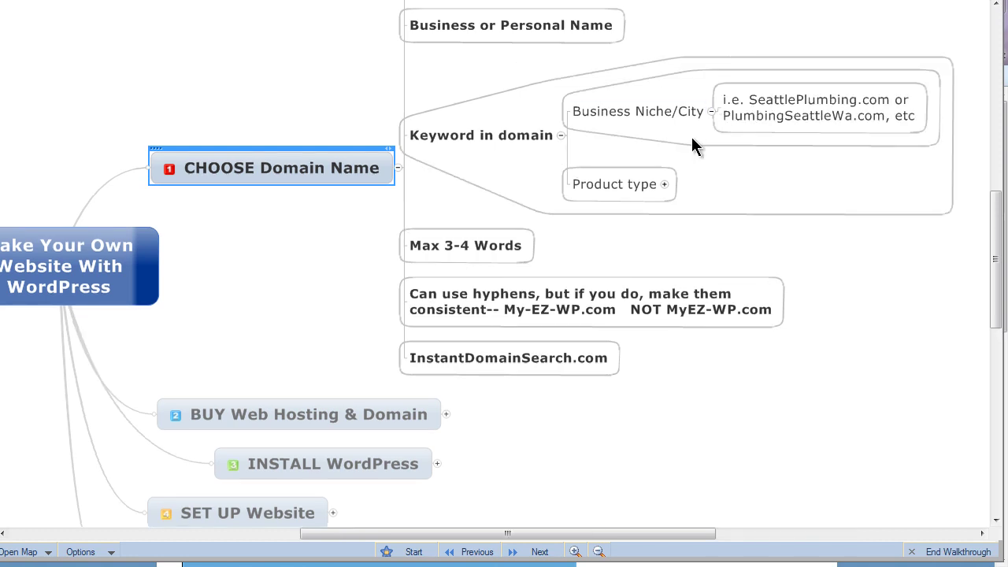
pyautogui.doubleClick(761, 101)
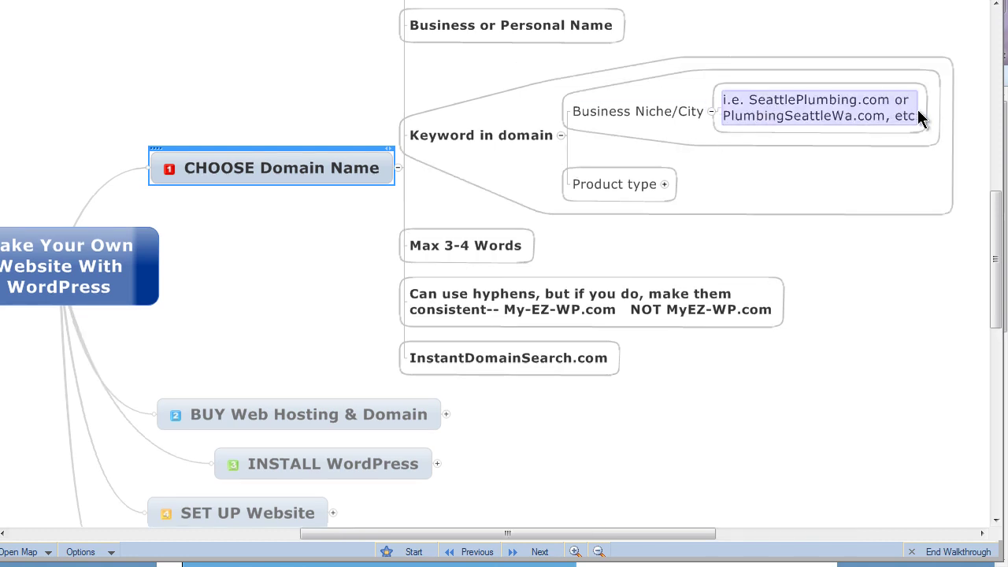
pyautogui.press('Escape')
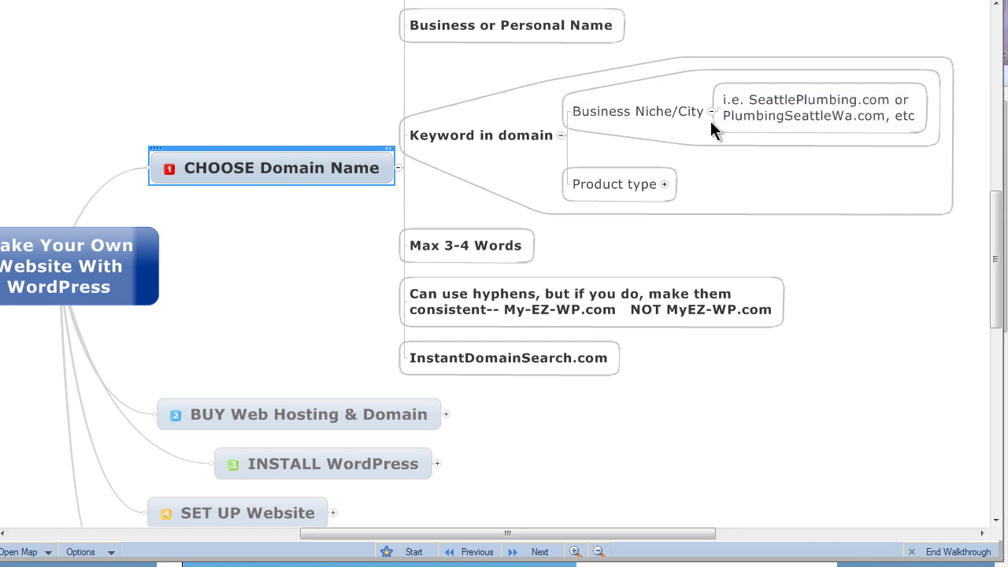
pyautogui.click(715, 115)
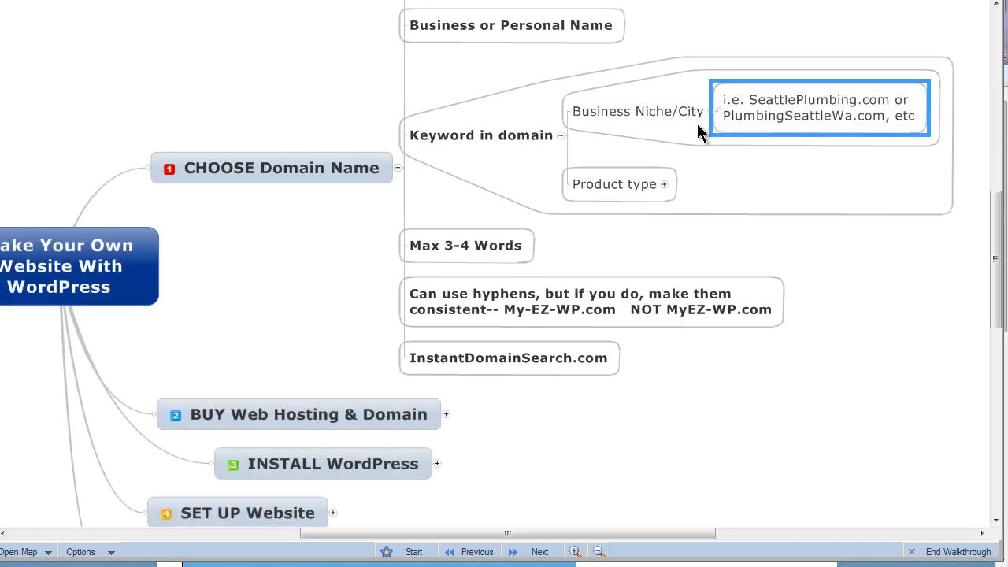
pyautogui.click(712, 111)
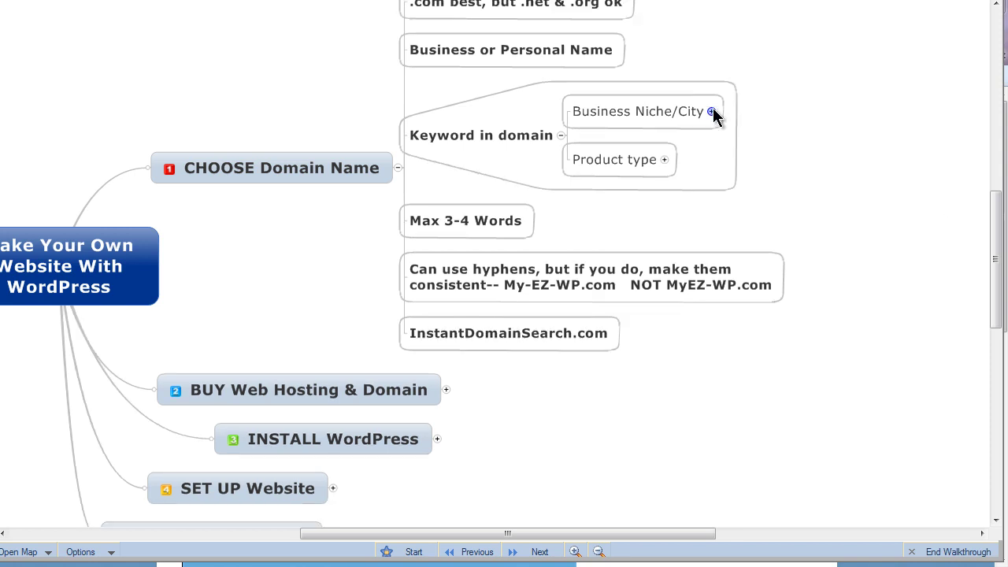
pyautogui.click(663, 160)
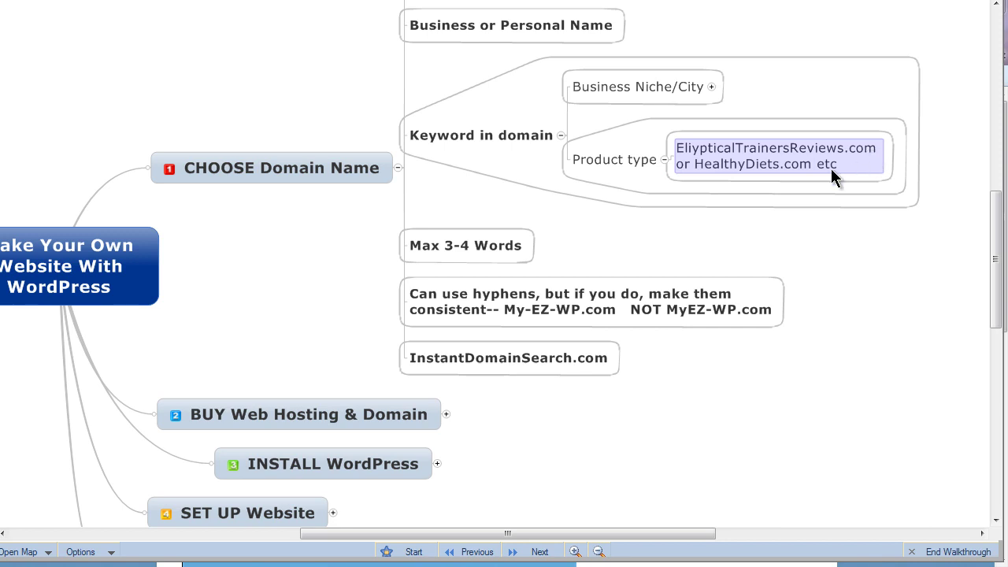
pyautogui.click(664, 160)
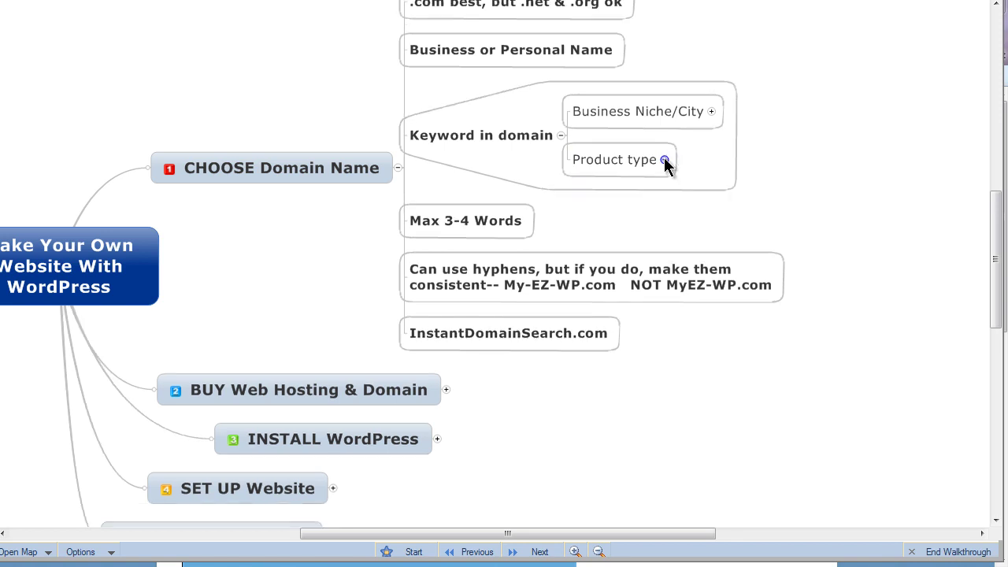
pyautogui.click(560, 135)
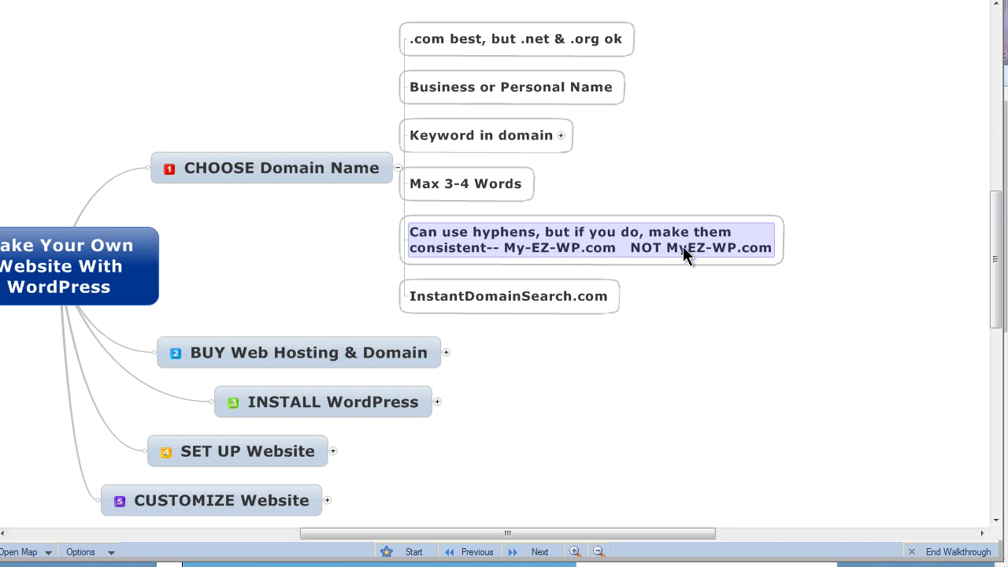
# - Select and copy the InstantDomainSearch.com topic text
pyautogui.doubleClick(548, 307)
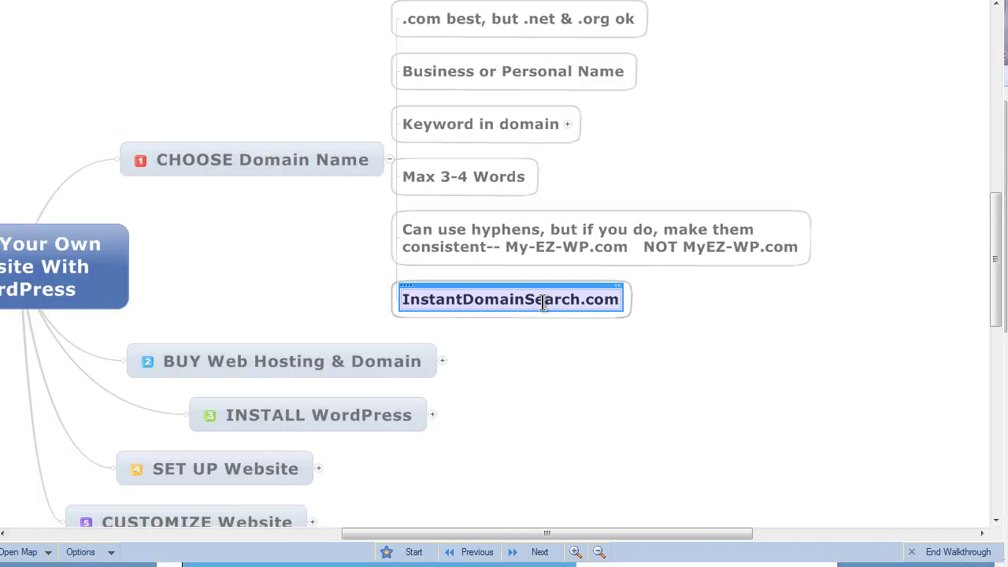
pyautogui.click(619, 300)
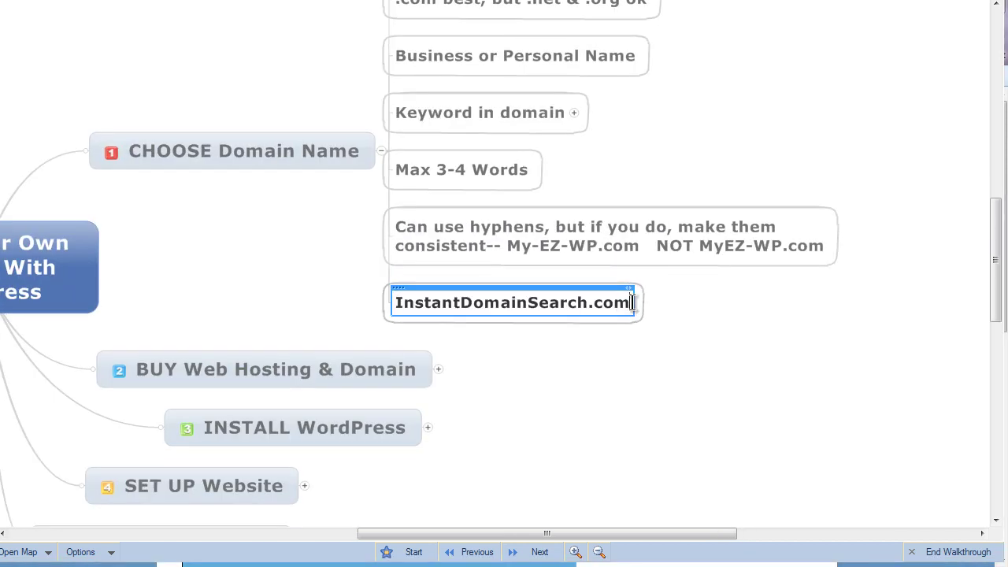
pyautogui.moveTo(626, 306); pyautogui.dragTo(394, 302)
pyautogui.rightClick(446, 304)
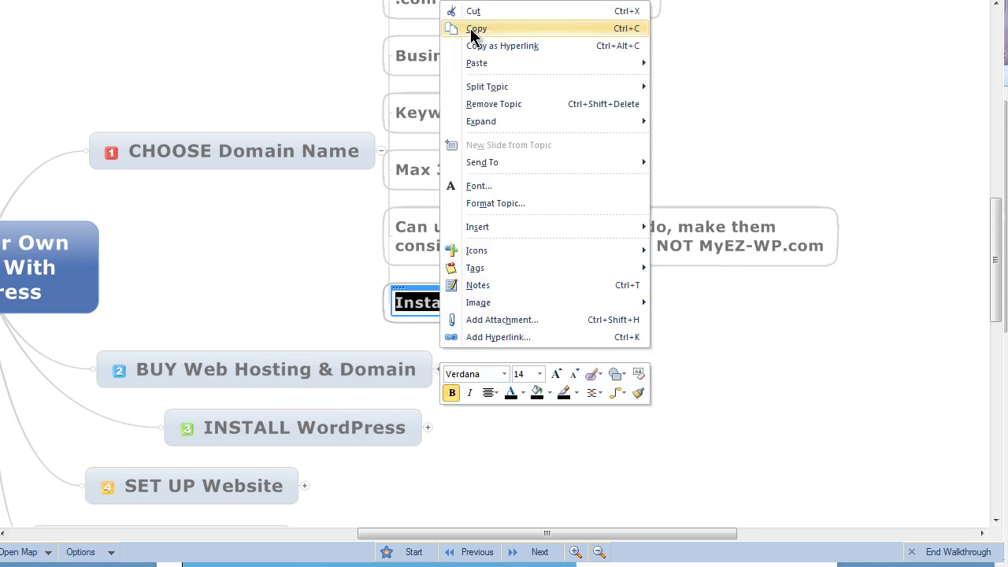
pyautogui.click(475, 30)
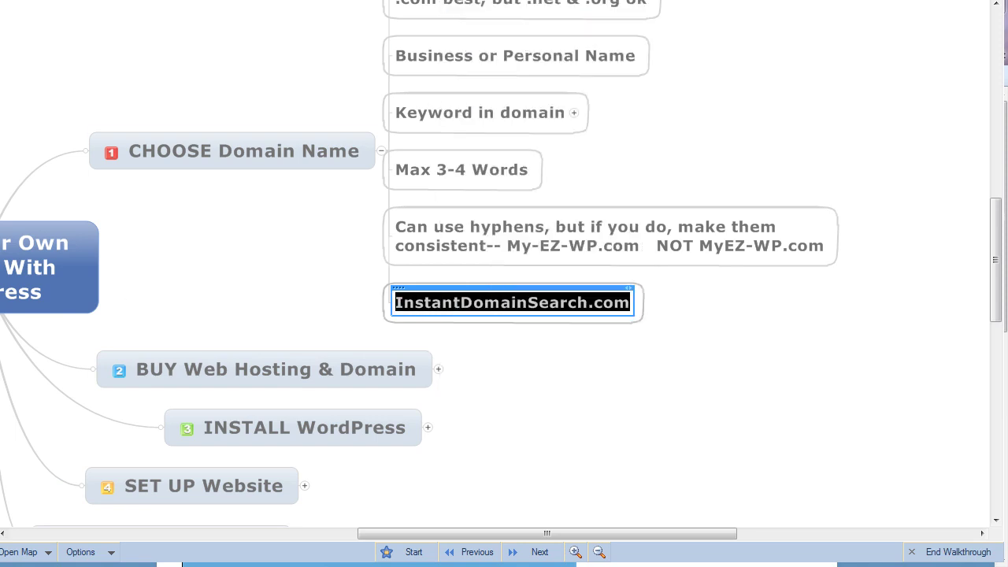
pyautogui.hotkey('alt', 'Tab')
# - Search Instant Domain Search for mikeswpblog, view Go Daddy prices, then close the tab
pyautogui.click(178, 243)
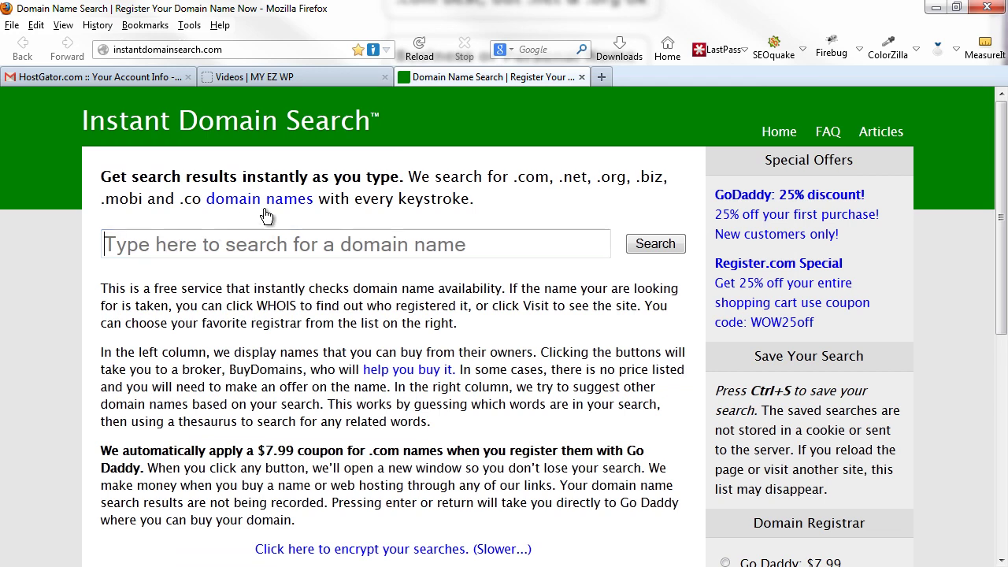
pyautogui.write('mi')
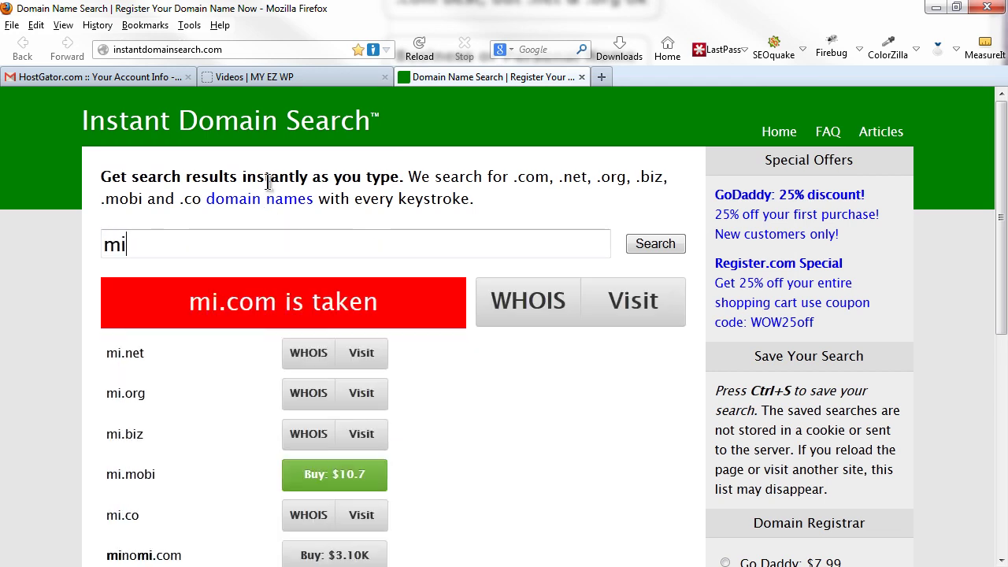
pyautogui.write('keswpbl')
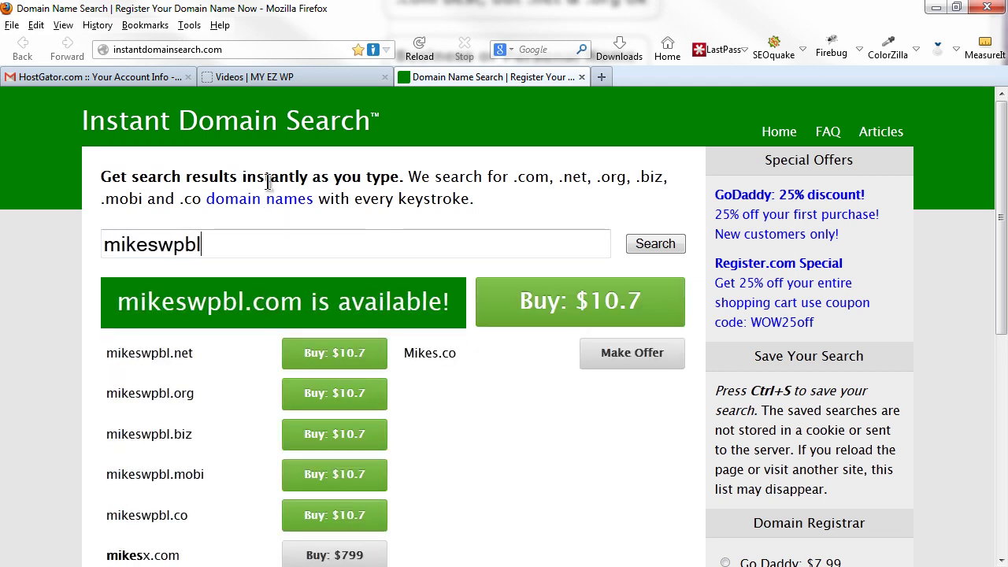
pyautogui.write('og')
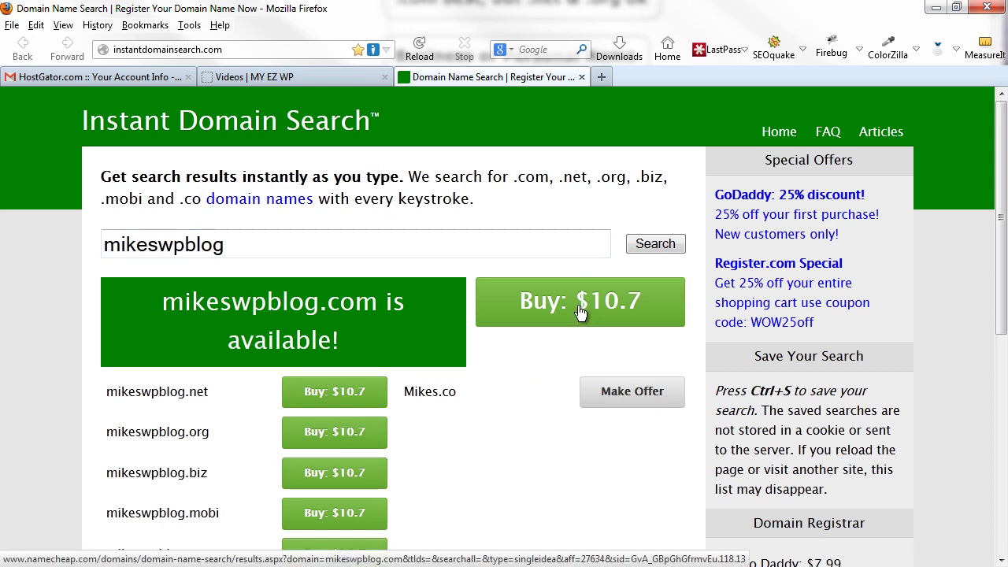
pyautogui.moveTo(1001, 153); pyautogui.dragTo(987, 307)
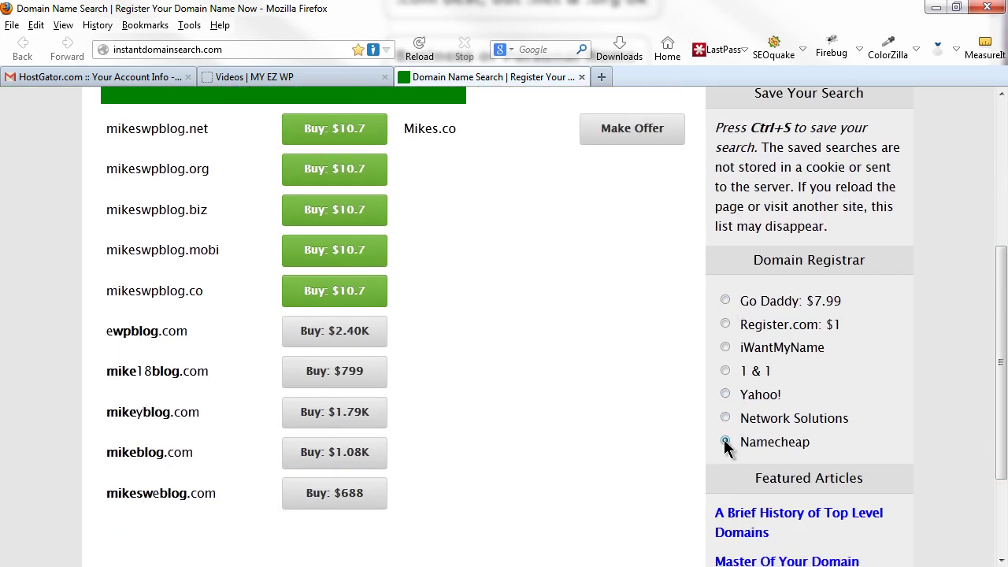
pyautogui.click(726, 301)
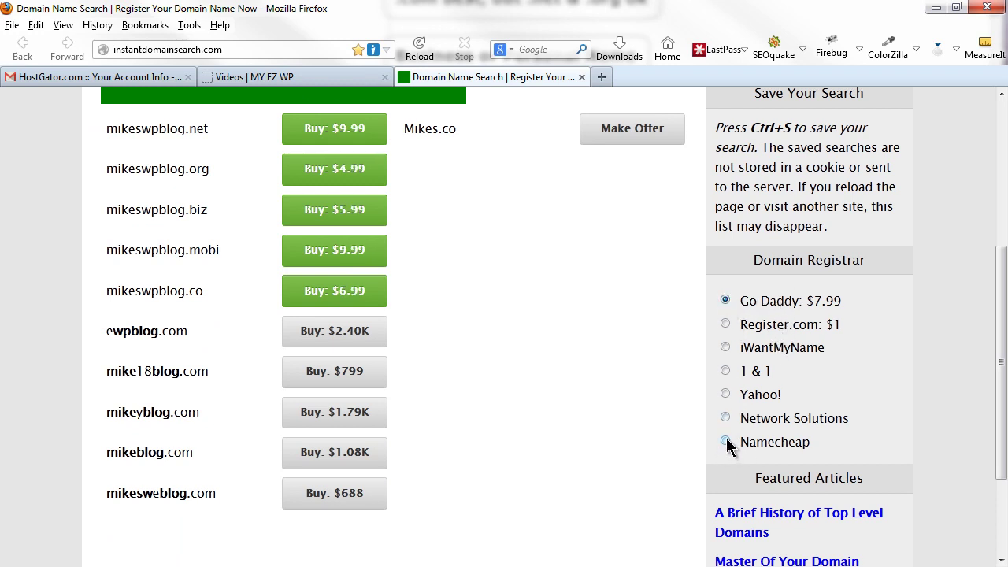
pyautogui.moveTo(1001, 412); pyautogui.dragTo(902, 260)
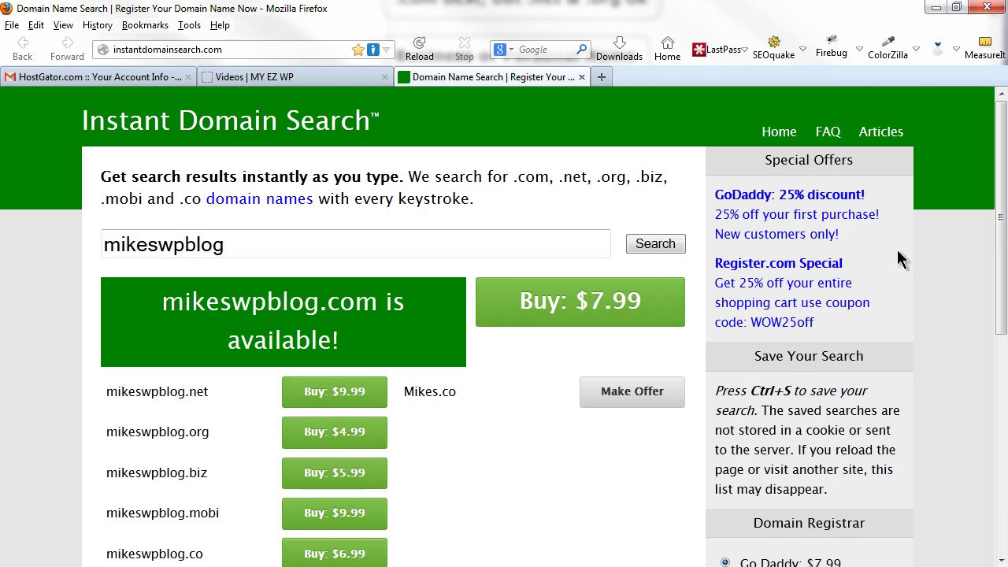
pyautogui.click(582, 77)
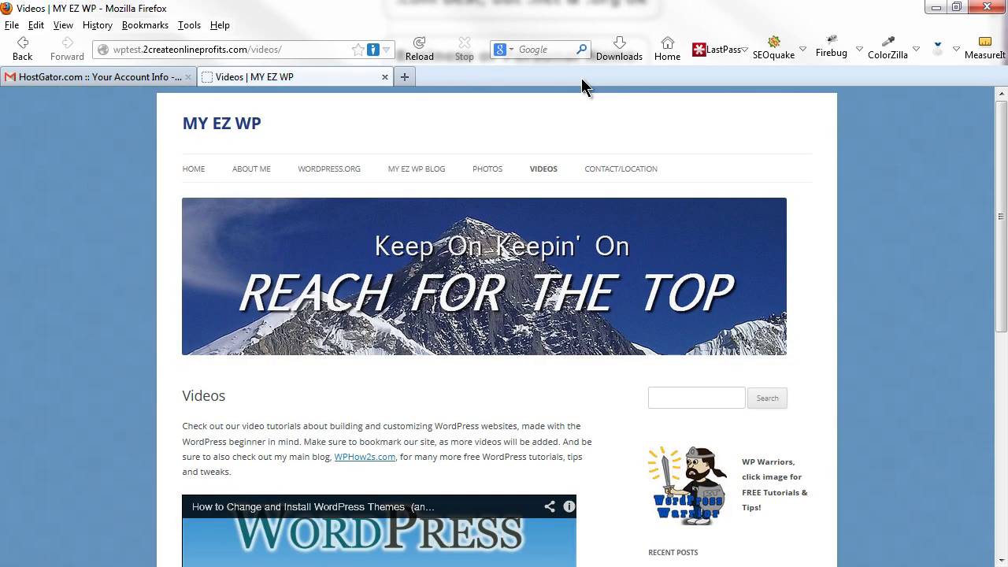
# - Go to the blog home page, then load hostgator.com in a new tab
pyautogui.click(195, 169)
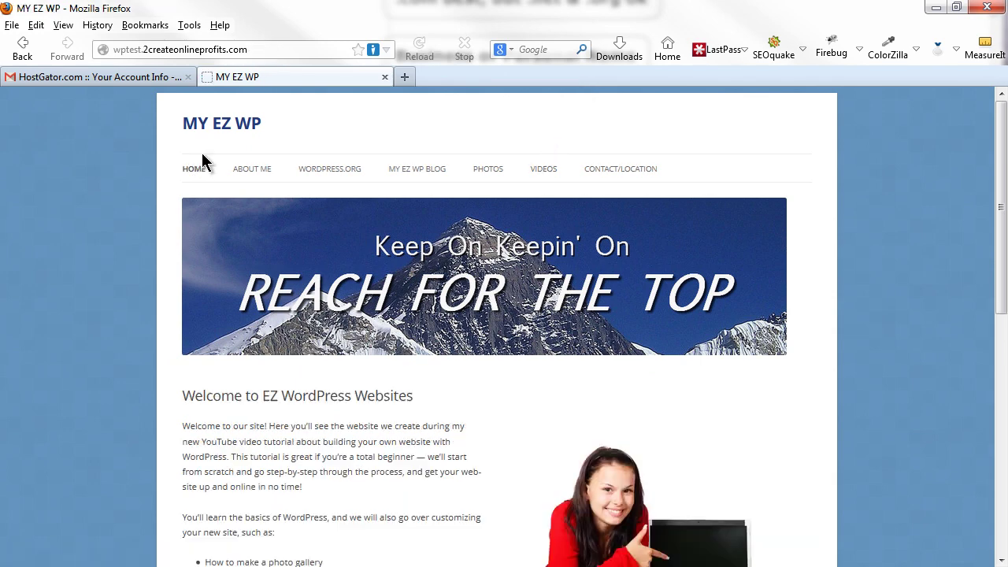
pyautogui.click(405, 78)
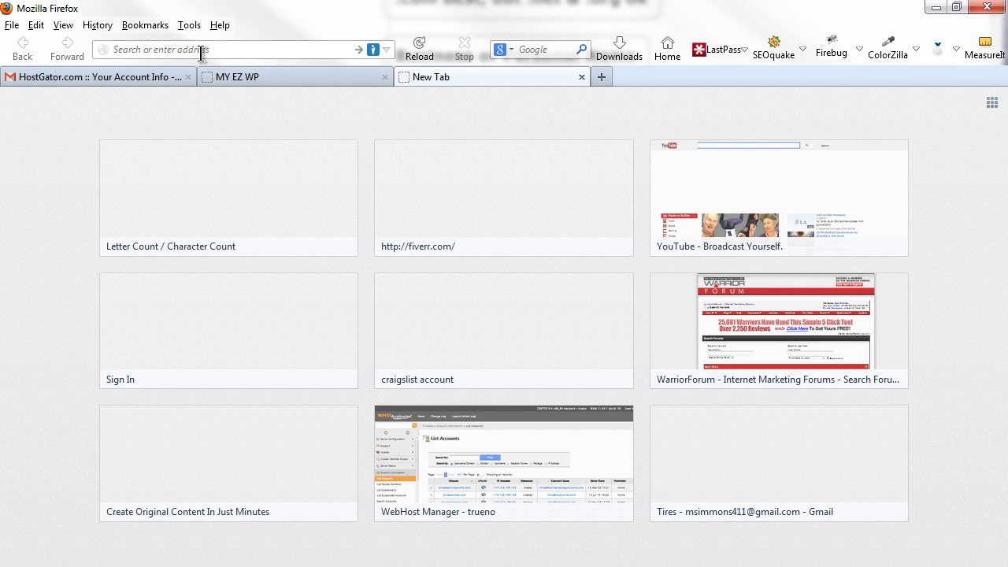
pyautogui.write('hostga')
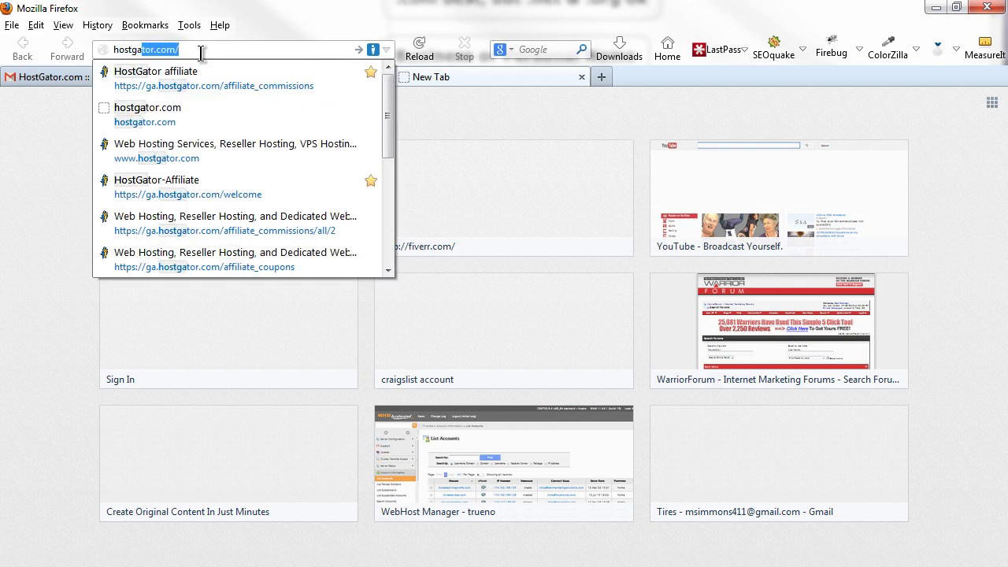
pyautogui.write('tor.com')
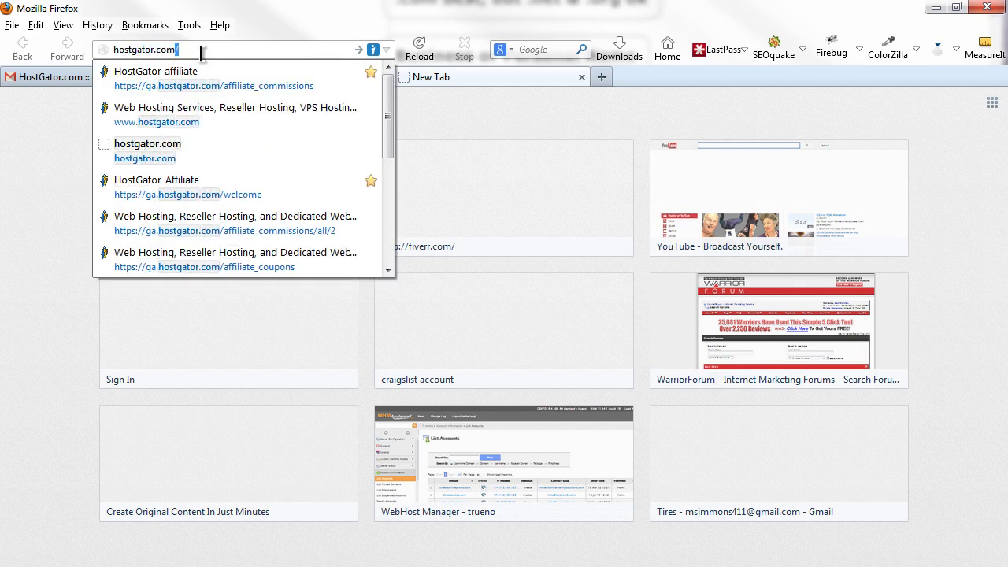
pyautogui.click(161, 119)
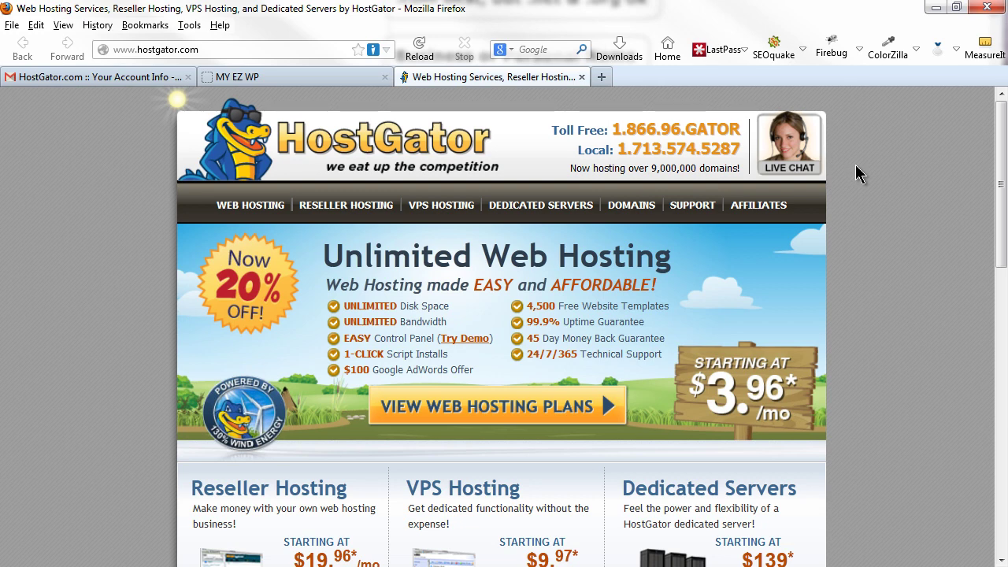
# - Compare the Hatchling, Baby and Business plan features, then start an order for the Baby Plan
pyautogui.moveTo(1004, 143); pyautogui.dragTo(1004, 205)
pyautogui.click(482, 246)
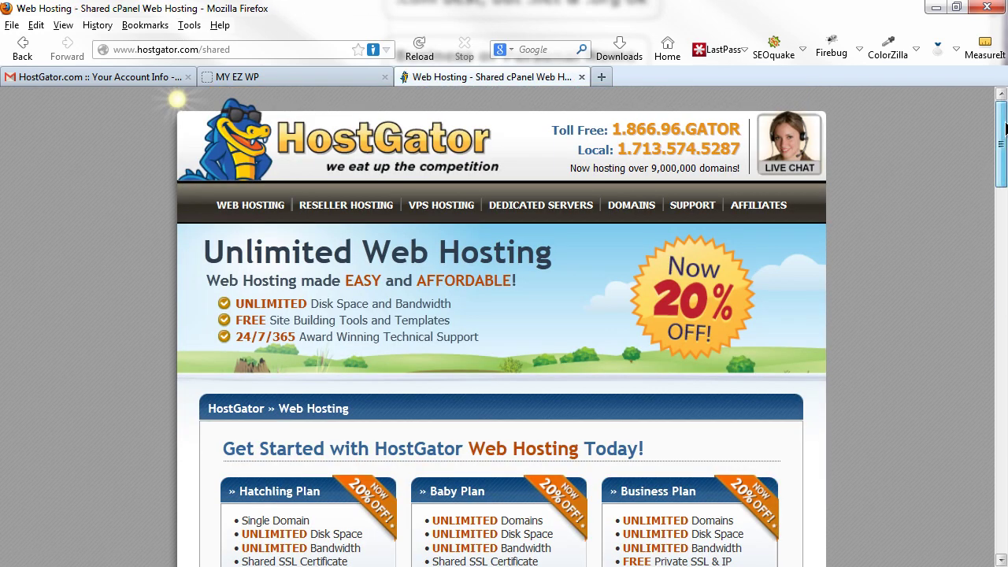
pyautogui.moveTo(1001, 144); pyautogui.dragTo(1001, 209)
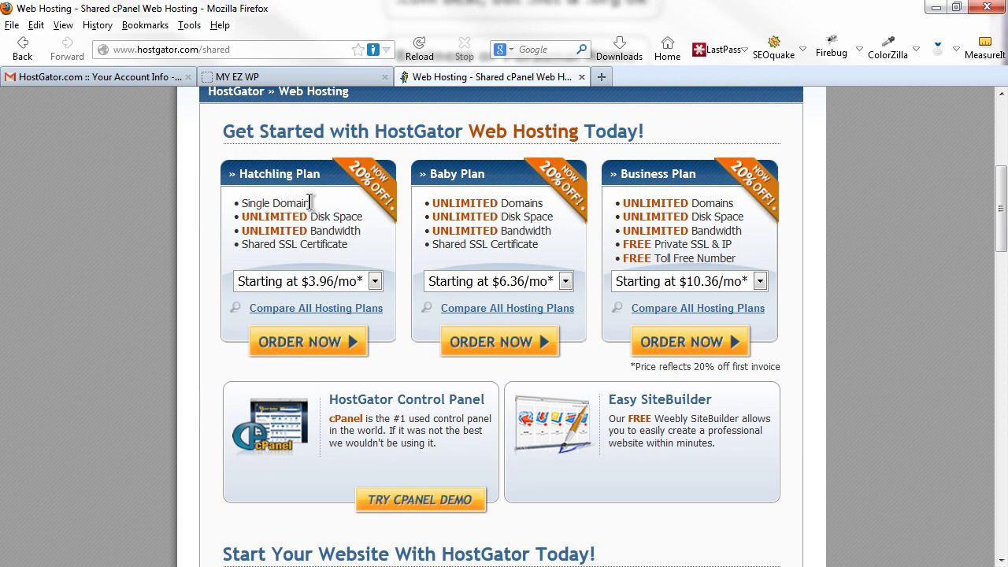
pyautogui.moveTo(309, 202); pyautogui.dragTo(330, 209)
pyautogui.click(344, 208)
pyautogui.moveTo(545, 204); pyautogui.dragTo(501, 194)
pyautogui.click(465, 193)
pyautogui.moveTo(623, 239); pyautogui.dragTo(750, 266)
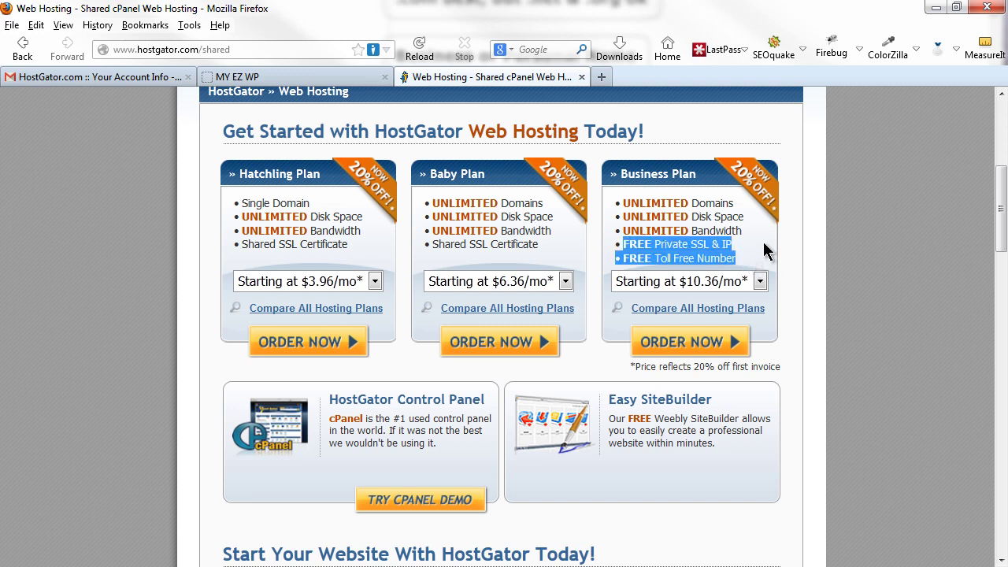
pyautogui.click(764, 243)
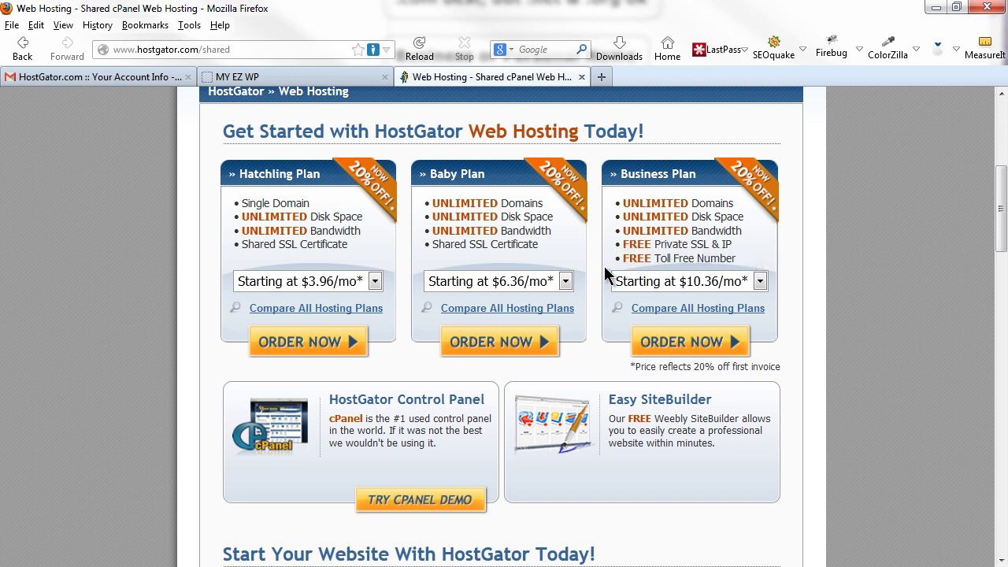
pyautogui.click(494, 341)
# - Register the new domain mikeswpblog in the Baby plan order wizard, adding it to the cart
pyautogui.scroll(-3, 389, 233)
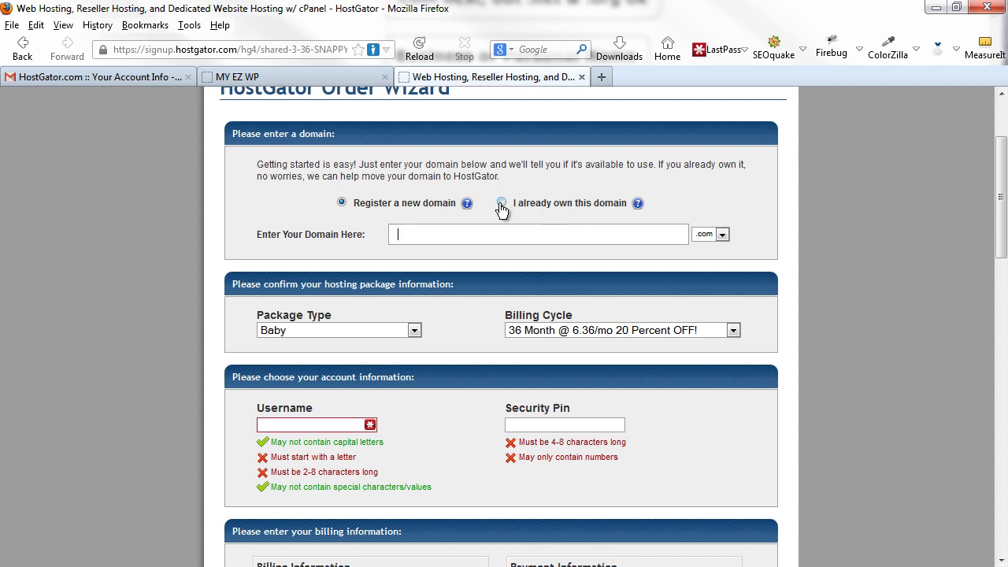
pyautogui.click(502, 206)
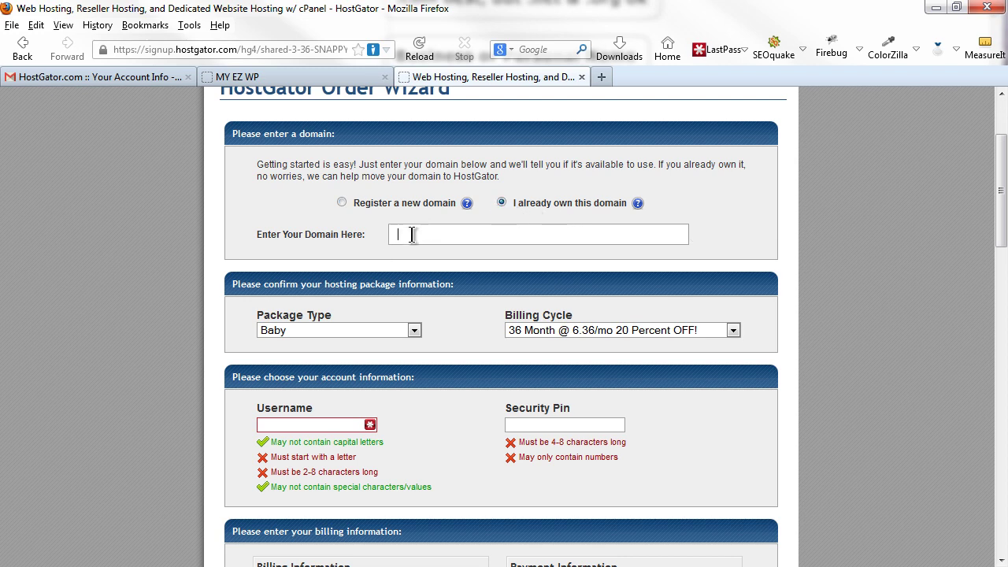
pyautogui.click(341, 204)
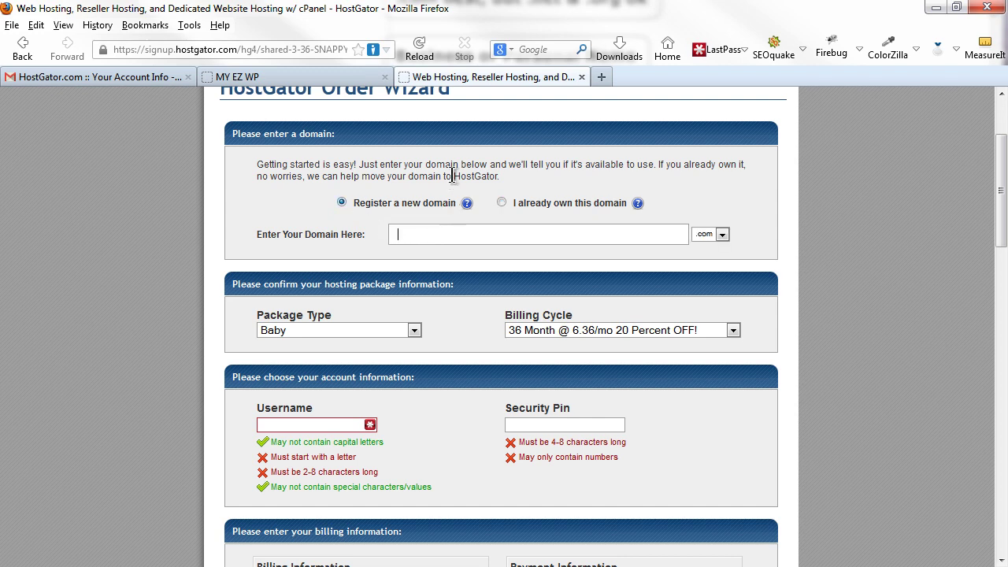
pyautogui.write('mikes')
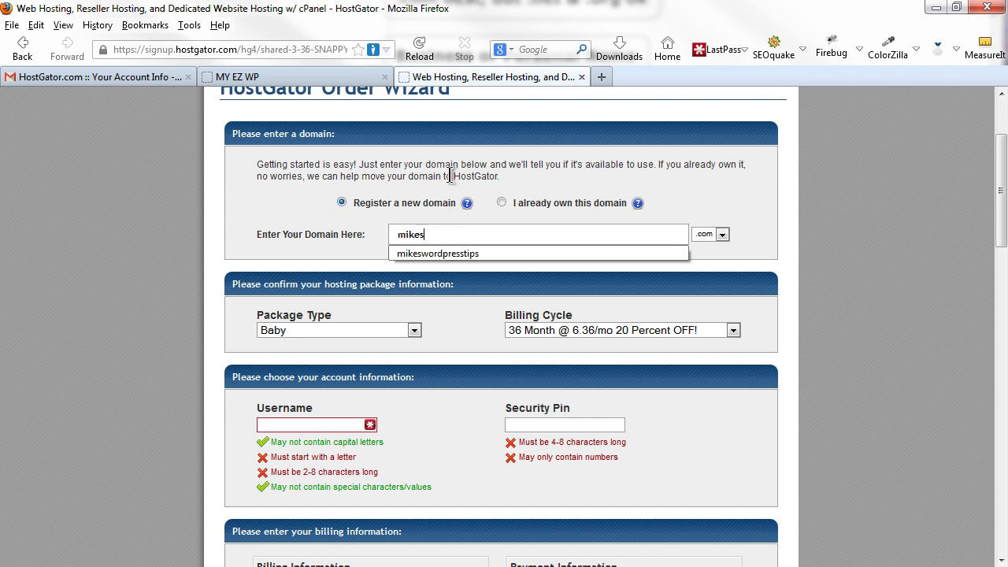
pyautogui.write('wpblog')
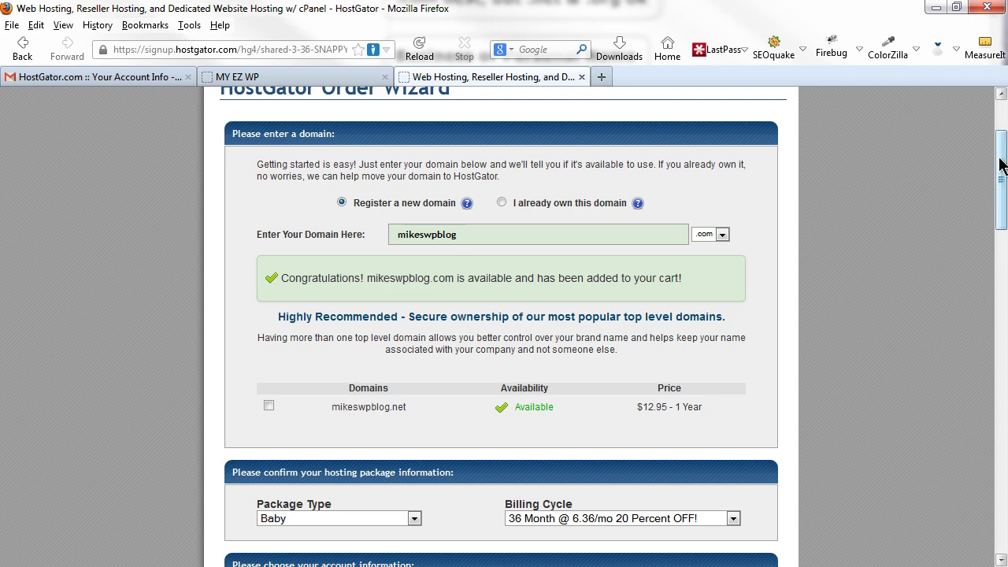
pyautogui.scroll(-2, 1001, 189)
pyautogui.scroll(-6, 292, 153)
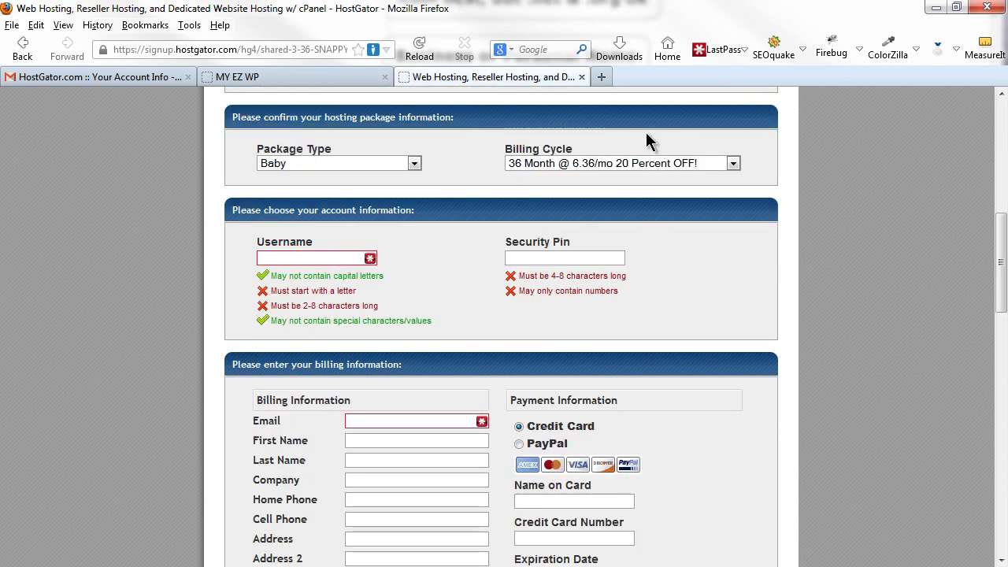
# - Keep the 36-month billing cycle and start on the billing e-mail field
pyautogui.click(733, 164)
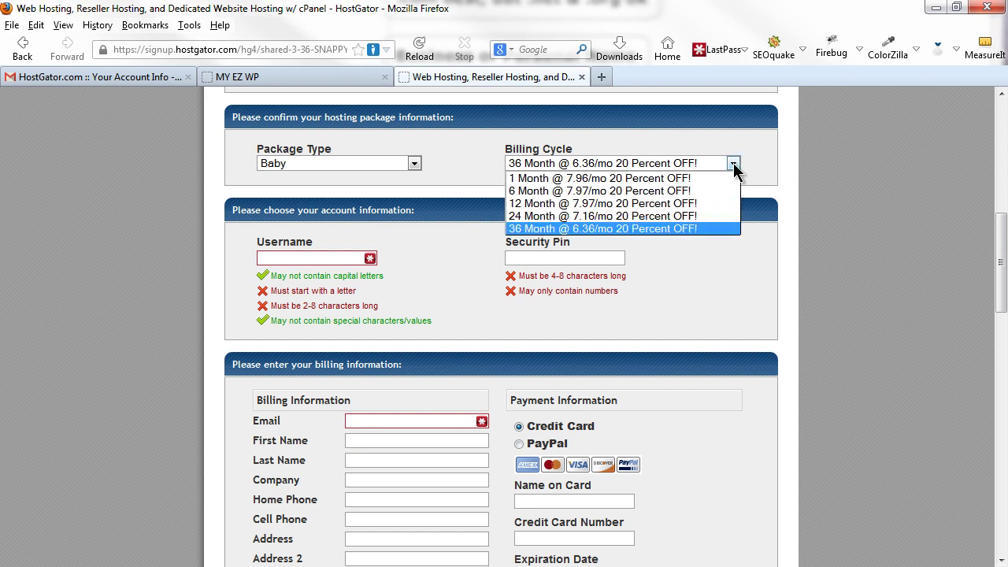
pyautogui.click(690, 262)
pyautogui.moveTo(1002, 254); pyautogui.dragTo(997, 311)
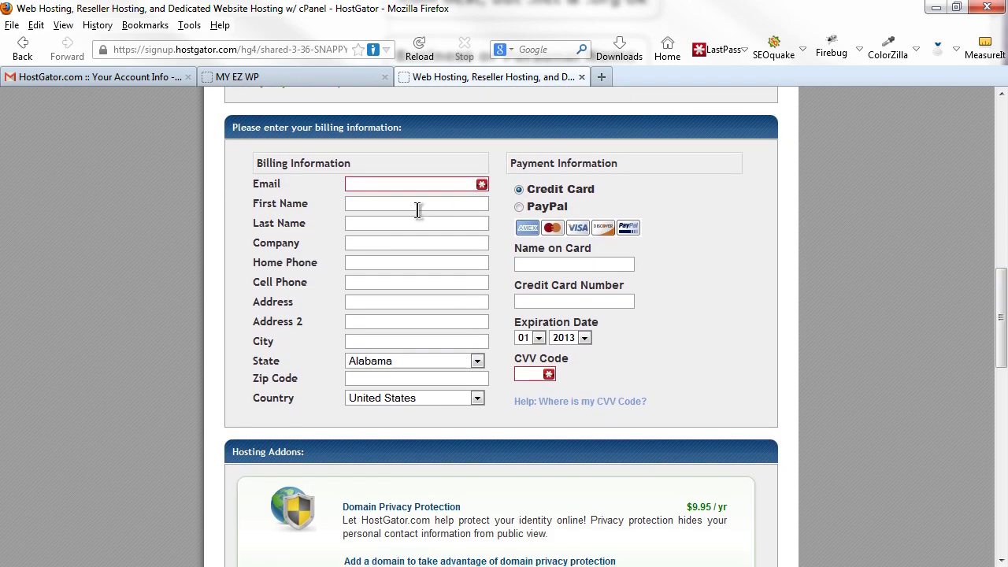
pyautogui.click(351, 184)
# - Untick the Domain Privacy Protection and SiteLock add-ons, then scroll to the order details
pyautogui.scroll(-8, 992, 198)
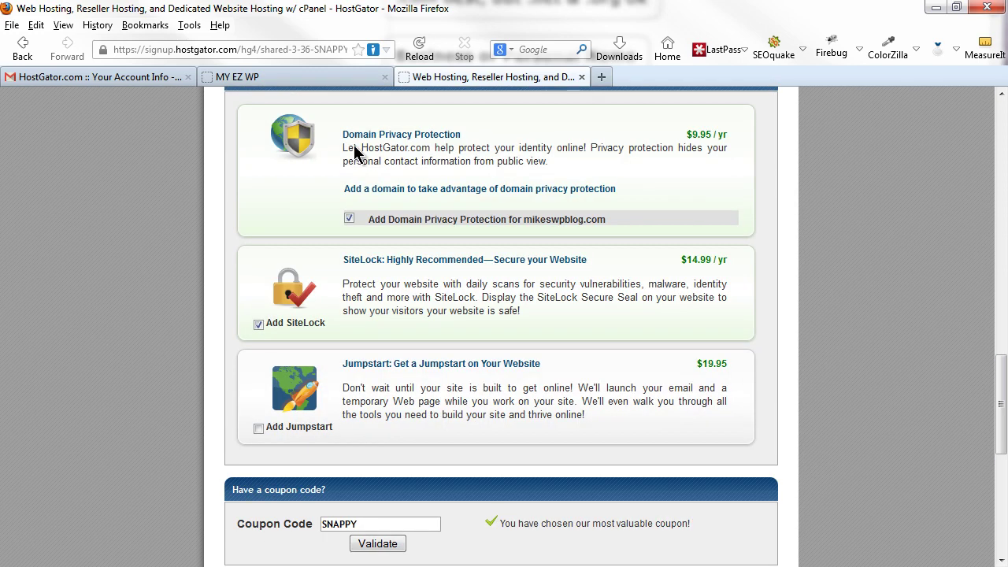
pyautogui.click(350, 219)
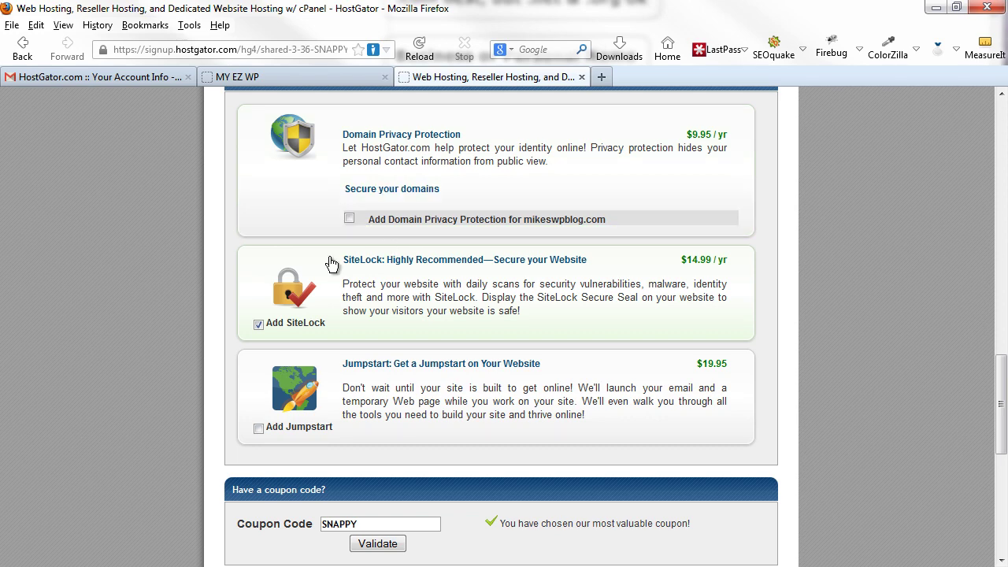
pyautogui.click(258, 324)
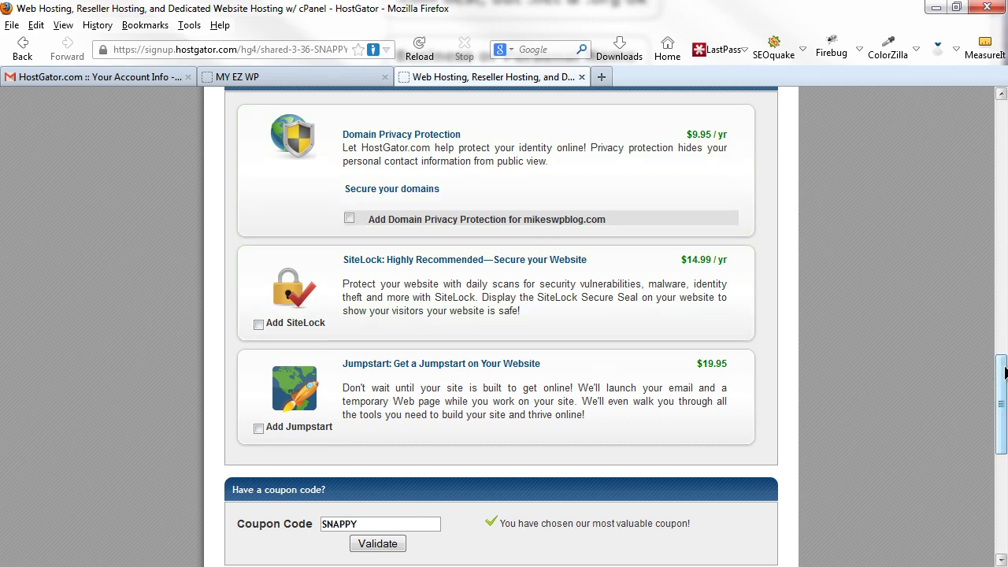
pyautogui.moveTo(1003, 374); pyautogui.dragTo(1004, 461)
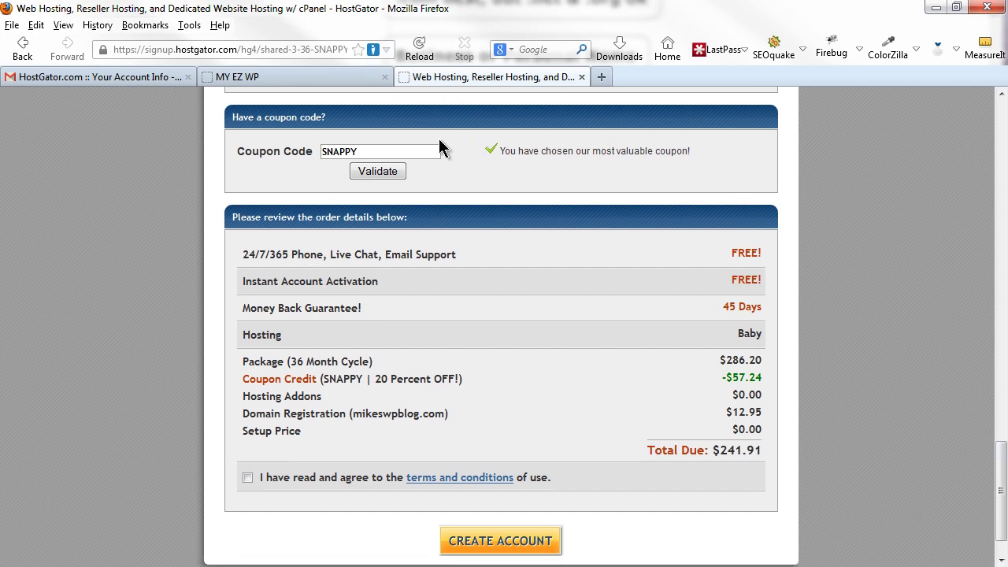
# - Replace coupon SNAPPY with YOURgator99 for 25% off, bringing the total to $227.60
pyautogui.moveTo(360, 150); pyautogui.dragTo(315, 151)
pyautogui.write('YOUR')
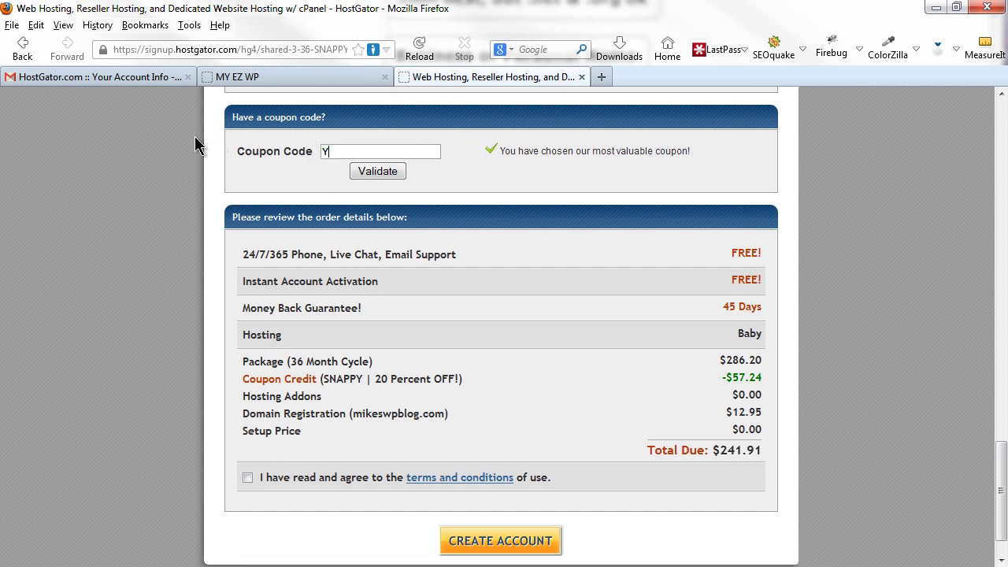
pyautogui.write('gator99')
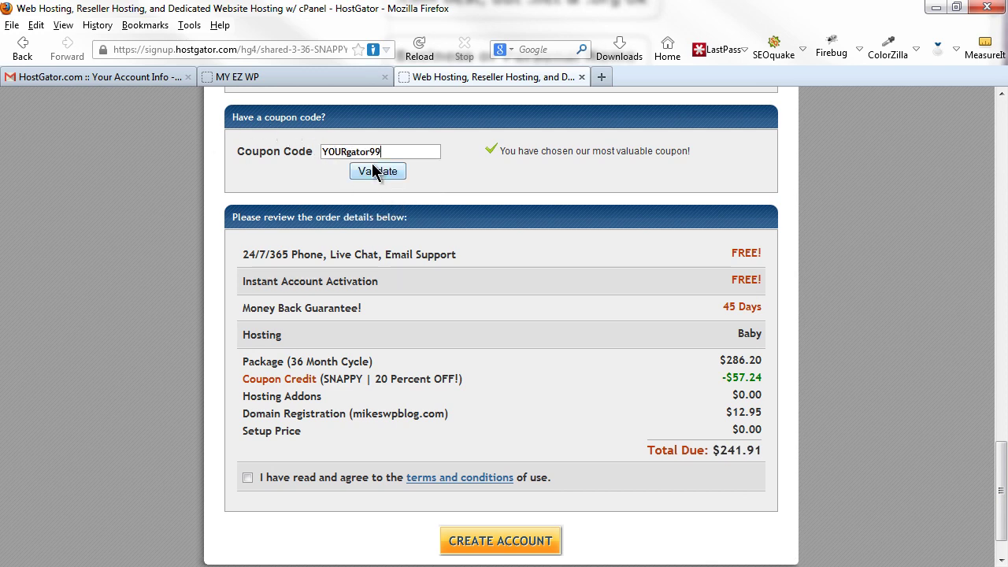
pyautogui.click(376, 172)
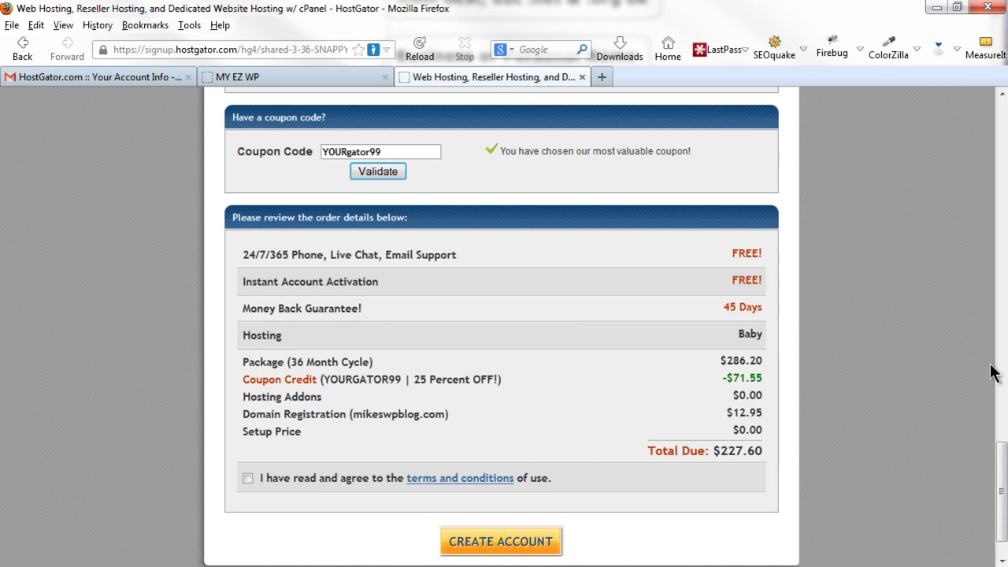
pyautogui.scroll(-1, 1000, 484)
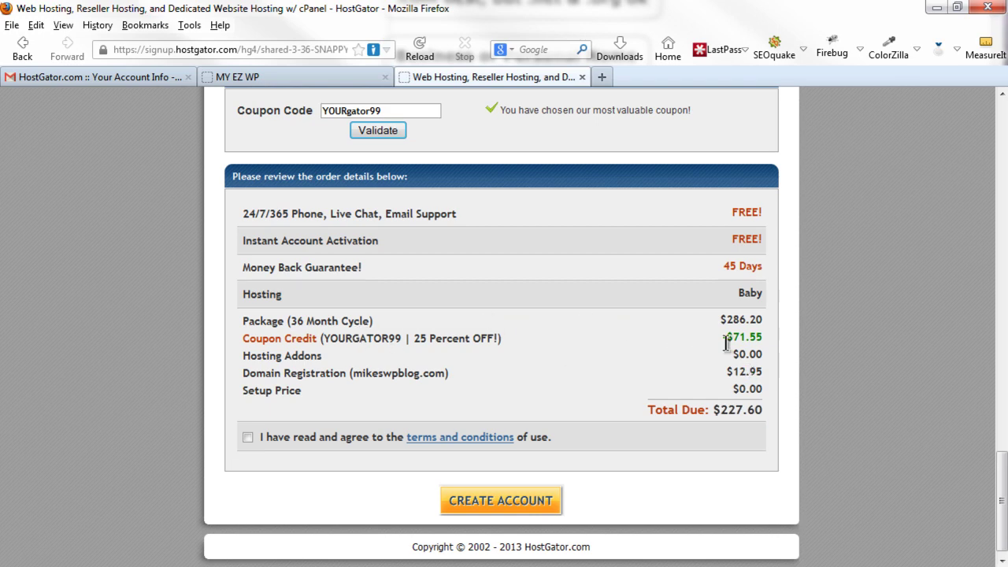
pyautogui.moveTo(1001, 501); pyautogui.dragTo(961, 203)
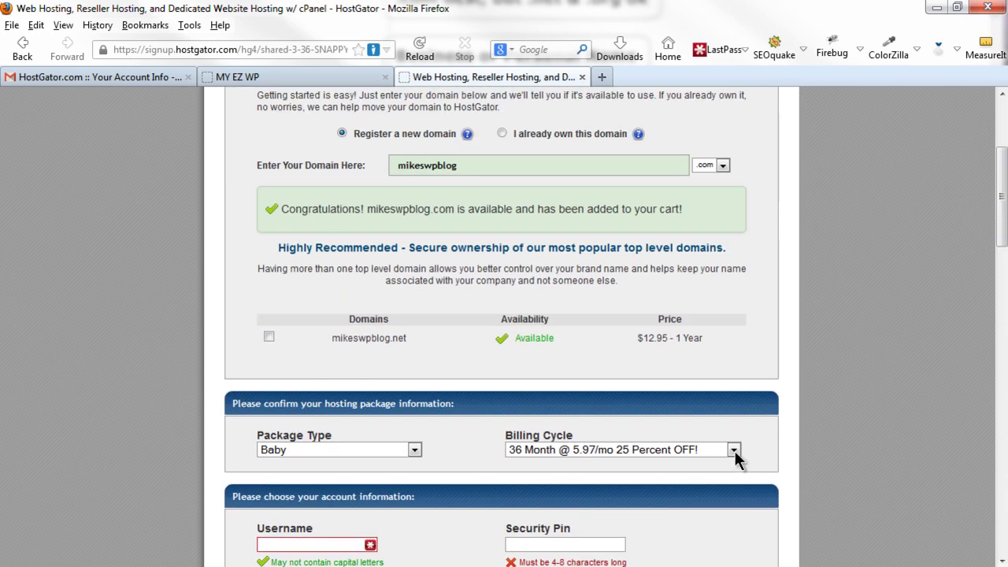
# - Try a 1 Month billing cycle with the YOURgator10 coupon applied
pyautogui.click(733, 451)
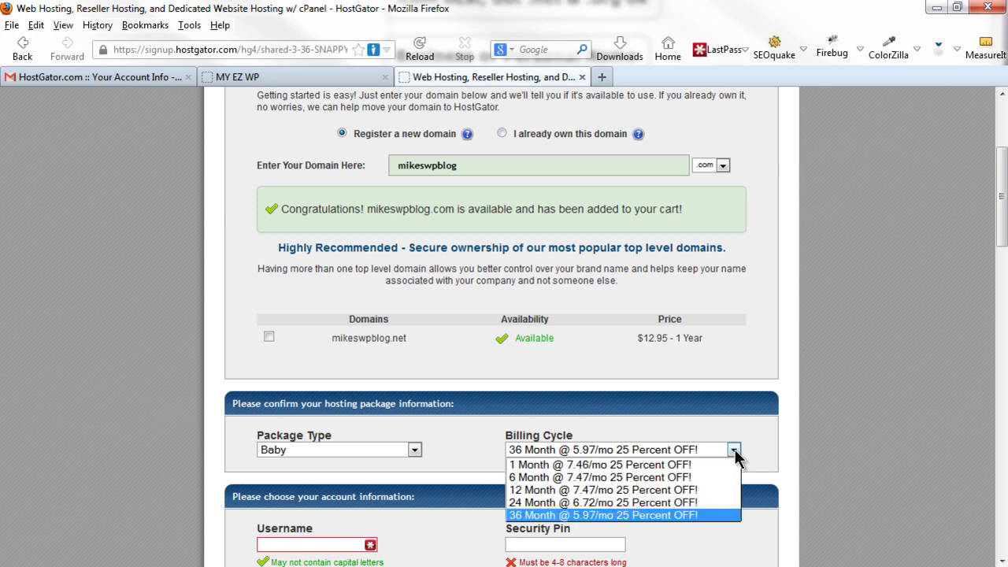
pyautogui.click(636, 465)
pyautogui.moveTo(1001, 214); pyautogui.dragTo(1000, 425)
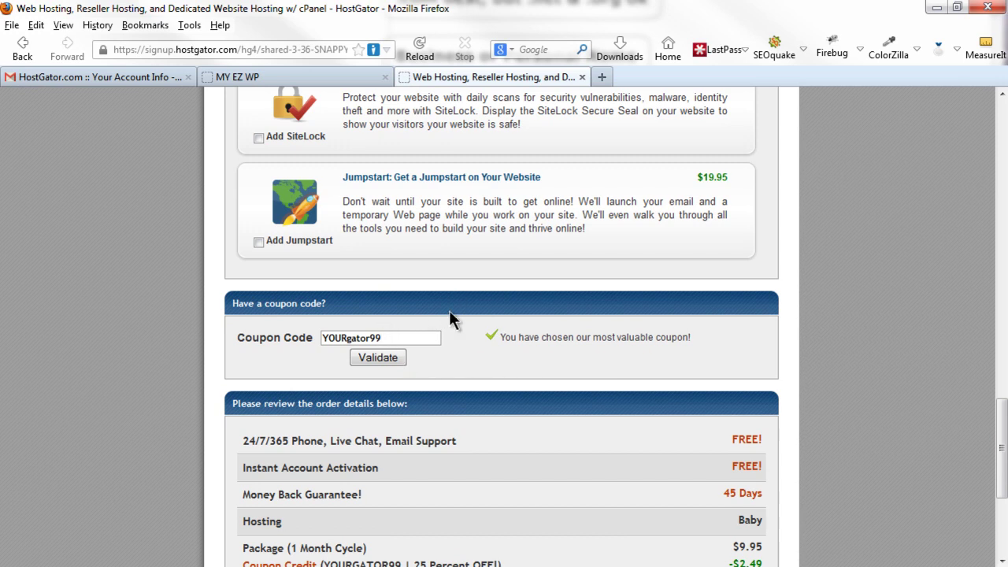
pyautogui.press('BackSpace')
pyautogui.press('BackSpace')
pyautogui.write('10')
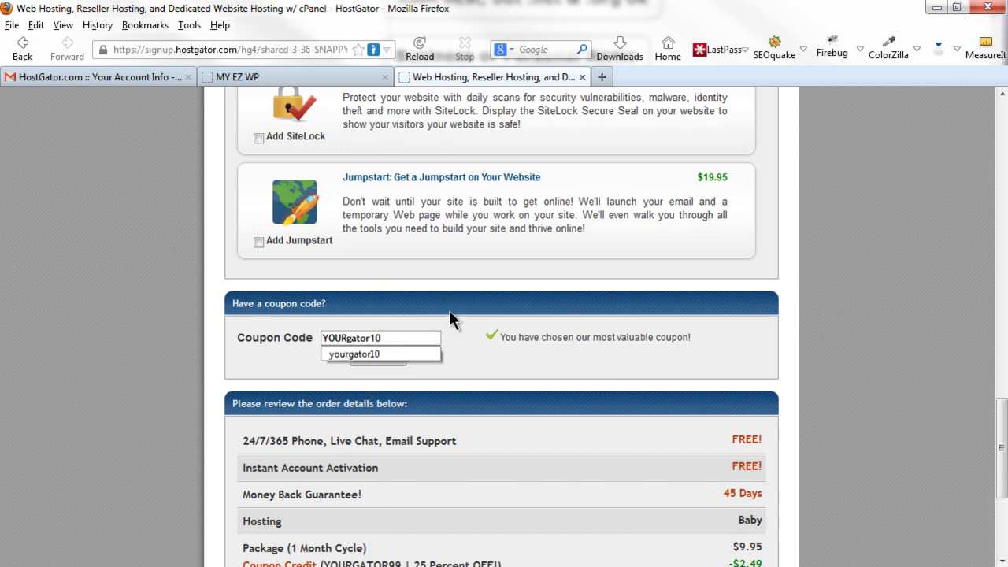
pyautogui.press('Down')
pyautogui.press('Escape')
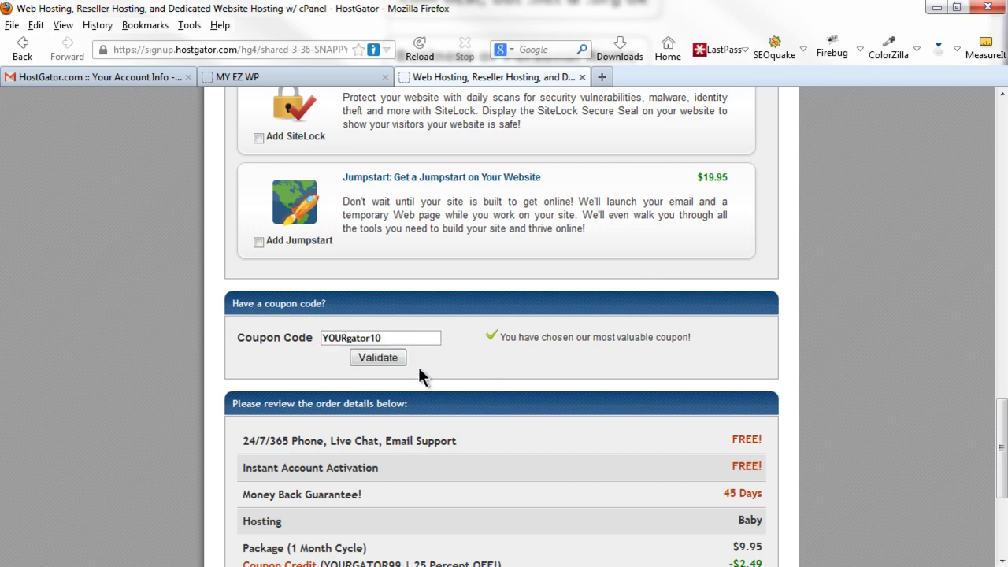
pyautogui.click(378, 358)
pyautogui.scroll(-5, 803, 308)
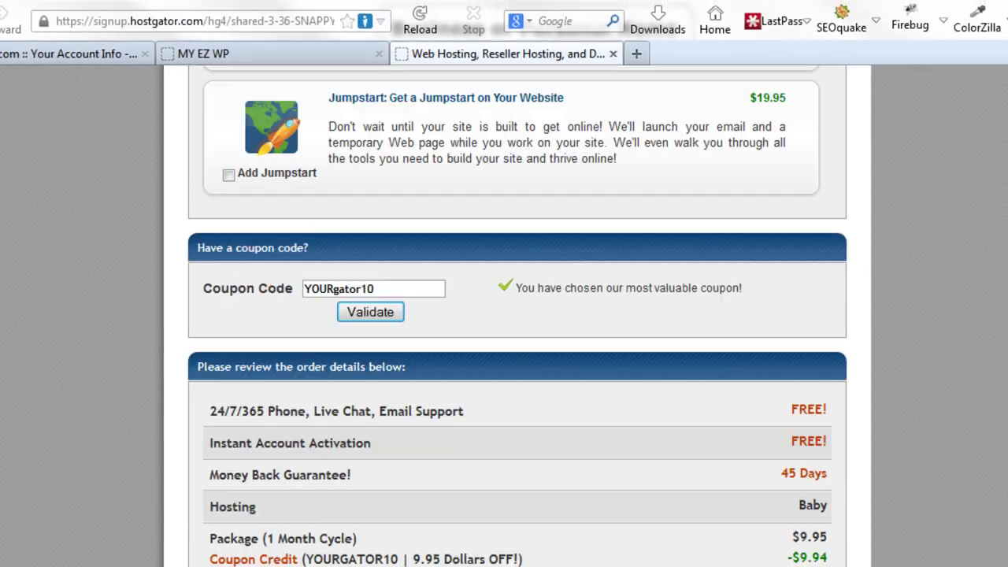
pyautogui.moveTo(1003, 473); pyautogui.dragTo(1004, 199)
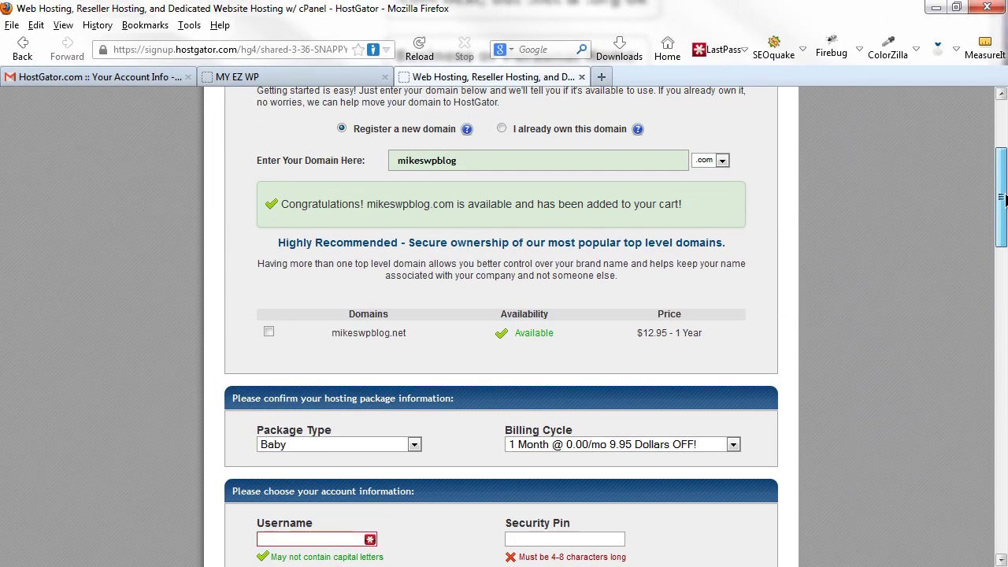
# - Switch to 6 Month with coupon YOURgator99 ($57.73), accept the terms, then open Gmail's HostGator email
pyautogui.click(732, 446)
pyautogui.click(660, 472)
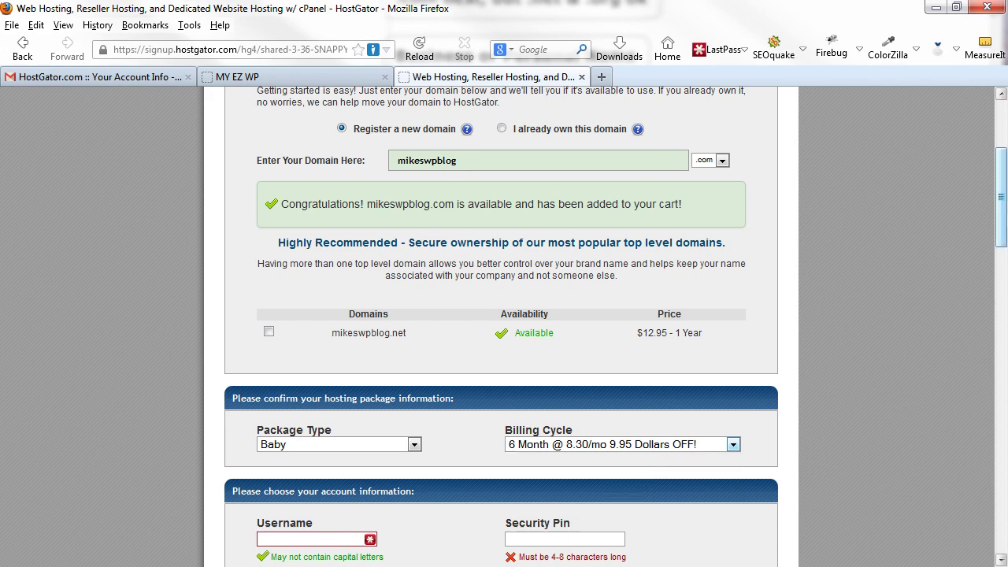
pyautogui.scroll(-3, 1000, 304)
pyautogui.scroll(-15, 435, 240)
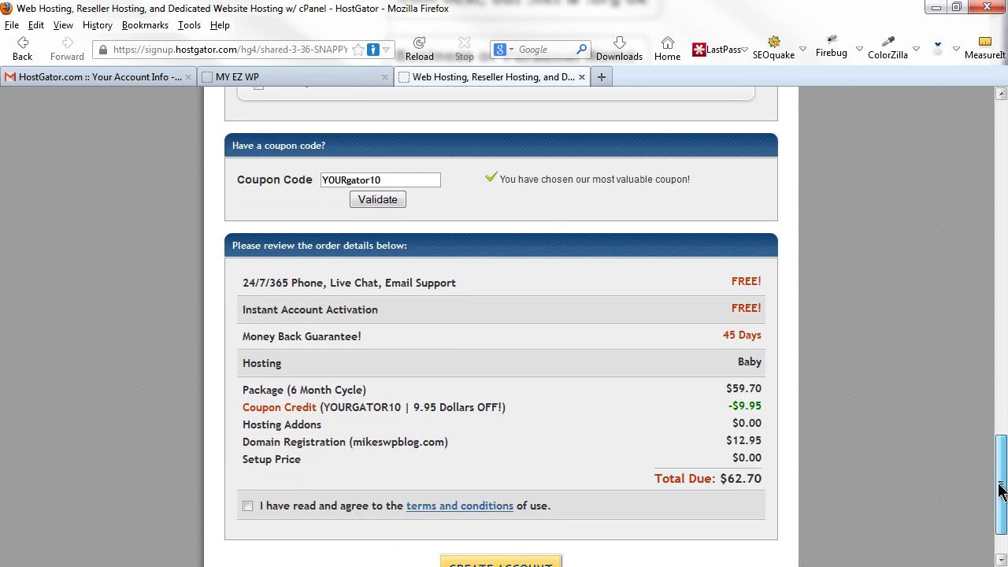
pyautogui.press('BackSpace')
pyautogui.press('BackSpace')
pyautogui.write('99')
pyautogui.press('Return')
pyautogui.scroll(-2, 434, 240)
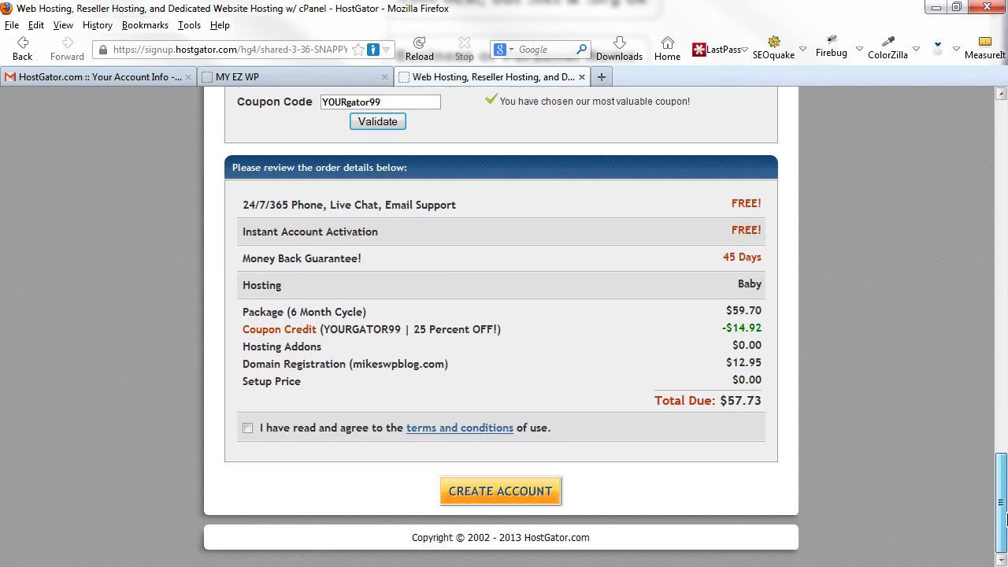
pyautogui.click(248, 429)
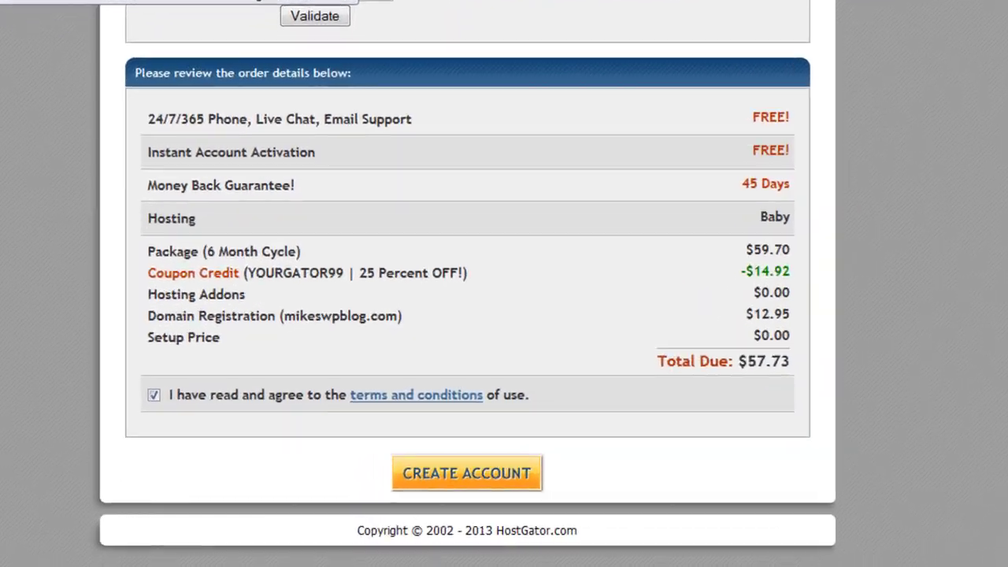
pyautogui.click(93, 73)
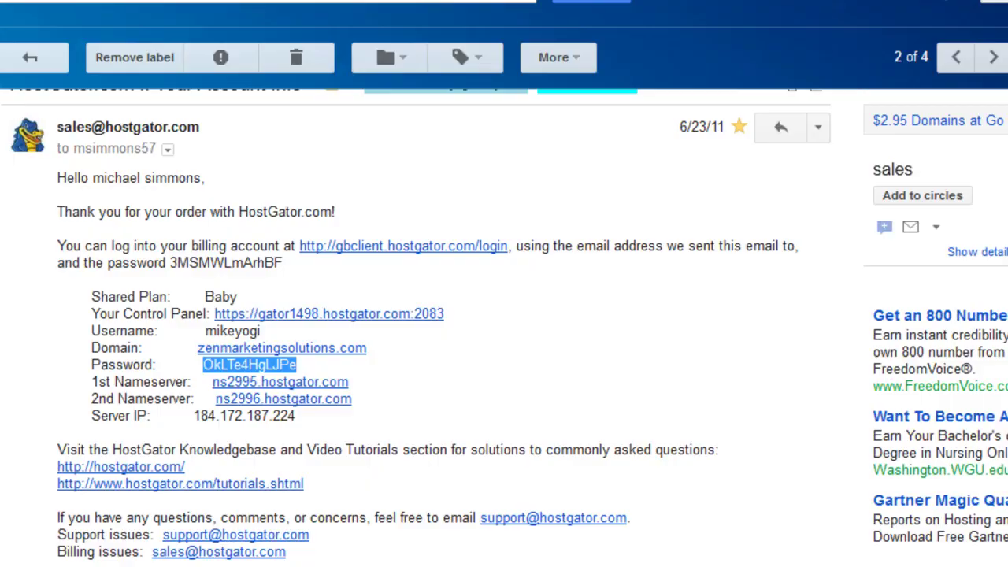
pyautogui.scroll(-1, 809, 203)
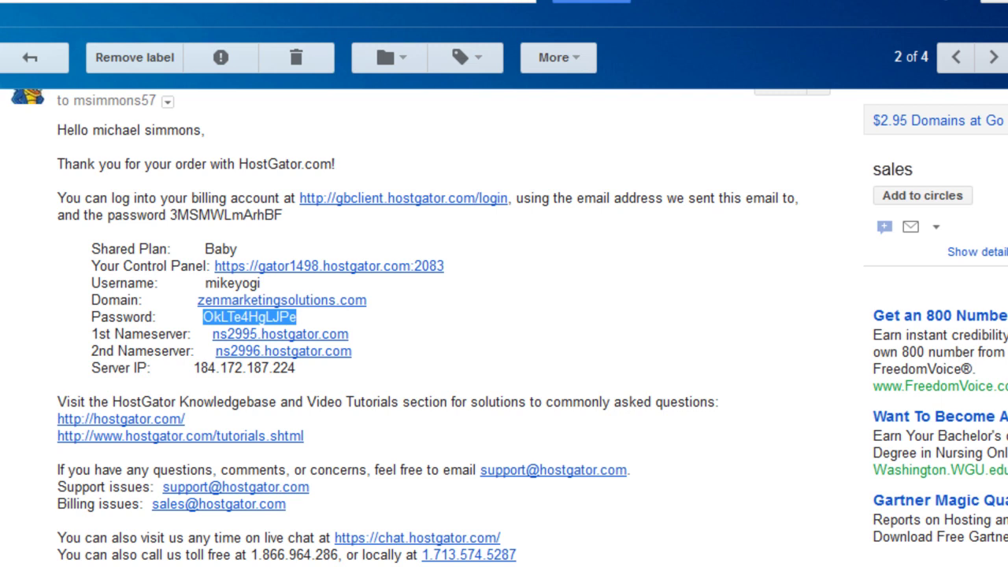
pyautogui.moveTo(54, 187); pyautogui.dragTo(519, 372)
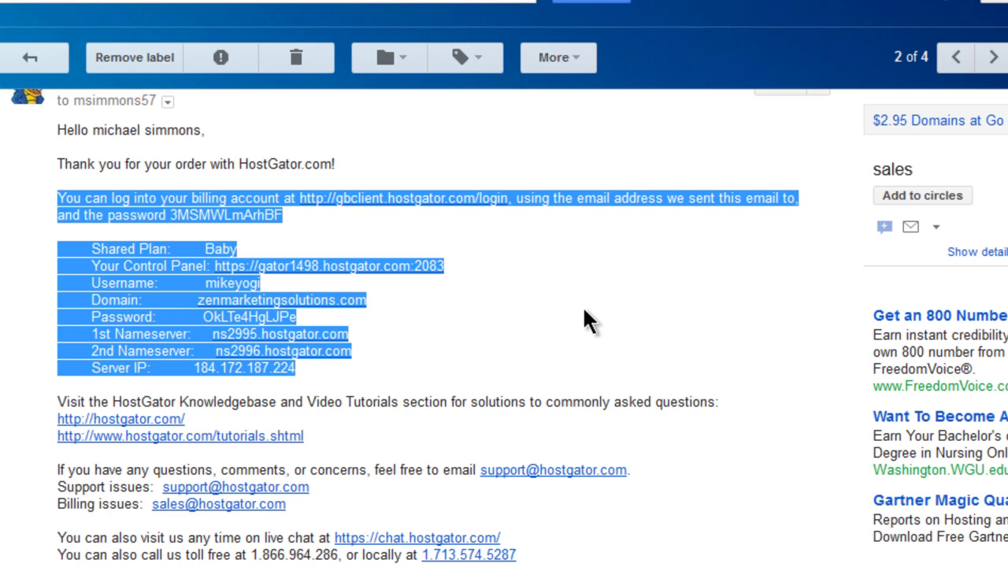
pyautogui.click(578, 229)
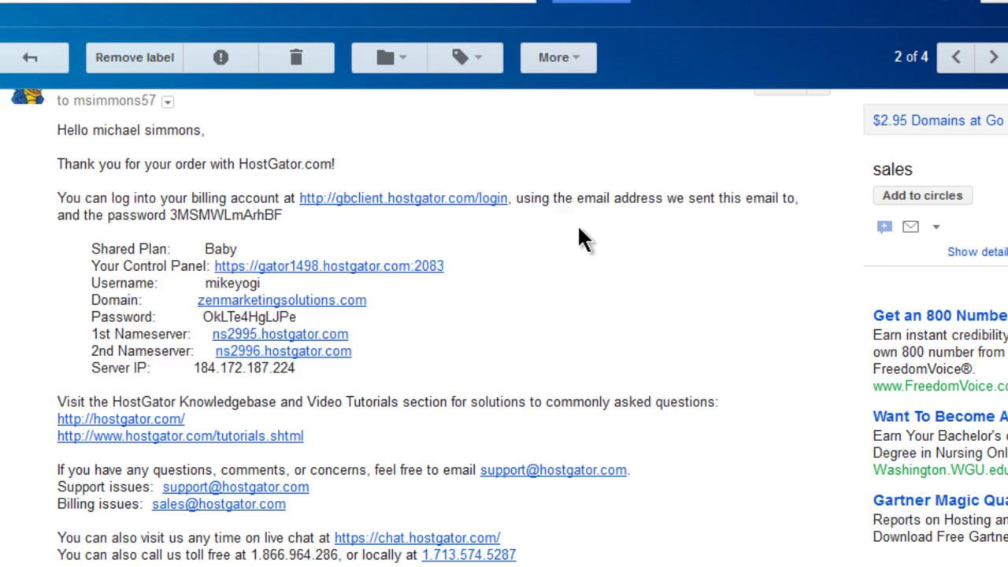
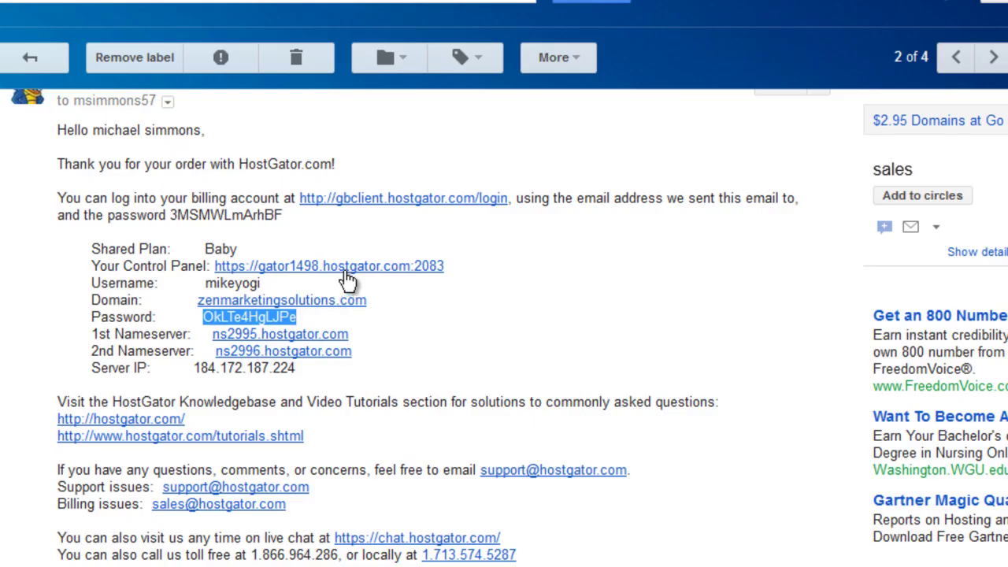
# - Copy the control panel password from the welcome email and focus the cPanel Password field
pyautogui.rightClick(244, 315)
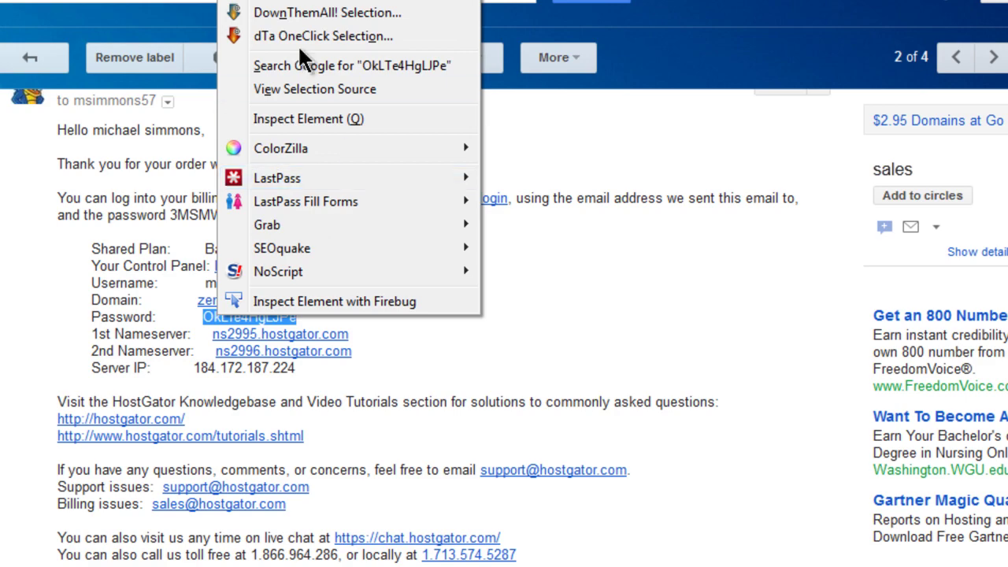
pyautogui.press('Escape')
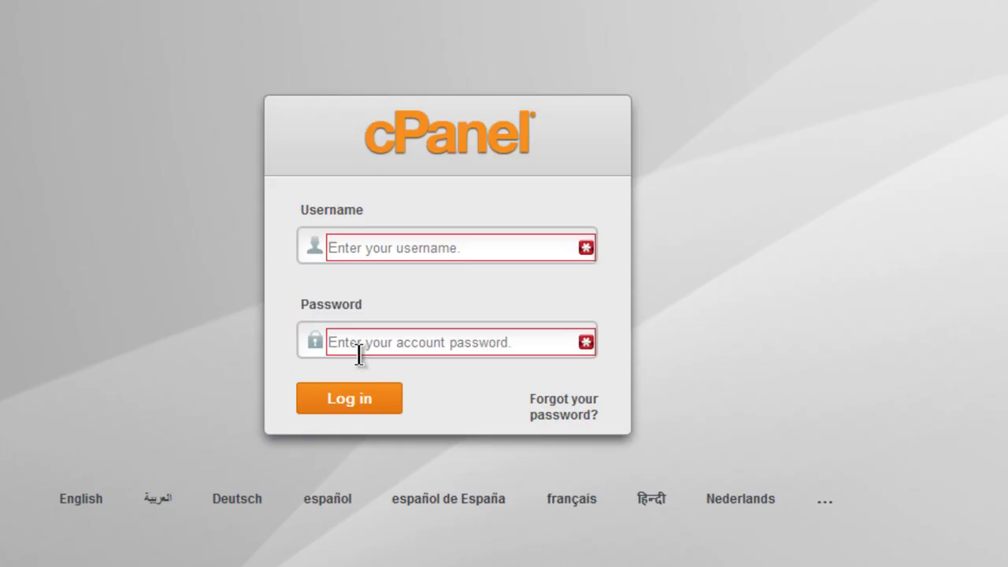
pyautogui.click(362, 345)
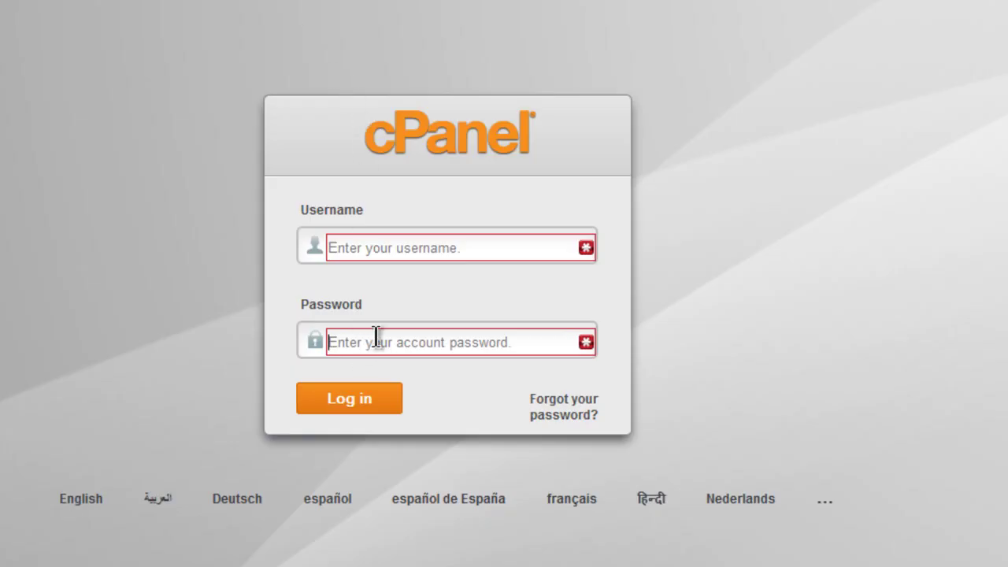
# - Paste the copied password and enter the account username on the cPanel login
pyautogui.rightClick(377, 336)
pyautogui.click(425, 3)
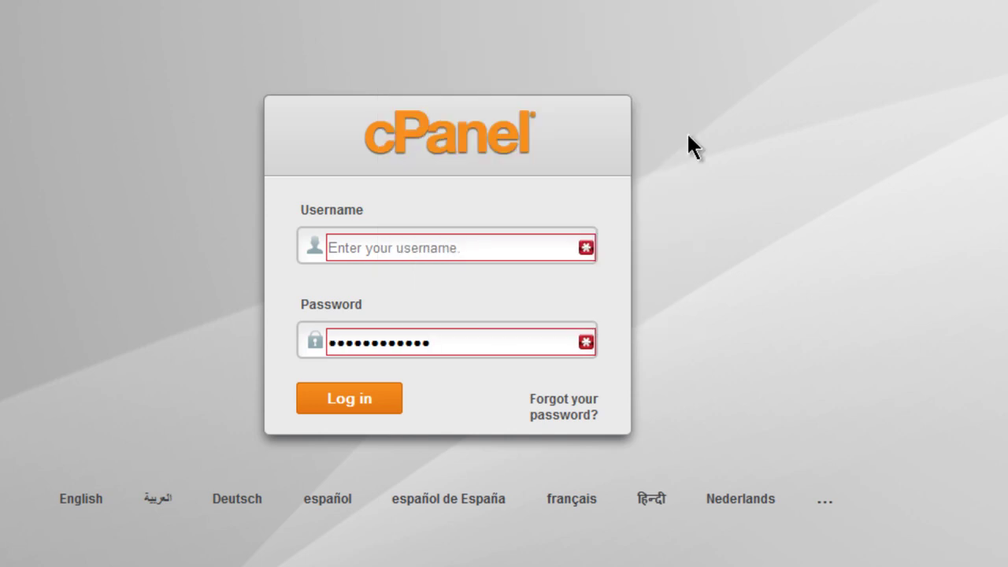
pyautogui.hotkey('shift', 'Tab')
pyautogui.write('mike')
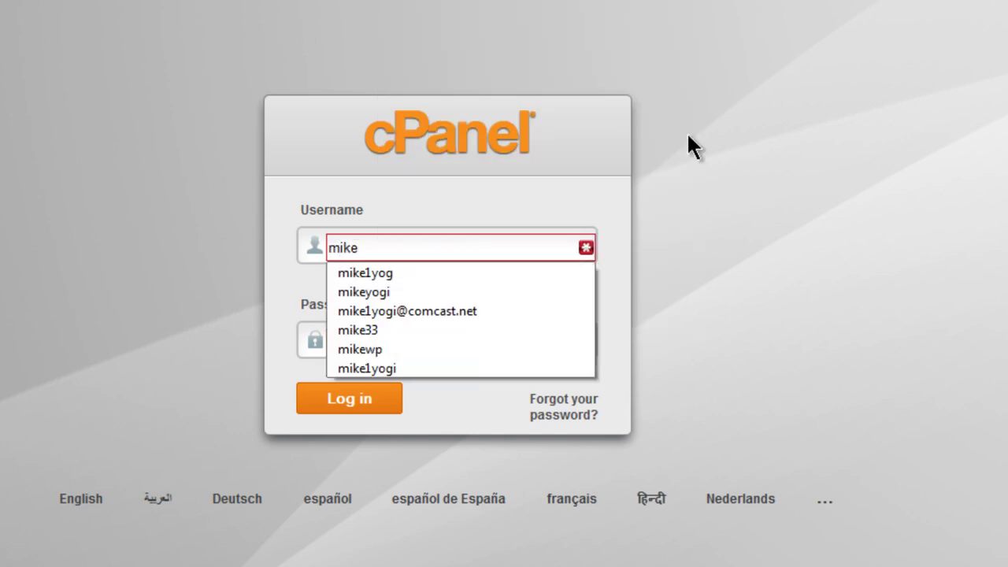
pyautogui.write('yogi')
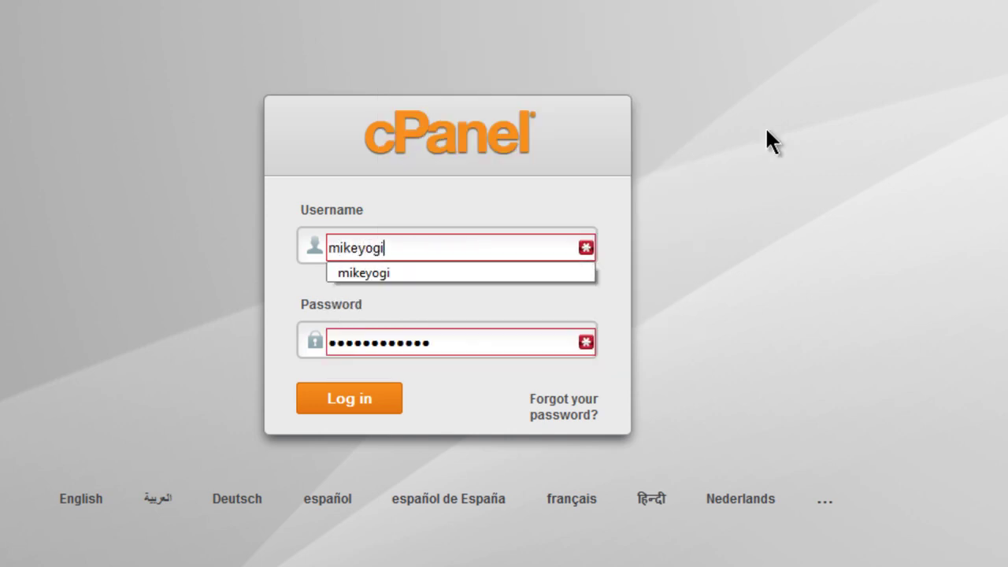
pyautogui.click(668, 240)
# - Log in to cPanel and open QuickInstall under Software/Services
pyautogui.click(349, 401)
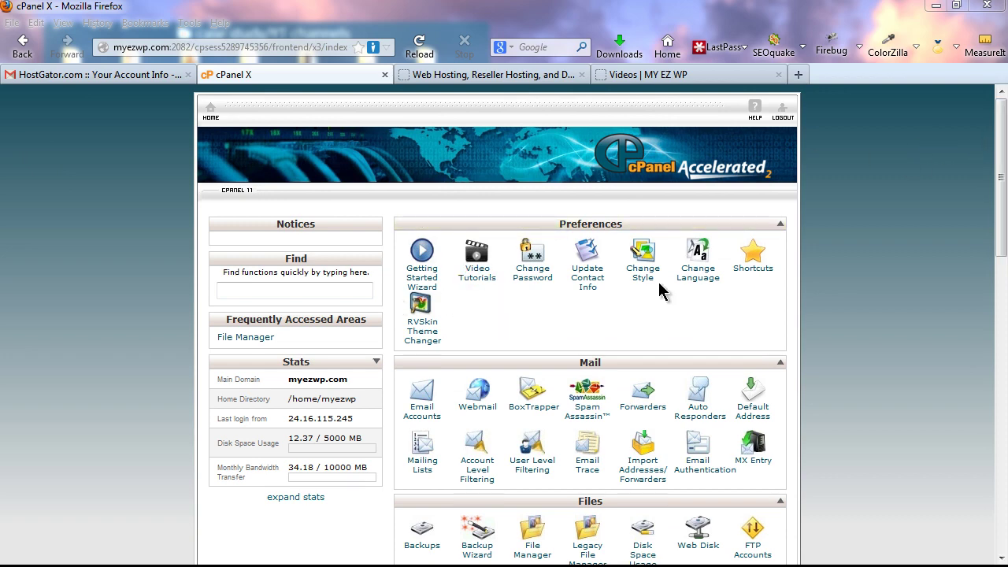
pyautogui.moveTo(1003, 125); pyautogui.dragTo(1003, 417)
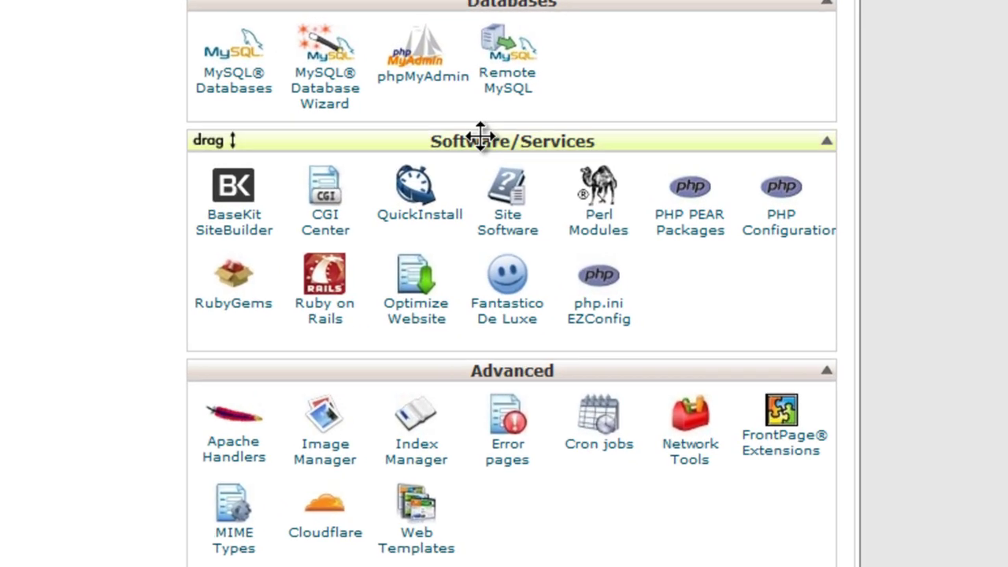
pyautogui.click(419, 219)
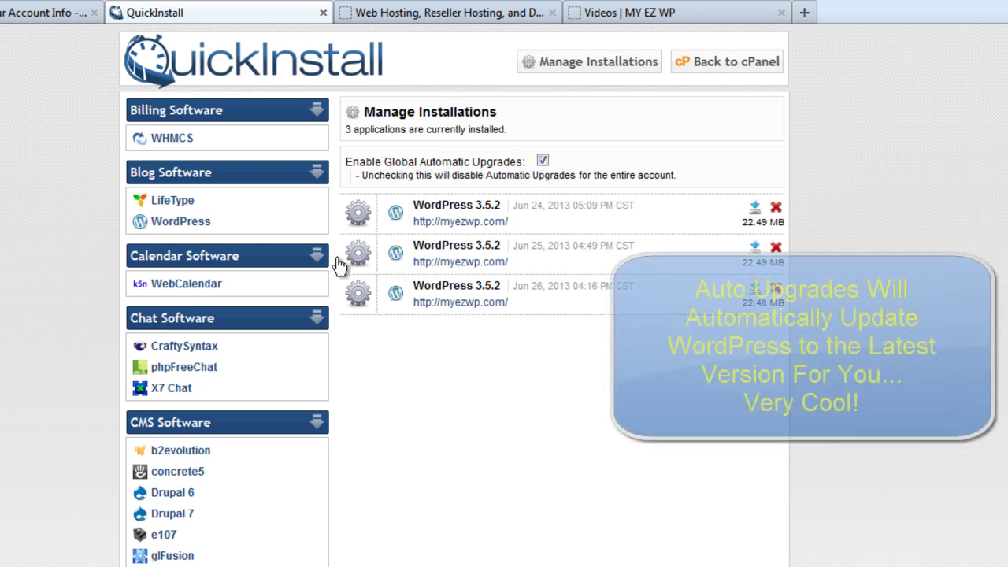
# - Choose WordPress under Blog Software and continue to its version 3.5.2 install form
pyautogui.click(169, 224)
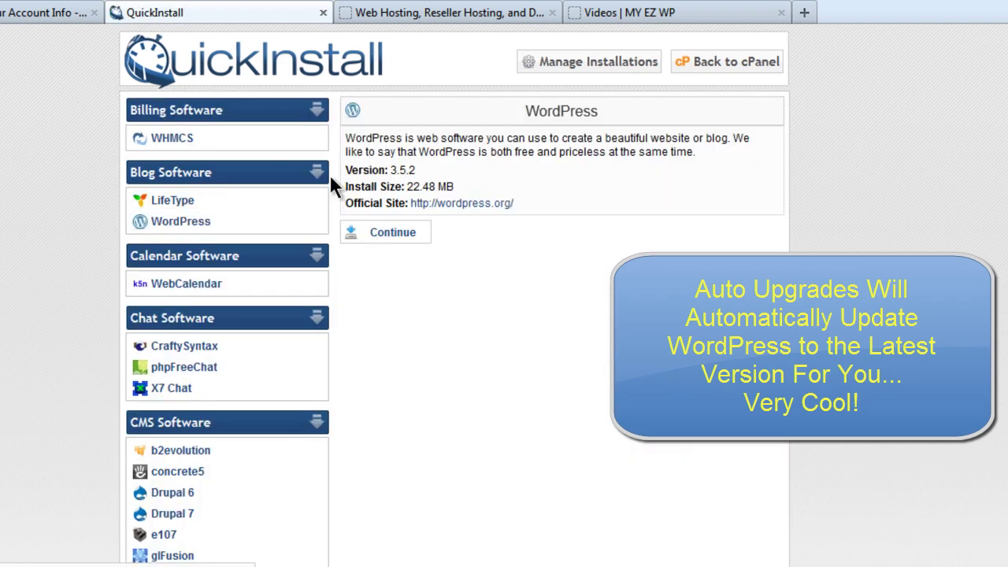
pyautogui.moveTo(345, 170); pyautogui.dragTo(405, 171)
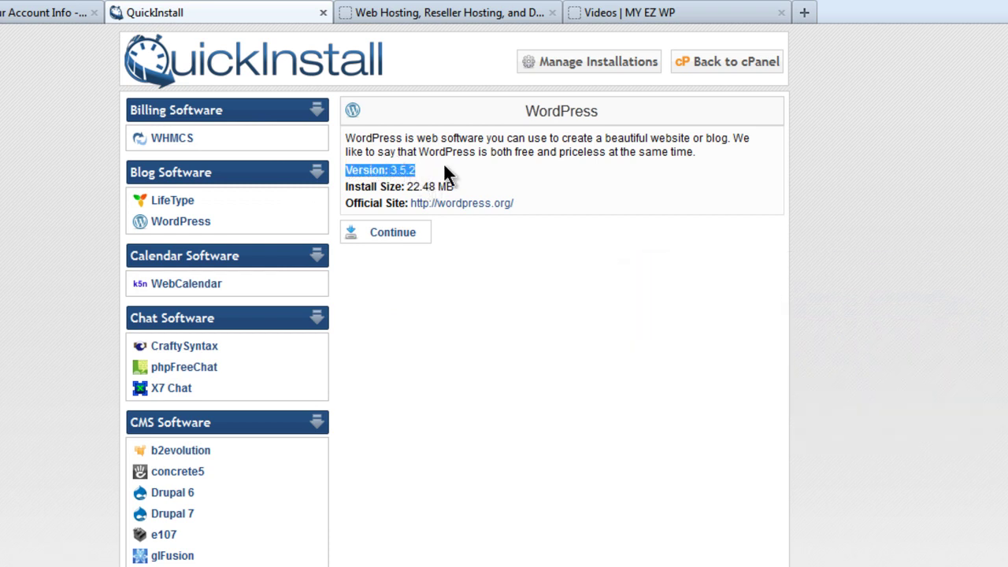
pyautogui.click(480, 167)
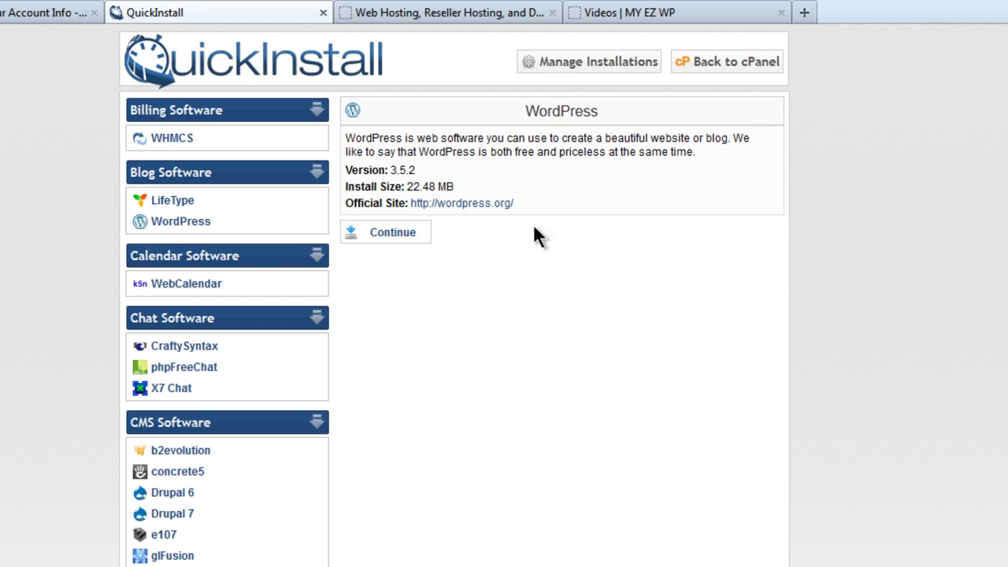
pyautogui.click(392, 236)
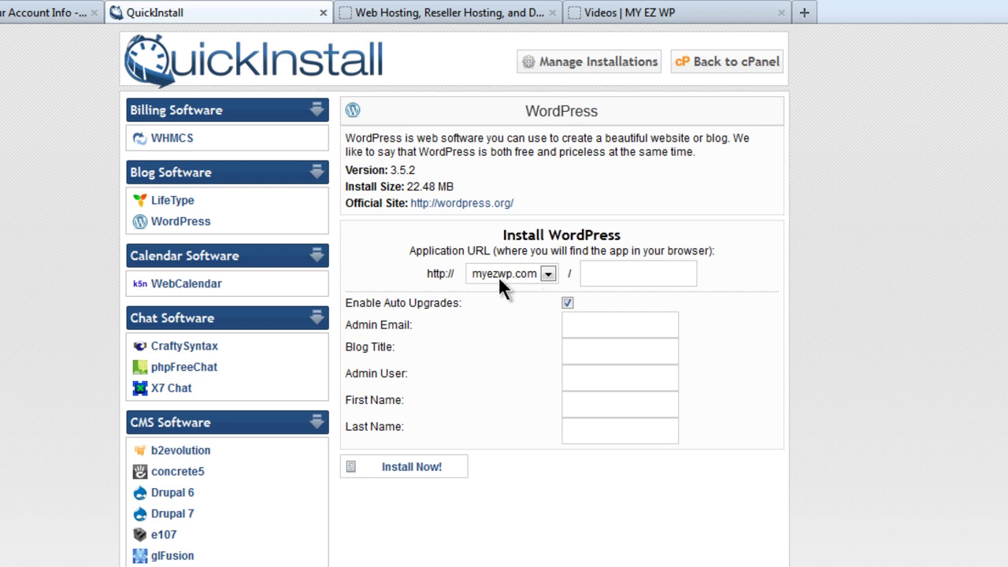
# - Fill in the admin email from autocomplete and the blog title 'MY EZ WP'
pyautogui.click(654, 273)
pyautogui.click(575, 324)
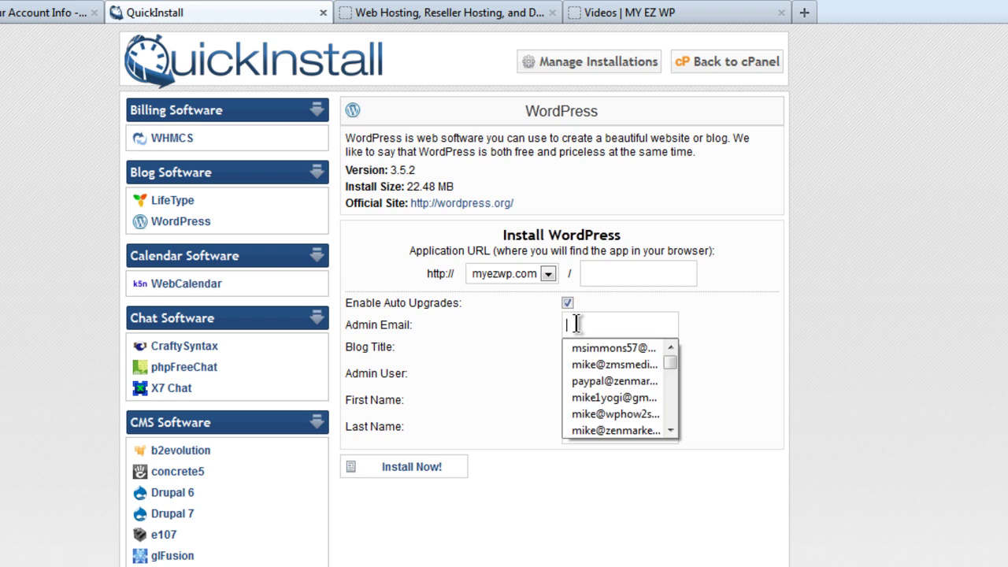
pyautogui.click(607, 413)
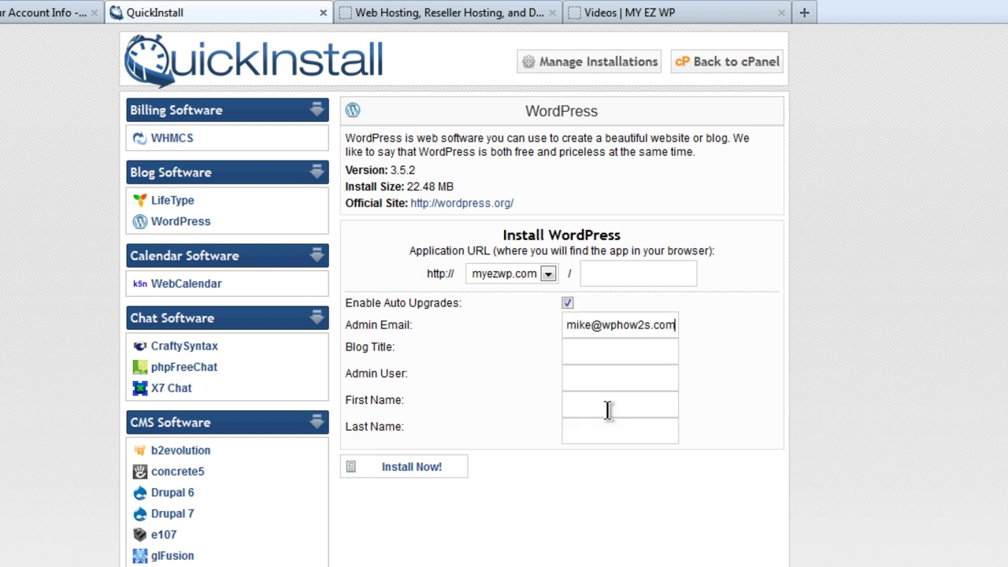
pyautogui.click(589, 351)
pyautogui.write('MY E')
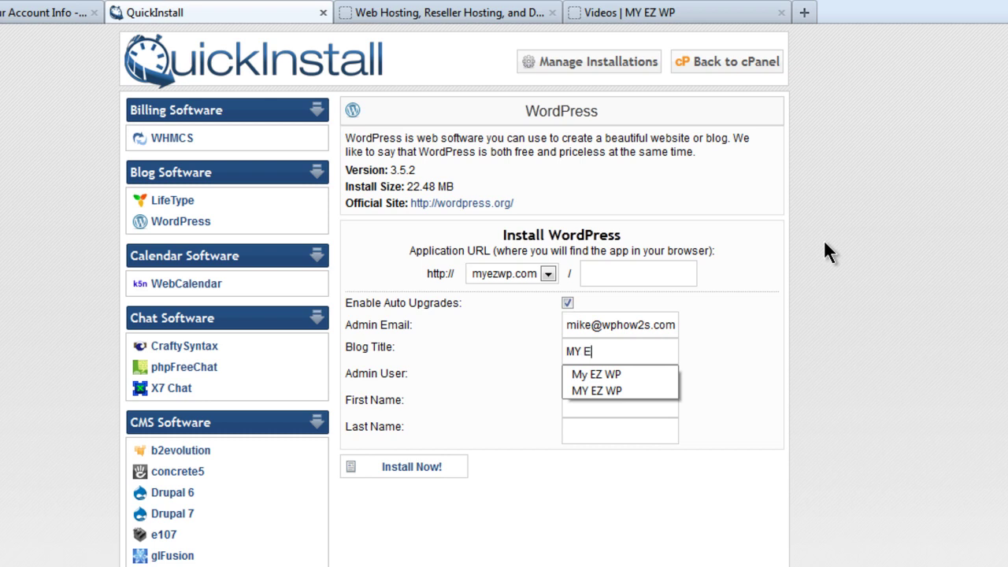
pyautogui.write('Z WP')
pyautogui.click(789, 273)
# - Enter an admin username and submit the form with Install Now!
pyautogui.click(604, 380)
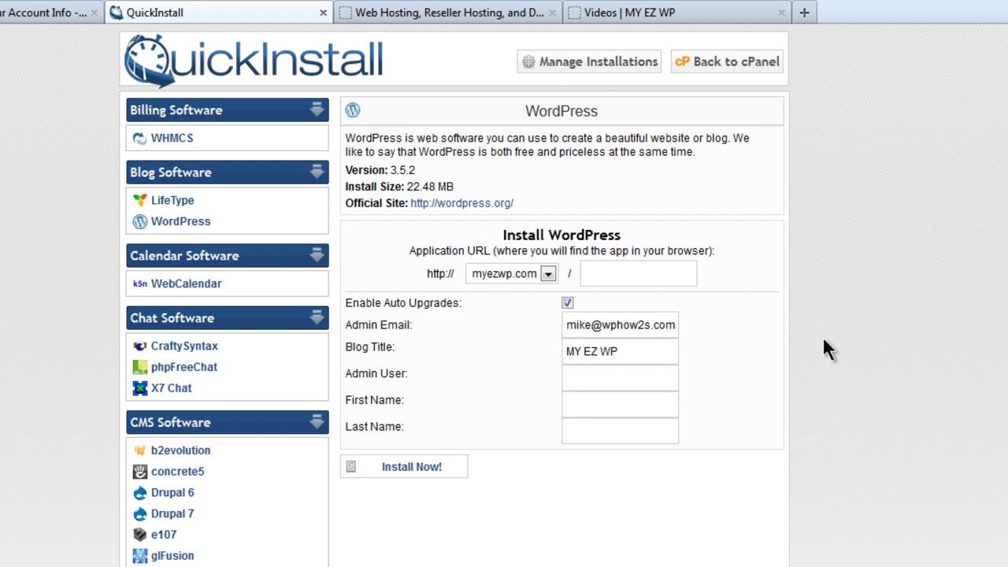
pyautogui.write('zewp')
pyautogui.press('BackSpace')
pyautogui.press('BackSpace')
pyautogui.press('BackSpace')
pyautogui.press('BackSpace')
pyautogui.write('ezwp')
pyautogui.click(391, 468)
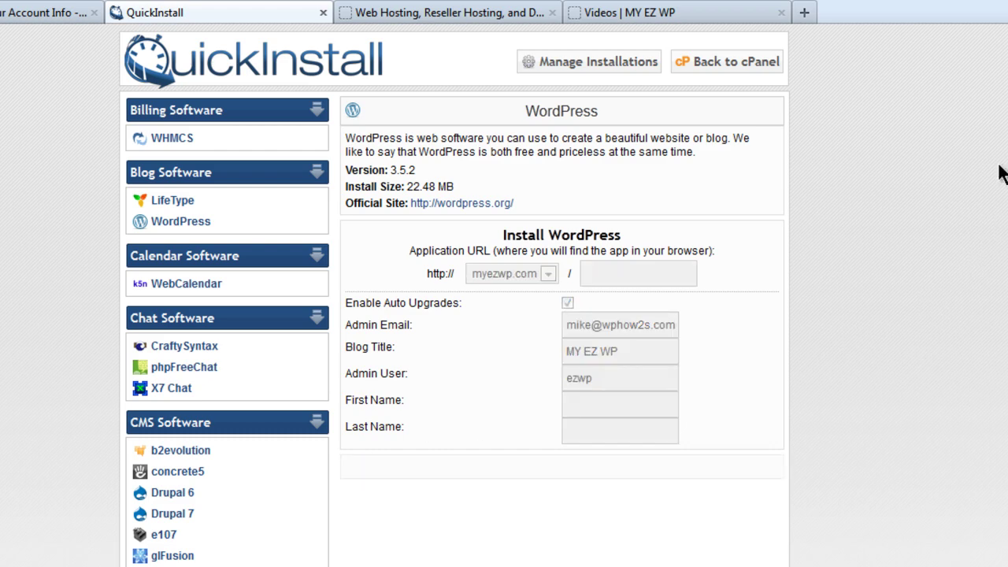
# - Scroll to the Congratulations message and open the new site through its 'here' link
pyautogui.scroll(-4, 1000, 178)
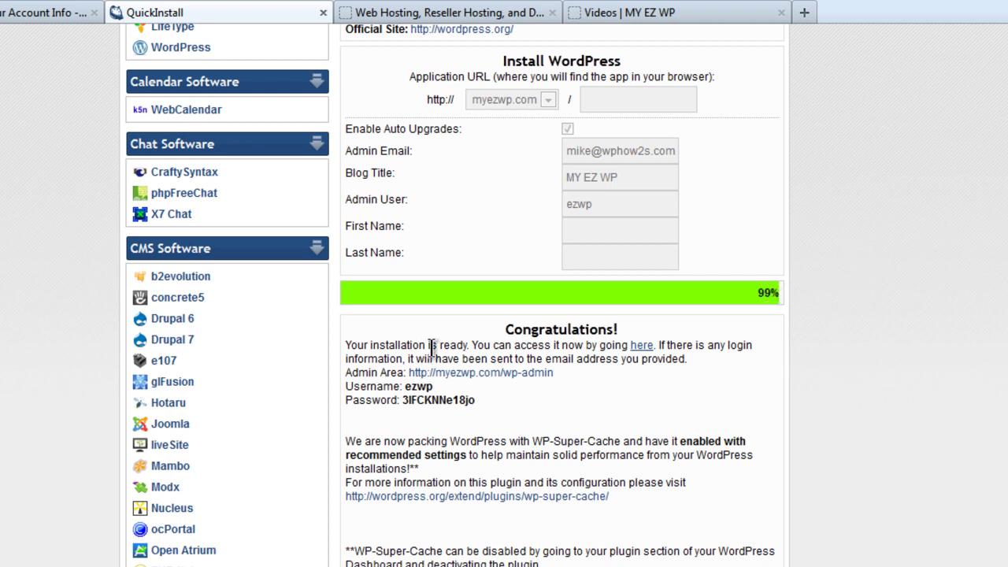
pyautogui.click(642, 346)
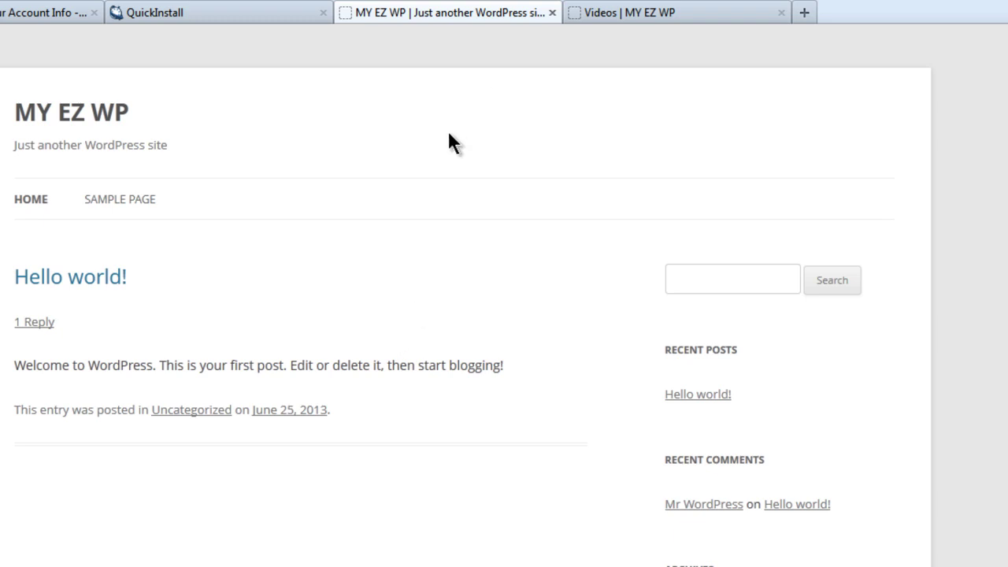
# - Copy the new admin password from the QuickInstall results page
pyautogui.click(244, 14)
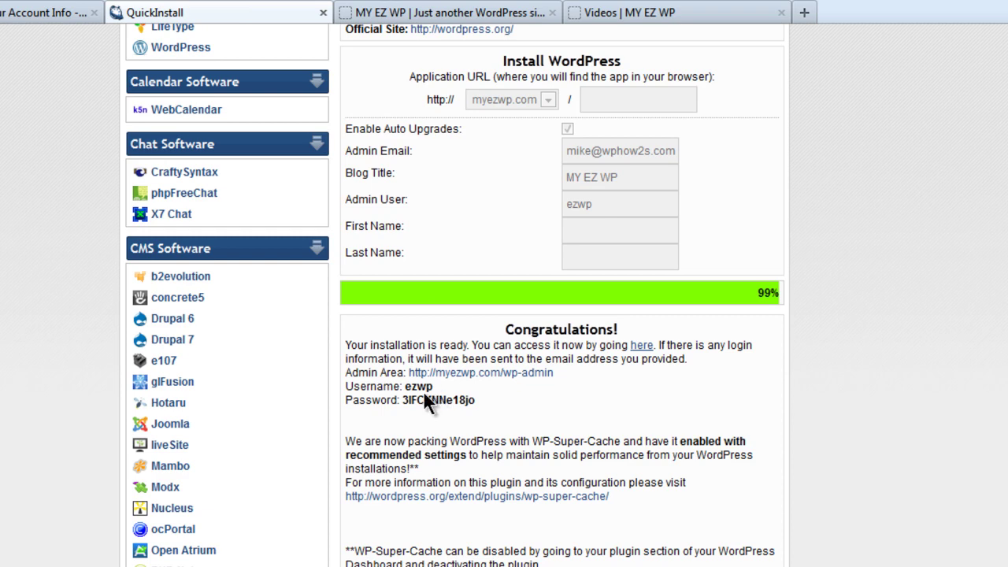
pyautogui.moveTo(403, 402); pyautogui.dragTo(479, 407)
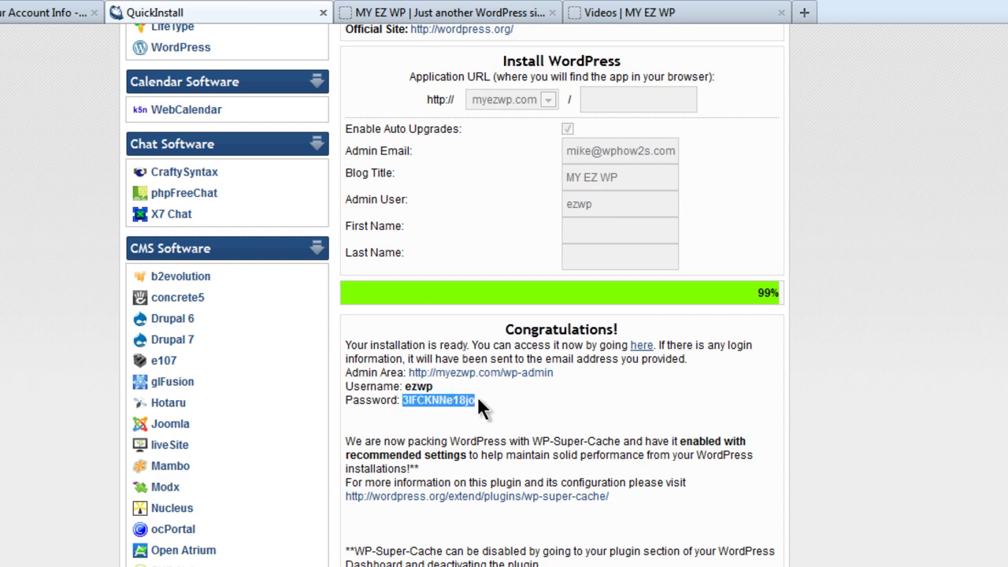
pyautogui.rightClick(467, 397)
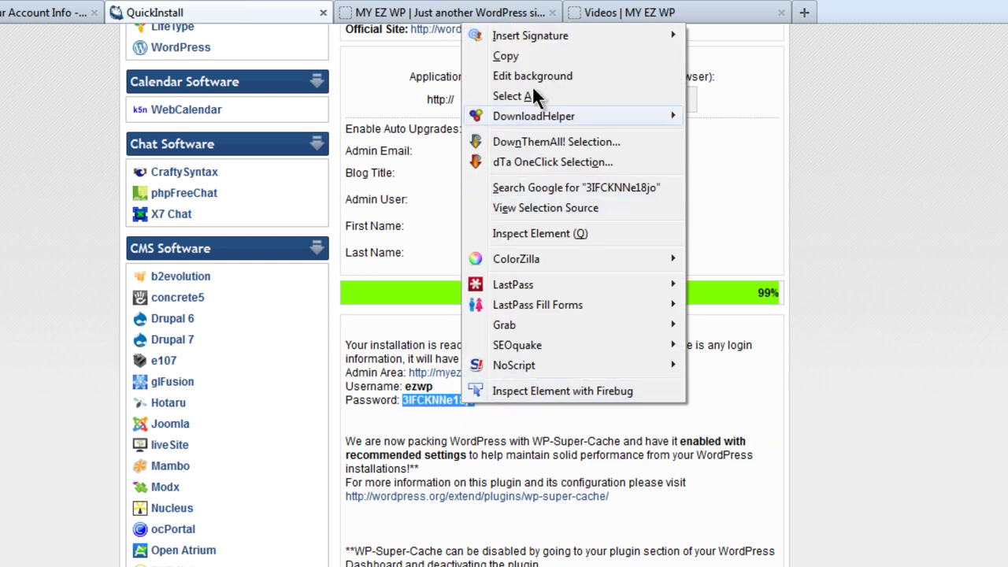
pyautogui.click(507, 57)
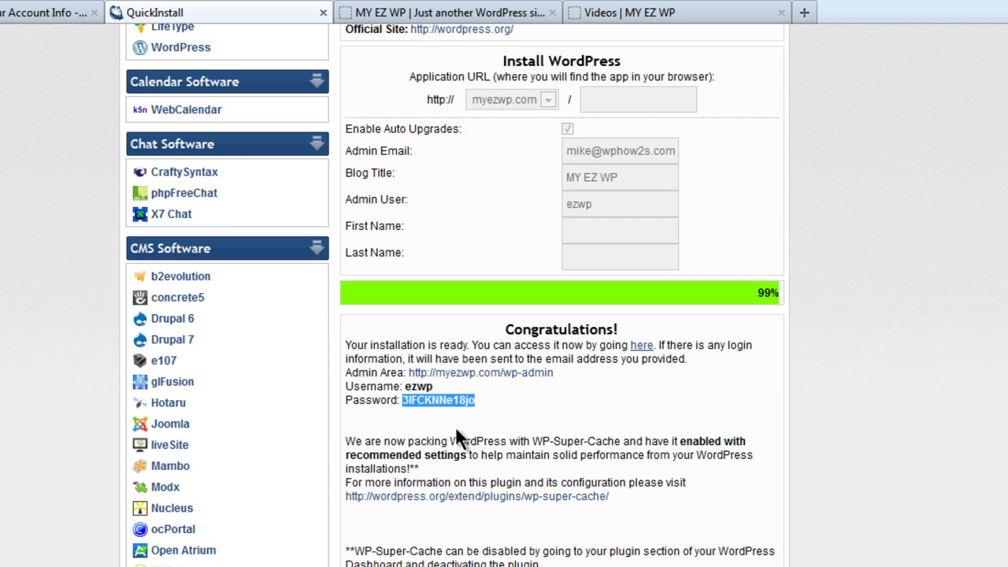
# - Log in to WordPress admin with the pasted password and the admin username
pyautogui.click(473, 374)
pyautogui.click(381, 366)
pyautogui.rightClick(381, 367)
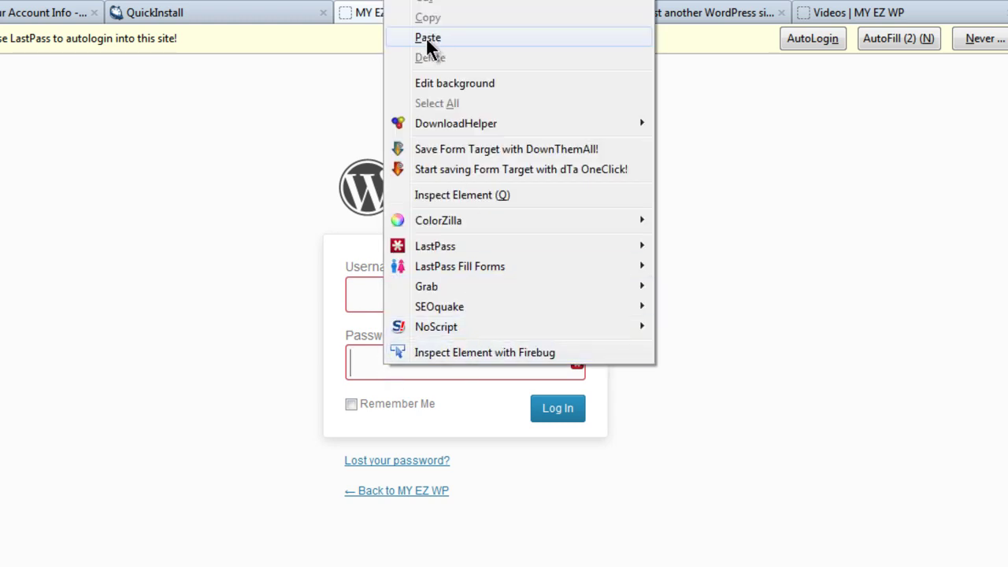
pyautogui.click(429, 39)
pyautogui.click(386, 285)
pyautogui.write('ezwp')
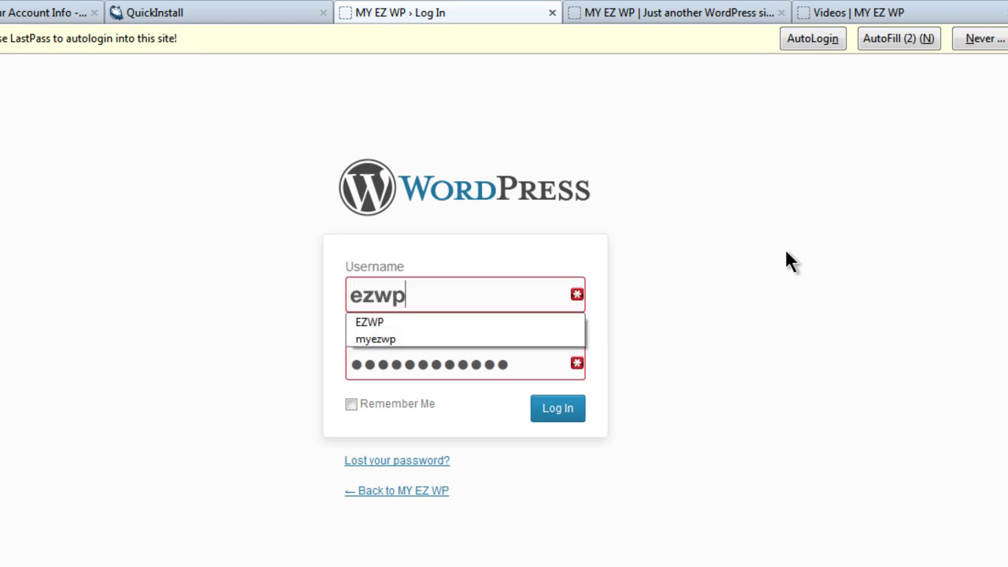
pyautogui.click(557, 411)
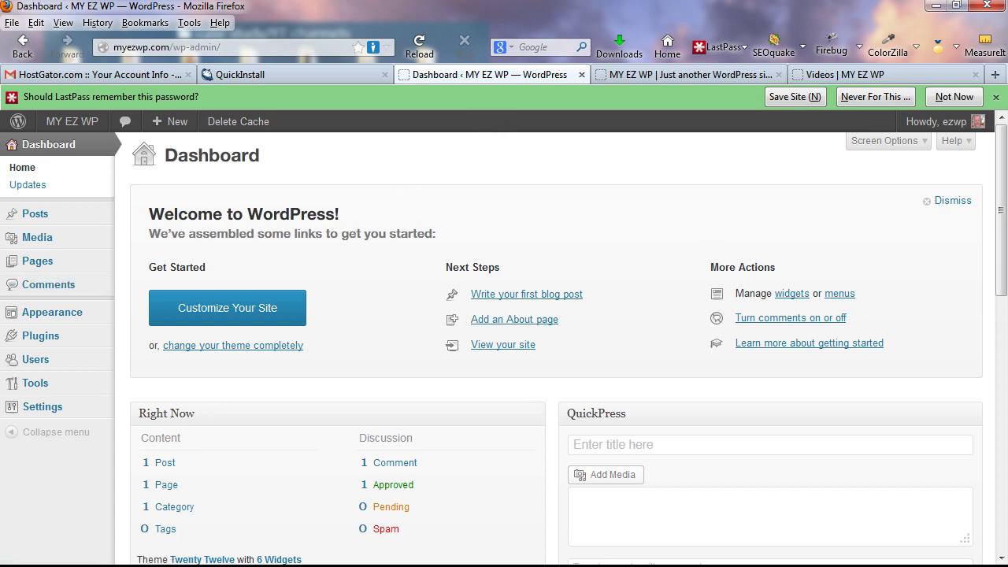
# - Dismiss the Welcome to WordPress panel on the Dashboard and try moving the Right Now box
pyautogui.hotkey('ctrl', 'pageup')
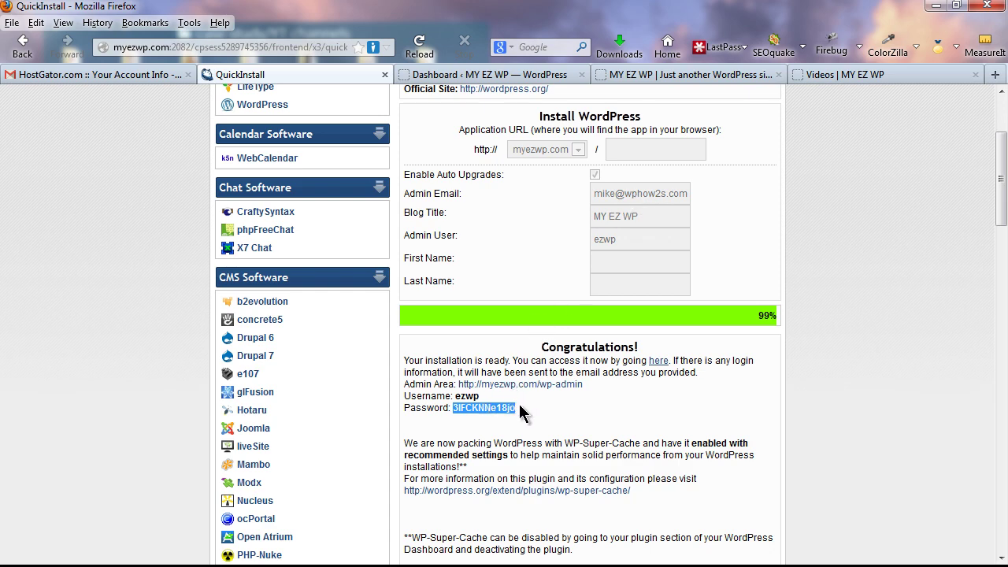
pyautogui.click(467, 75)
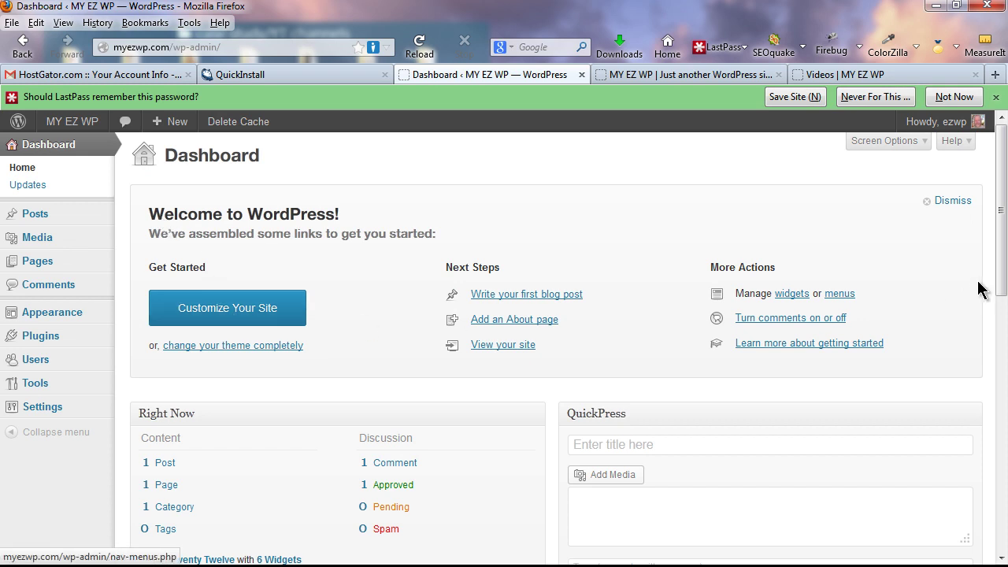
pyautogui.click(962, 207)
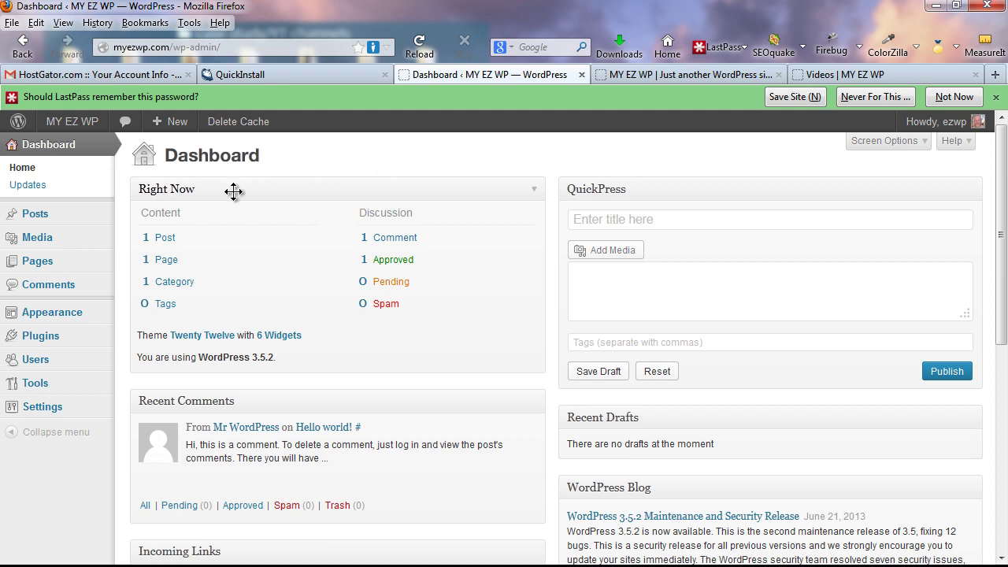
pyautogui.moveTo(221, 187)
pyautogui.mouseDown()
pyautogui.moveTo(335, 203)
pyautogui.moveTo(727, 194)
pyautogui.moveTo(227, 183)
pyautogui.mouseUp()
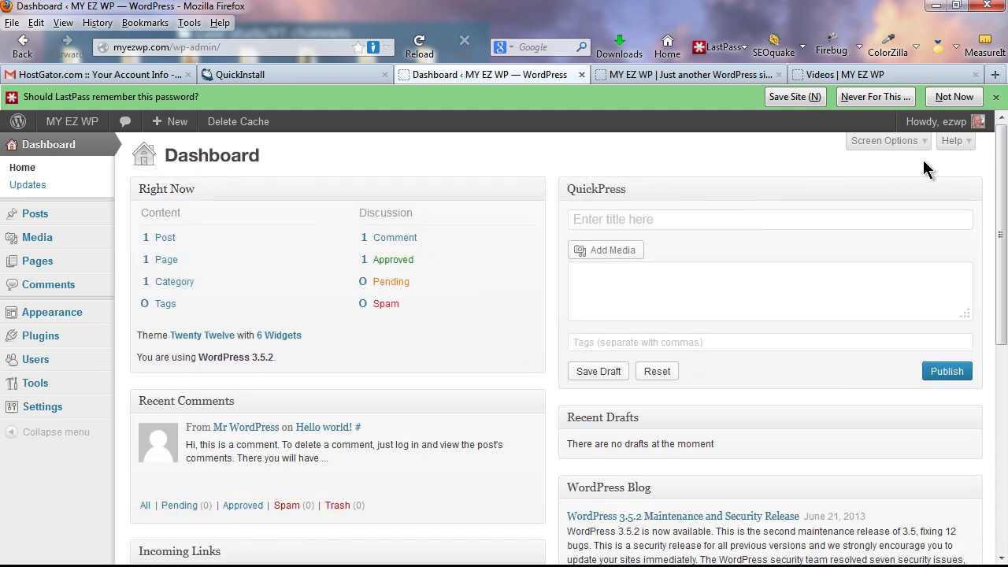
# - Uncheck Incoming Links and QuickPress in Screen Options, leaving the Welcome panel hidden
pyautogui.click(883, 141)
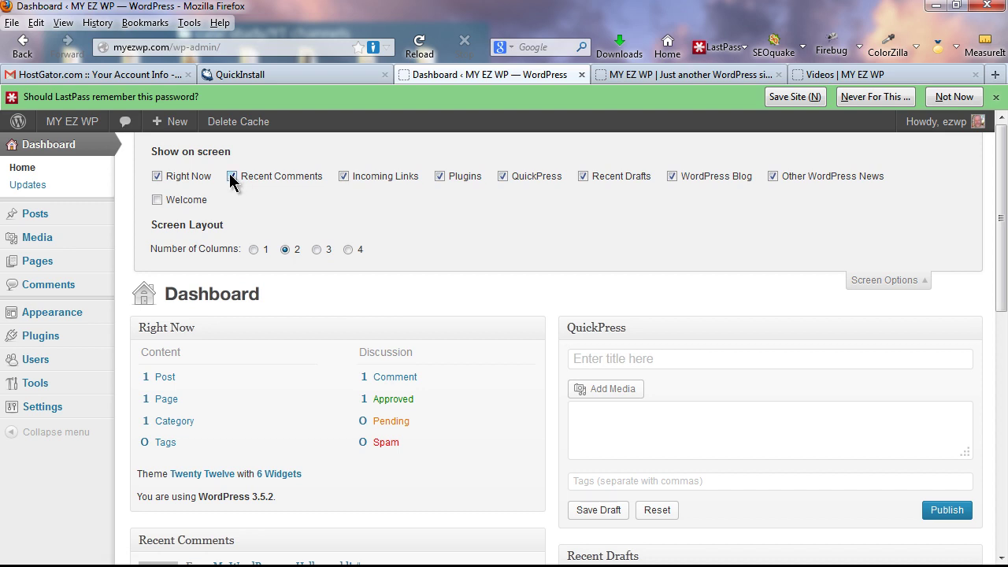
pyautogui.click(345, 178)
pyautogui.click(503, 176)
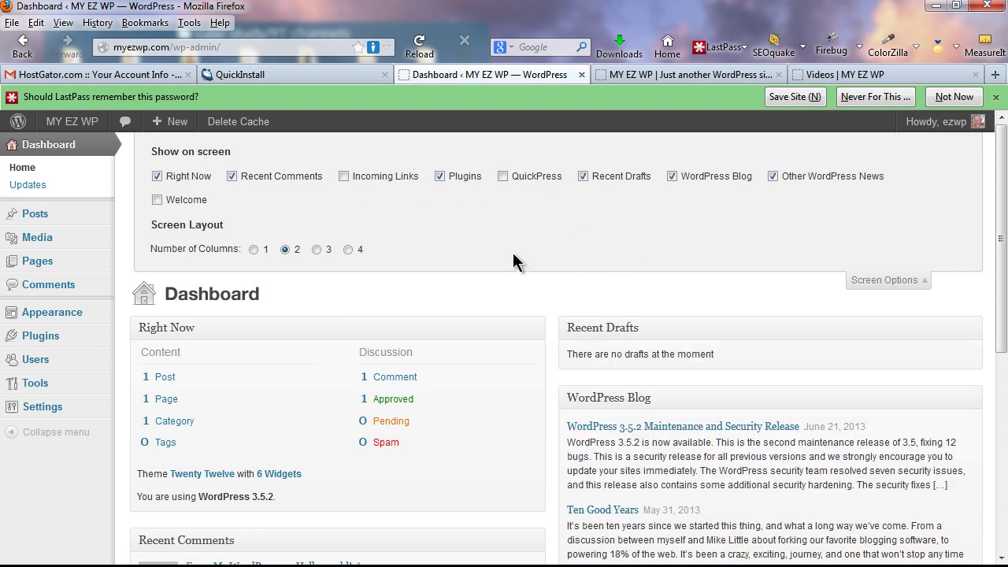
pyautogui.click(157, 200)
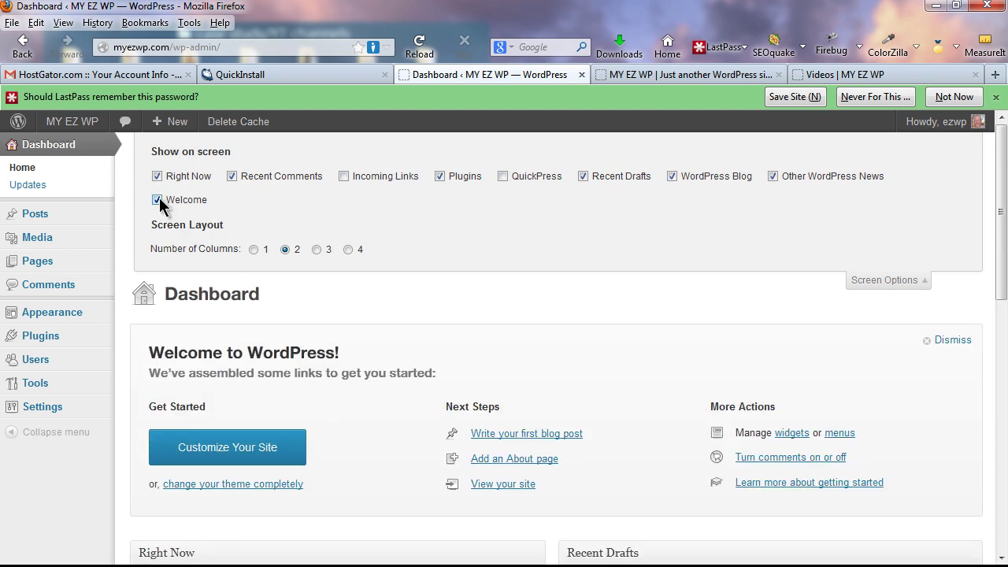
pyautogui.click(158, 200)
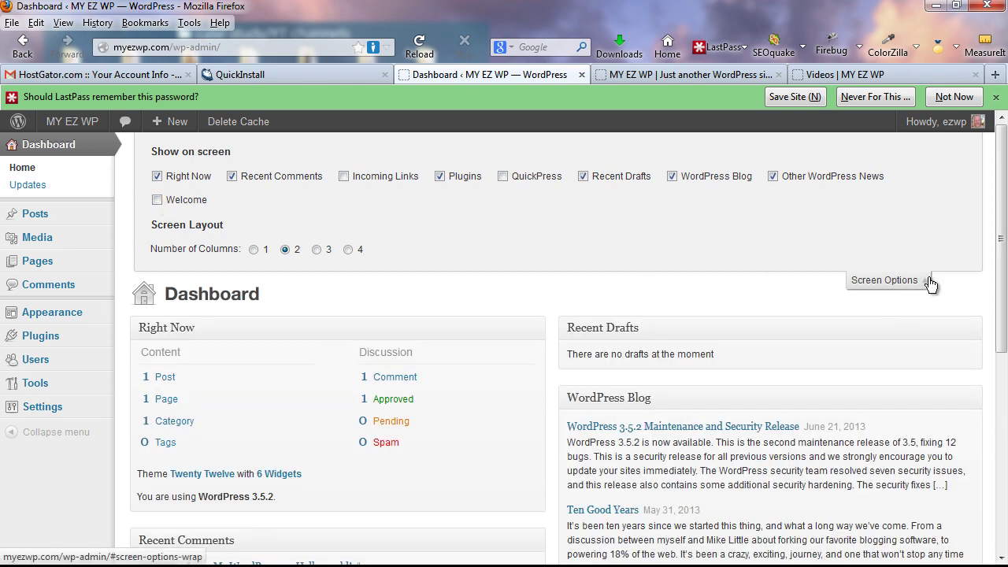
pyautogui.click(927, 281)
pyautogui.scroll(-5, 990, 213)
pyautogui.scroll(5, 980, 158)
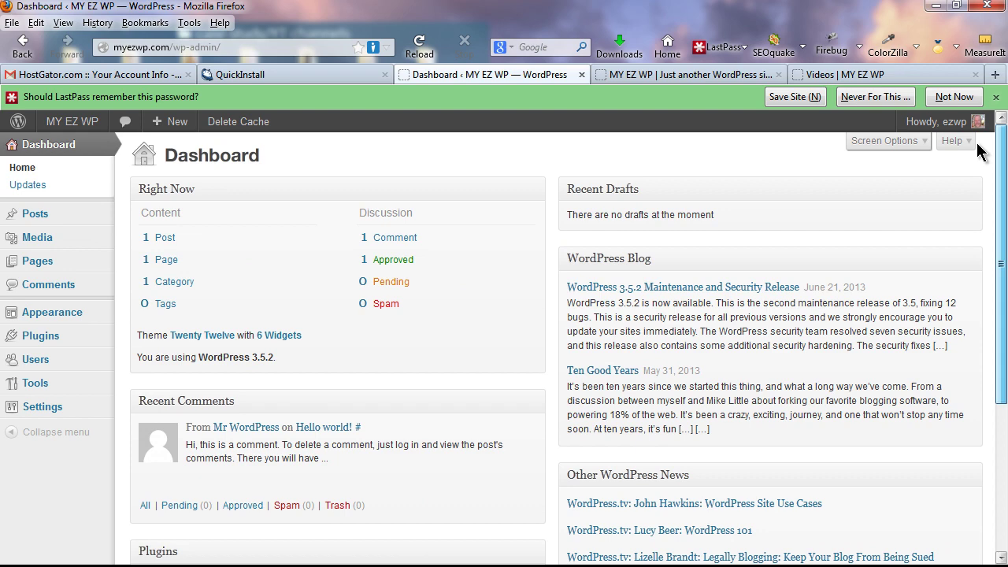
pyautogui.click(37, 321)
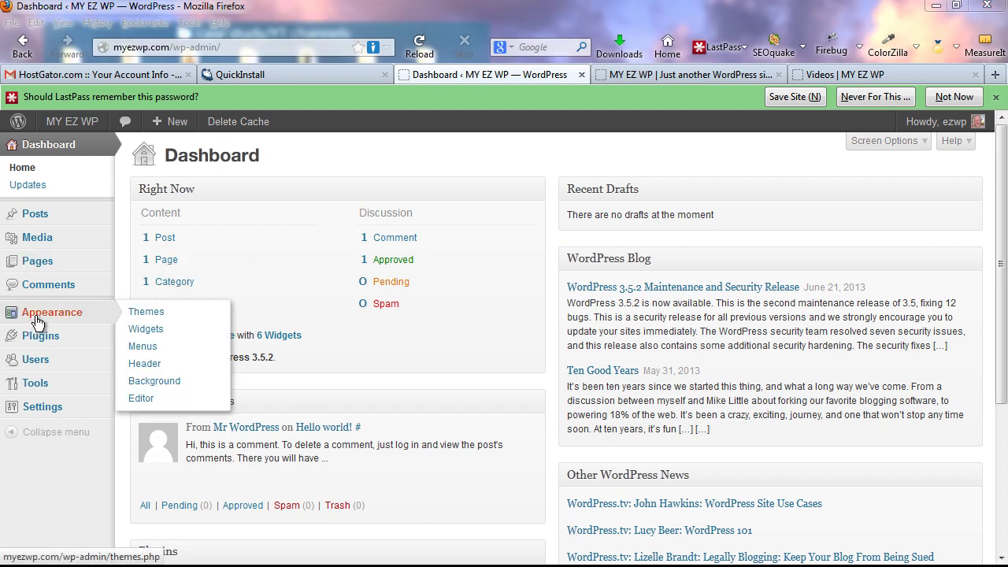
# - Go to Appearance > Themes and switch to the Install Themes page
pyautogui.click(141, 312)
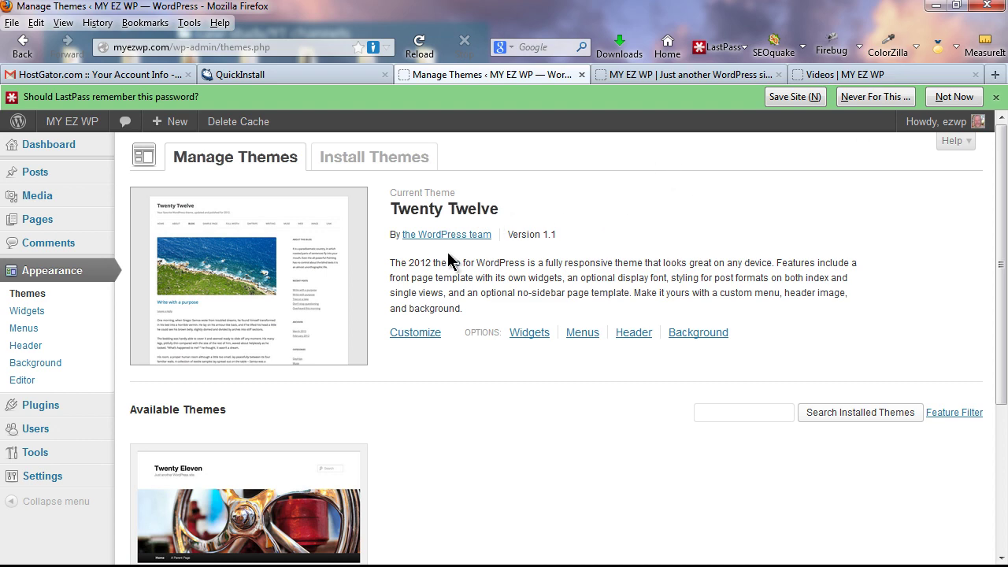
pyautogui.click(377, 158)
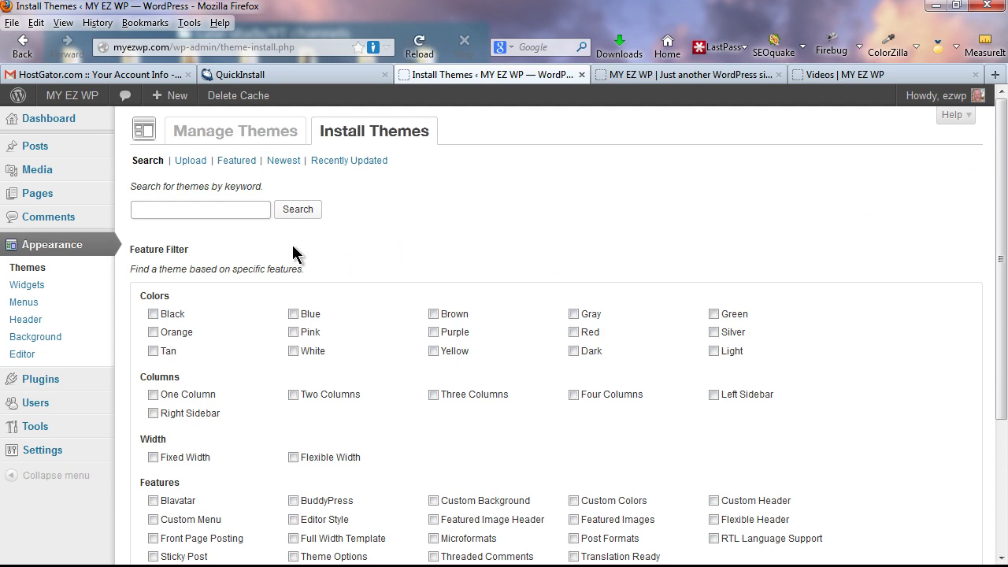
# - Browse the Featured themes list, previewing the Attitude theme and then closing the preview
pyautogui.click(190, 161)
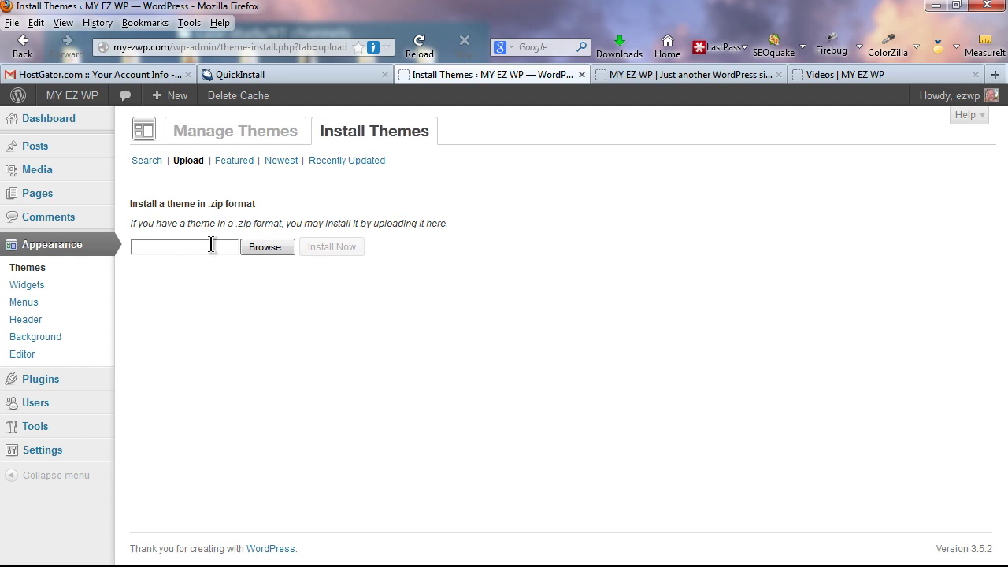
pyautogui.click(234, 161)
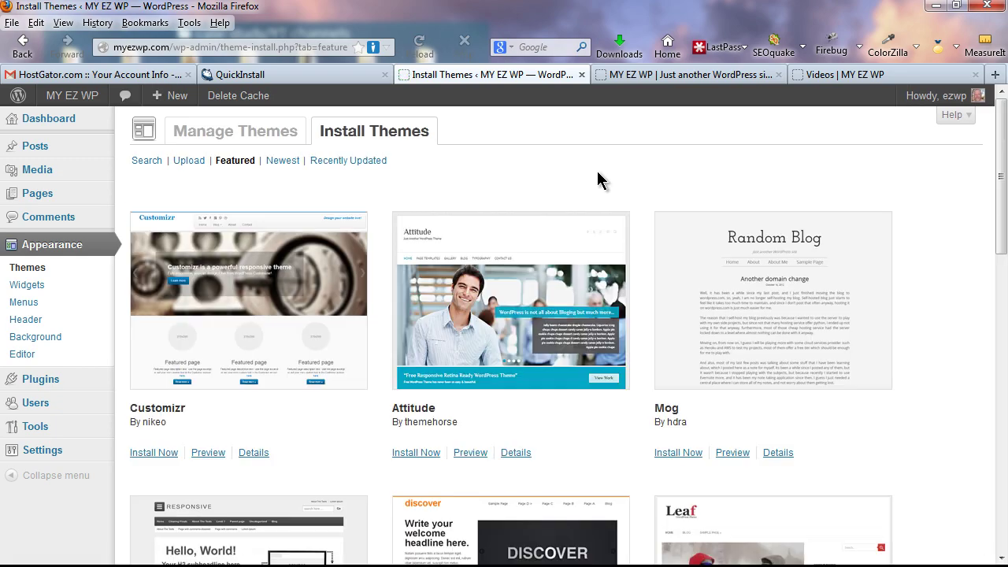
pyautogui.moveTo(998, 189); pyautogui.dragTo(1003, 266)
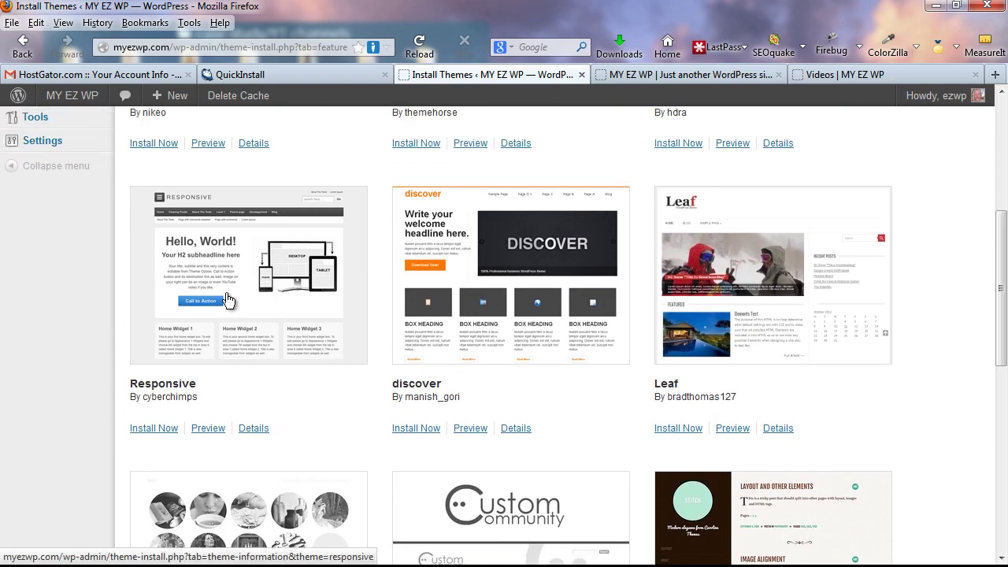
pyautogui.moveTo(1002, 323); pyautogui.dragTo(1002, 225)
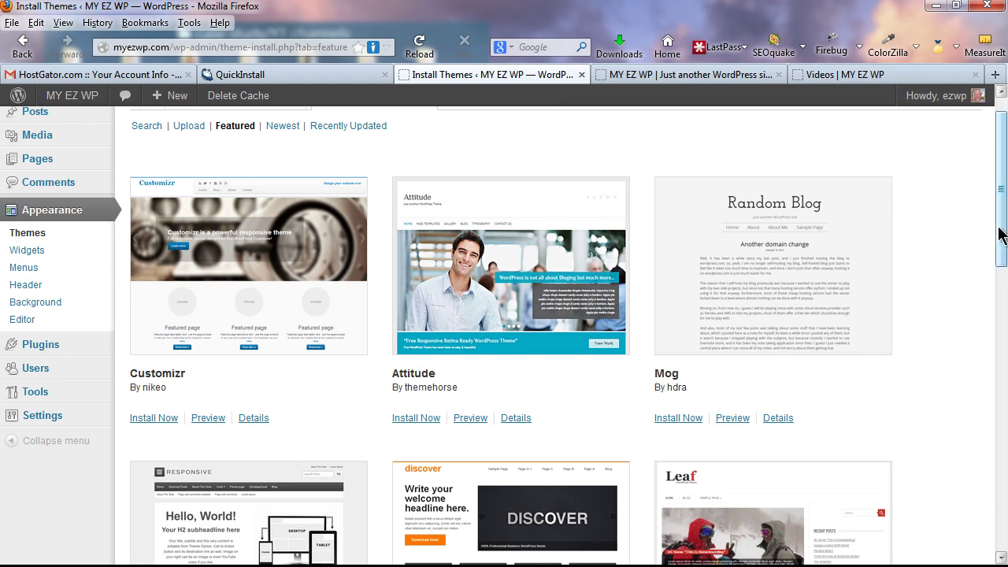
pyautogui.moveTo(1000, 225); pyautogui.dragTo(1001, 211)
pyautogui.click(472, 454)
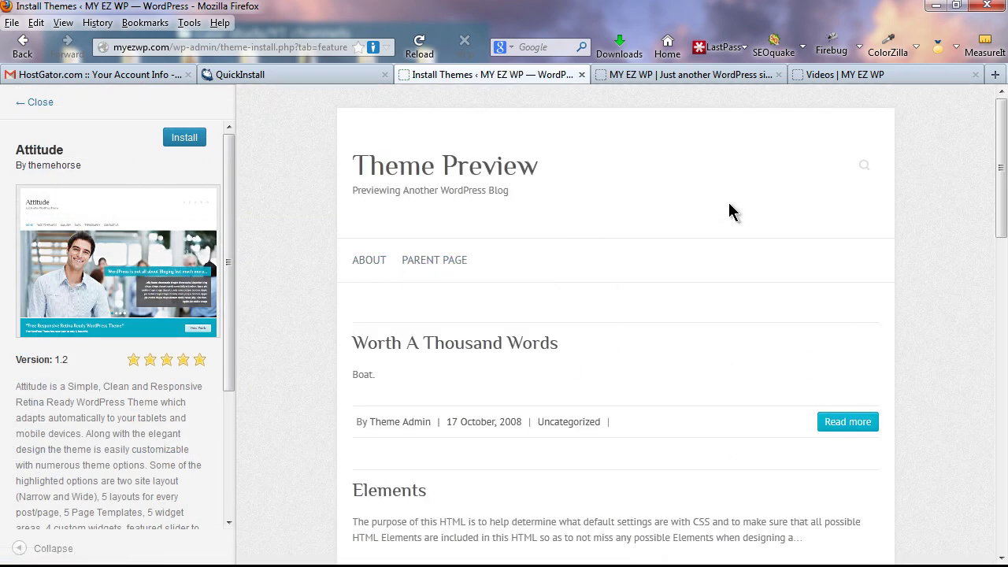
pyautogui.click(32, 103)
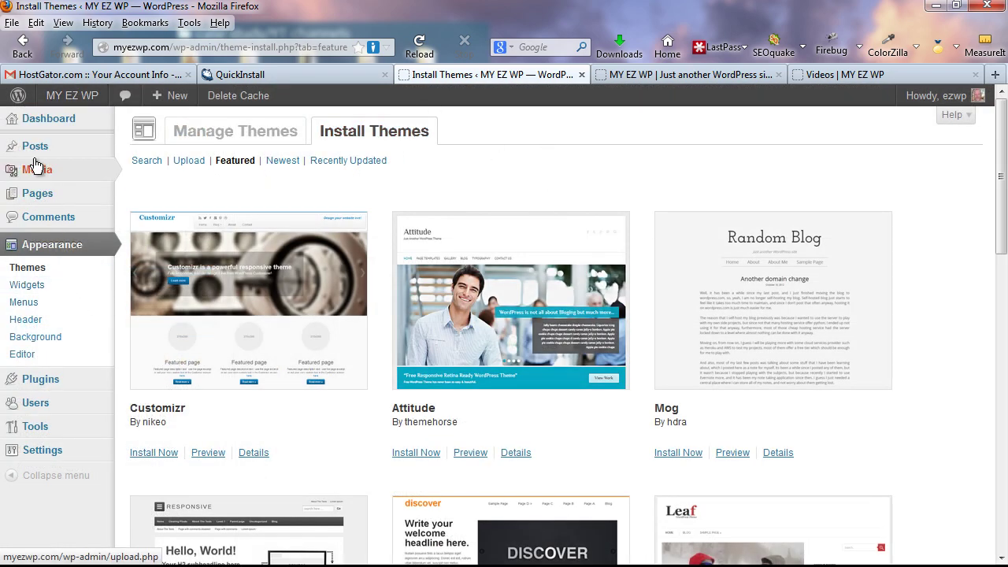
# - Open Settings > General and select the site title MY EZ WP
pyautogui.click(48, 119)
pyautogui.moveTo(39, 310)
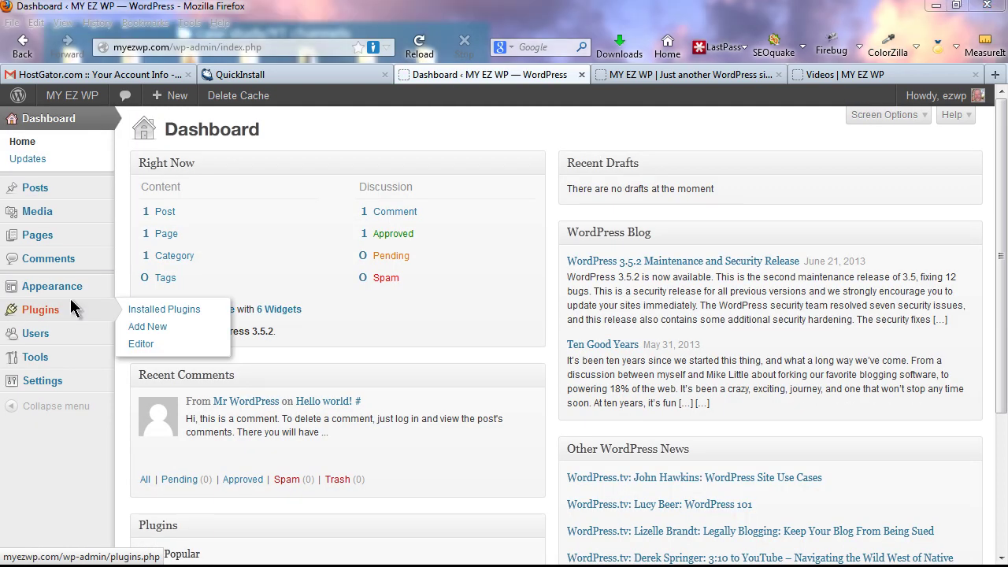
pyautogui.click(41, 382)
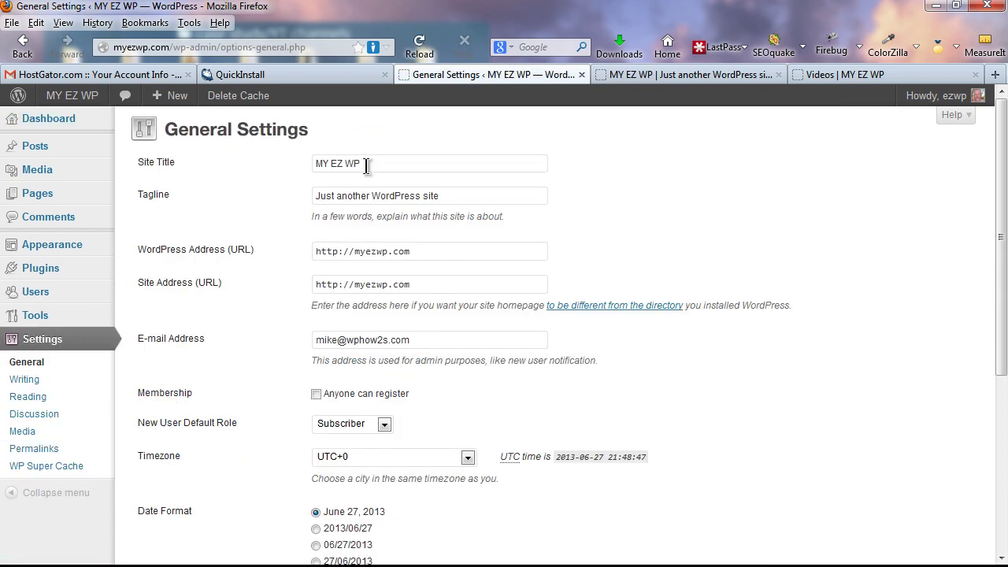
pyautogui.moveTo(366, 166); pyautogui.dragTo(304, 162)
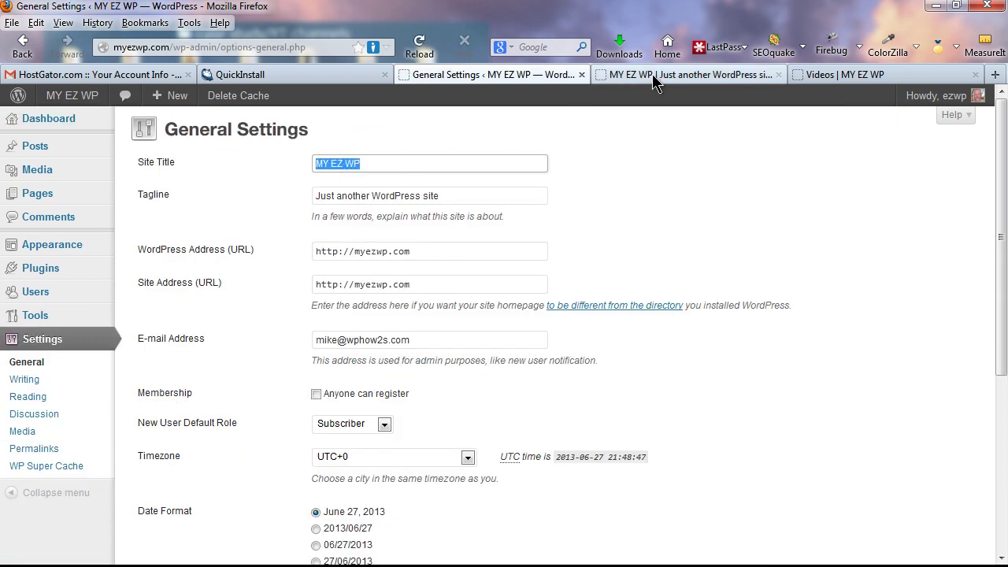
# - Close the Videos tab, compare the tagline with the live site, and return to General Settings
pyautogui.click(864, 76)
pyautogui.click(975, 74)
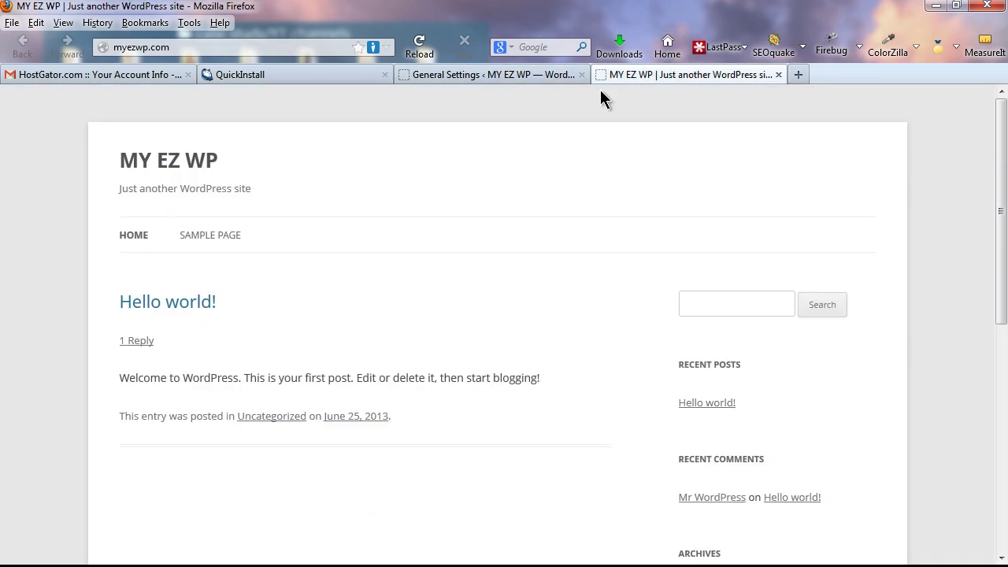
pyautogui.click(478, 74)
pyautogui.moveTo(445, 197); pyautogui.dragTo(282, 193)
pyautogui.click(721, 78)
pyautogui.click(526, 79)
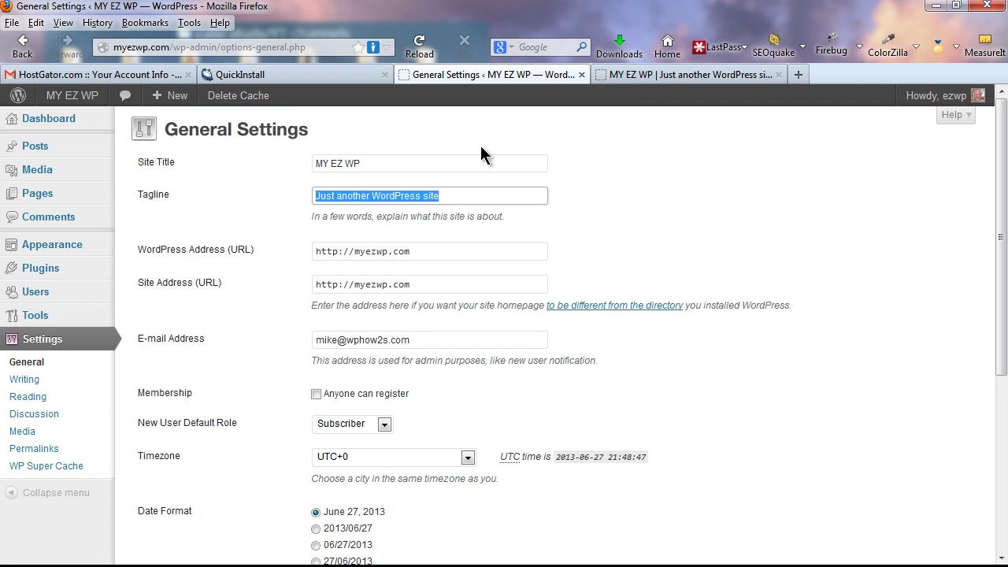
# - Clear the 'Just another WordPress site' tagline
pyautogui.press('BackSpace')
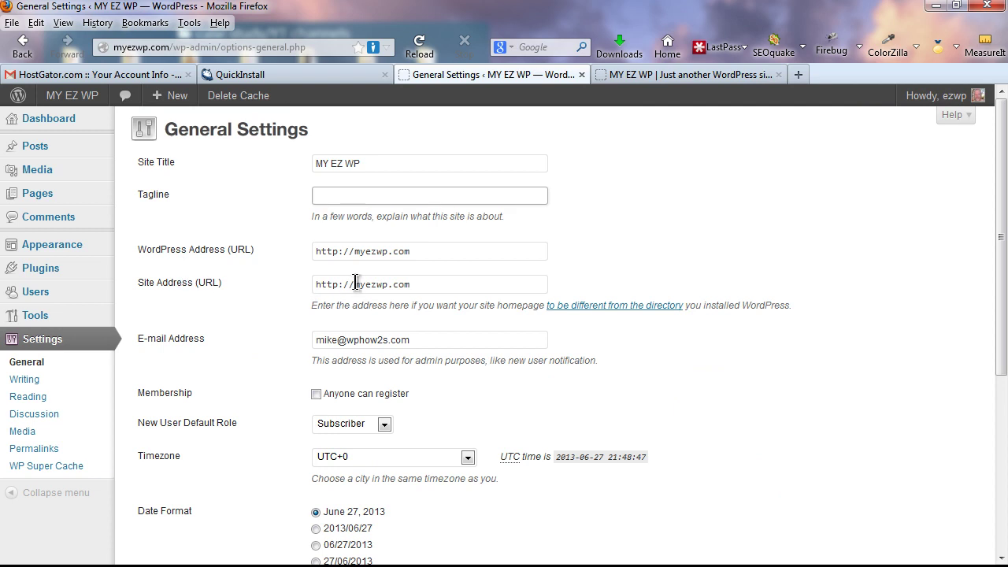
pyautogui.tripleClick(411, 285)
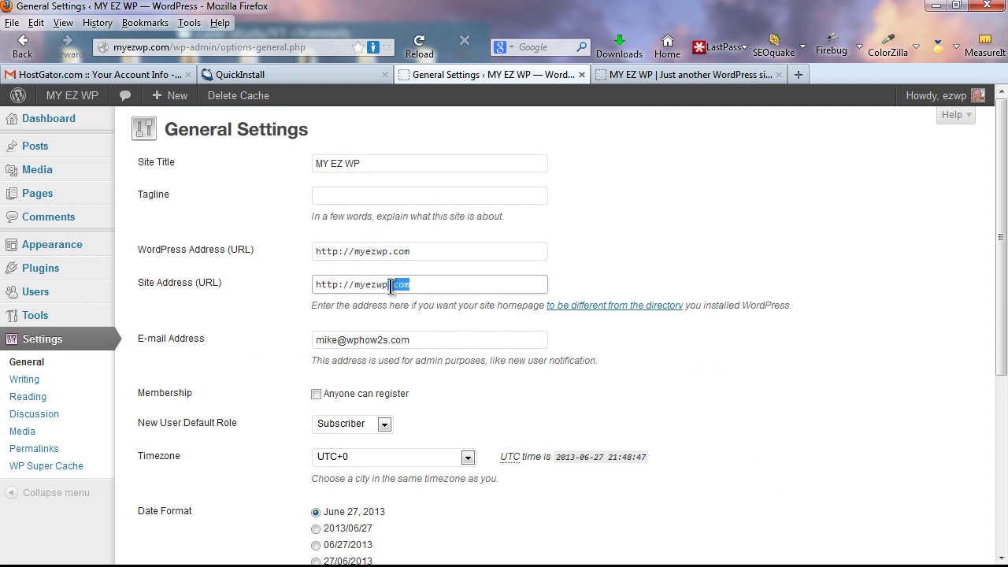
pyautogui.click(459, 281)
pyautogui.click(414, 250)
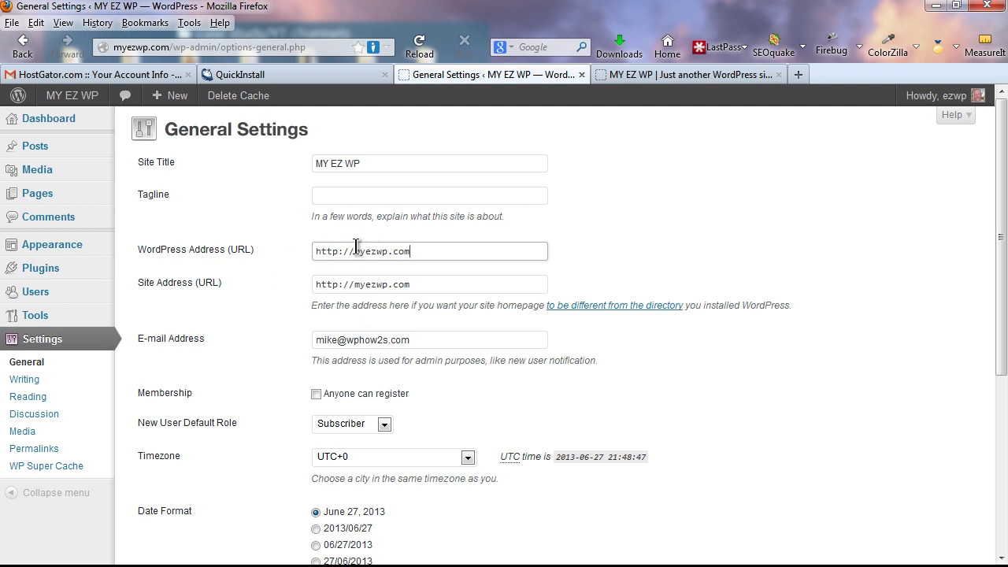
pyautogui.write('www.')
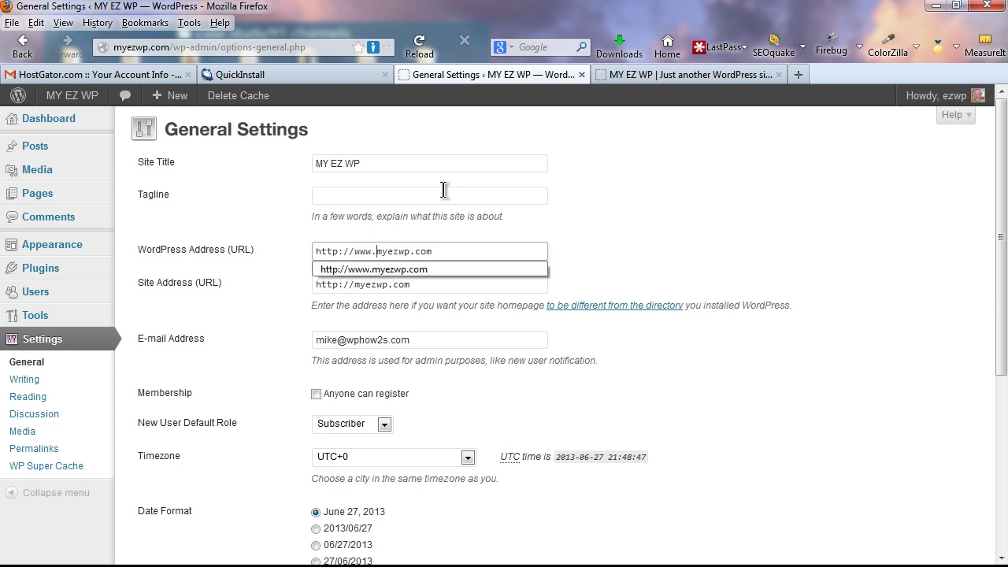
pyautogui.click(352, 284)
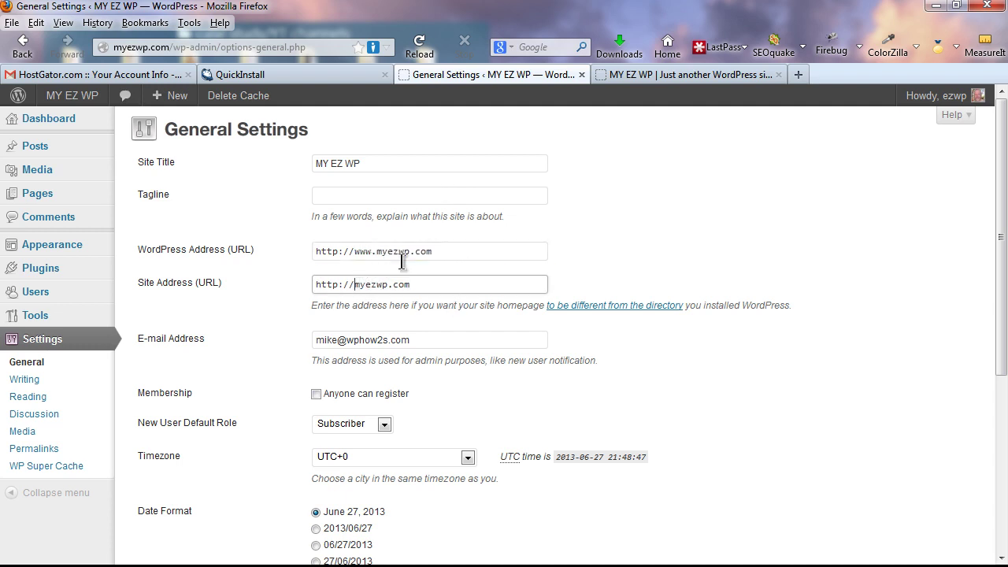
pyautogui.write('www')
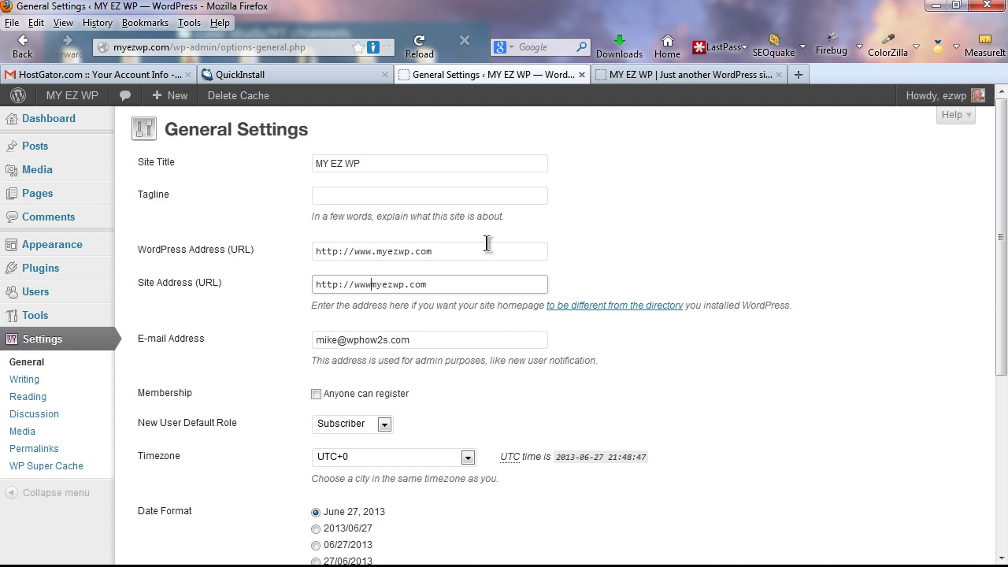
pyautogui.write('.')
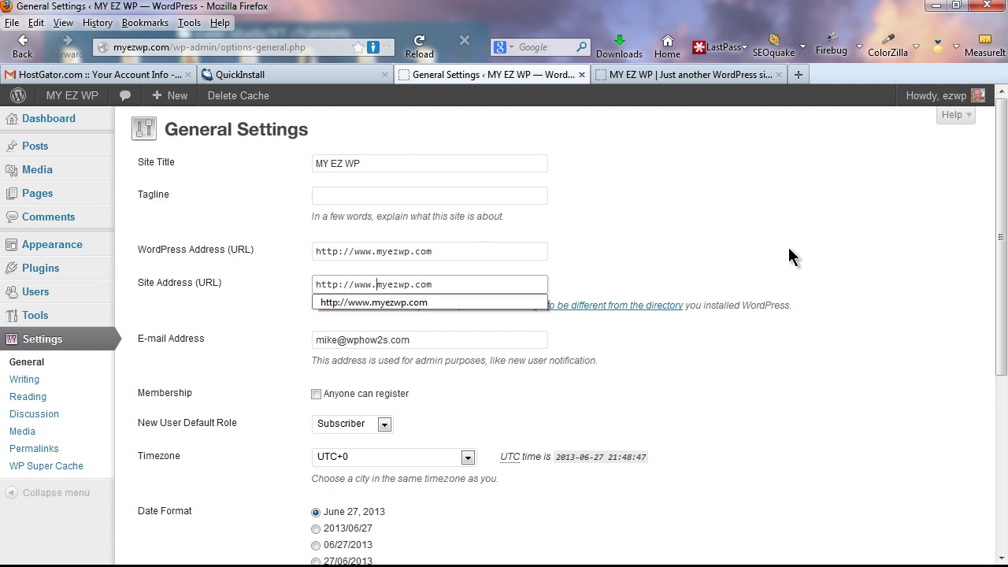
pyautogui.click(788, 256)
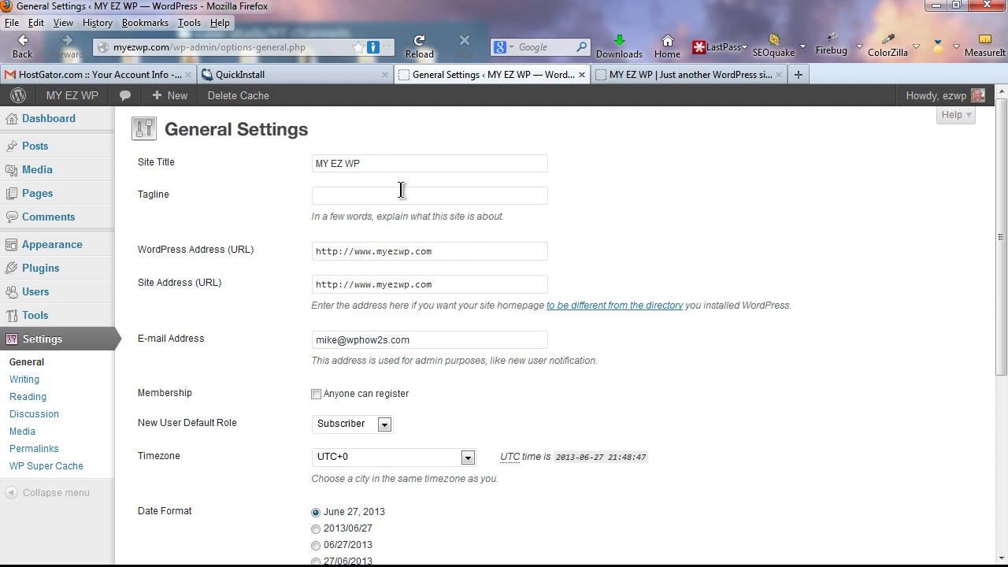
pyautogui.moveTo(1001, 191); pyautogui.dragTo(1001, 301)
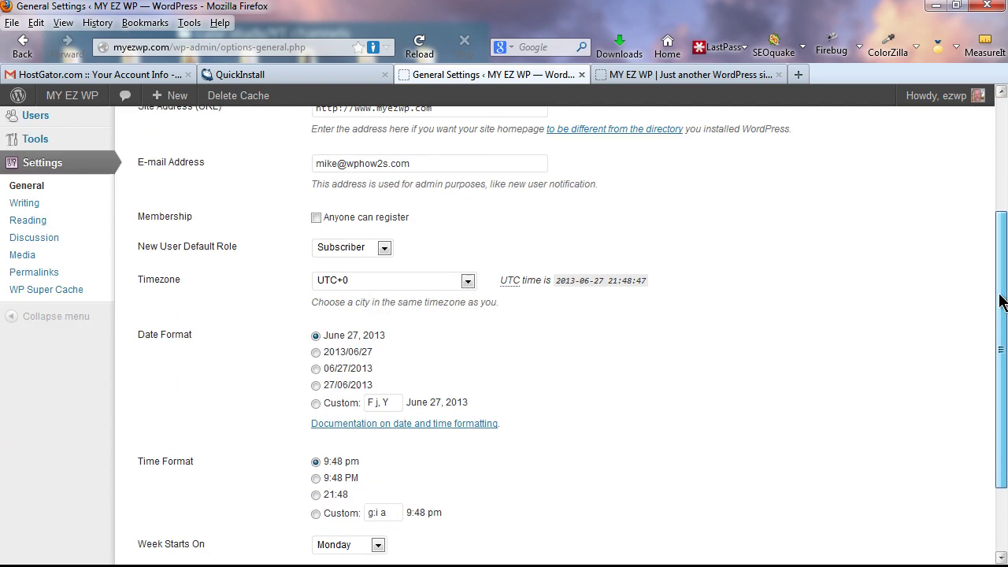
pyautogui.scroll(2, 1002, 302)
pyautogui.scroll(-3, 1002, 224)
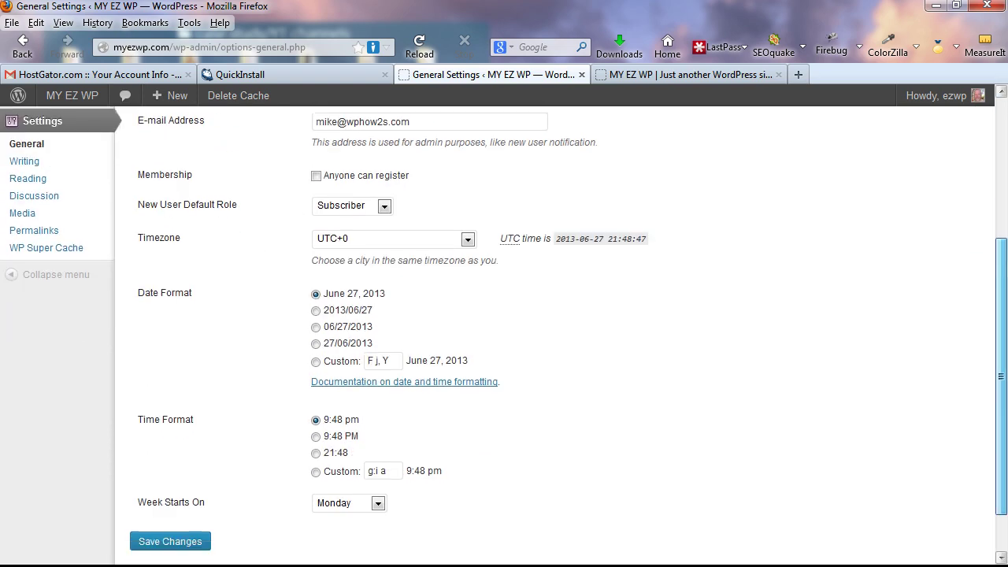
pyautogui.scroll(-2, 1001, 366)
# - Save General Settings, then in Writing Settings select the rpc.pingomatic.com Update Services entry
pyautogui.click(185, 485)
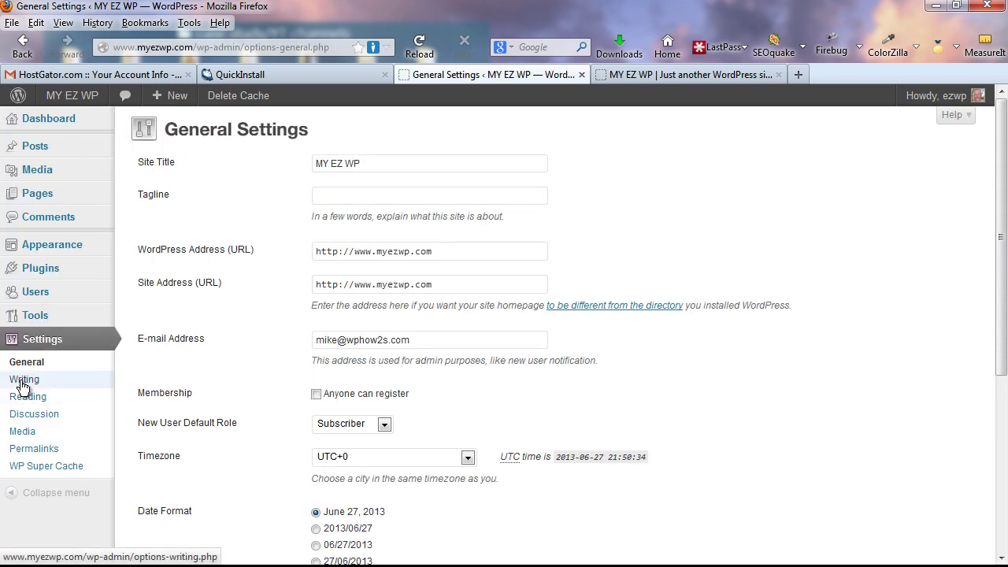
pyautogui.click(23, 381)
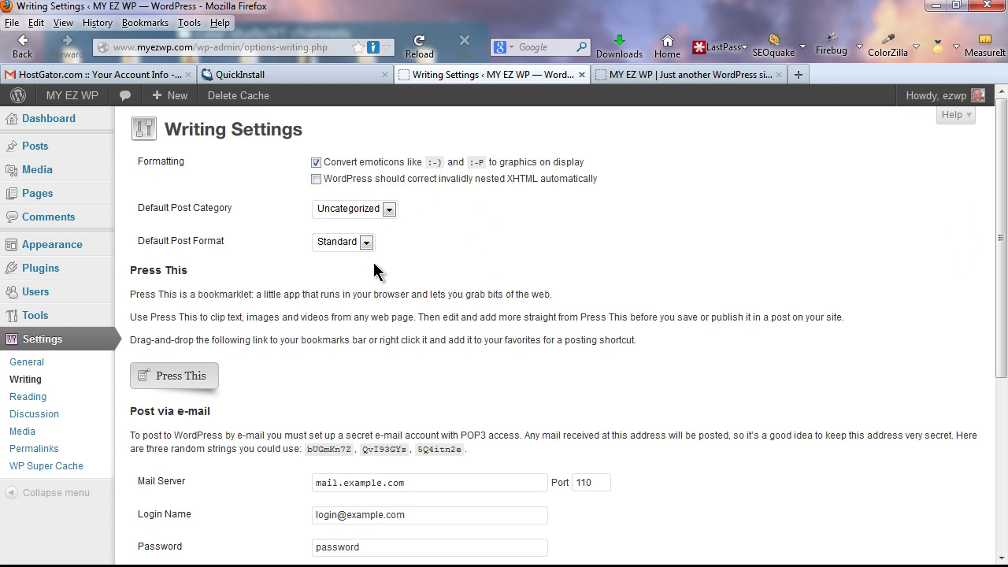
pyautogui.moveTo(996, 206); pyautogui.dragTo(997, 397)
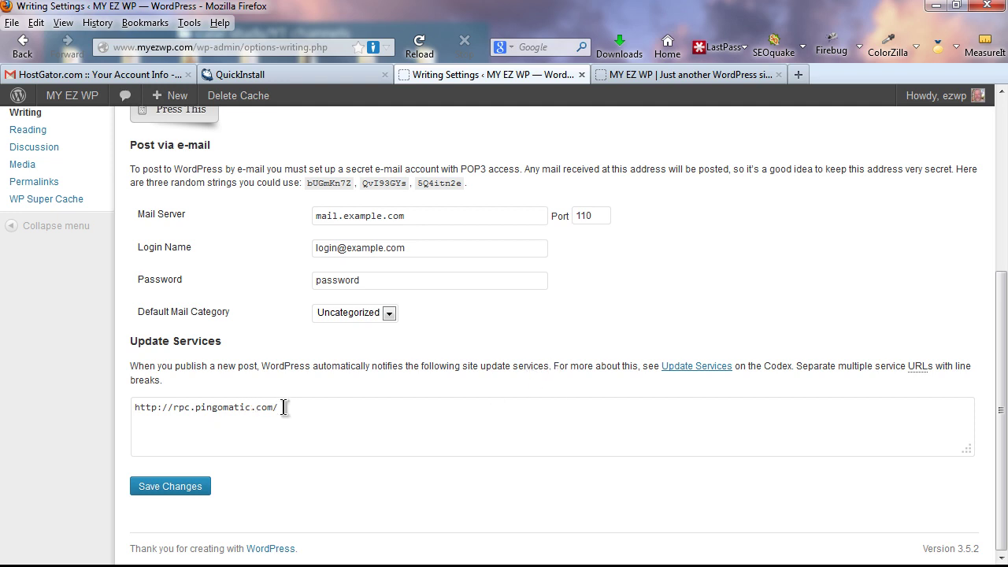
pyautogui.moveTo(282, 407); pyautogui.dragTo(169, 407)
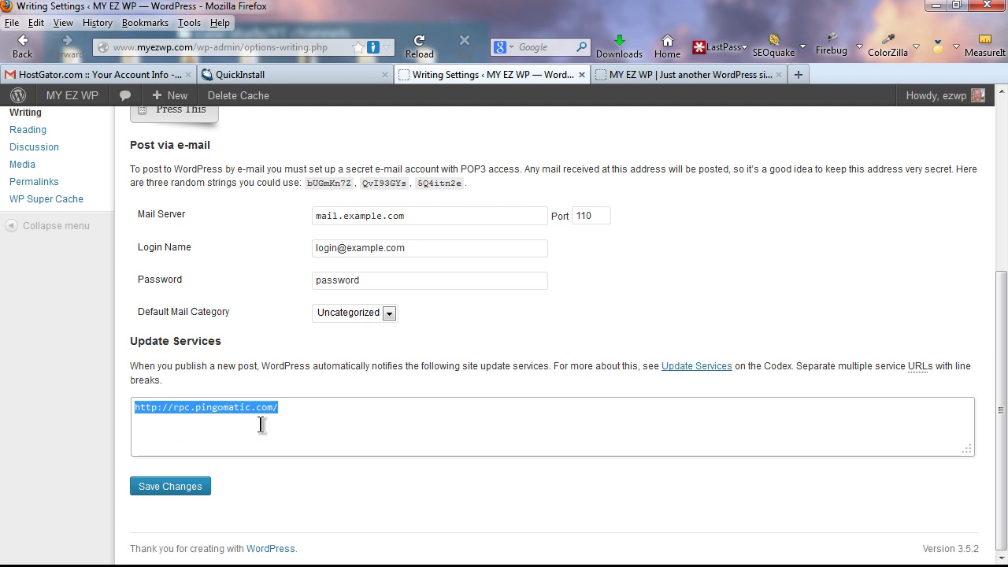
# - In a new tab on wphow2s.com, open the updated Ping list and copy its four URLs
pyautogui.click(798, 74)
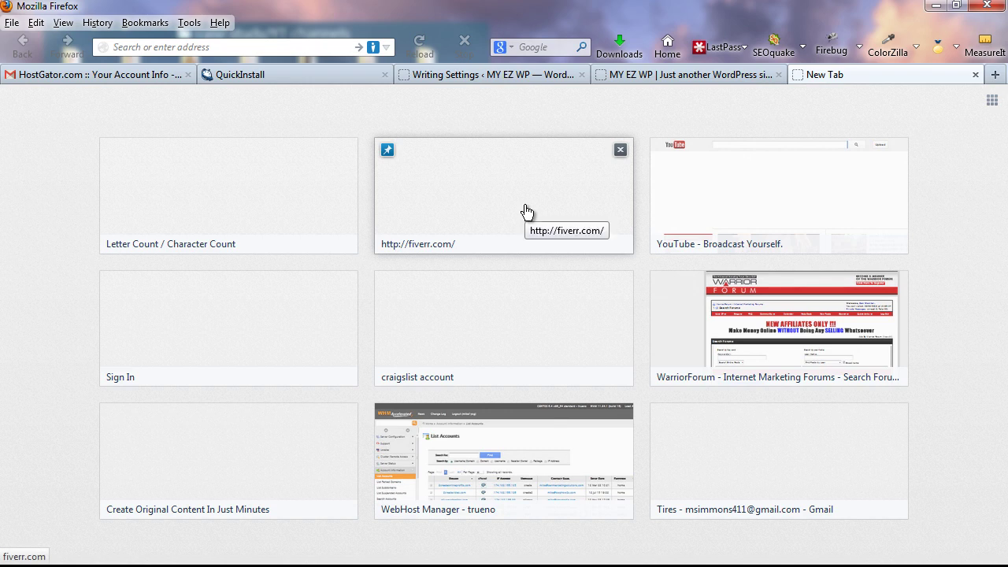
pyautogui.write('wphow2s')
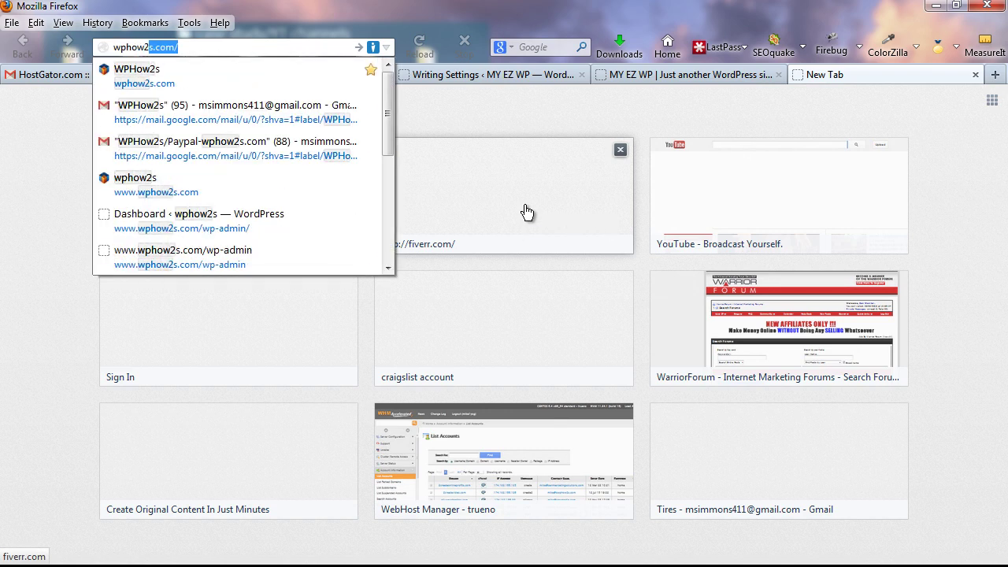
pyautogui.write('.')
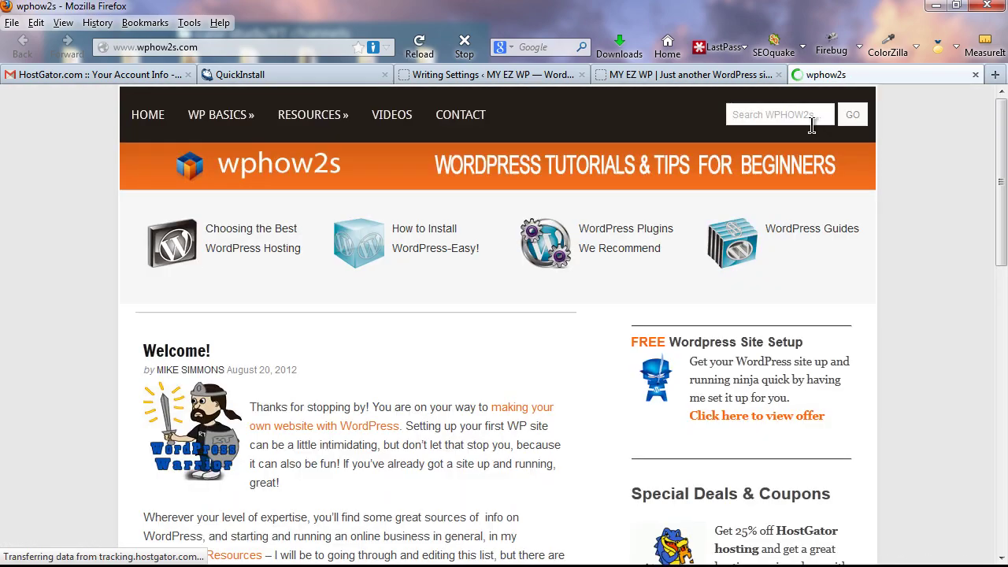
pyautogui.moveTo(1000, 142); pyautogui.dragTo(1000, 323)
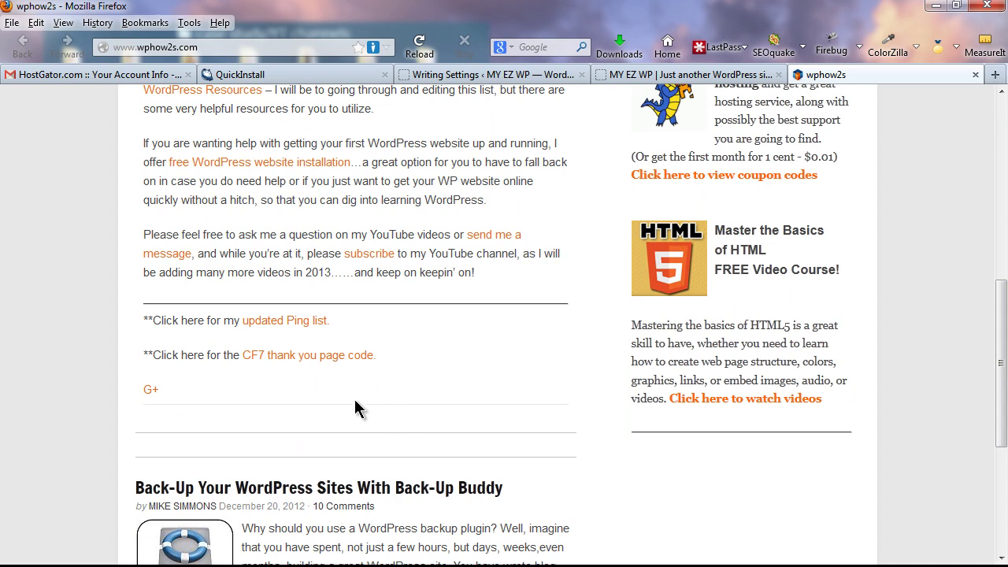
pyautogui.click(291, 328)
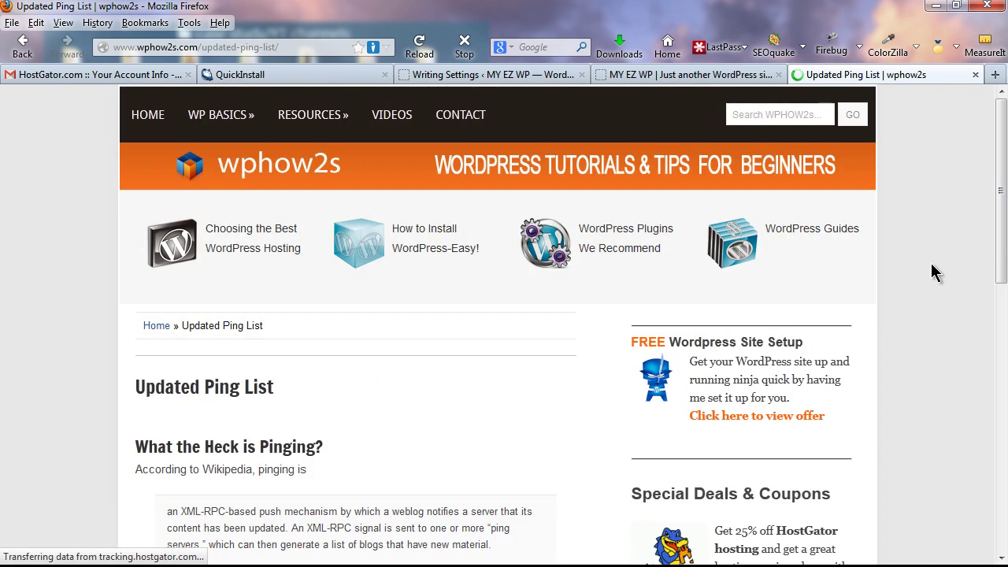
pyautogui.moveTo(998, 201); pyautogui.dragTo(997, 386)
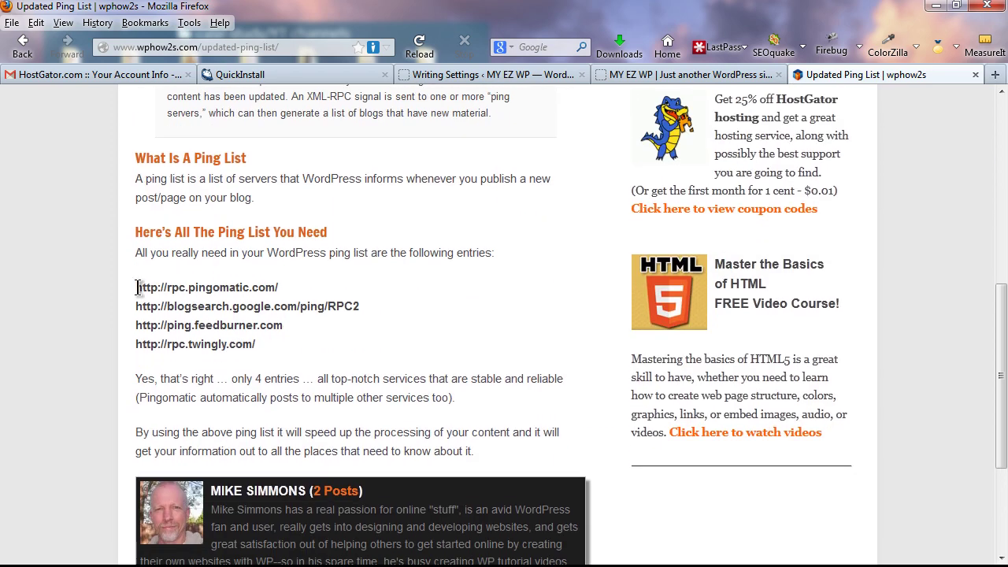
pyautogui.moveTo(135, 290); pyautogui.dragTo(292, 342)
pyautogui.click(323, 350)
pyautogui.moveTo(134, 290); pyautogui.dragTo(285, 336)
pyautogui.hotkey('ctrl', 'c')
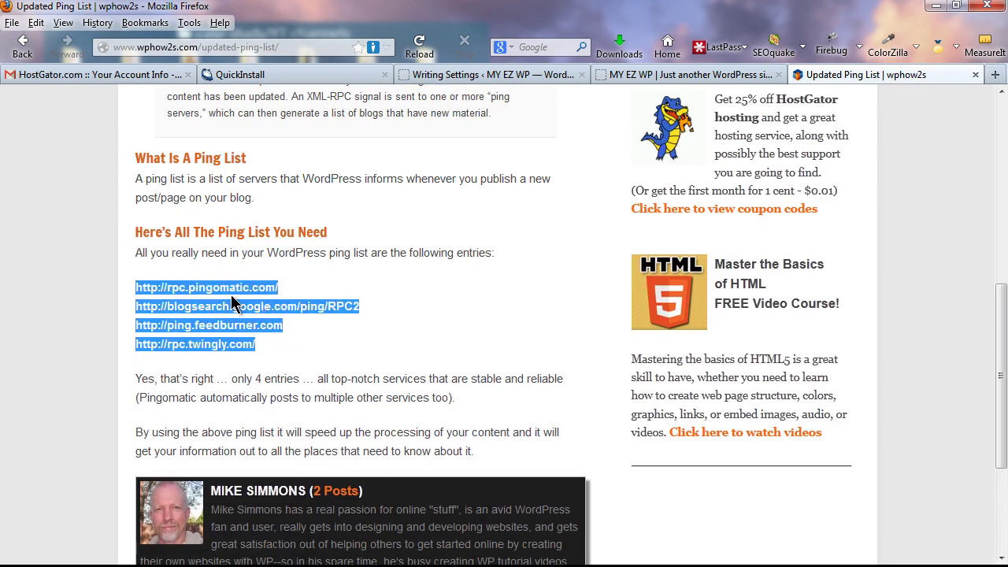
# - Paste the four ping URLs over the old Update Services entry and save
pyautogui.click(468, 74)
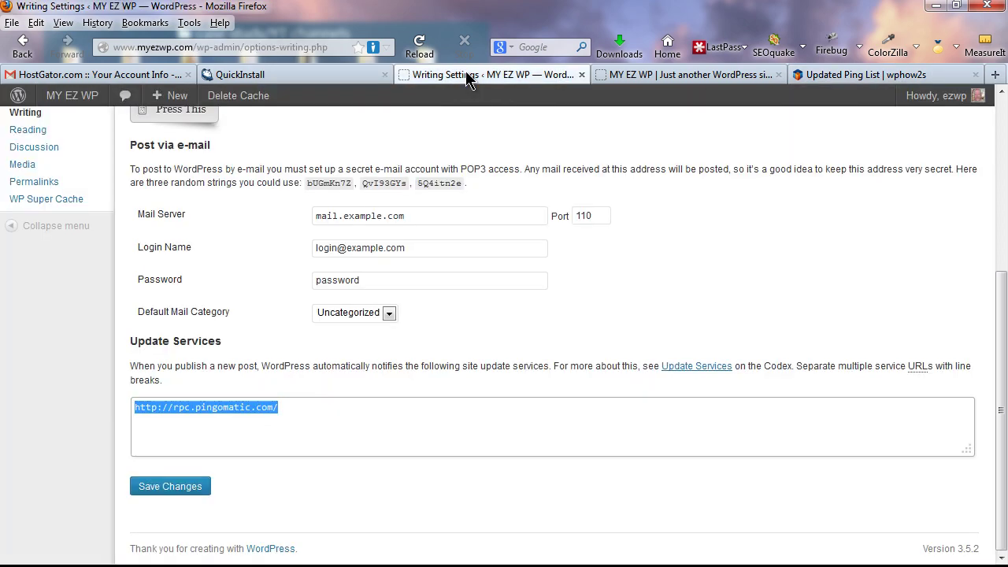
pyautogui.rightClick(206, 407)
pyautogui.click(248, 83)
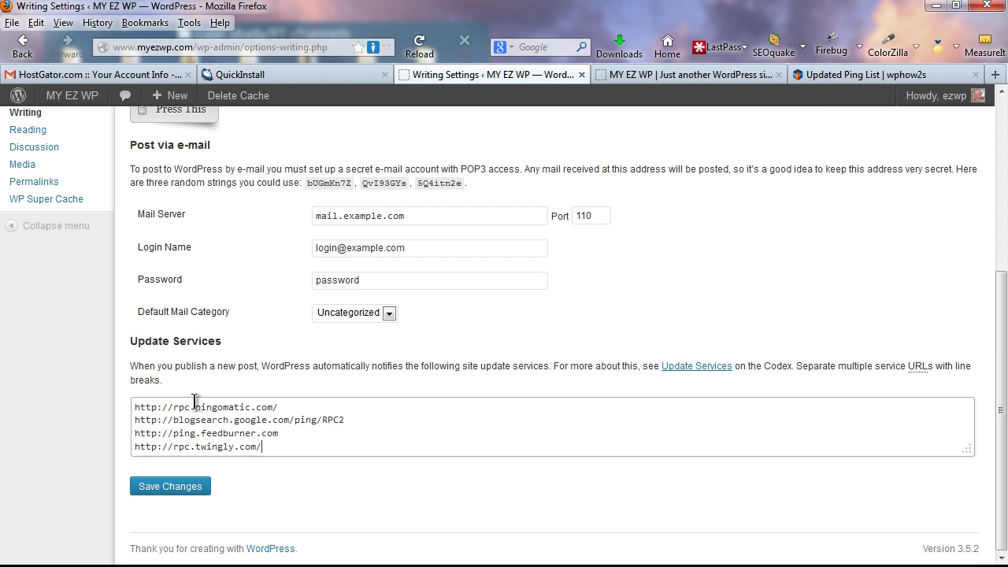
pyautogui.click(175, 486)
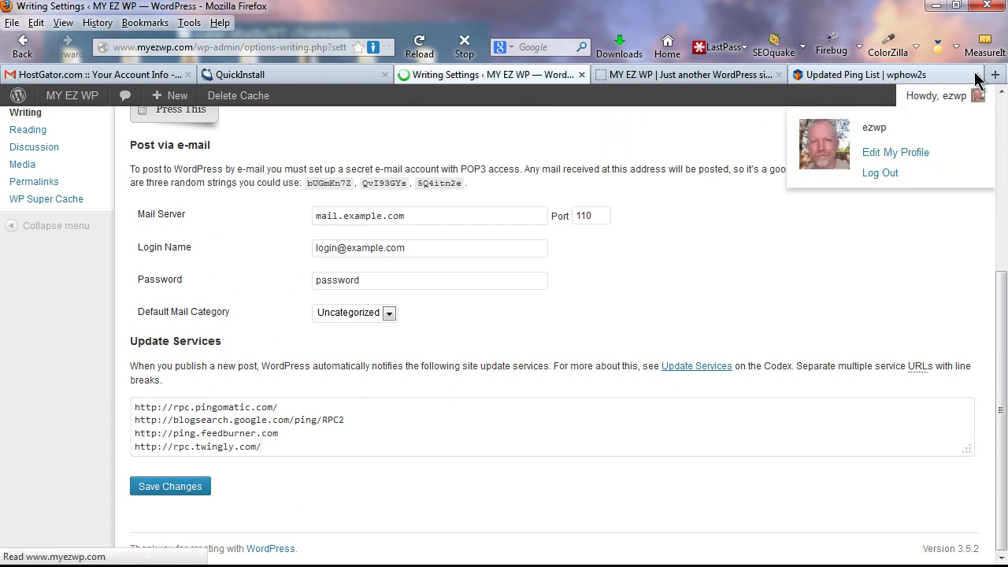
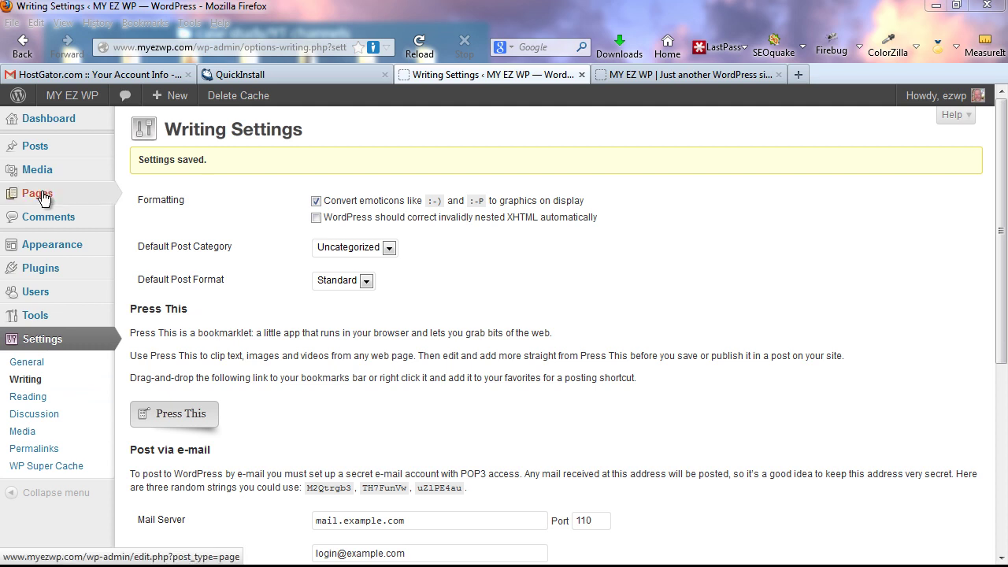
# - Add a new page titled 'Welcome to EZ WordPress Websites', correct the title typos, and publish it
pyautogui.moveTo(32, 197)
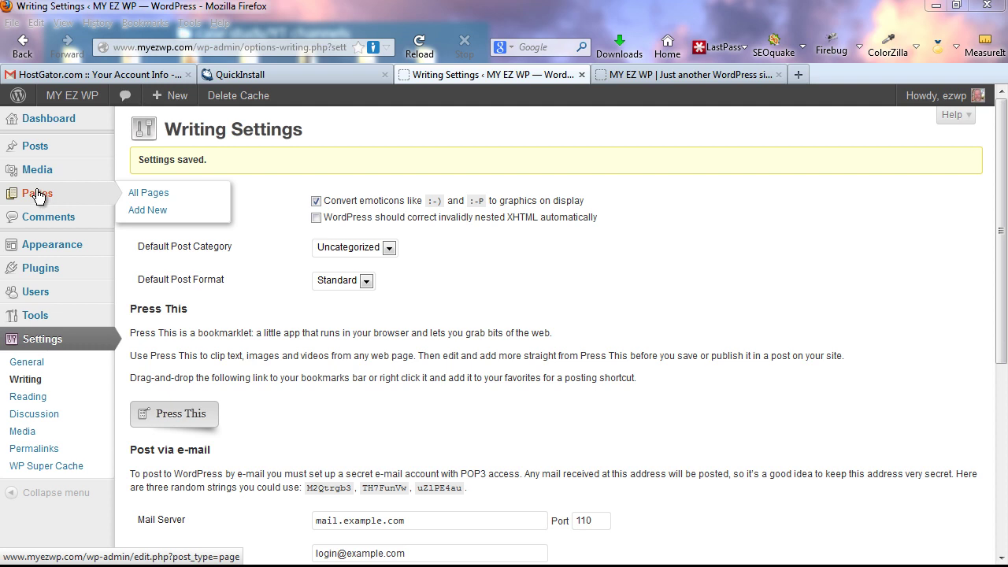
pyautogui.click(148, 209)
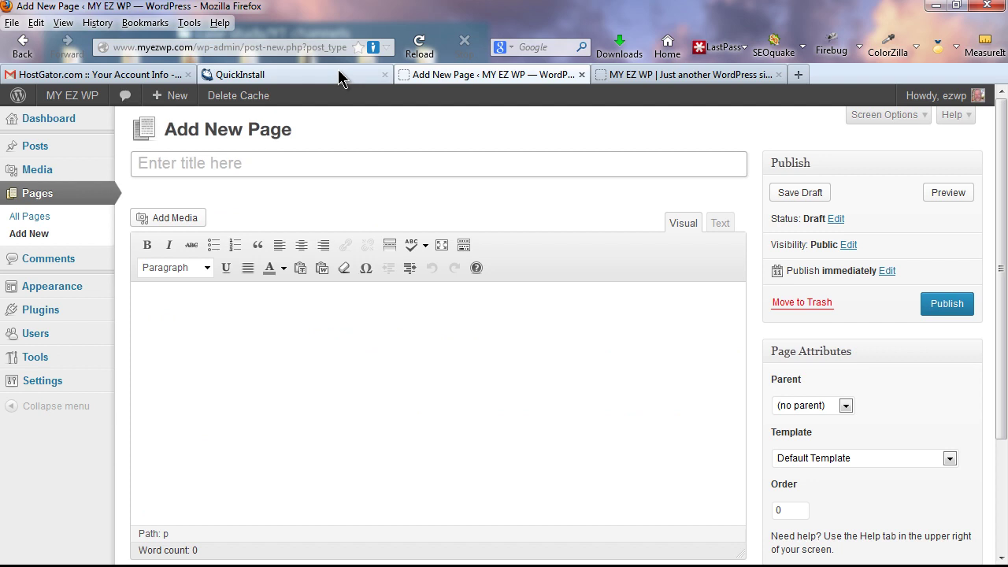
pyautogui.write('Welcome ')
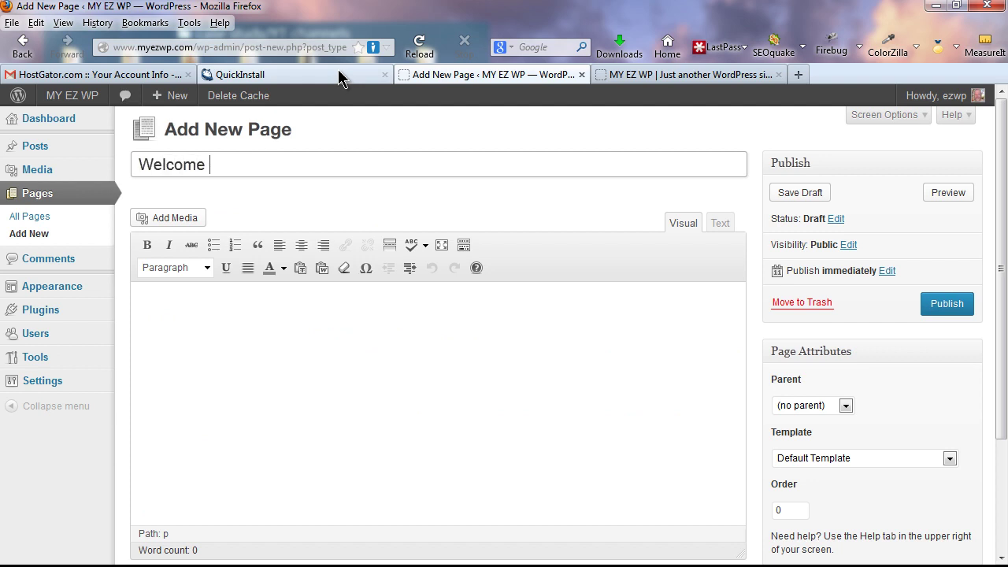
pyautogui.write('to EZ ordPress')
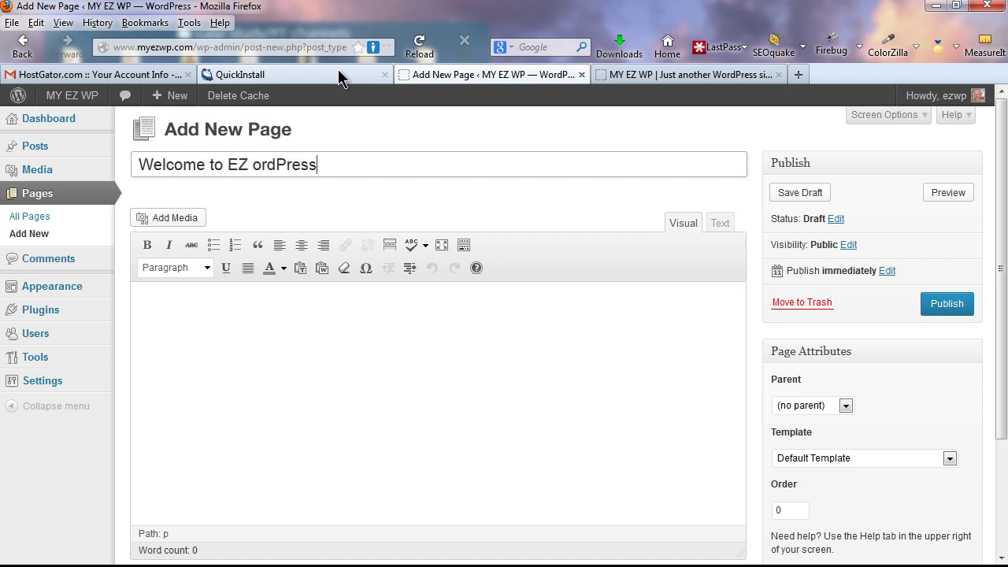
pyautogui.press('BackSpace')
pyautogui.press('BackSpace')
pyautogui.press('BackSpace')
pyautogui.press('BackSpace')
pyautogui.press('BackSpace')
pyautogui.press('BackSpace')
pyautogui.press('BackSpace')
pyautogui.press('BackSpace')
pyautogui.write('WordP')
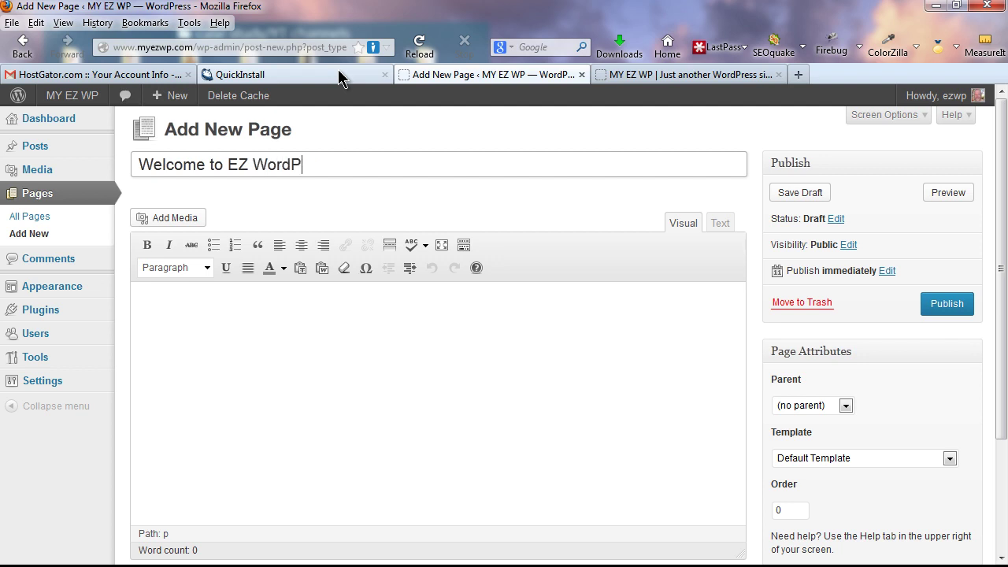
pyautogui.write('ress WEbsites')
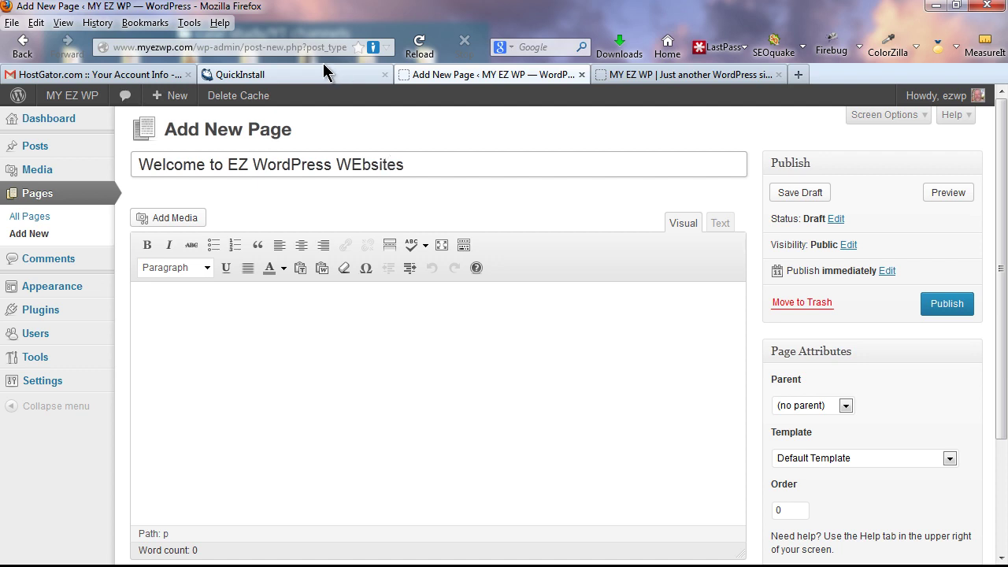
pyautogui.click(357, 165)
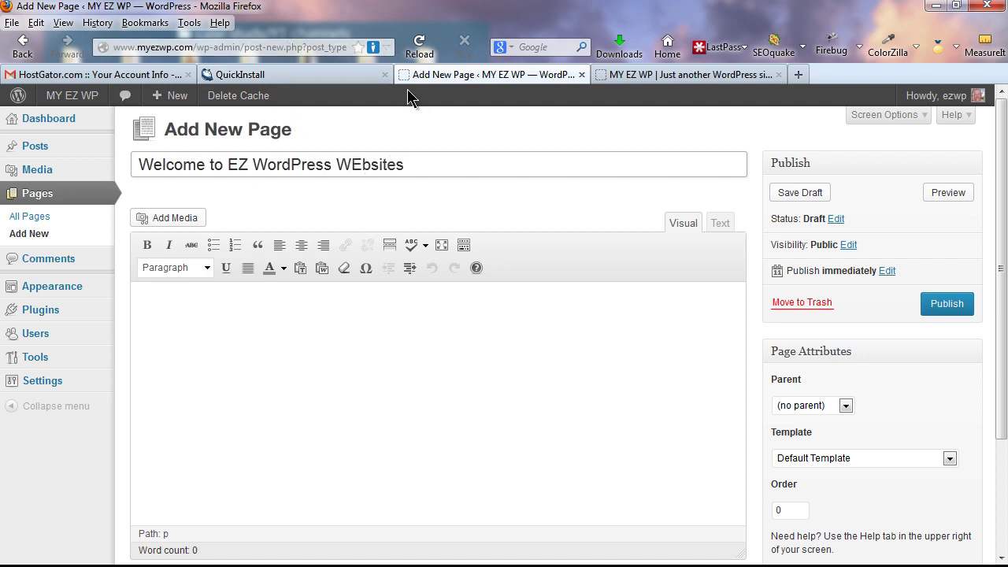
pyautogui.press('BackSpace')
pyautogui.write('e')
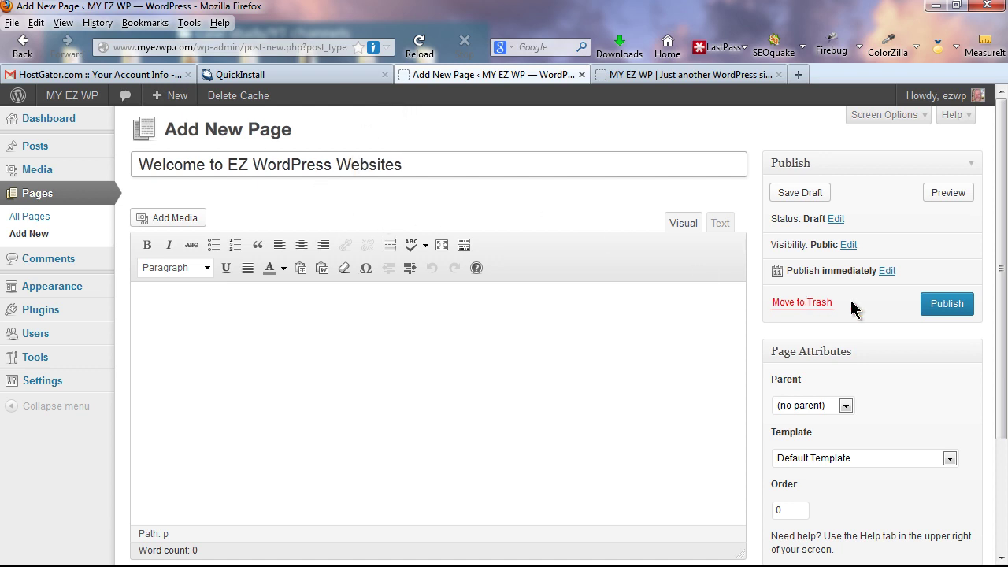
pyautogui.click(948, 304)
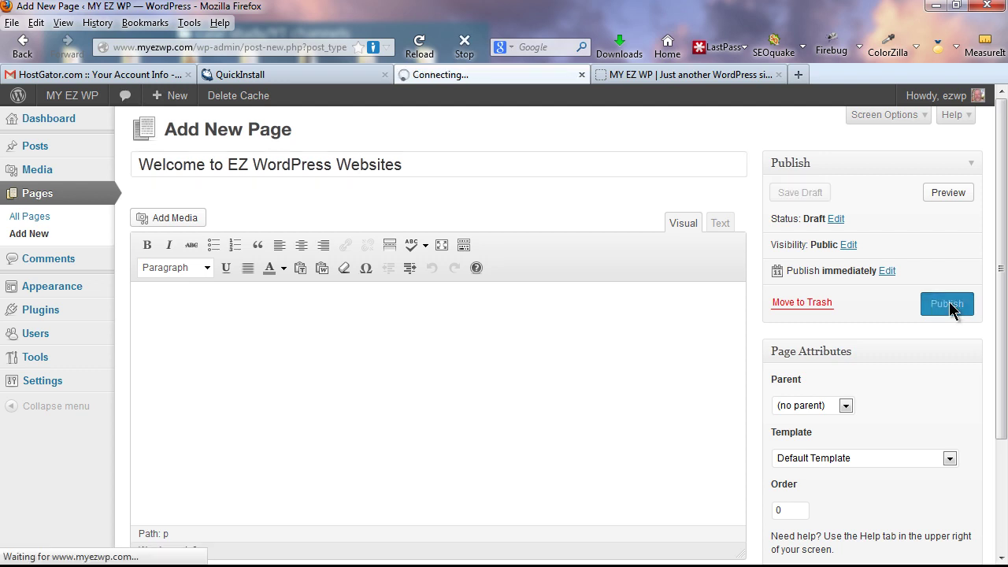
# - Publish new pages titled 'My EZ WP Blog', 'Contact/Location' and 'Photos', then view the site
pyautogui.click(281, 131)
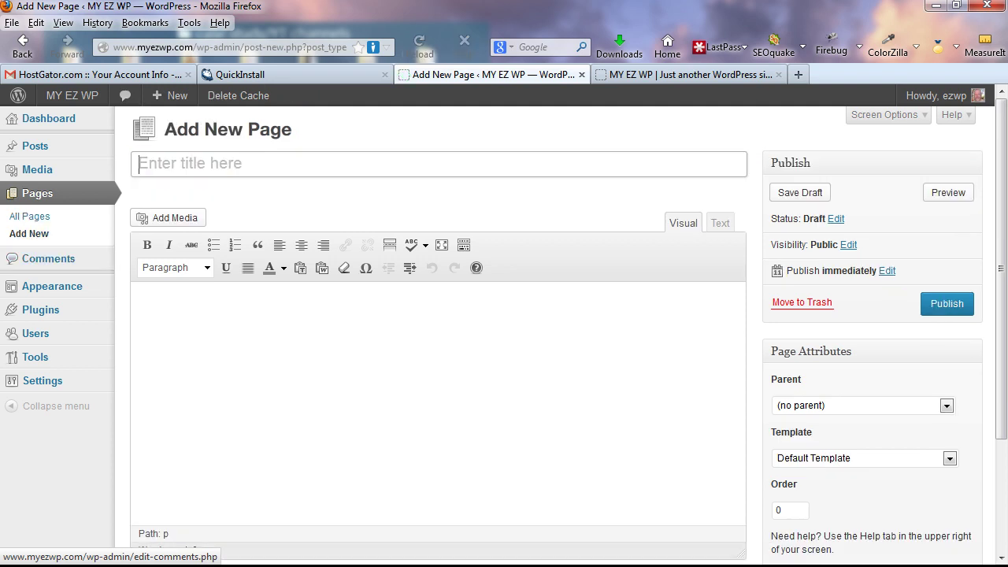
pyautogui.write('My E')
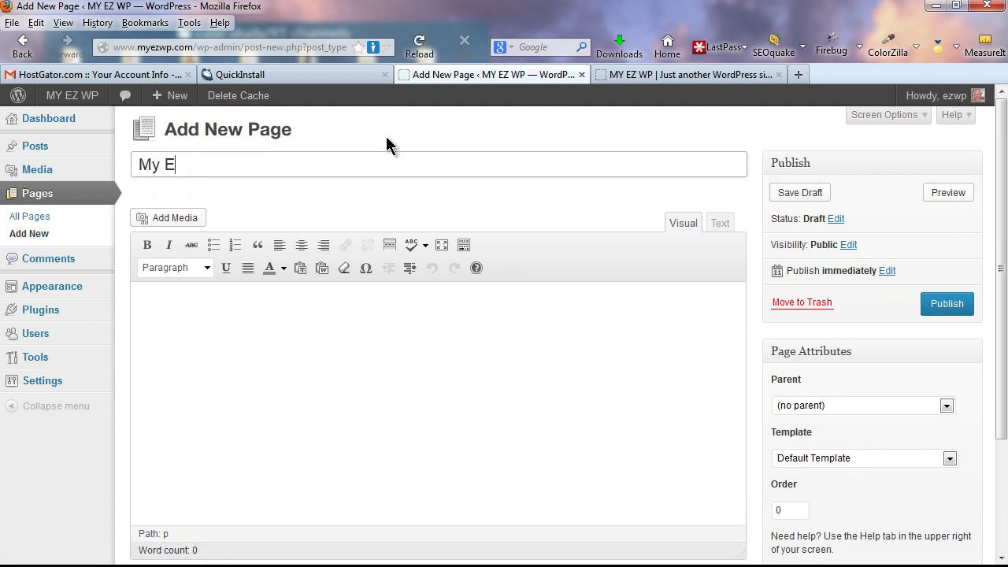
pyautogui.write('Z WP Blog')
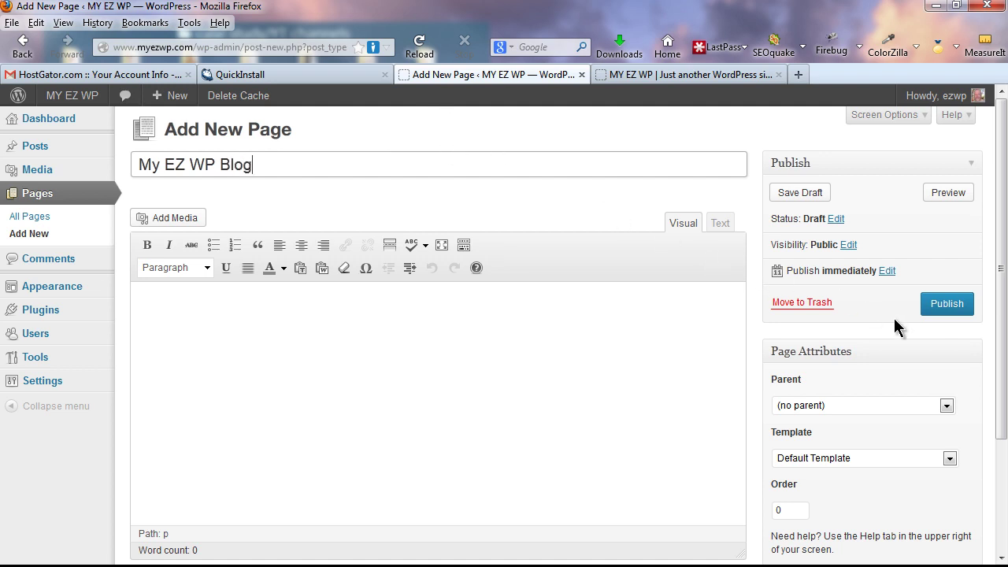
pyautogui.click(948, 309)
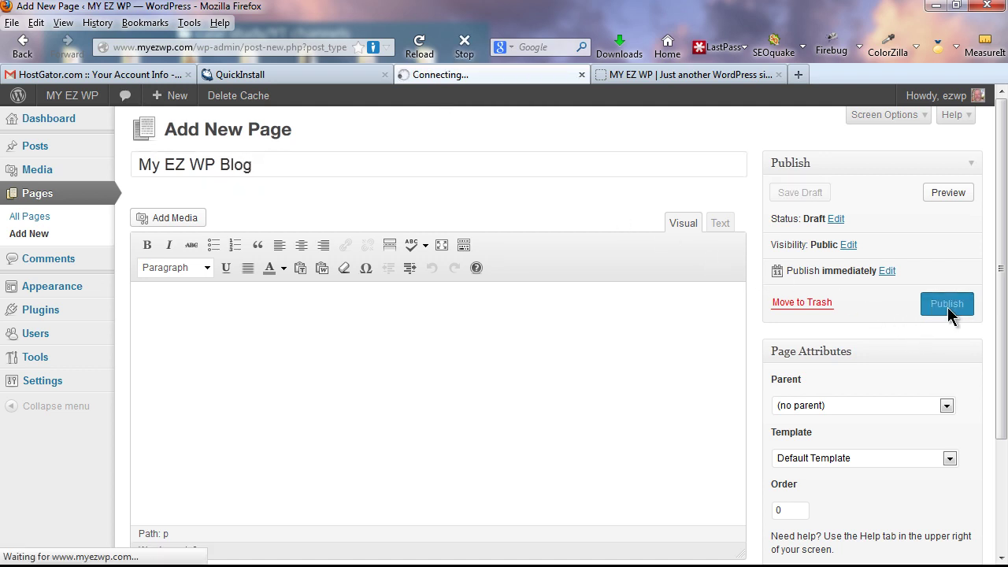
pyautogui.click(281, 131)
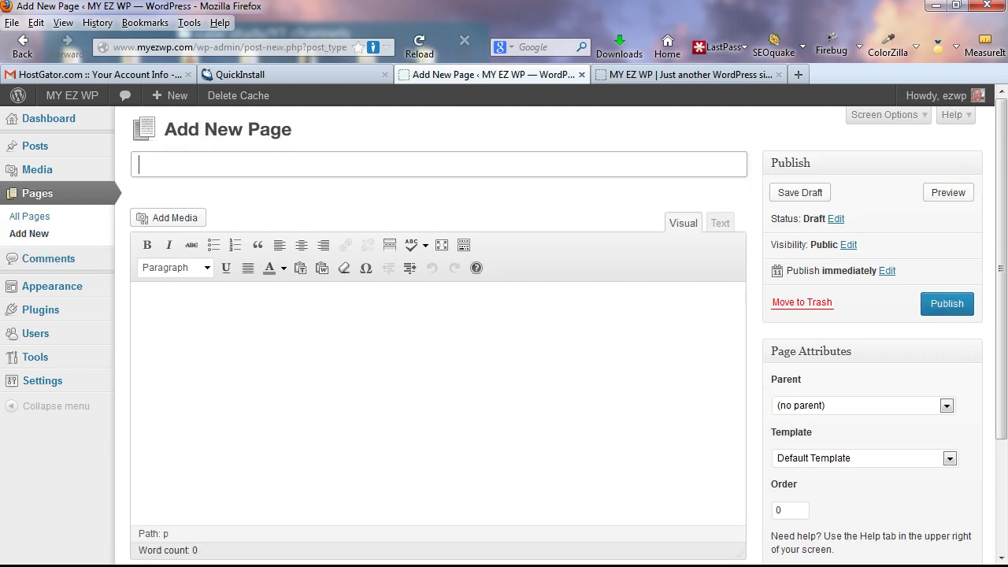
pyautogui.write('Contact/Location')
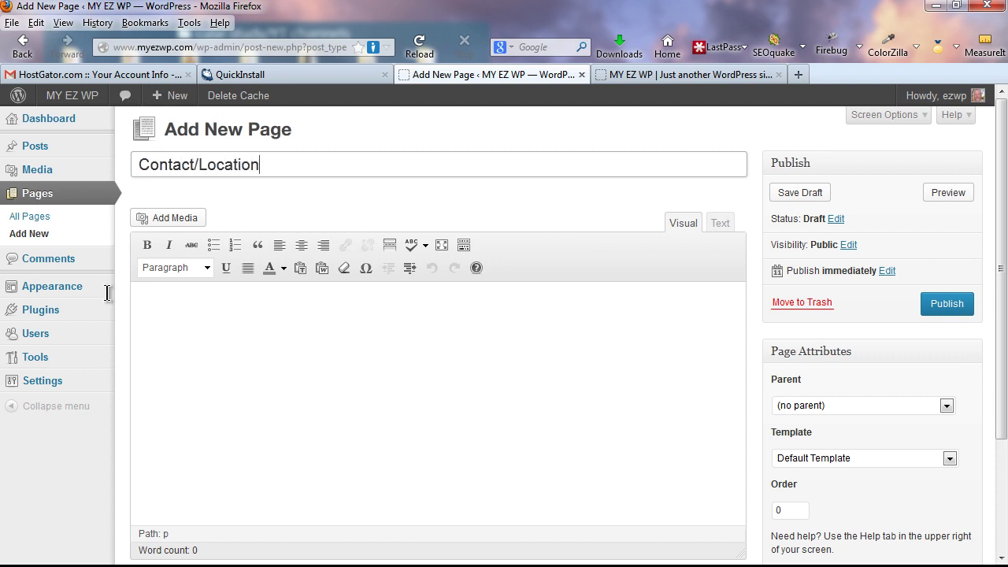
pyautogui.click(935, 303)
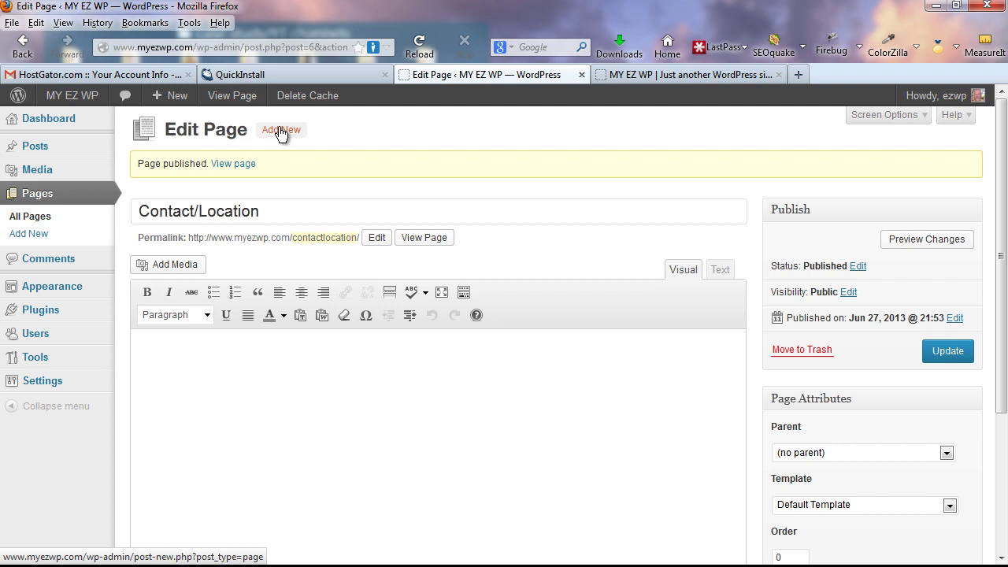
pyautogui.click(281, 131)
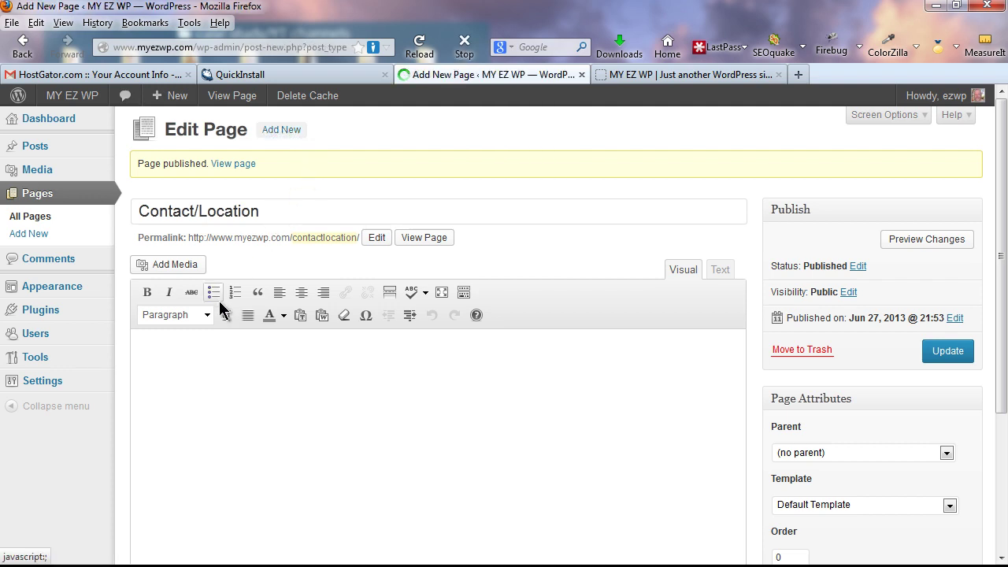
pyautogui.write('Photo')
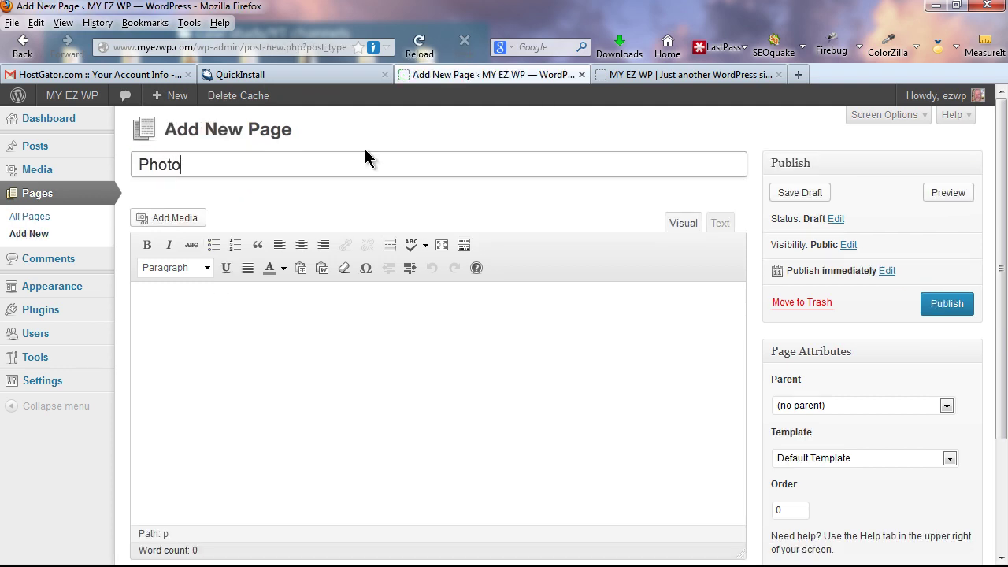
pyautogui.write('s')
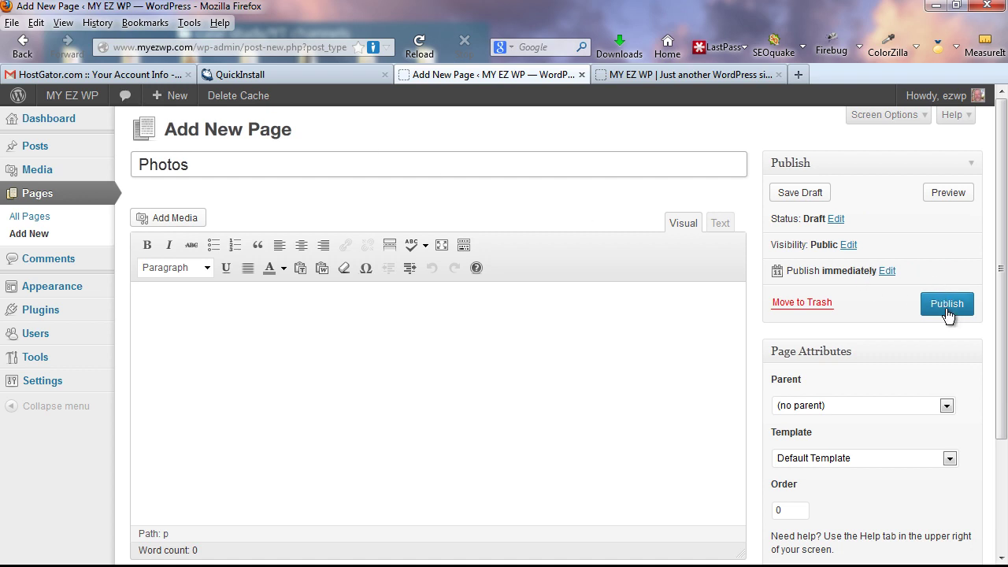
pyautogui.click(947, 311)
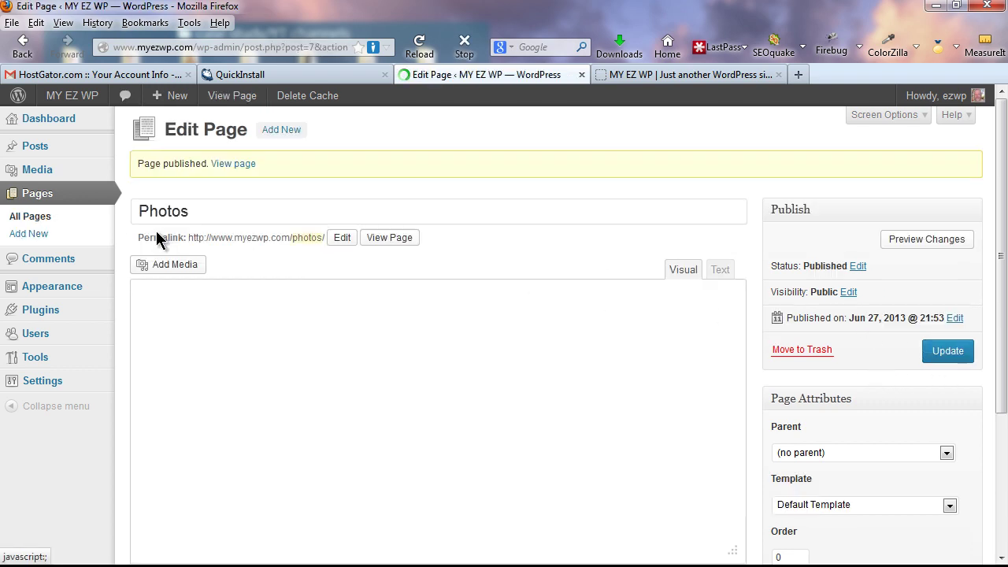
pyautogui.click(677, 74)
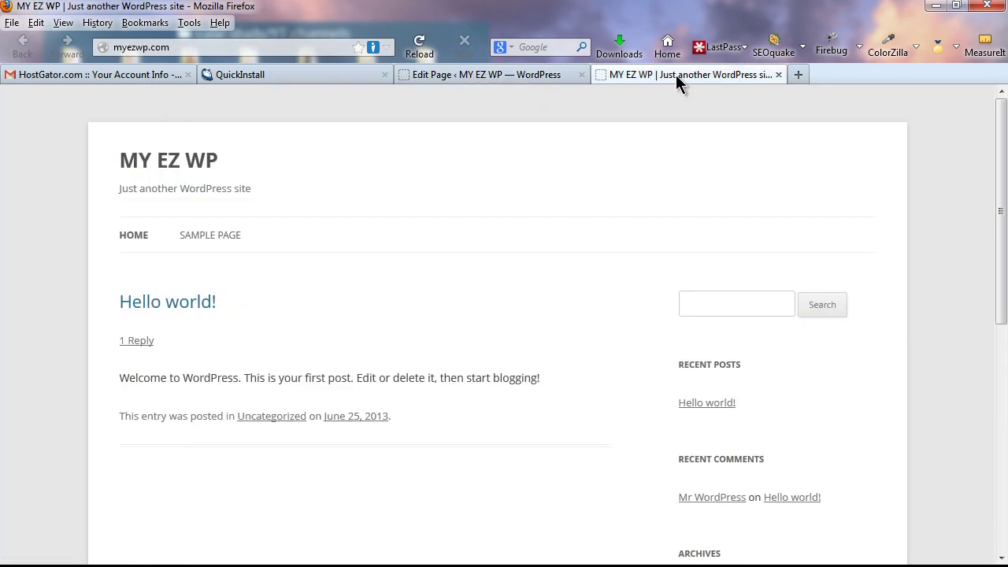
# - Reload the MY EZ WP site tab to see the new pages in its menu, then return to the editor
pyautogui.rightClick(678, 76)
pyautogui.click(713, 90)
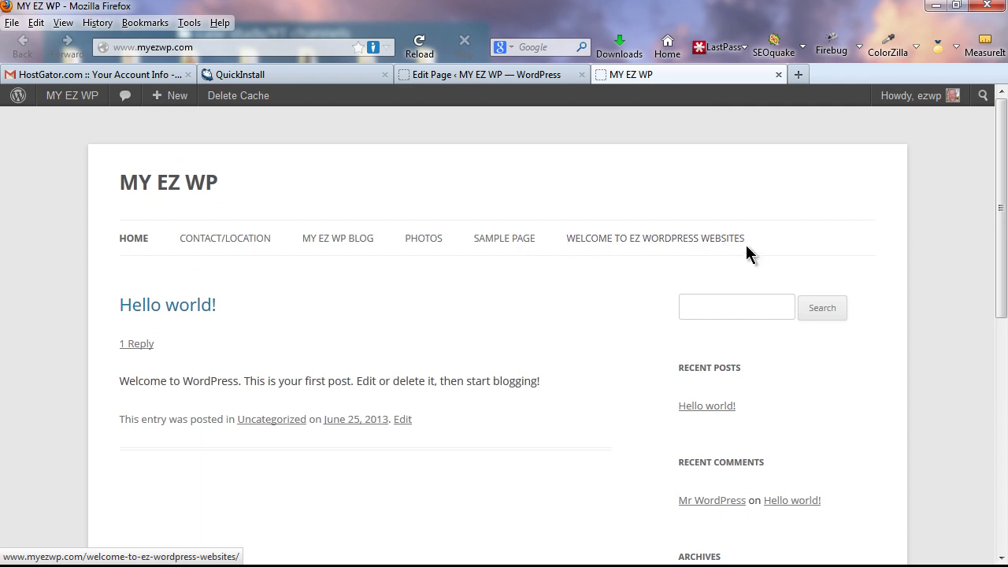
pyautogui.click(491, 75)
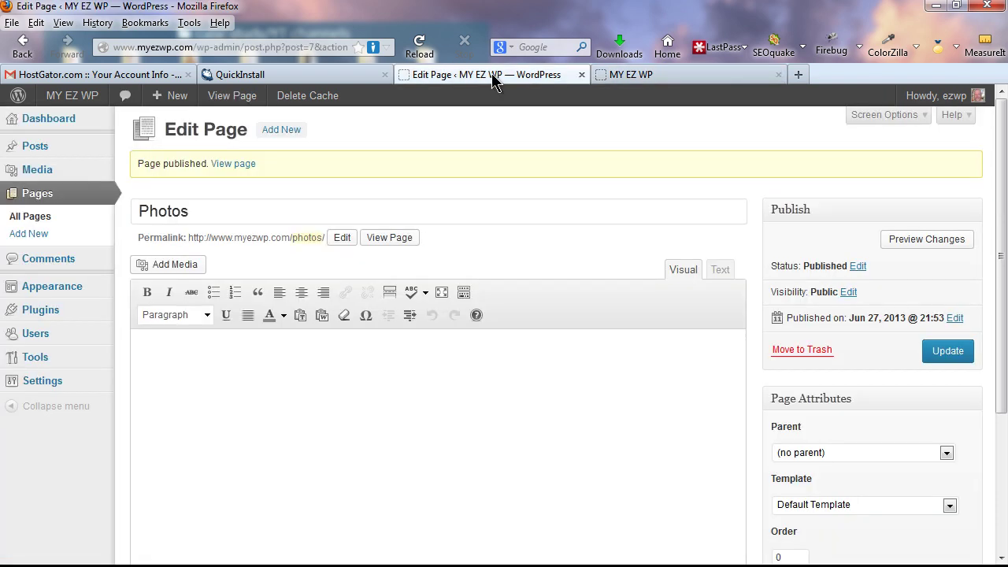
# - Move the Sample Page to the Trash with the Bulk Actions menu in All Pages, then check the site
pyautogui.click(34, 217)
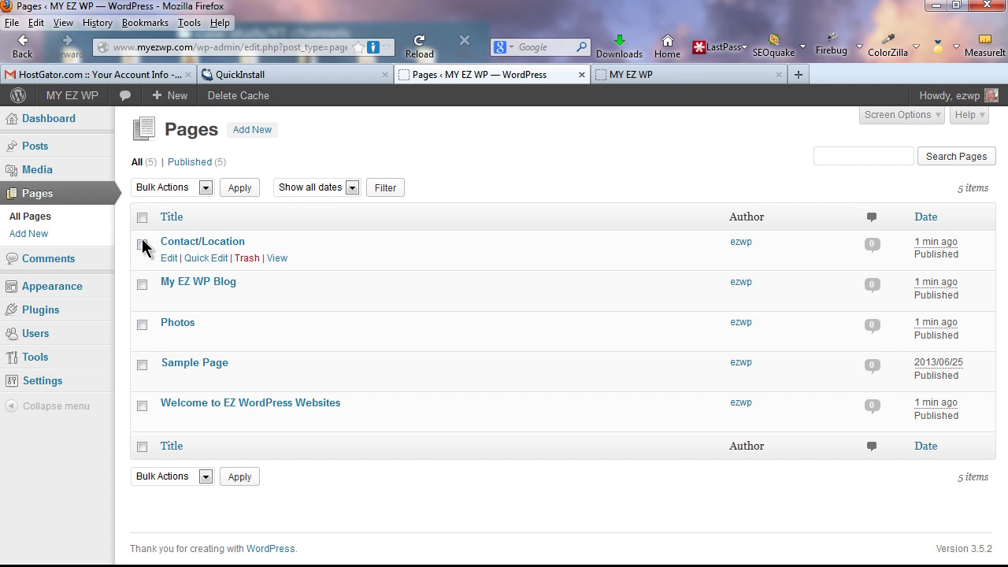
pyautogui.click(143, 365)
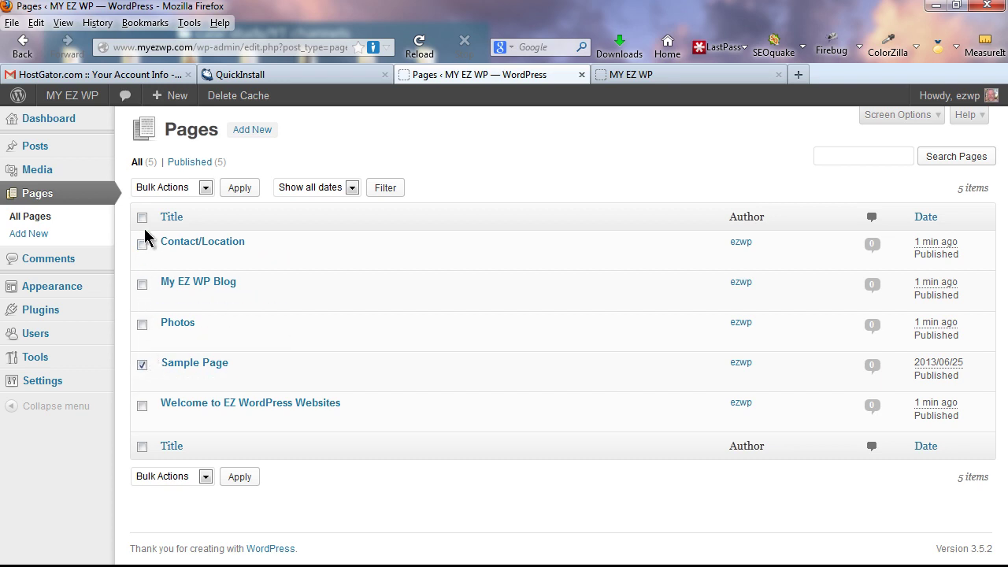
pyautogui.click(205, 189)
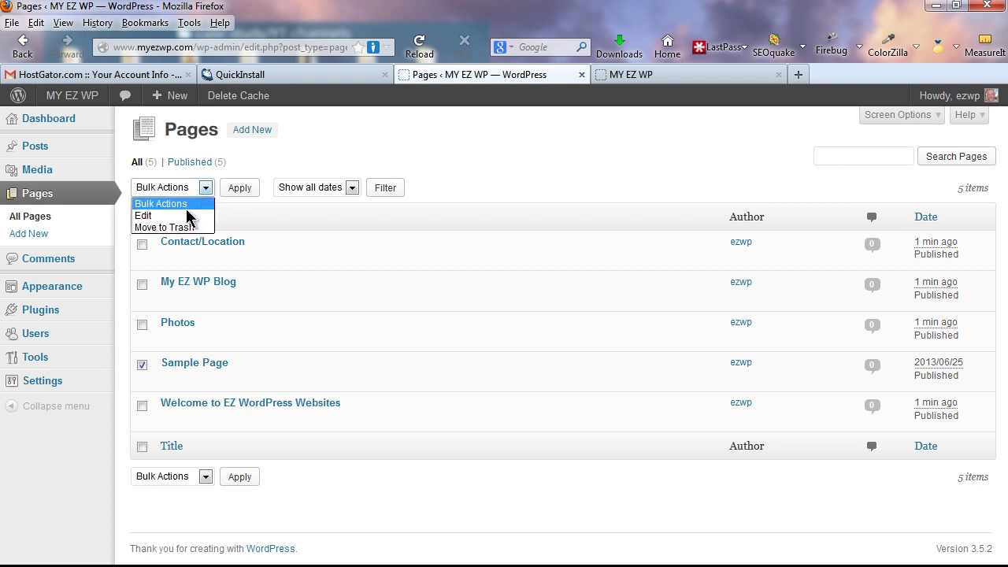
pyautogui.click(167, 227)
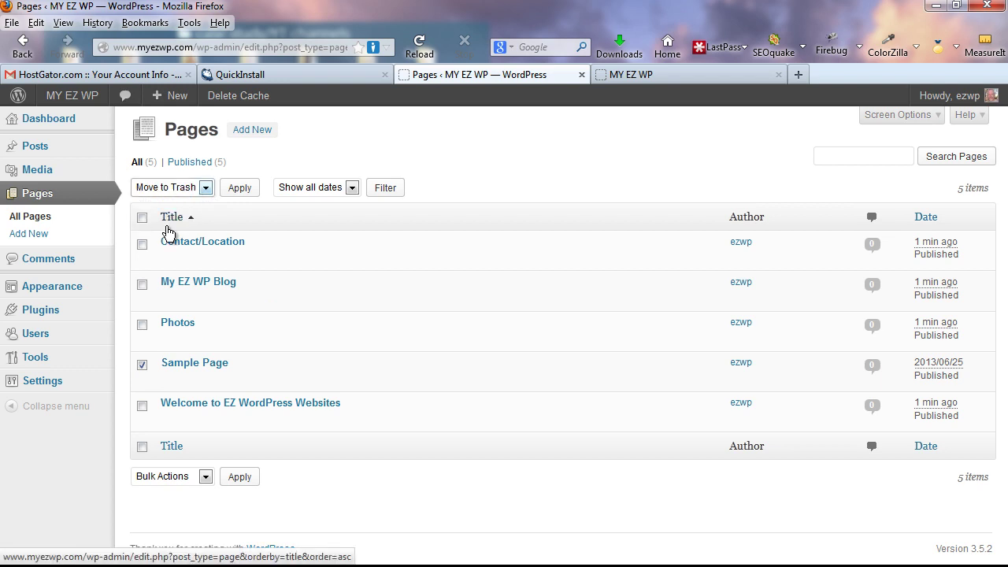
pyautogui.click(239, 189)
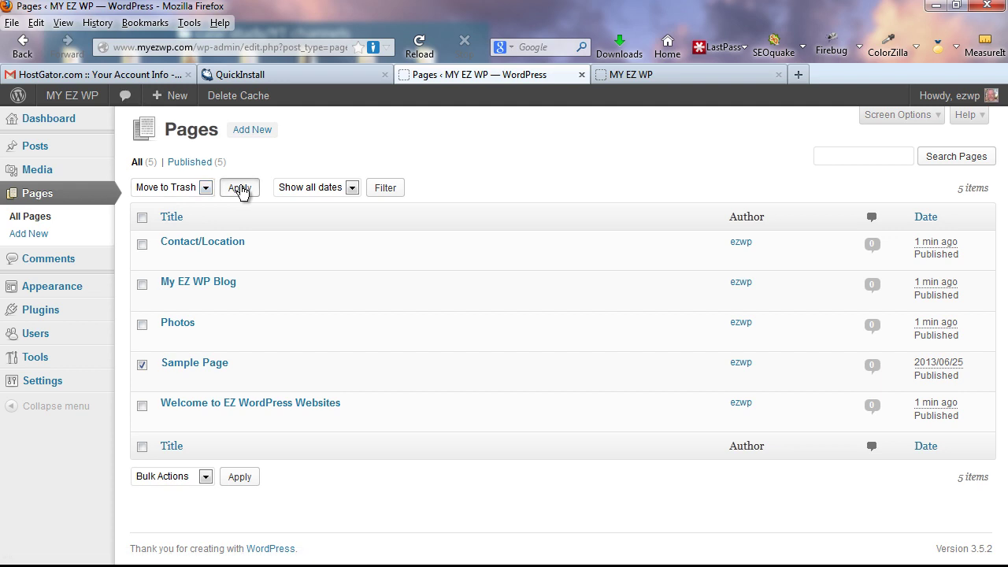
pyautogui.hotkey('ctrl', 'Tab')
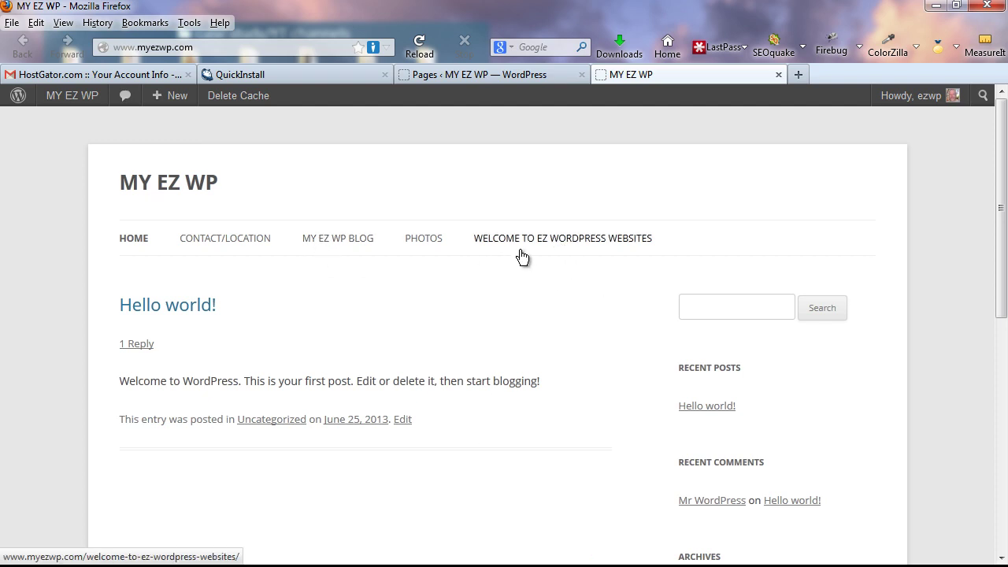
pyautogui.click(449, 76)
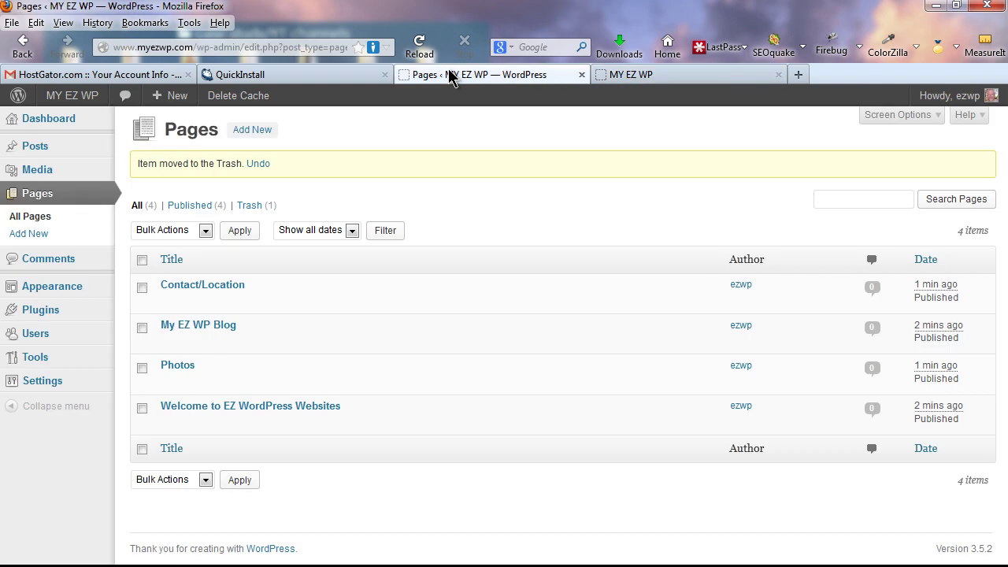
# - In Reading Settings, set static front page 'Welcome to EZ WordPress Websites' and posts page 'My EZ WP Blog'
pyautogui.moveTo(37, 383)
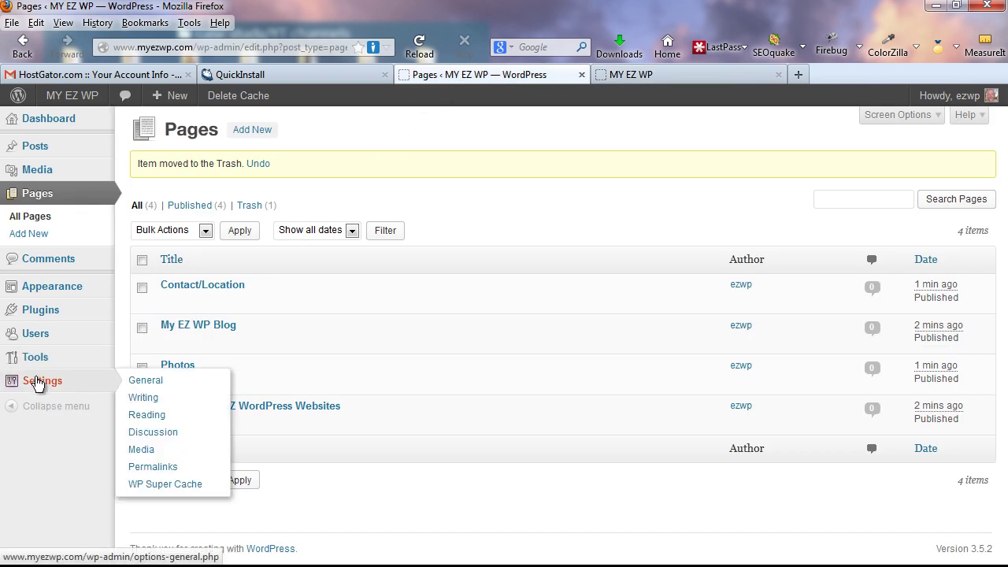
pyautogui.click(149, 416)
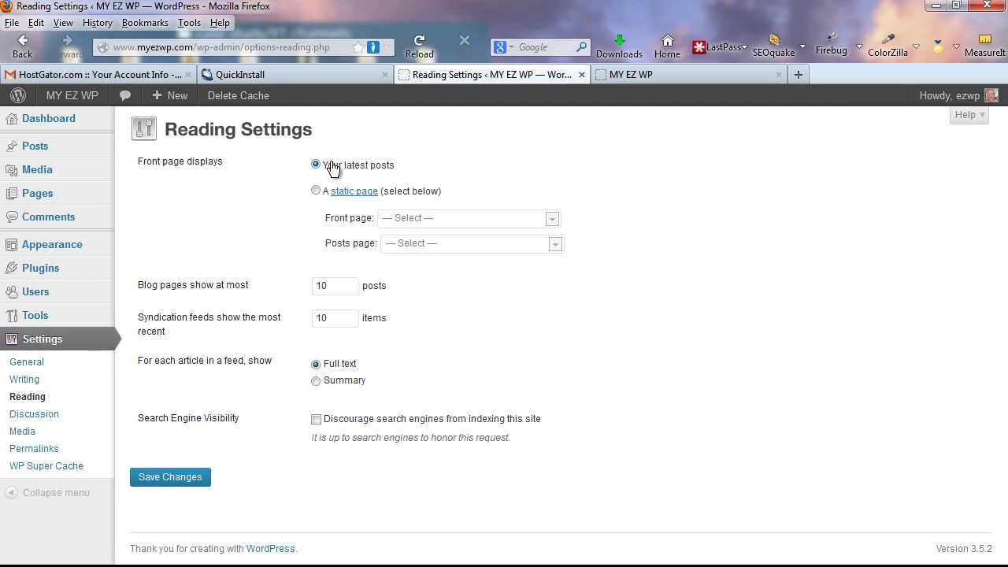
pyautogui.click(315, 191)
pyautogui.click(551, 221)
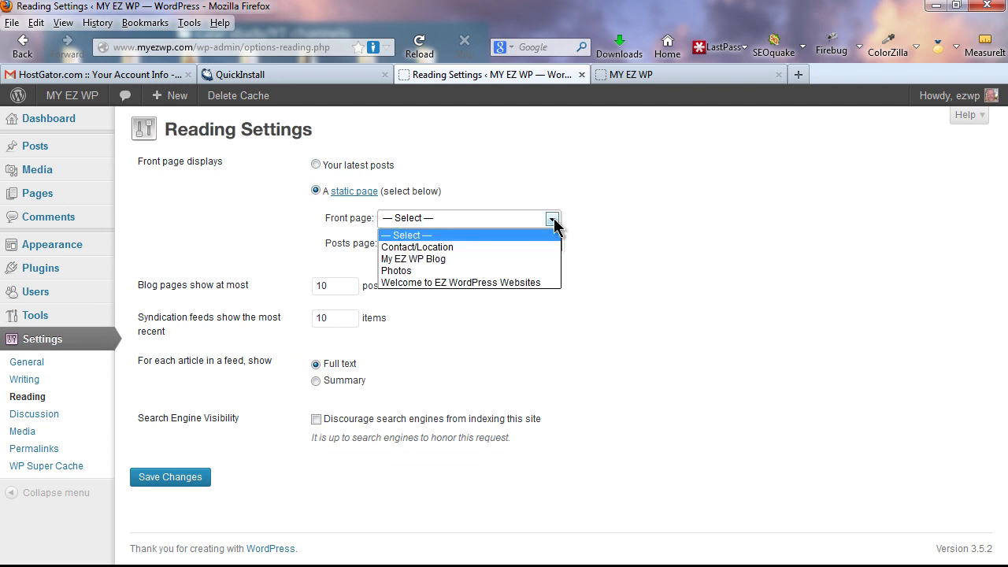
pyautogui.click(495, 283)
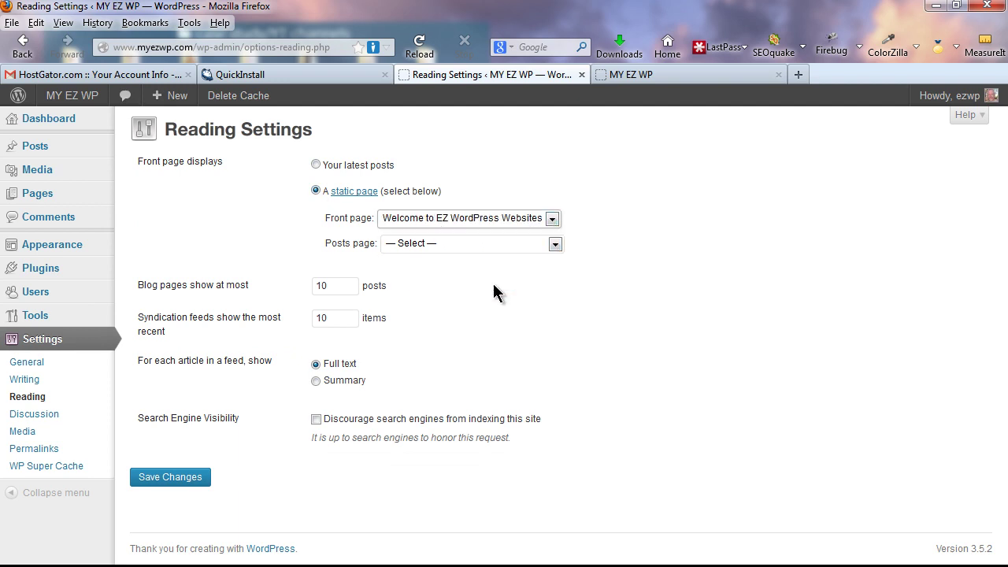
pyautogui.click(556, 245)
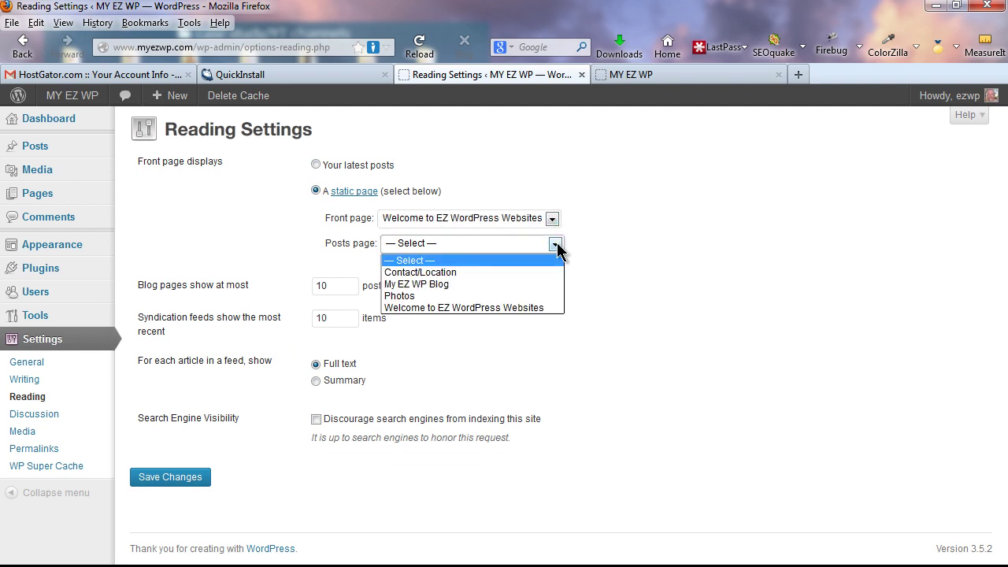
pyautogui.click(463, 285)
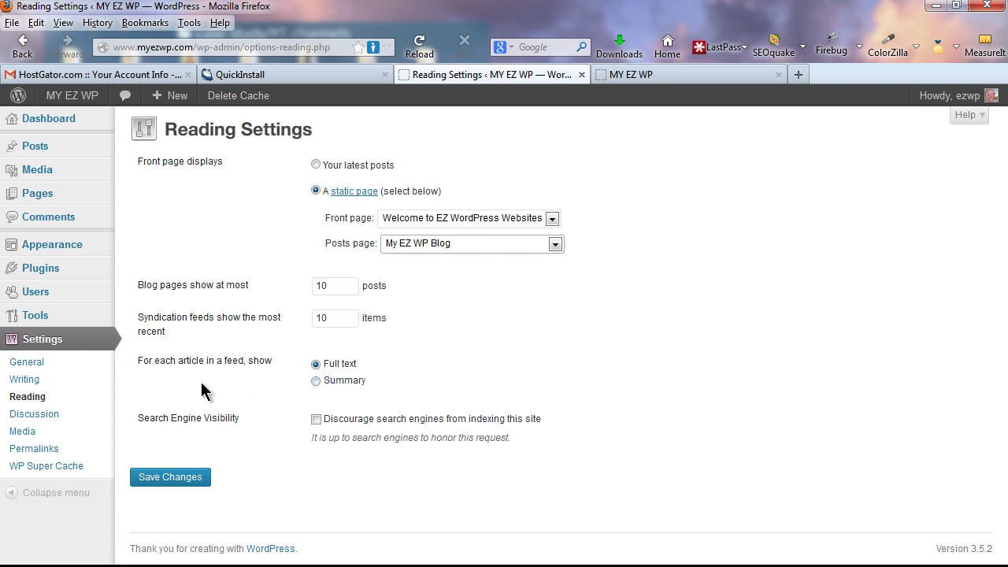
pyautogui.click(172, 478)
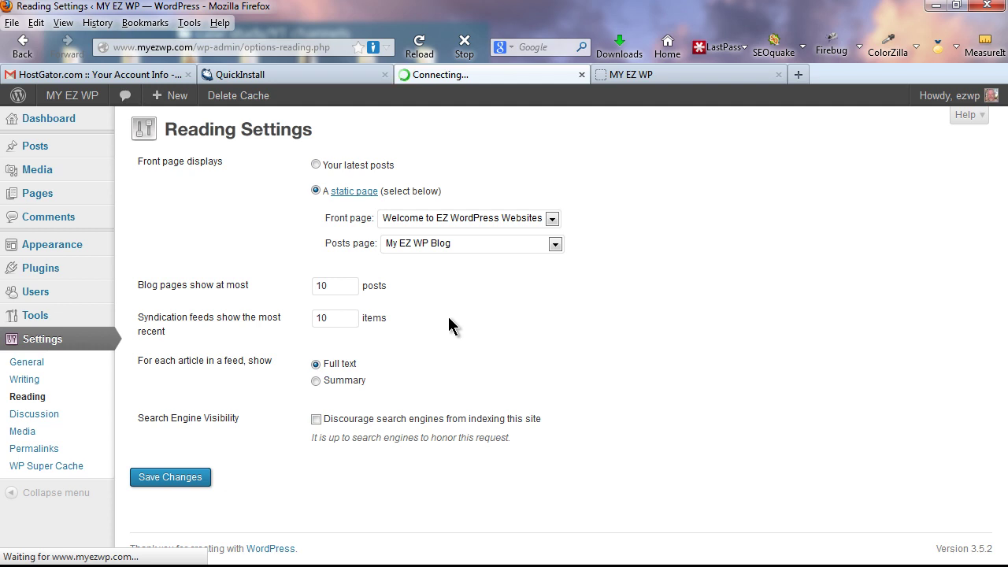
# - Reload the live site to confirm it opens on the Welcome page, then go to the Pages list
pyautogui.click(664, 75)
pyautogui.rightClick(663, 75)
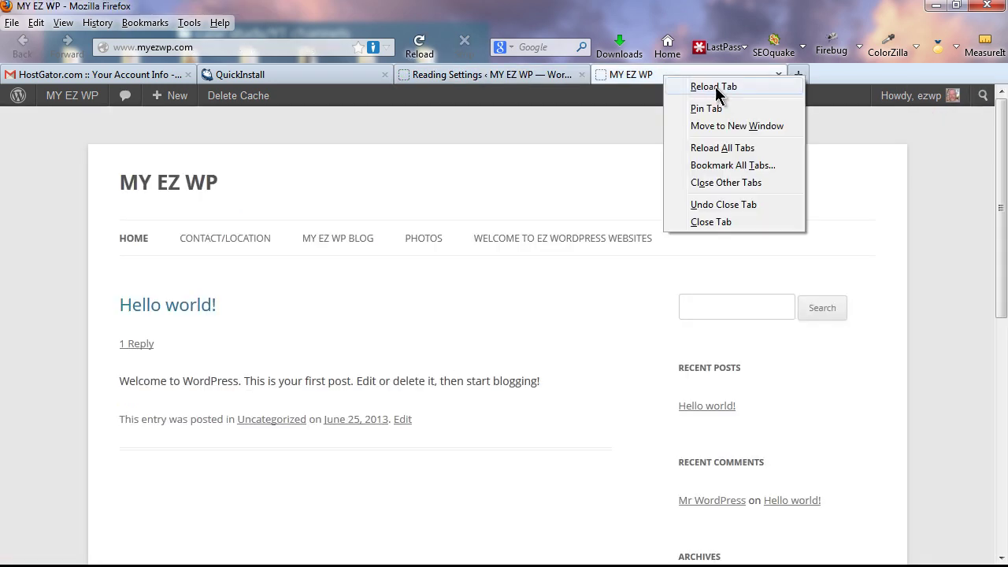
pyautogui.click(713, 87)
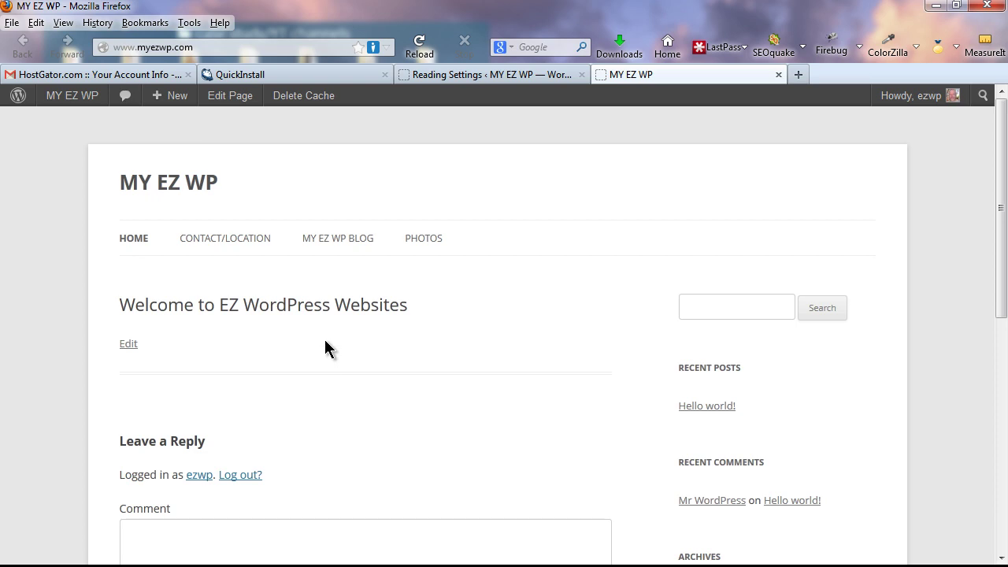
pyautogui.click(490, 80)
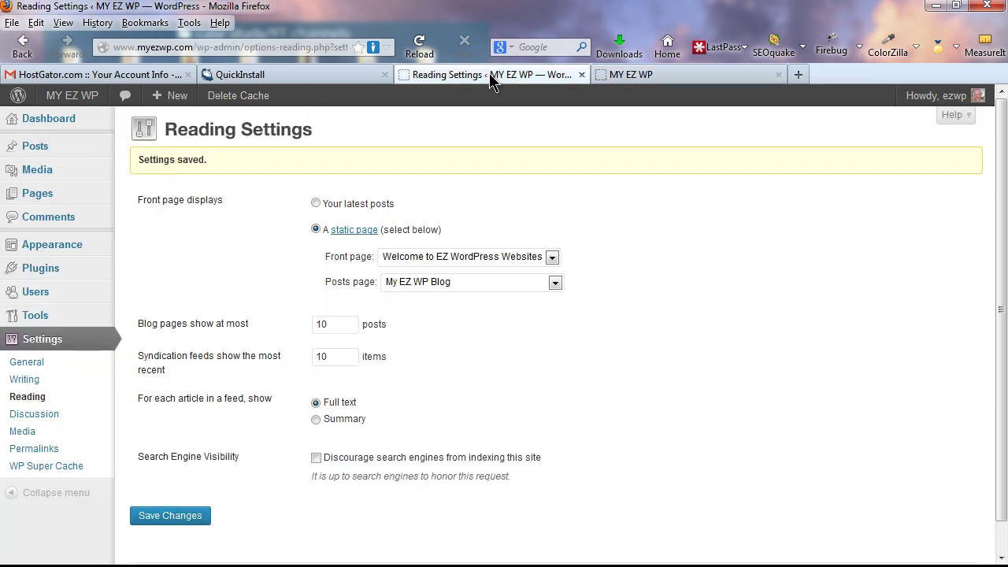
pyautogui.click(39, 195)
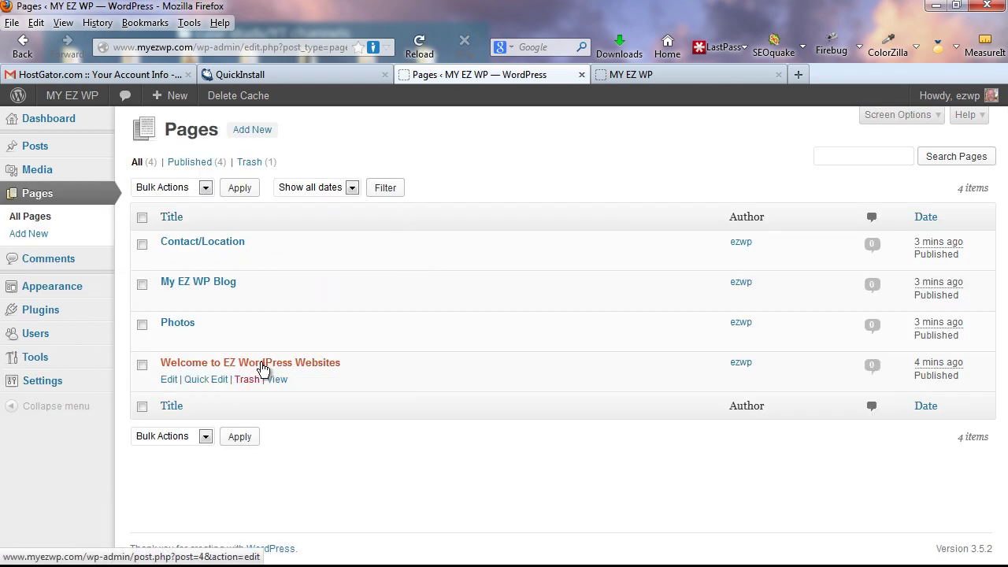
# - Quick Edit the Welcome to EZ WordPress Websites page to disallow comments and update it
pyautogui.click(211, 382)
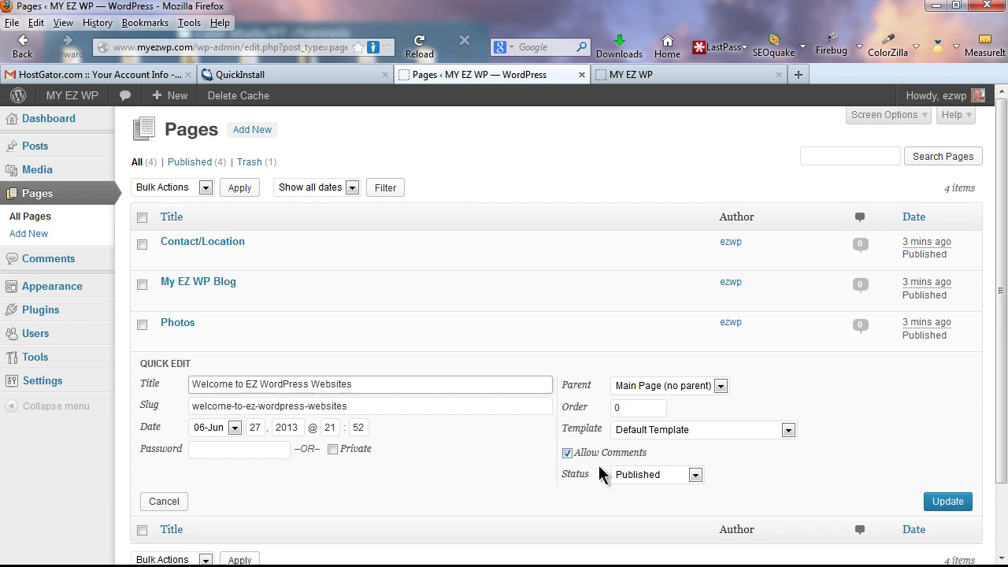
pyautogui.click(567, 453)
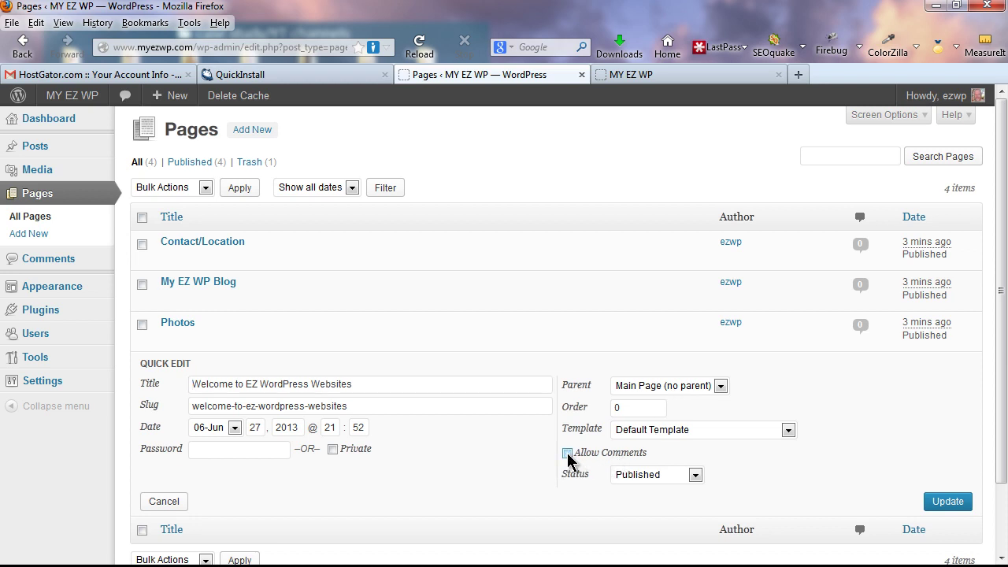
pyautogui.click(948, 501)
# - Reload the live site and open its Photos page from the menu
pyautogui.click(640, 75)
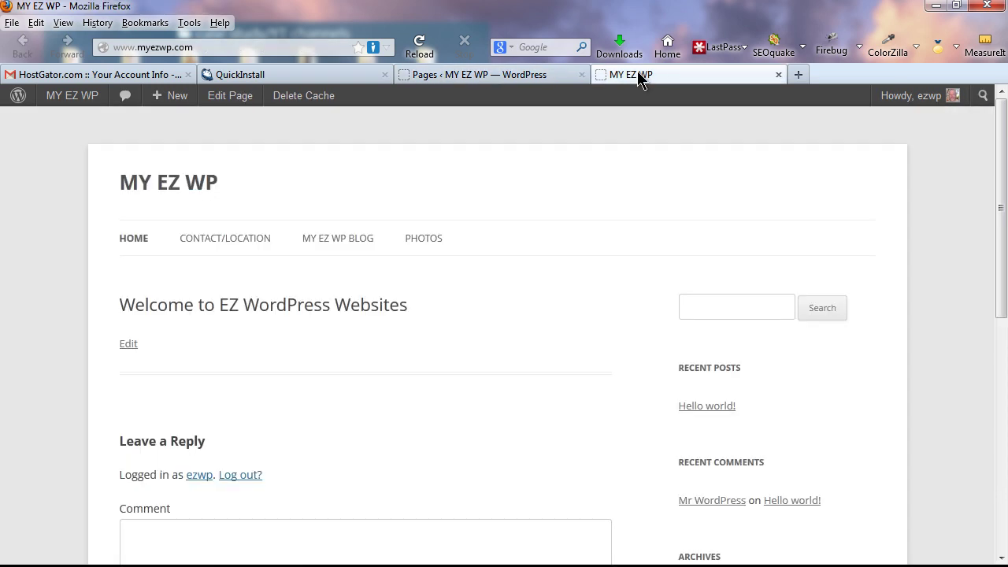
pyautogui.rightClick(638, 74)
pyautogui.click(686, 85)
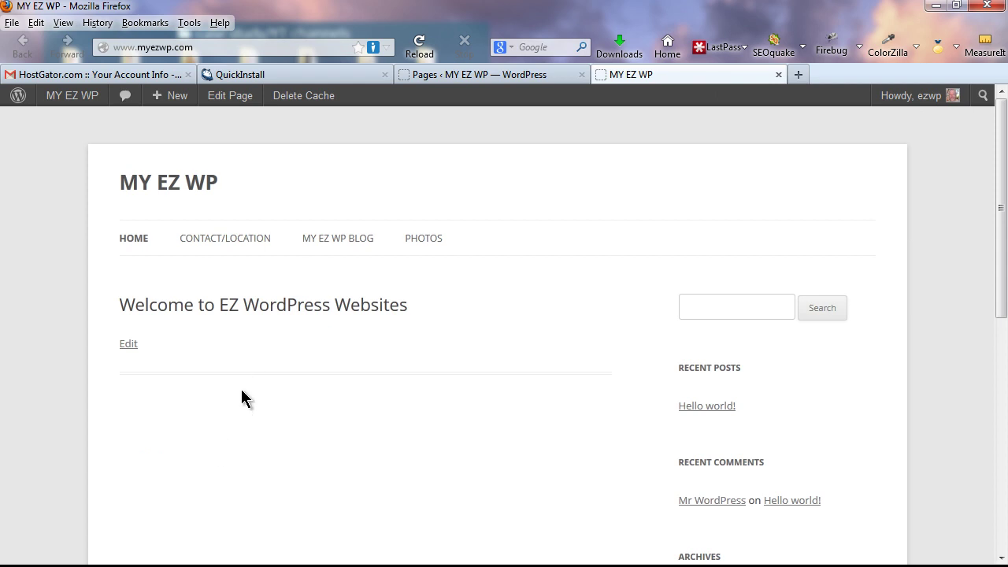
pyautogui.click(435, 236)
pyautogui.moveTo(996, 182)
pyautogui.mouseDown()
pyautogui.moveTo(996, 286)
pyautogui.moveTo(989, 175)
pyautogui.mouseUp()
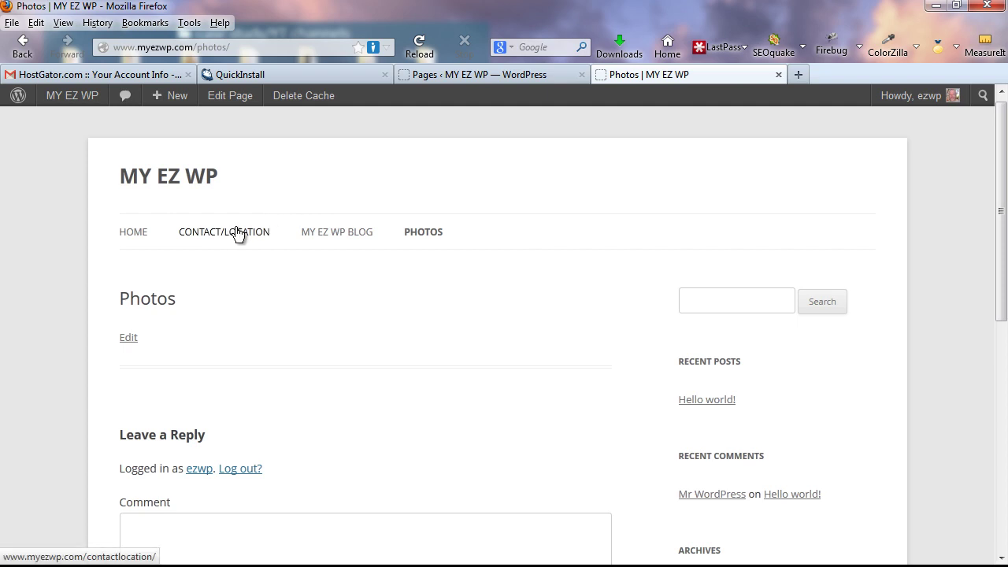
# - Bulk edit the Contact/Location and Photos pages to set Comments to 'Do not allow'
pyautogui.click(508, 75)
pyautogui.click(142, 244)
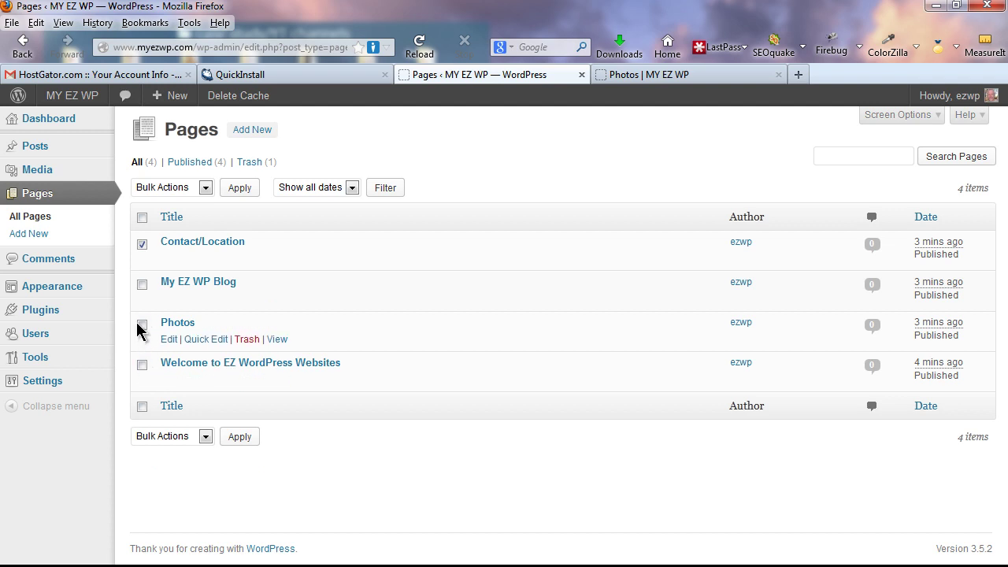
pyautogui.click(142, 324)
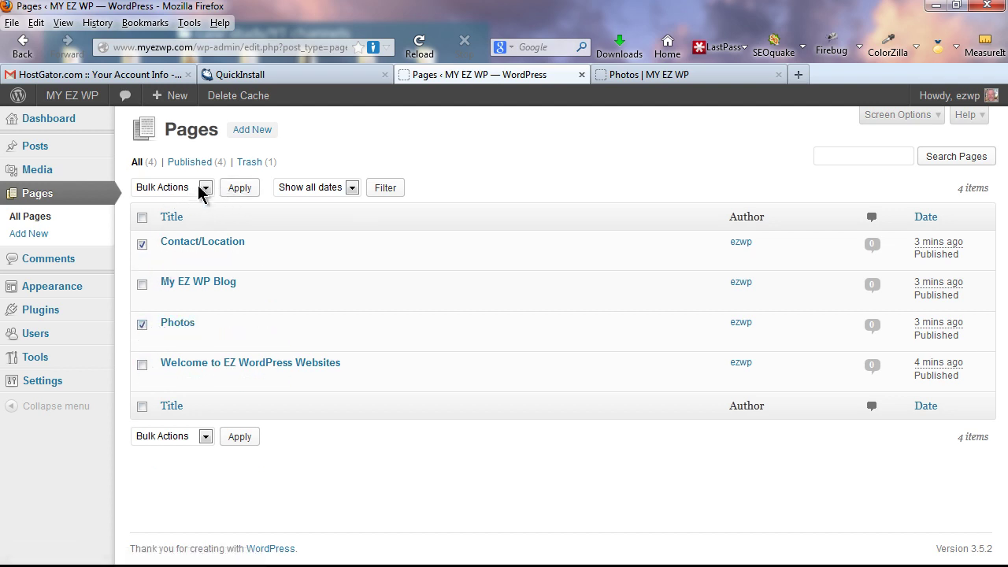
pyautogui.click(204, 190)
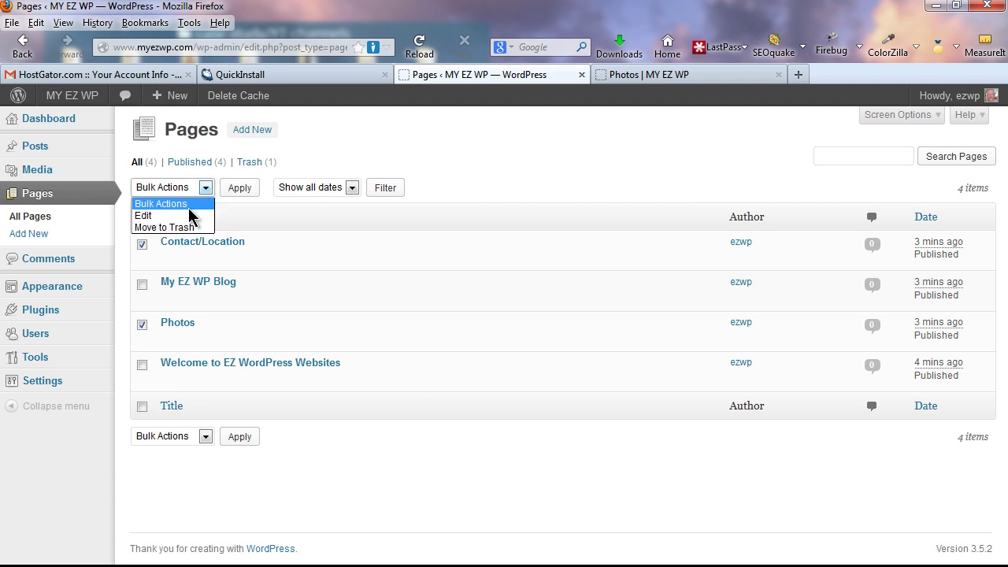
pyautogui.click(178, 213)
pyautogui.click(239, 188)
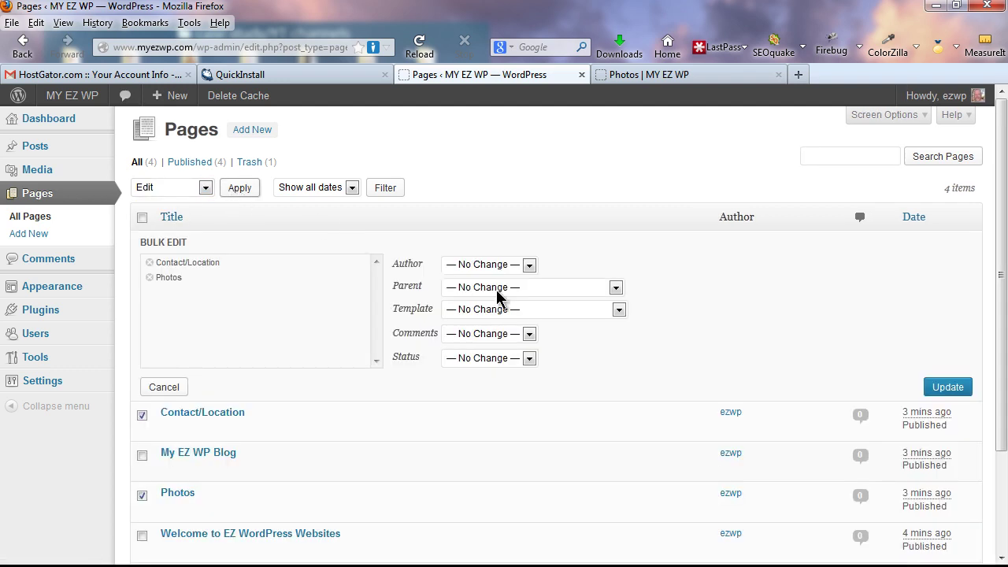
pyautogui.click(529, 335)
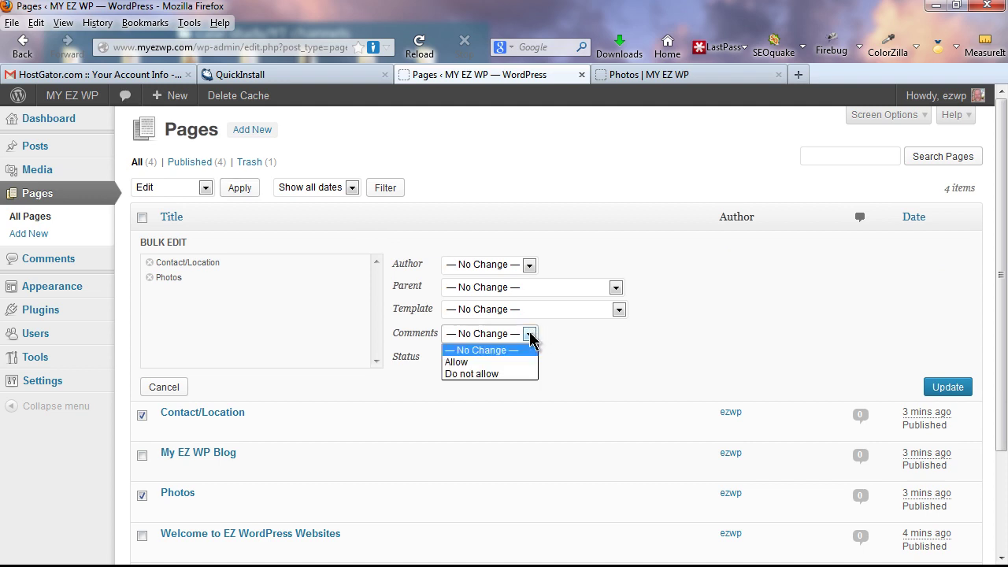
pyautogui.click(488, 373)
pyautogui.click(960, 391)
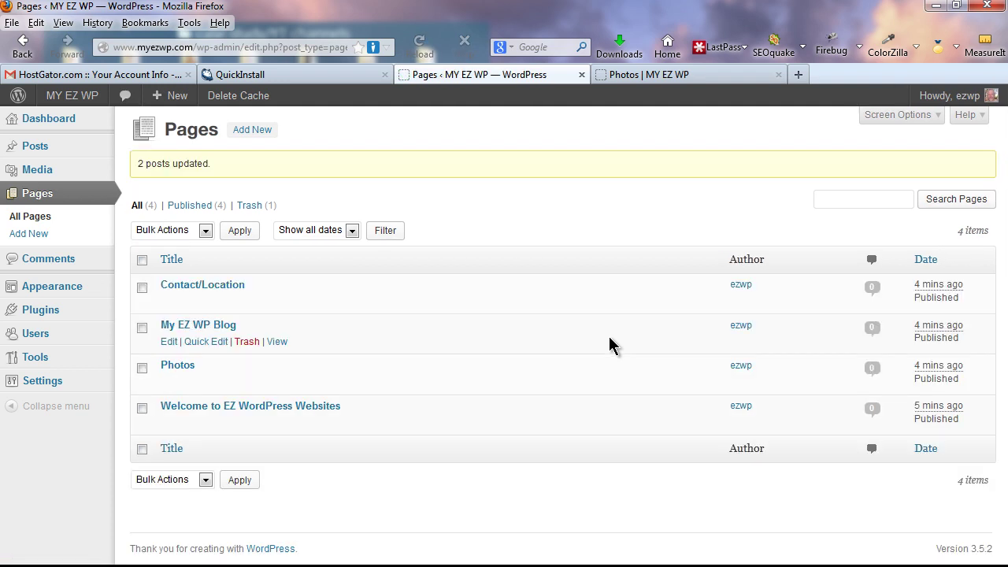
# - Reload the live Photos page and go to the site's Home page
pyautogui.click(639, 75)
pyautogui.rightClick(643, 76)
pyautogui.click(691, 88)
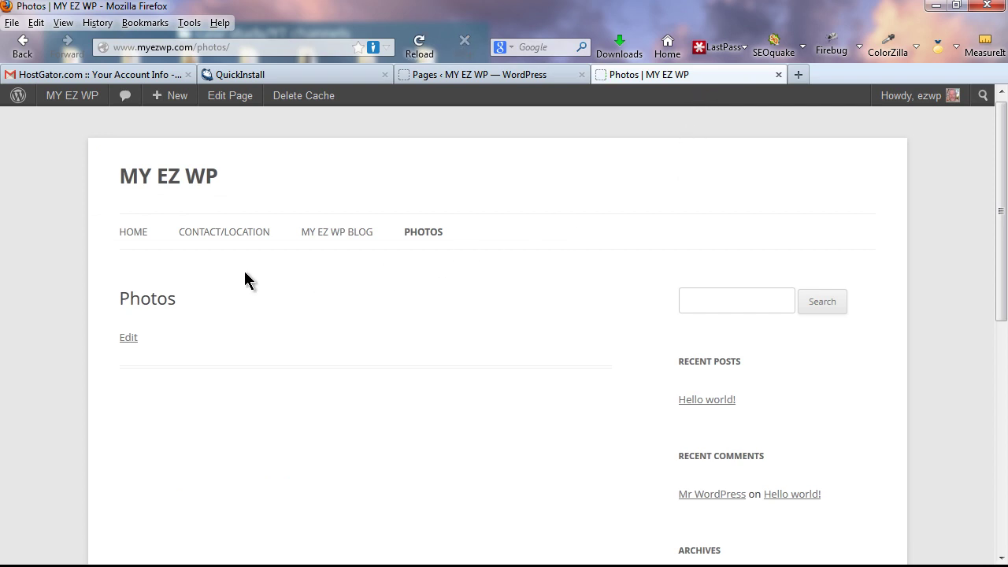
pyautogui.click(131, 233)
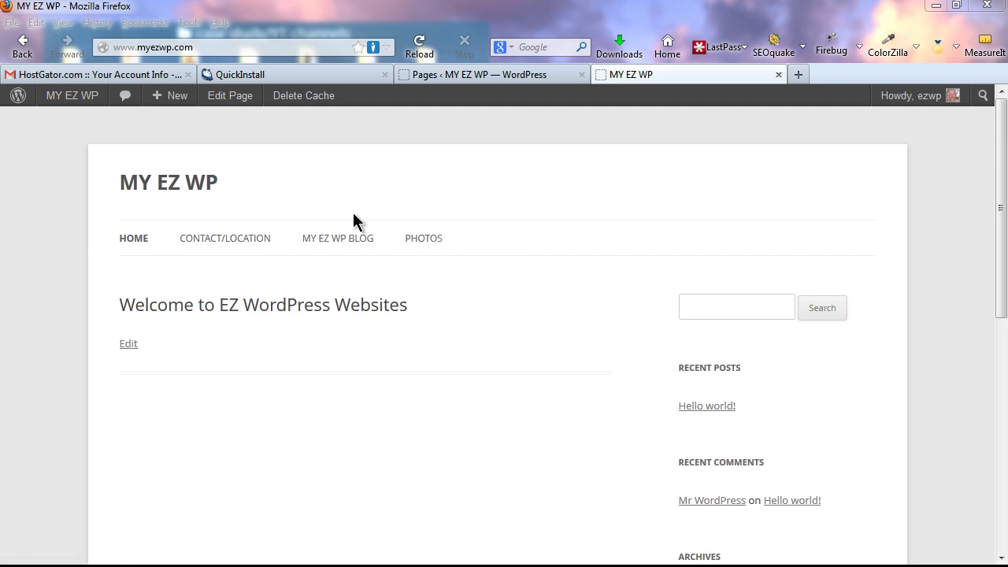
# - Create a navigation menu named 'main' and assign it to the Primary location
pyautogui.click(467, 77)
pyautogui.moveTo(63, 291)
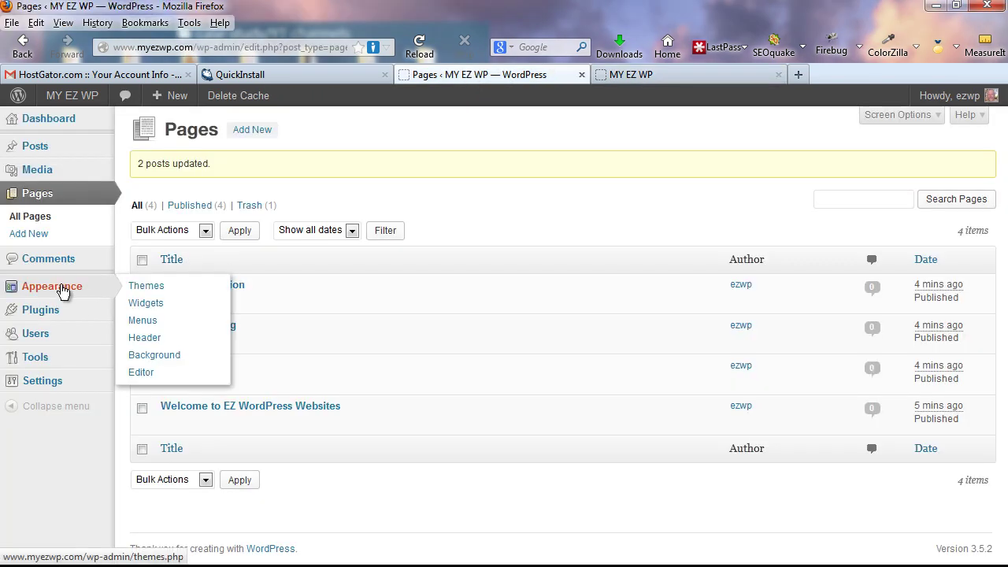
pyautogui.click(140, 320)
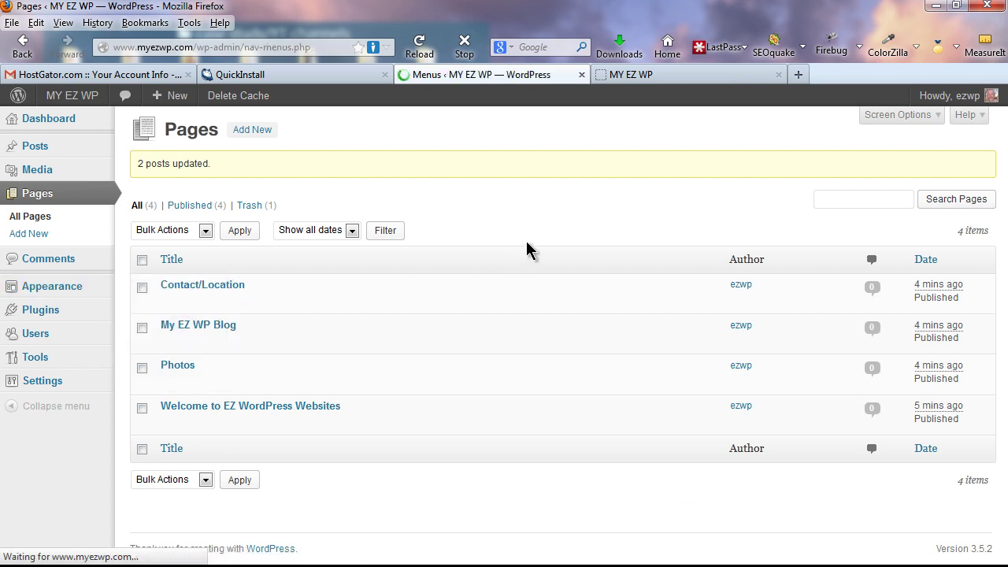
pyautogui.click(519, 173)
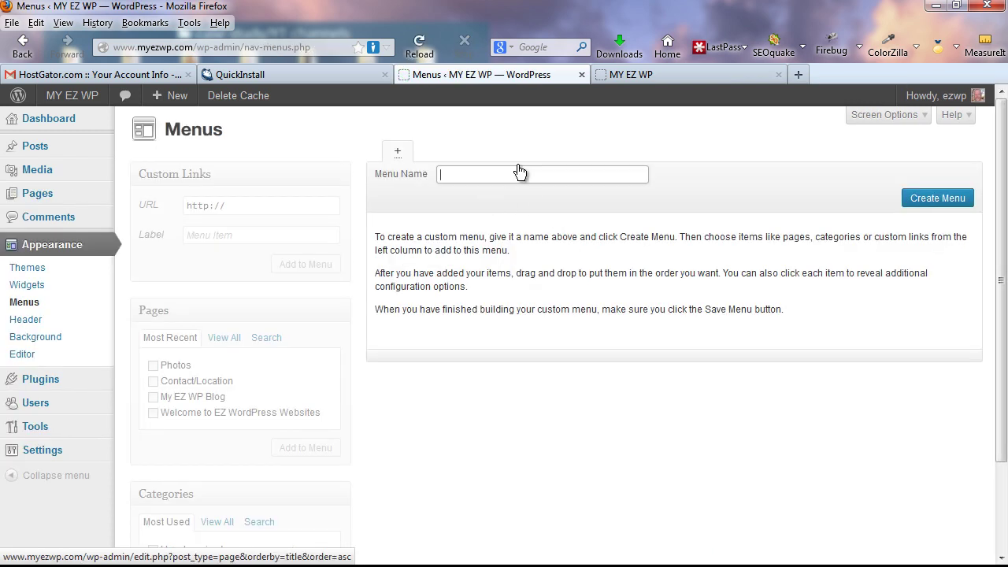
pyautogui.write('mai')
pyautogui.press('Down')
pyautogui.press('Down')
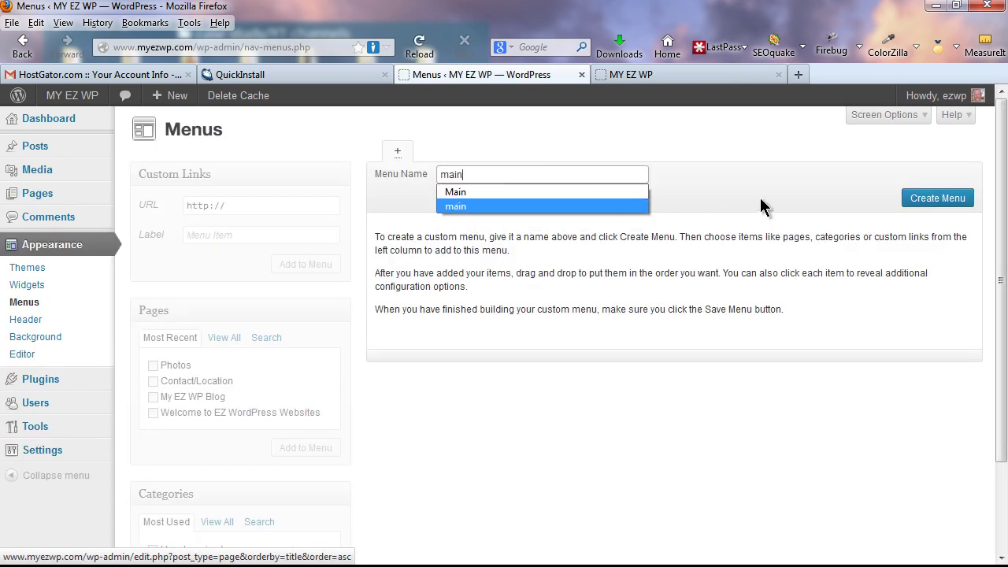
pyautogui.press('Return')
pyautogui.press('Return')
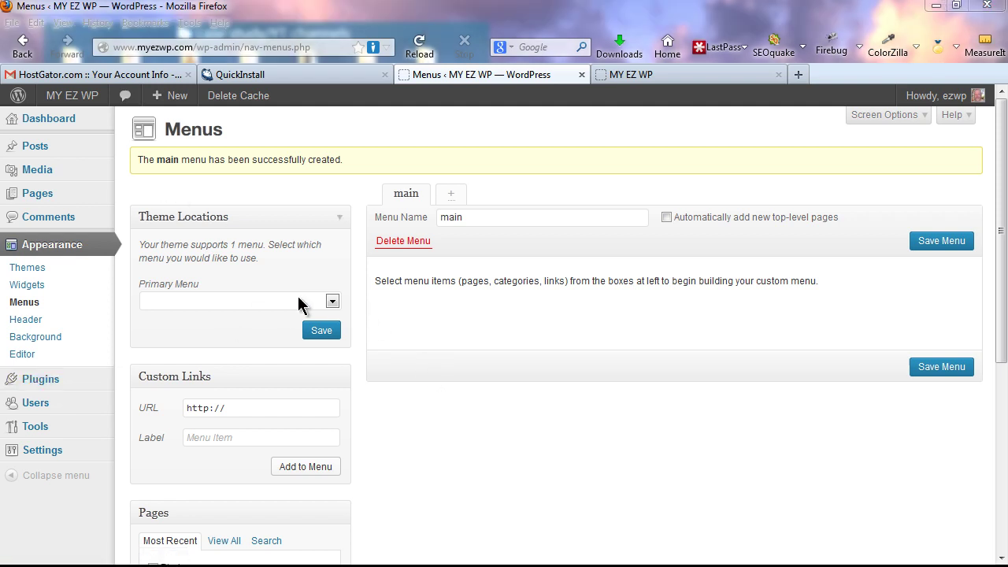
pyautogui.click(332, 302)
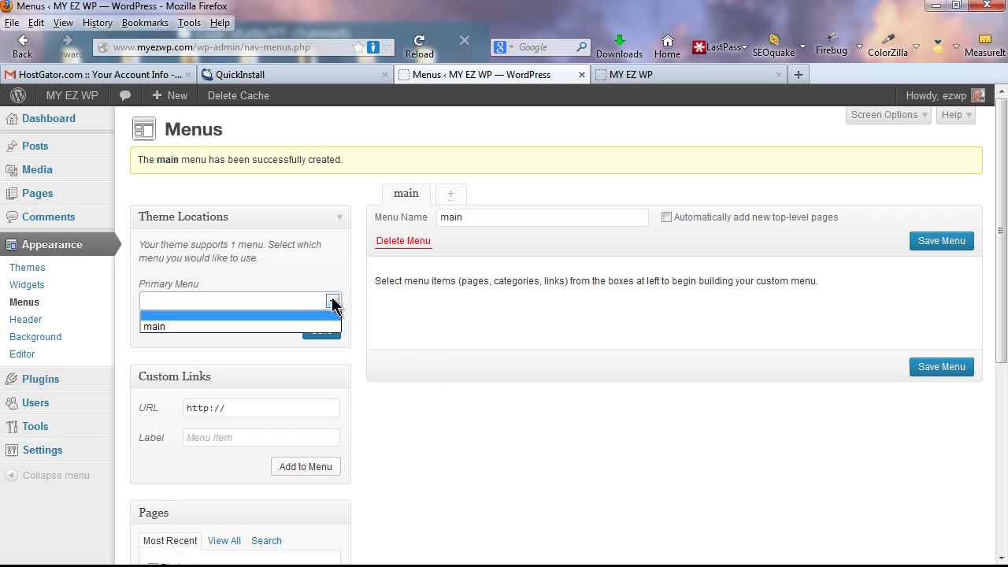
pyautogui.click(234, 328)
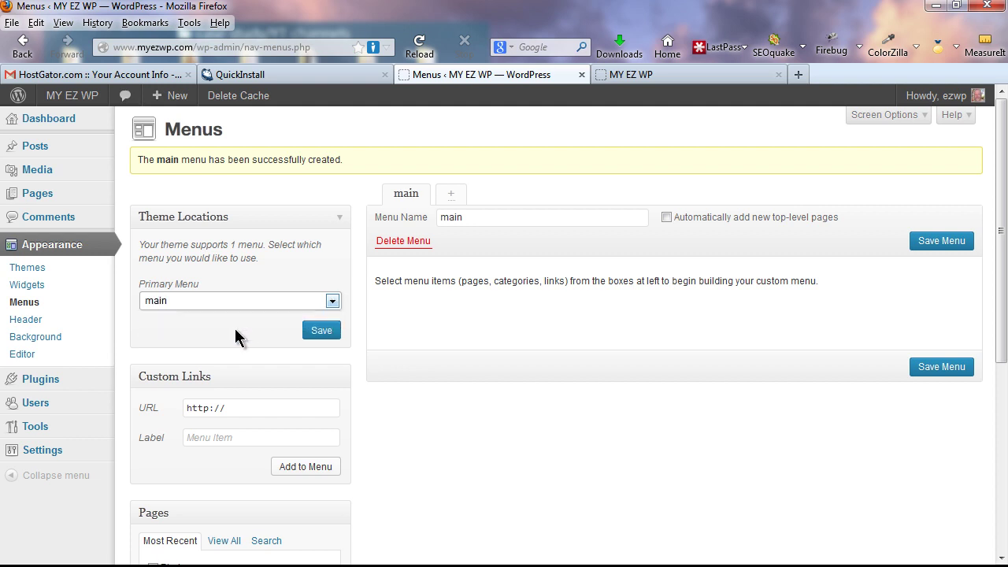
pyautogui.click(332, 332)
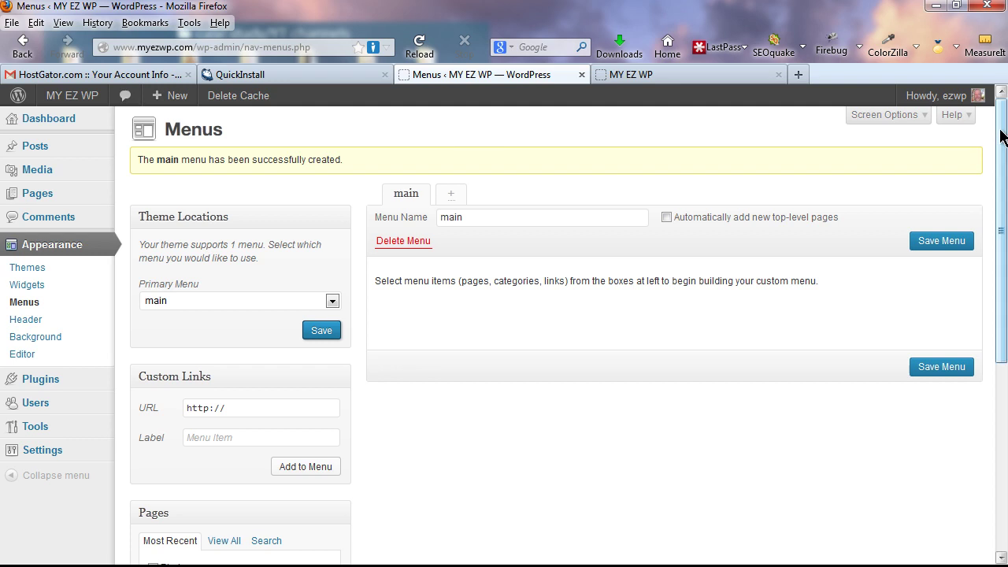
# - Add the Photos, Contact/Location, My EZ WP Blog and Welcome pages to menu 'main' and save it
pyautogui.moveTo(1000, 135); pyautogui.dragTo(1000, 304)
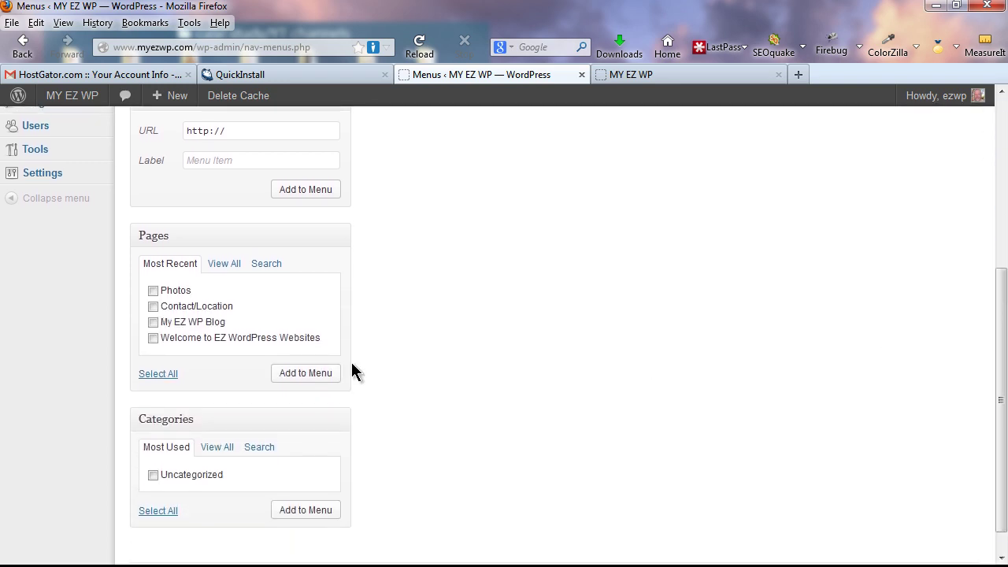
pyautogui.click(153, 292)
pyautogui.click(154, 307)
pyautogui.click(153, 323)
pyautogui.click(293, 377)
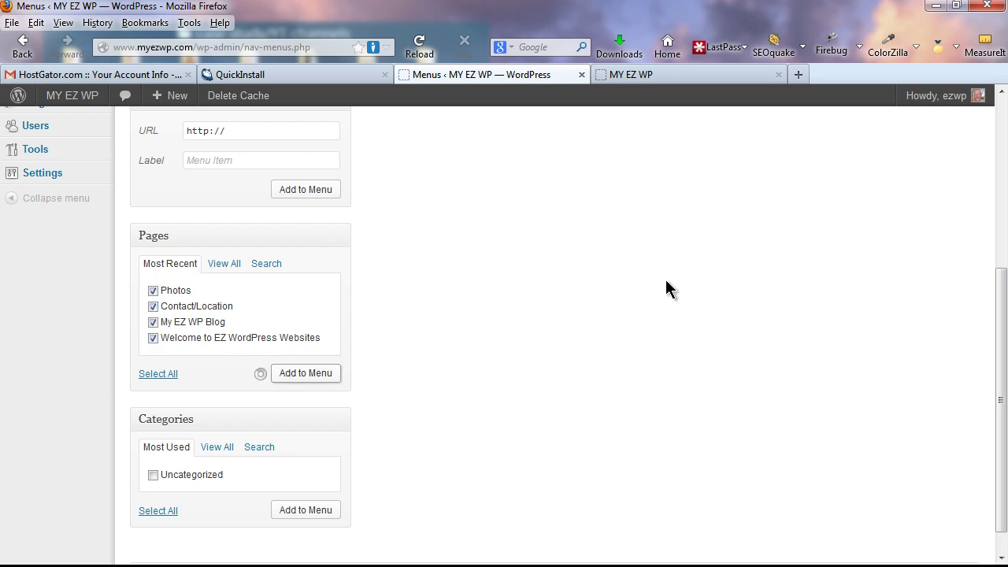
pyautogui.scroll(4, 998, 338)
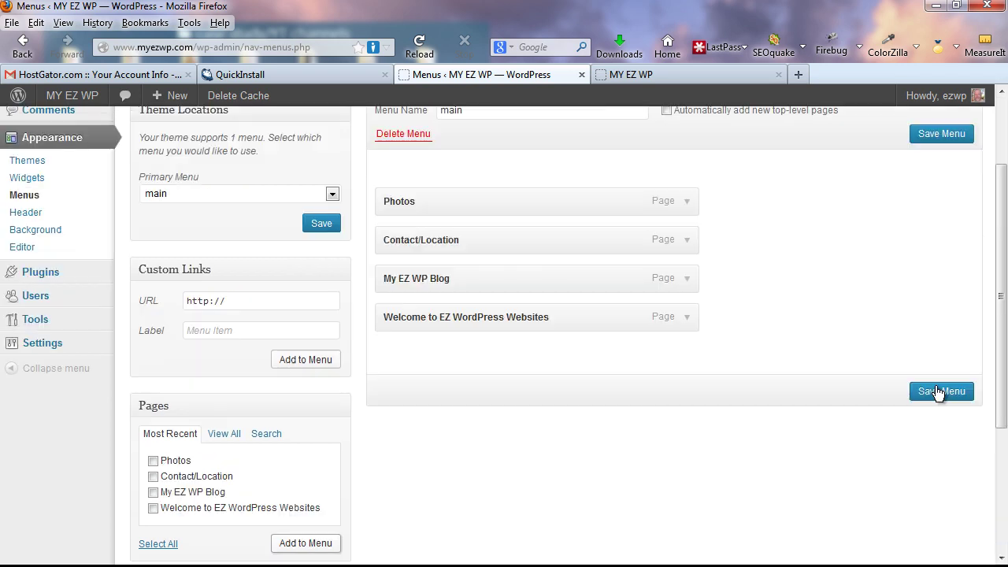
pyautogui.click(921, 392)
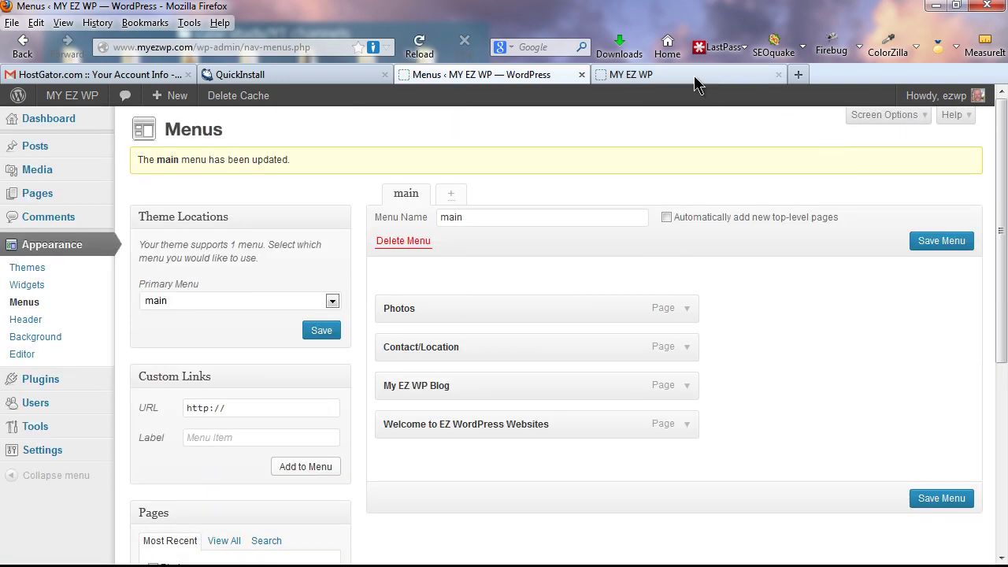
pyautogui.click(693, 73)
pyautogui.rightClick(693, 74)
# - Relabel the 'Welcome to EZ WordPress Websites' menu item as 'Home' and save menu 'main'
pyautogui.click(744, 84)
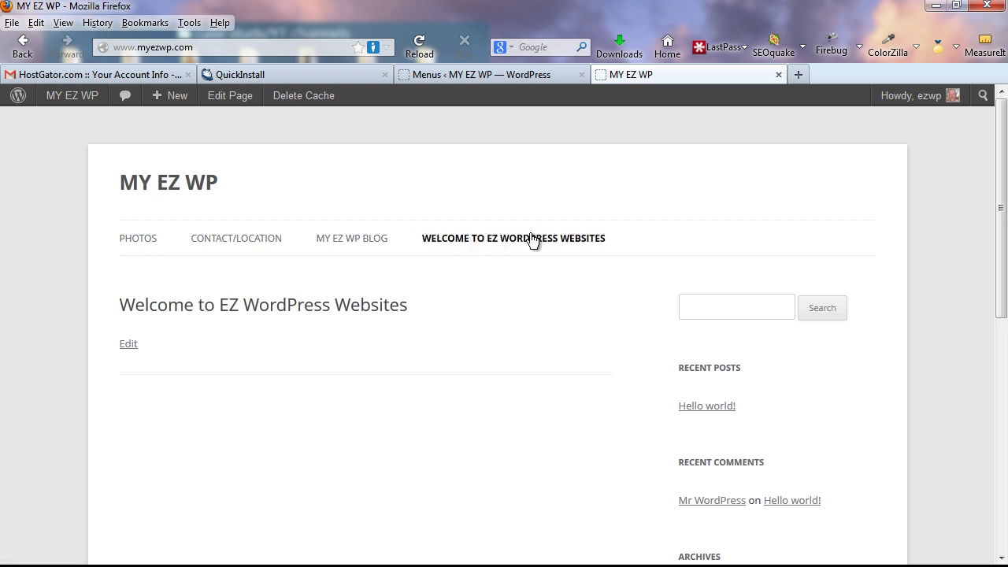
pyautogui.click(496, 77)
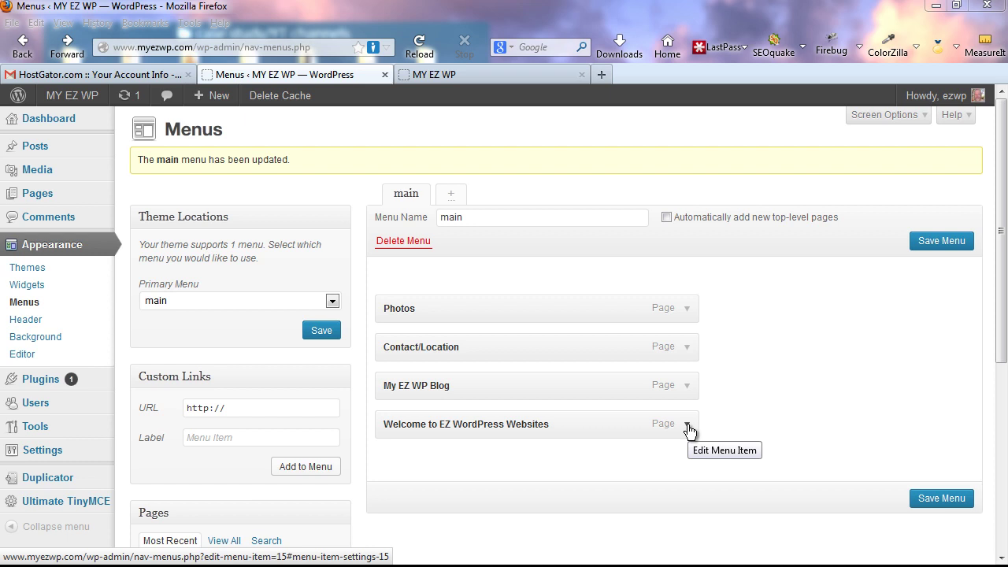
pyautogui.click(689, 430)
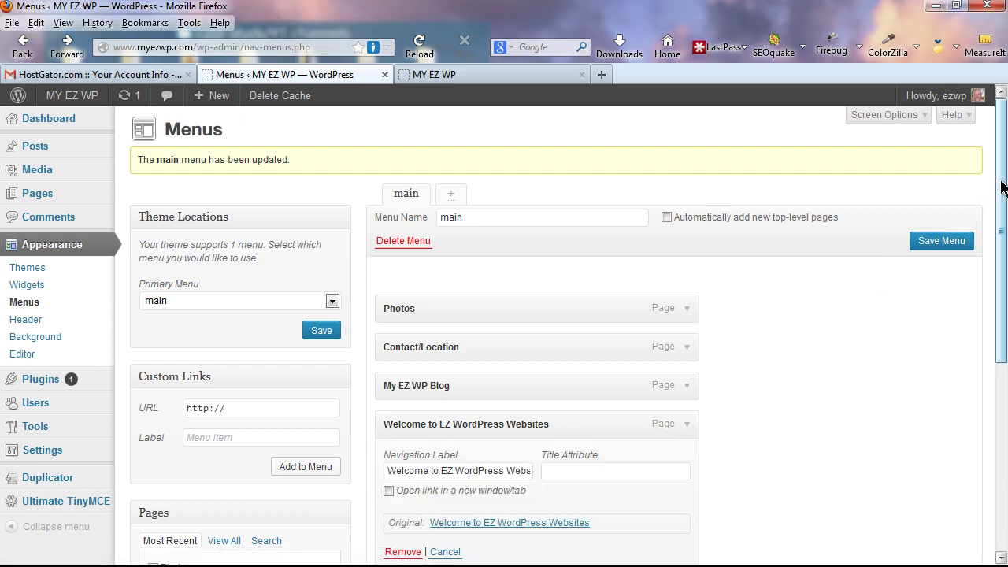
pyautogui.scroll(-1, 1002, 215)
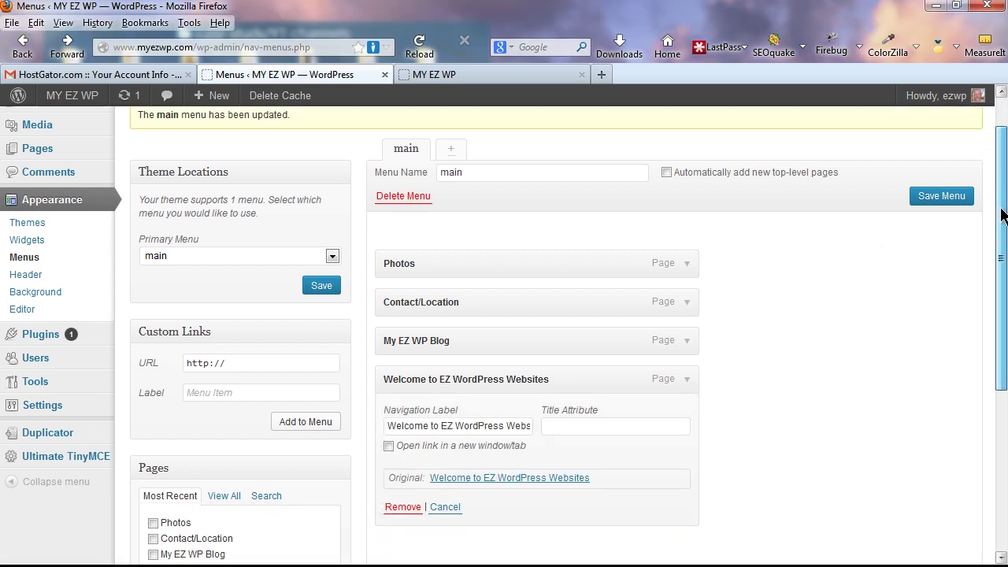
pyautogui.tripleClick(443, 426)
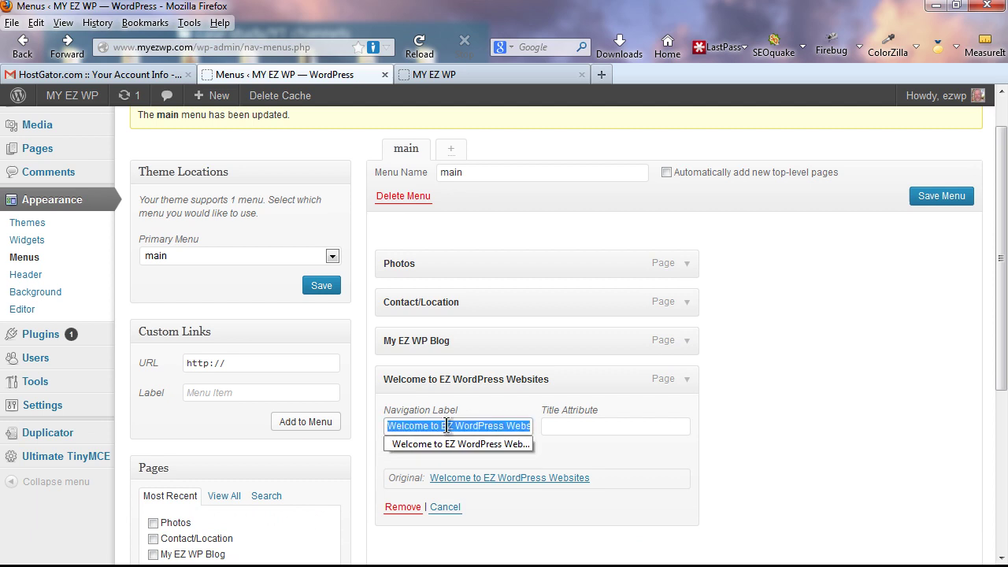
pyautogui.write('Home')
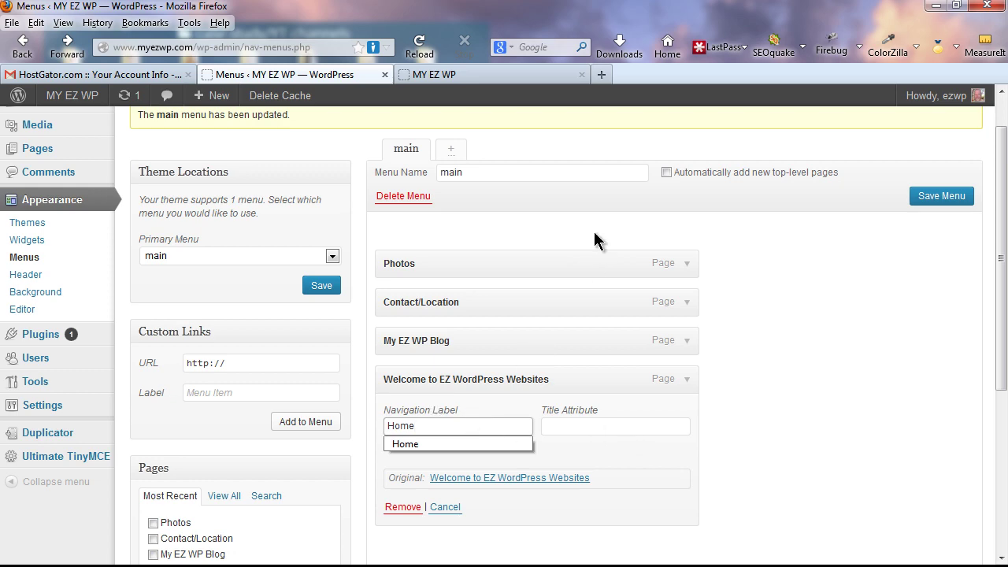
pyautogui.click(502, 70)
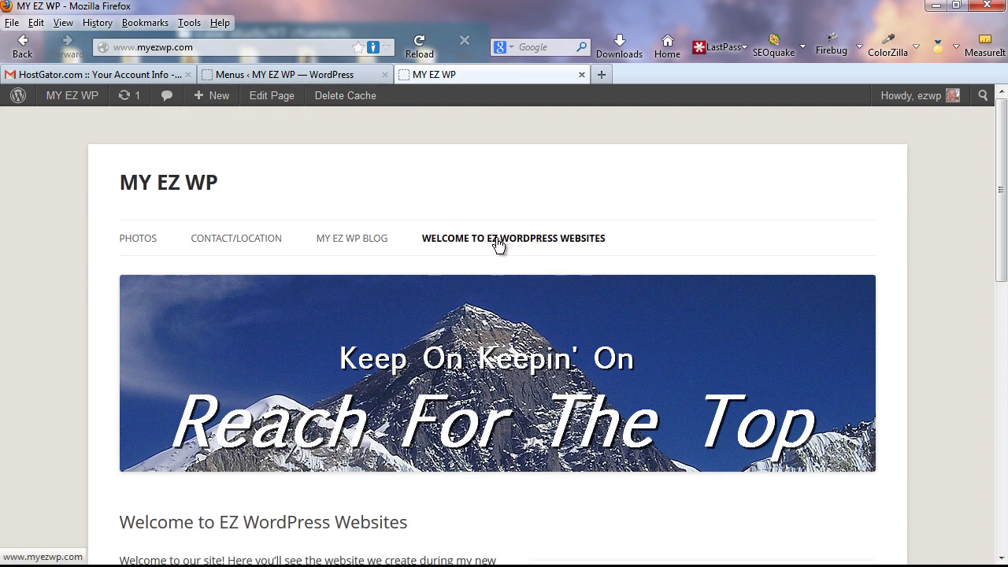
pyautogui.click(292, 73)
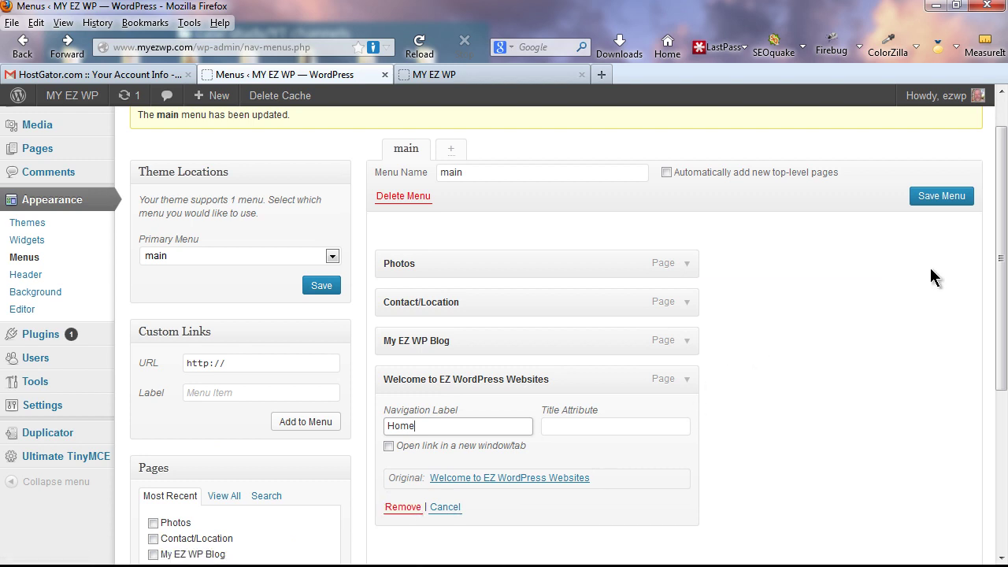
pyautogui.click(939, 196)
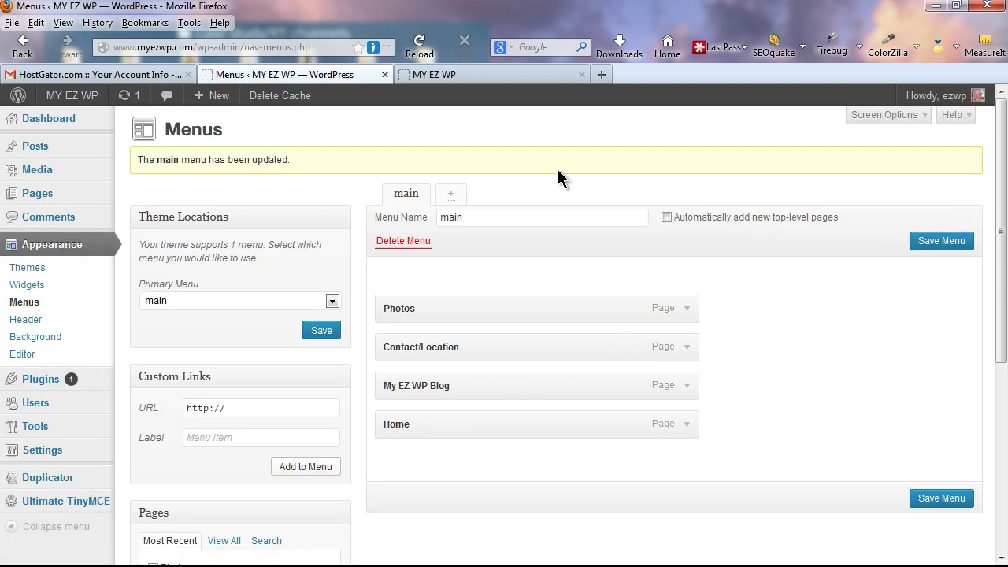
pyautogui.click(503, 76)
# - Reload the live site, then move Home to the top and Contact/Location to the bottom, and save
pyautogui.rightClick(502, 73)
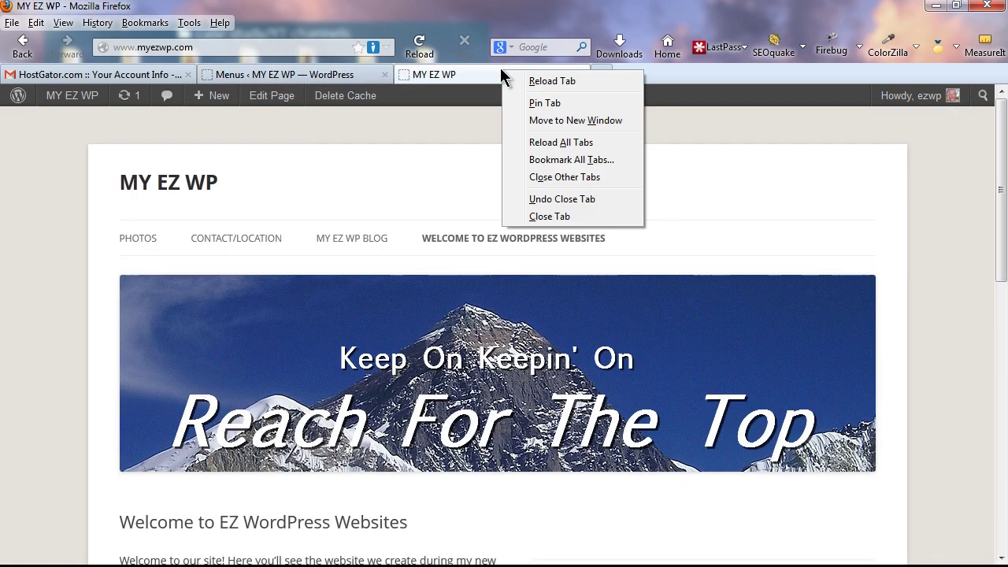
pyautogui.click(548, 82)
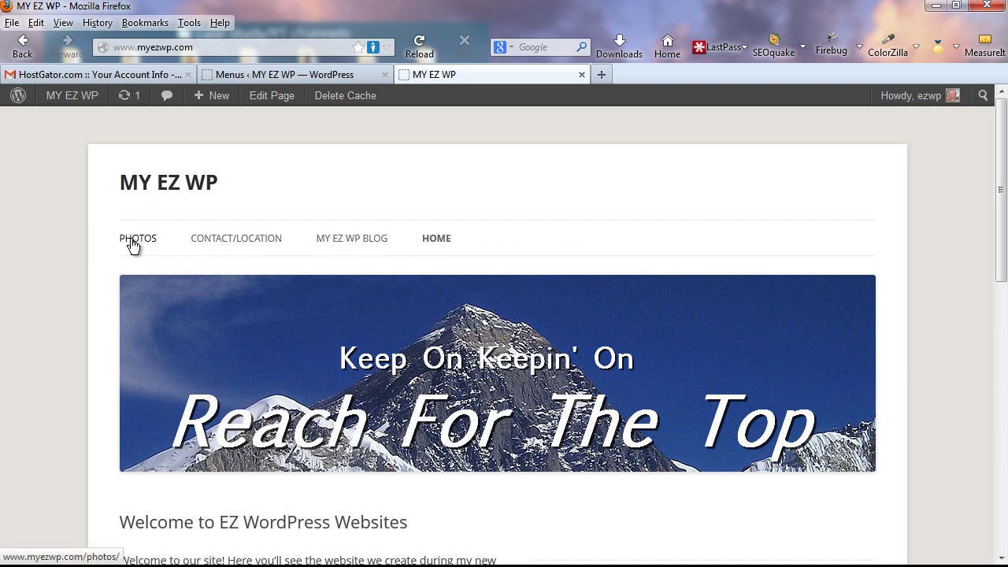
pyautogui.click(296, 72)
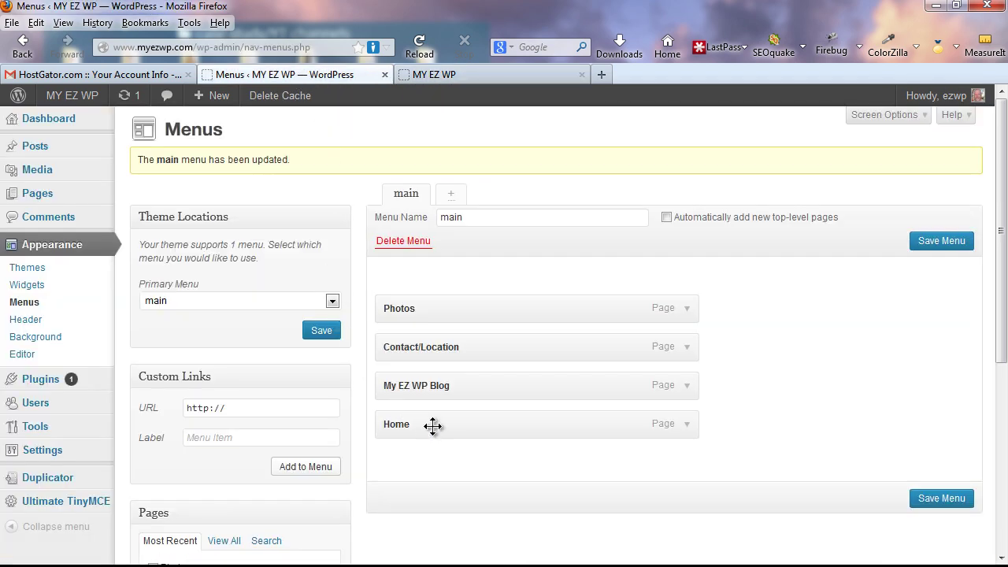
pyautogui.moveTo(433, 422); pyautogui.dragTo(434, 303)
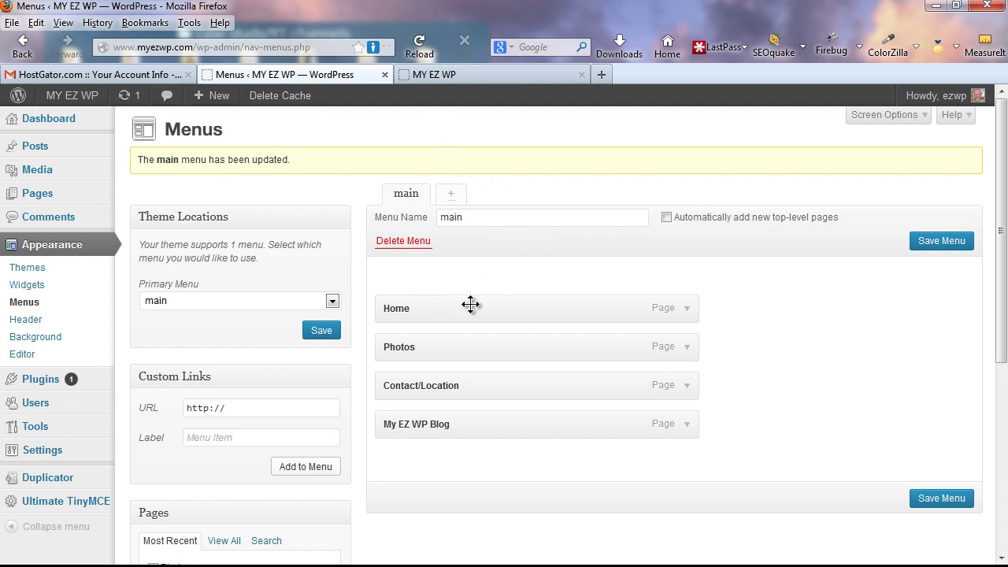
pyautogui.moveTo(452, 386); pyautogui.dragTo(446, 423)
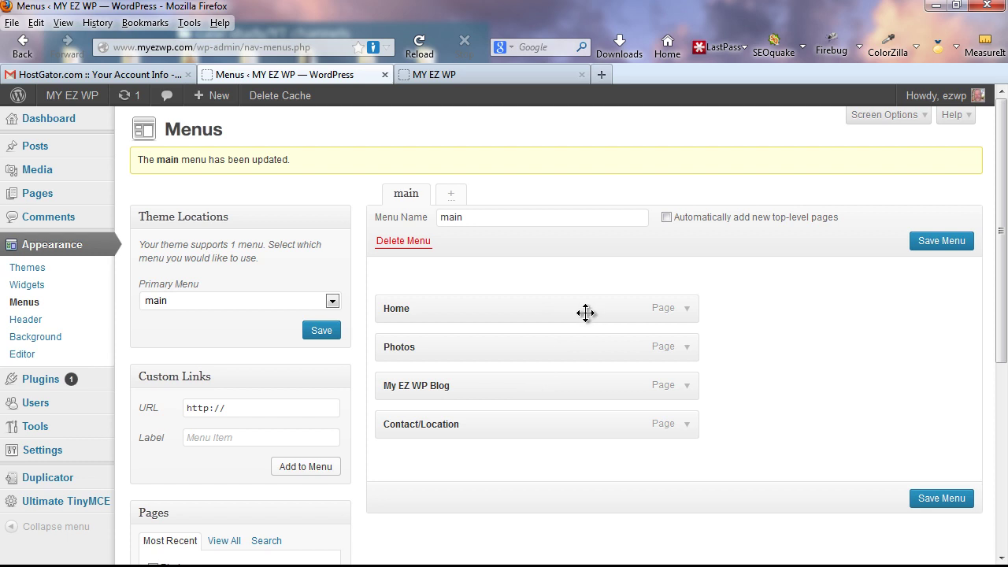
pyautogui.click(918, 247)
# - Reload the live site to check the reordered menu, then return to the menu editor
pyautogui.click(548, 75)
pyautogui.press('F5')
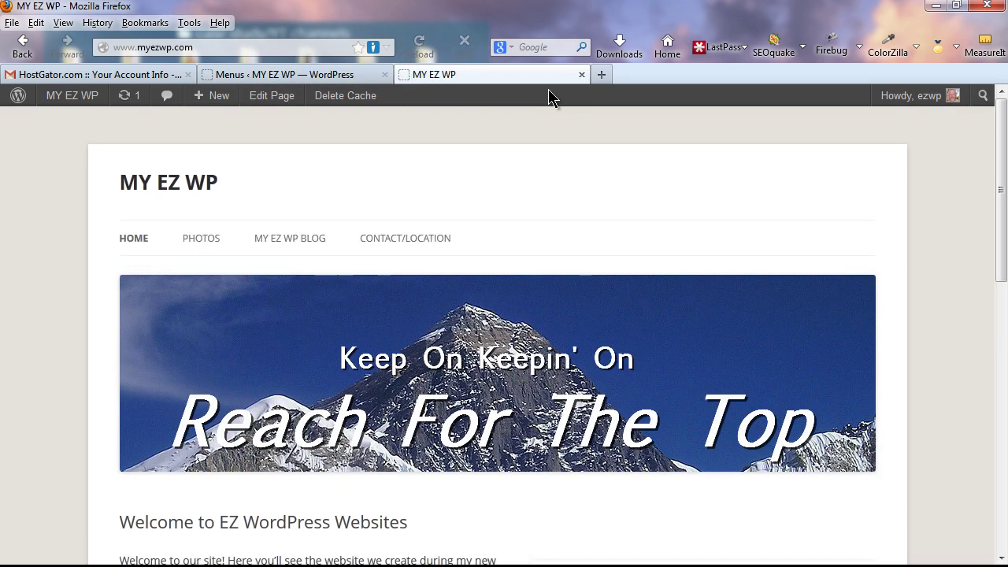
pyautogui.click(287, 75)
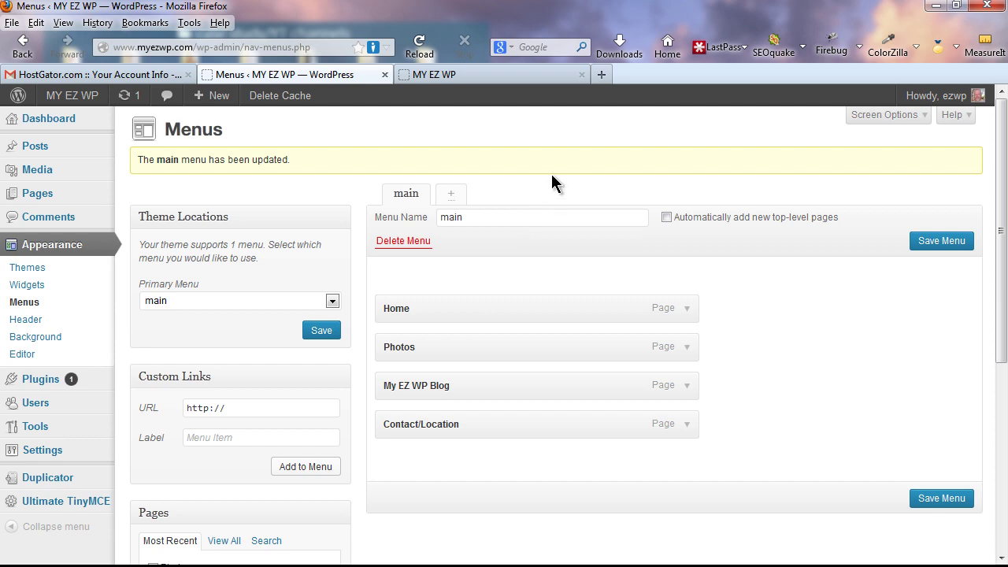
pyautogui.moveTo(225, 99)
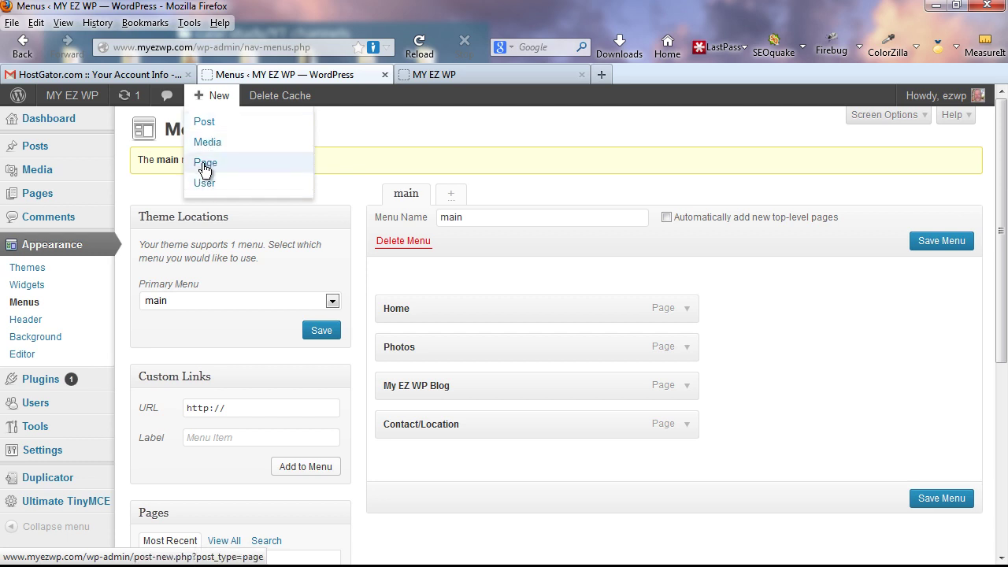
# - Create and publish two new pages titled About Me and Videos
pyautogui.click(207, 163)
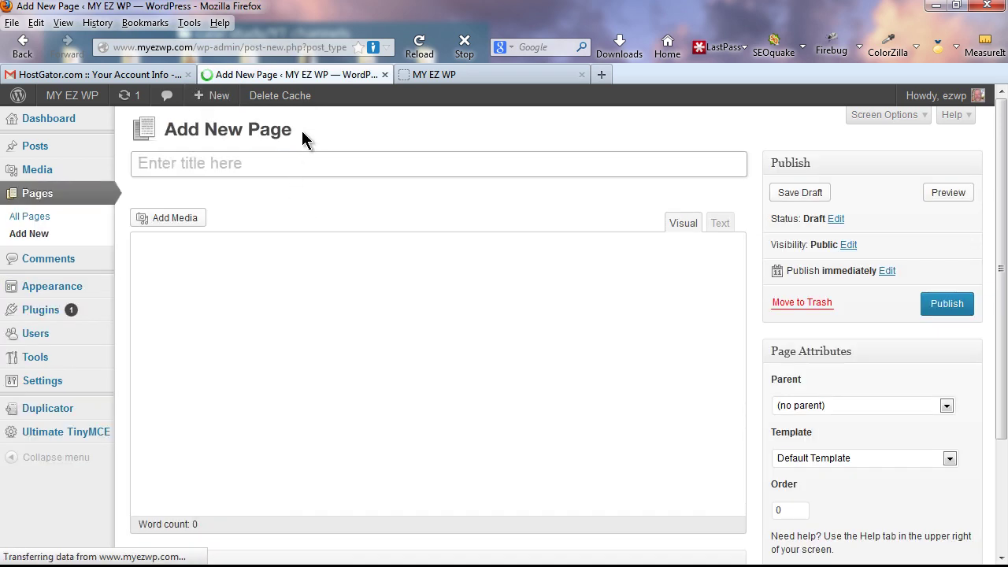
pyautogui.write('About Me')
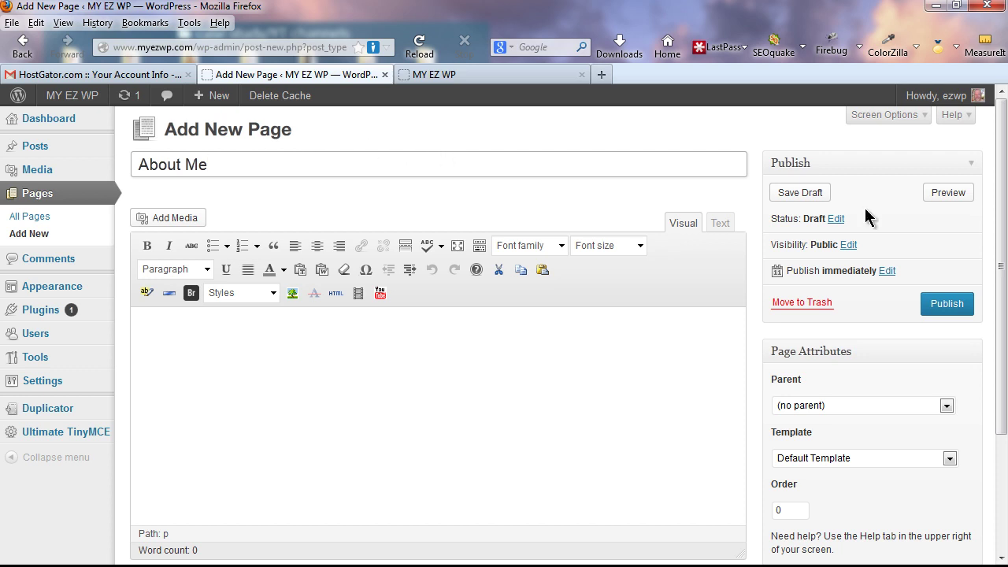
pyautogui.click(937, 303)
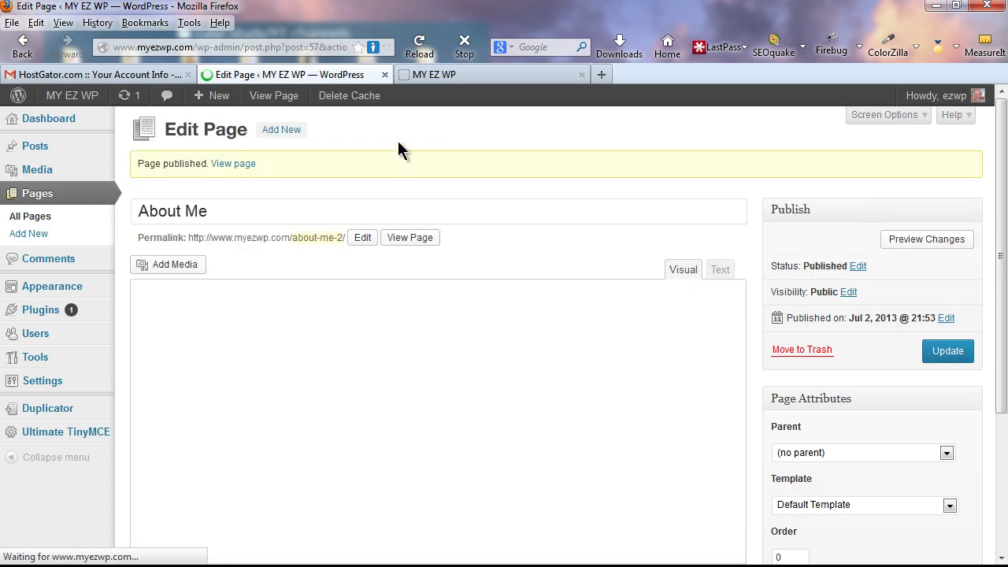
pyautogui.click(282, 131)
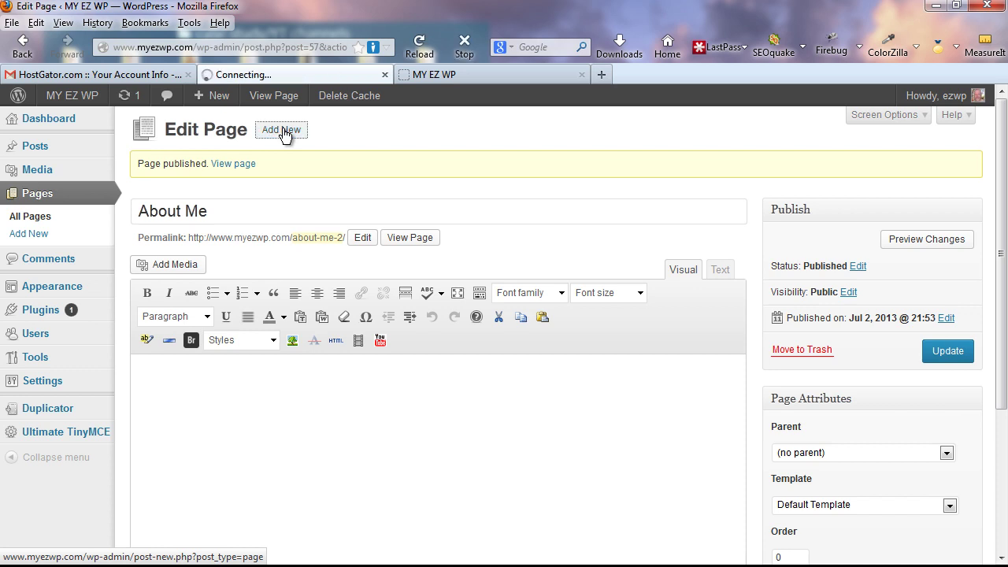
pyautogui.write('V')
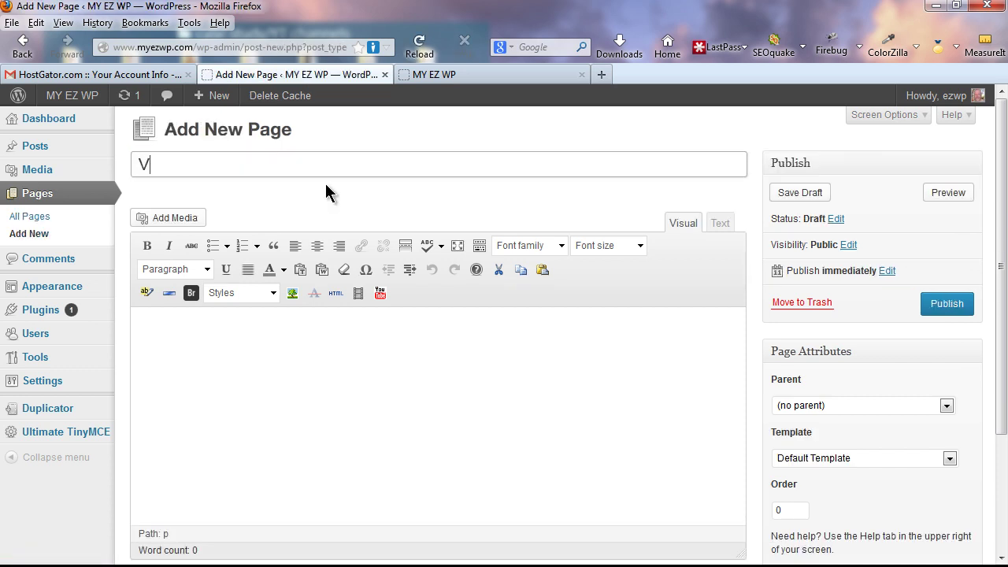
pyautogui.write('ideos')
pyautogui.click(931, 309)
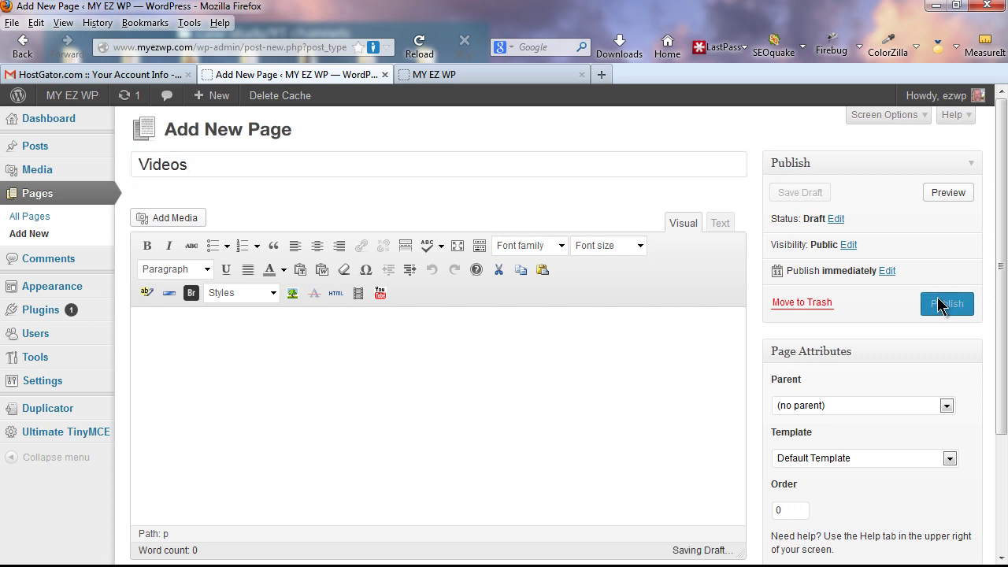
# - Reopen the Videos page from the All Pages list and publish it
pyautogui.moveTo(52, 288)
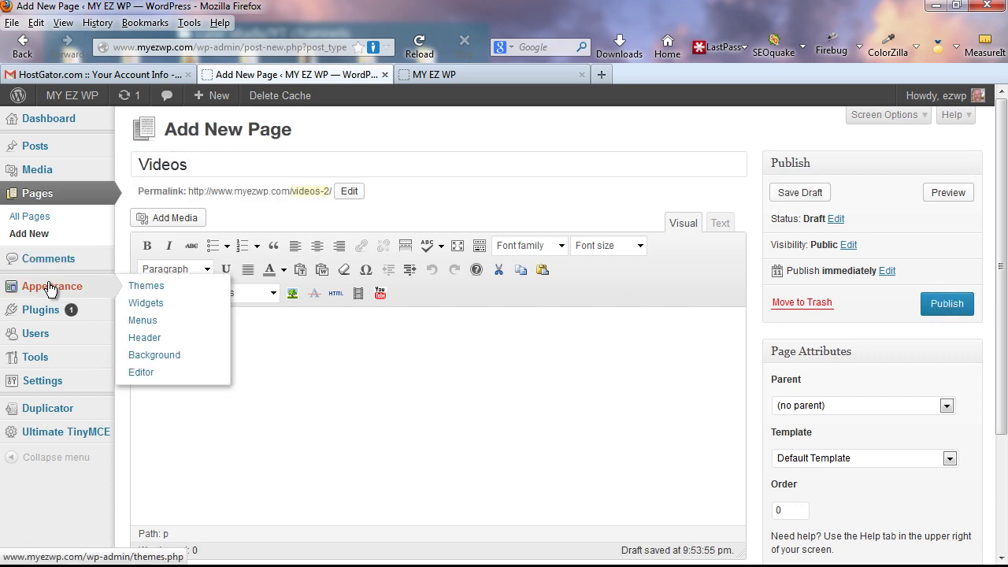
pyautogui.click(144, 321)
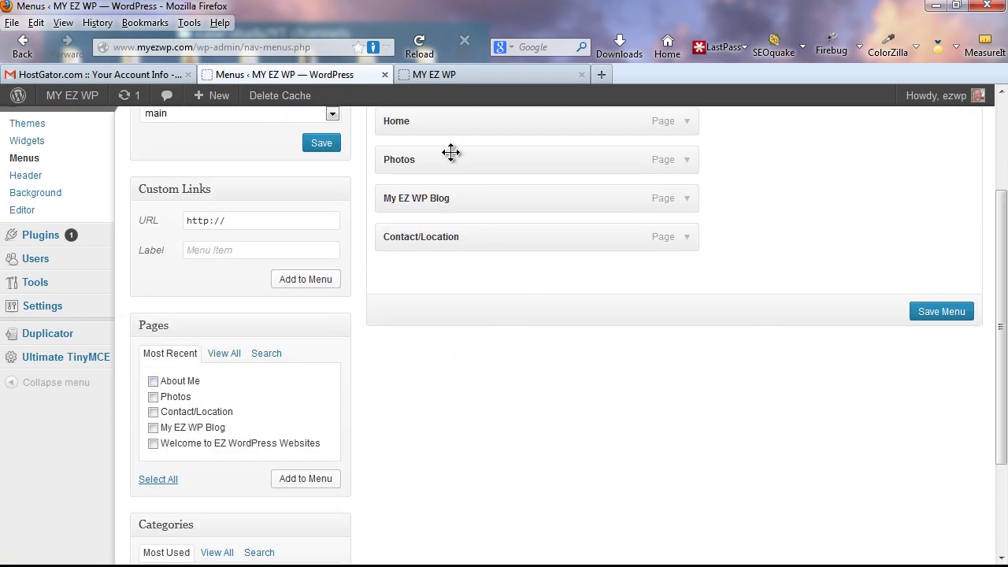
pyautogui.scroll(3, 259, 158)
pyautogui.click(70, 197)
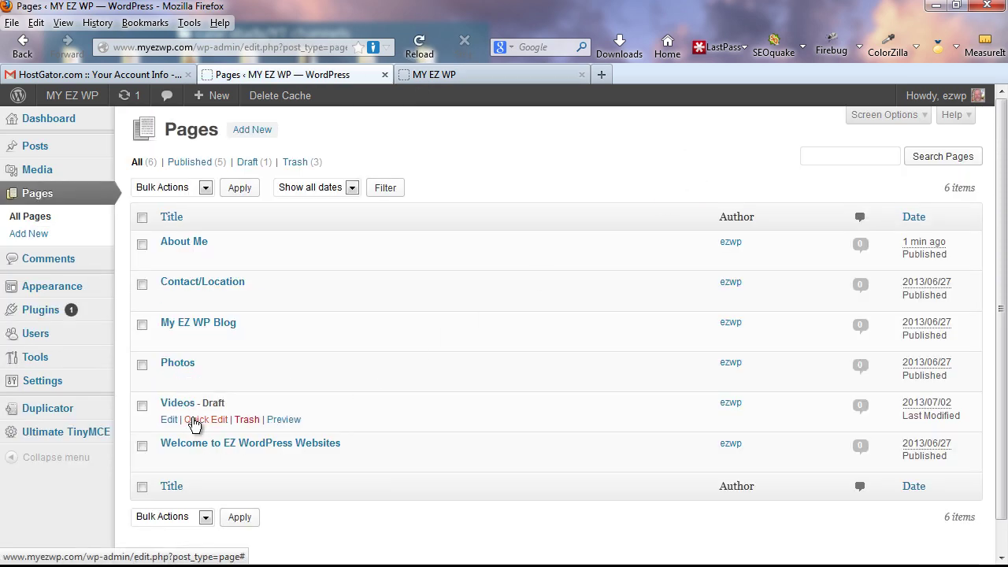
pyautogui.click(181, 404)
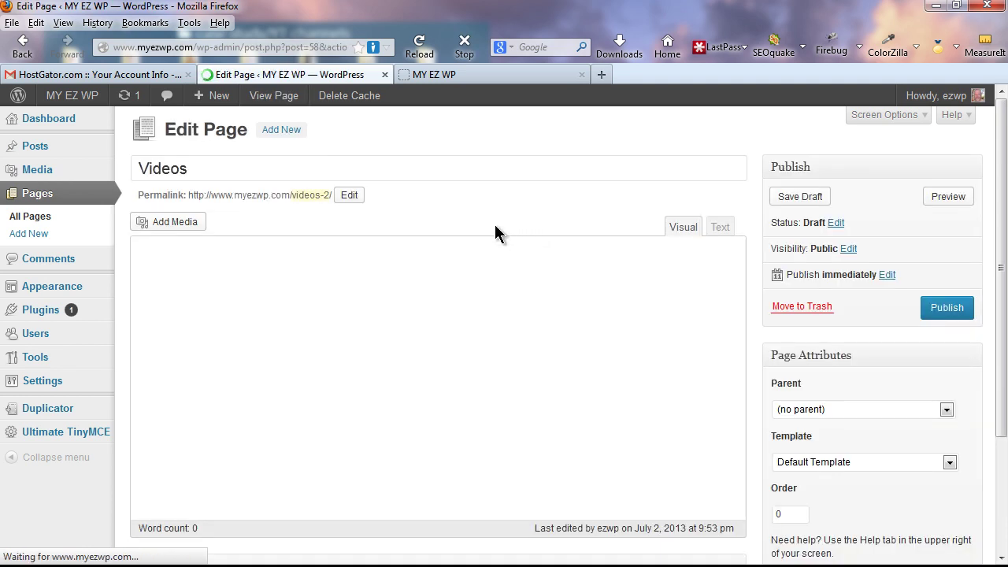
pyautogui.click(945, 308)
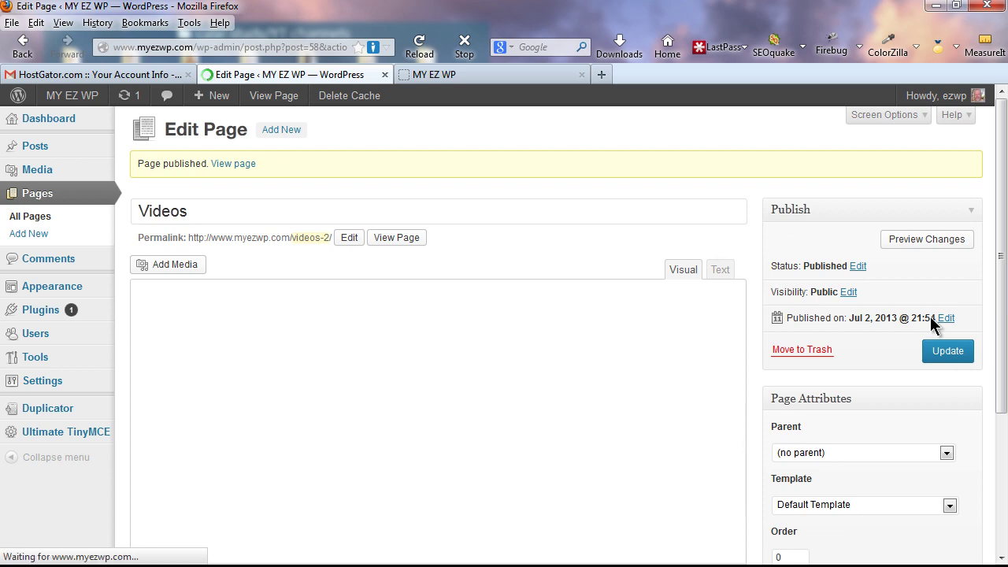
# - Add the Videos and About Me pages to the main menu
pyautogui.moveTo(26, 286)
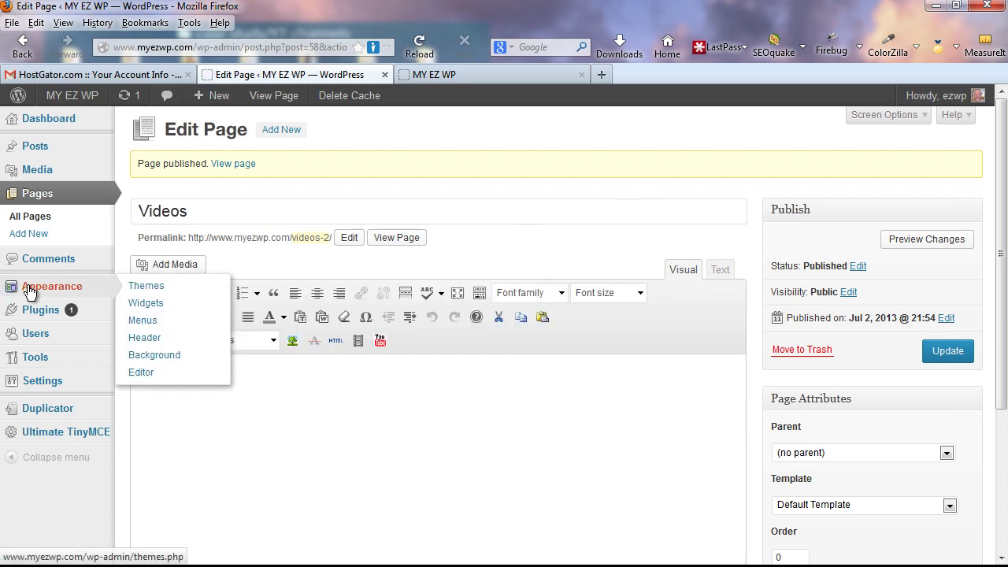
pyautogui.click(138, 323)
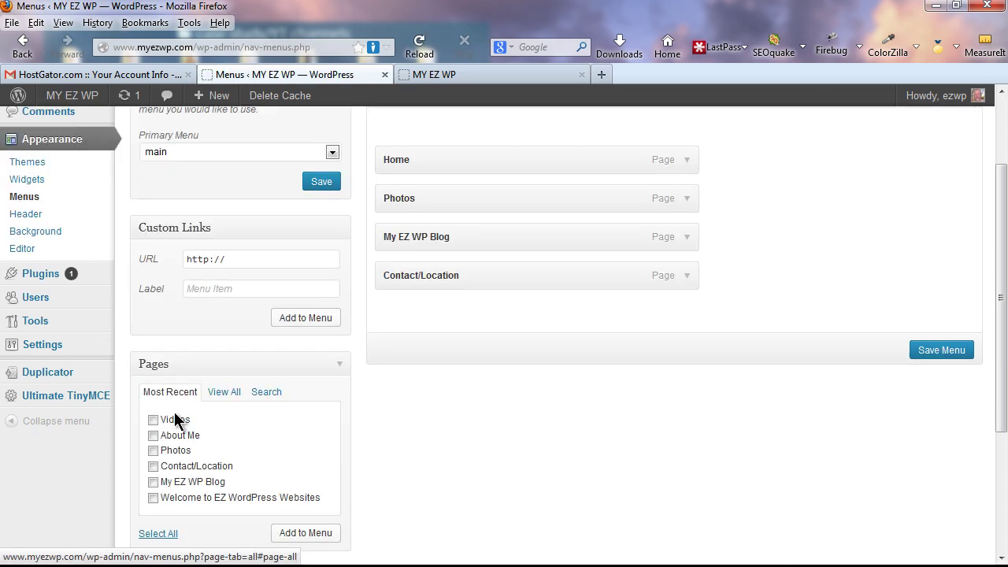
pyautogui.click(152, 420)
pyautogui.click(153, 435)
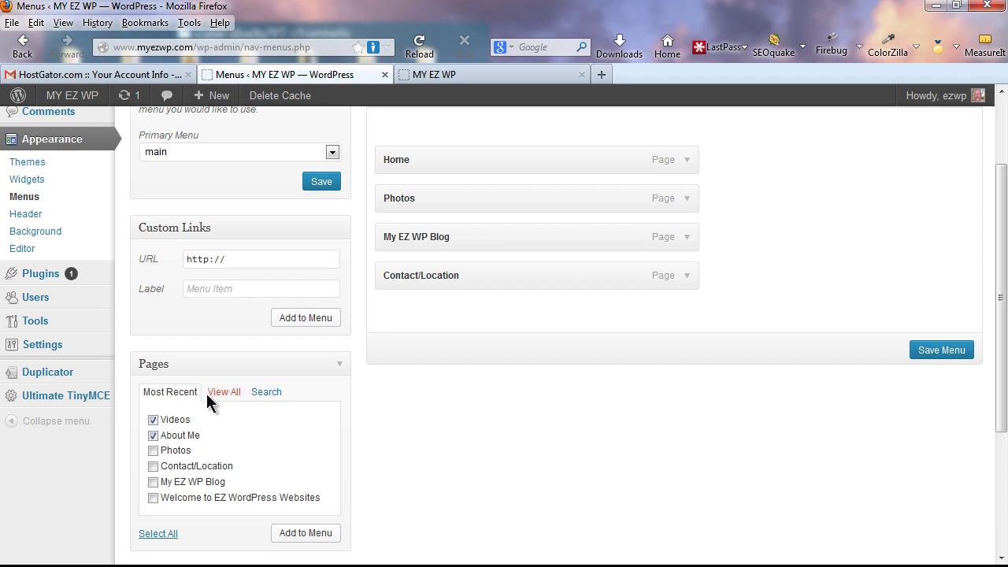
pyautogui.click(308, 533)
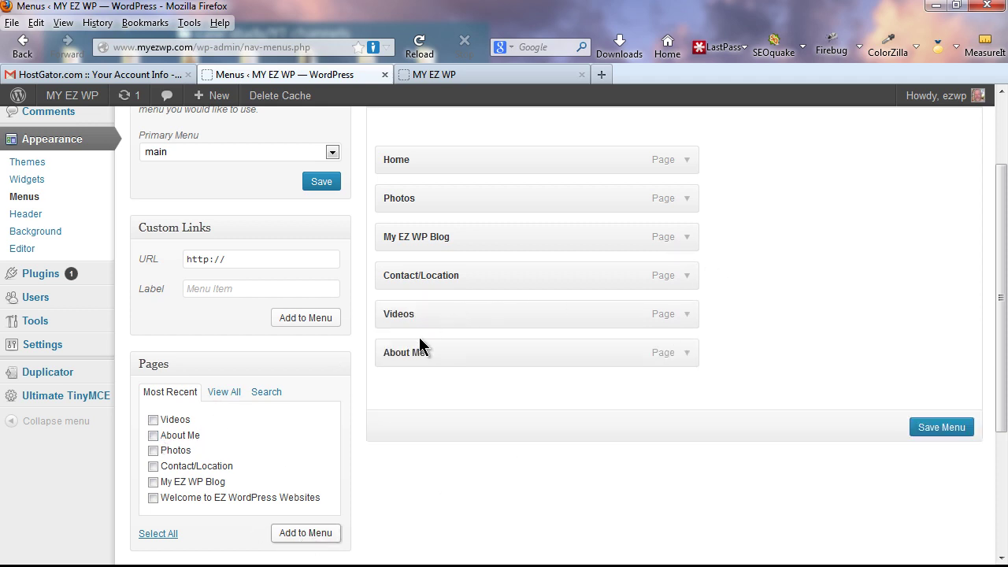
# - Place About Me after Home and Videos between Photos and My EZ WP Blog, then save
pyautogui.moveTo(425, 352); pyautogui.dragTo(423, 189)
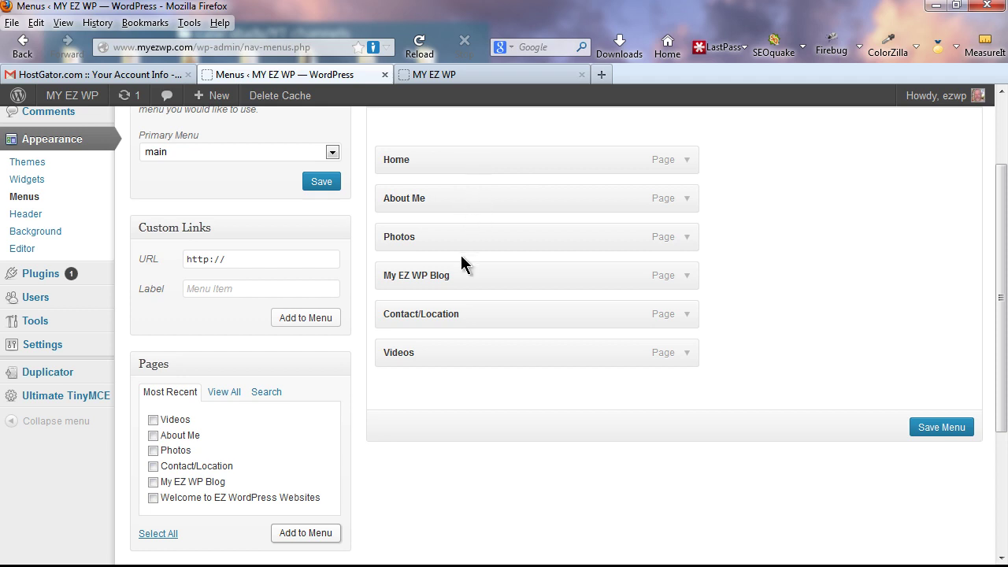
pyautogui.moveTo(427, 359); pyautogui.dragTo(427, 278)
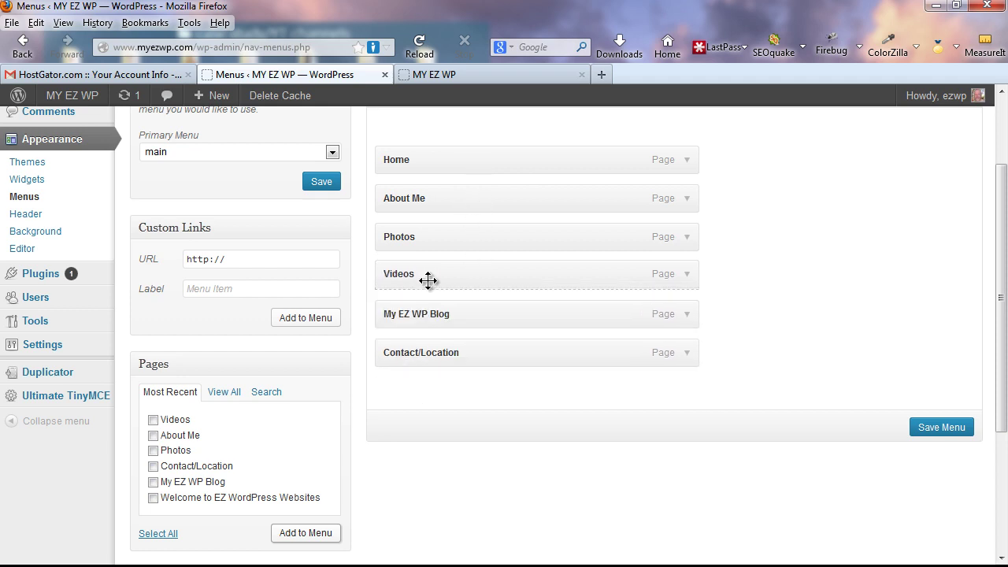
pyautogui.click(933, 433)
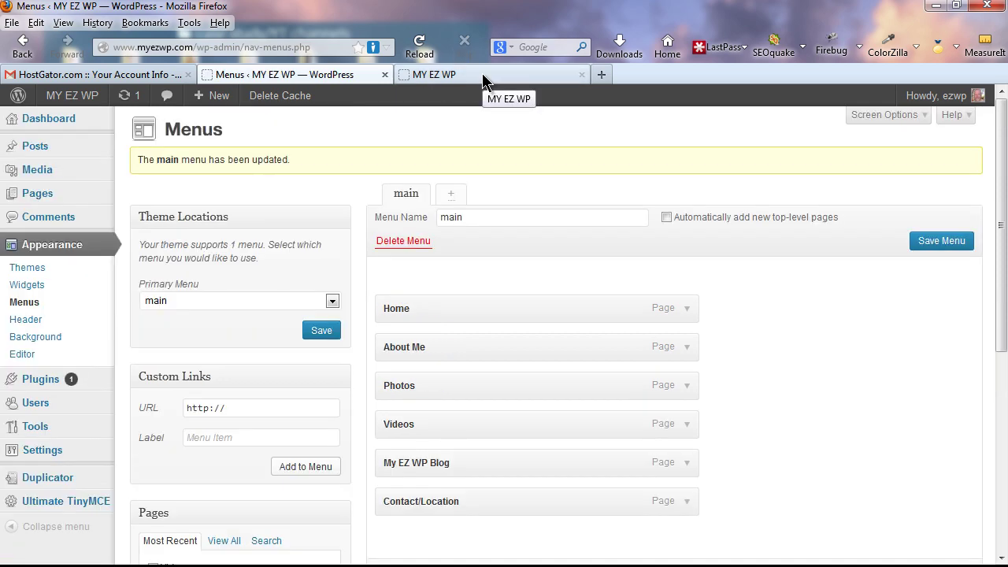
pyautogui.click(482, 79)
pyautogui.rightClick(482, 78)
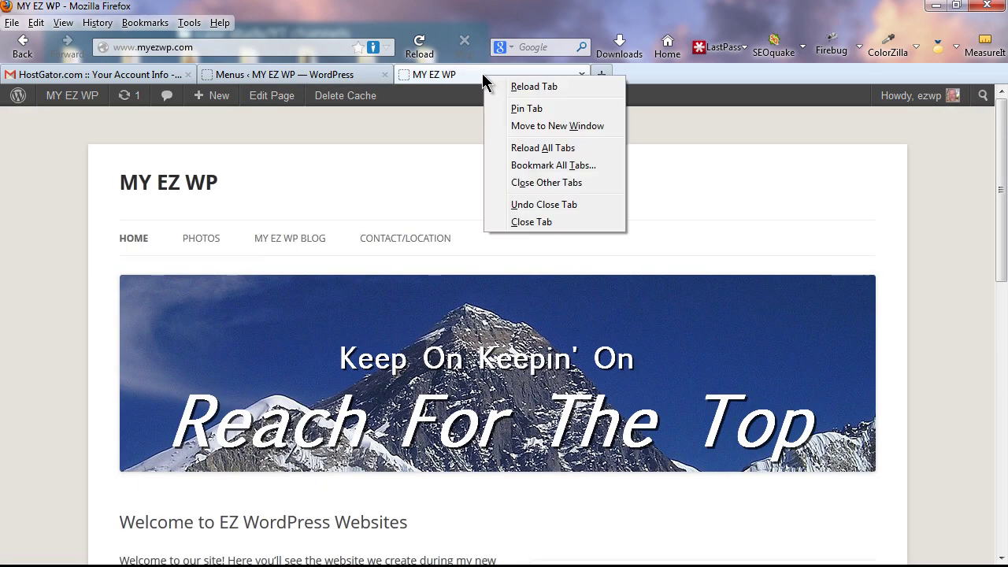
pyautogui.click(519, 88)
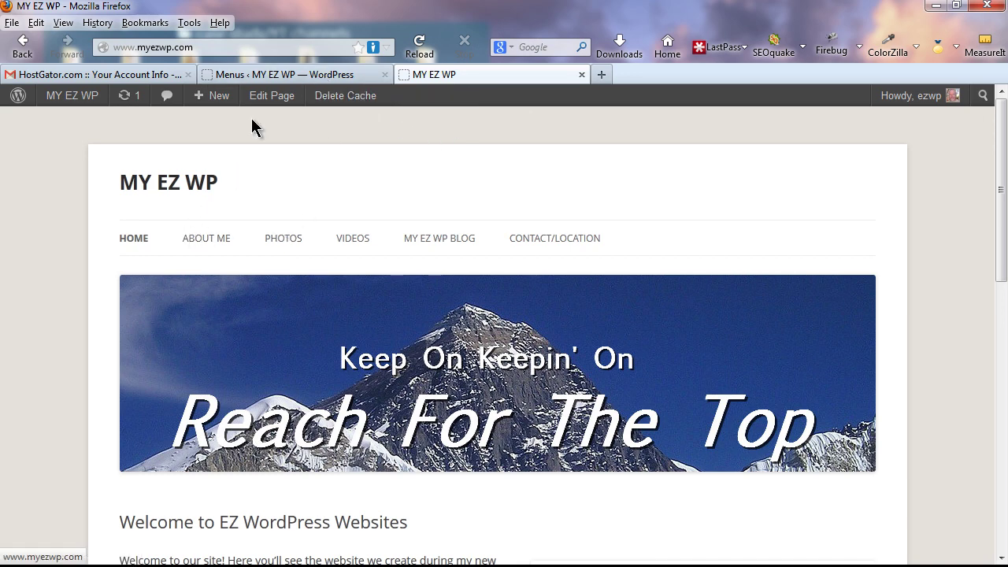
pyautogui.click(270, 77)
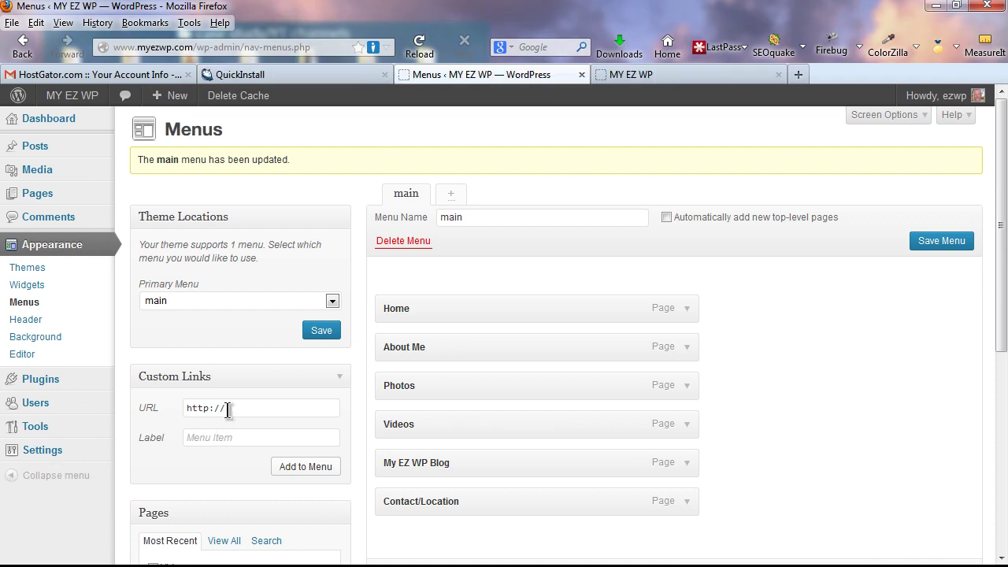
pyautogui.click(228, 407)
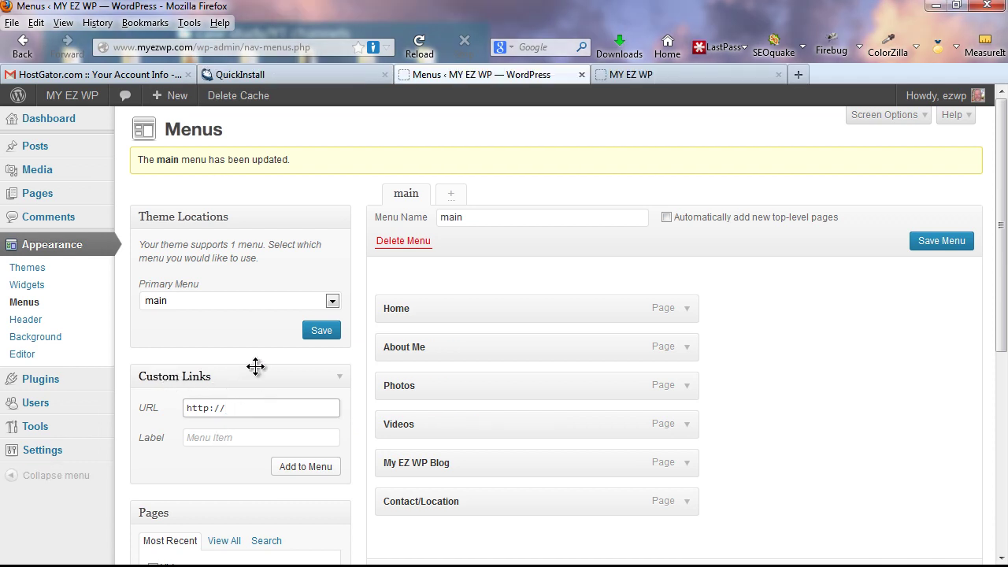
pyautogui.write('word')
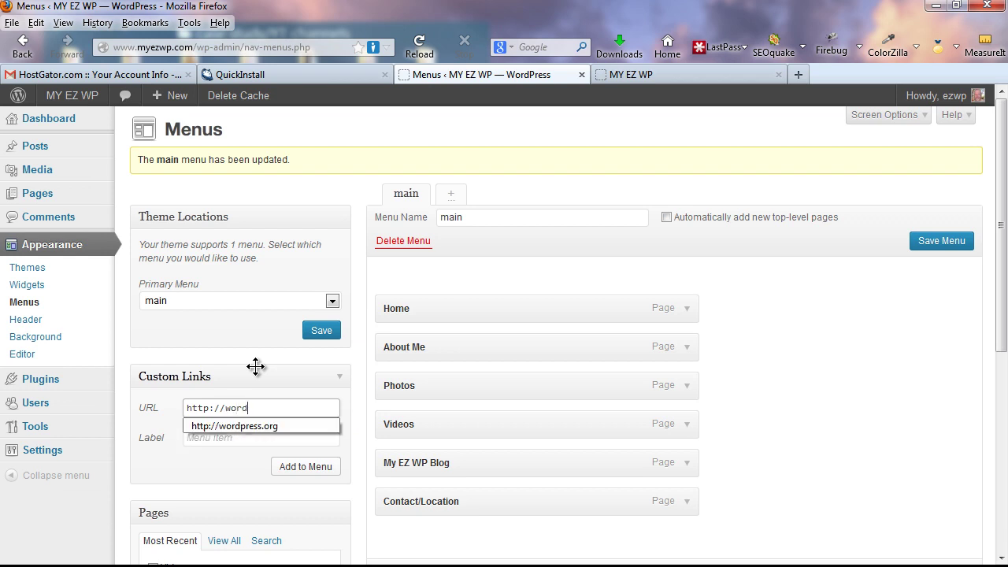
pyautogui.click(257, 431)
pyautogui.click(209, 439)
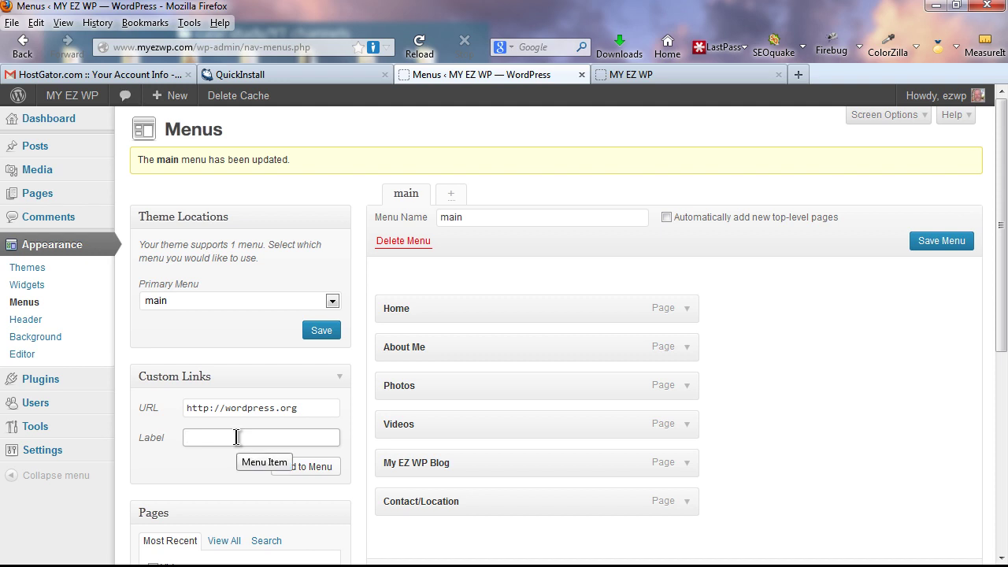
pyautogui.write('W')
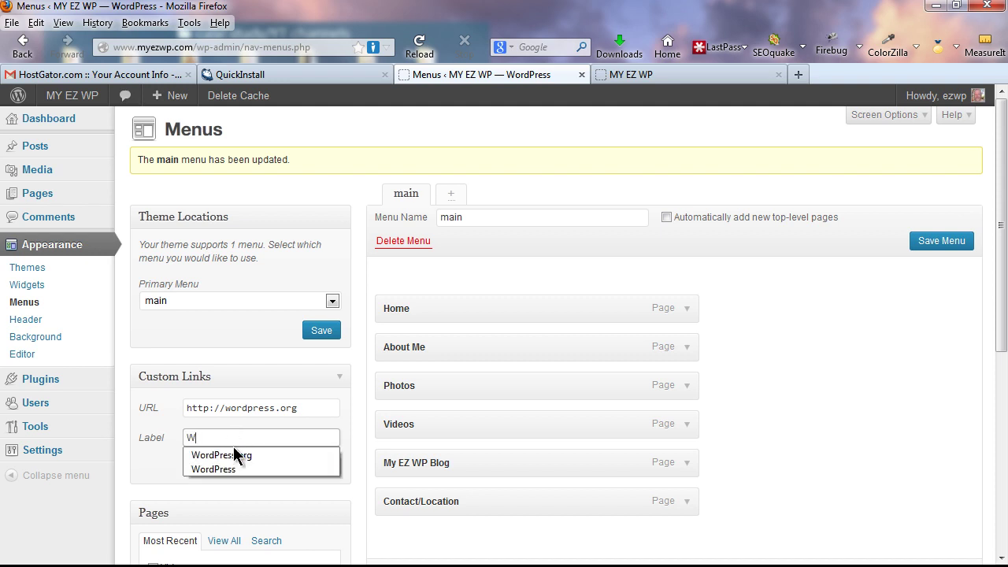
pyautogui.click(235, 455)
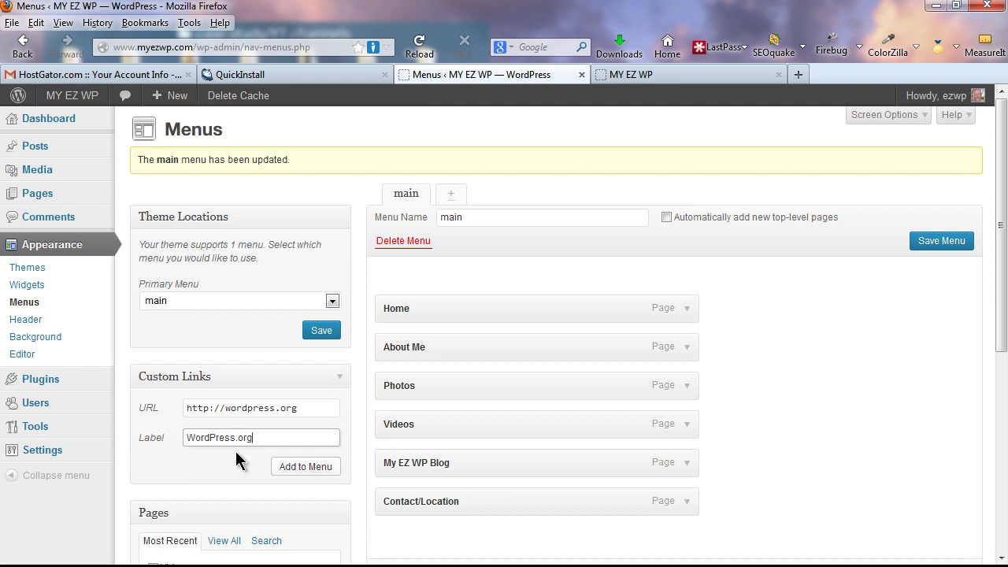
pyautogui.click(305, 466)
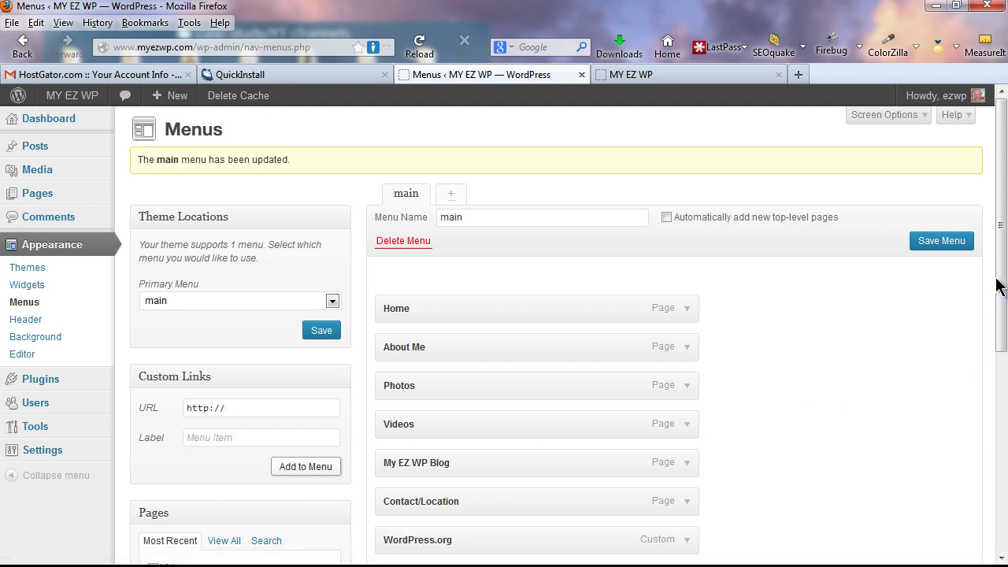
# - Nest the WordPress.org item under My EZ WP Blog and save the menu
pyautogui.scroll(-1, 1001, 275)
pyautogui.scroll(-3, 1006, 269)
pyautogui.moveTo(425, 420); pyautogui.dragTo(449, 384)
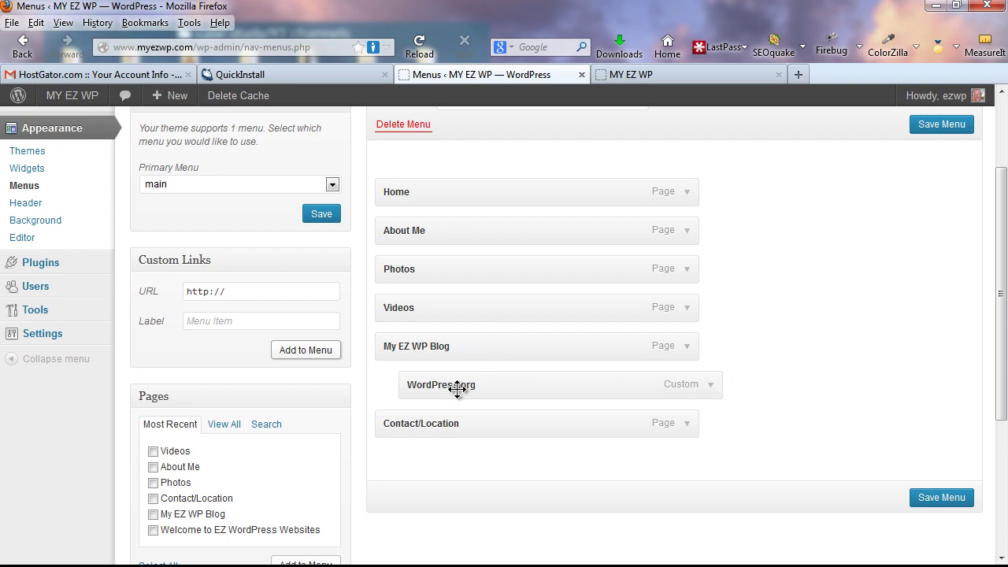
pyautogui.moveTo(459, 387)
pyautogui.mouseDown()
pyautogui.moveTo(446, 379)
pyautogui.moveTo(473, 382)
pyautogui.mouseUp()
pyautogui.click(960, 500)
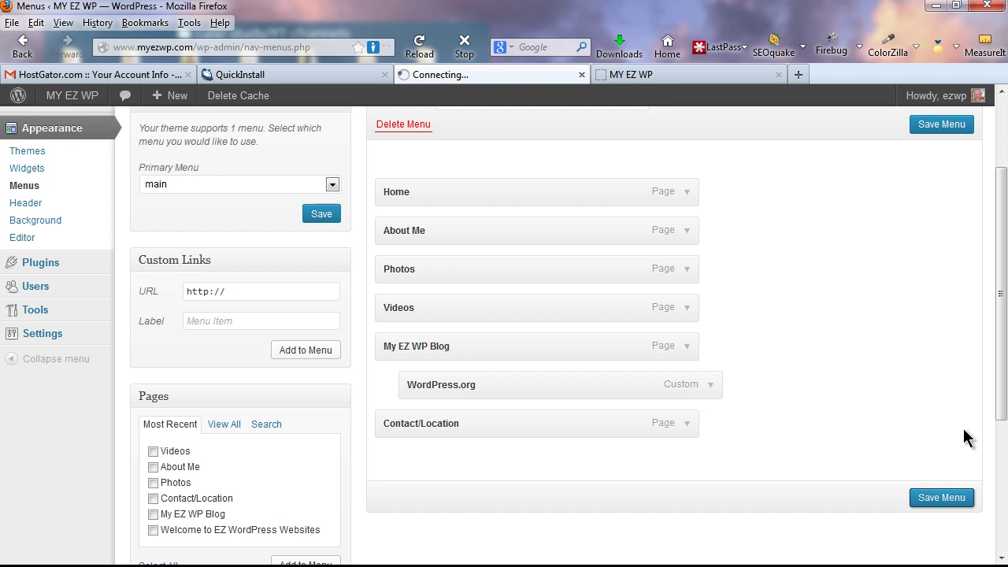
pyautogui.click(658, 72)
pyautogui.rightClick(660, 75)
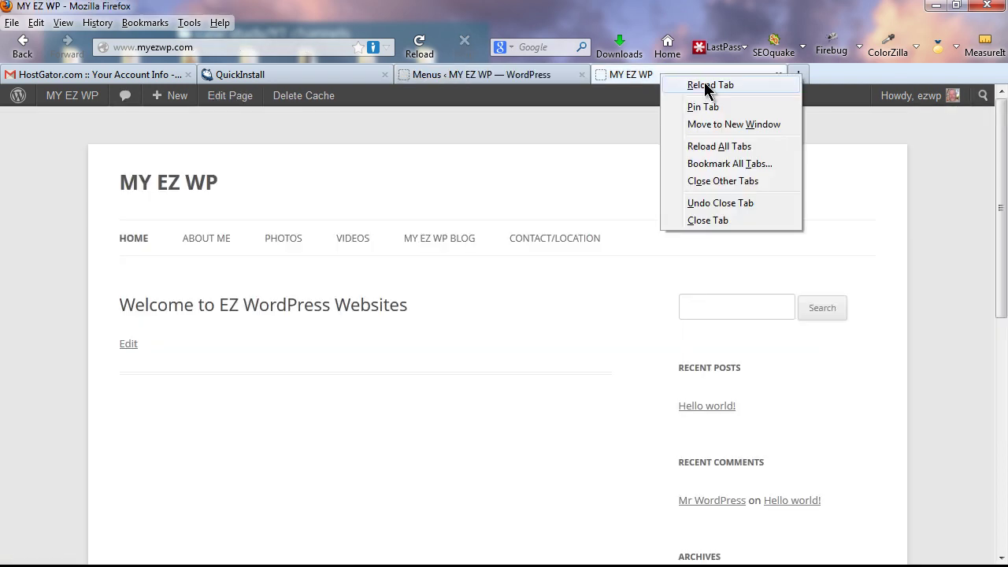
pyautogui.click(704, 84)
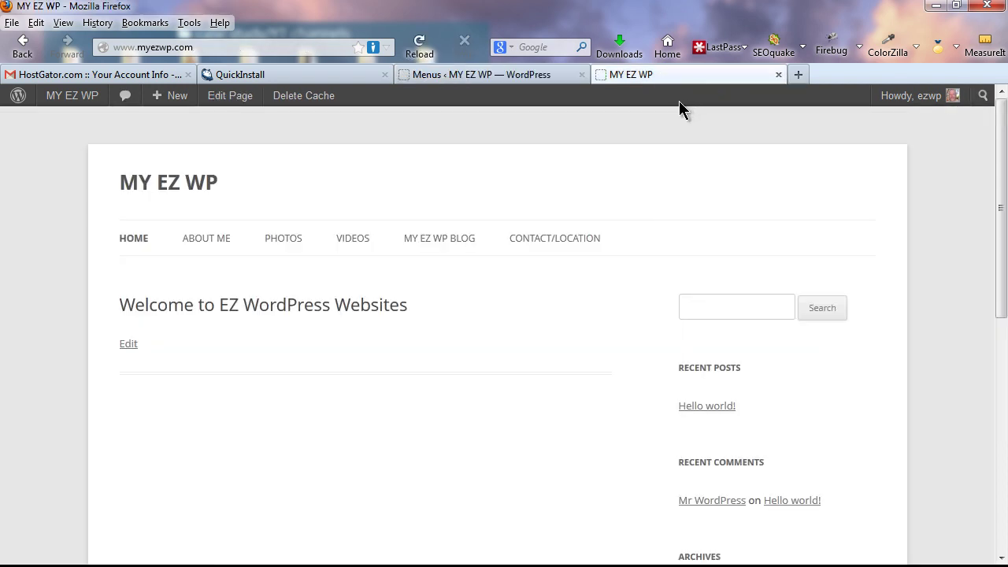
pyautogui.moveTo(465, 248)
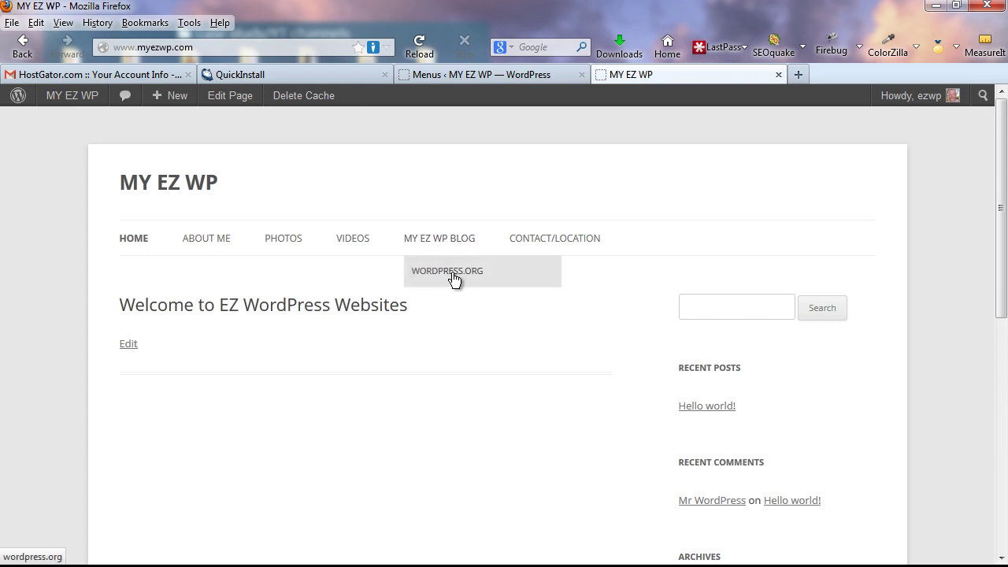
pyautogui.click(450, 273)
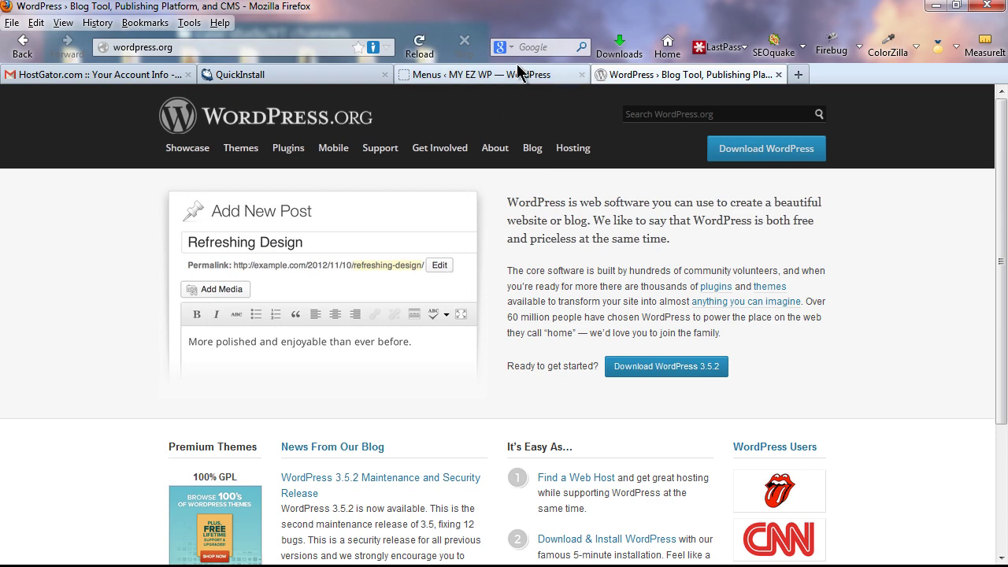
pyautogui.click(21, 43)
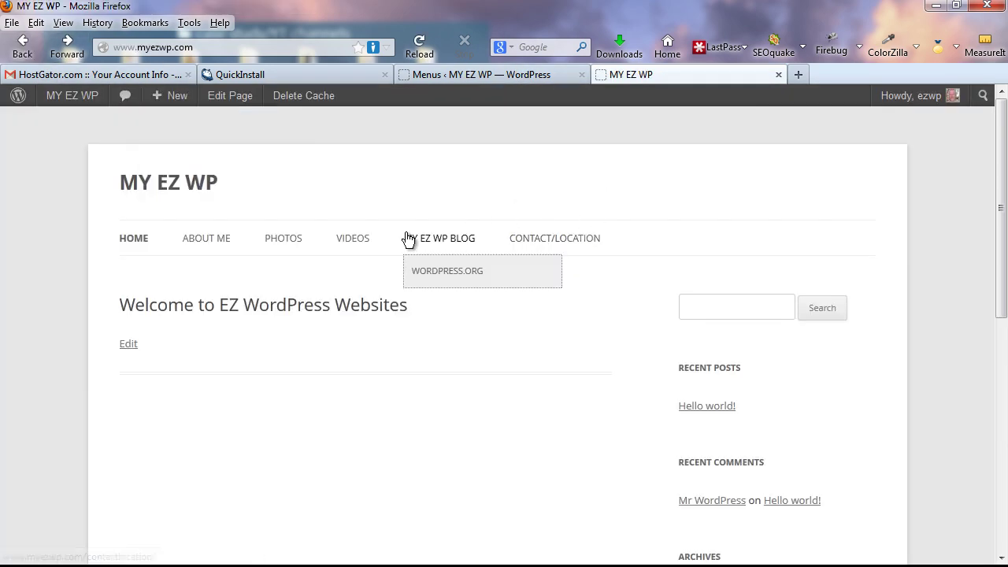
pyautogui.click(504, 75)
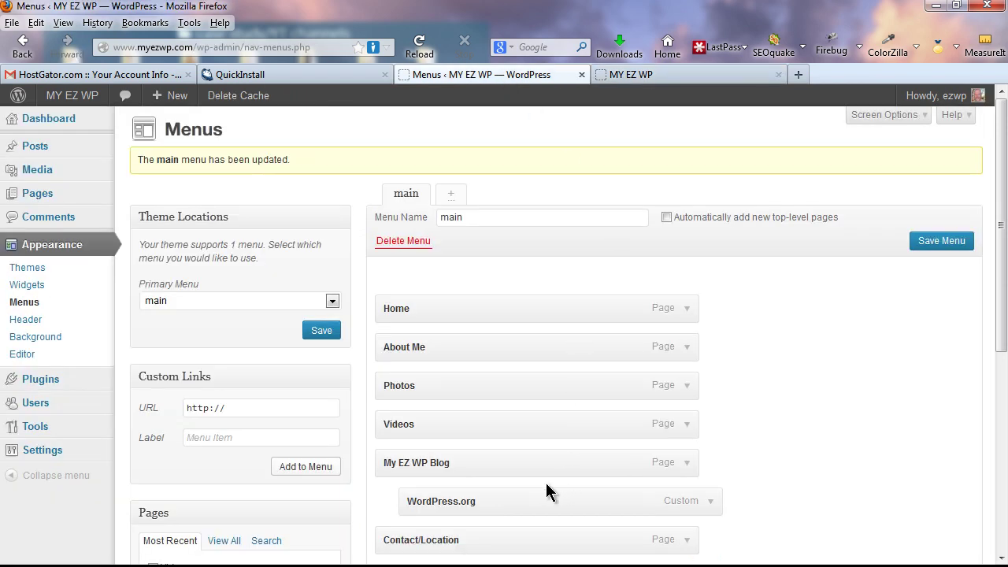
# - Move WordPress.org to top level between Videos and My EZ WP Blog
pyautogui.moveTo(522, 503); pyautogui.dragTo(495, 467)
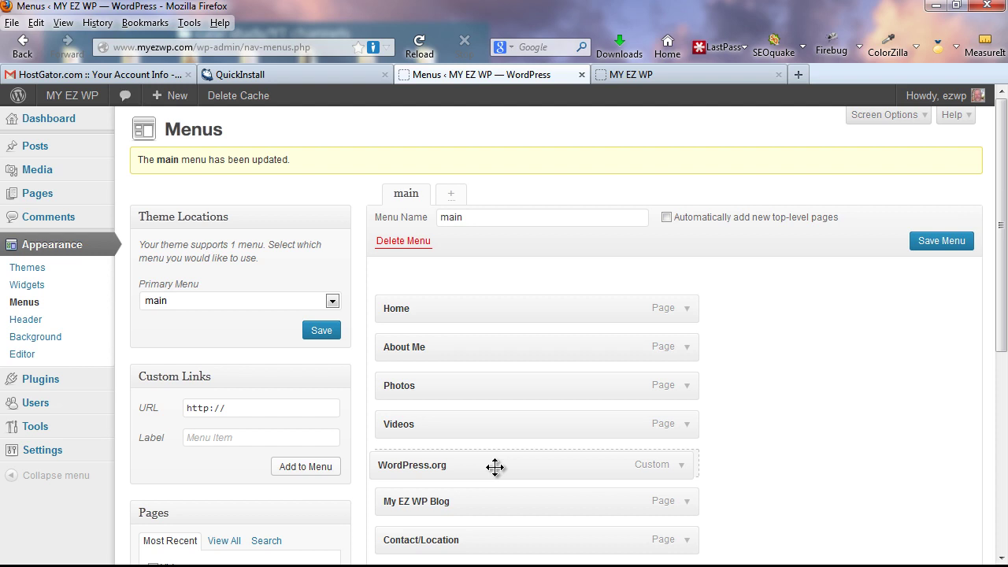
pyautogui.moveTo(495, 467); pyautogui.dragTo(501, 459)
pyautogui.scroll(-1, 502, 459)
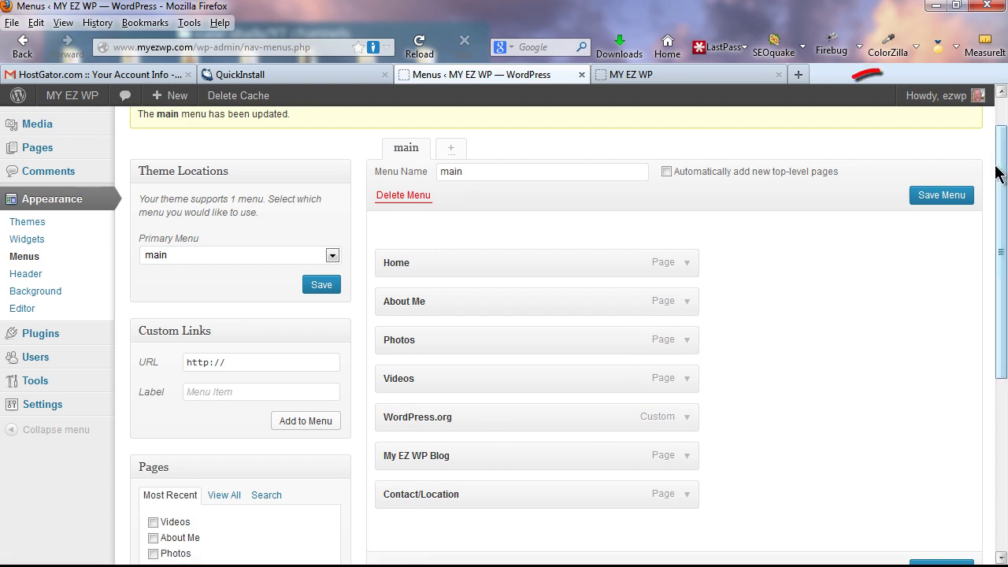
pyautogui.scroll(1, 1000, 188)
# - Enable Link Target in Screen Options and set WordPress.org to open in a new window/tab
pyautogui.click(922, 115)
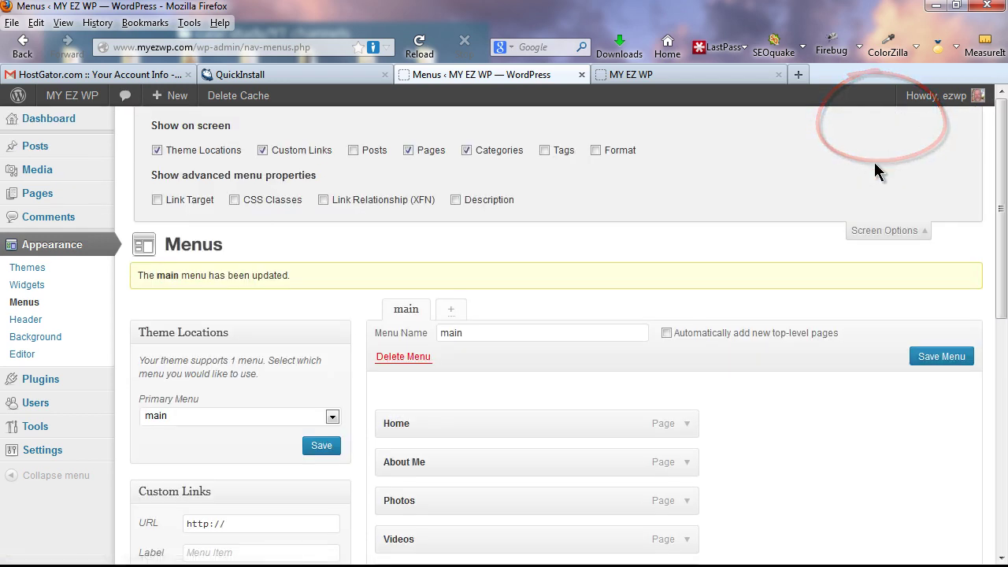
pyautogui.click(156, 200)
pyautogui.moveTo(997, 175); pyautogui.dragTo(996, 335)
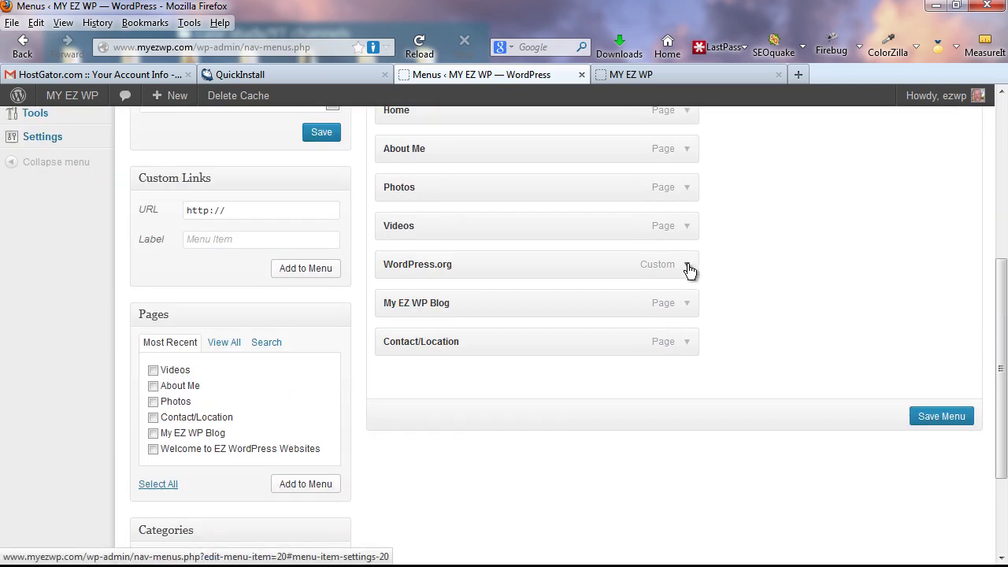
pyautogui.click(686, 265)
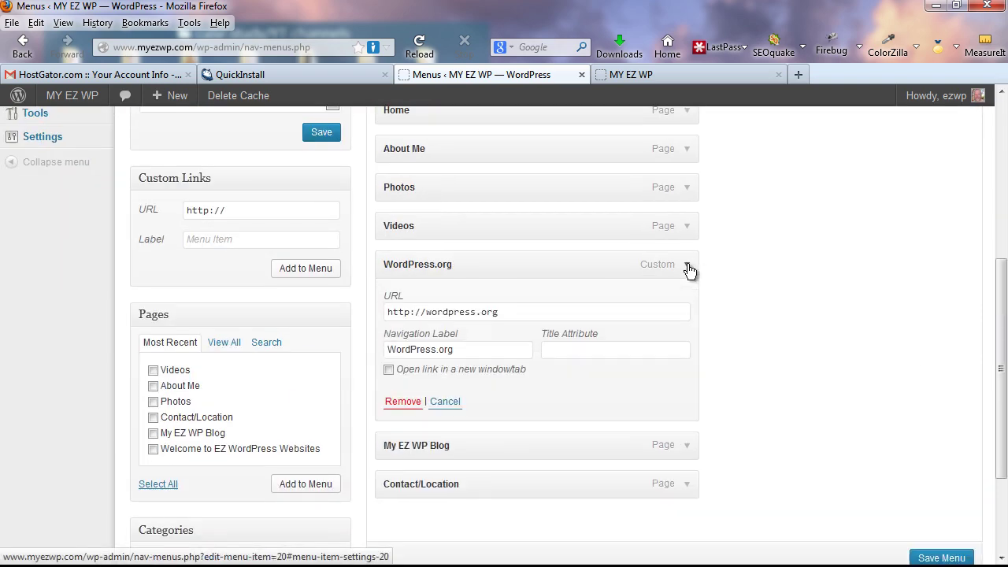
pyautogui.click(388, 370)
# - Save the menu and reload the live site to show the WORDPRESS.ORG item
pyautogui.click(931, 558)
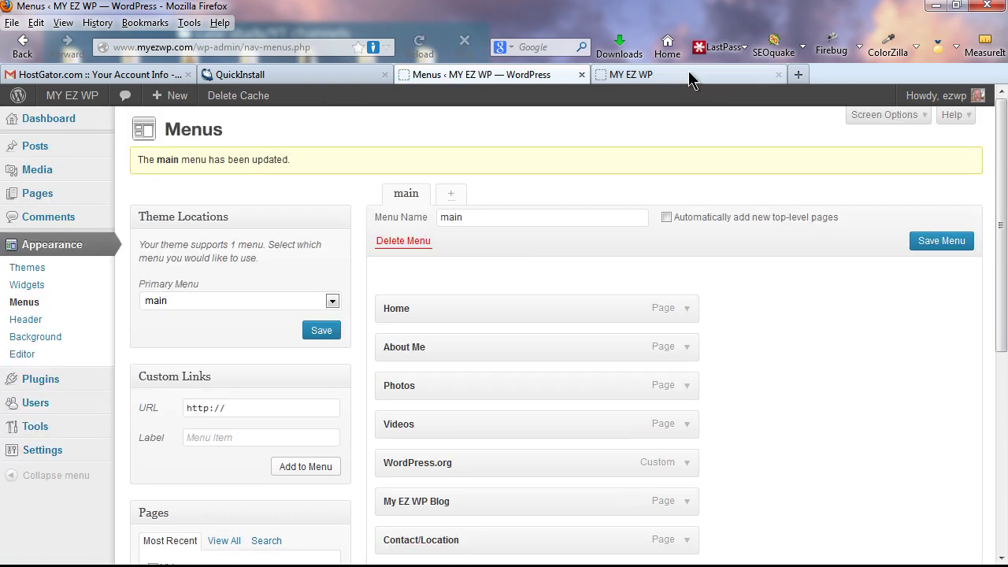
pyautogui.click(688, 71)
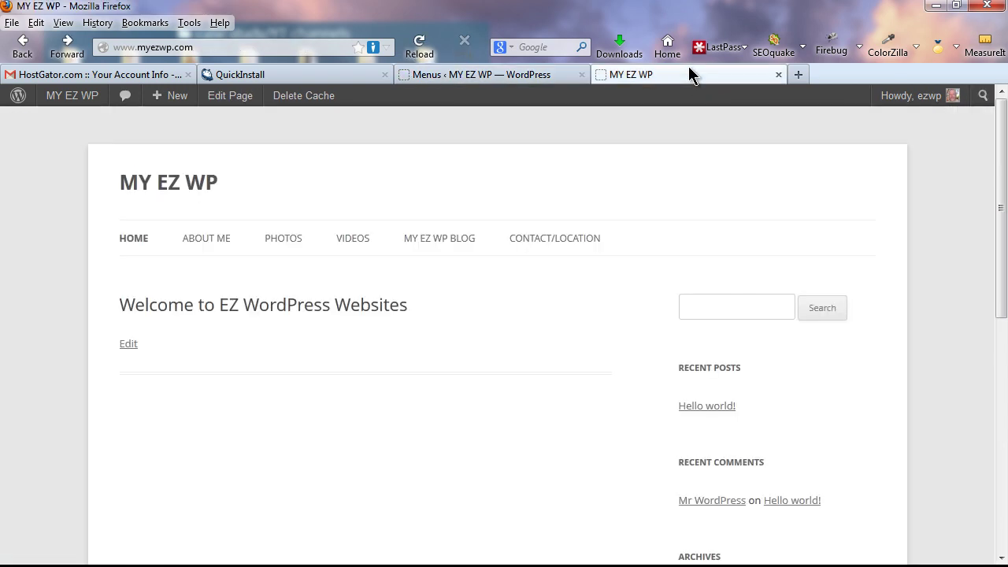
pyautogui.rightClick(690, 68)
pyautogui.click(738, 80)
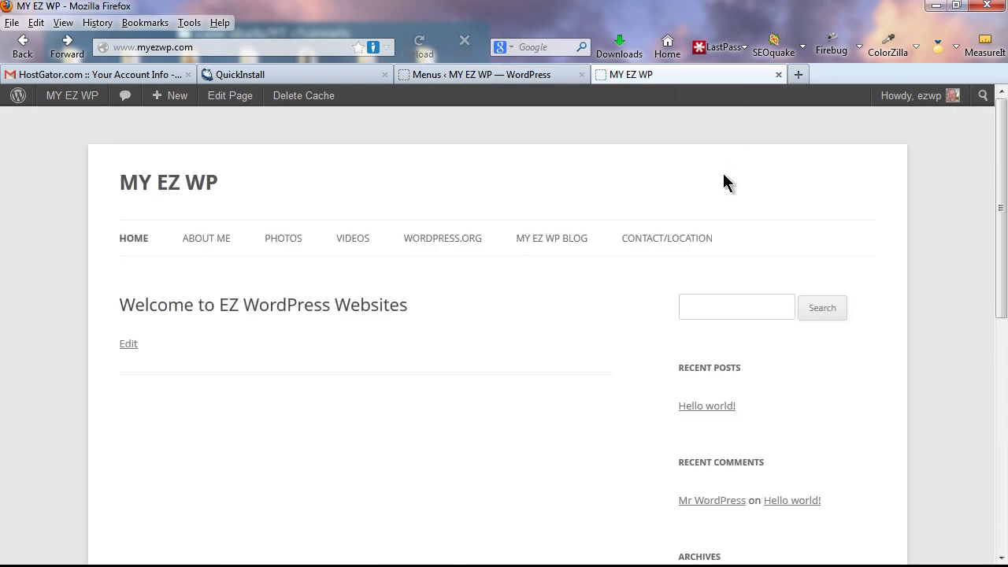
# - Test the WORDPRESS.ORG link, close the wordpress.org tab, and scroll the live site
pyautogui.click(440, 244)
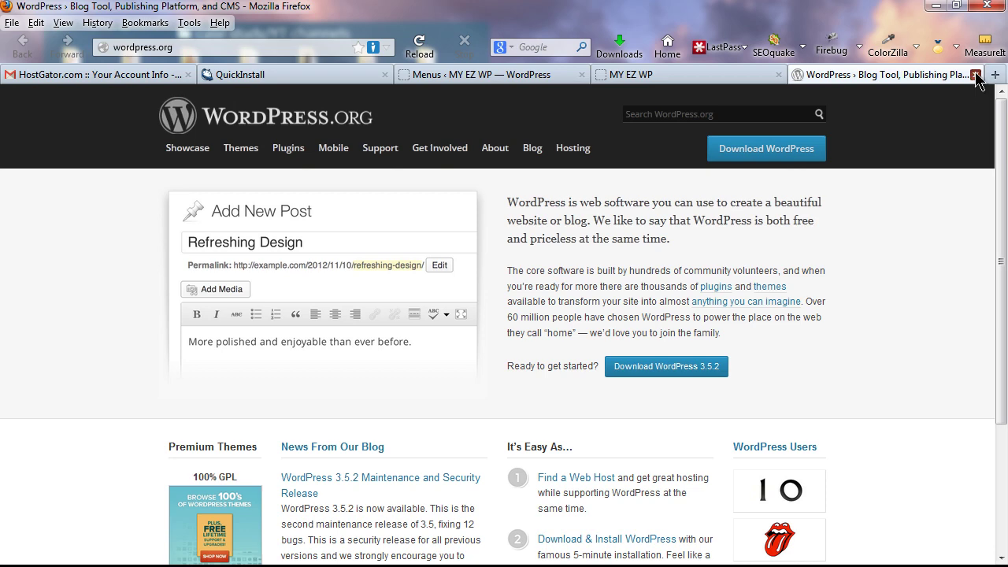
pyautogui.click(975, 74)
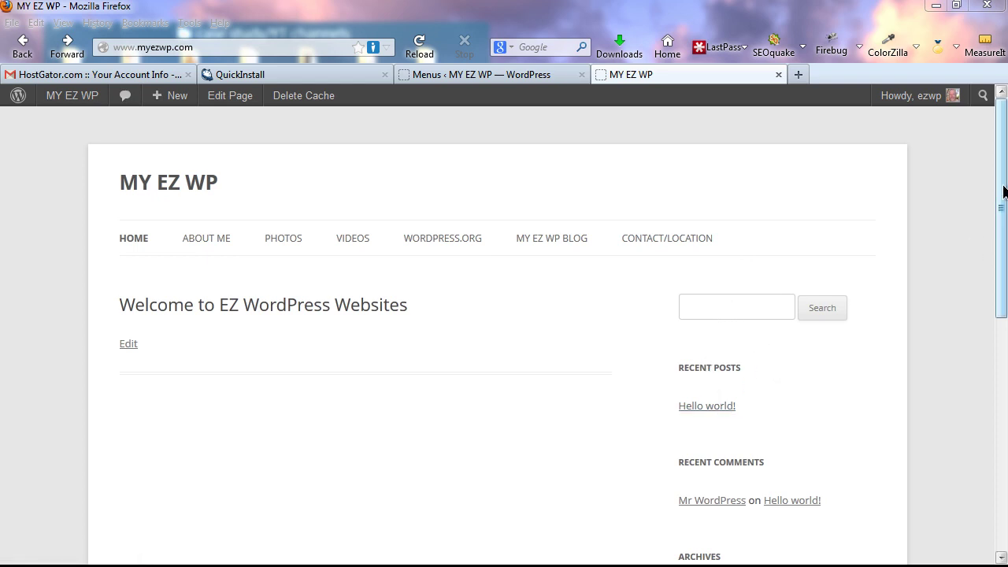
pyautogui.scroll(-4, 703, 201)
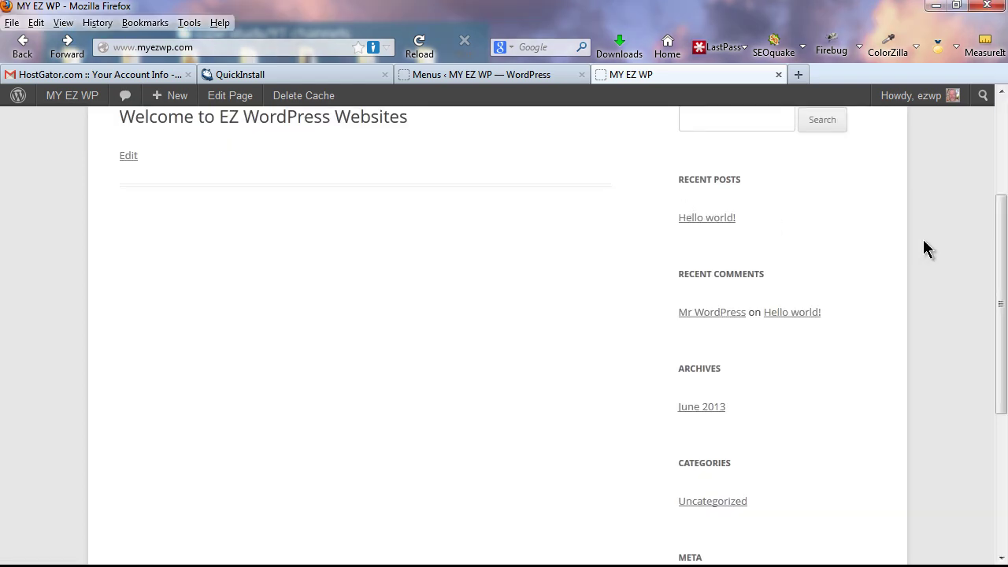
pyautogui.moveTo(1003, 250); pyautogui.dragTo(983, 150)
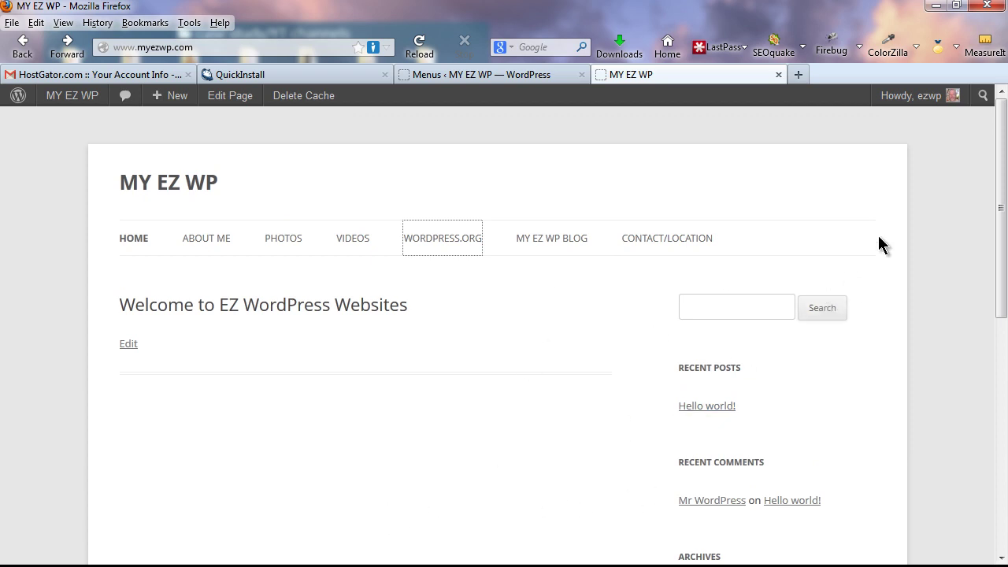
# - Open the Welcome to EZ WordPress Websites page for editing, comparing it with the live front page
pyautogui.click(479, 75)
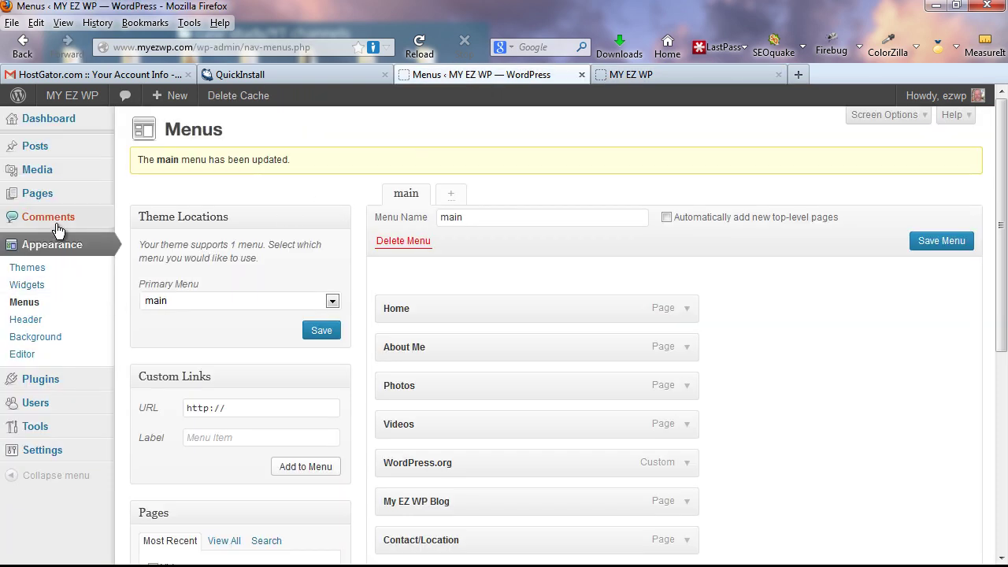
pyautogui.click(34, 195)
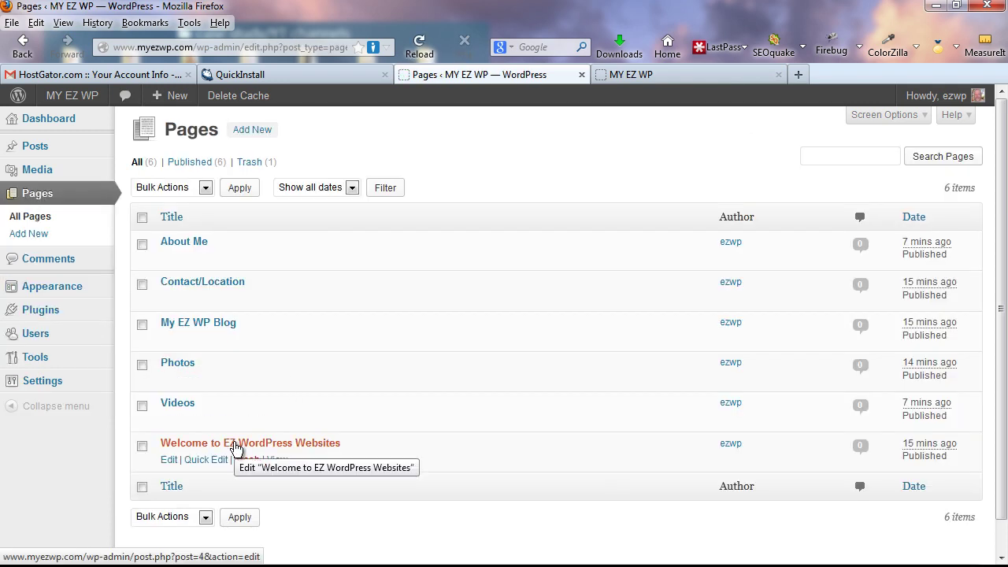
pyautogui.click(237, 445)
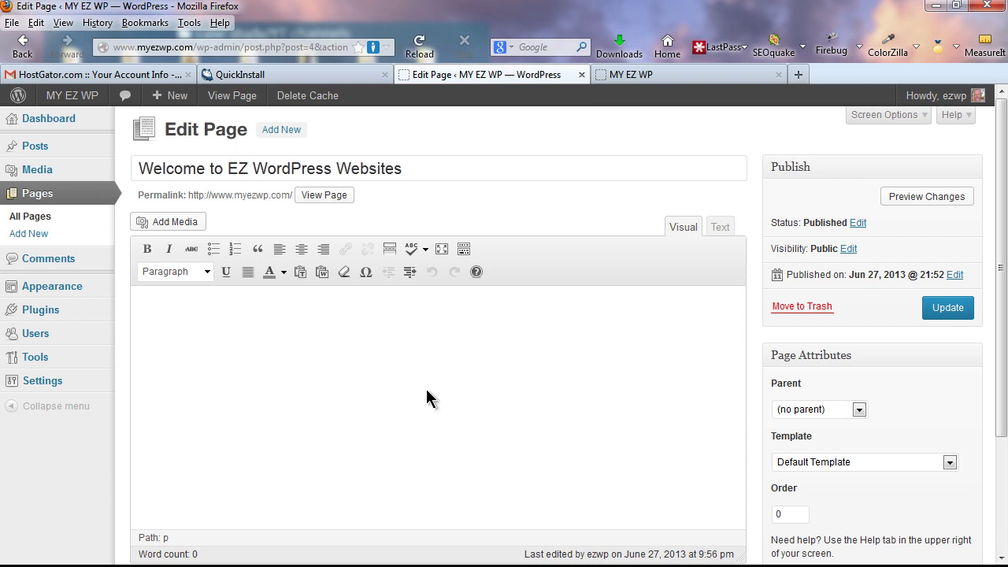
pyautogui.scroll(-3, 907, 237)
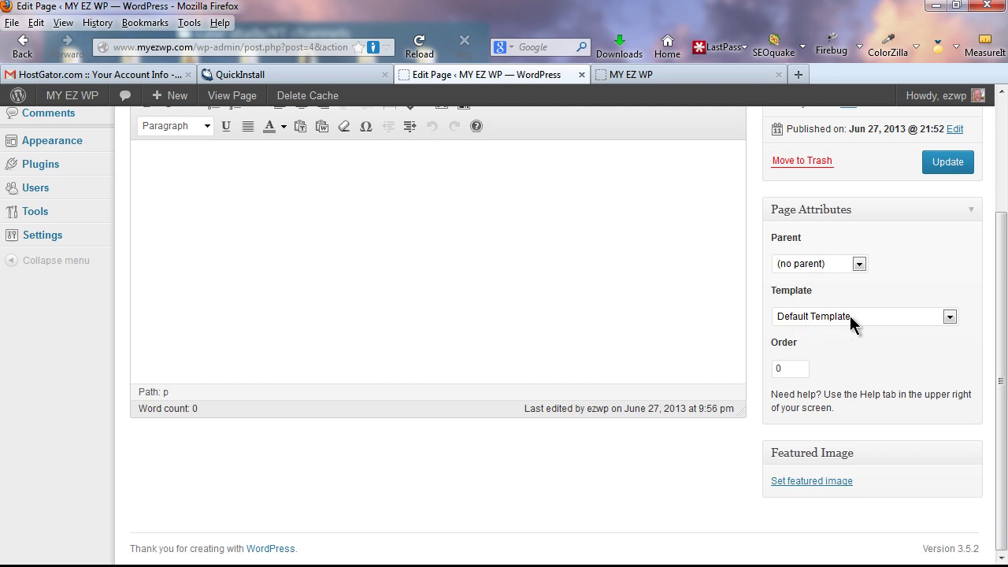
pyautogui.click(698, 74)
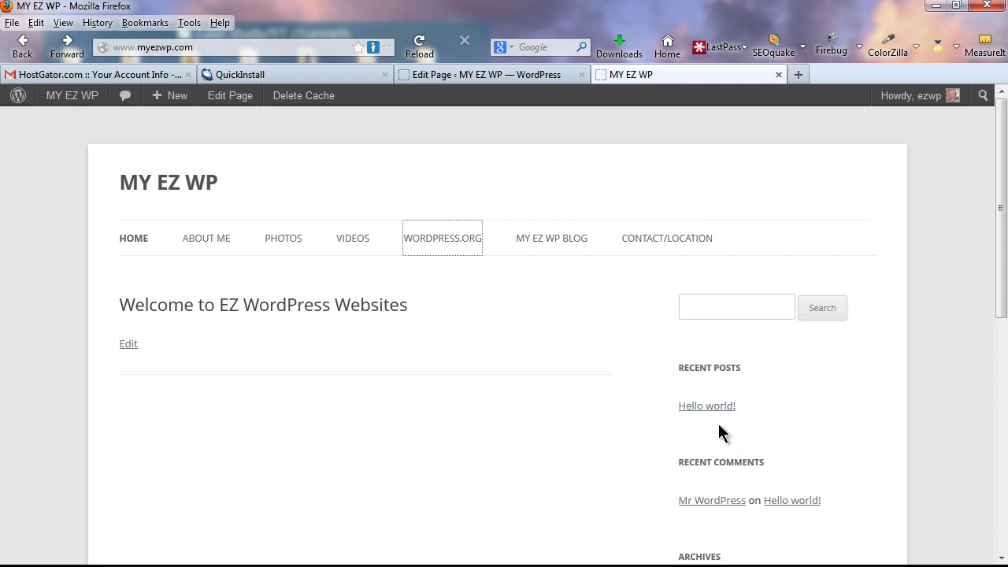
pyautogui.click(507, 74)
# - Set the page template to Front Page Template and update the page
pyautogui.click(949, 316)
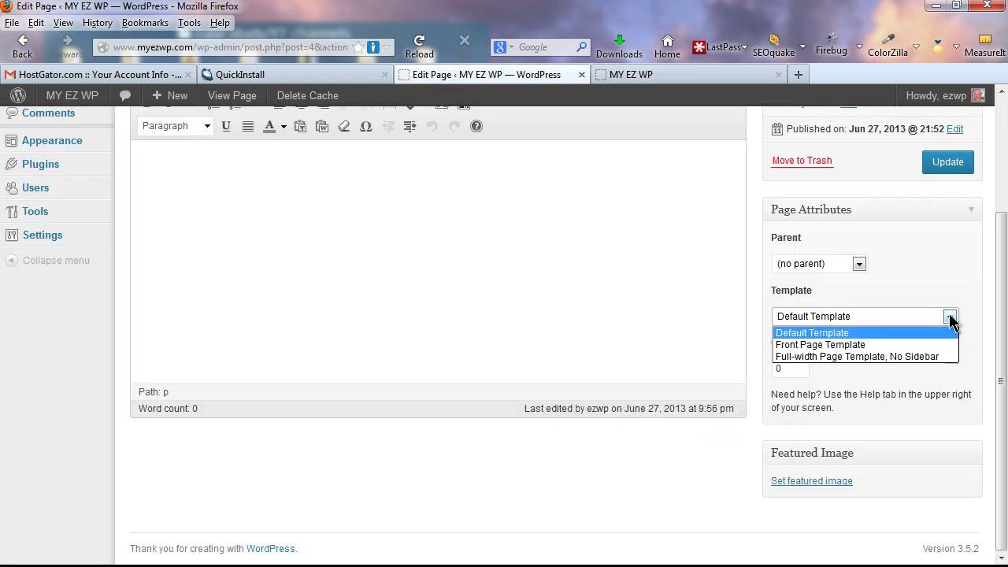
pyautogui.click(849, 350)
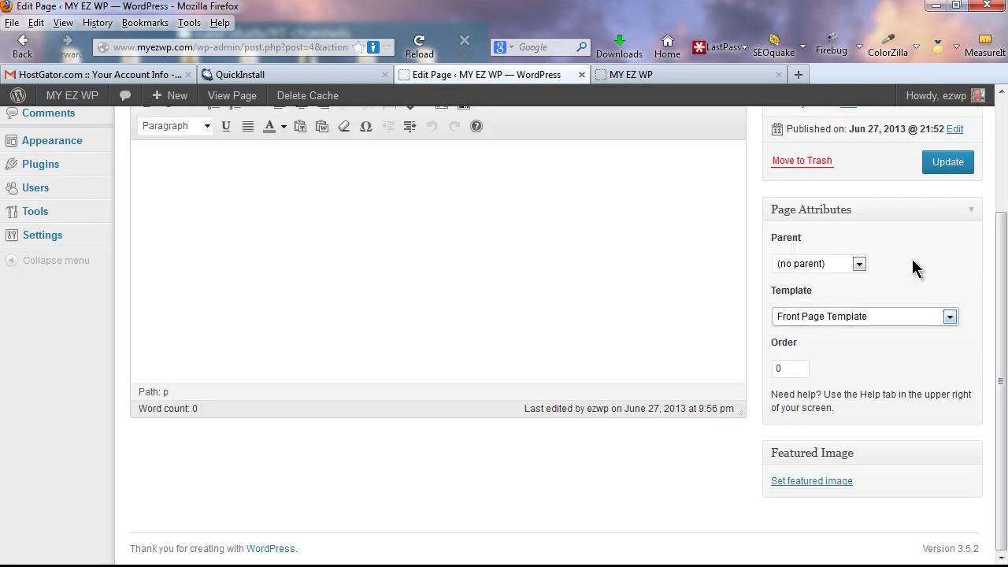
pyautogui.click(955, 167)
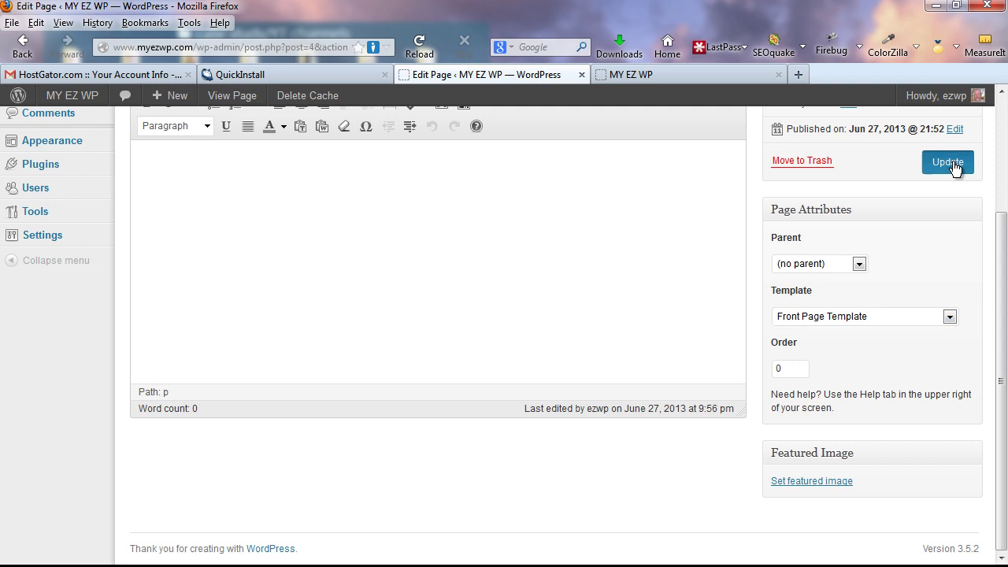
pyautogui.click(669, 81)
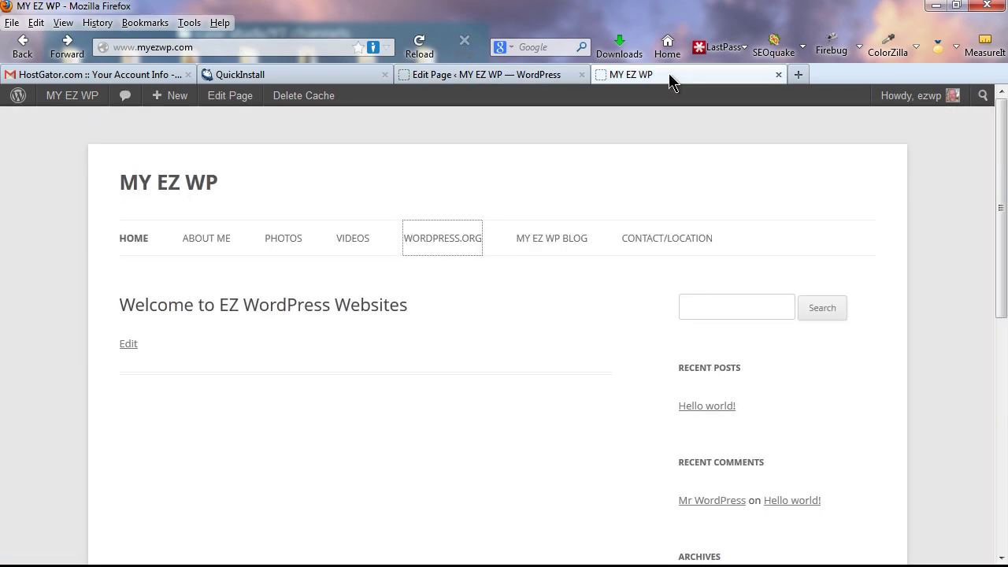
# - Reload the live home page to see the sidebar-free layout, then return to the Welcome page editor
pyautogui.rightClick(692, 80)
pyautogui.click(719, 84)
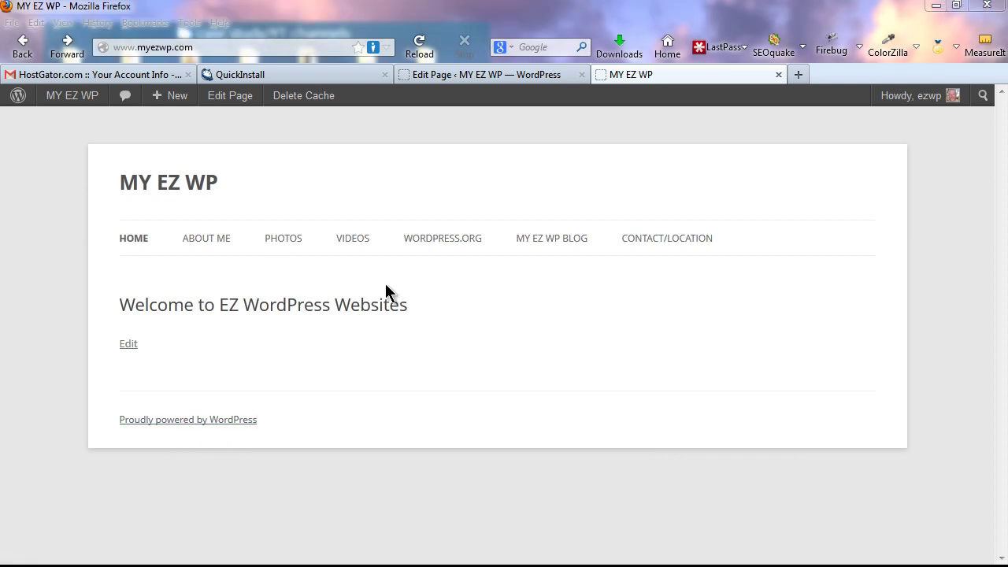
pyautogui.click(463, 75)
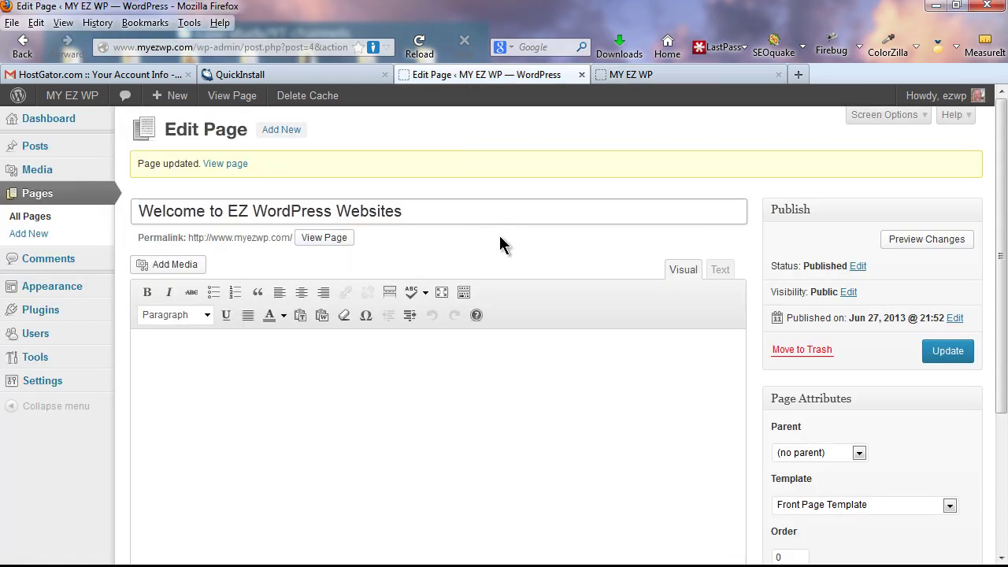
# - In Text mode, try the b quicktag on a sample word, then delete it
pyautogui.scroll(-1, 649, 221)
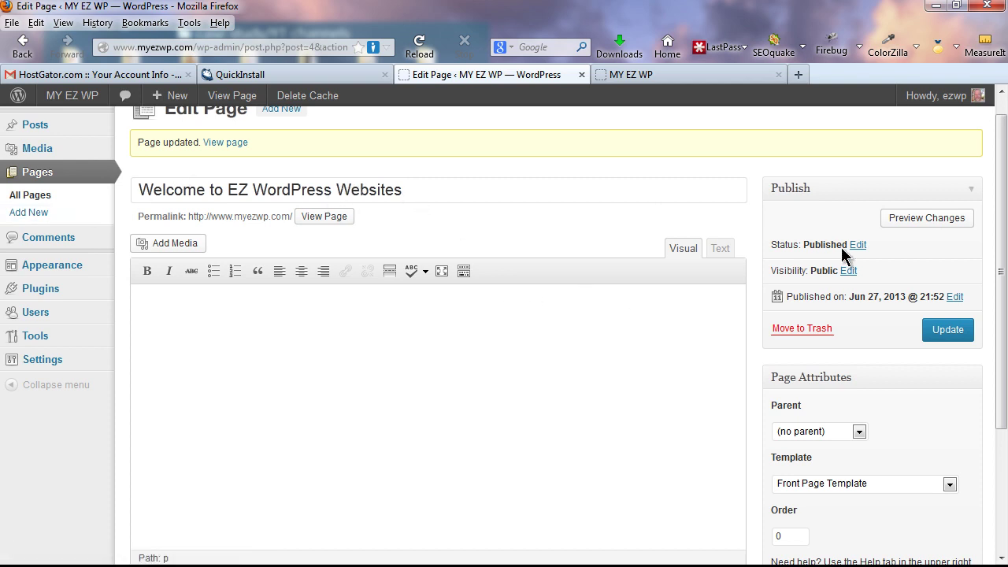
pyautogui.click(724, 255)
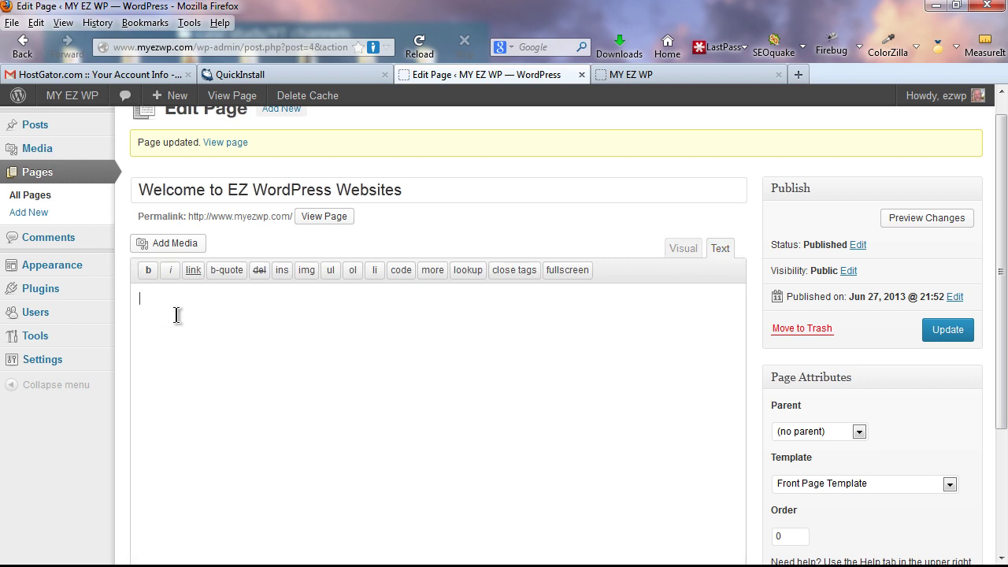
pyautogui.click(147, 271)
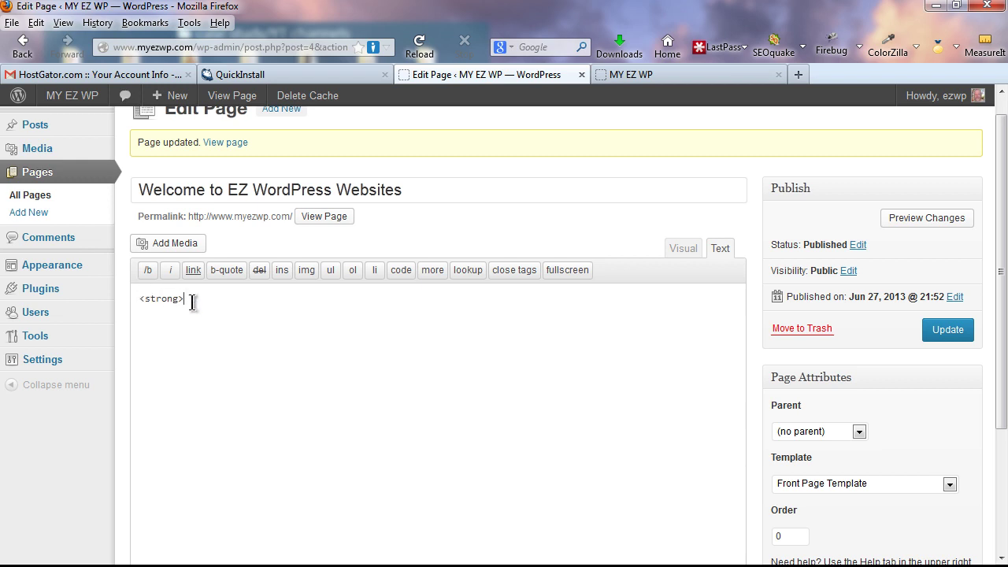
pyautogui.hotkey('ctrl', 'a')
pyautogui.write('w')
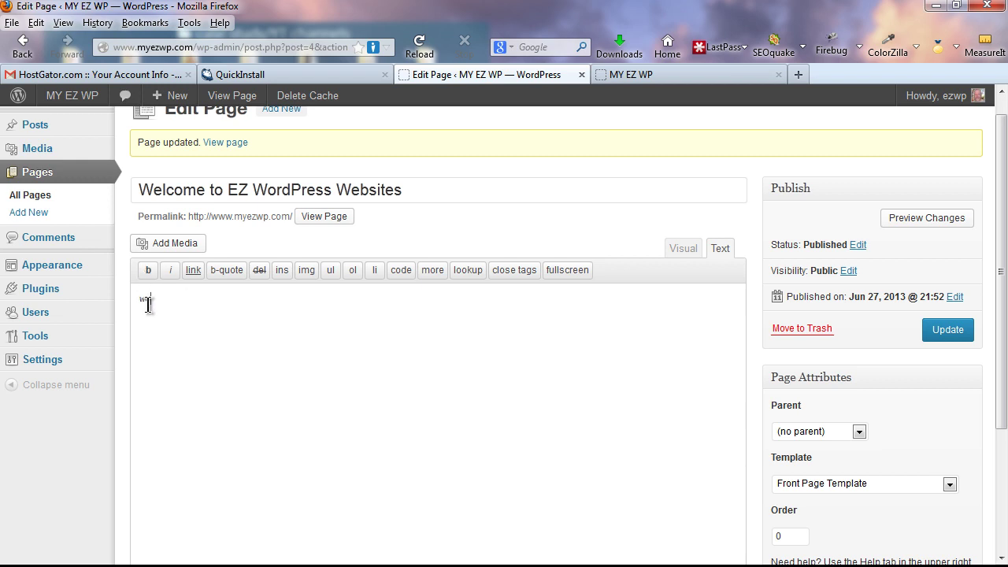
pyautogui.moveTo(139, 298); pyautogui.dragTo(173, 296)
pyautogui.click(148, 270)
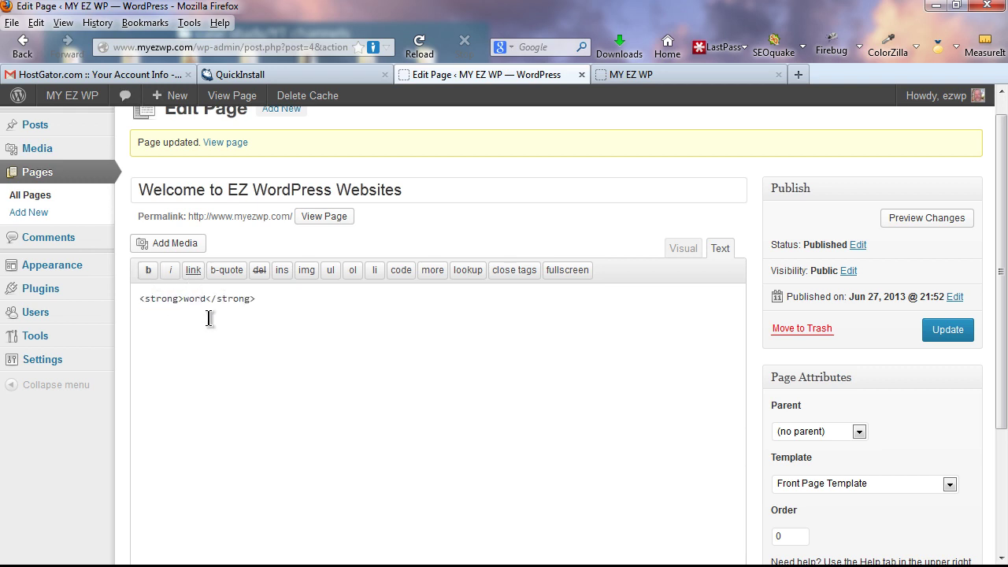
pyautogui.moveTo(301, 304); pyautogui.dragTo(115, 308)
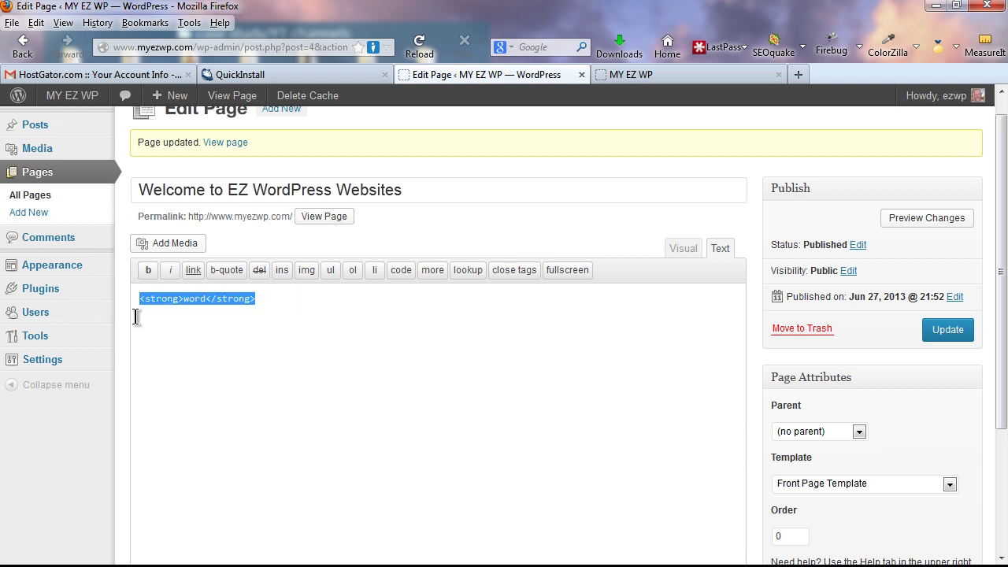
pyautogui.press('Delete')
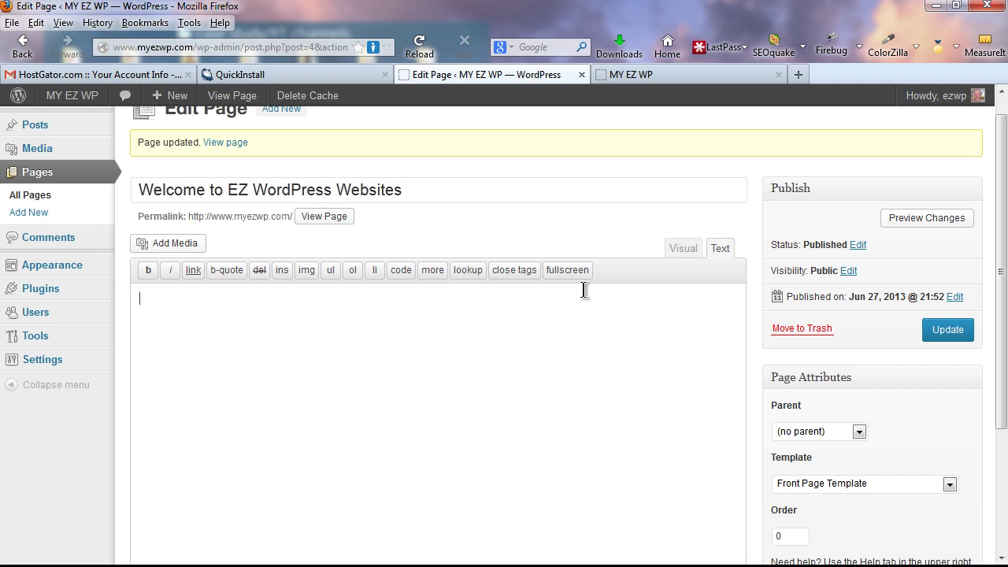
# - Switch back to Visual mode and show the Kitchen Sink formatting toolbar
pyautogui.click(683, 248)
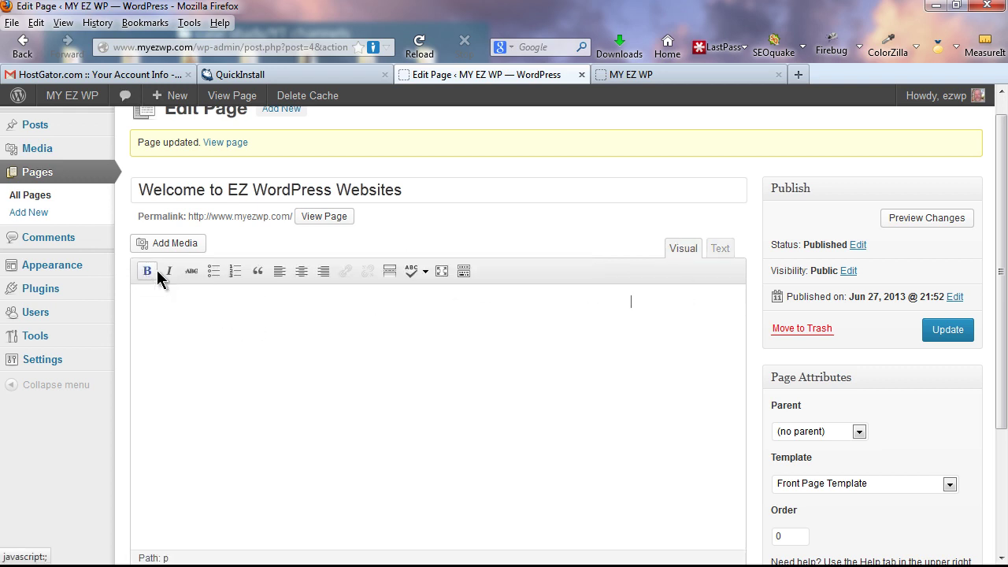
pyautogui.click(463, 272)
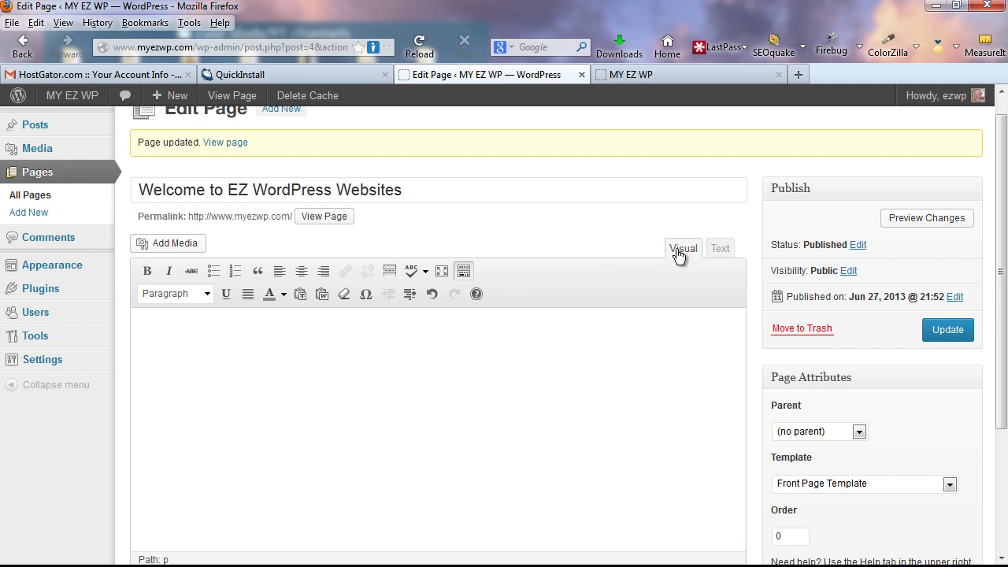
pyautogui.scroll(-3, 999, 157)
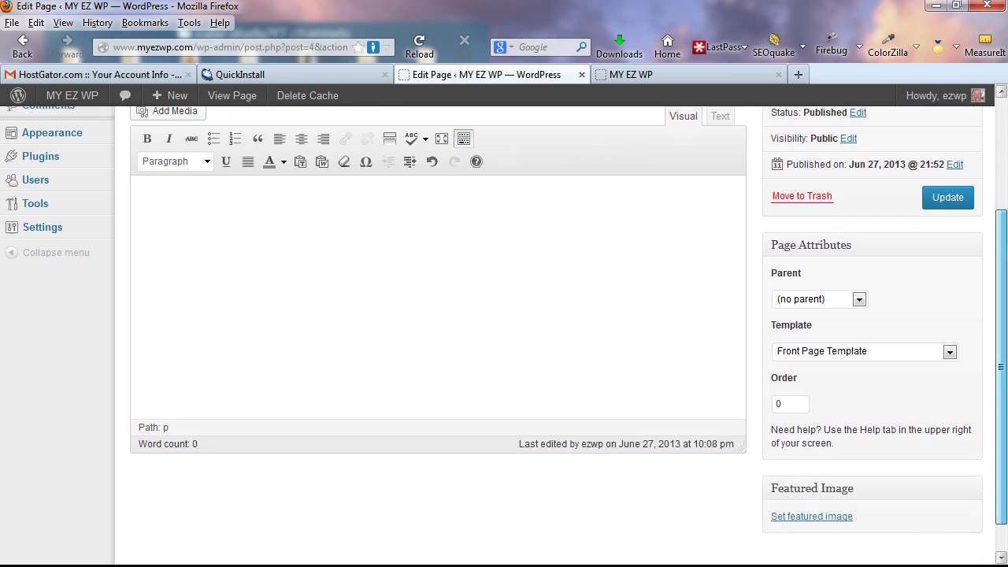
pyautogui.scroll(-1, 1000, 236)
pyautogui.scroll(3, 999, 236)
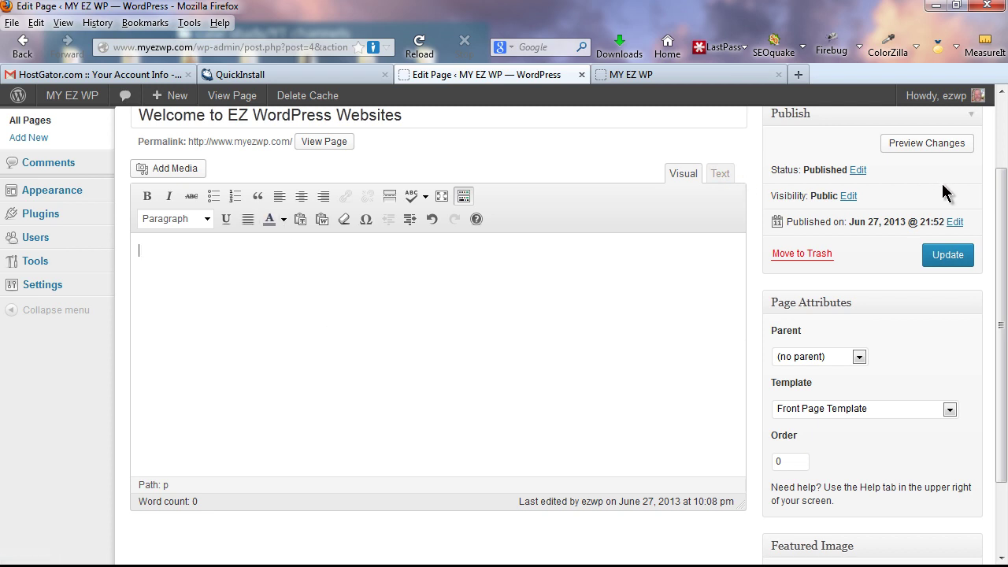
pyautogui.moveTo(1000, 299); pyautogui.dragTo(1000, 226)
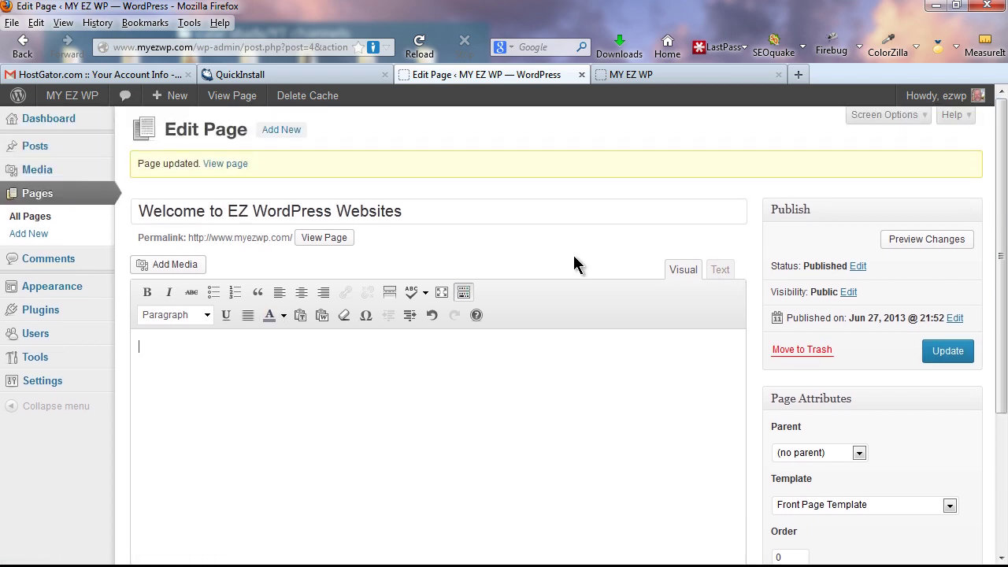
pyautogui.moveTo(40, 316)
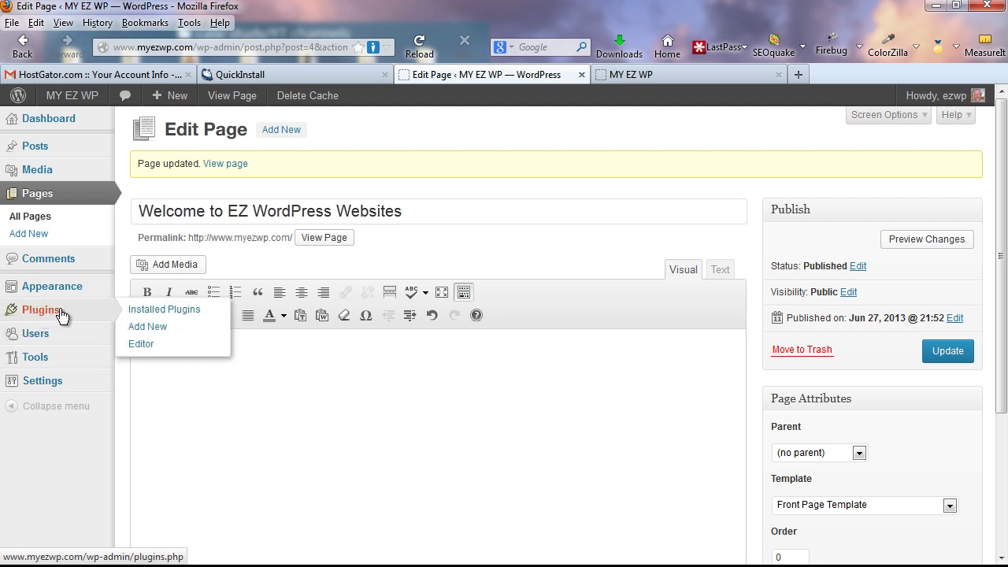
# - Go to Plugins > Add New and search the plugin directory for tinymce
pyautogui.click(154, 332)
pyautogui.press('Return')
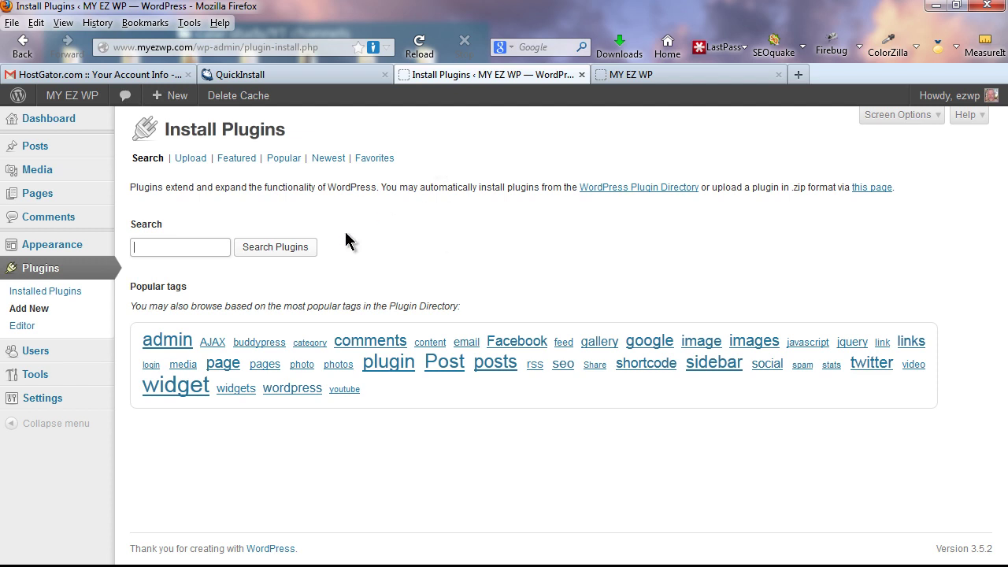
pyautogui.write('tiny')
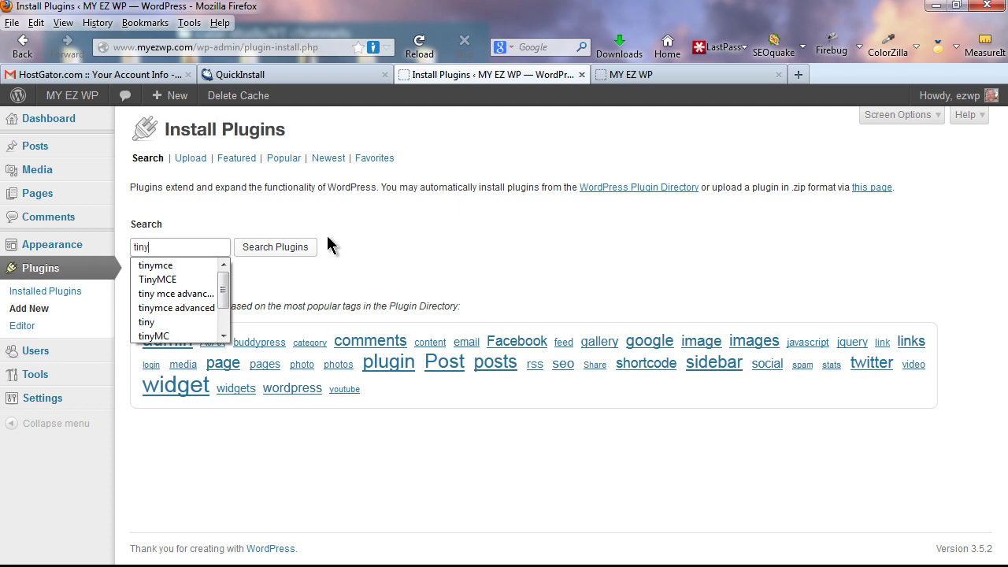
pyautogui.write('mce')
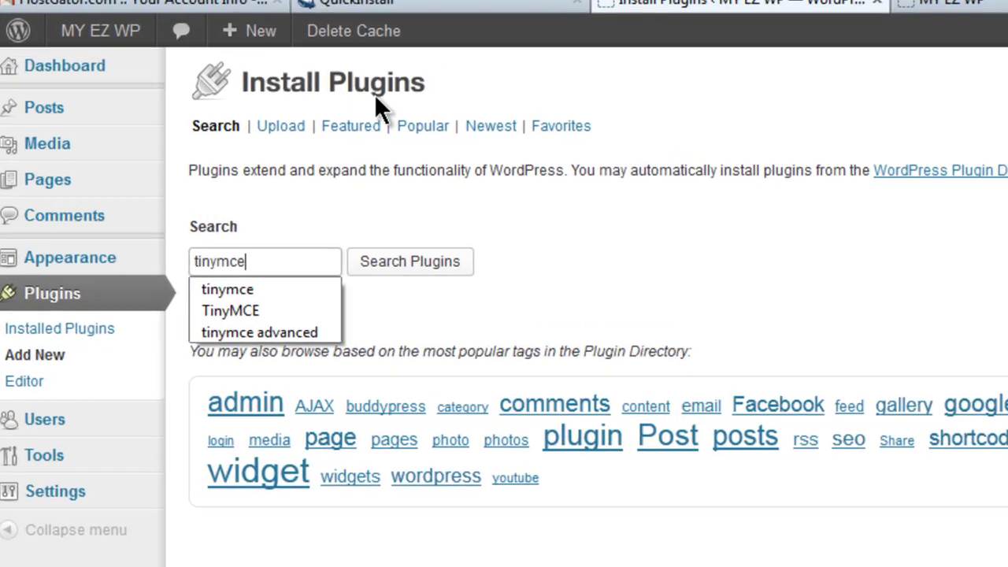
pyautogui.press('Down')
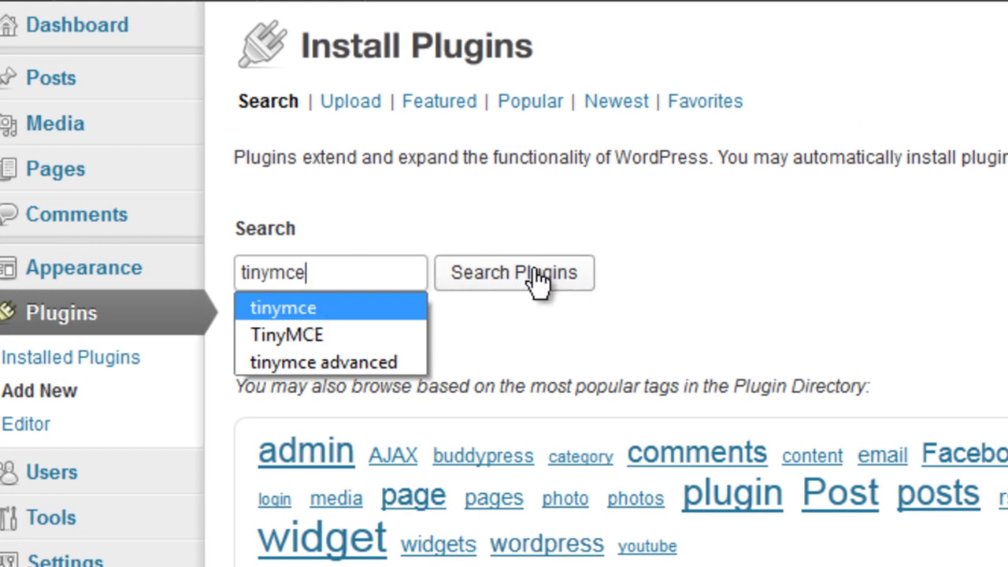
pyautogui.click(537, 279)
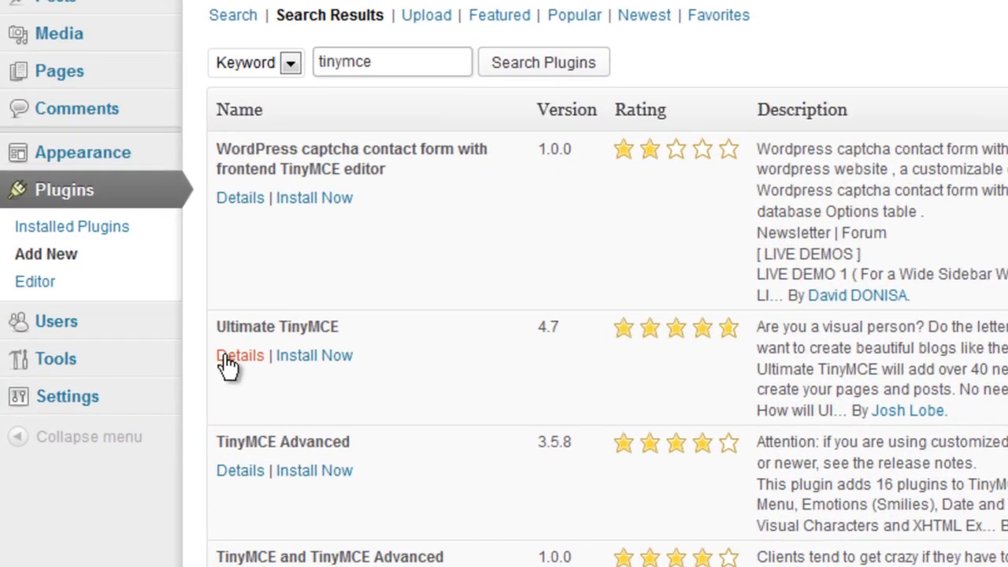
# - View the Ultimate TinyMCE 4.7 details, noting its download count
pyautogui.click(228, 357)
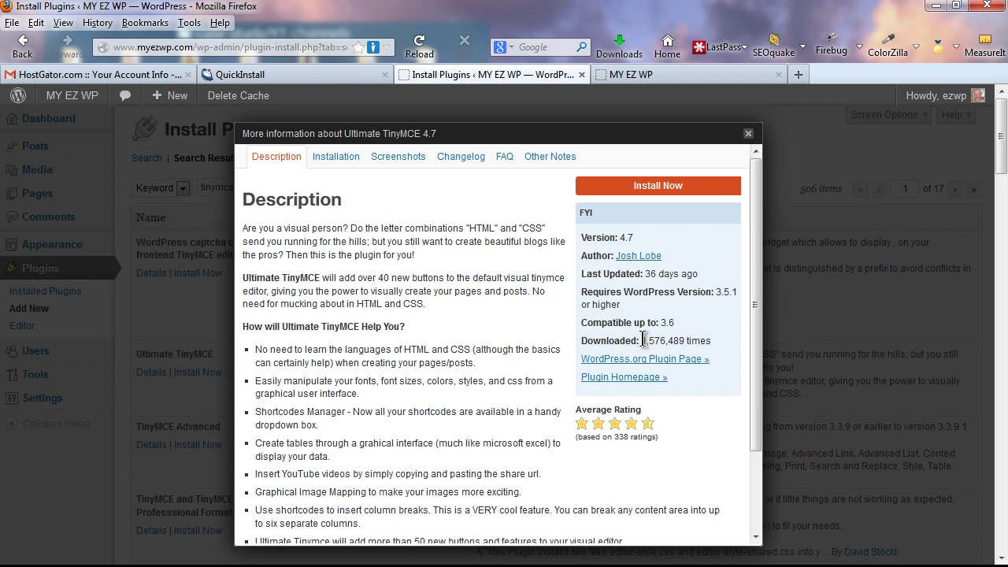
pyautogui.moveTo(643, 340); pyautogui.dragTo(713, 341)
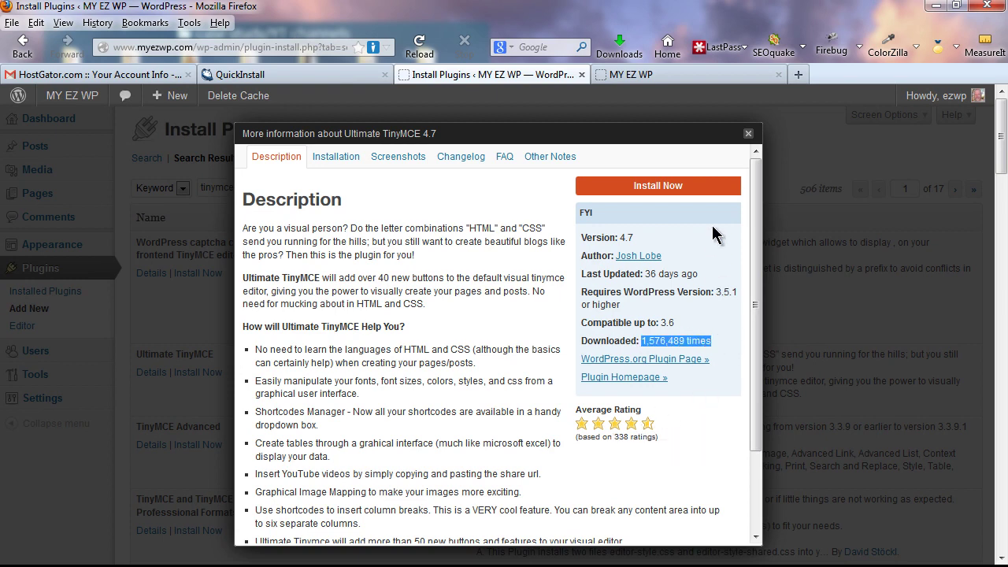
pyautogui.click(647, 188)
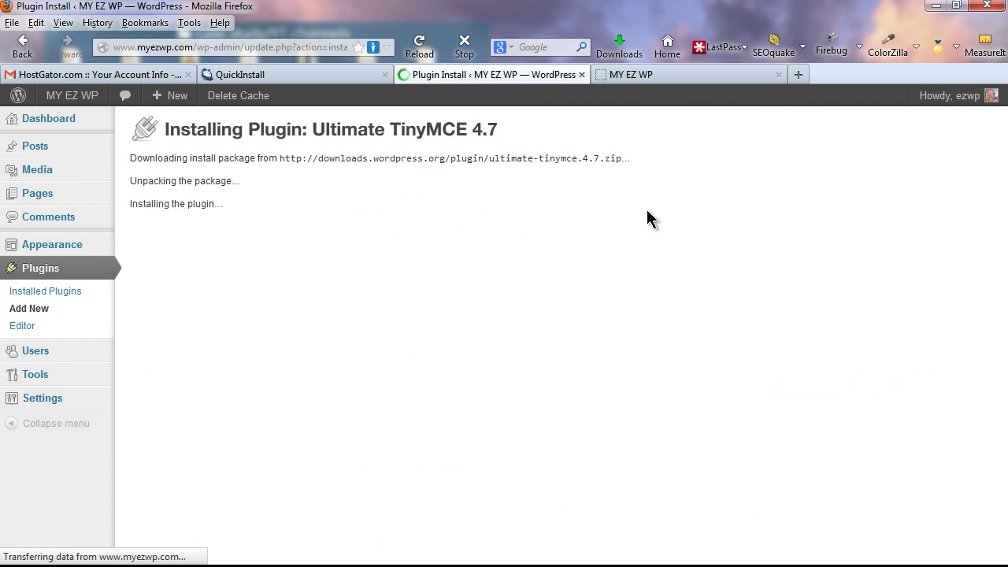
# - Activate the newly installed Ultimate TinyMCE plugin and open its Admin Settings page
pyautogui.click(186, 250)
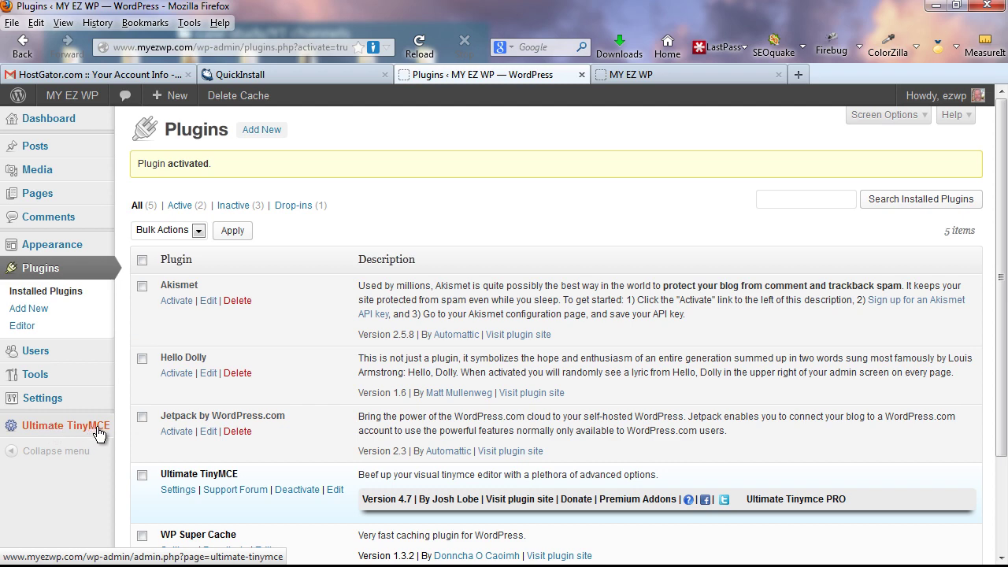
pyautogui.click(59, 428)
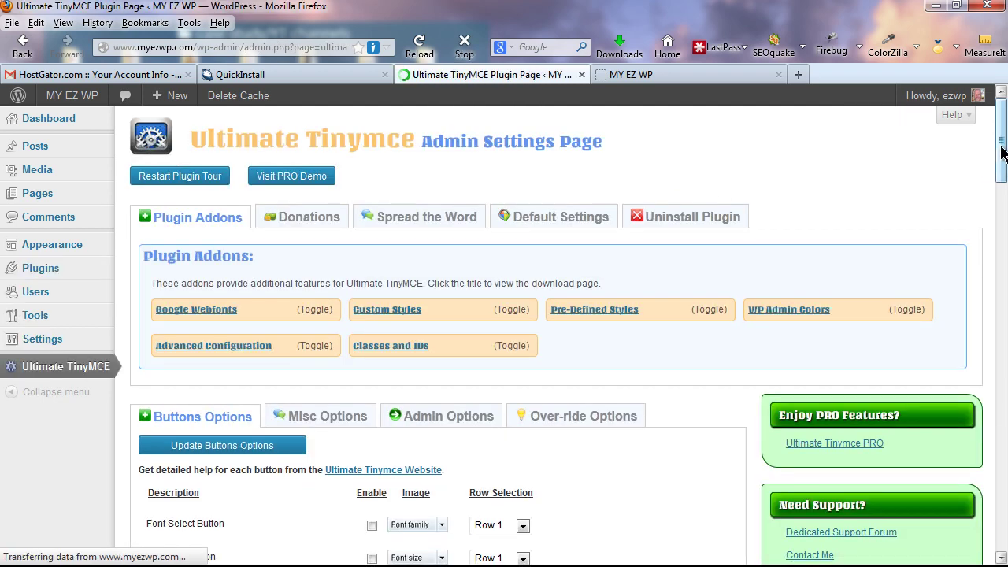
pyautogui.scroll(-3, 1001, 153)
pyautogui.scroll(-2, 1001, 157)
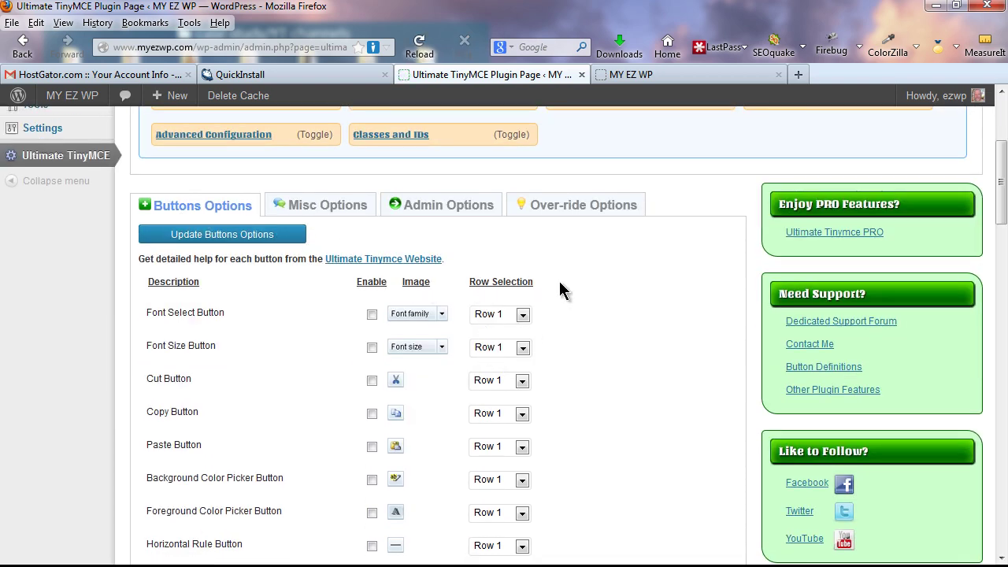
# - Keep Font Select on Row 1 and put the Cut, Copy and Paste buttons on Row 2
pyautogui.moveTo(1001, 167)
pyautogui.mouseDown()
pyautogui.moveTo(1003, 378)
pyautogui.moveTo(991, 494)
pyautogui.moveTo(991, 181)
pyautogui.moveTo(982, 152)
pyautogui.moveTo(983, 169)
pyautogui.mouseUp()
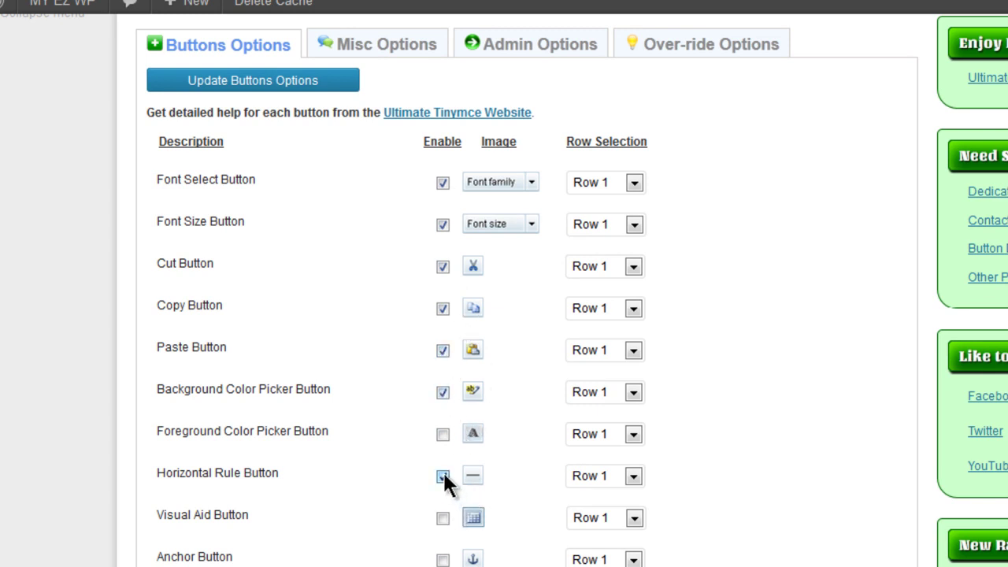
pyautogui.click(634, 184)
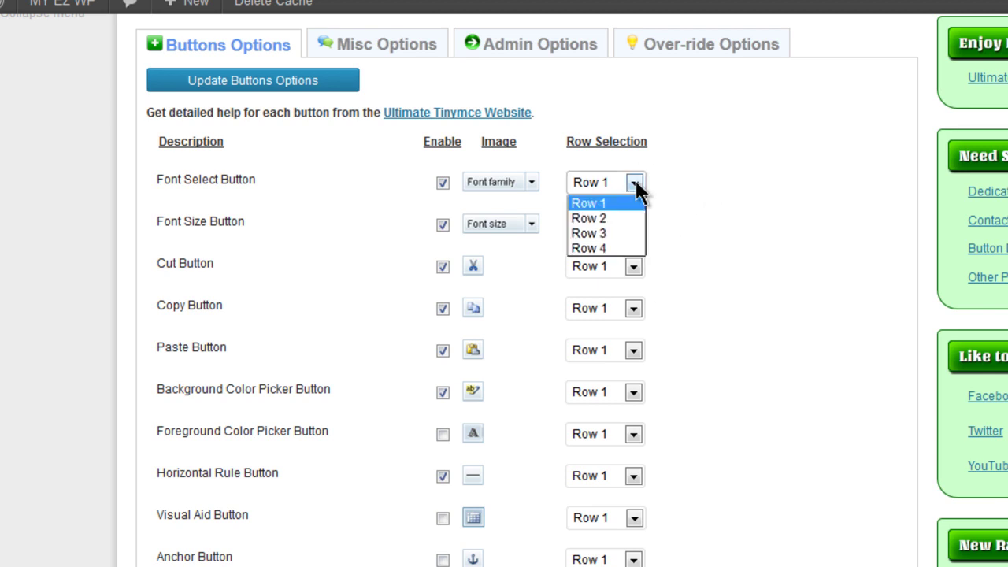
pyautogui.click(698, 195)
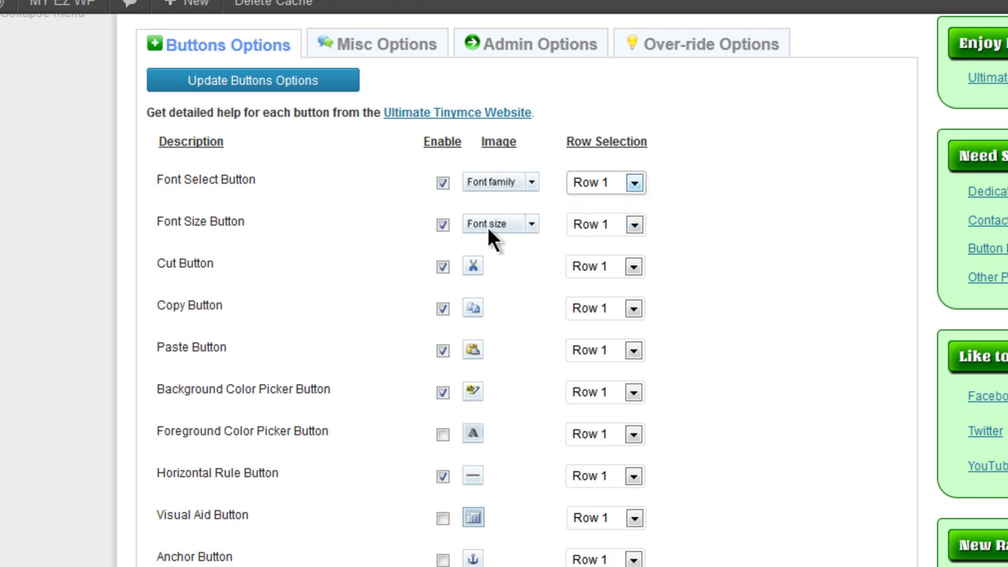
pyautogui.click(632, 266)
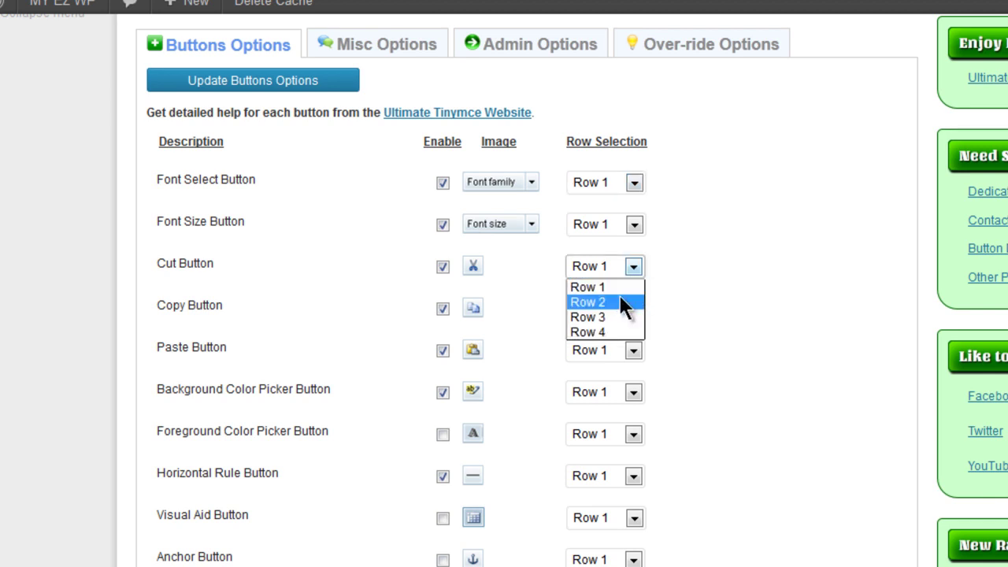
pyautogui.click(626, 302)
pyautogui.click(633, 308)
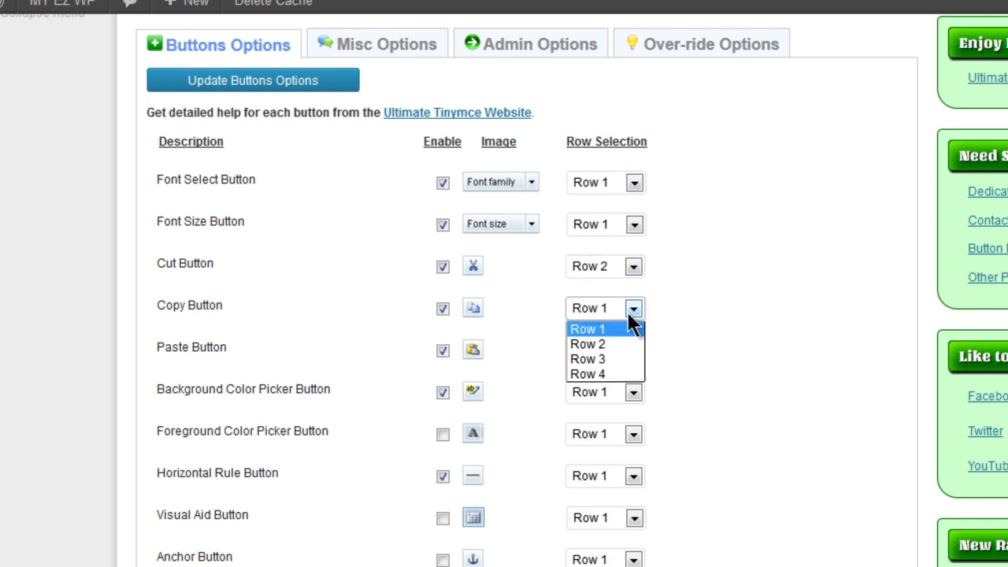
pyautogui.click(602, 344)
pyautogui.click(633, 351)
pyautogui.click(620, 386)
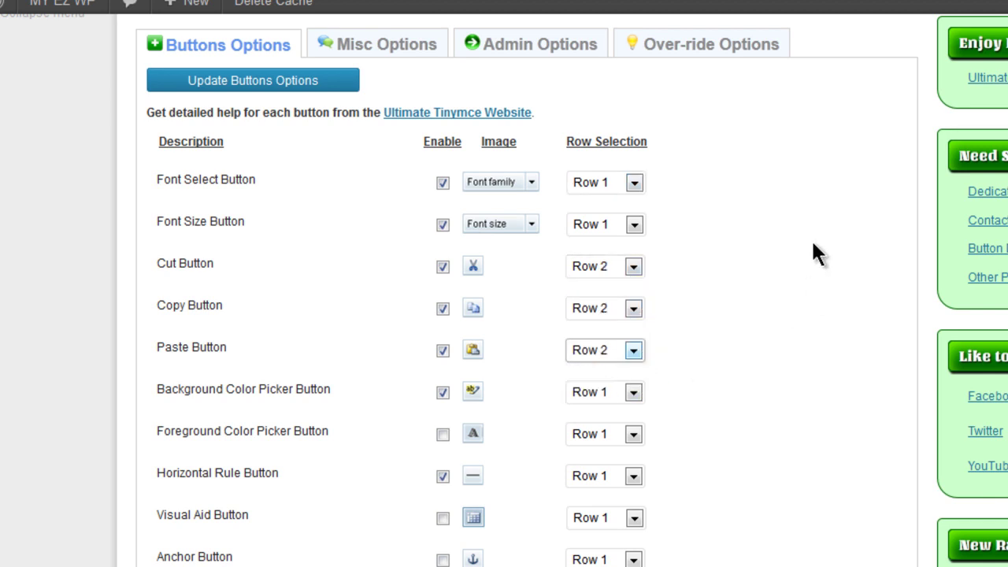
# - Put Background Color Picker, Horizontal Rule, Line Break and Style Select buttons on Row 3
pyautogui.click(634, 392)
pyautogui.click(607, 445)
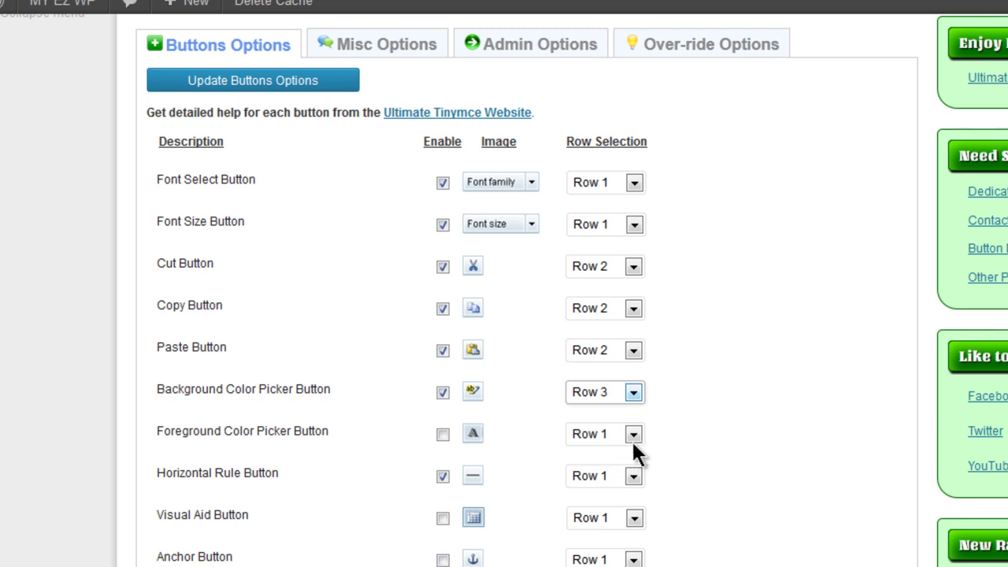
pyautogui.click(634, 475)
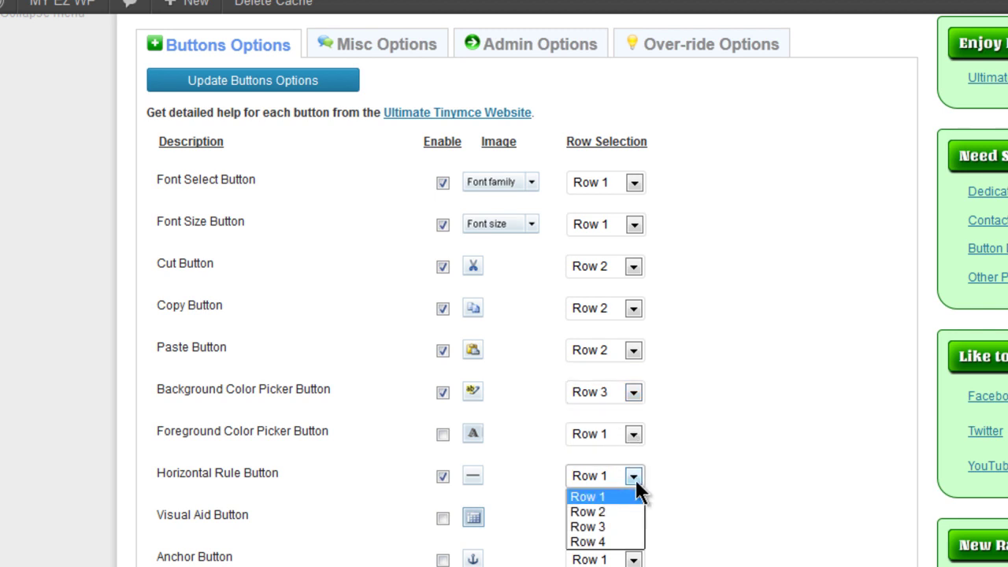
pyautogui.click(616, 528)
pyautogui.scroll(-5, 504, 290)
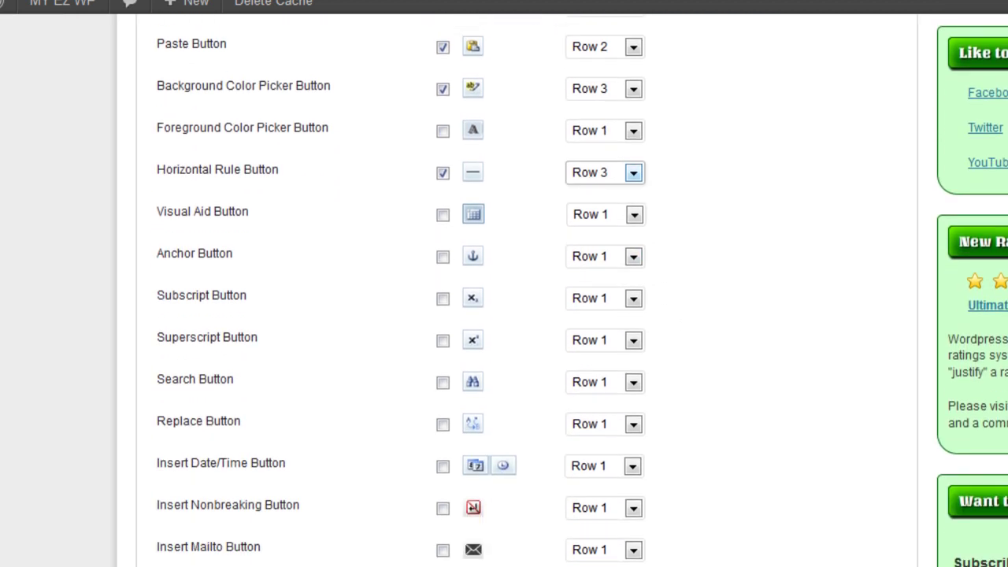
pyautogui.scroll(-3, 504, 290)
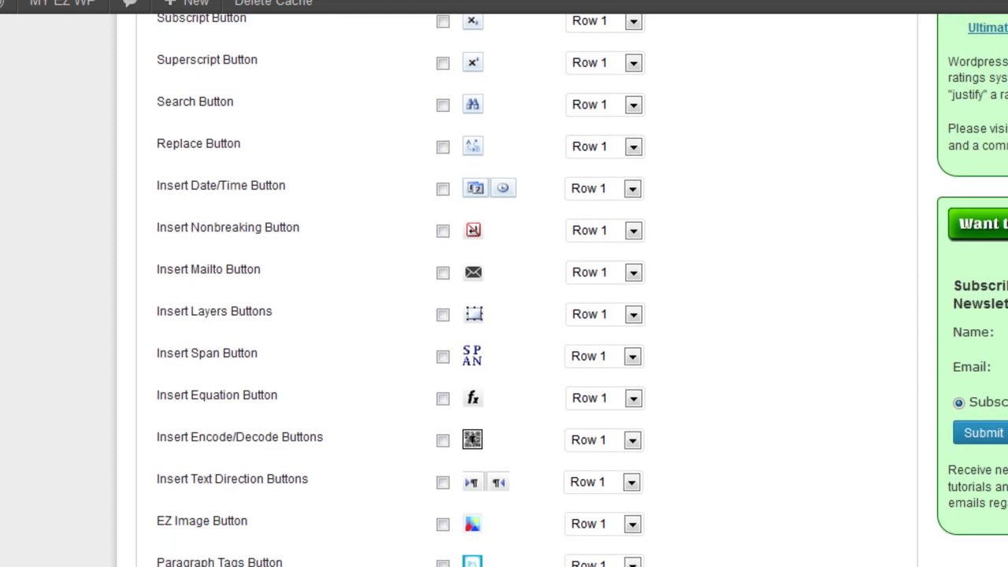
pyautogui.scroll(-1, 504, 289)
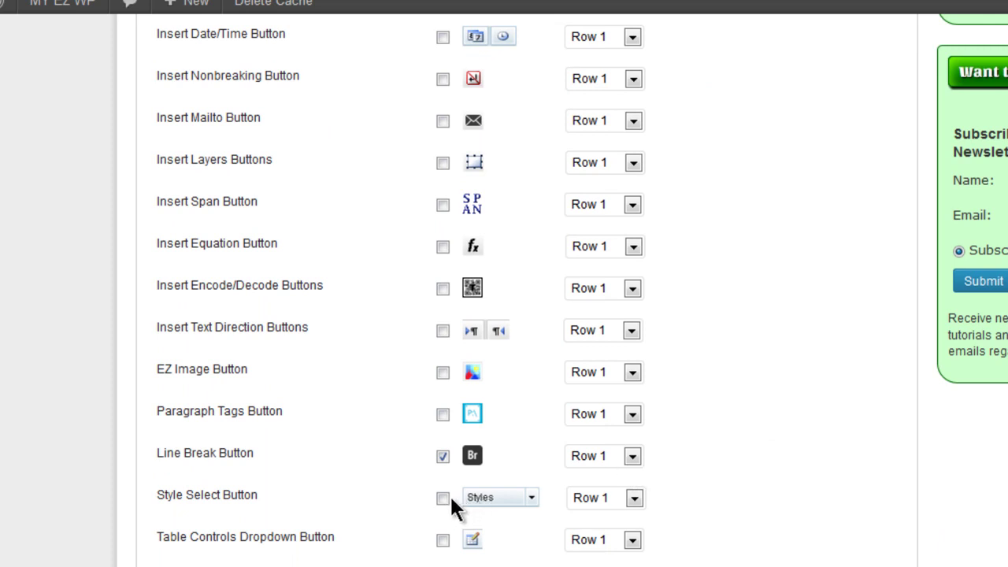
pyautogui.click(632, 456)
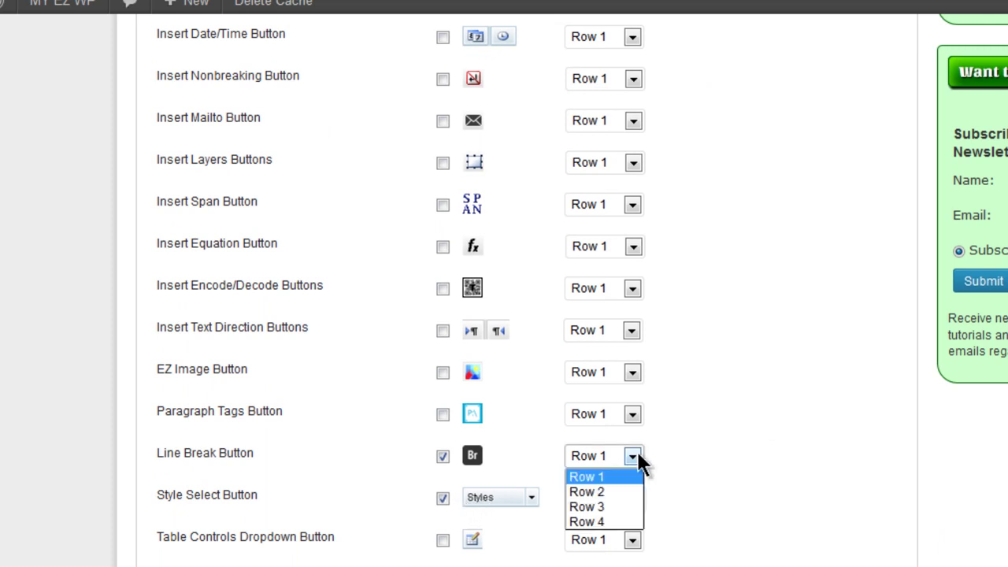
pyautogui.click(596, 506)
pyautogui.click(633, 497)
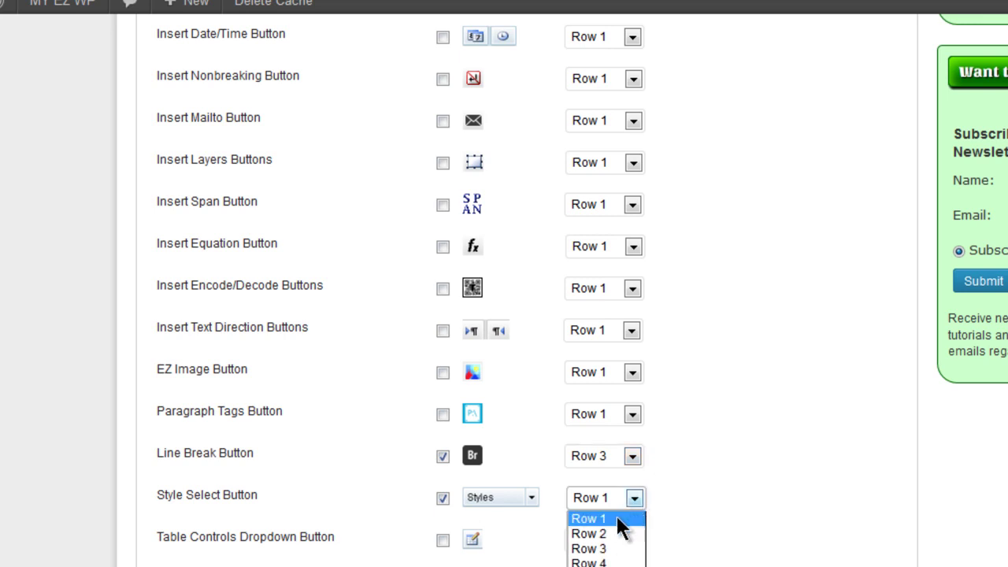
pyautogui.click(603, 548)
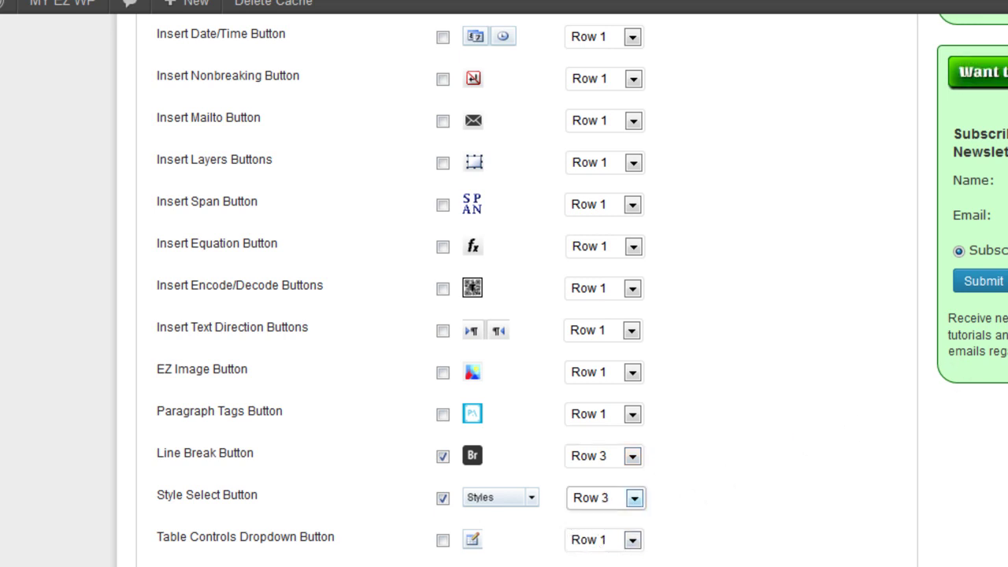
# - Enable the Advanced Image, Delete and HTML Code buttons on Row 3
pyautogui.scroll(-5, 402, 291)
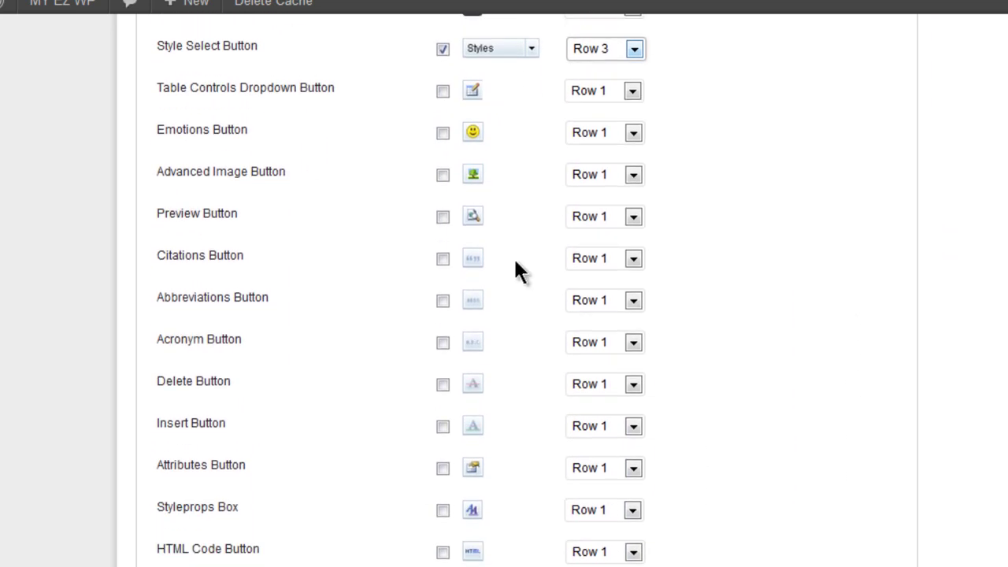
pyautogui.click(443, 175)
pyautogui.click(633, 174)
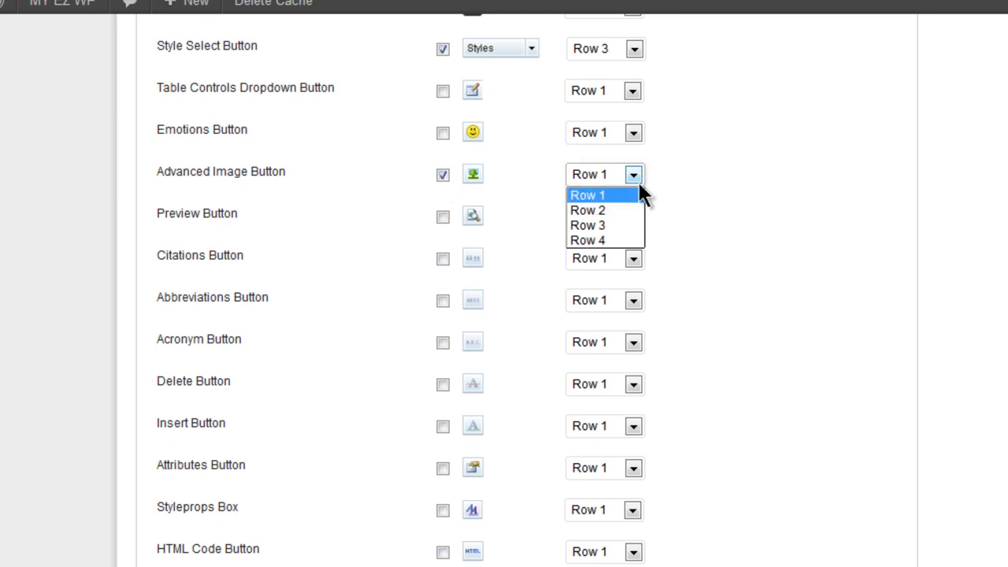
pyautogui.click(618, 226)
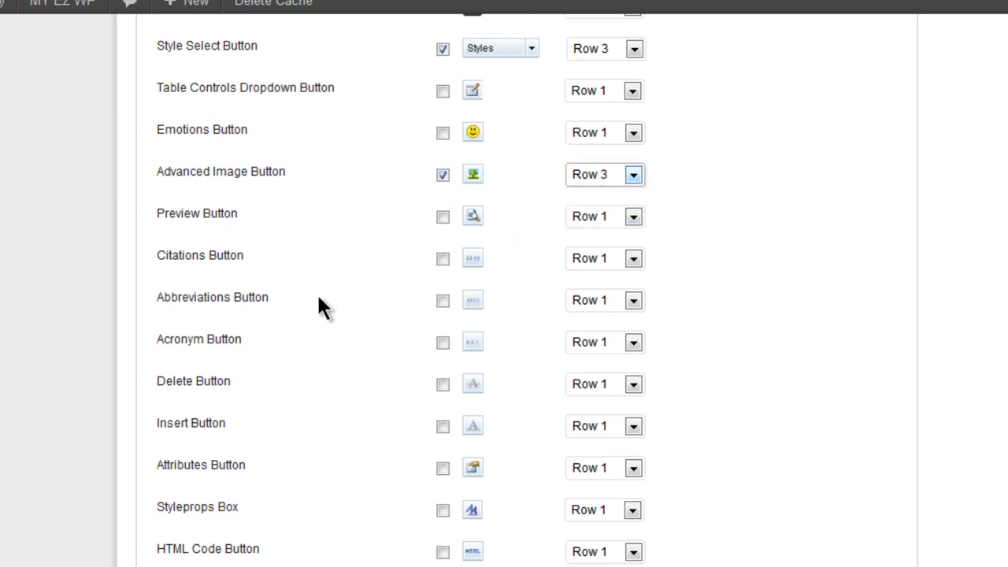
pyautogui.click(633, 384)
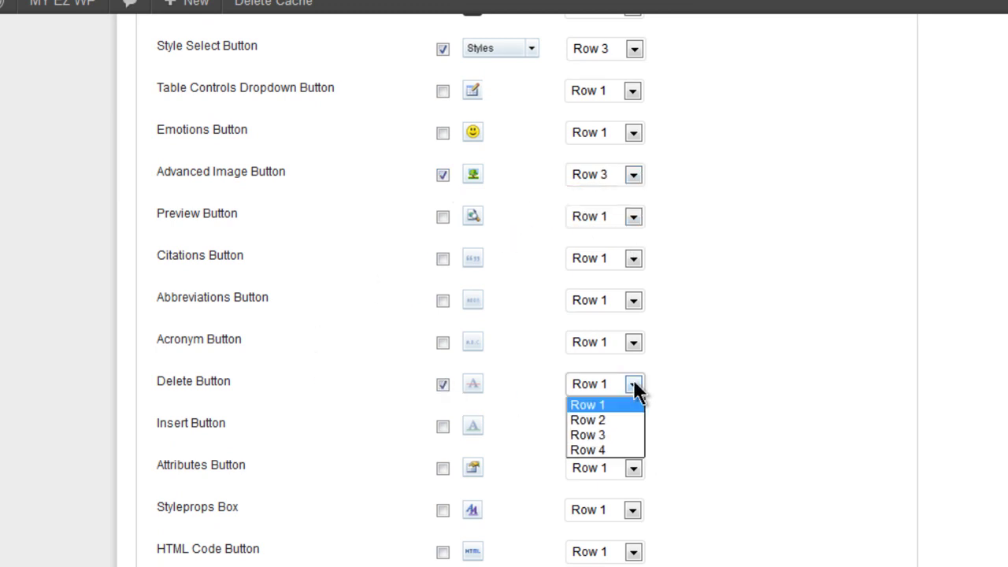
pyautogui.click(590, 433)
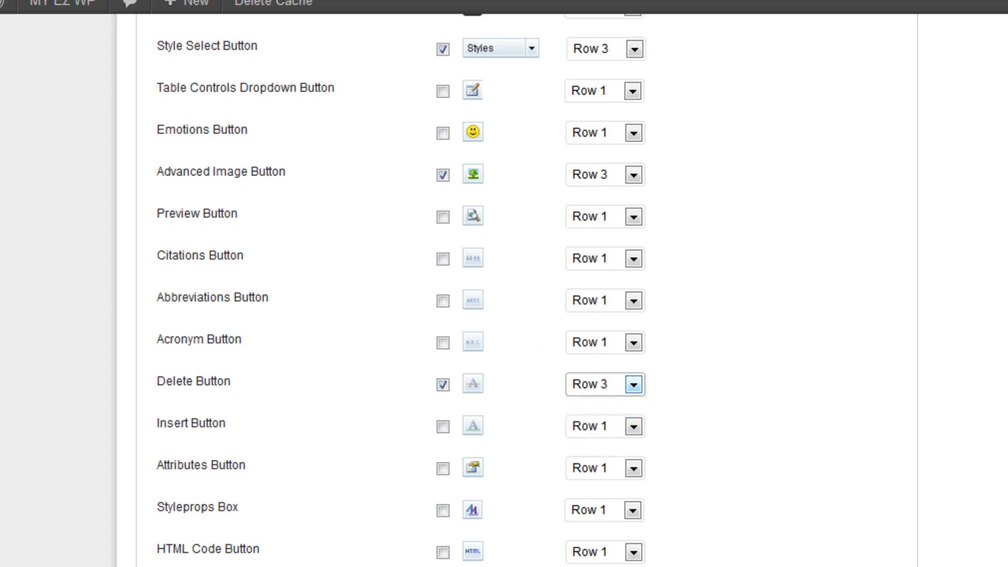
pyautogui.scroll(-5, 444, 102)
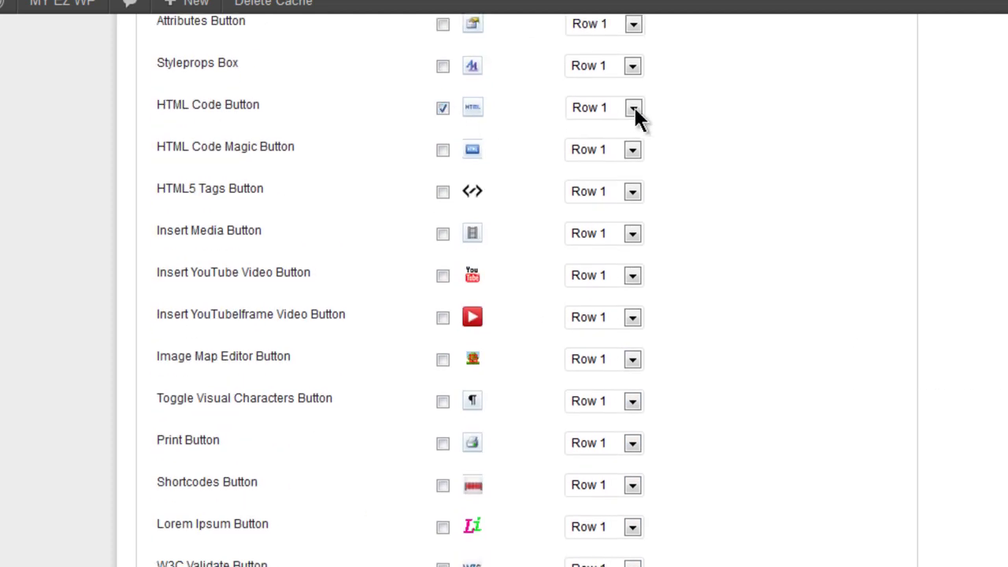
pyautogui.click(633, 107)
pyautogui.click(615, 160)
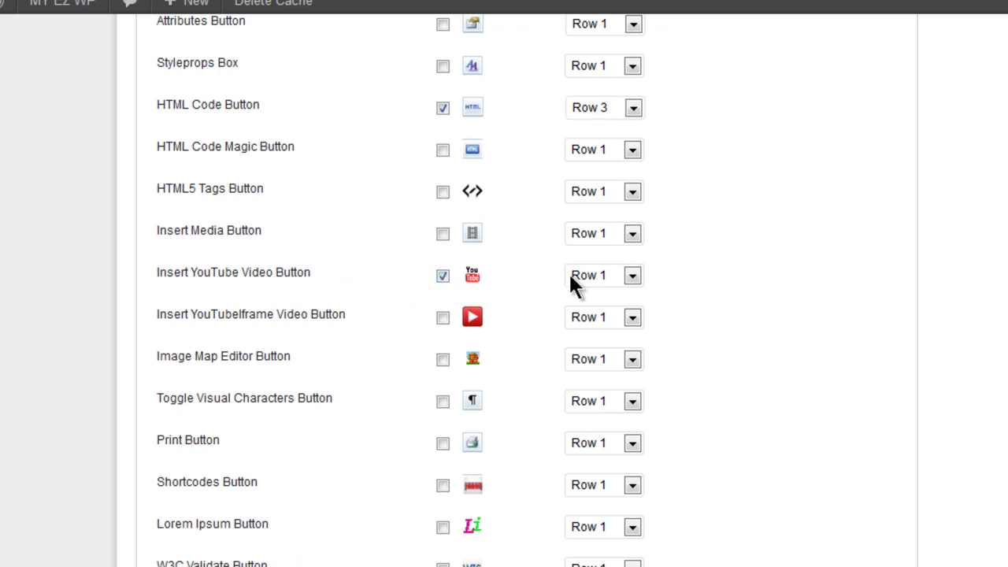
# - Put Insert YouTube Video and Insert Media on Row 3, then save with Update Buttons Options
pyautogui.click(642, 273)
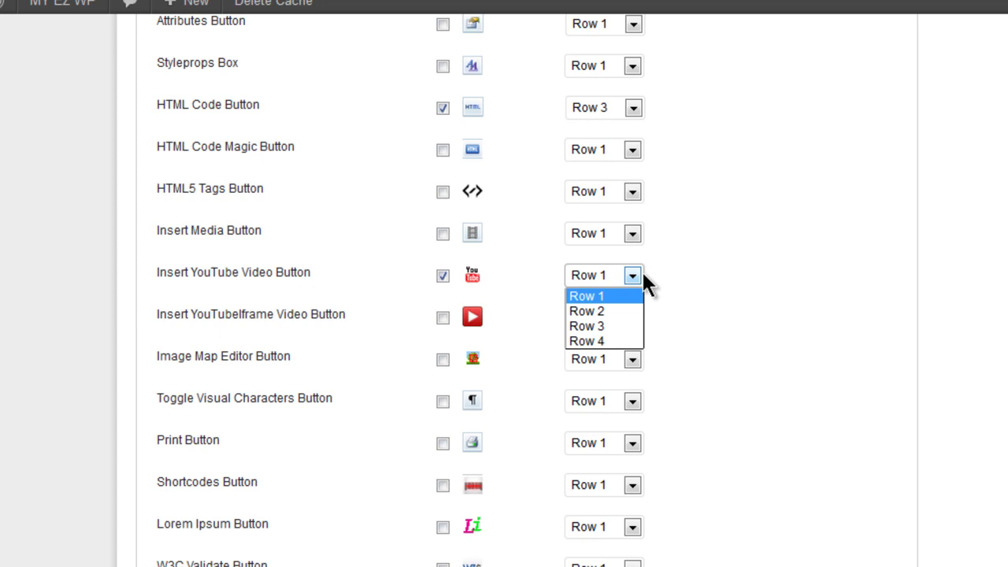
pyautogui.click(615, 324)
pyautogui.click(442, 234)
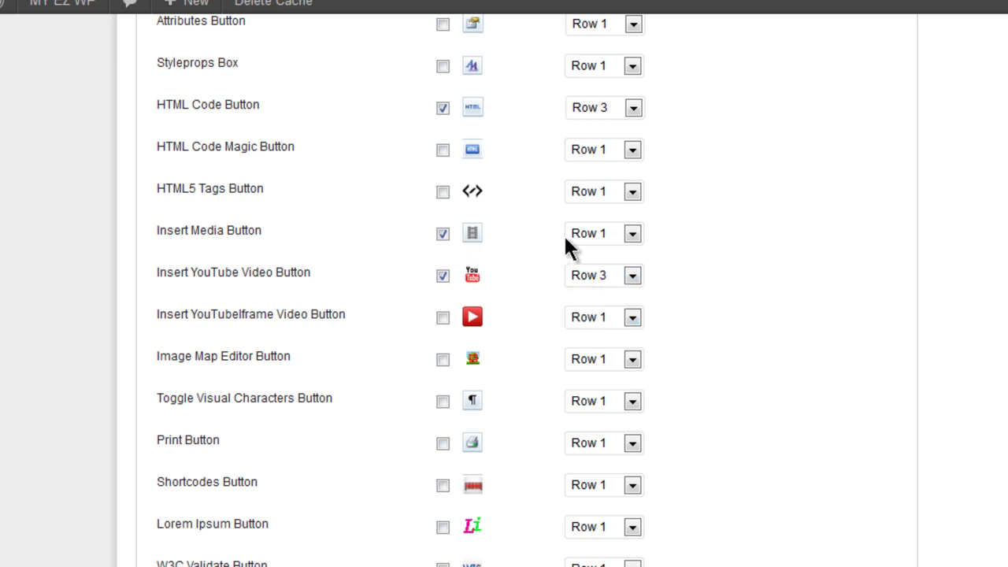
pyautogui.click(631, 233)
pyautogui.click(618, 283)
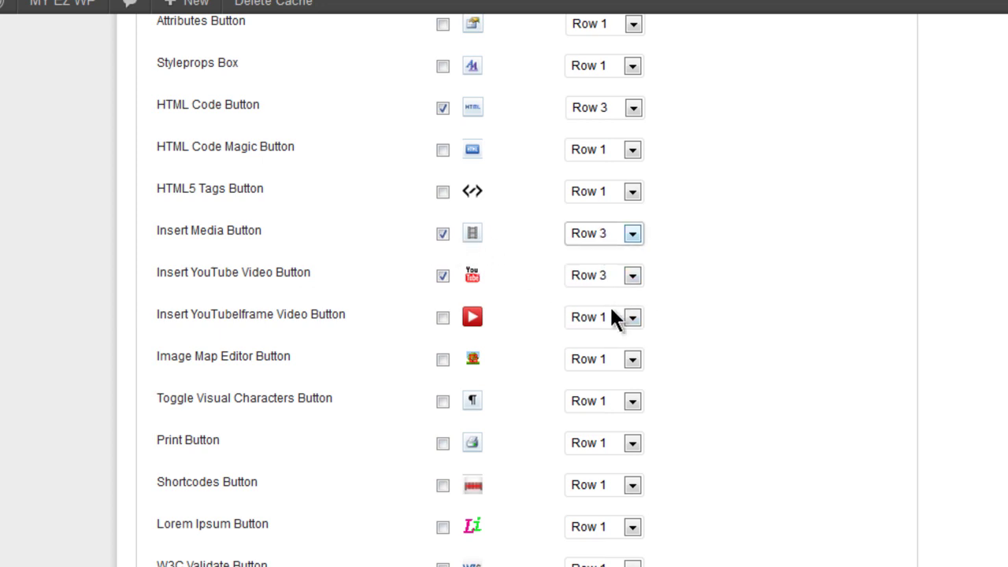
pyautogui.scroll(-5, 504, 283)
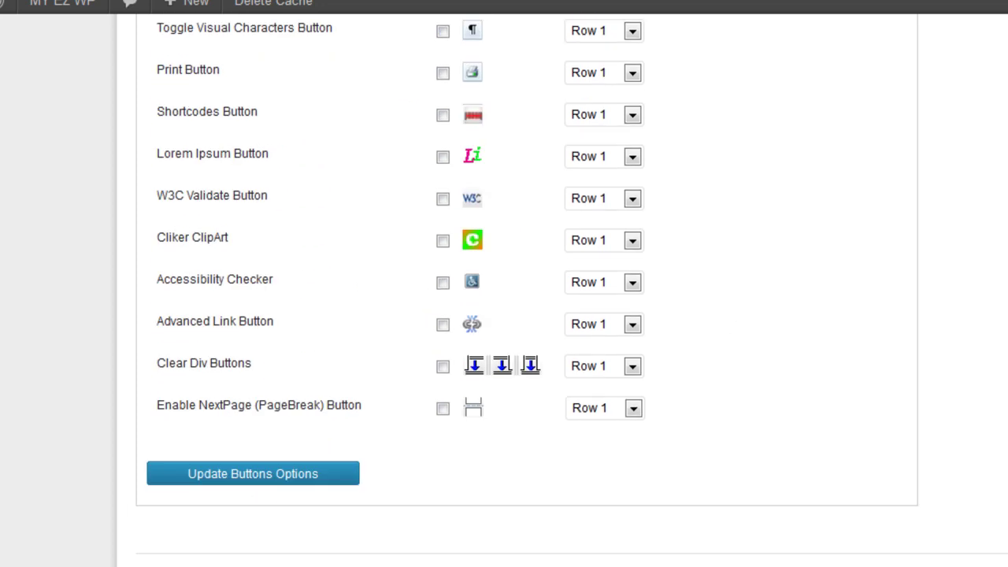
pyautogui.click(251, 478)
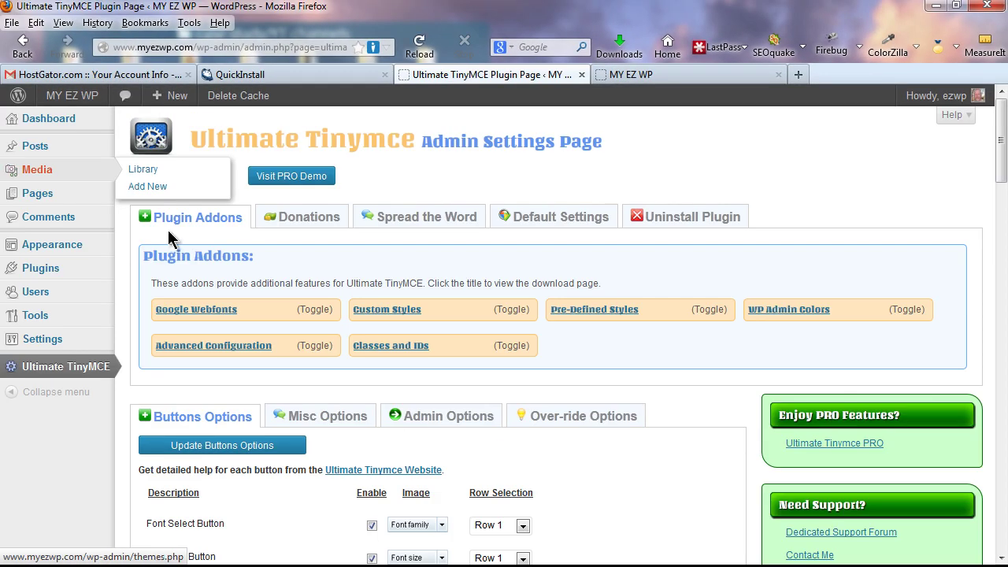
# - Edit the 'Welcome to EZ WordPress Websites' page from the Pages list and bring up Paste from Word
pyautogui.click(30, 202)
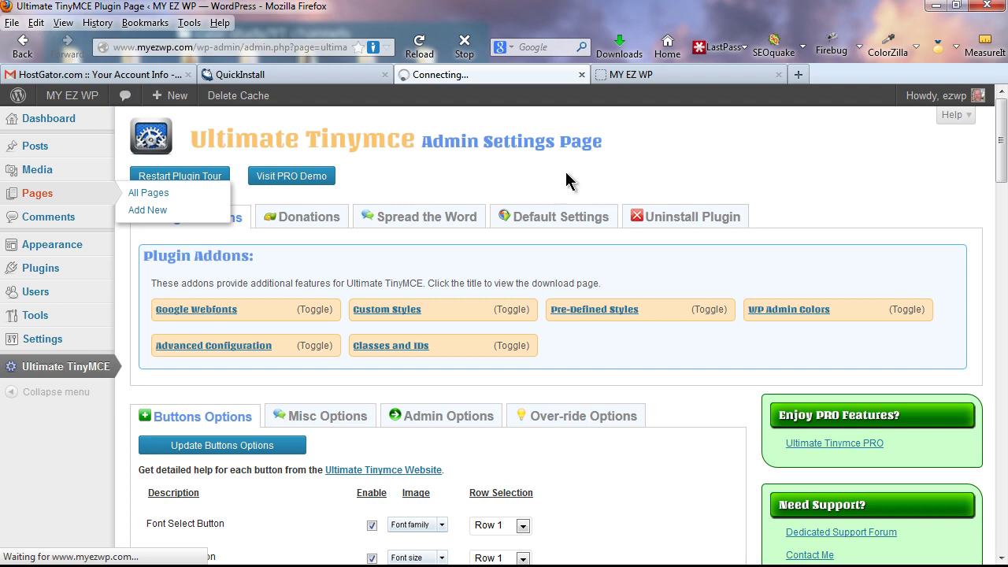
pyautogui.click(250, 446)
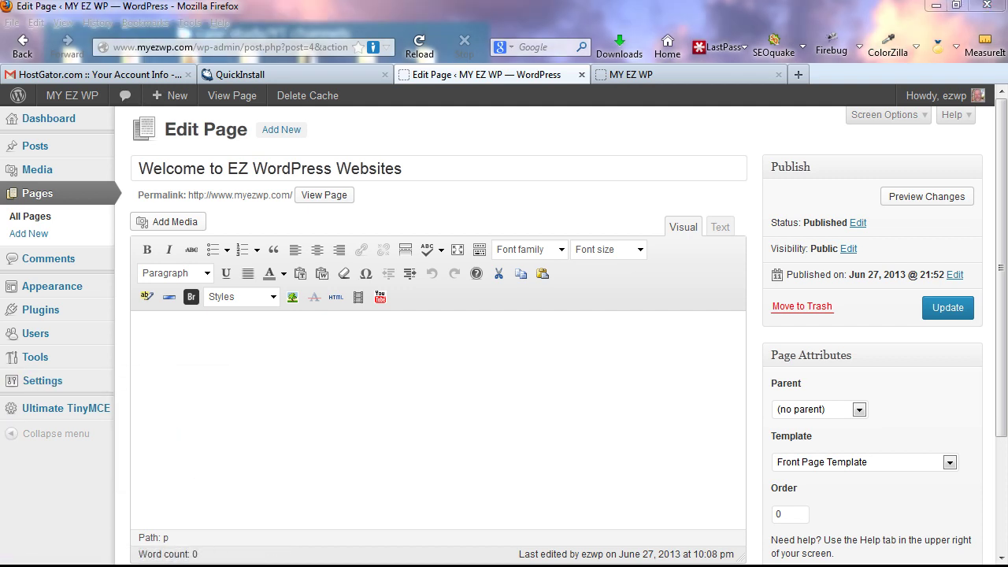
pyautogui.click(300, 273)
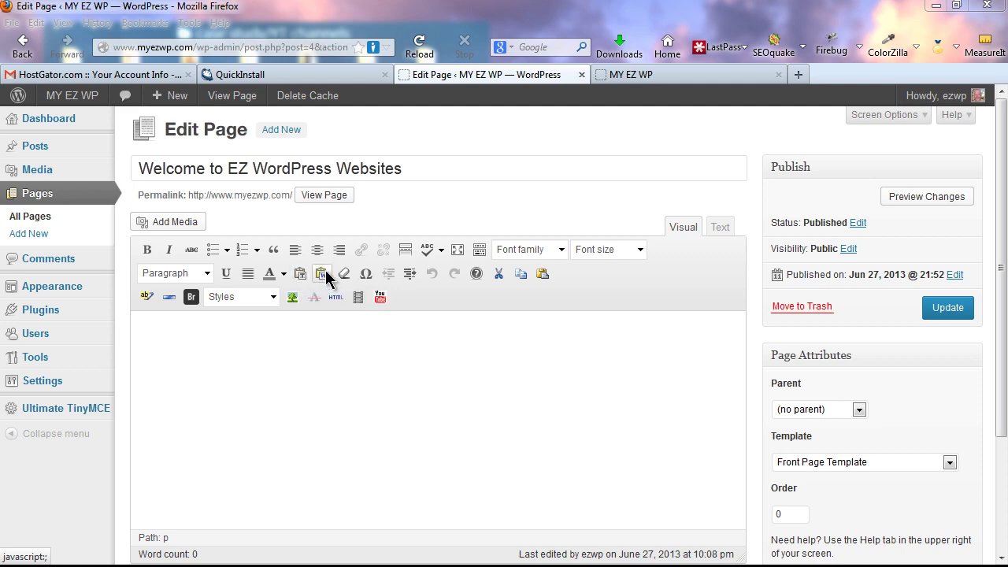
pyautogui.click(321, 274)
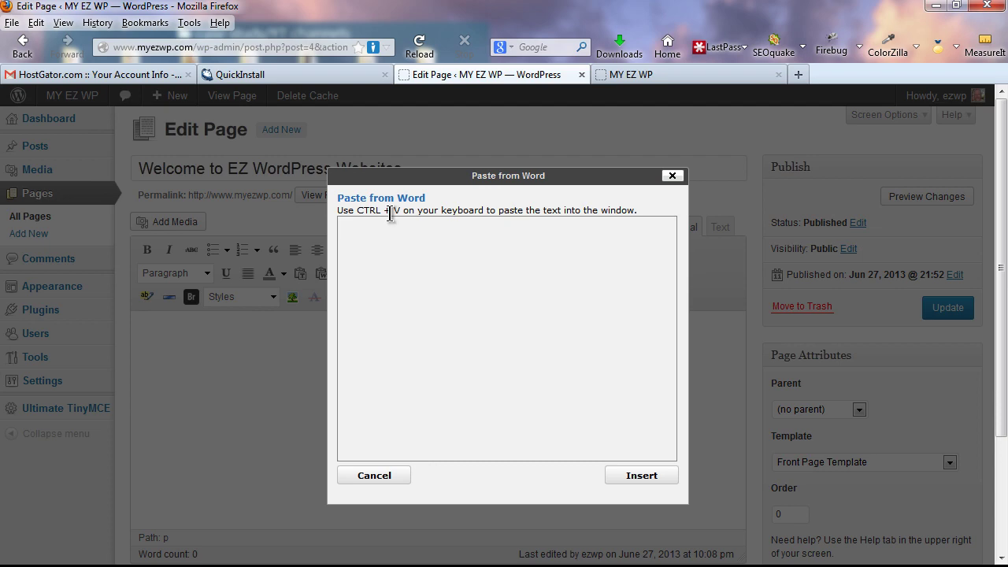
# - Paste the welcome text and topic list via Paste from Word, insert it, and update the page
pyautogui.hotkey('ctrl', 'v')
pyautogui.moveTo(670, 433); pyautogui.dragTo(658, 219)
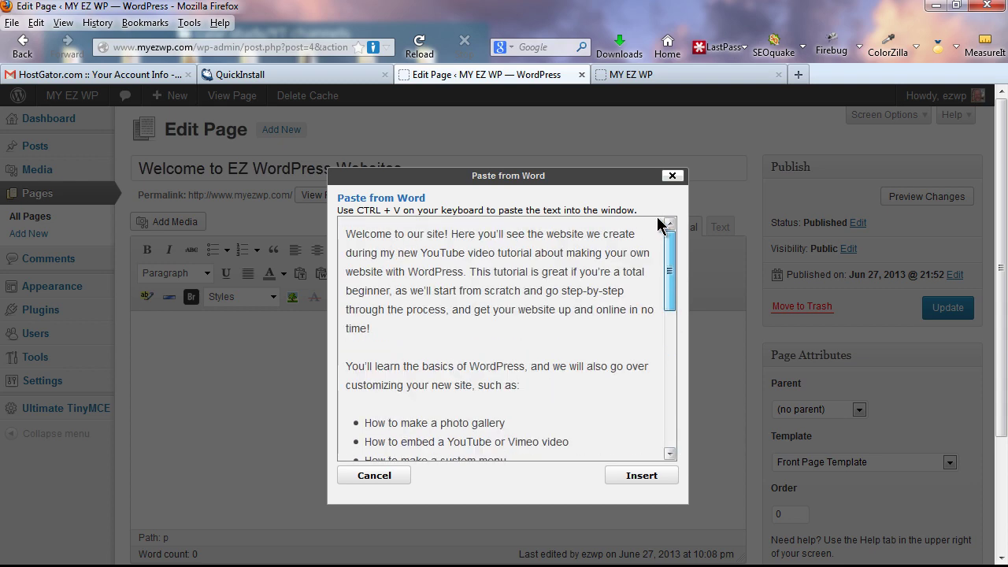
pyautogui.moveTo(670, 253); pyautogui.dragTo(679, 416)
pyautogui.click(644, 478)
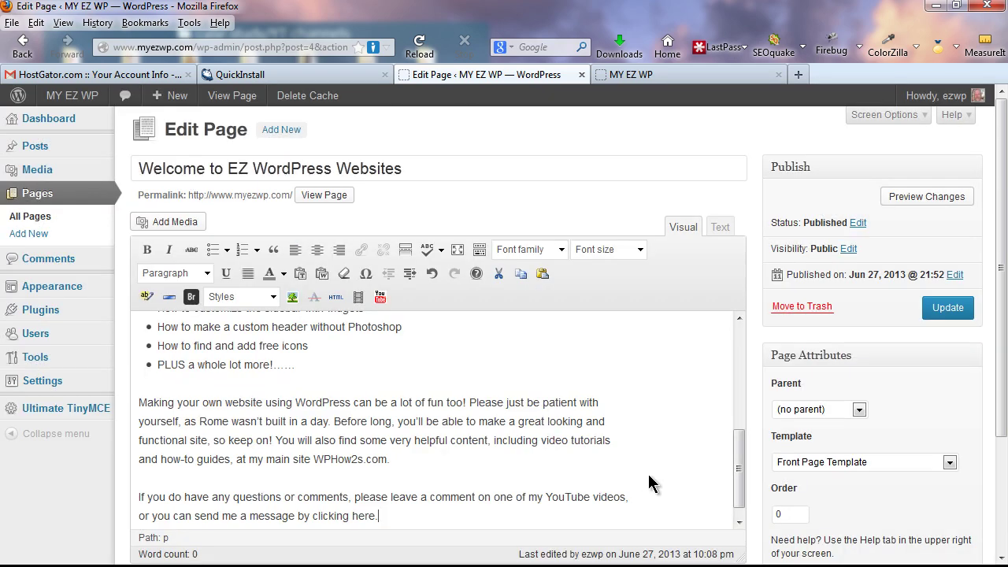
pyautogui.click(949, 308)
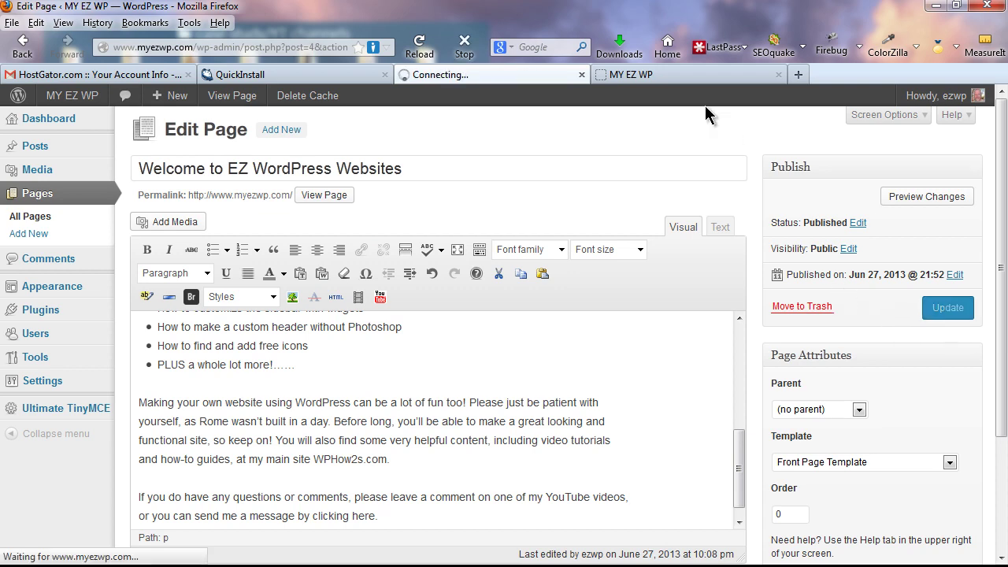
pyautogui.click(675, 75)
# - Reload the MY EZ WP live site tab to view the welcome text, then open a new tab
pyautogui.rightClick(672, 71)
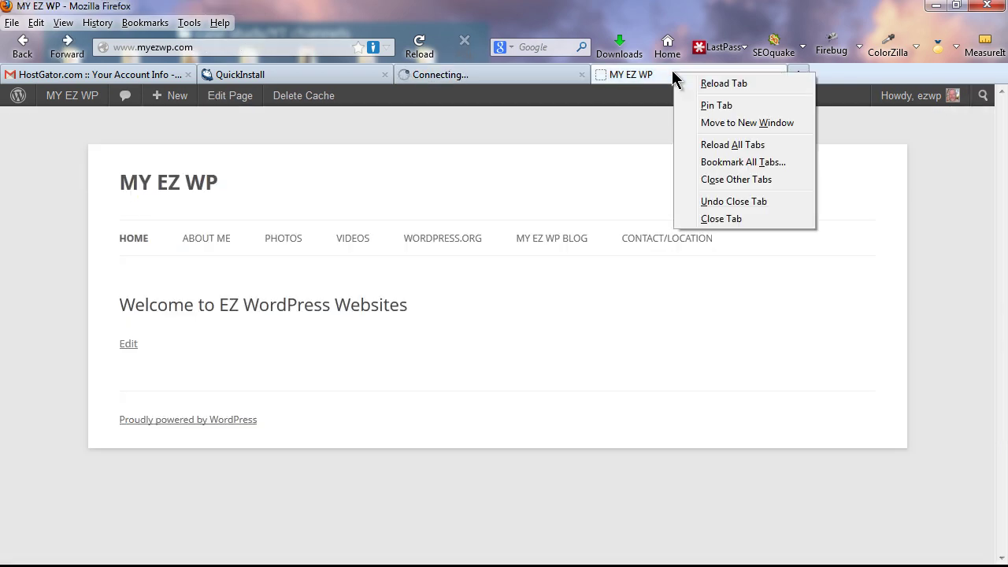
pyautogui.click(711, 84)
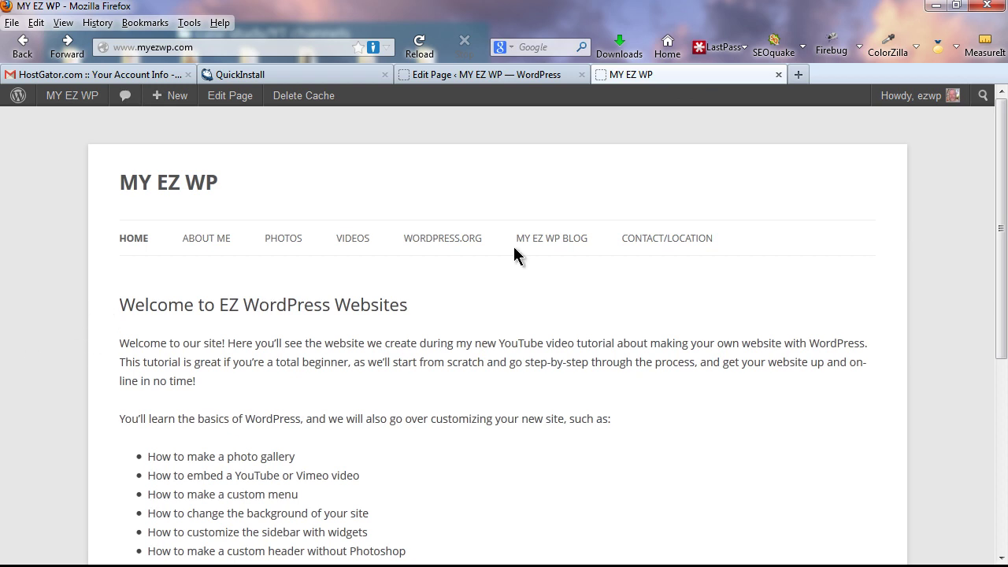
pyautogui.click(800, 75)
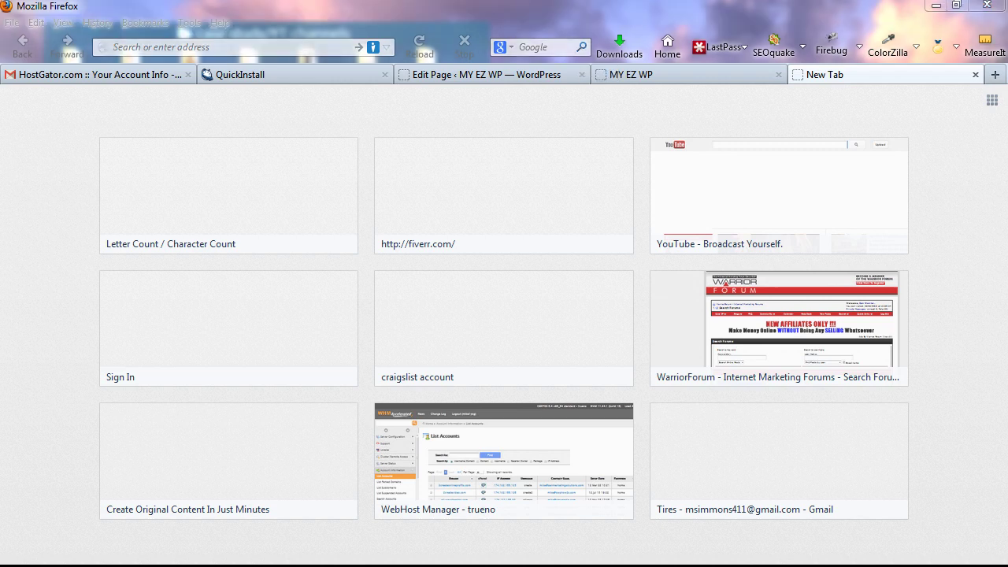
pyautogui.moveTo(432, 133); pyautogui.dragTo(484, 130)
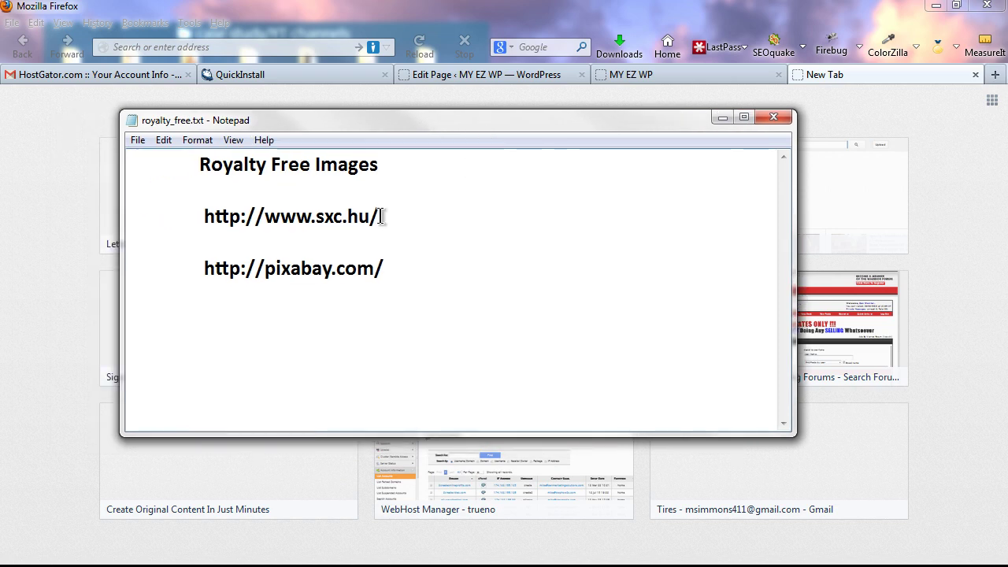
pyautogui.moveTo(381, 216); pyautogui.dragTo(207, 218)
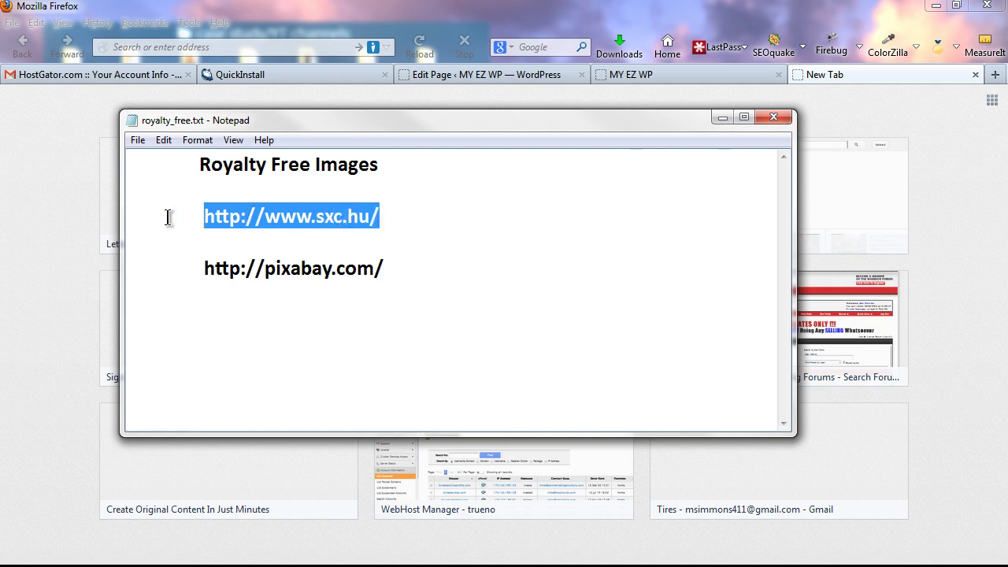
pyautogui.click(383, 269)
pyautogui.moveTo(384, 268); pyautogui.dragTo(200, 267)
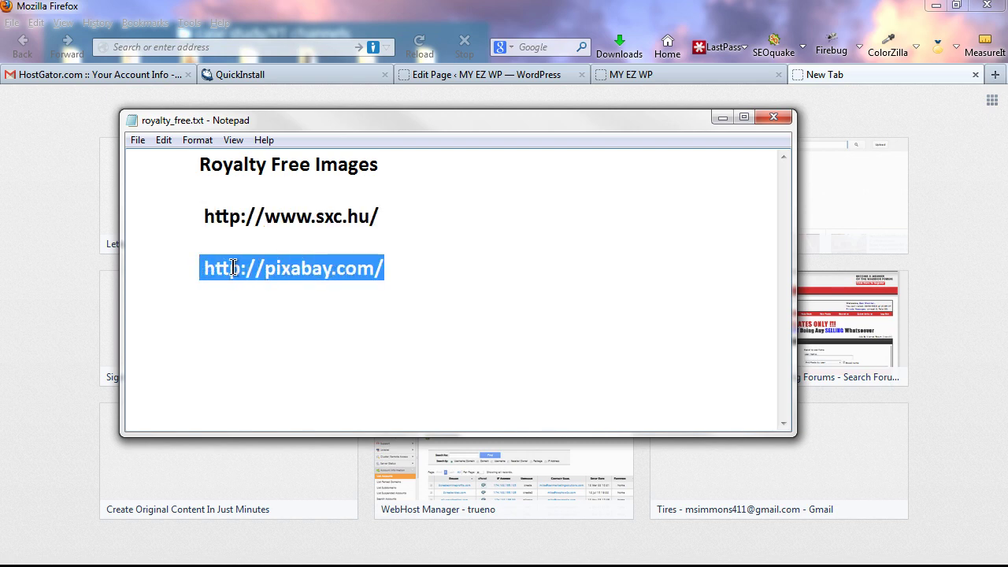
pyautogui.rightClick(233, 268)
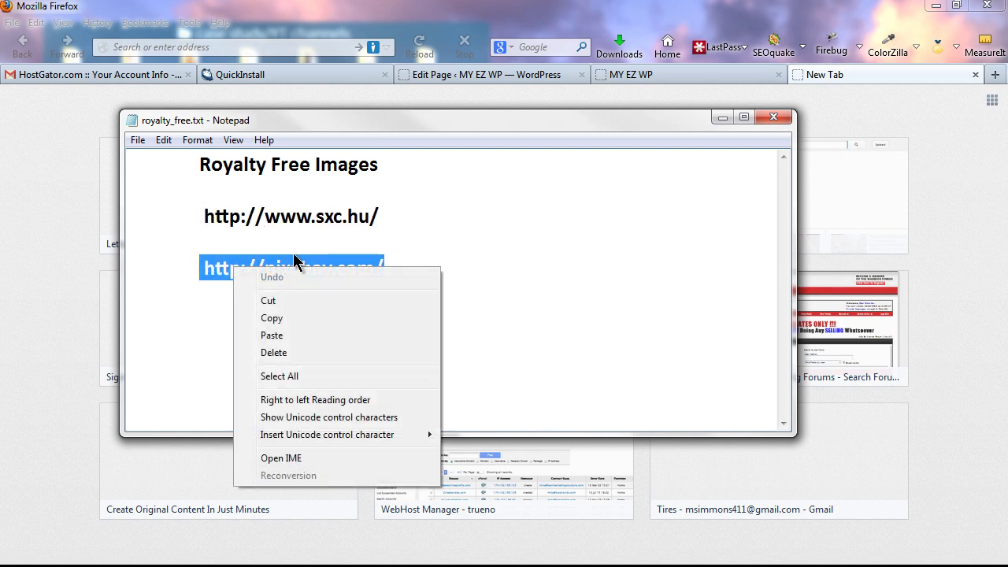
pyautogui.click(272, 318)
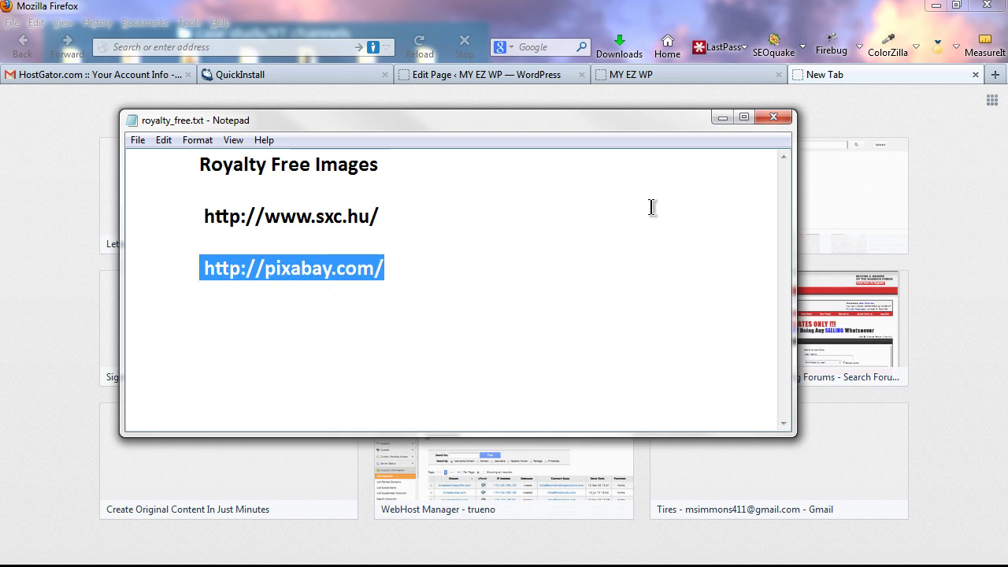
pyautogui.click(905, 126)
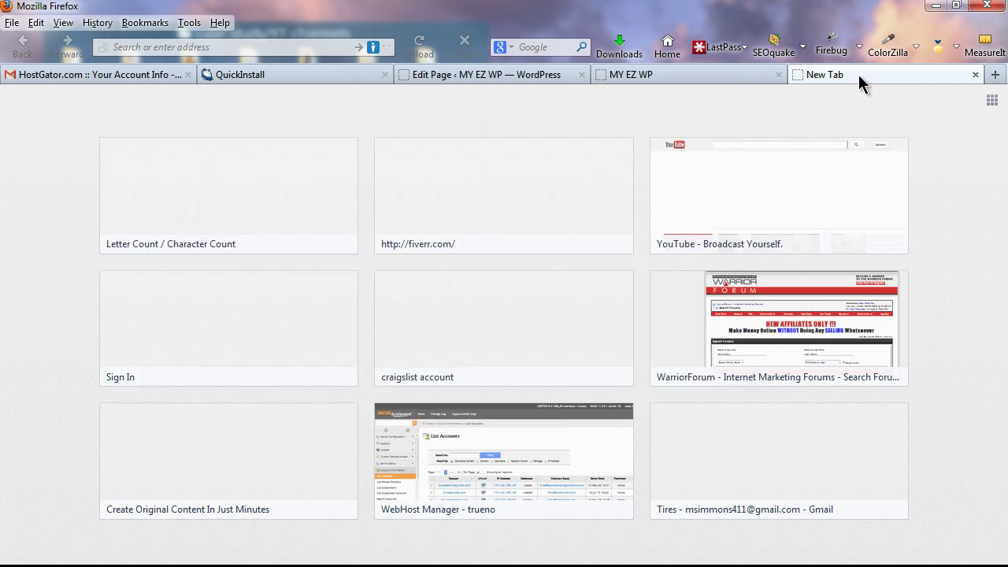
pyautogui.rightClick(197, 47)
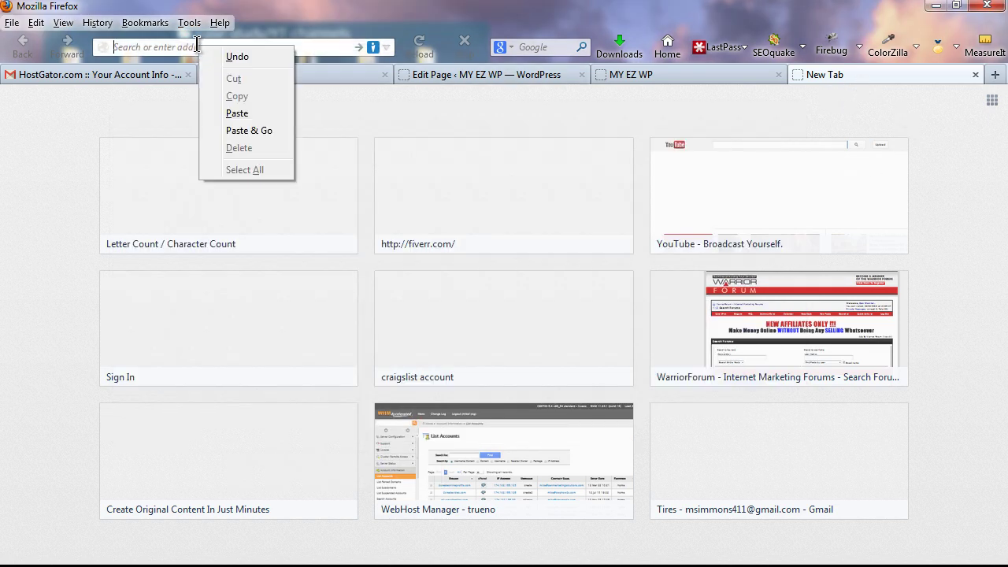
# - Go to pixabay.com and search for 'internet' images
pyautogui.click(243, 132)
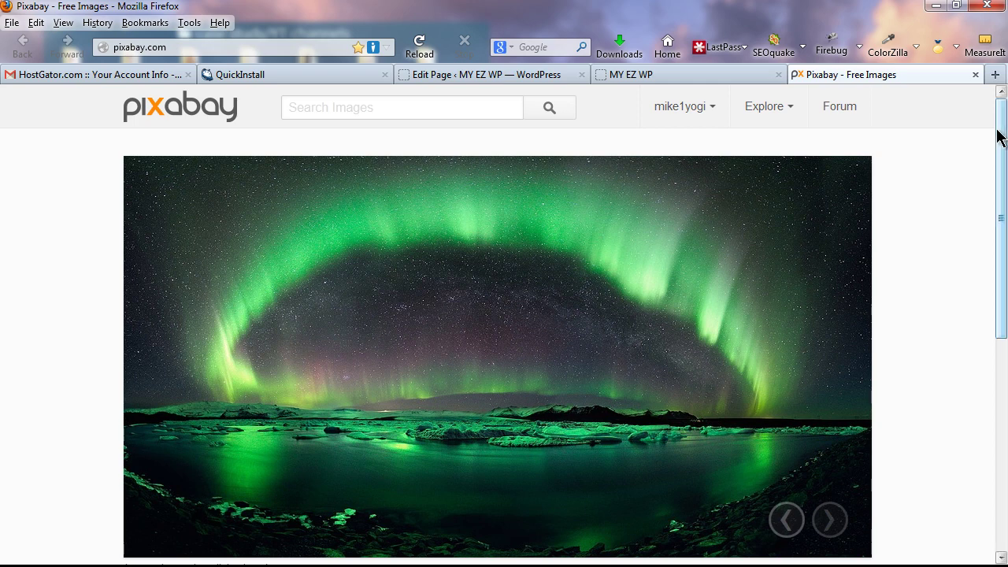
pyautogui.moveTo(711, 113)
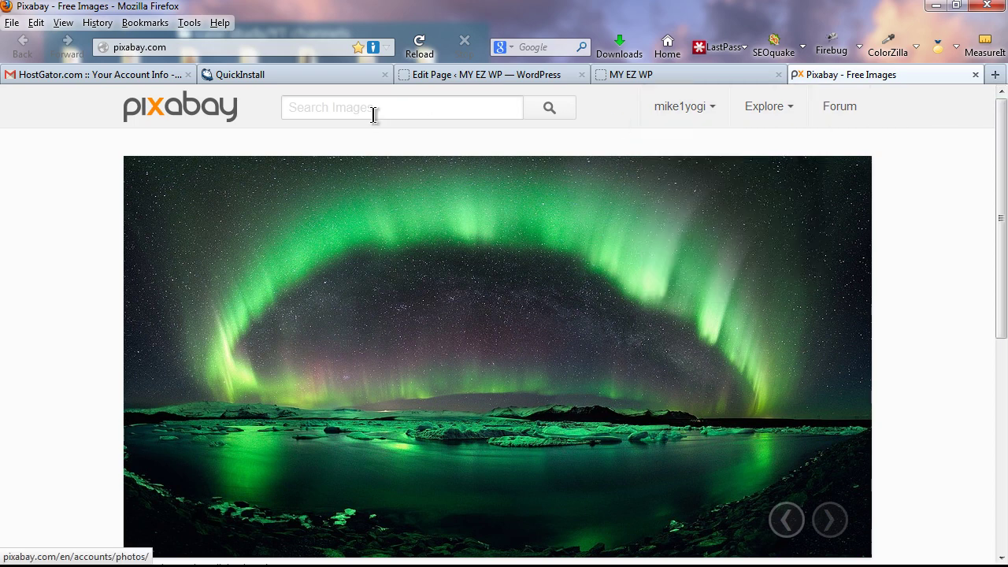
pyautogui.write('internet')
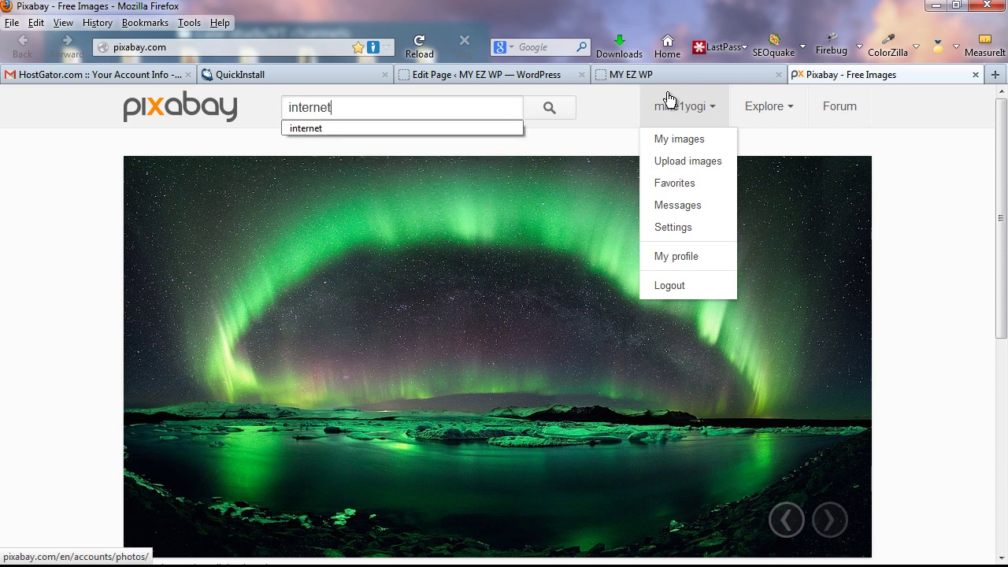
pyautogui.click(547, 110)
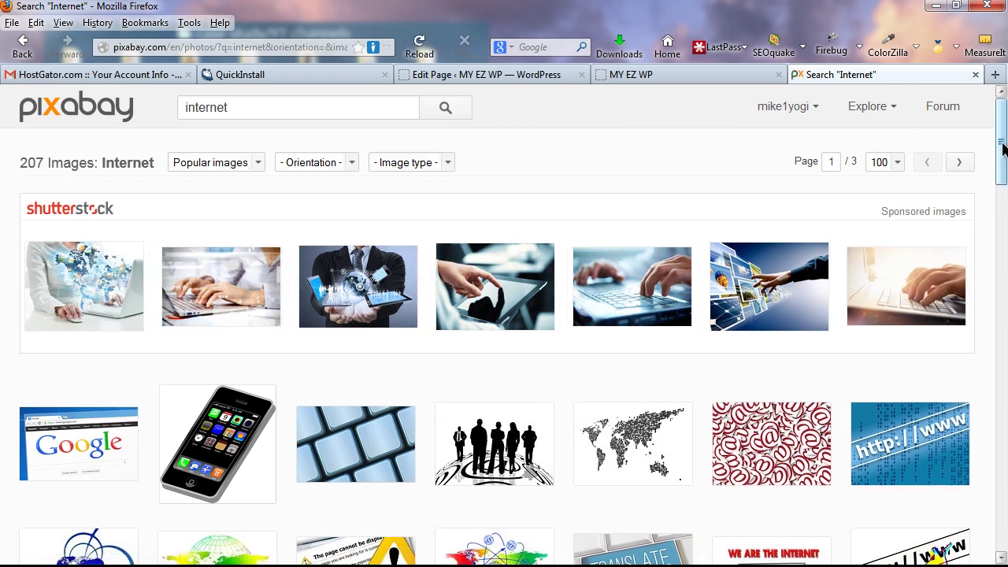
# - Download the girl-with-laptop photo as the 1280 × 853 JPG and save the file
pyautogui.moveTo(1001, 150); pyautogui.dragTo(1003, 200)
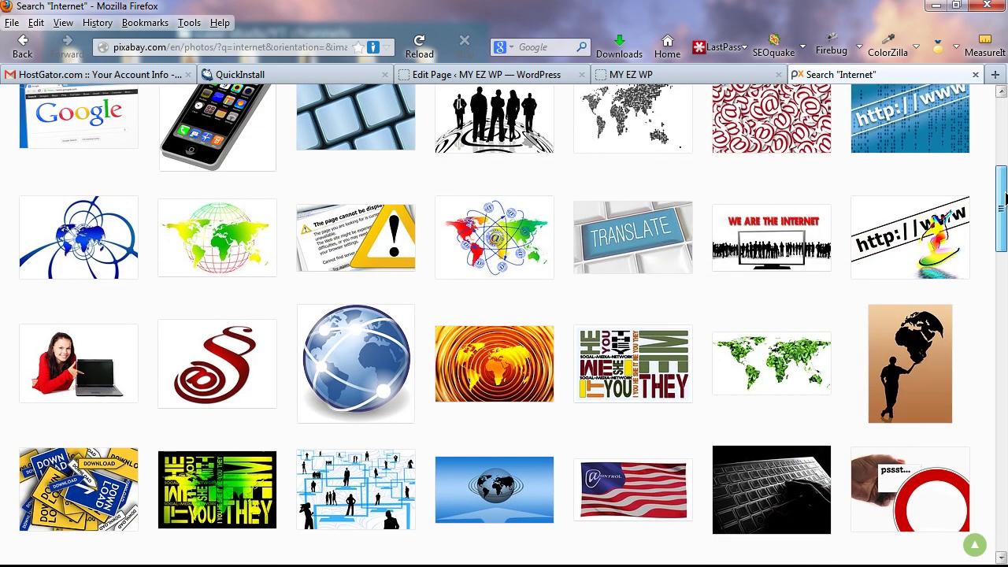
pyautogui.click(81, 362)
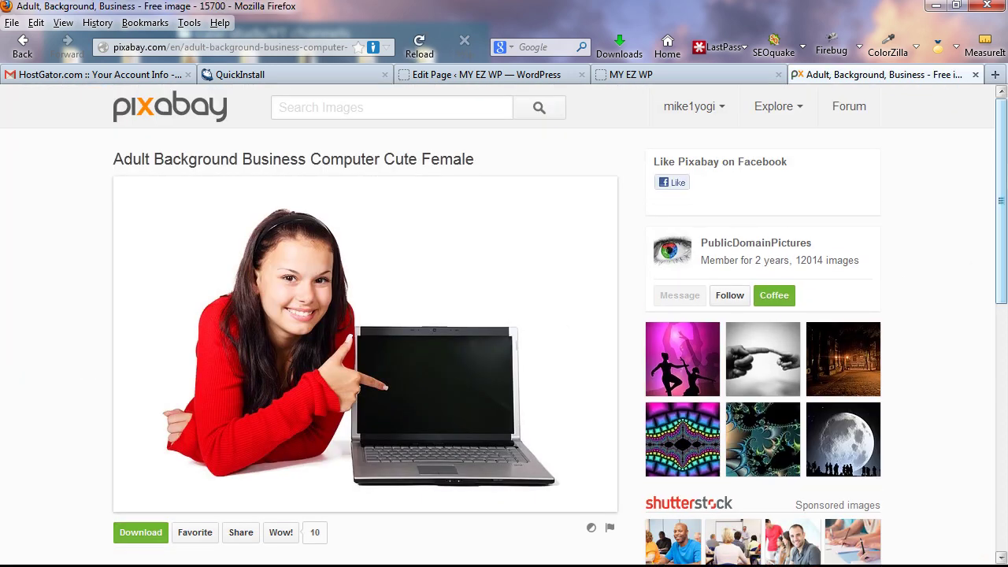
pyautogui.moveTo(997, 149); pyautogui.dragTo(1005, 247)
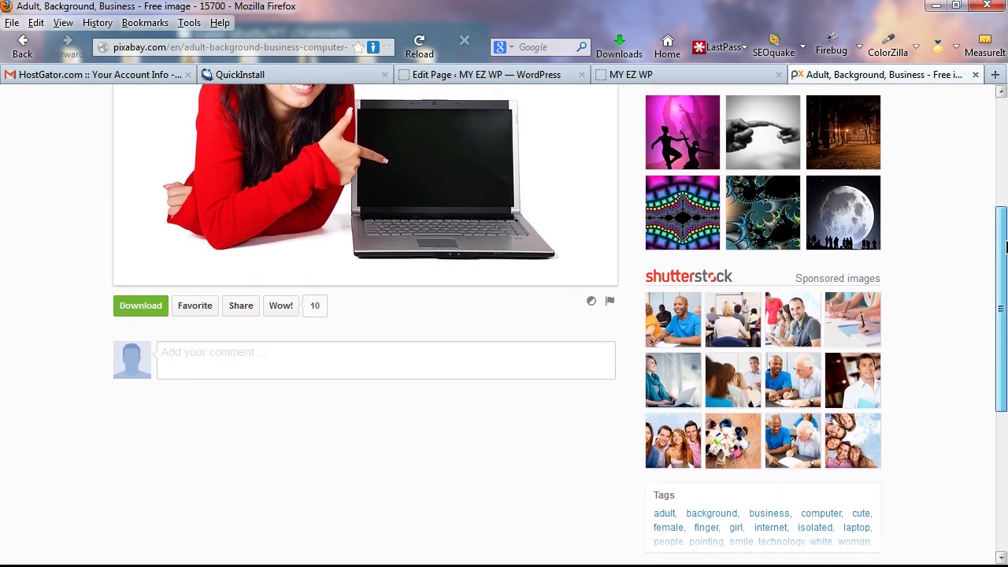
pyautogui.click(131, 314)
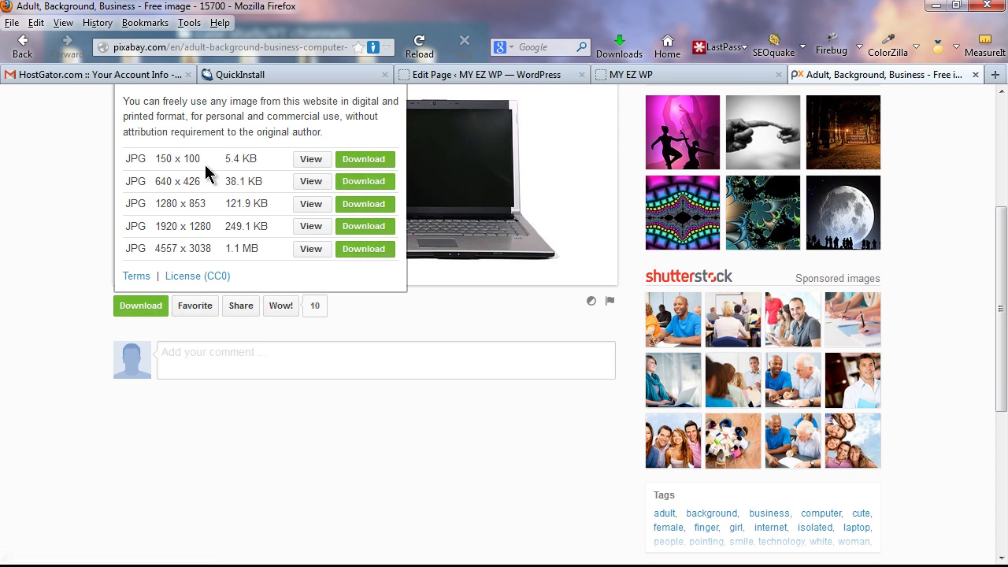
pyautogui.click(369, 207)
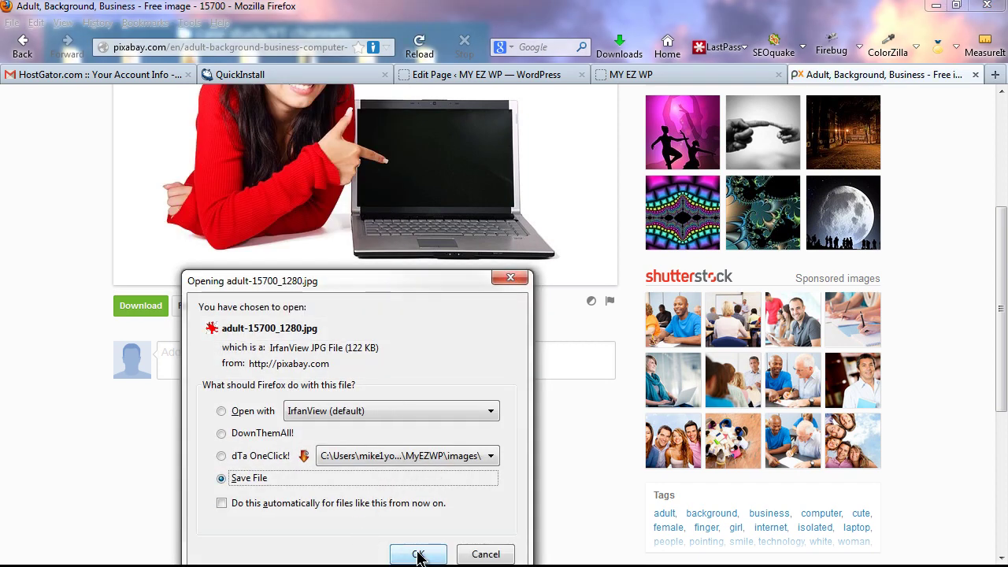
pyautogui.click(418, 554)
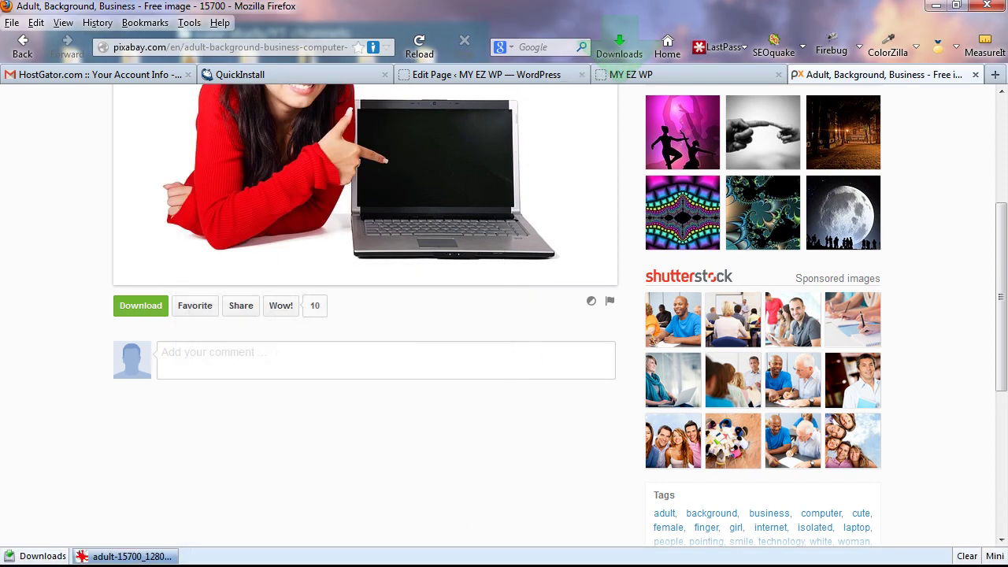
# - Insert adult-15700_1280 before 'Welcome' with alignment None at Large 625 × 416 size
pyautogui.click(516, 76)
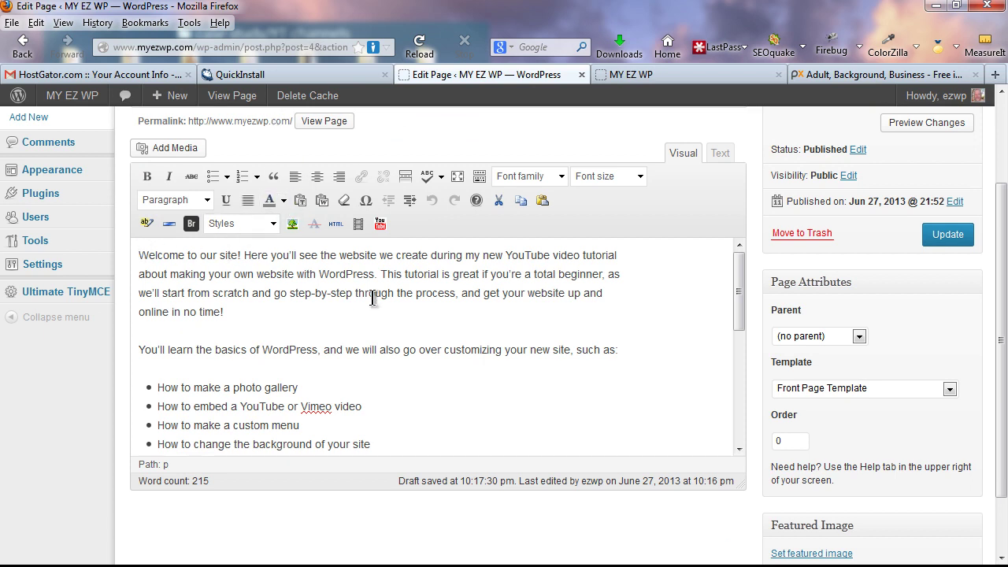
pyautogui.click(140, 349)
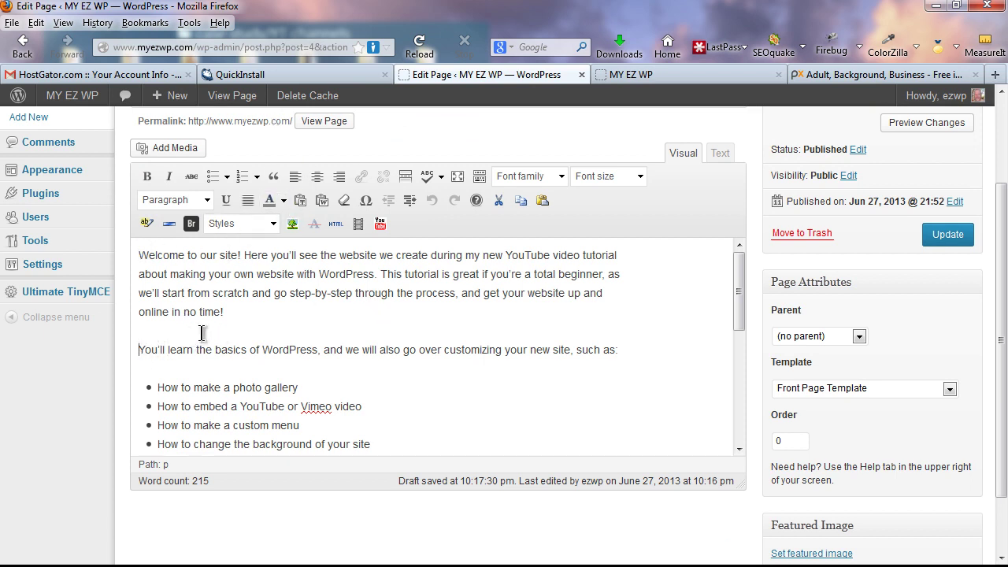
pyautogui.click(139, 252)
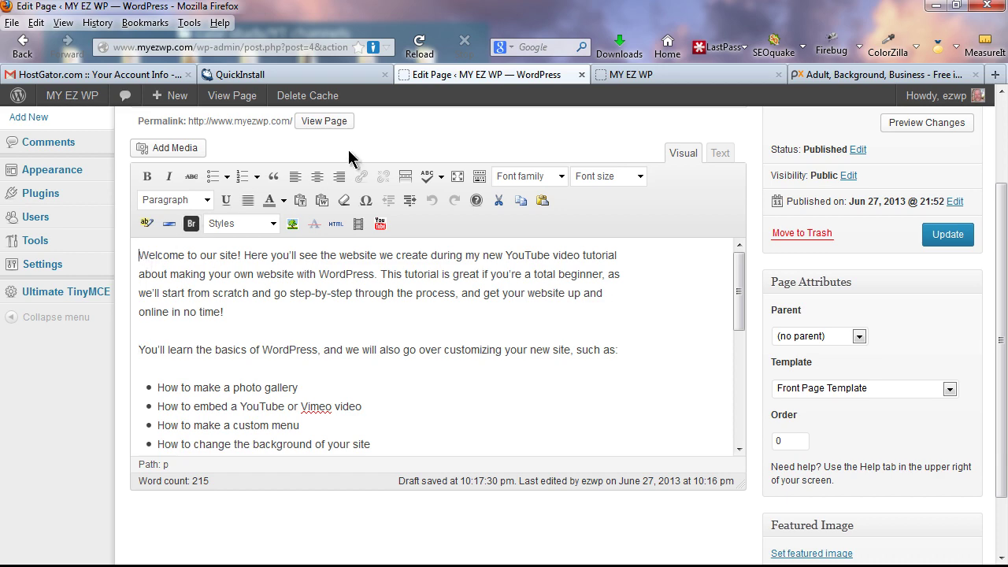
pyautogui.click(174, 148)
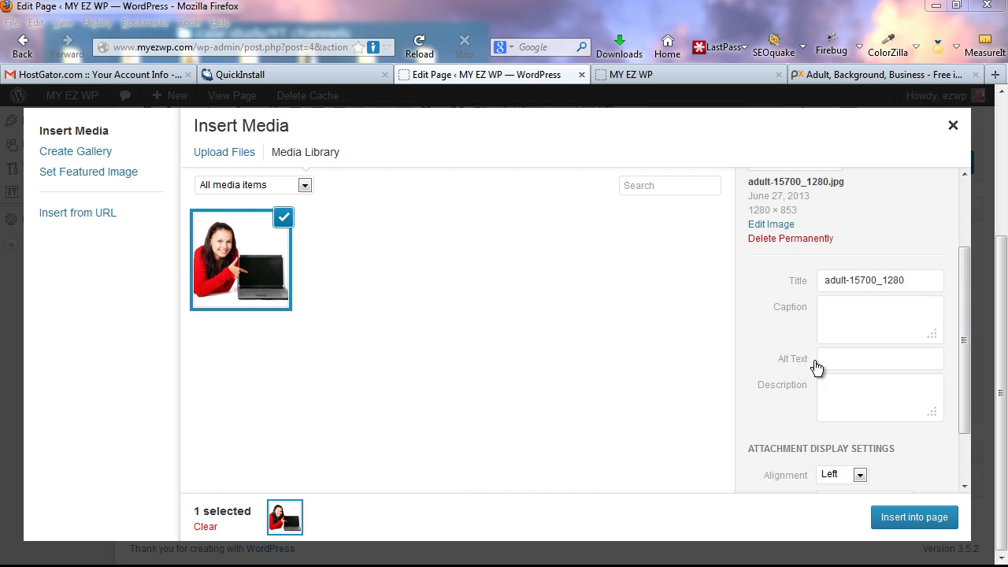
pyautogui.moveTo(969, 277); pyautogui.dragTo(970, 403)
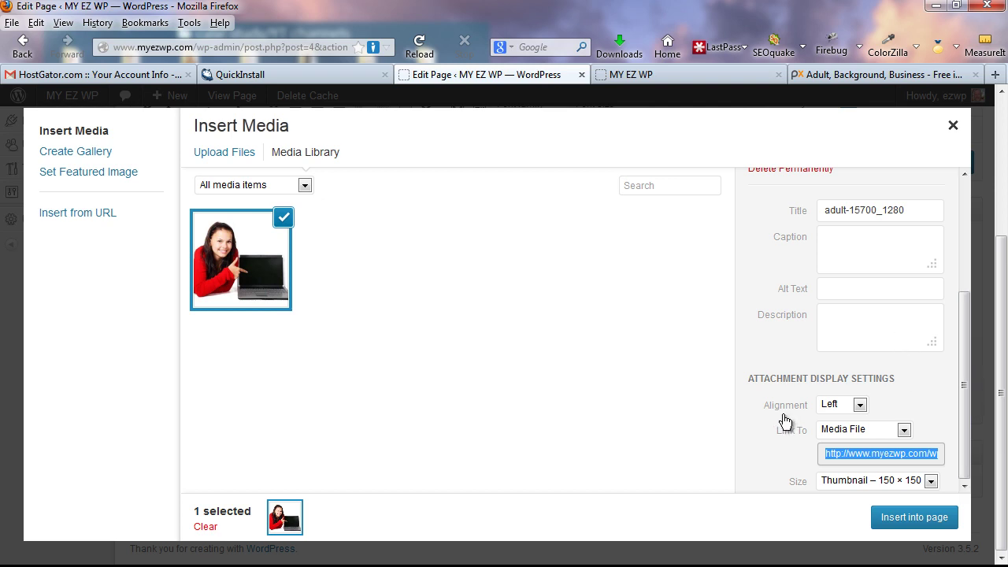
pyautogui.click(861, 404)
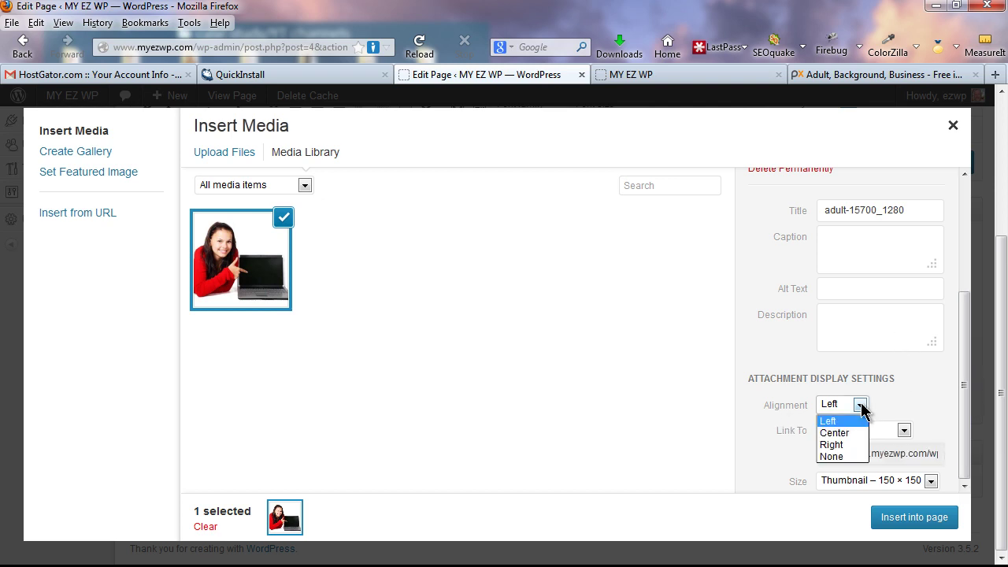
pyautogui.click(837, 457)
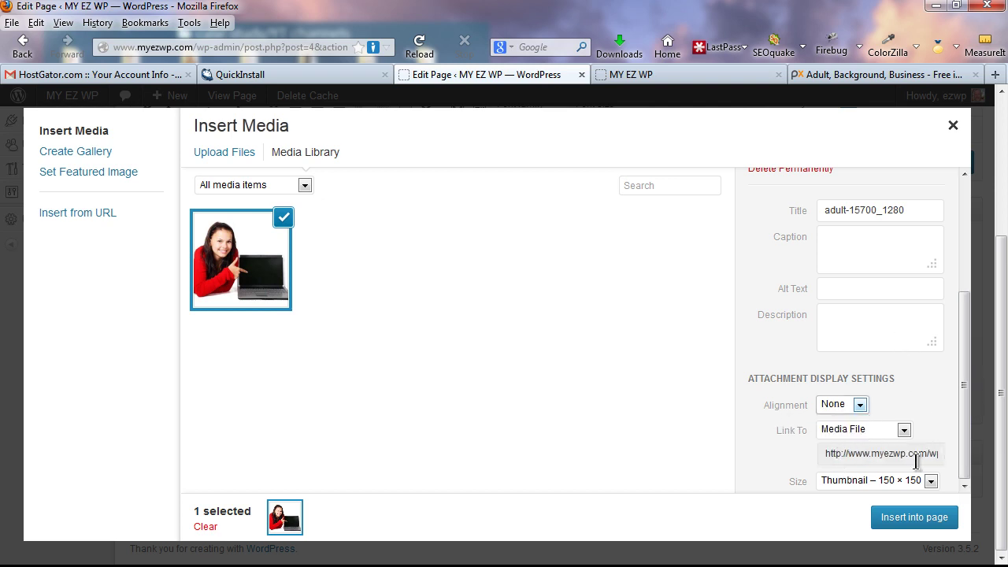
pyautogui.click(930, 482)
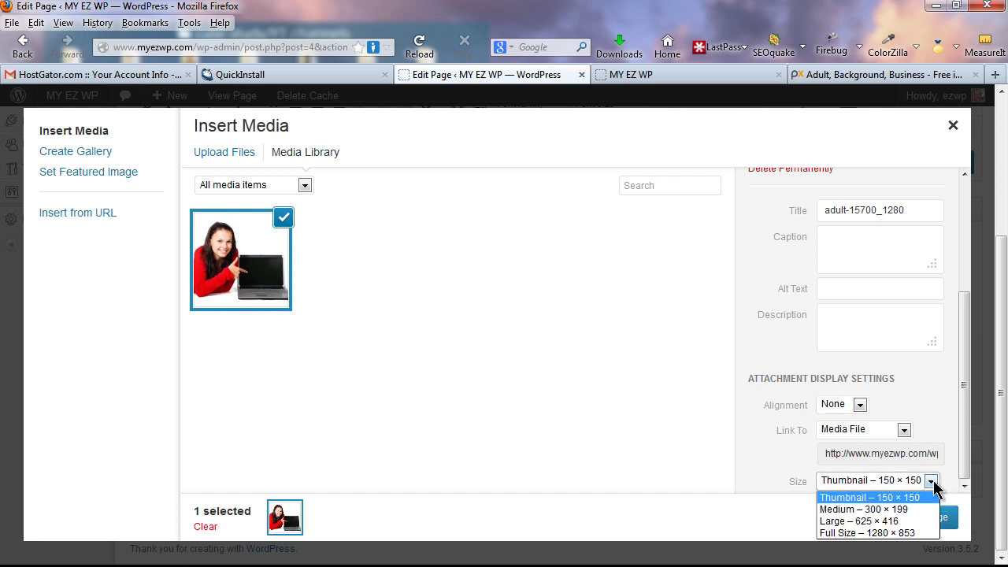
pyautogui.click(868, 522)
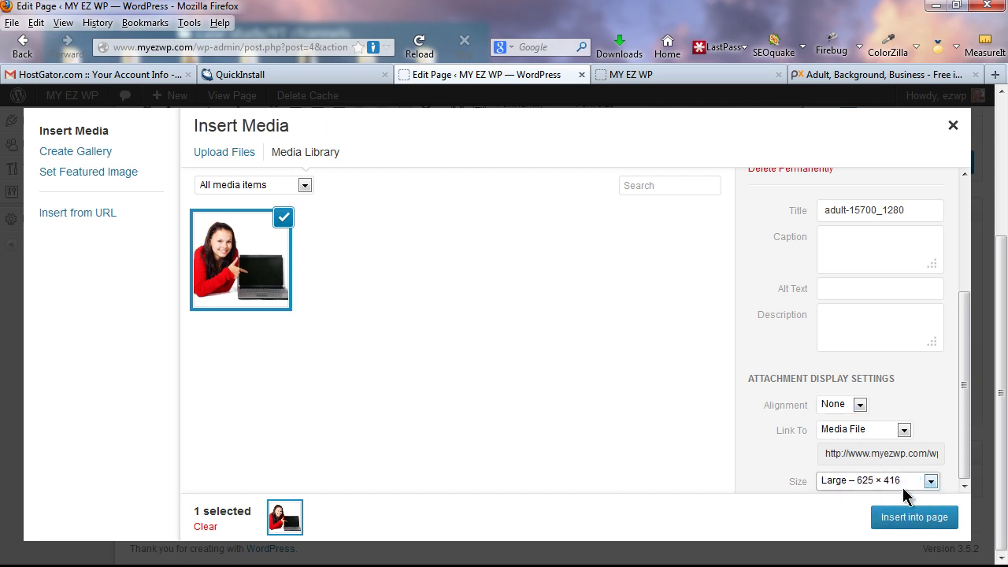
pyautogui.click(911, 526)
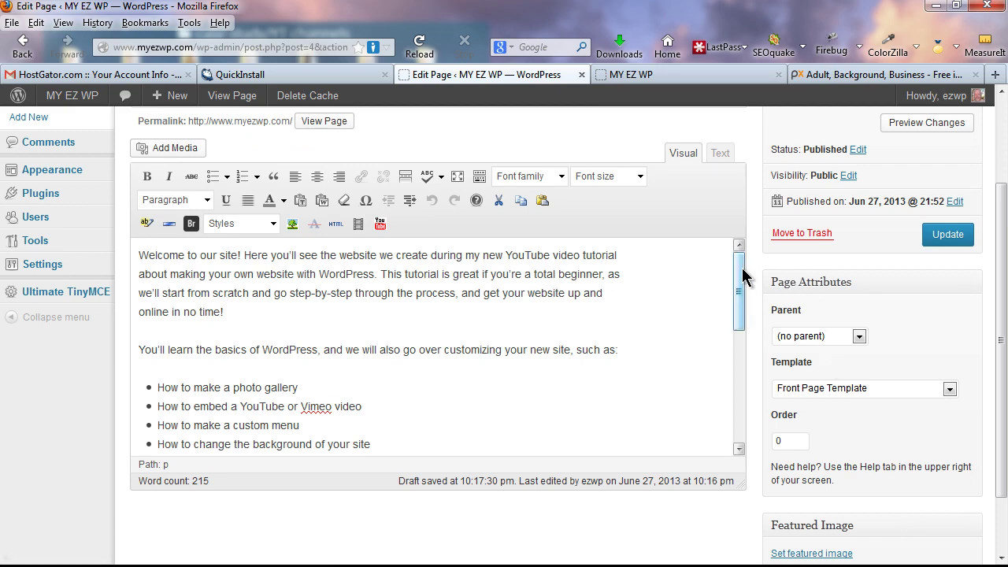
# - Update the page, reload the MY EZ WP tab to see the photo, then return to the editor
pyautogui.click(941, 239)
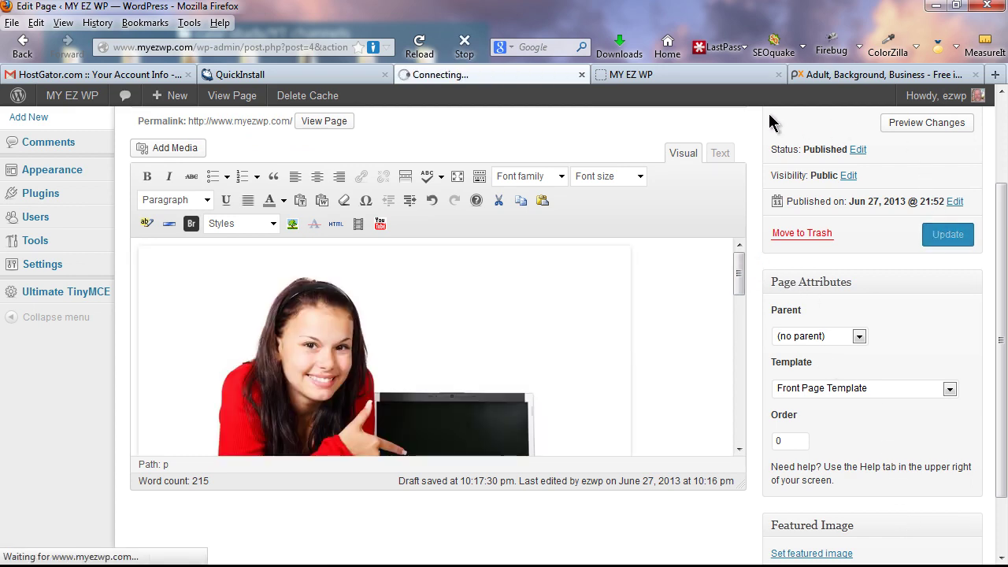
pyautogui.click(677, 74)
pyautogui.rightClick(677, 77)
pyautogui.click(726, 88)
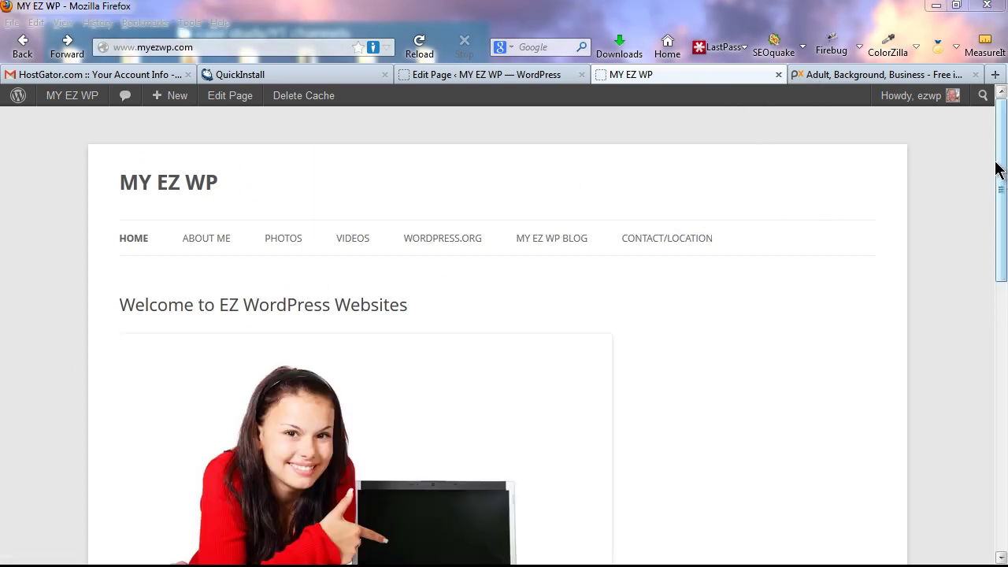
pyautogui.moveTo(997, 169)
pyautogui.mouseDown()
pyautogui.moveTo(1000, 243)
pyautogui.moveTo(992, 197)
pyautogui.moveTo(981, 315)
pyautogui.moveTo(988, 181)
pyautogui.mouseUp()
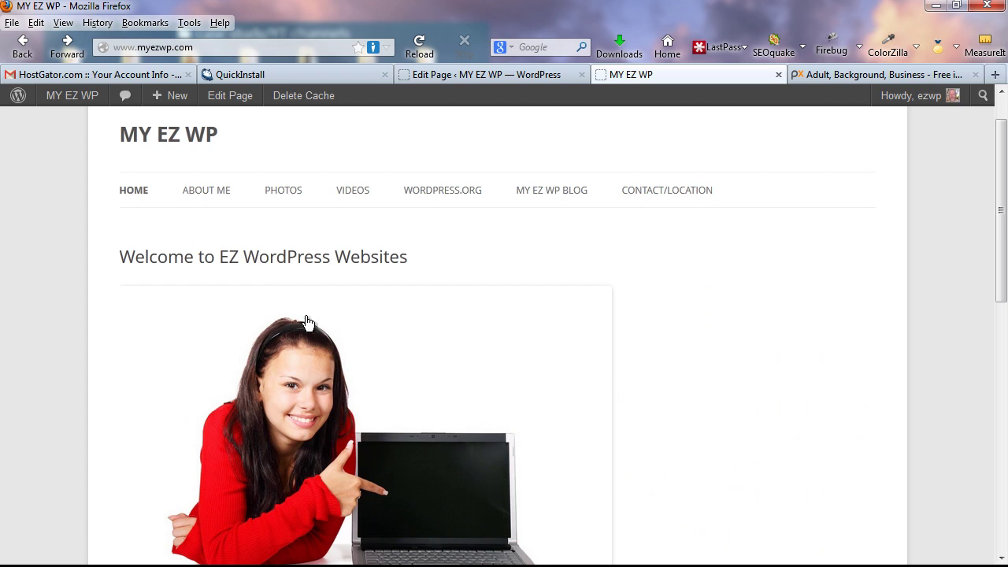
pyautogui.click(495, 82)
pyautogui.scroll(-3, 977, 209)
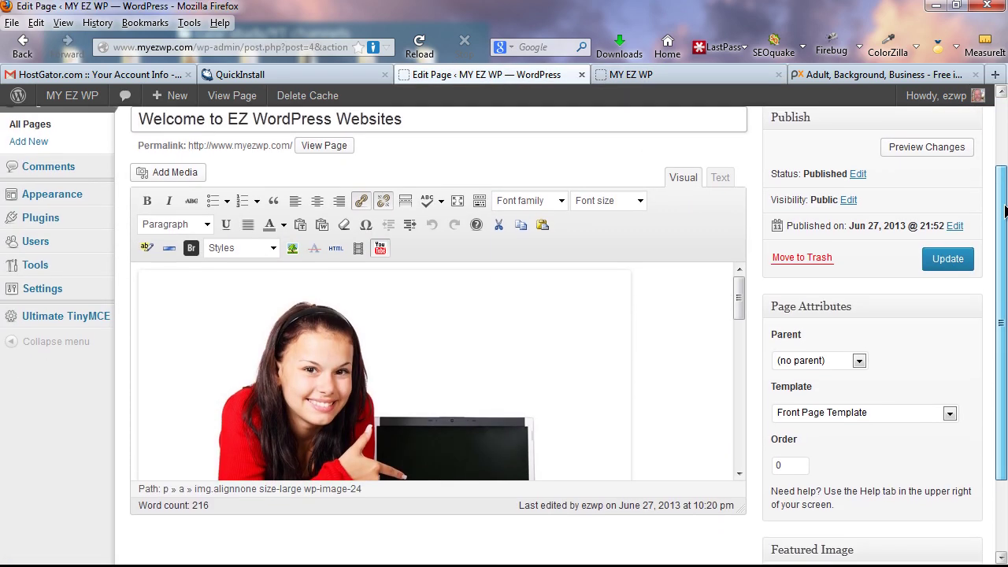
# - Resize the Welcome page photo to 70% and align it right
pyautogui.click(307, 348)
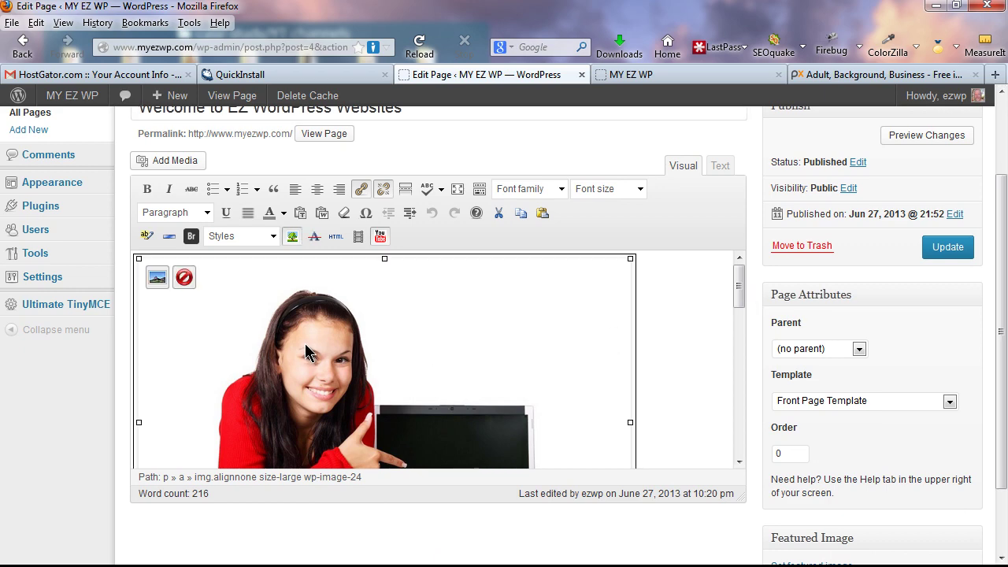
pyautogui.click(158, 279)
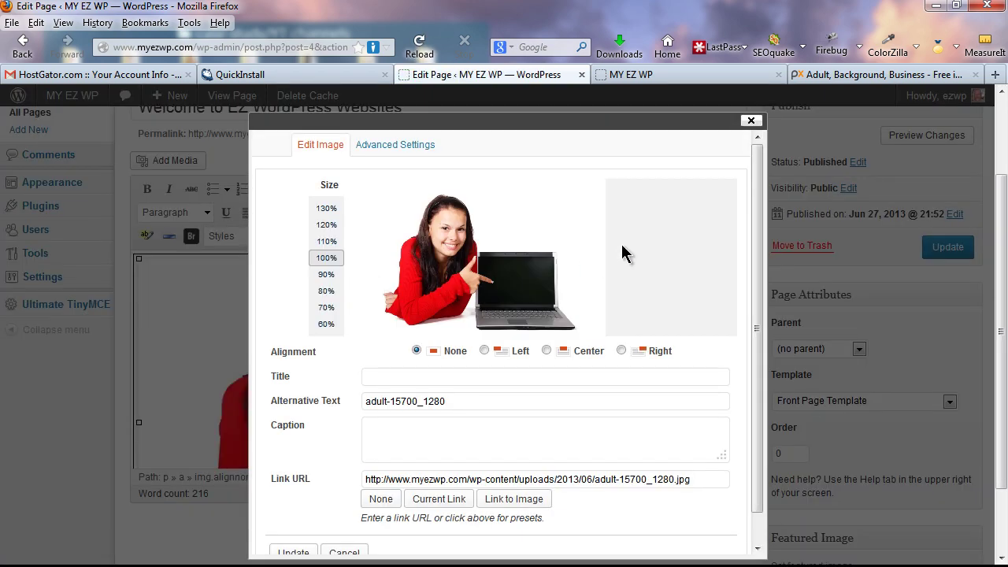
pyautogui.click(339, 307)
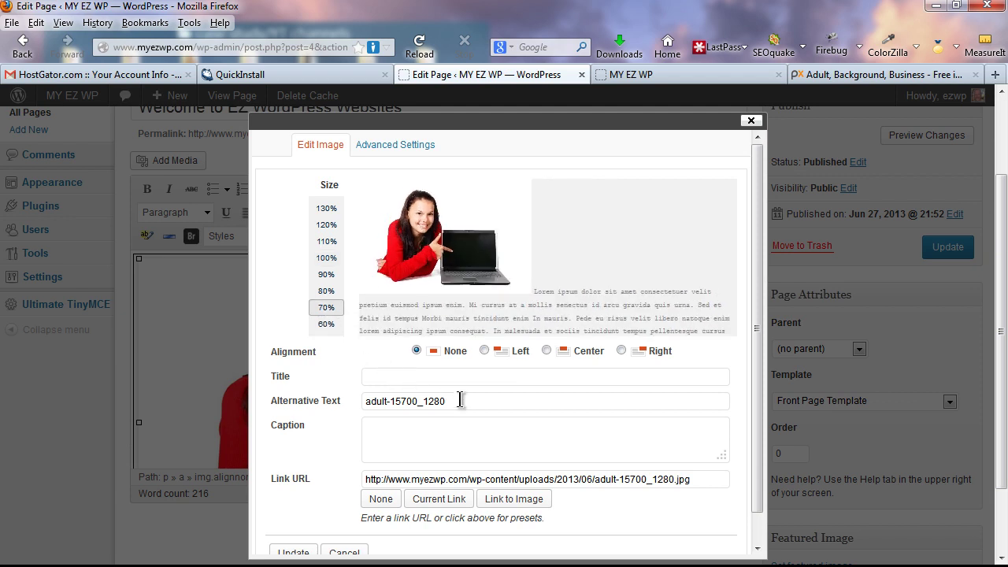
pyautogui.click(622, 351)
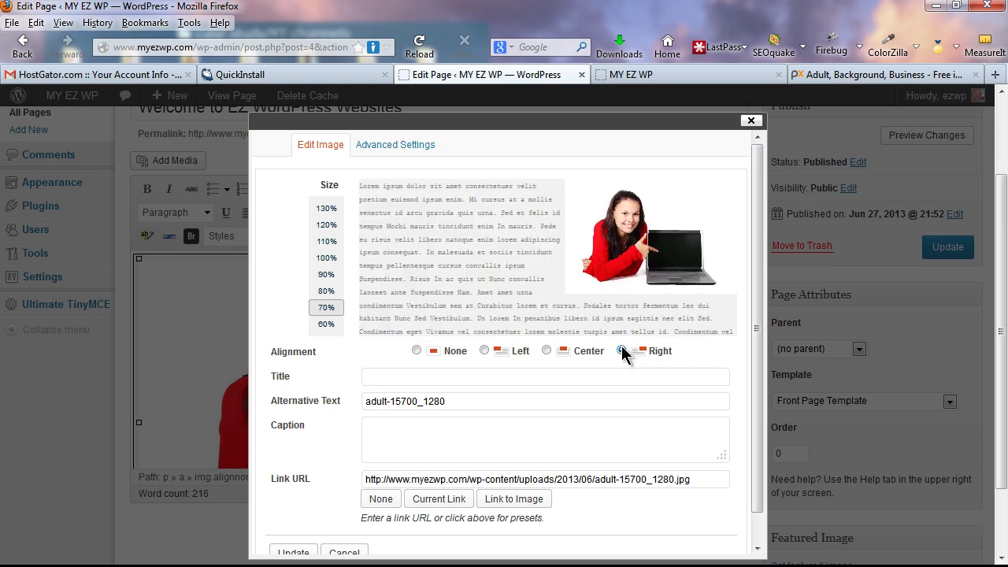
# - Set the photo's Link URL to None and apply the image changes
pyautogui.click(393, 145)
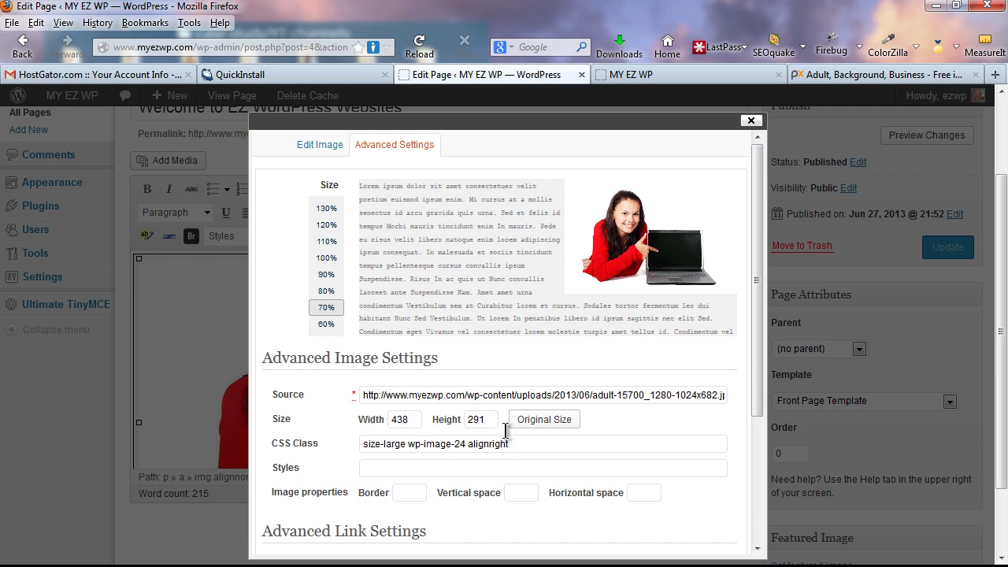
pyautogui.scroll(-4, 757, 397)
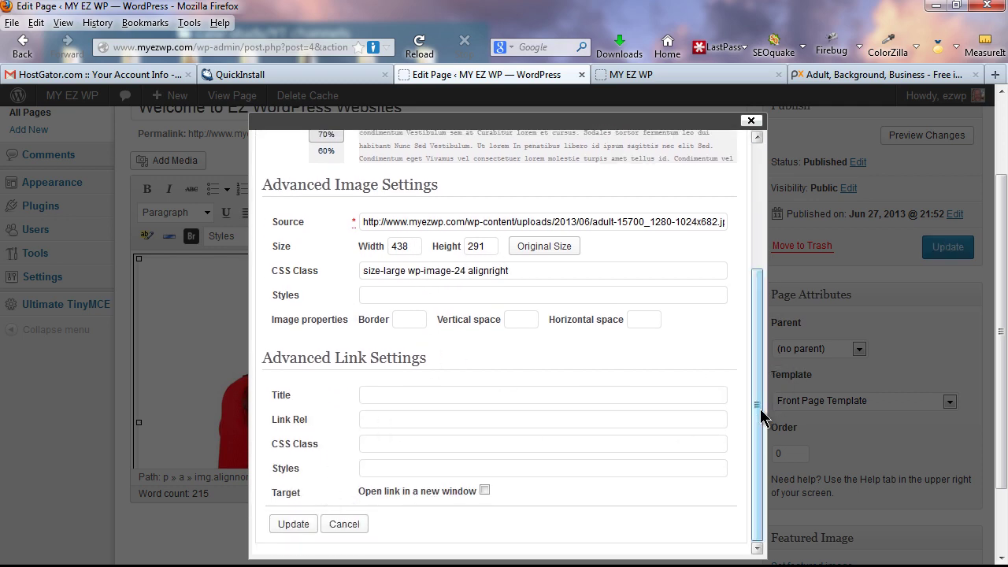
pyautogui.moveTo(760, 417); pyautogui.dragTo(758, 264)
pyautogui.click(315, 145)
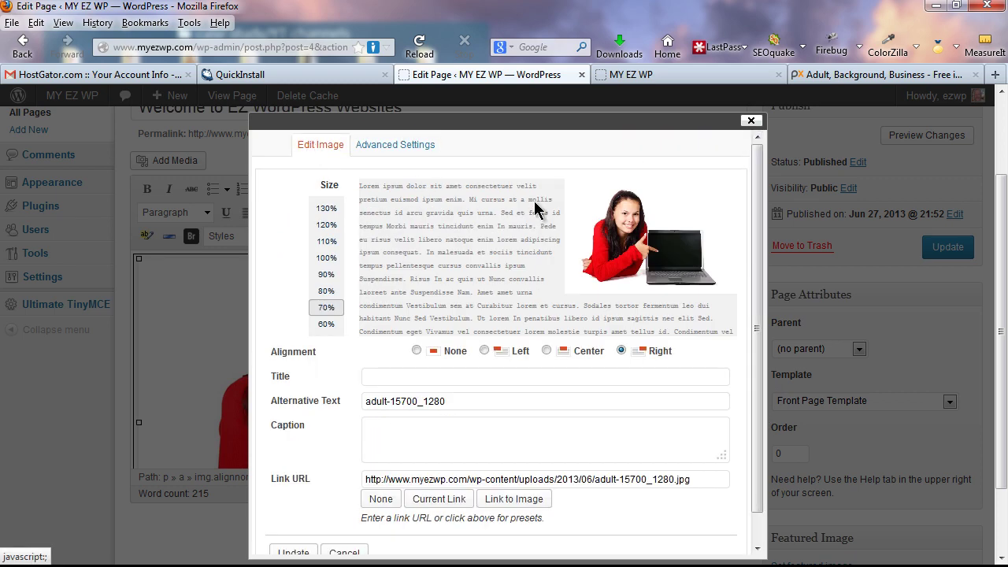
pyautogui.scroll(-1, 756, 184)
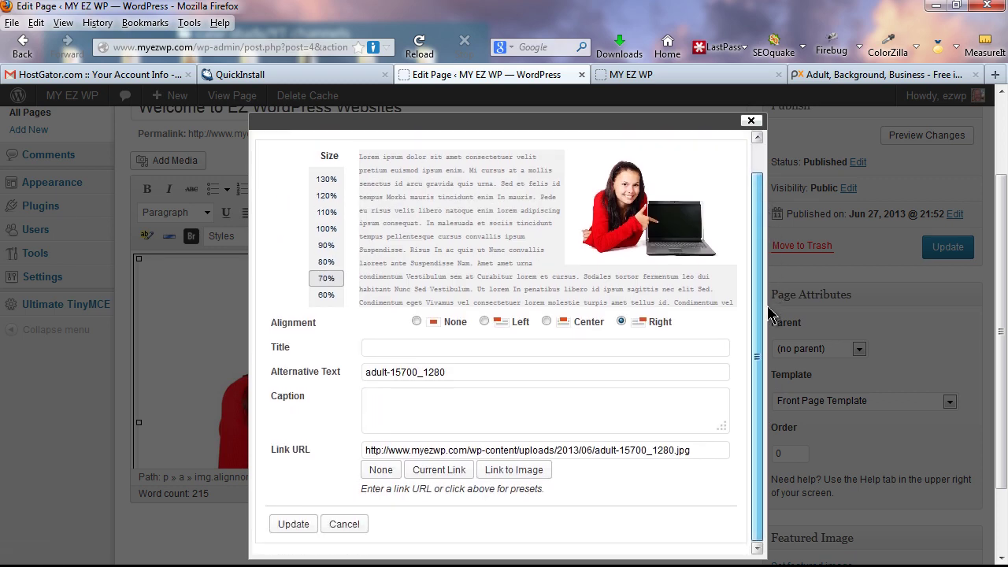
pyautogui.click(381, 471)
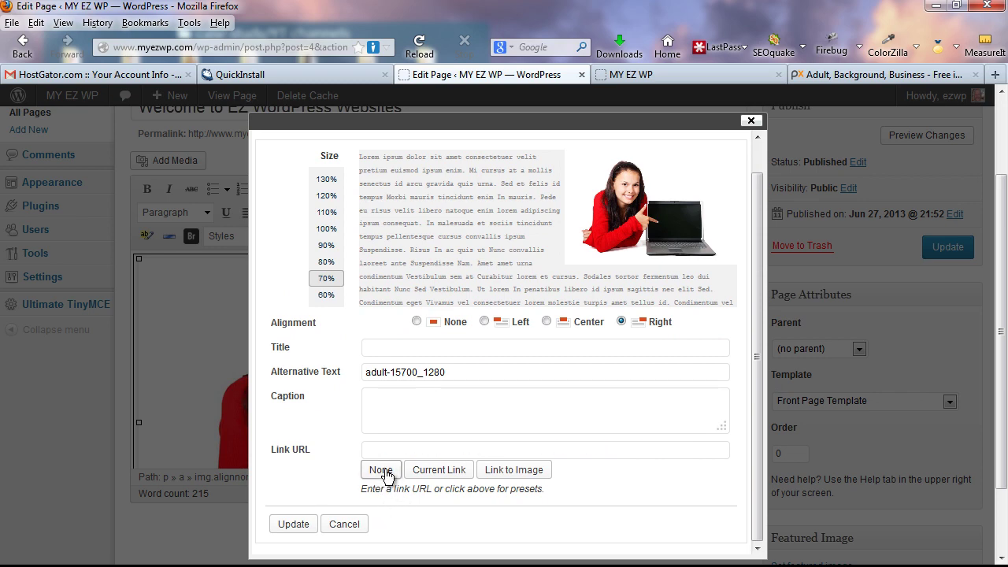
pyautogui.click(293, 524)
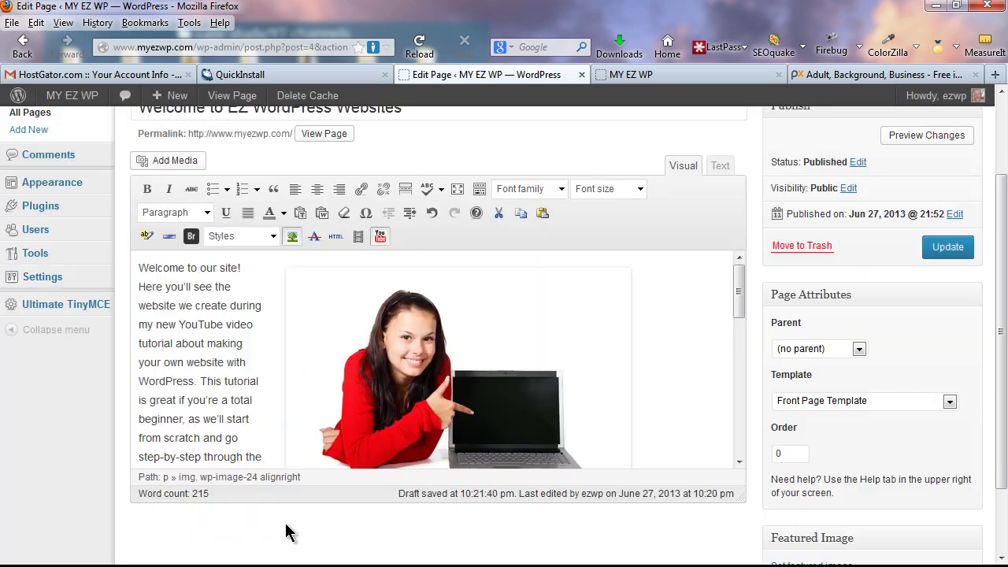
# - Update the Welcome page and reload the MY EZ WP live site to view the right-aligned photo
pyautogui.click(948, 246)
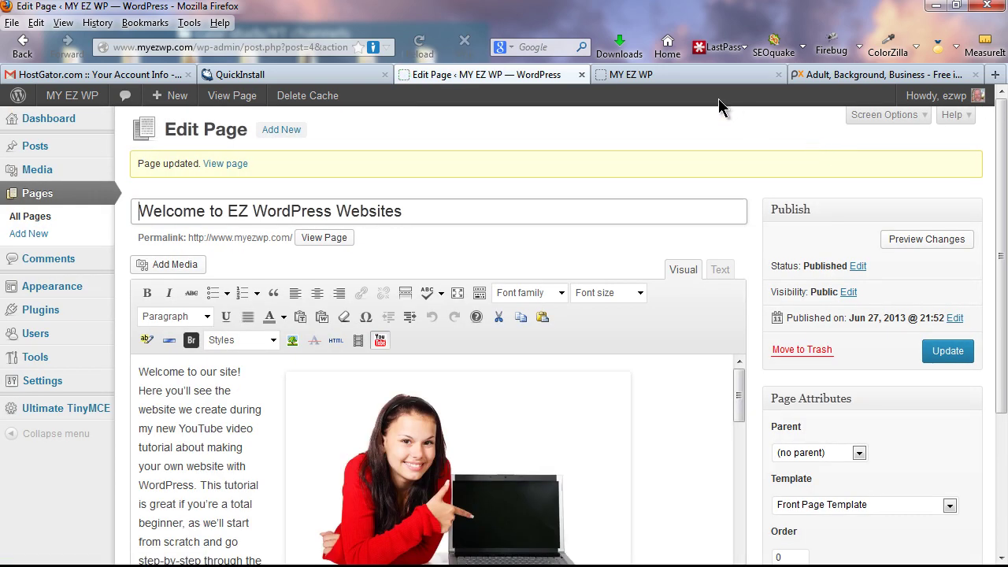
pyautogui.click(689, 76)
pyautogui.rightClick(691, 81)
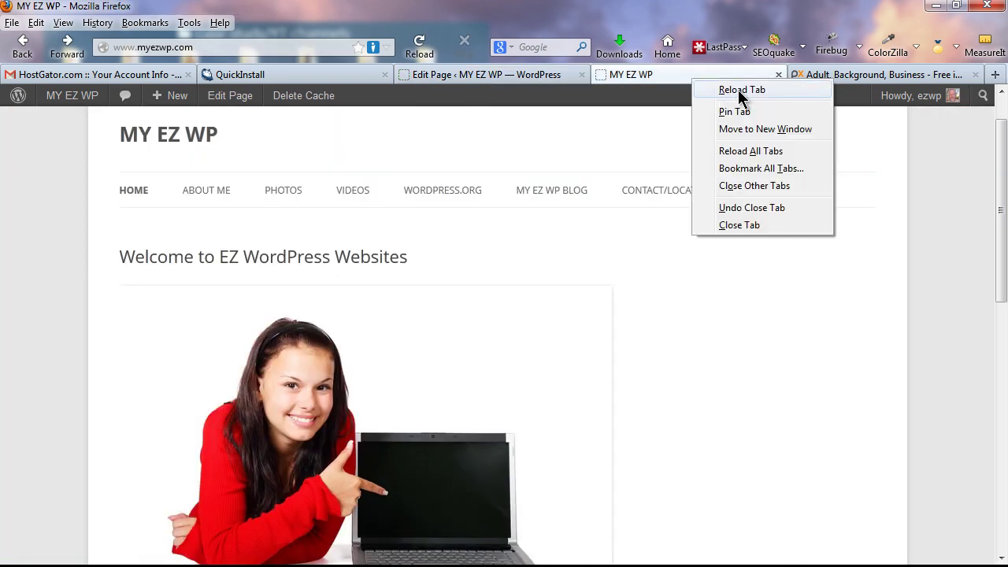
pyautogui.click(740, 93)
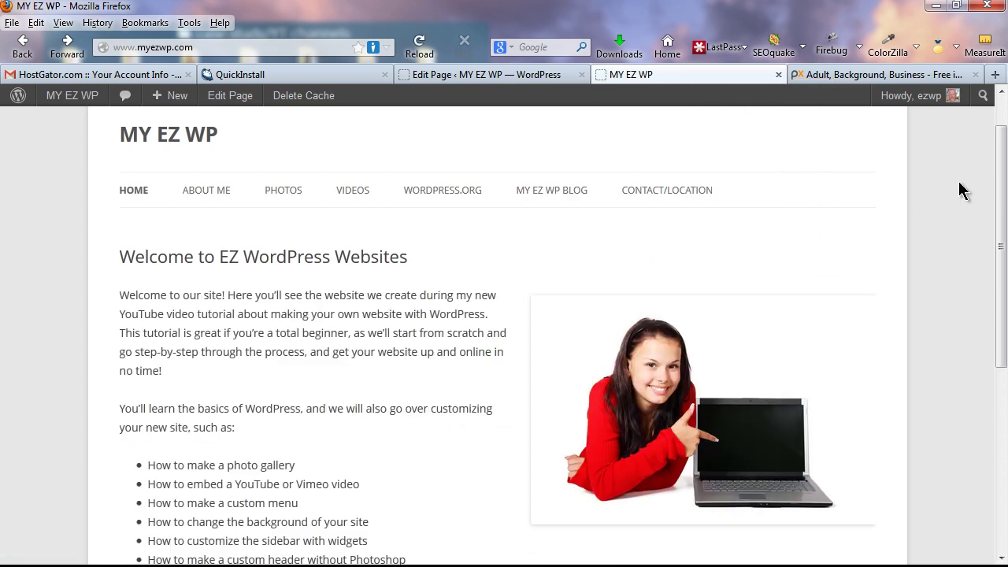
pyautogui.scroll(-3, 992, 349)
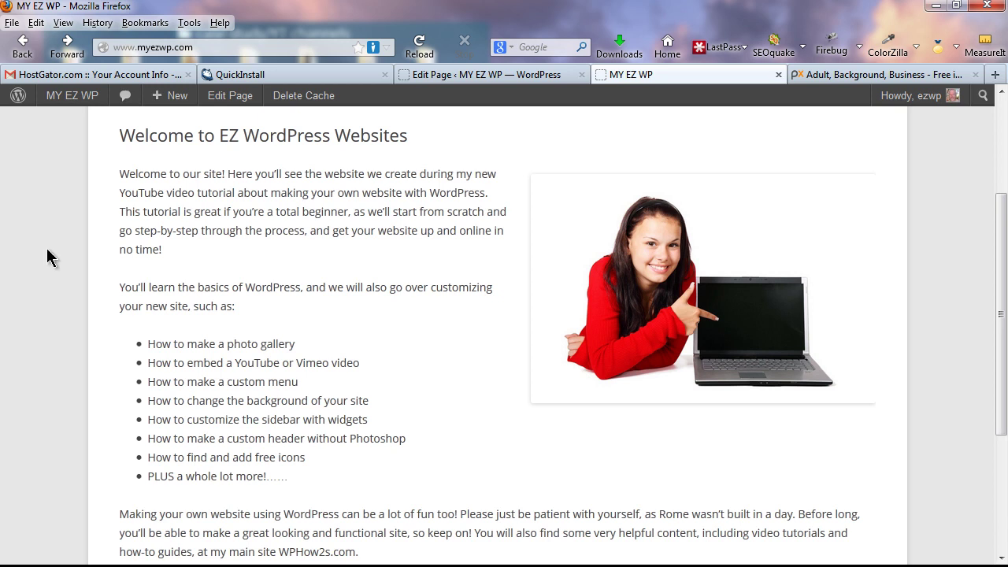
# - In the page editor tab, open Appearance > Header and note the suggested 960 × 250 pixel header size
pyautogui.moveTo(999, 322); pyautogui.dragTo(1000, 226)
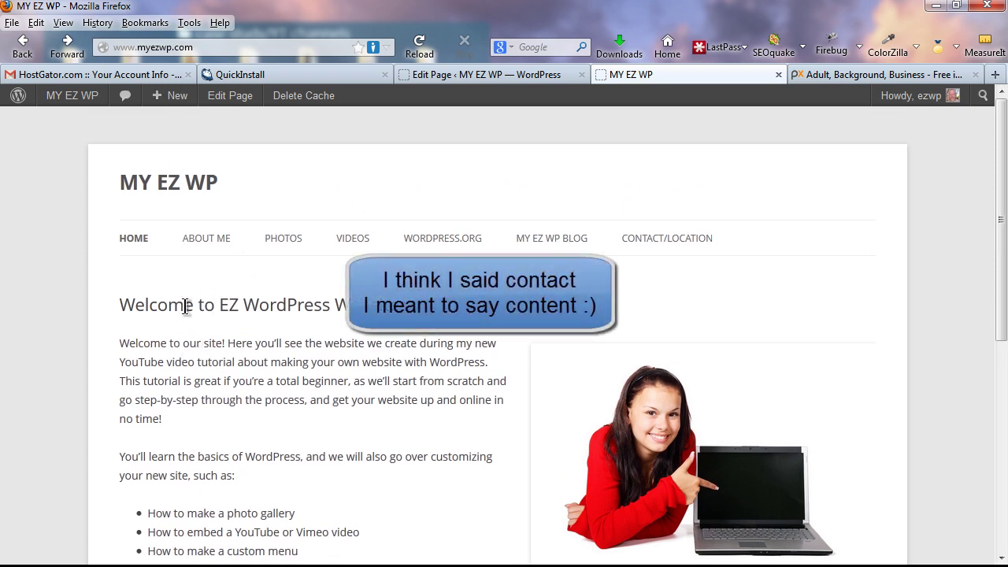
pyautogui.click(497, 75)
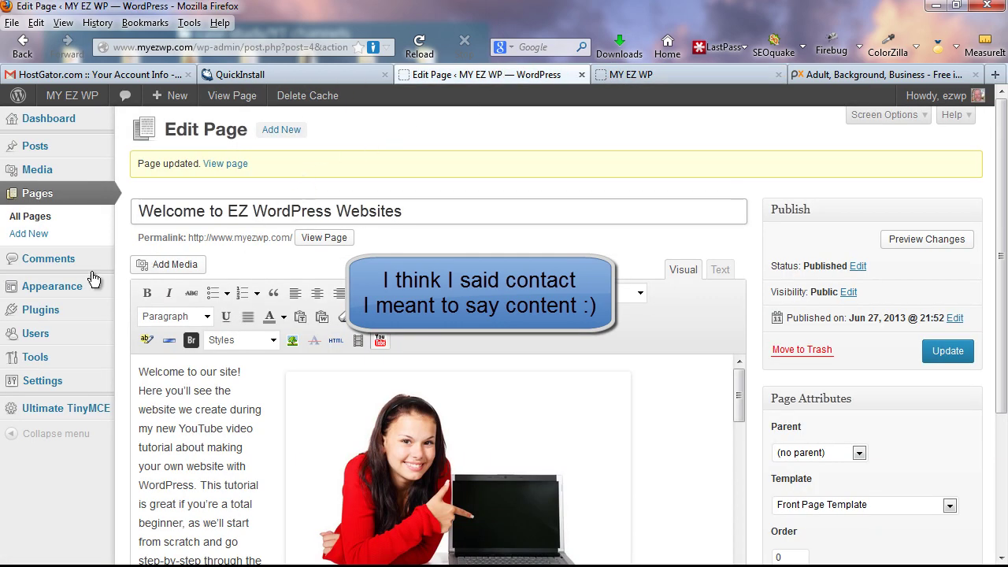
pyautogui.moveTo(52, 291)
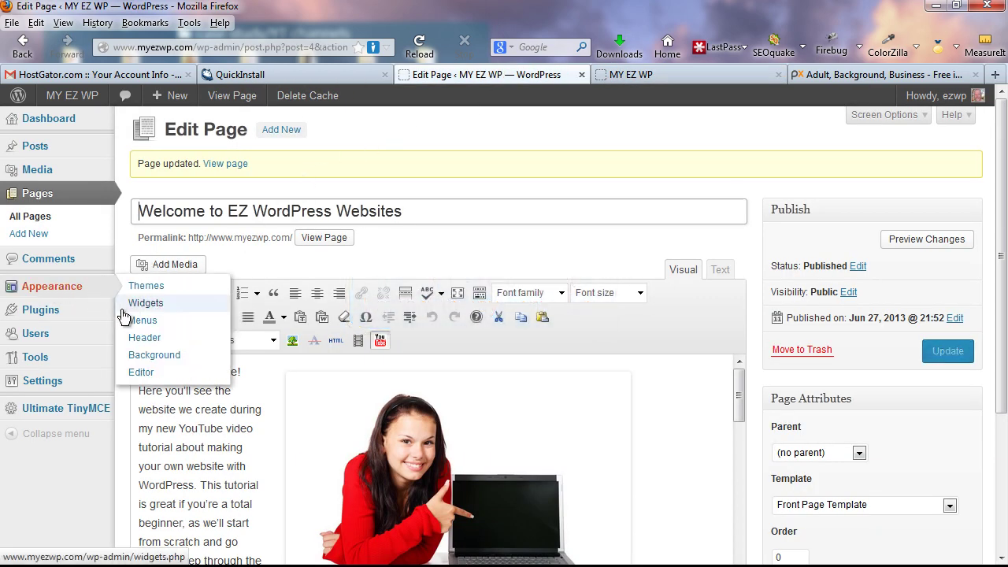
pyautogui.click(146, 339)
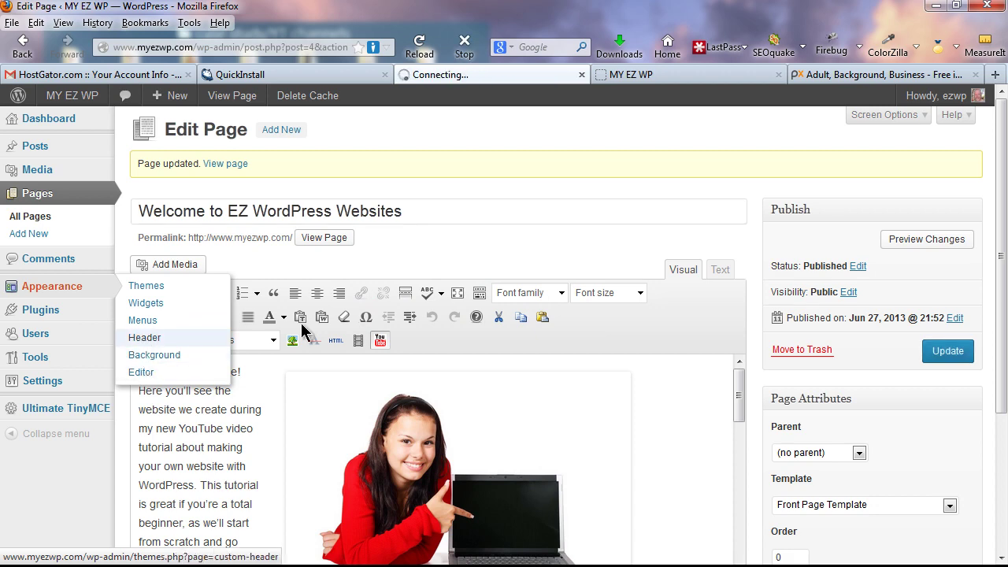
pyautogui.moveTo(310, 296); pyautogui.dragTo(548, 315)
pyautogui.click(650, 297)
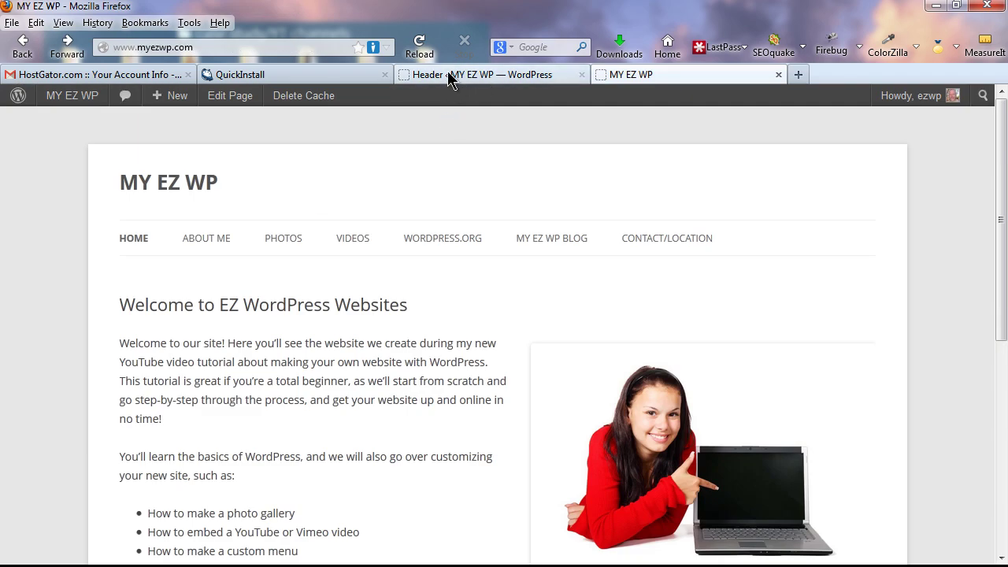
# - Go to pixlr.com in a new tab and launch the Pixlr Editor (Advanced)
pyautogui.click(798, 75)
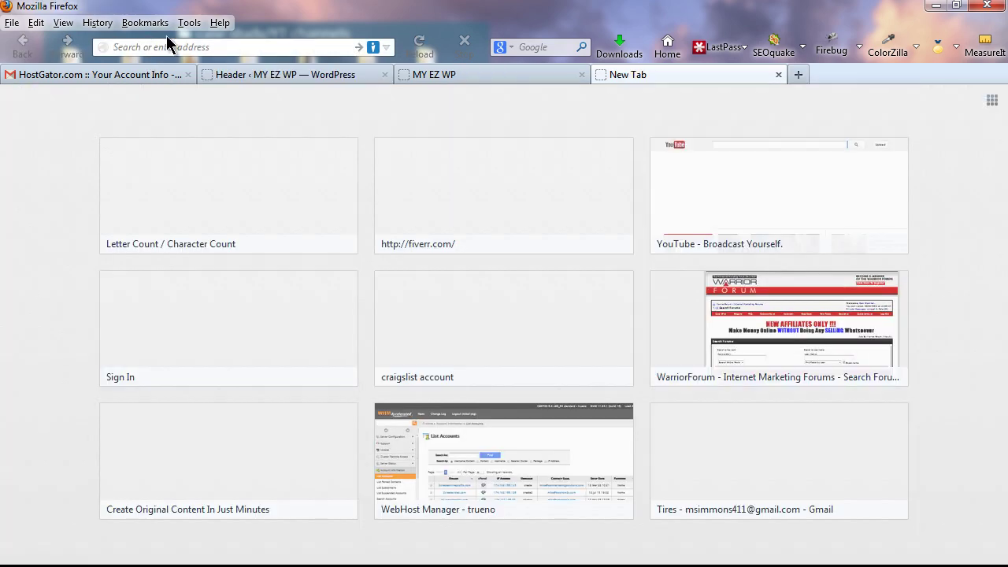
pyautogui.write('pixlr.com/')
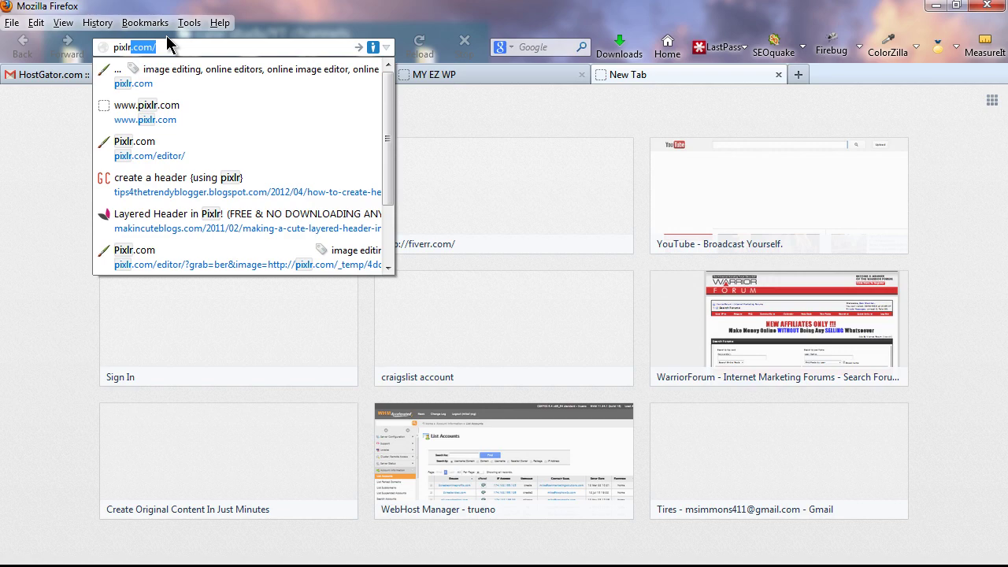
pyautogui.click(358, 48)
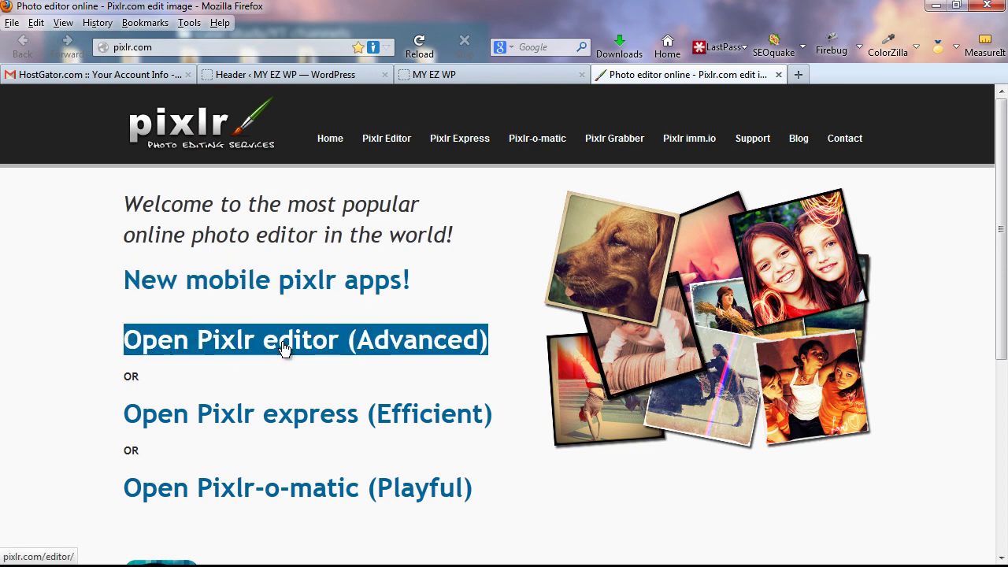
pyautogui.click(242, 354)
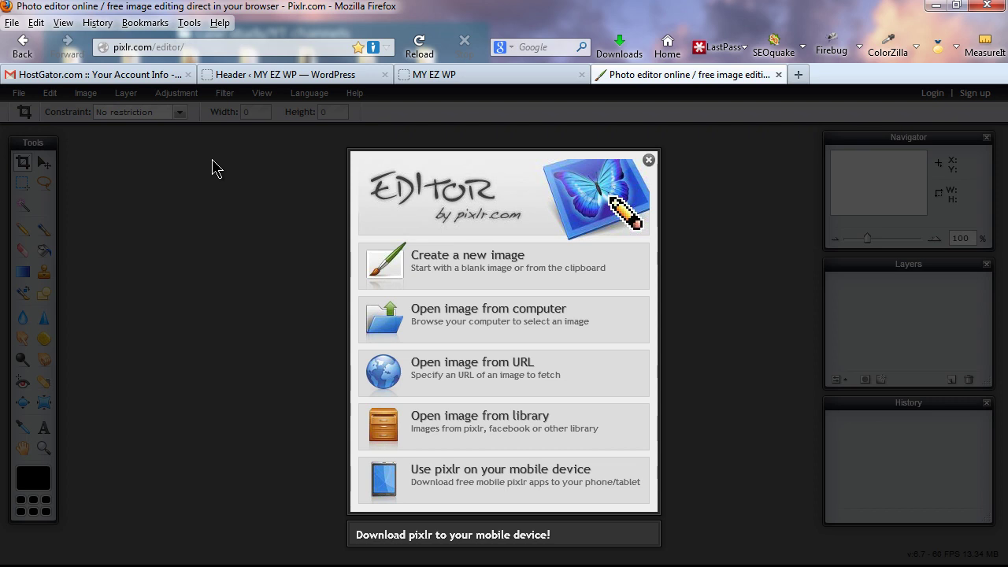
# - Open nepal-413_1280.jpg, check its 1280×960 image size, and unlock the Background layer as Layer 0
pyautogui.click(449, 320)
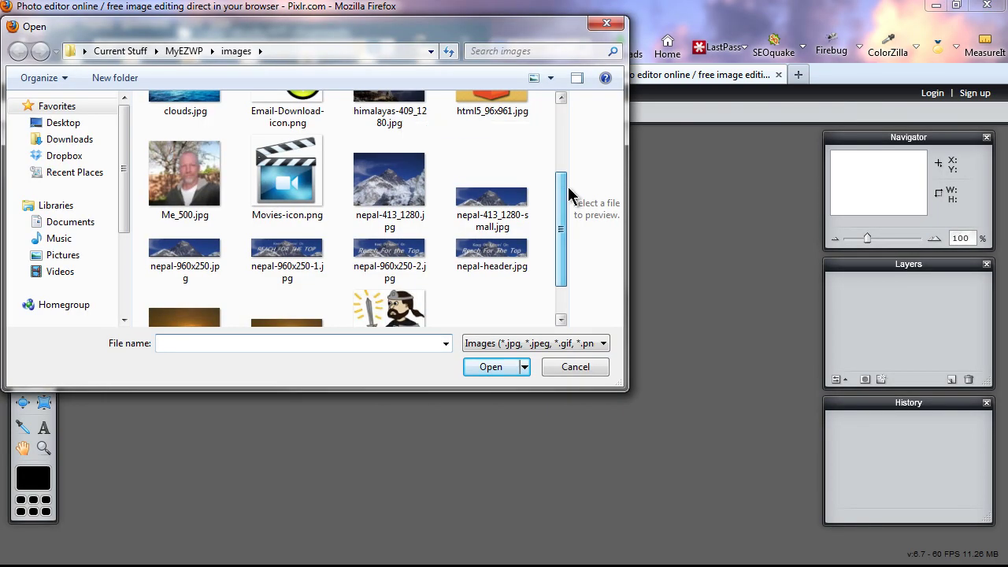
pyautogui.doubleClick(398, 176)
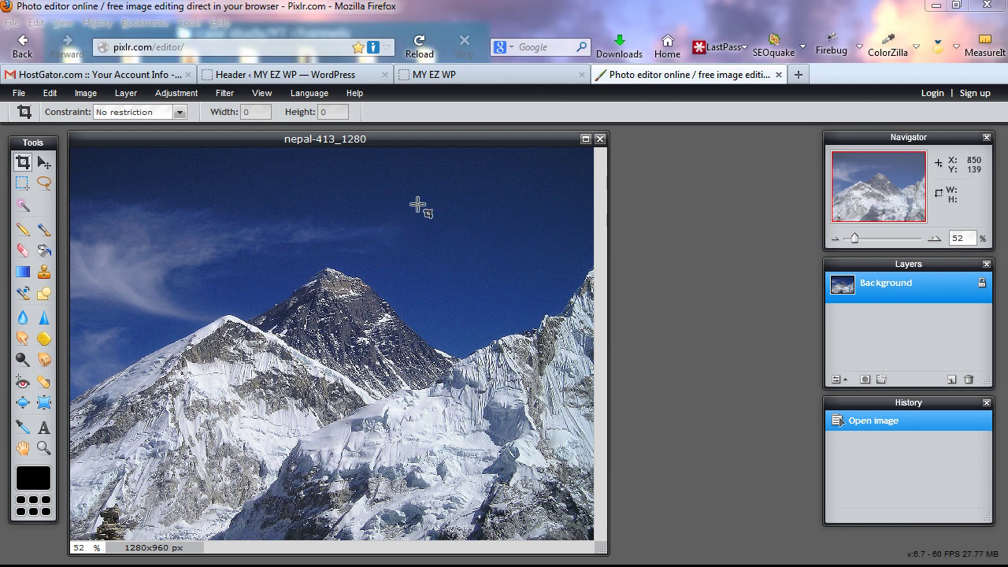
pyautogui.click(84, 95)
pyautogui.click(101, 113)
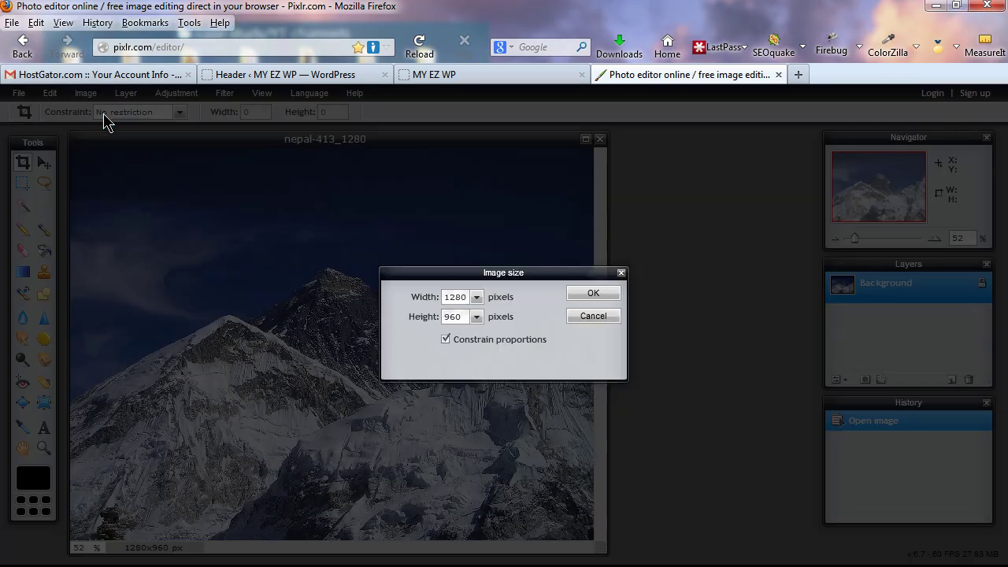
pyautogui.click(594, 294)
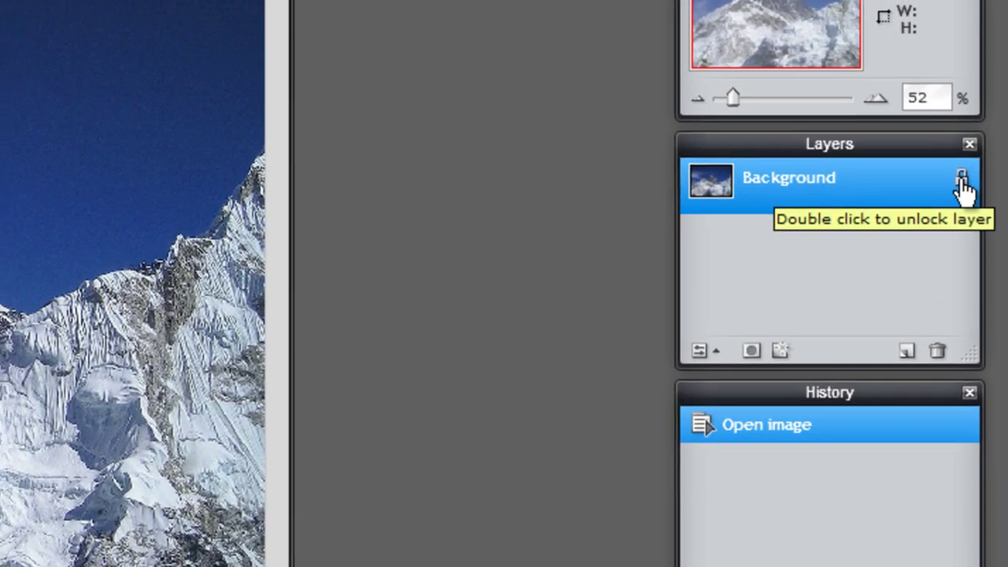
pyautogui.doubleClick(981, 287)
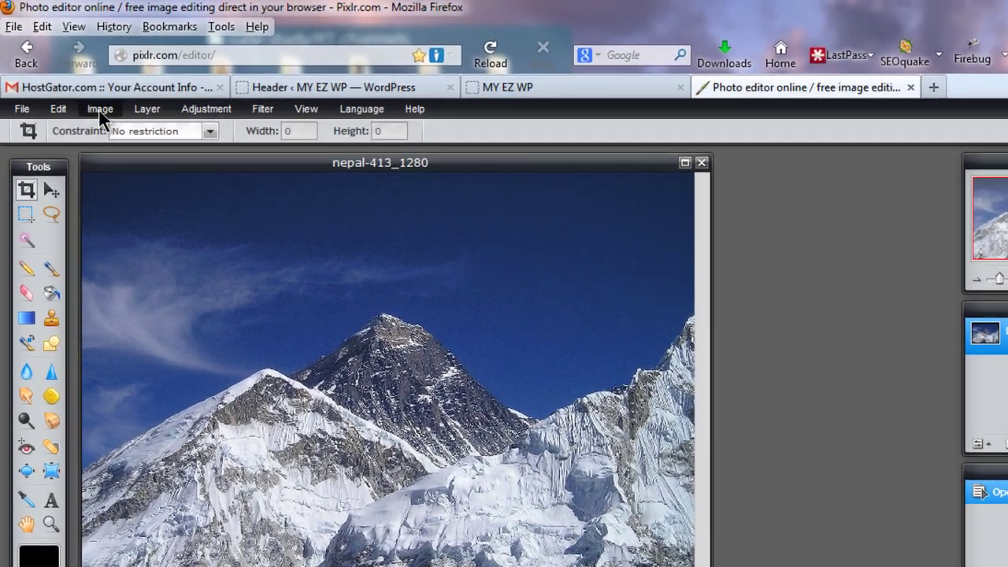
# - Resize the canvas to width 960 and height 250 pixels, anchored top-left
pyautogui.click(100, 112)
pyautogui.click(133, 156)
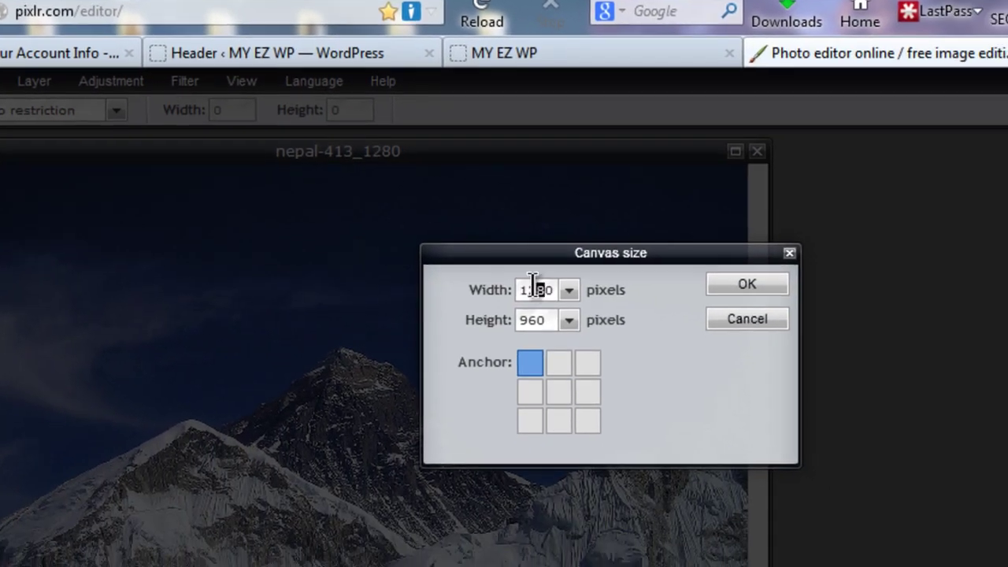
pyautogui.moveTo(532, 283); pyautogui.dragTo(457, 285)
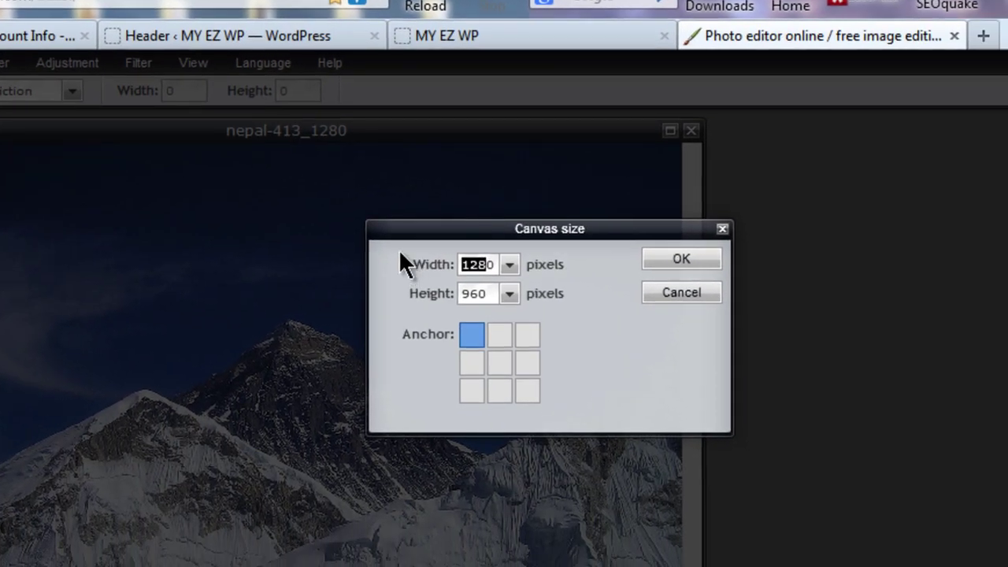
pyautogui.write('960')
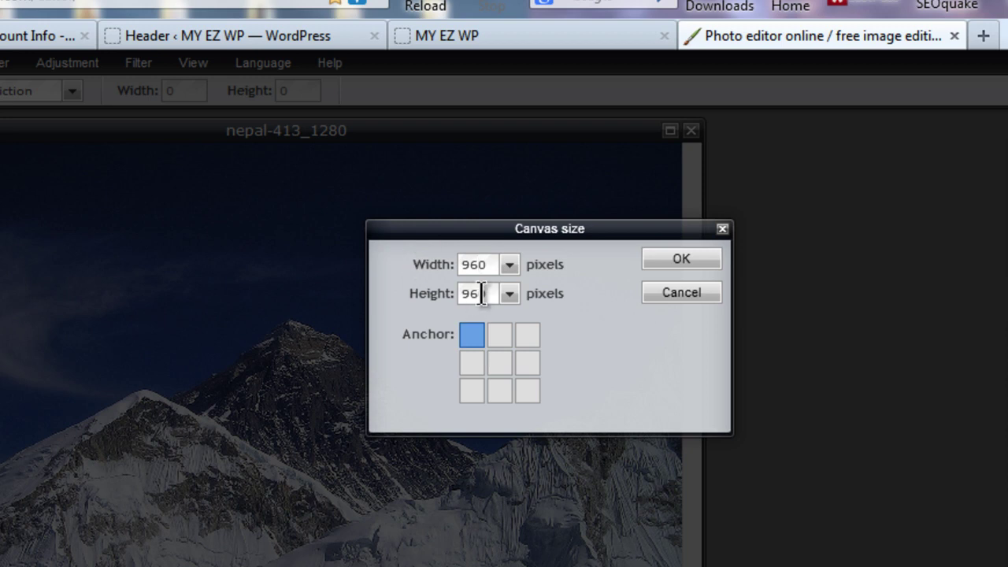
pyautogui.moveTo(481, 293); pyautogui.dragTo(432, 299)
pyautogui.write('250')
pyautogui.click(680, 258)
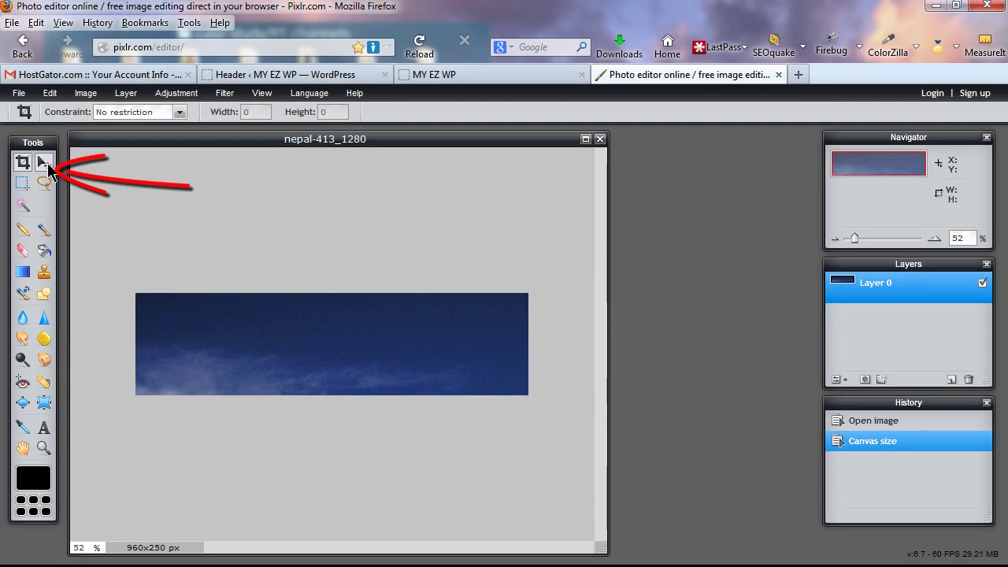
# - Drag Layer 0 up and left with the Move tool so the mountain peak fills the banner
pyautogui.click(46, 165)
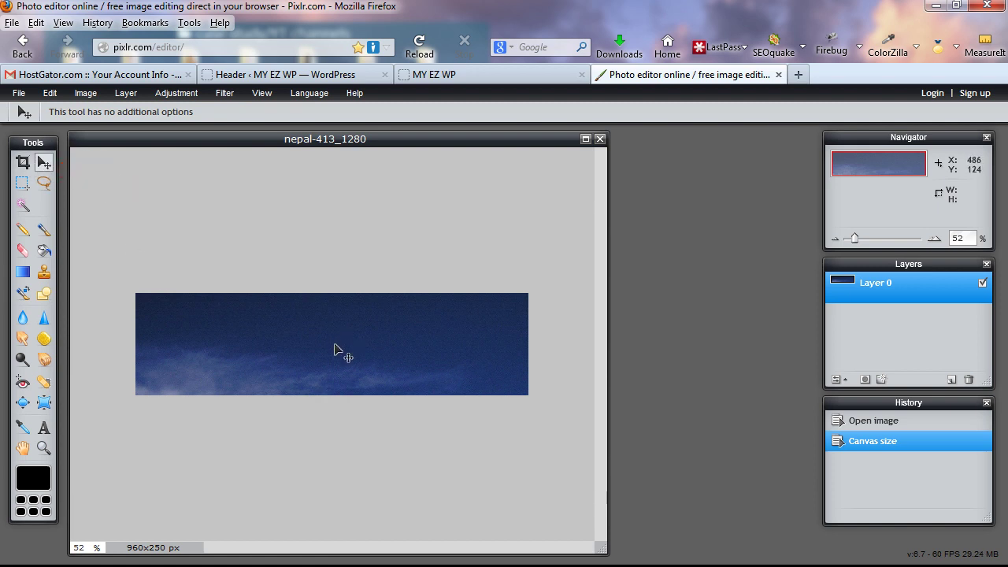
pyautogui.moveTo(334, 349); pyautogui.dragTo(264, 246)
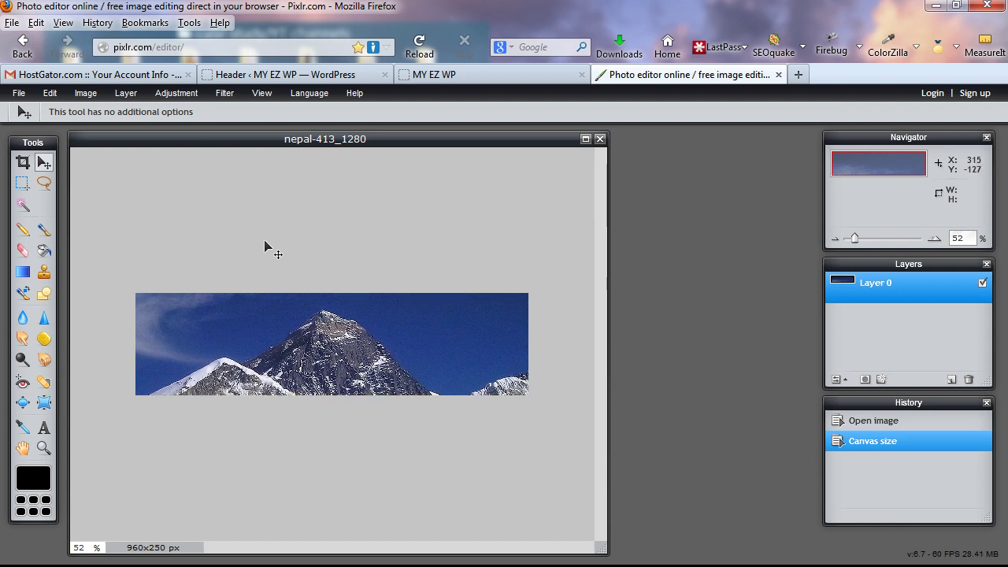
pyautogui.moveTo(265, 246); pyautogui.dragTo(258, 244)
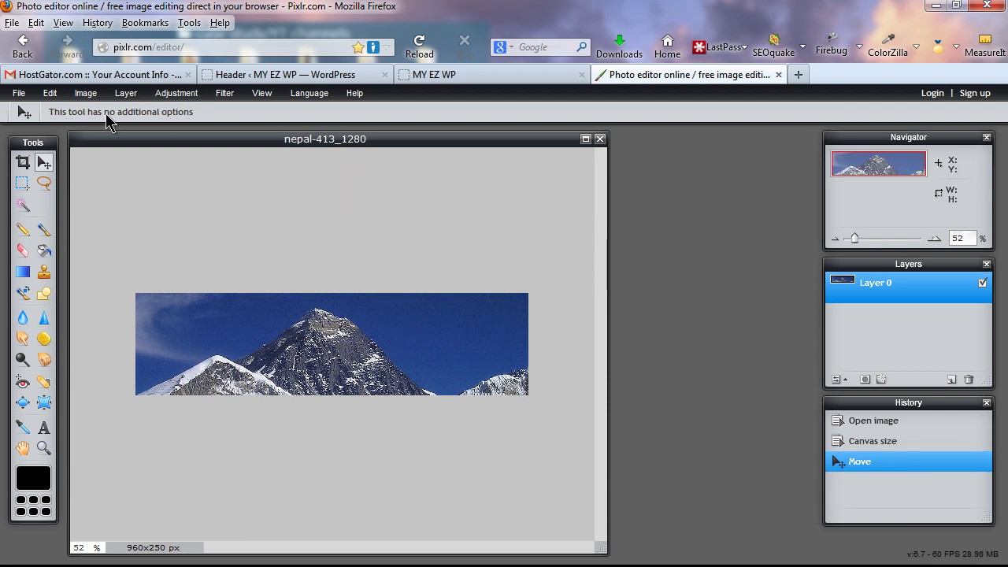
pyautogui.click(19, 94)
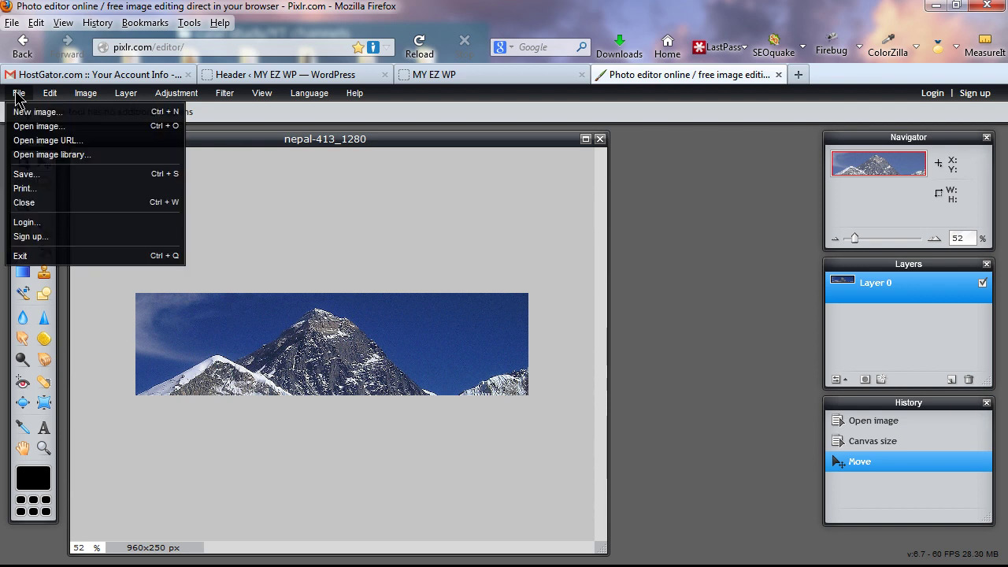
# - Save the banner to the computer as JPEG nepal-413_1280 at quality 90
pyautogui.click(31, 180)
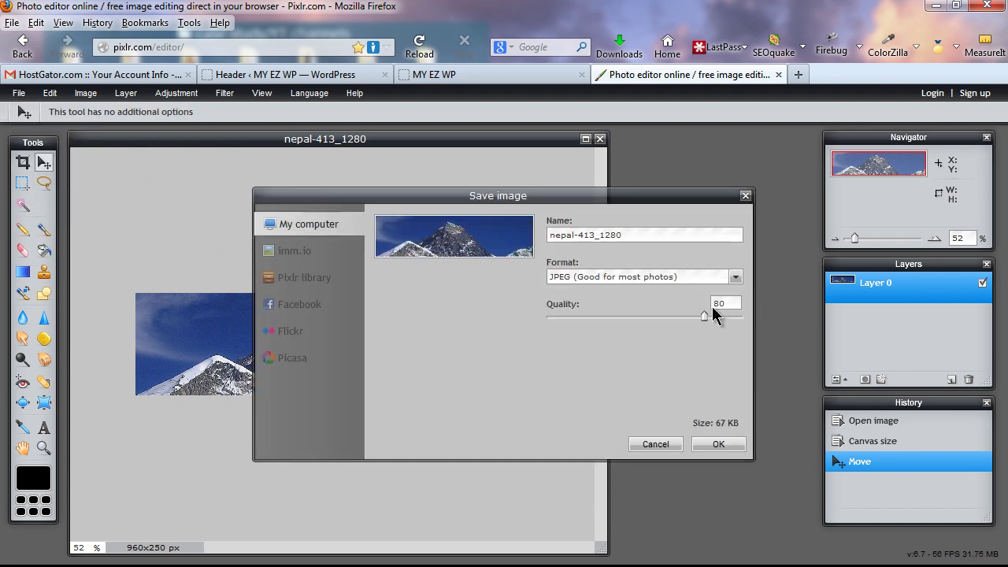
pyautogui.moveTo(703, 318); pyautogui.dragTo(724, 317)
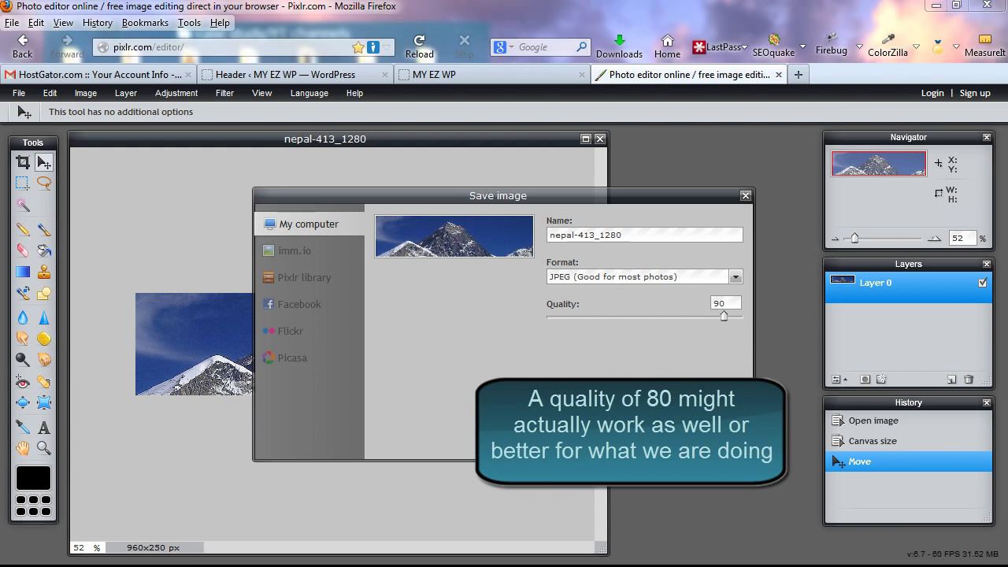
pyautogui.press('Return')
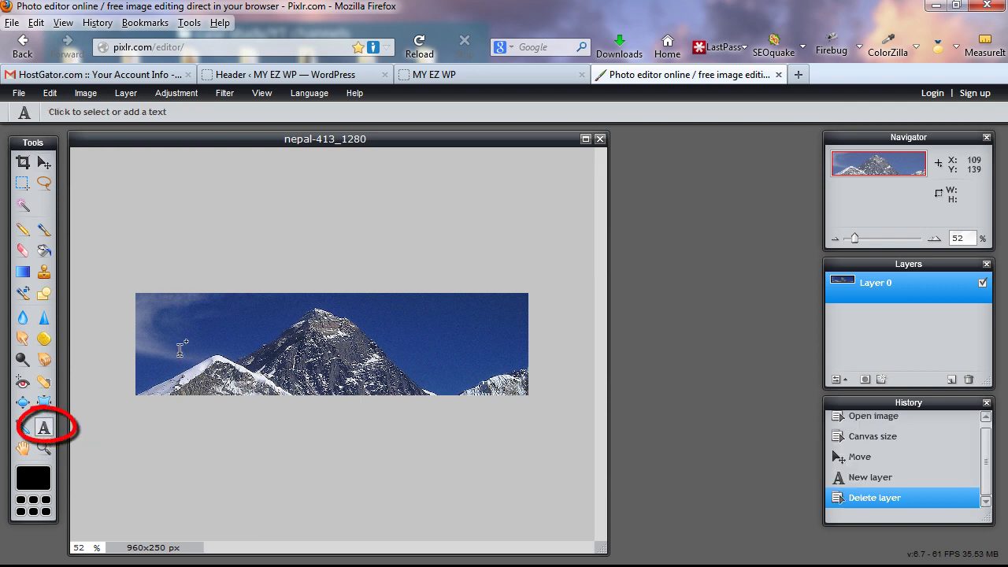
# - Add a 'Reach For The Top' text layer and drag it across the banner
pyautogui.click(180, 349)
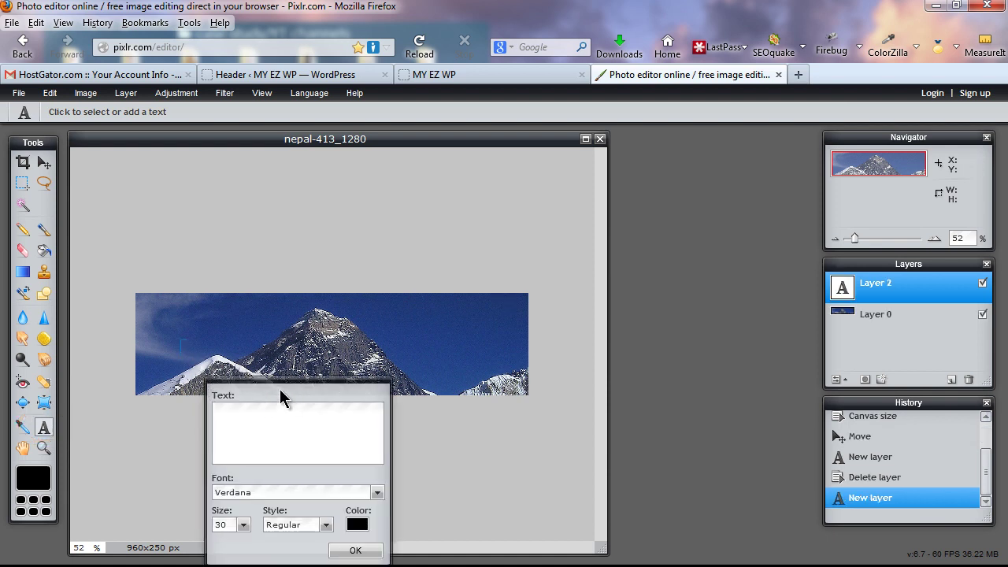
pyautogui.moveTo(281, 398); pyautogui.dragTo(480, 261)
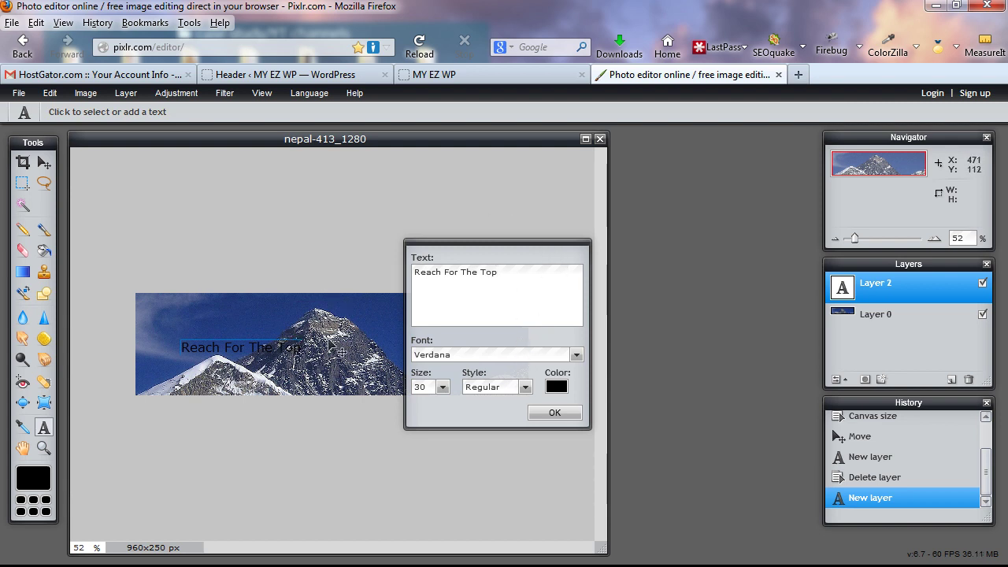
pyautogui.moveTo(254, 344); pyautogui.dragTo(347, 370)
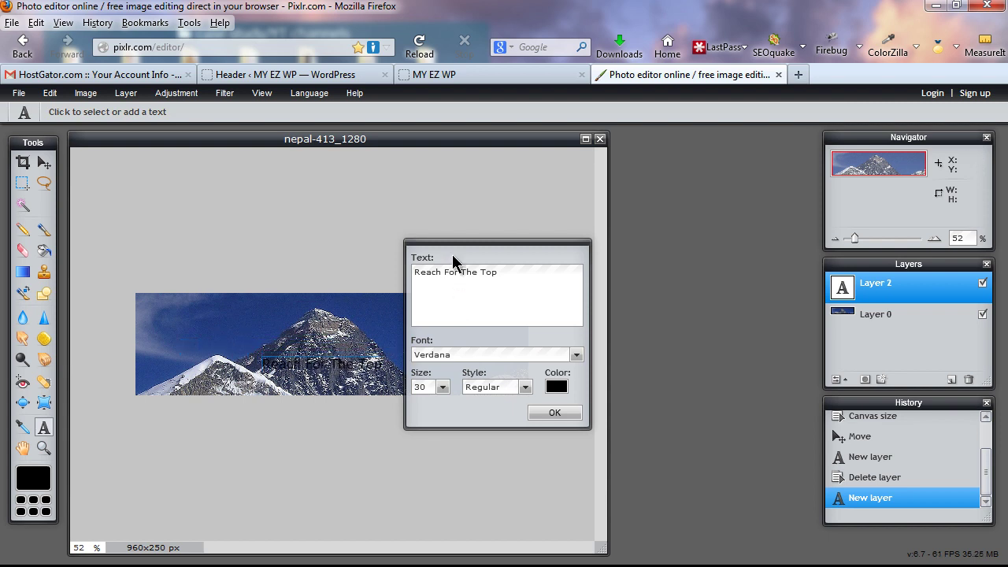
pyautogui.moveTo(452, 255); pyautogui.dragTo(556, 249)
# - Set the text font to Euphemia
pyautogui.click(681, 348)
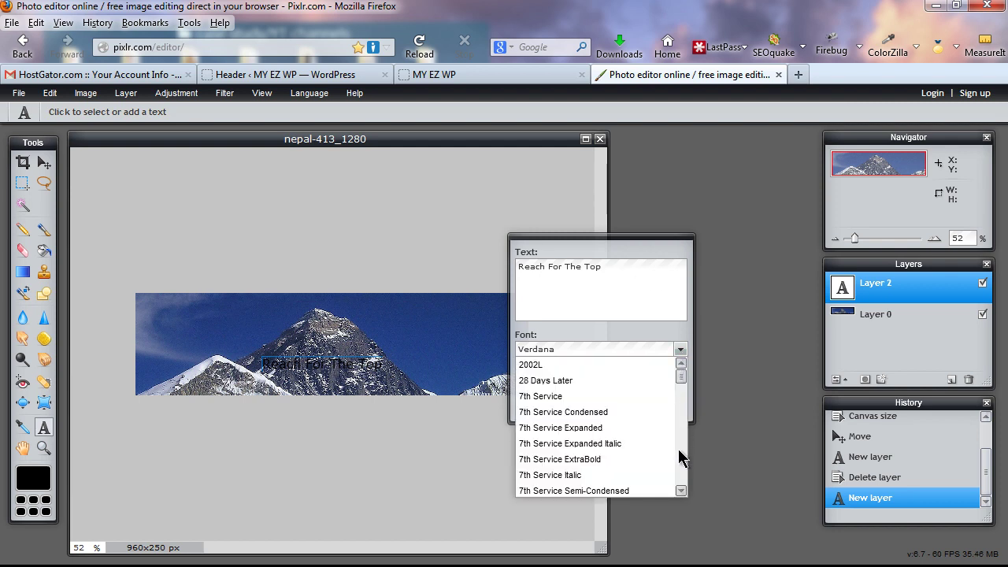
pyautogui.click(675, 490)
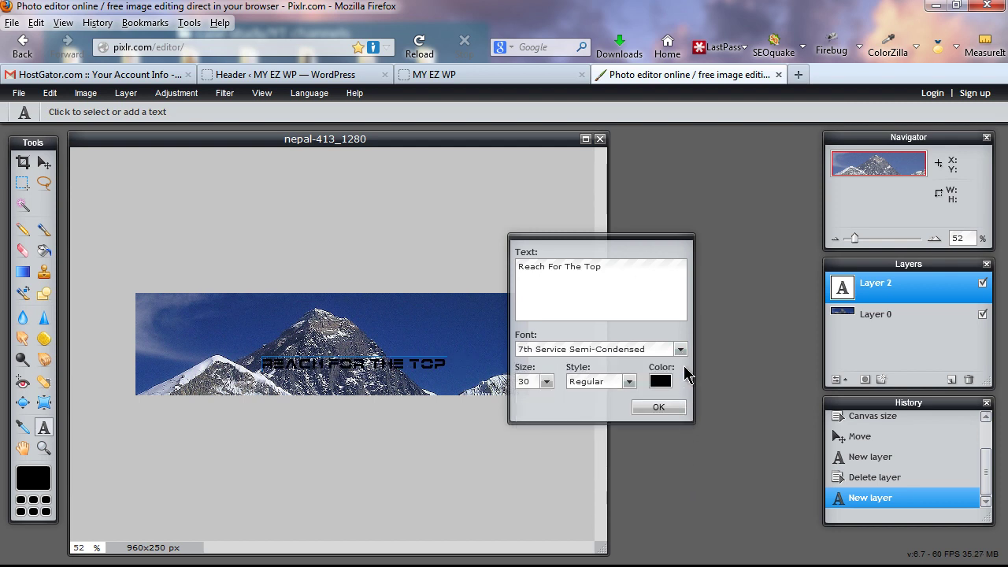
pyautogui.click(680, 349)
pyautogui.scroll(-20, 540, 484)
pyautogui.click(534, 491)
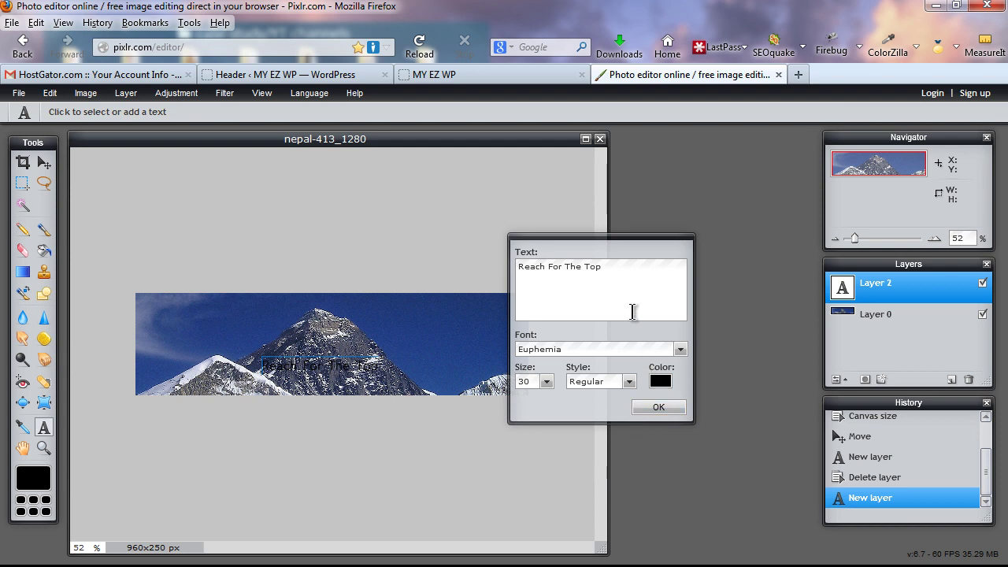
# - Set the text size to 86 and shift the text left to fit inside the image
pyautogui.click(546, 382)
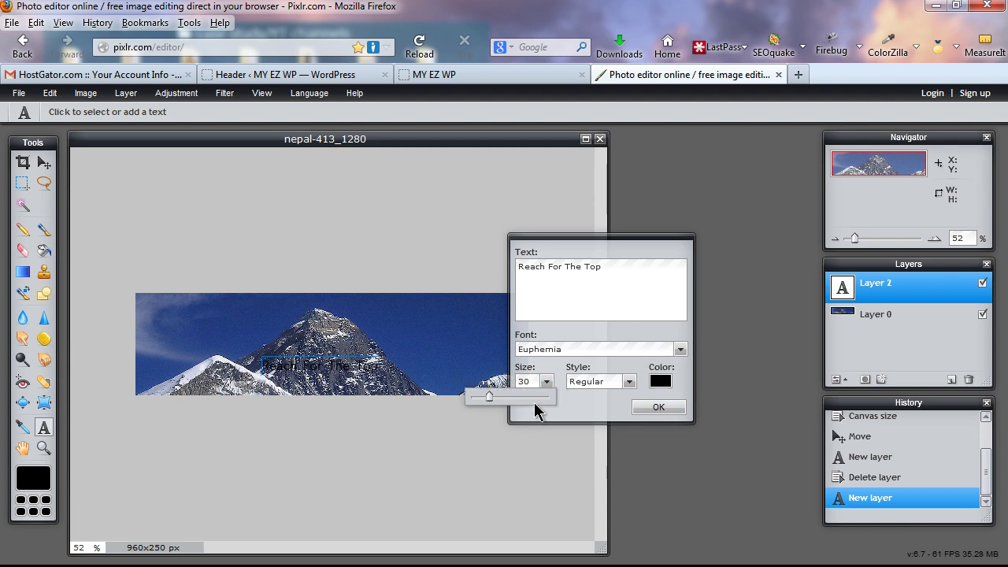
pyautogui.moveTo(489, 396); pyautogui.dragTo(514, 398)
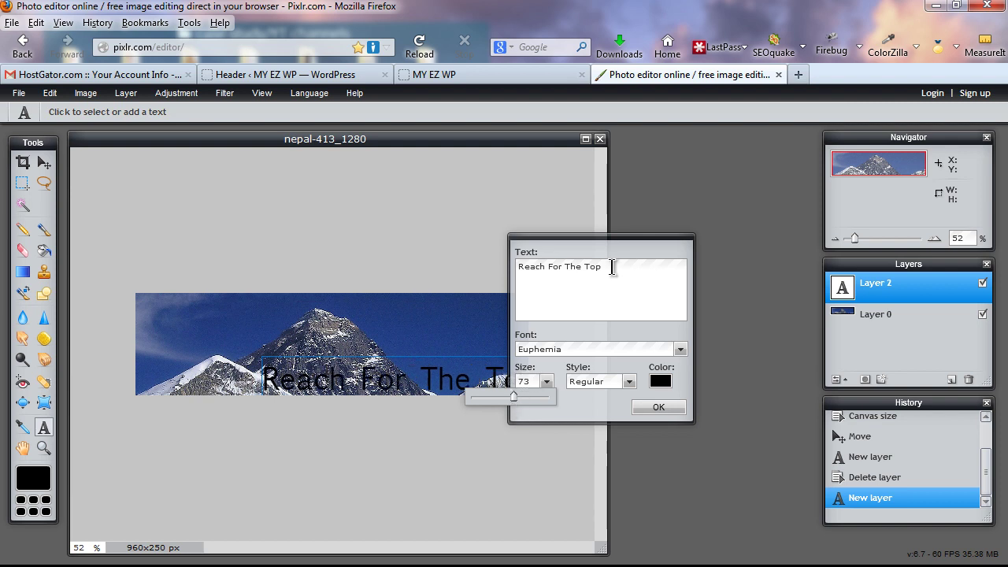
pyautogui.moveTo(623, 251); pyautogui.dragTo(752, 263)
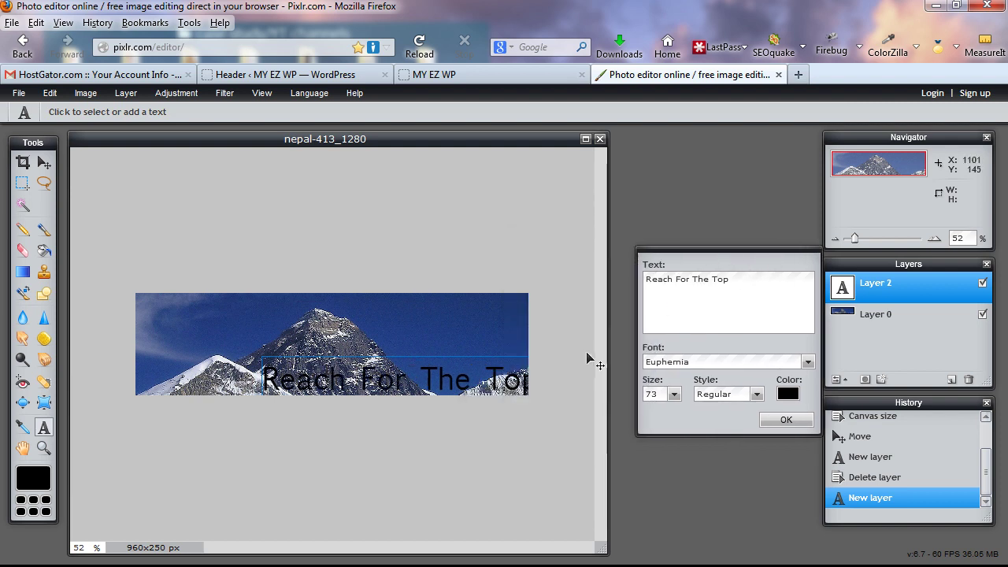
pyautogui.moveTo(384, 385); pyautogui.dragTo(304, 372)
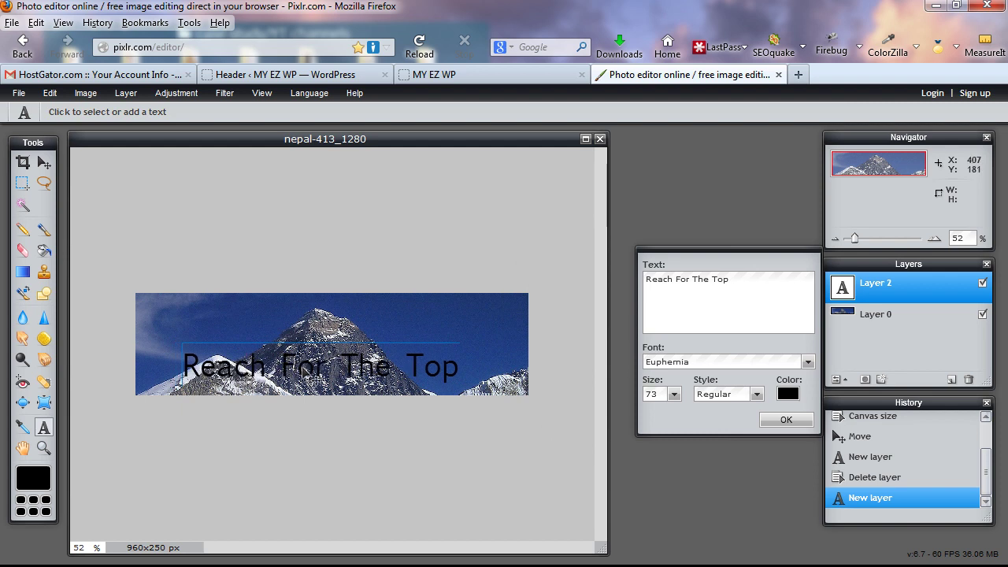
pyautogui.click(674, 394)
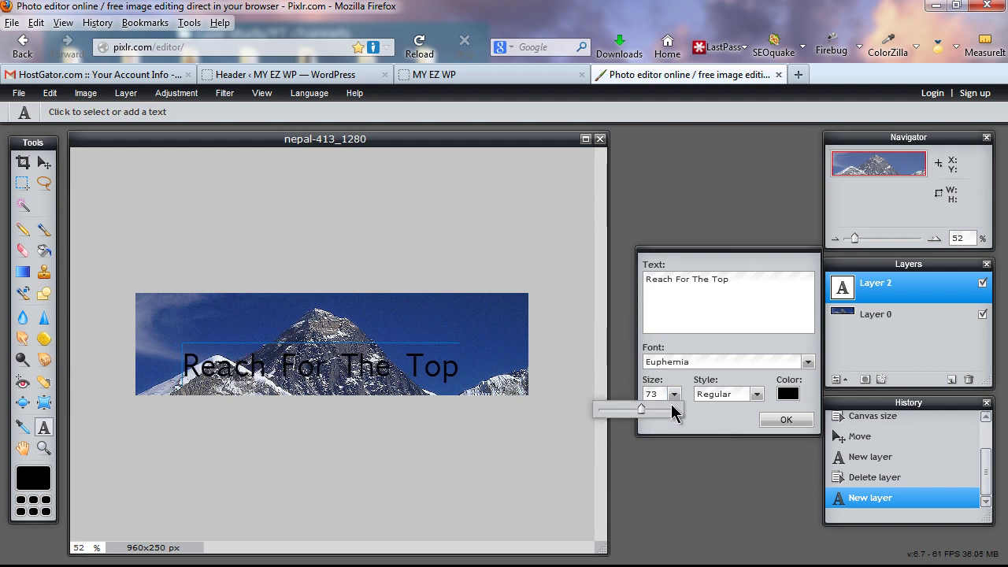
pyautogui.moveTo(641, 406); pyautogui.dragTo(653, 407)
pyautogui.moveTo(409, 383); pyautogui.dragTo(385, 380)
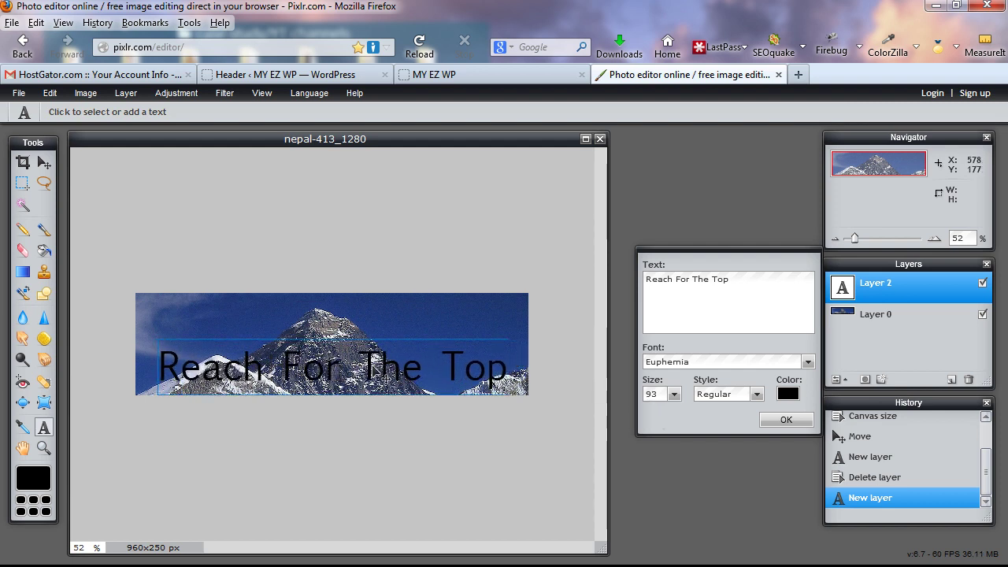
pyautogui.click(674, 394)
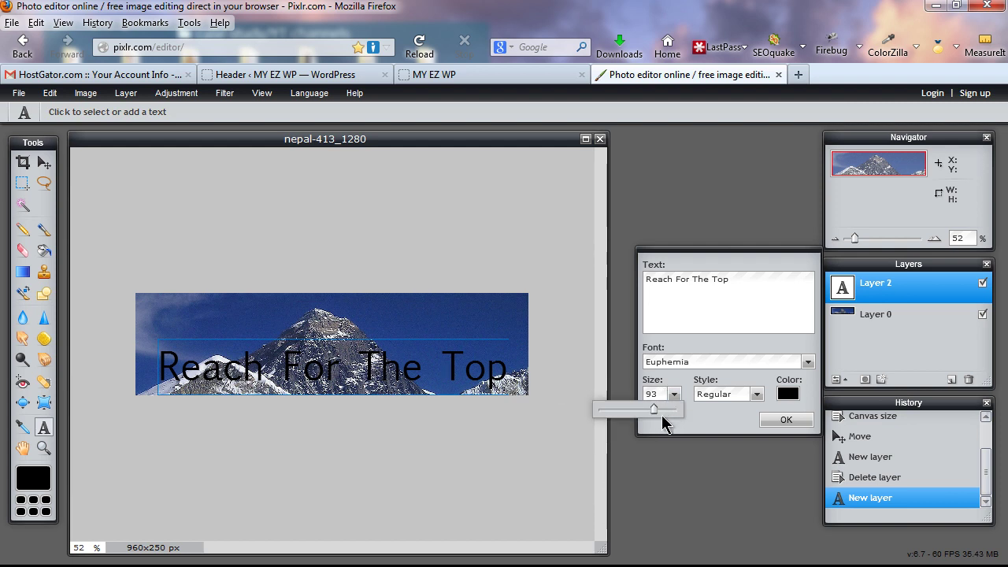
pyautogui.moveTo(655, 408); pyautogui.dragTo(650, 419)
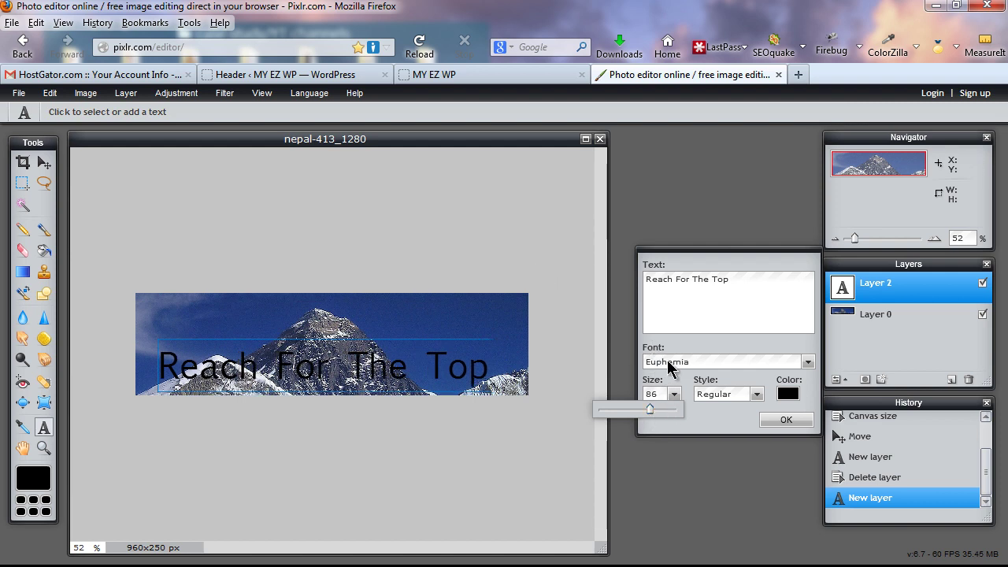
# - Style the text Bold/Italic and open its colour selector
pyautogui.click(756, 395)
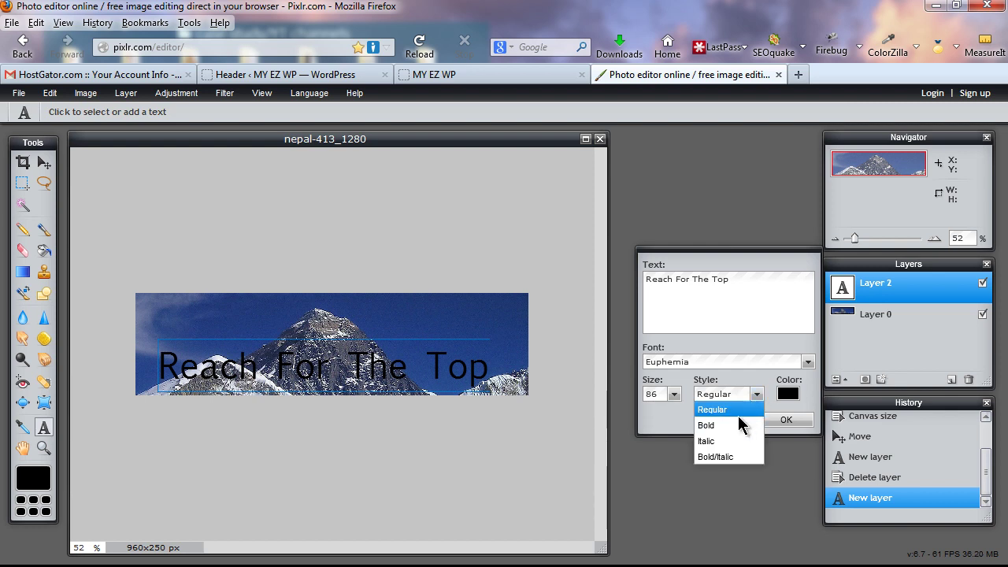
pyautogui.click(728, 459)
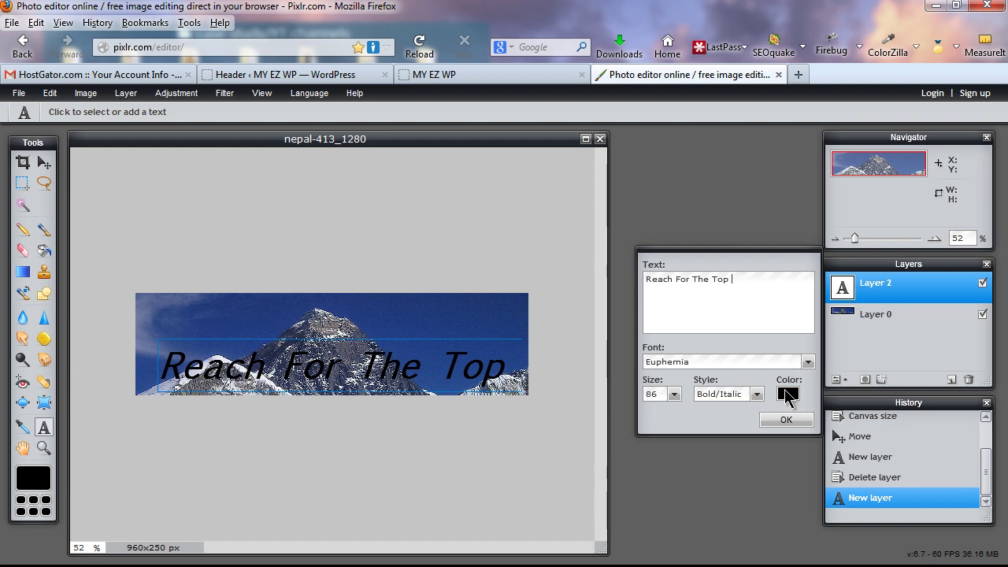
pyautogui.click(787, 394)
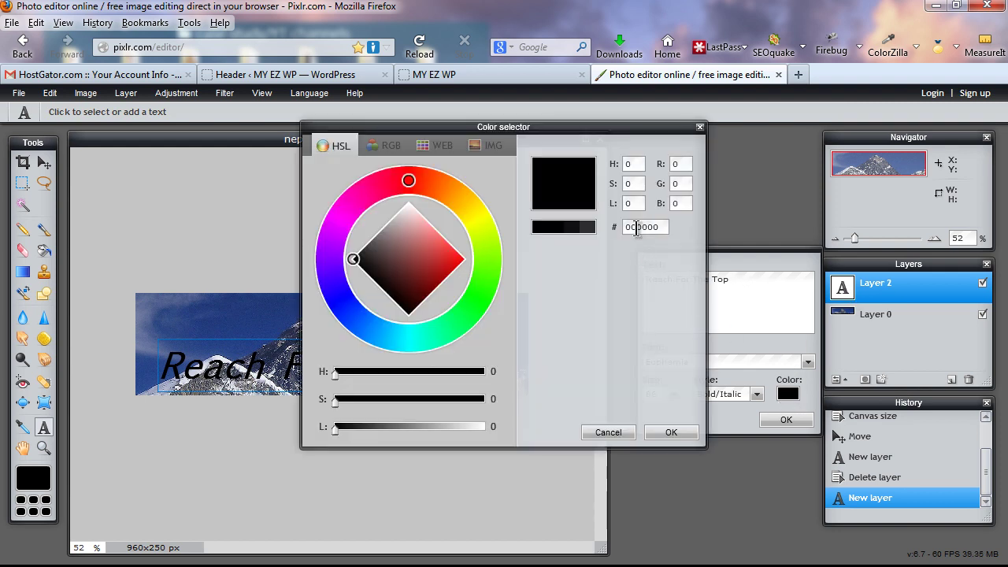
# - Set the text colour to white (ffffff) and commit the text layer
pyautogui.click(345, 306)
pyautogui.click(441, 265)
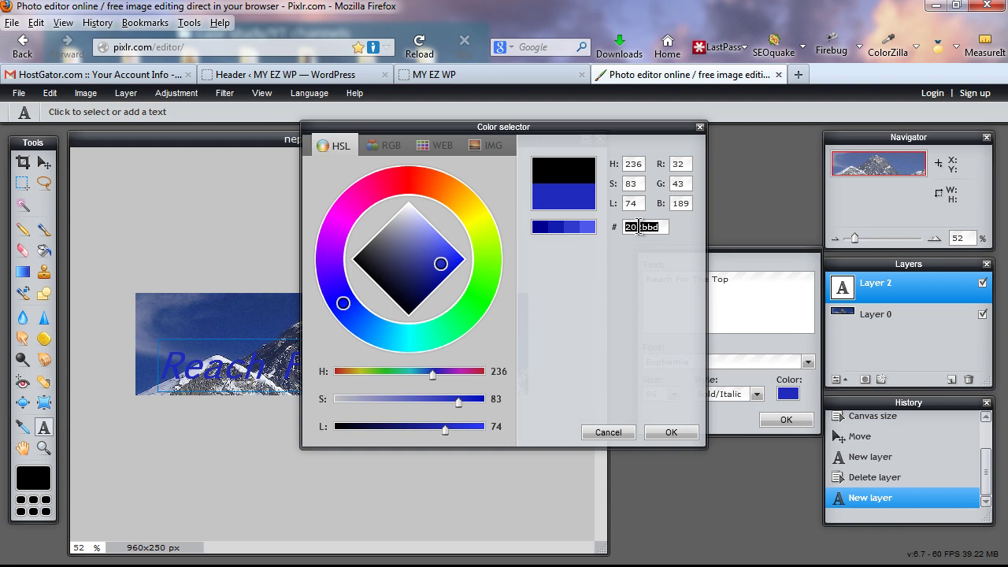
pyautogui.write('fff')
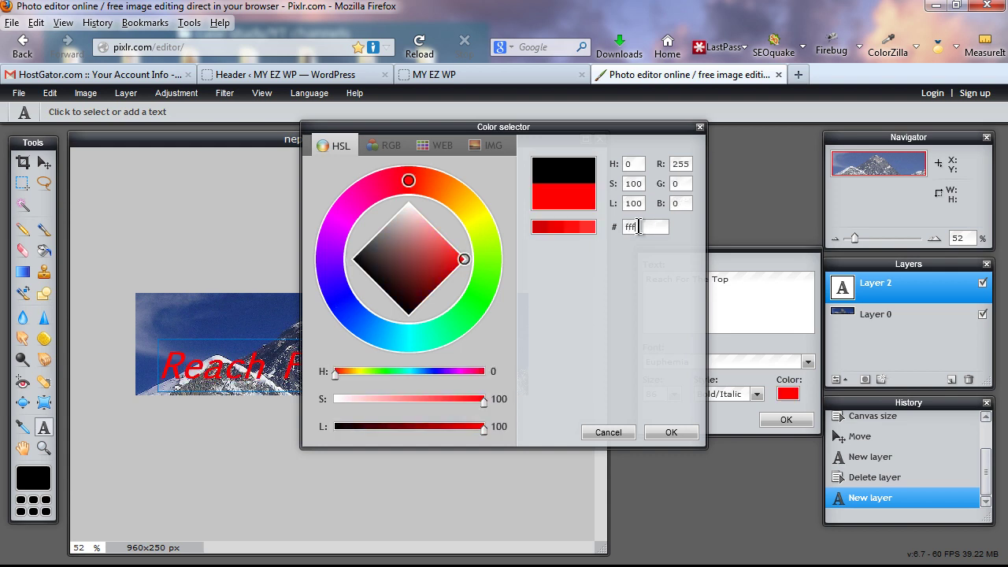
pyautogui.write('fff')
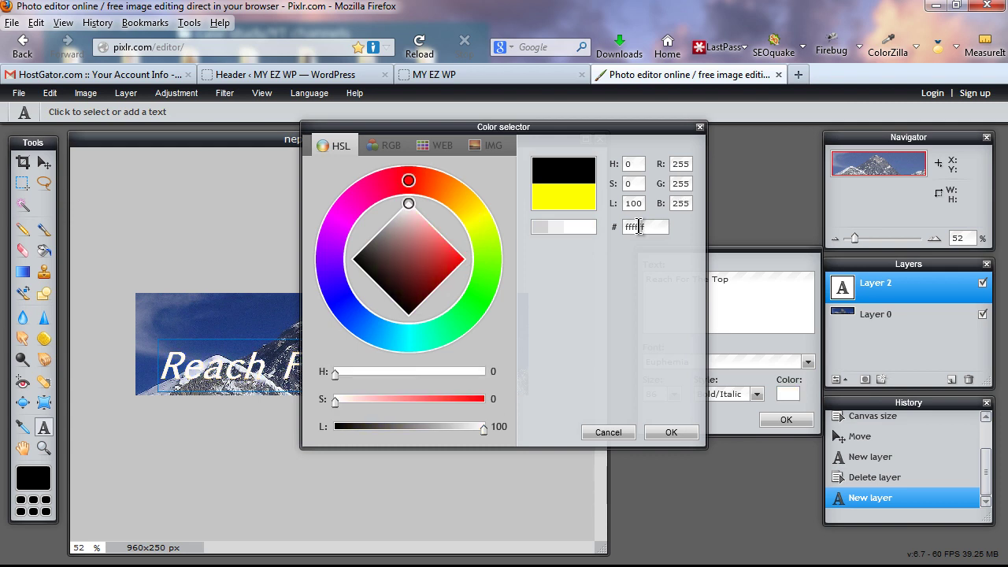
pyautogui.click(670, 434)
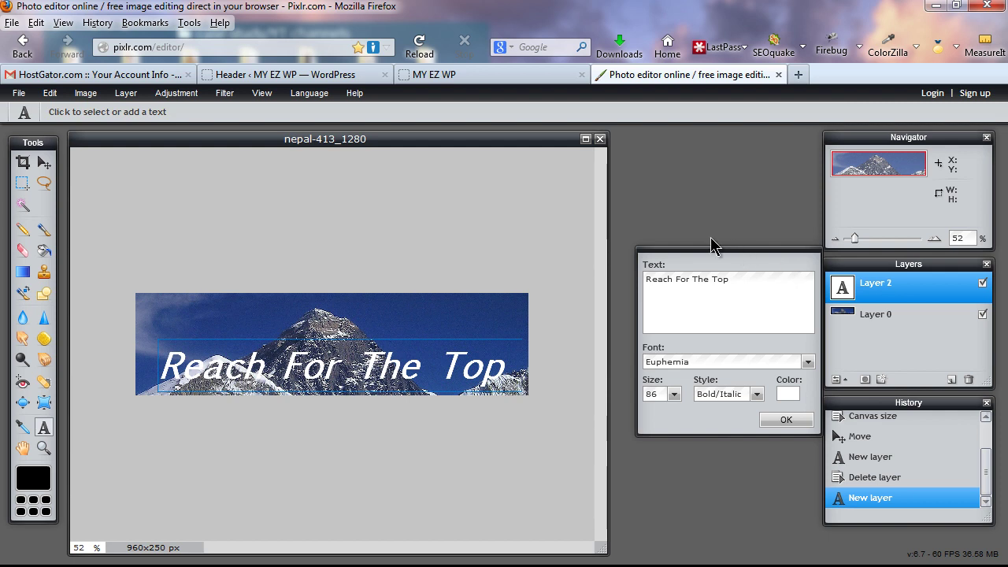
pyautogui.click(786, 419)
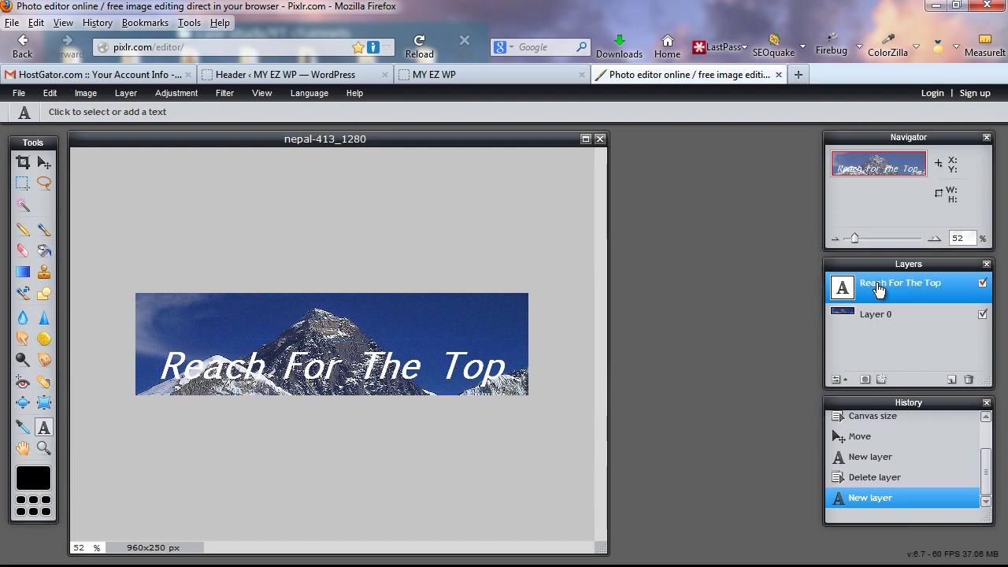
# - Apply a Drop shadow layer style to the text layer with Distance 4
pyautogui.rightClick(879, 290)
pyautogui.press('Escape')
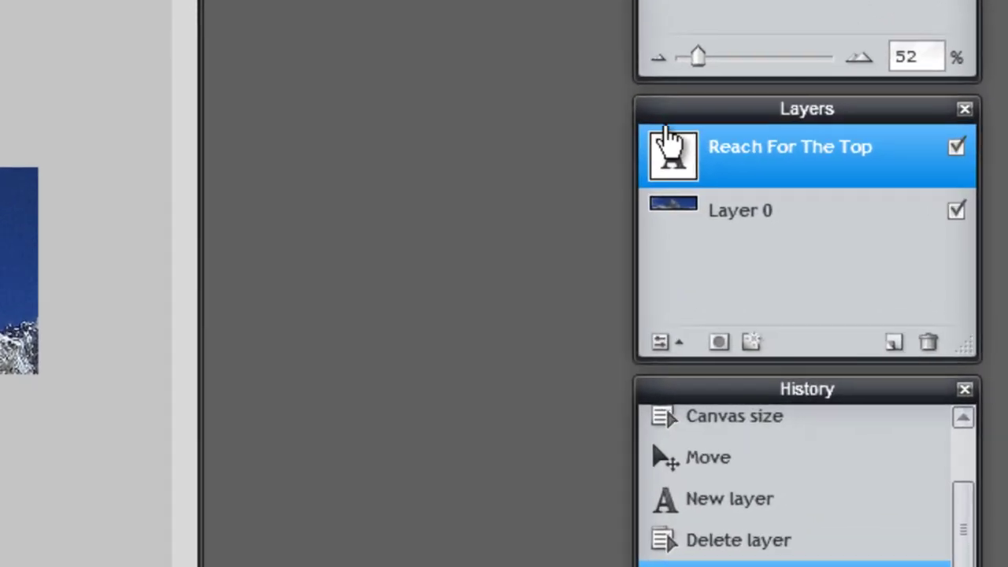
pyautogui.rightClick(776, 153)
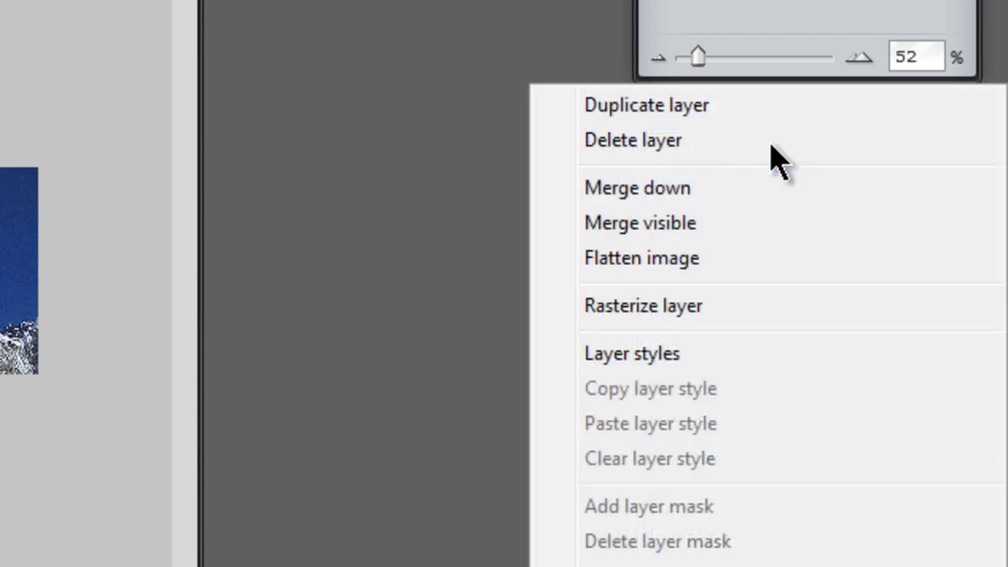
pyautogui.click(630, 354)
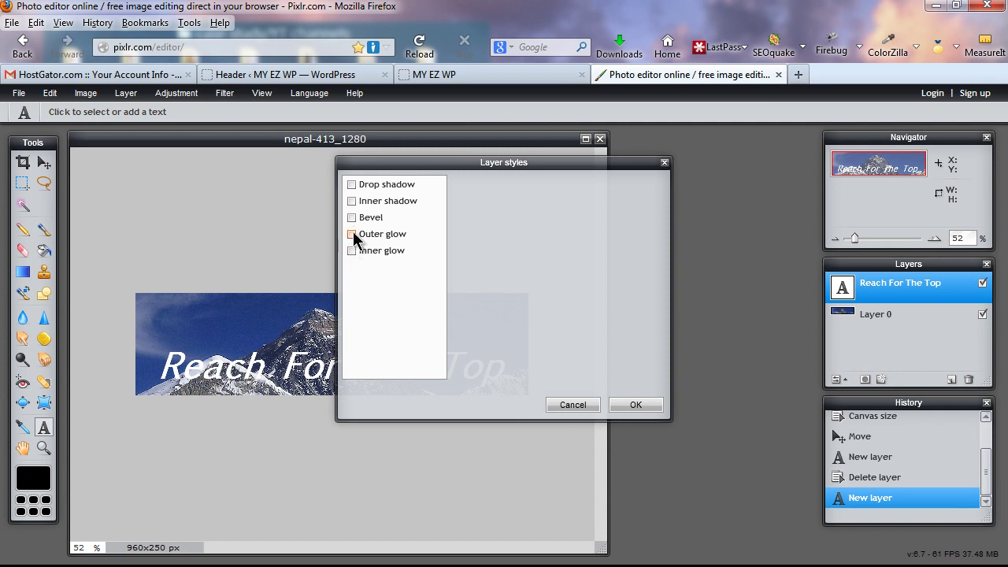
pyautogui.click(352, 186)
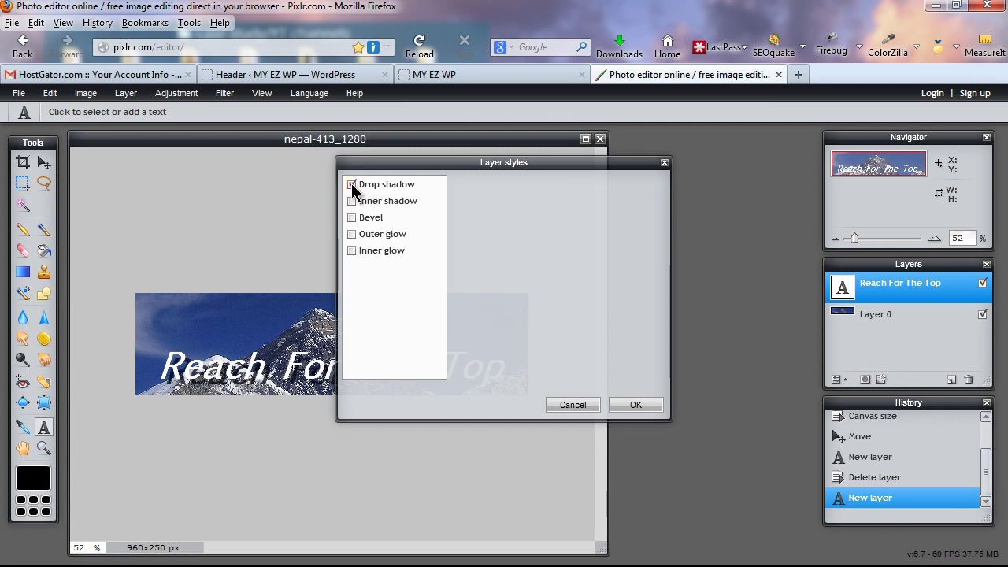
pyautogui.click(378, 189)
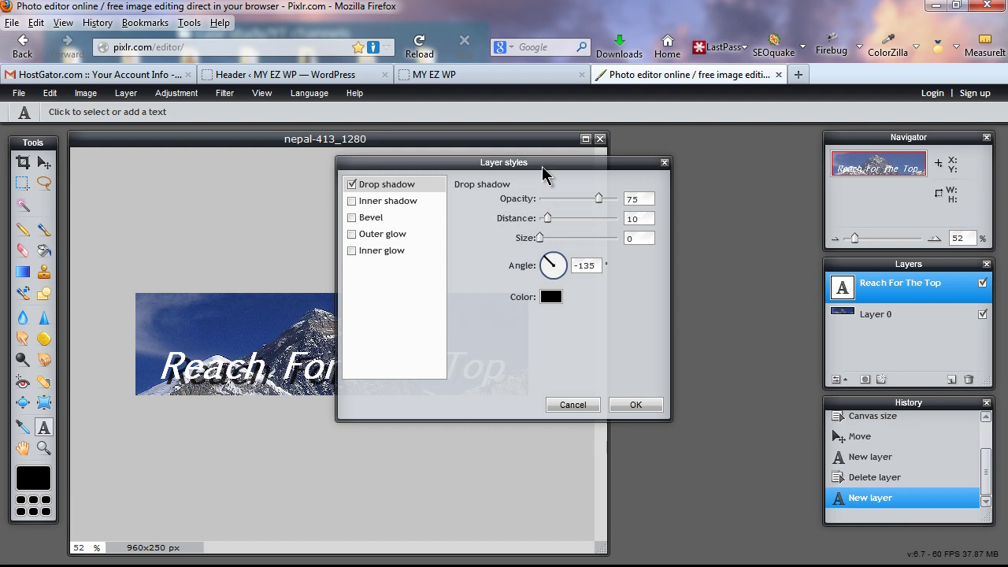
pyautogui.moveTo(543, 170); pyautogui.dragTo(797, 166)
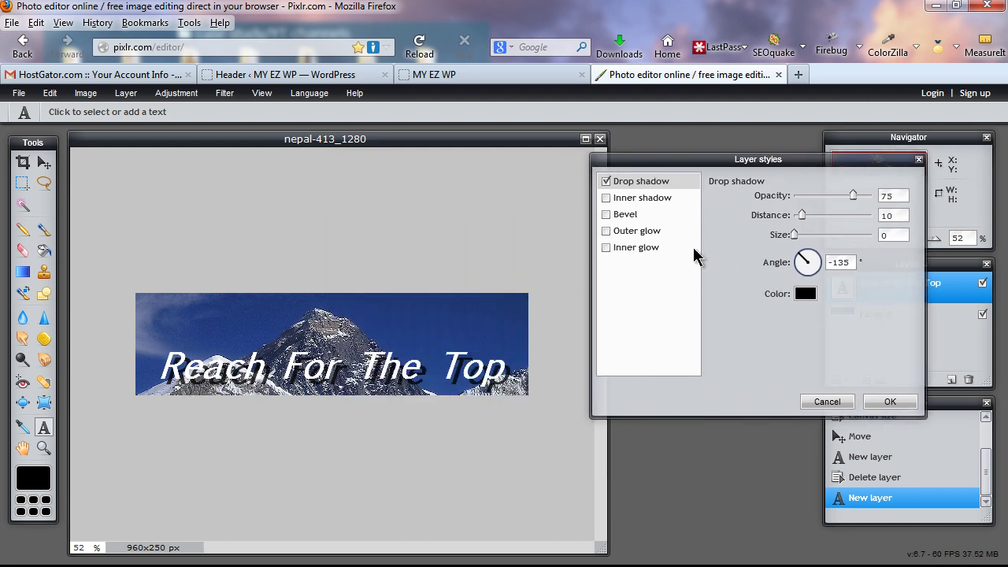
pyautogui.moveTo(827, 168); pyautogui.dragTo(723, 154)
pyautogui.doubleClick(784, 201)
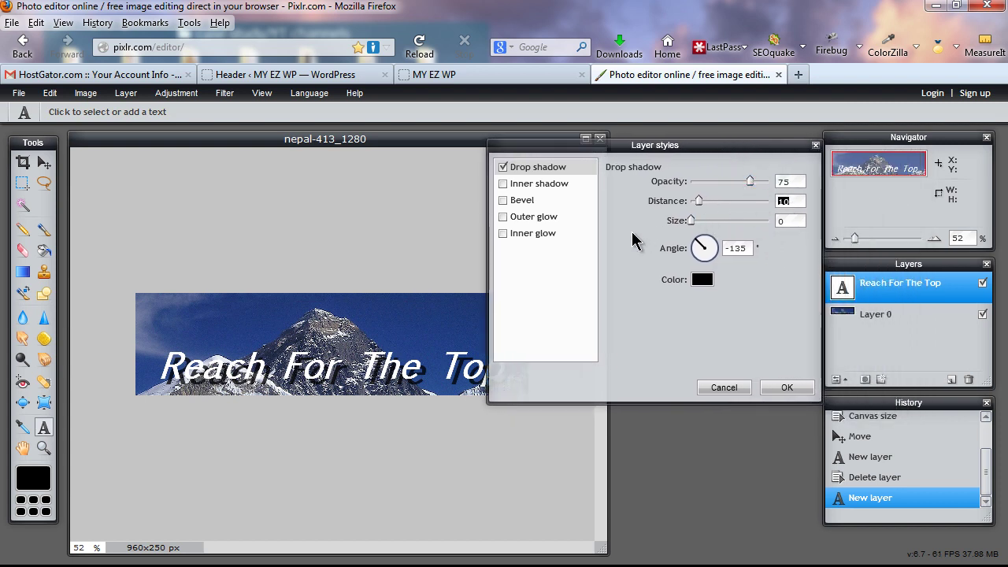
pyautogui.write('4')
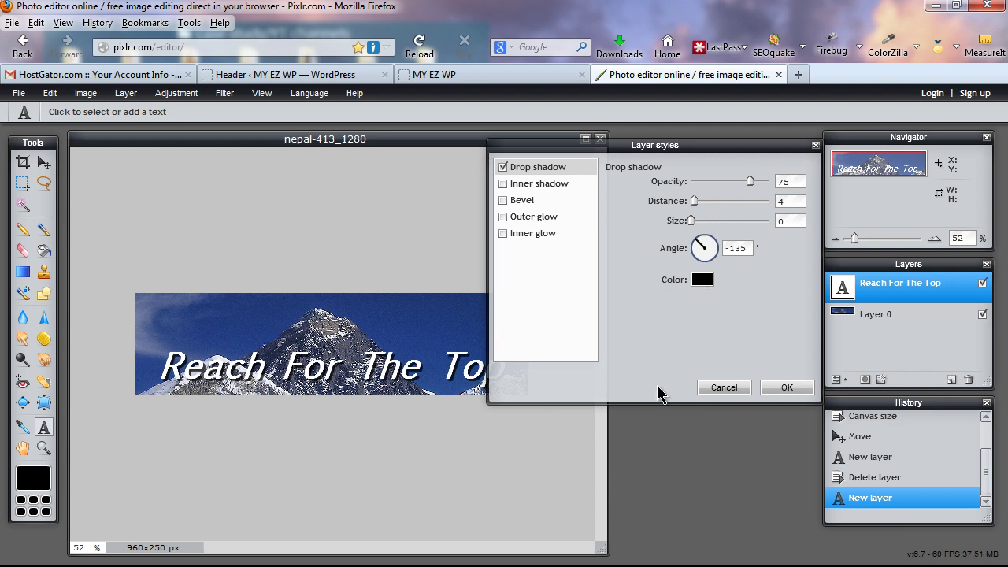
pyautogui.click(785, 387)
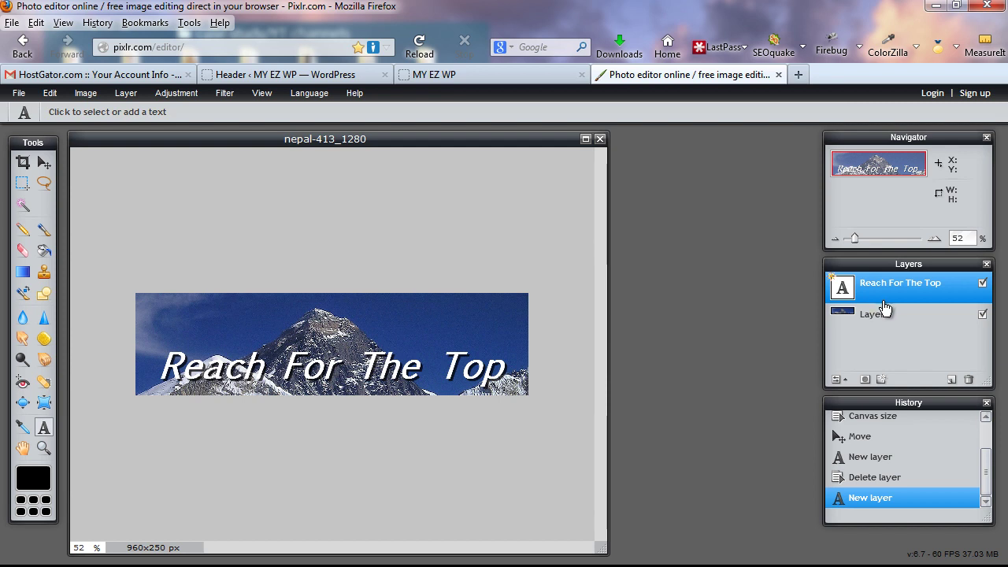
# - Move Layer 0 beneath the 'Reach For The Top' text layer in the Layers panel
pyautogui.moveTo(879, 324); pyautogui.dragTo(883, 290)
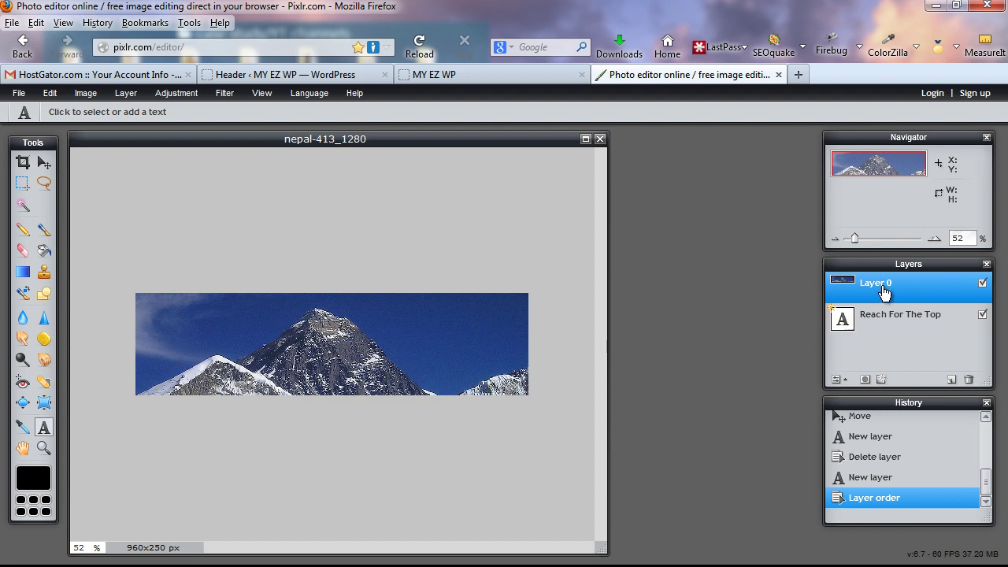
pyautogui.moveTo(866, 288); pyautogui.dragTo(880, 330)
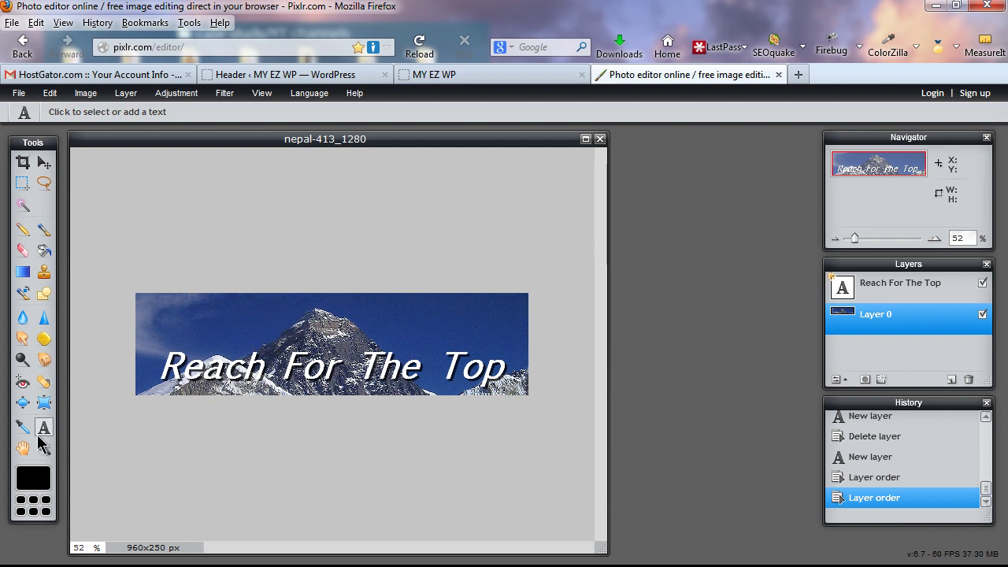
# - Add a new text layer on the banner reading 'Keep On Keepin' On' at size 36
pyautogui.click(249, 319)
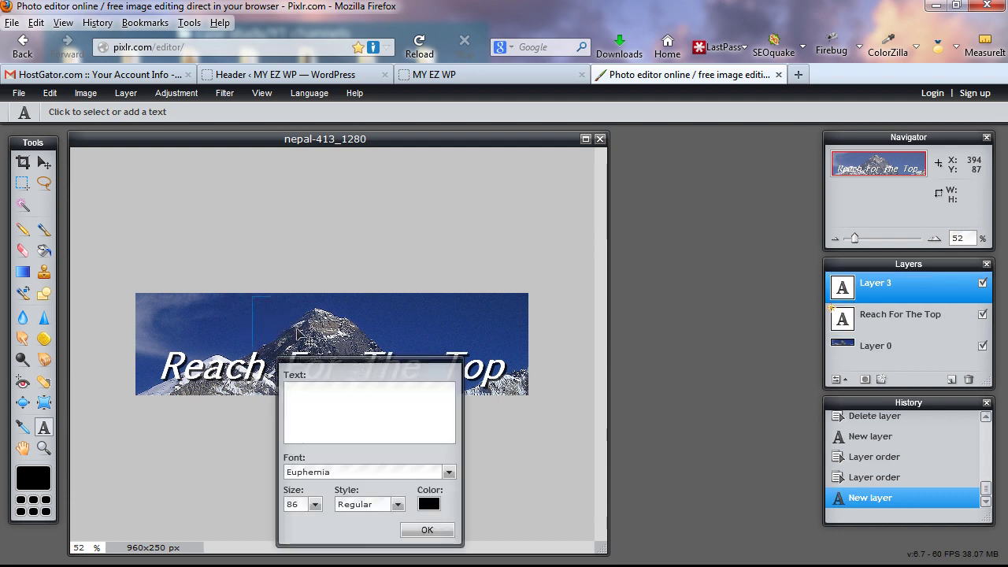
pyautogui.moveTo(315, 504); pyautogui.dragTo(257, 526)
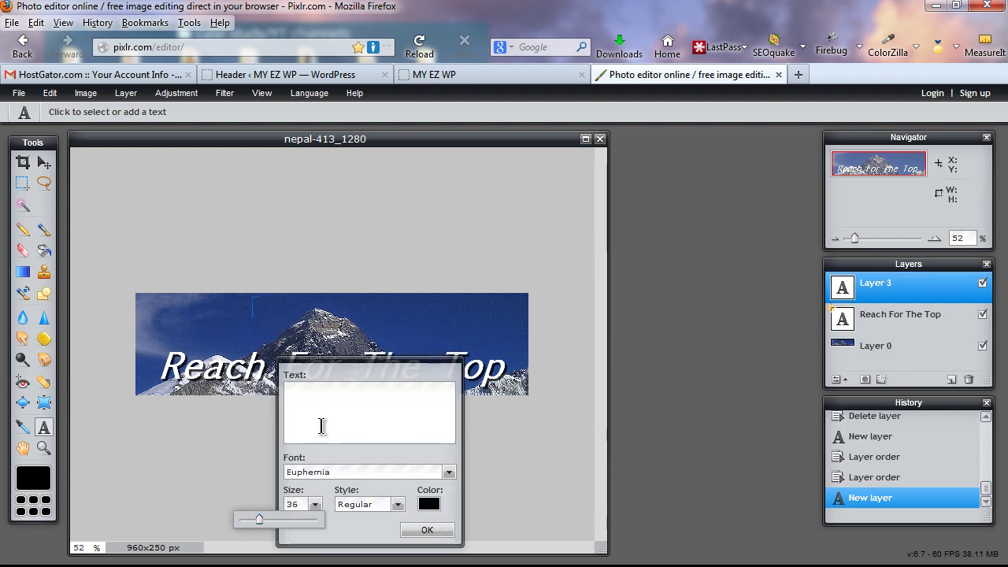
pyautogui.click(315, 392)
pyautogui.write('Kee')
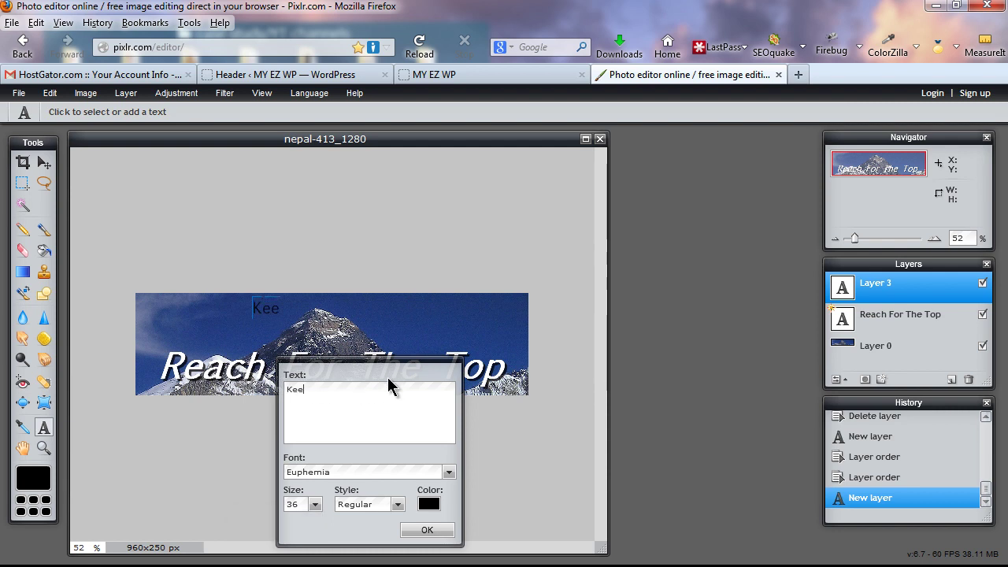
pyautogui.write('p On Keepin')
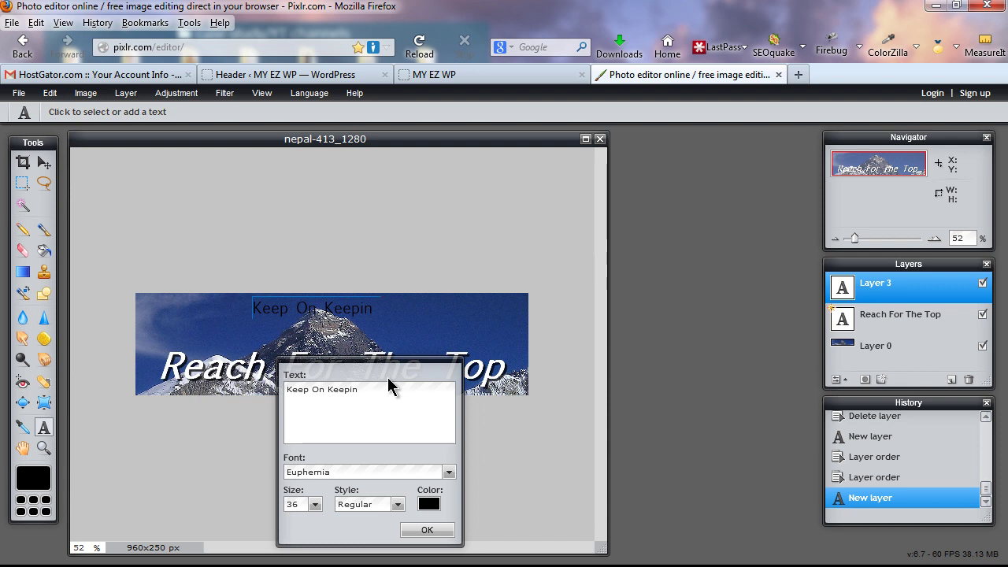
pyautogui.write("' On")
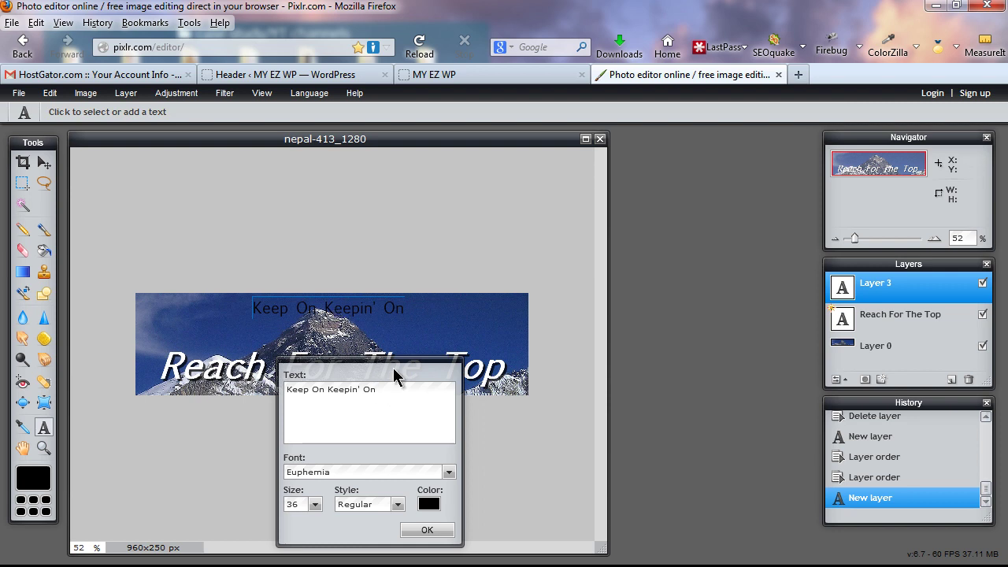
# - Place the text just above Reach For The Top, make it bold white (ffffff), and commit it
pyautogui.moveTo(396, 377); pyautogui.dragTo(692, 339)
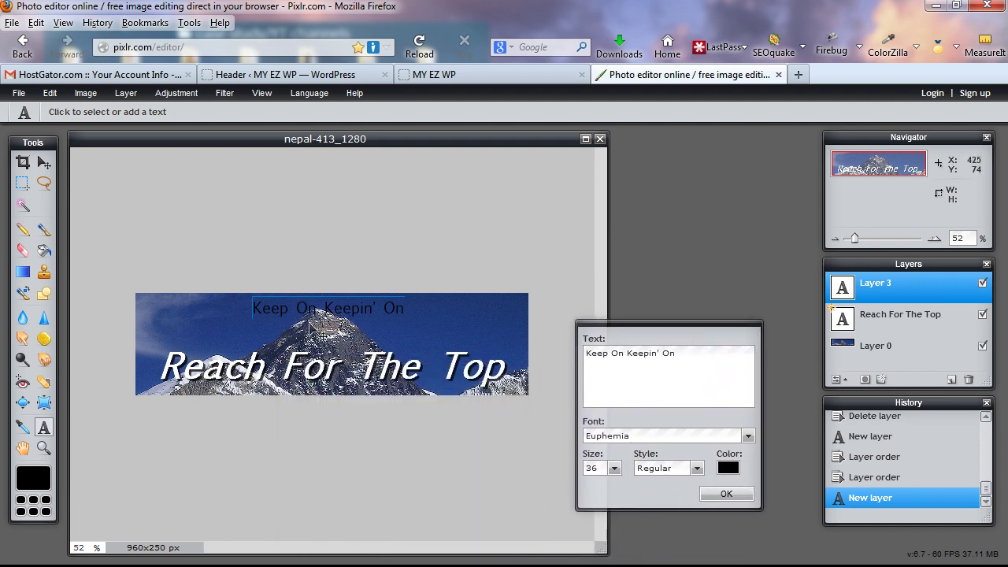
pyautogui.moveTo(331, 315); pyautogui.dragTo(329, 336)
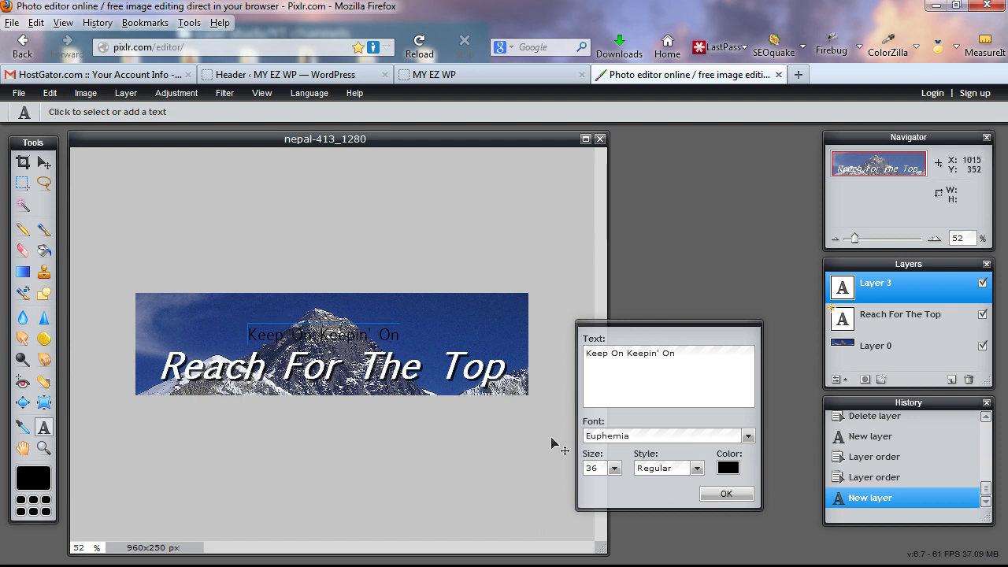
pyautogui.click(697, 468)
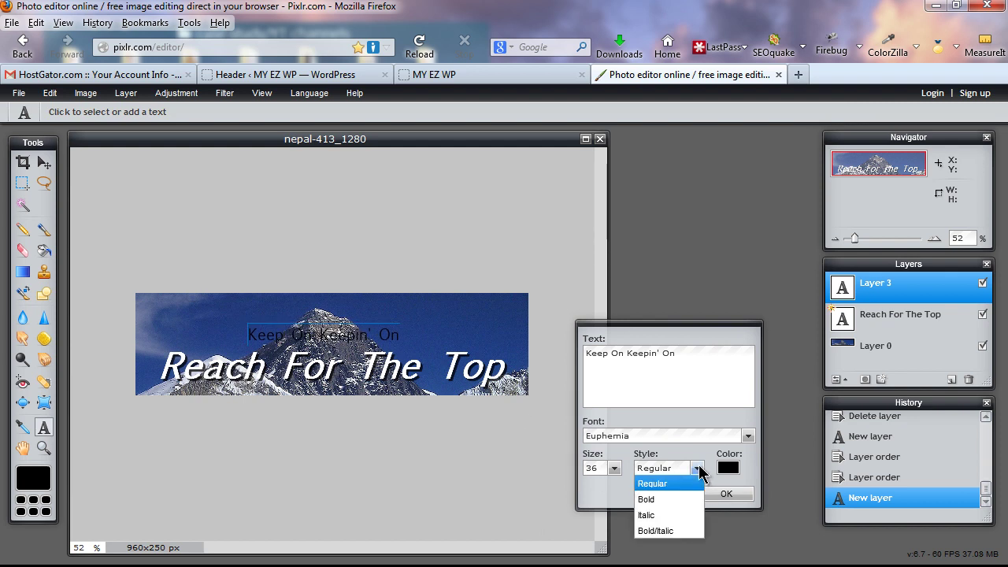
pyautogui.click(654, 500)
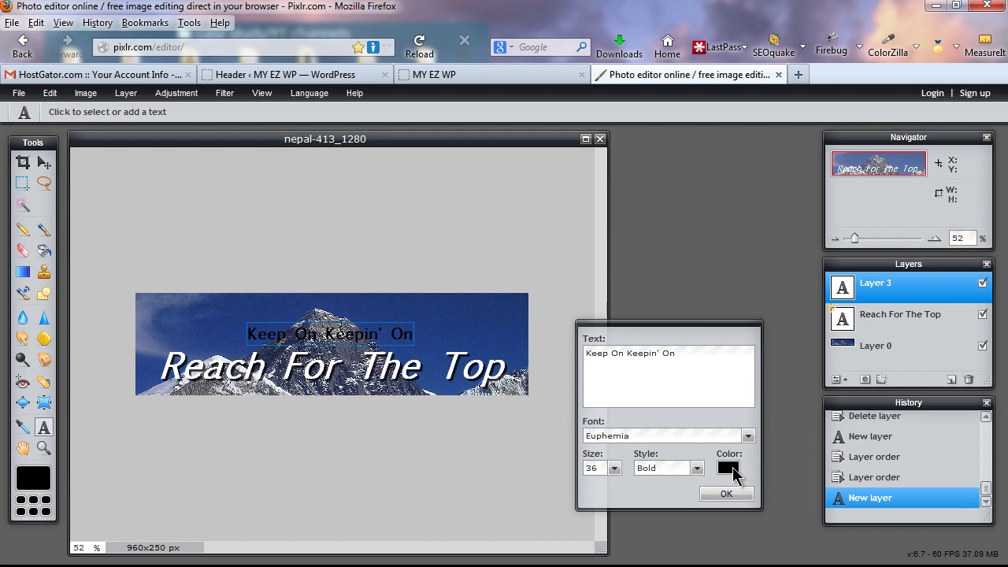
pyautogui.click(729, 468)
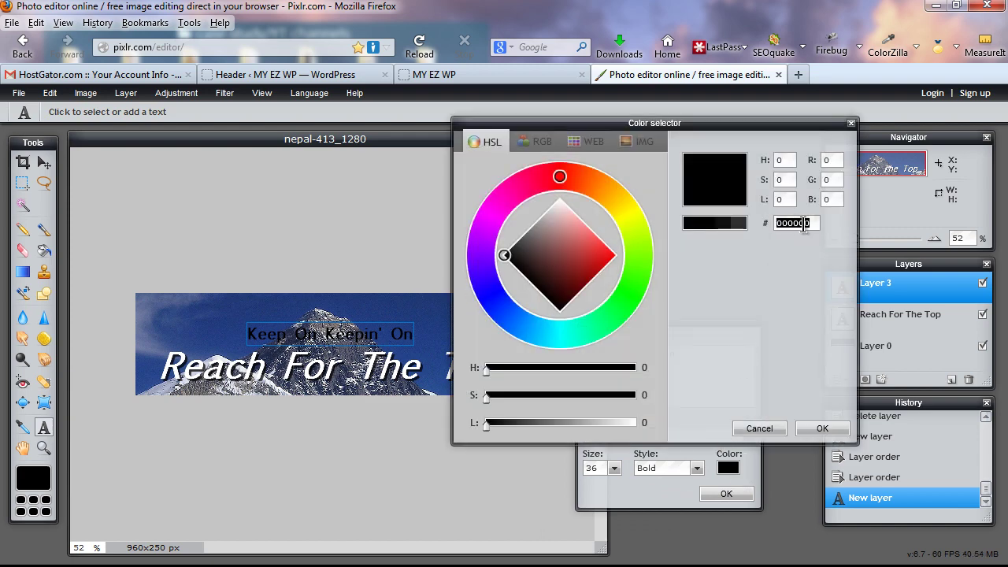
pyautogui.write('ffffff')
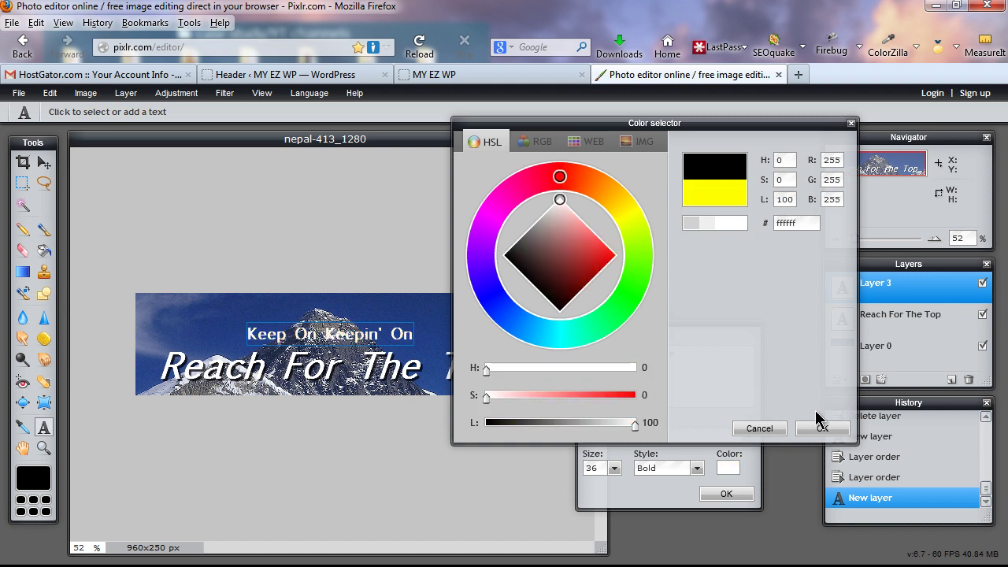
pyautogui.click(827, 430)
pyautogui.click(850, 295)
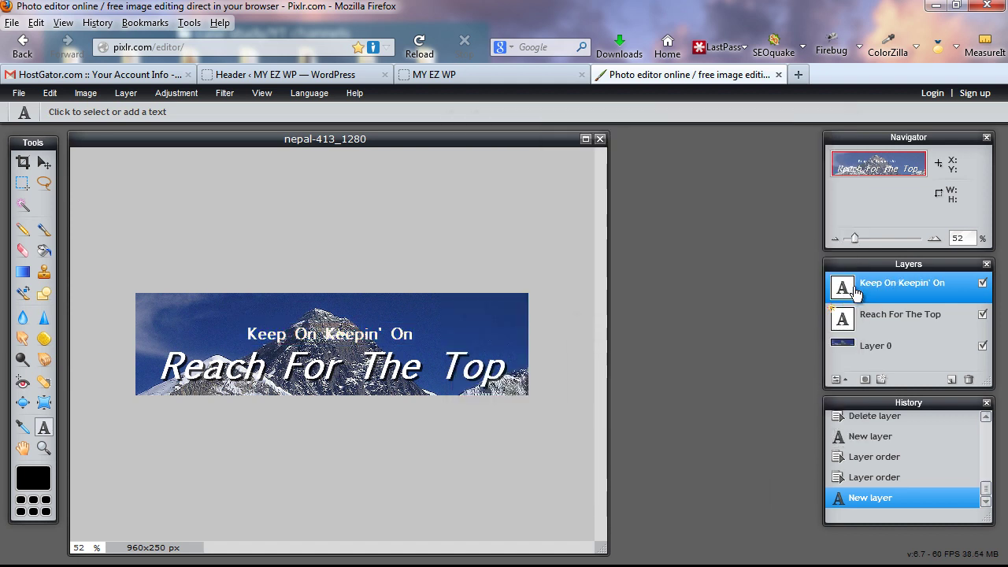
# - Apply a Layer styles drop shadow with distance 3 to the Keep On Keepin' On layer
pyautogui.rightClick(882, 287)
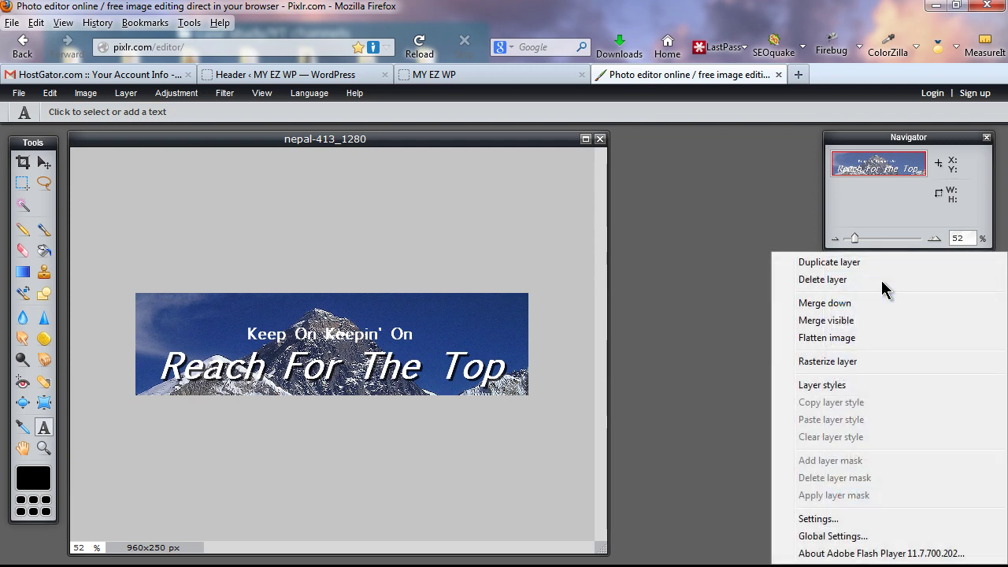
pyautogui.click(816, 385)
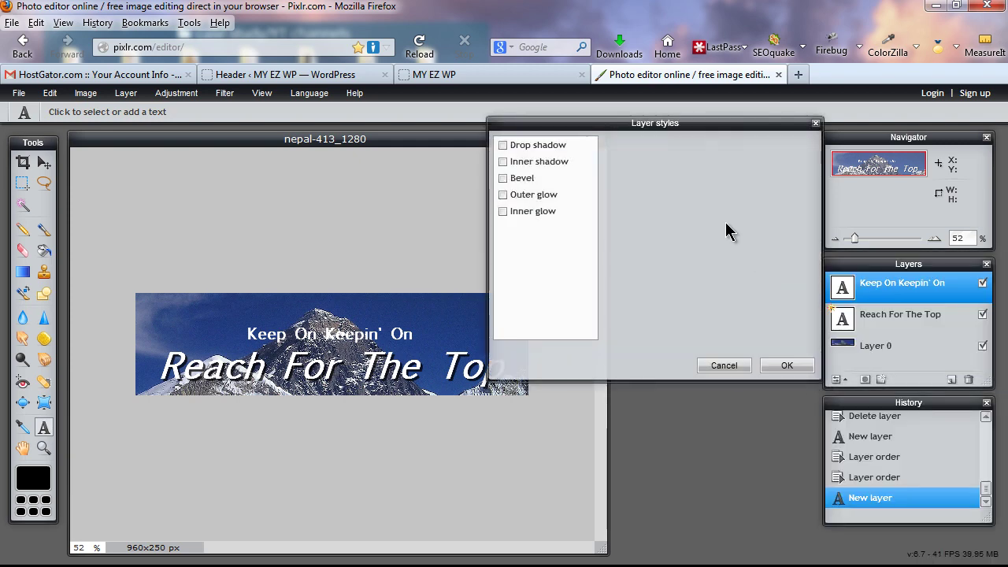
pyautogui.click(504, 145)
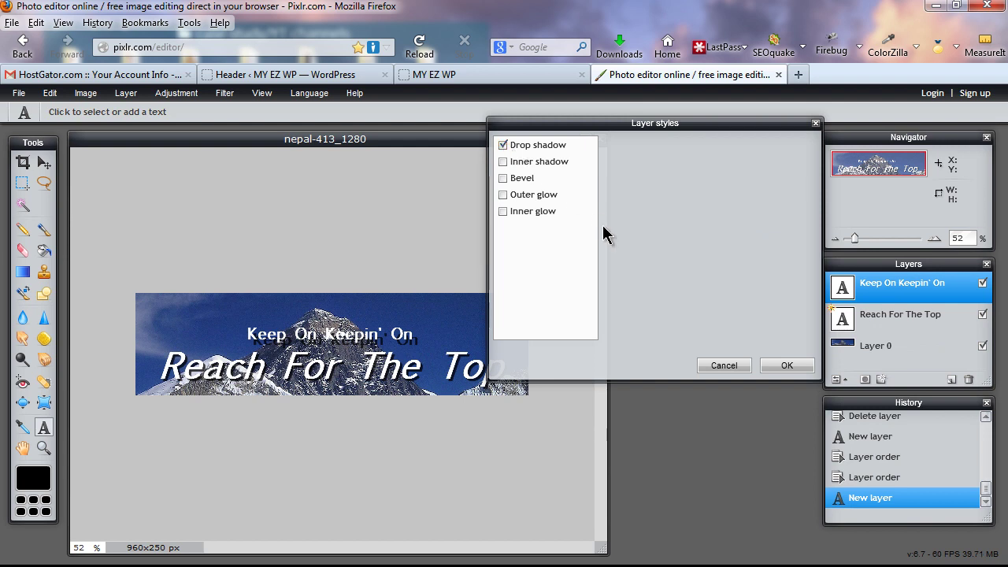
pyautogui.click(551, 147)
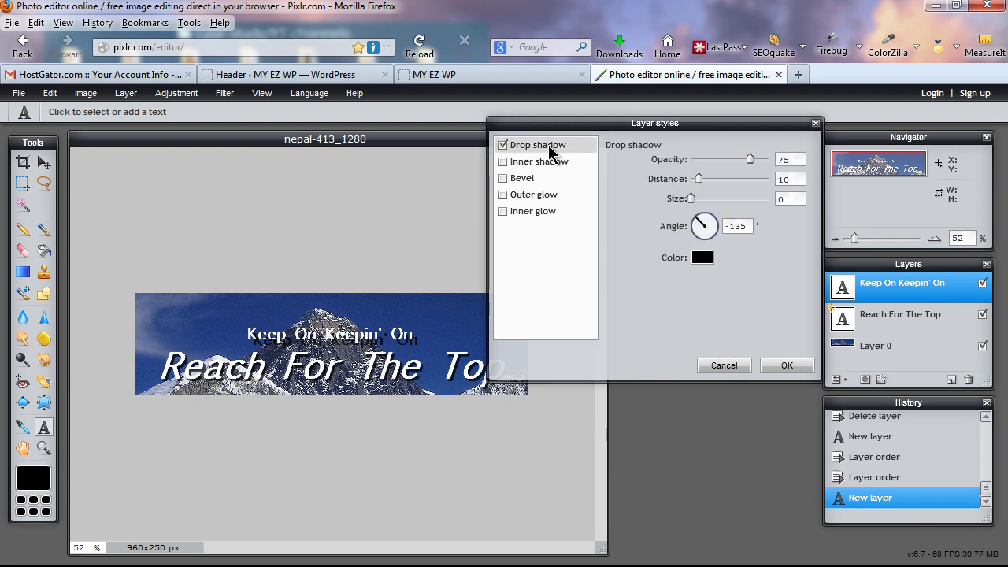
pyautogui.doubleClick(789, 179)
pyautogui.write('3')
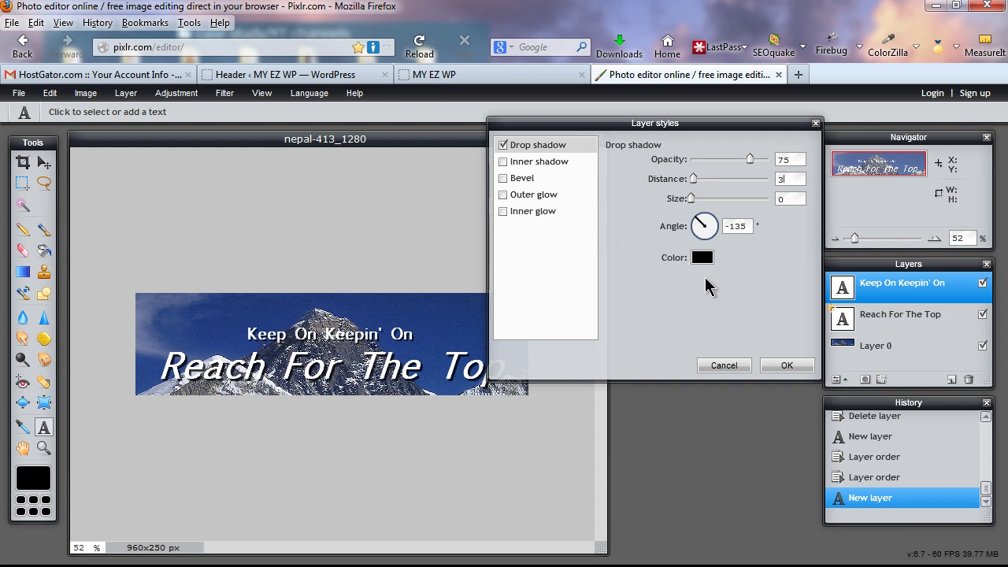
pyautogui.click(775, 367)
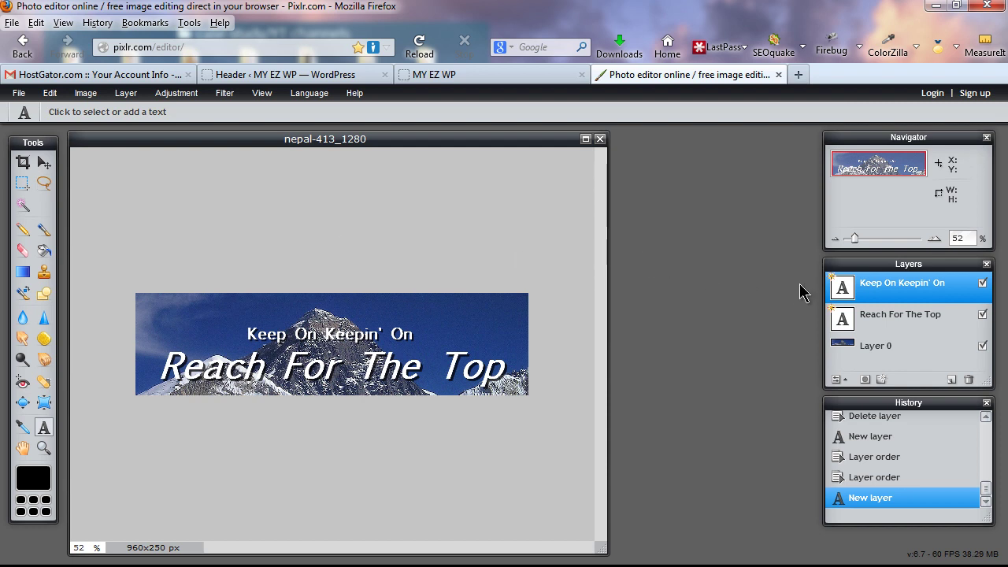
# - With the Move tool, nudge Reach For The Top slightly lower-left and Keep On Keepin' On slightly right
pyautogui.click(43, 164)
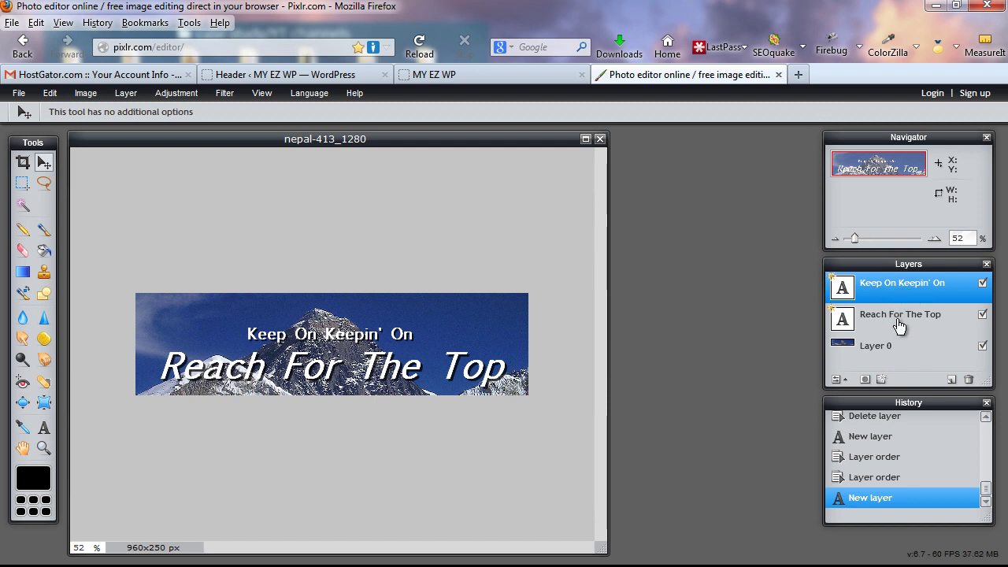
pyautogui.click(894, 319)
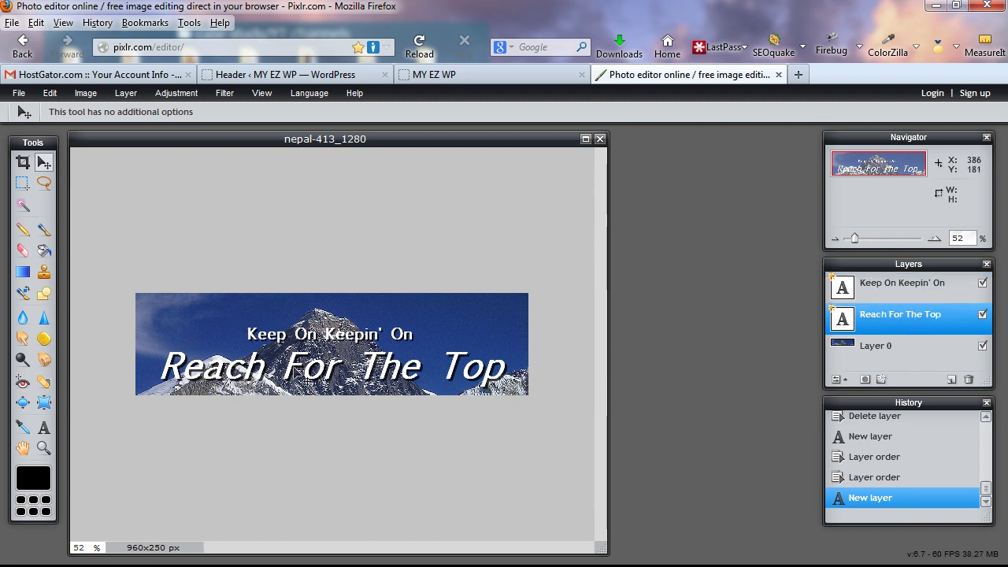
pyautogui.moveTo(300, 364); pyautogui.dragTo(301, 368)
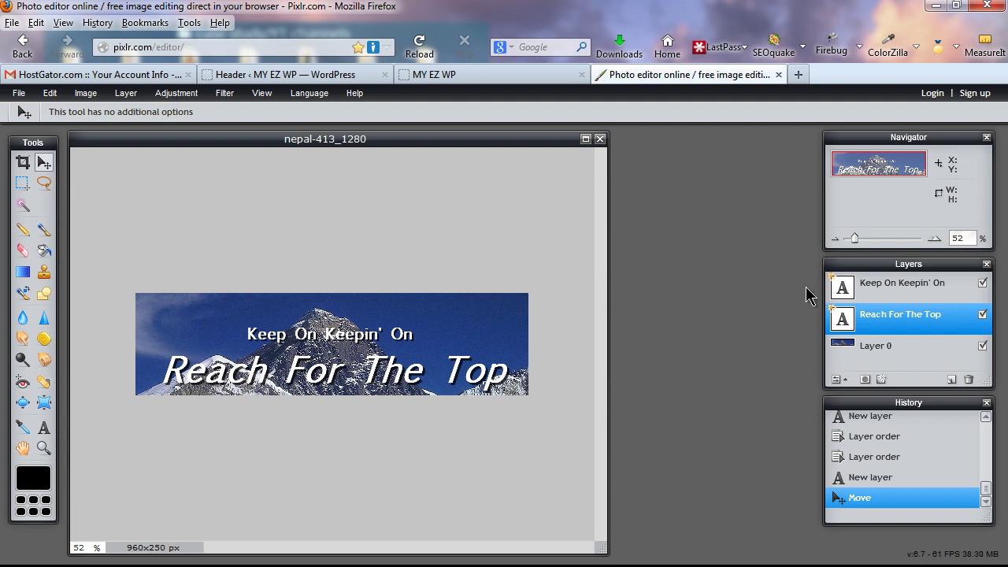
pyautogui.click(895, 285)
pyautogui.moveTo(300, 333)
pyautogui.mouseDown()
pyautogui.moveTo(318, 351)
pyautogui.moveTo(305, 338)
pyautogui.mouseUp()
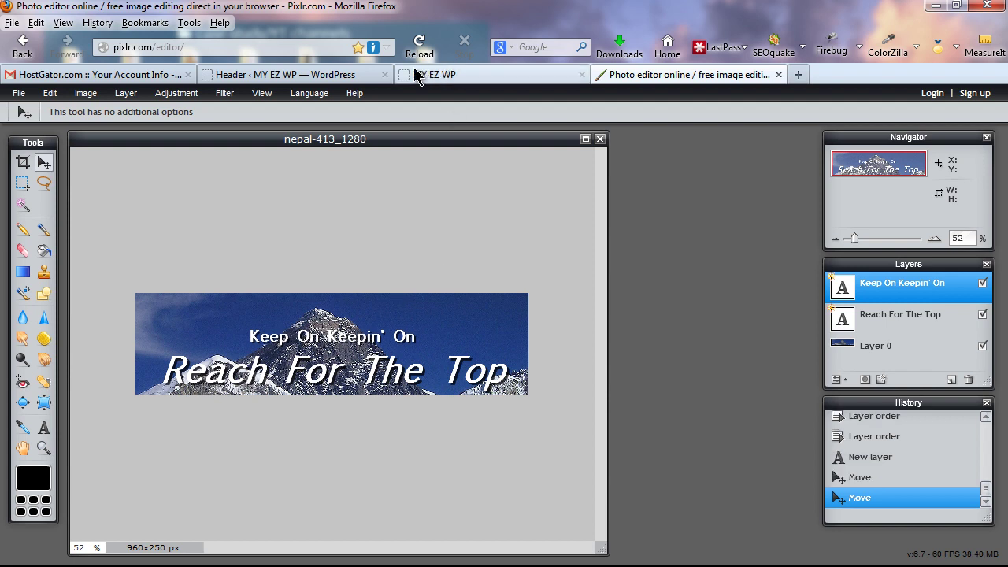
# - Save the banner via File > Save as JPEG nepal-header4 at quality 89
pyautogui.click(19, 94)
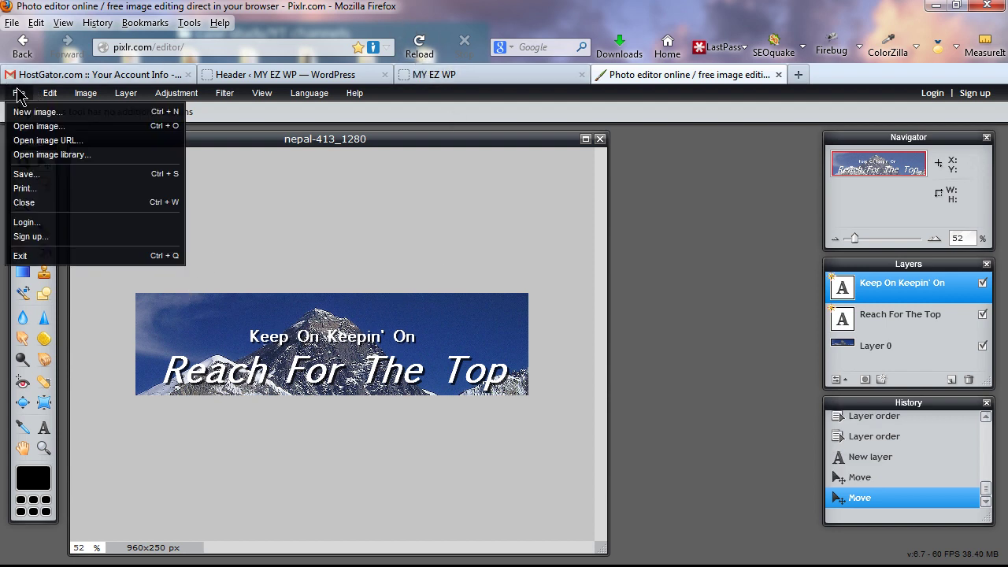
pyautogui.click(25, 174)
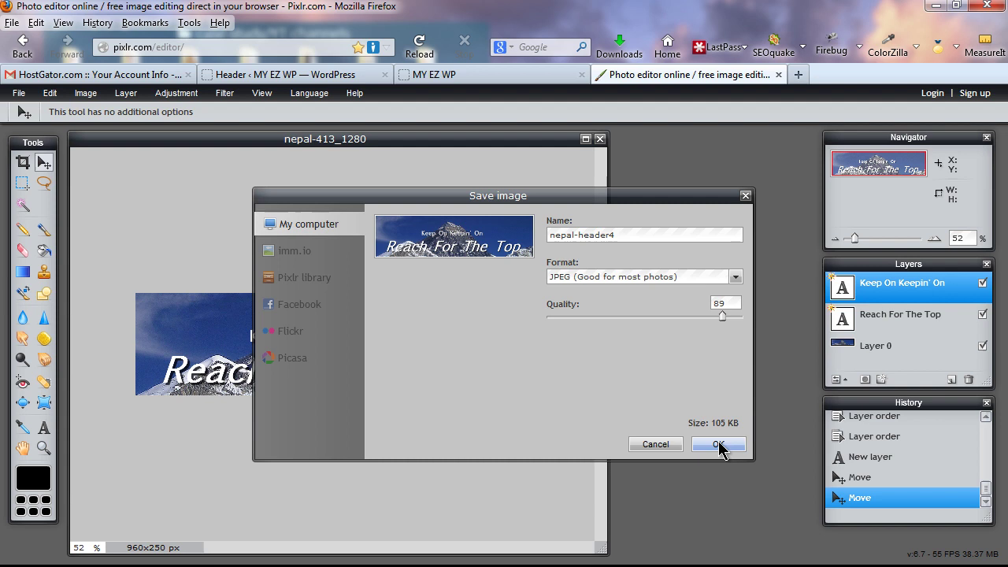
pyautogui.click(718, 445)
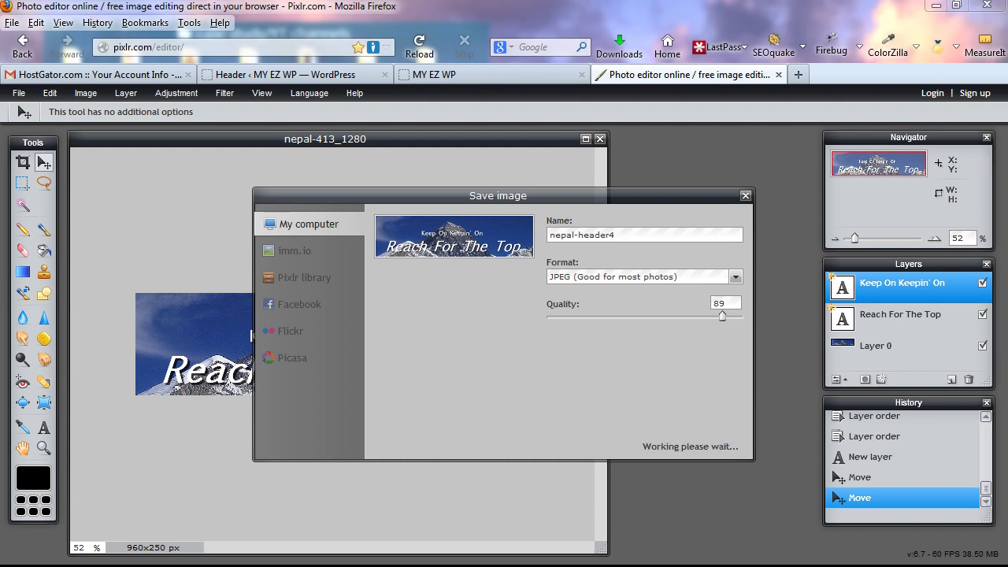
# - Upload nepal-header4.jpg as the WordPress header image and publish it without cropping
pyautogui.click(779, 76)
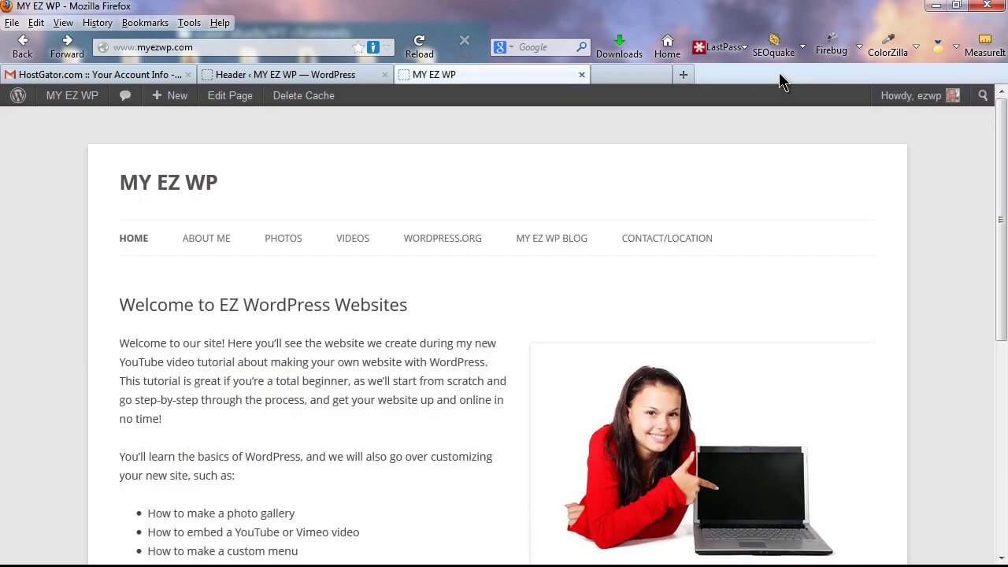
pyautogui.click(281, 79)
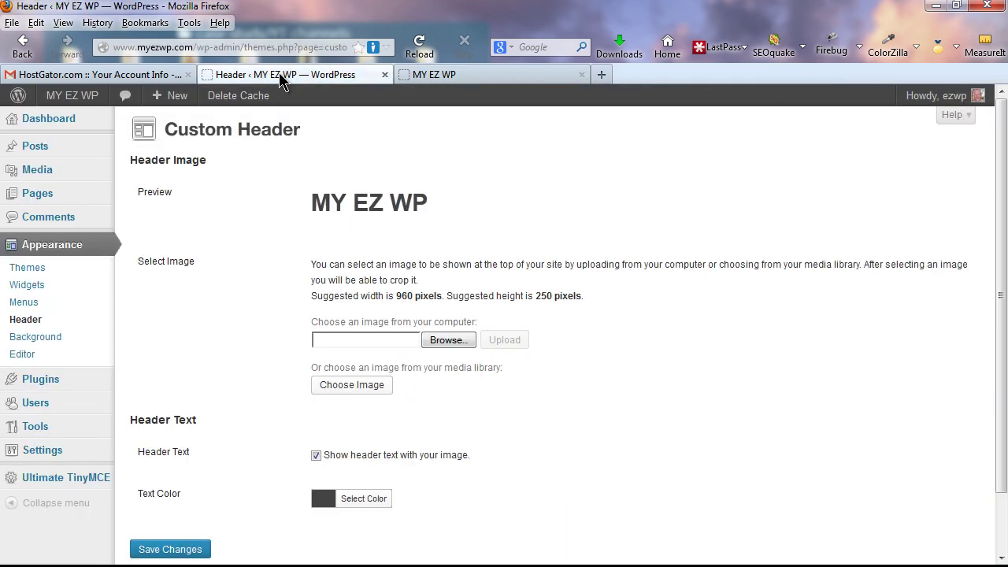
pyautogui.click(447, 340)
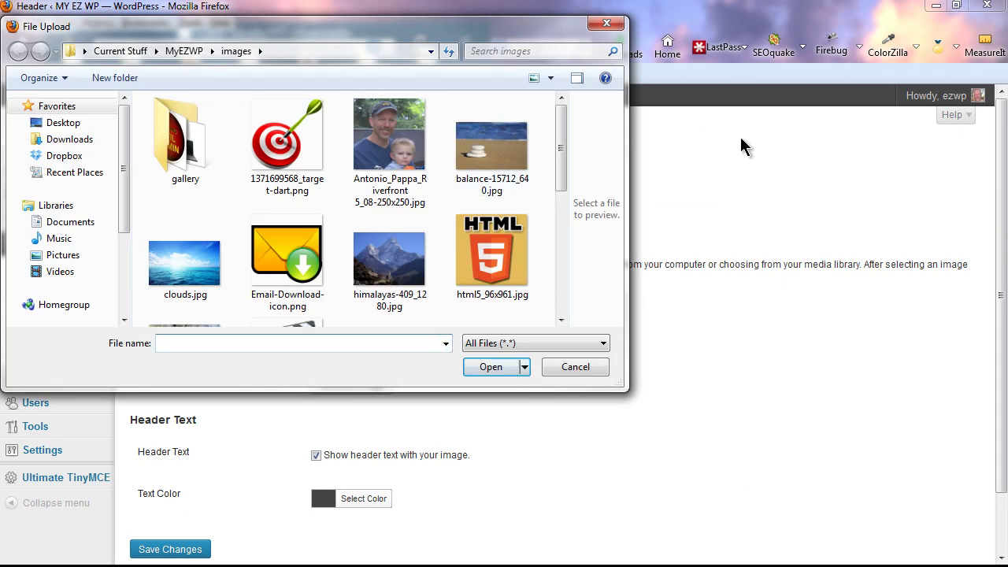
pyautogui.moveTo(558, 147); pyautogui.dragTo(573, 243)
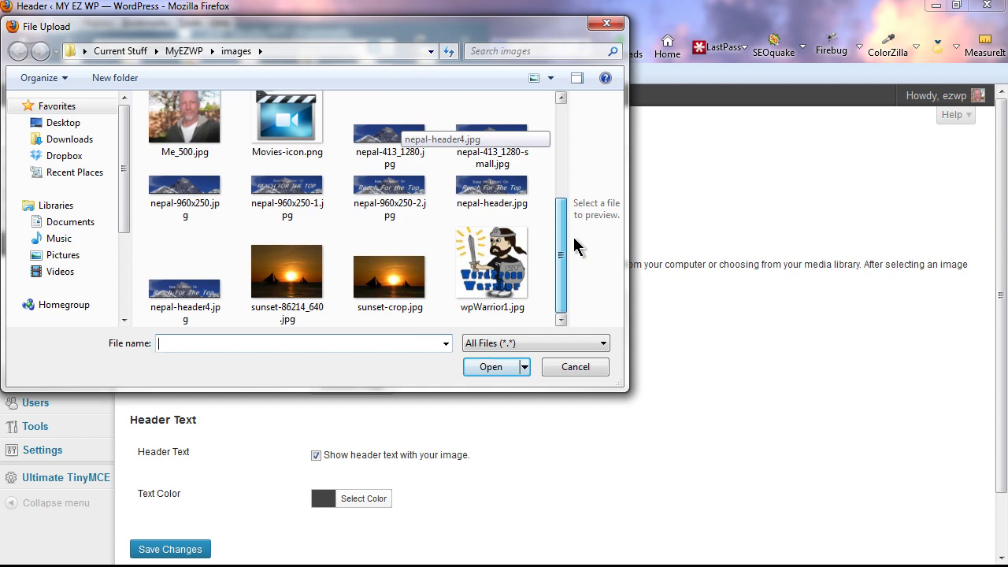
pyautogui.doubleClick(162, 291)
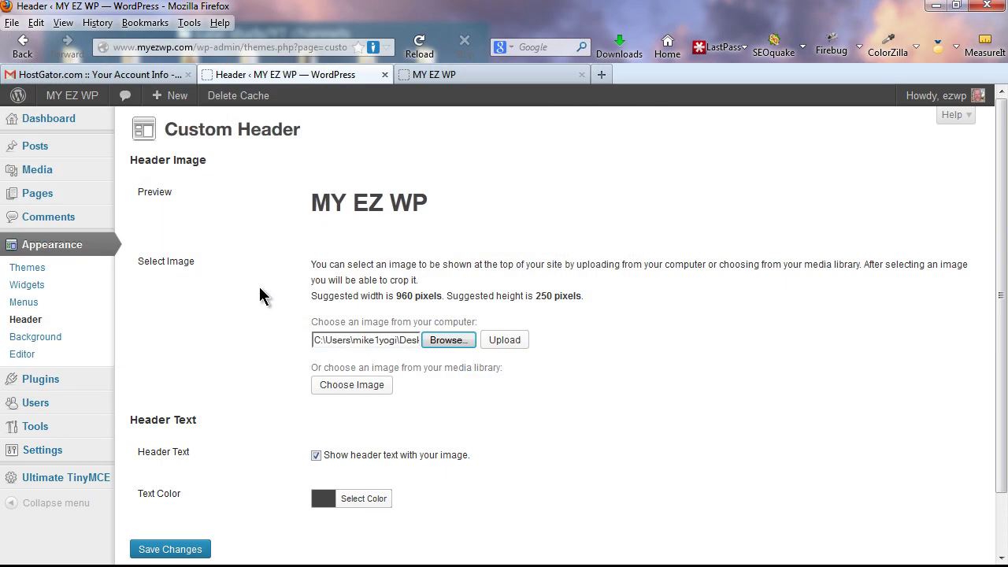
pyautogui.click(505, 340)
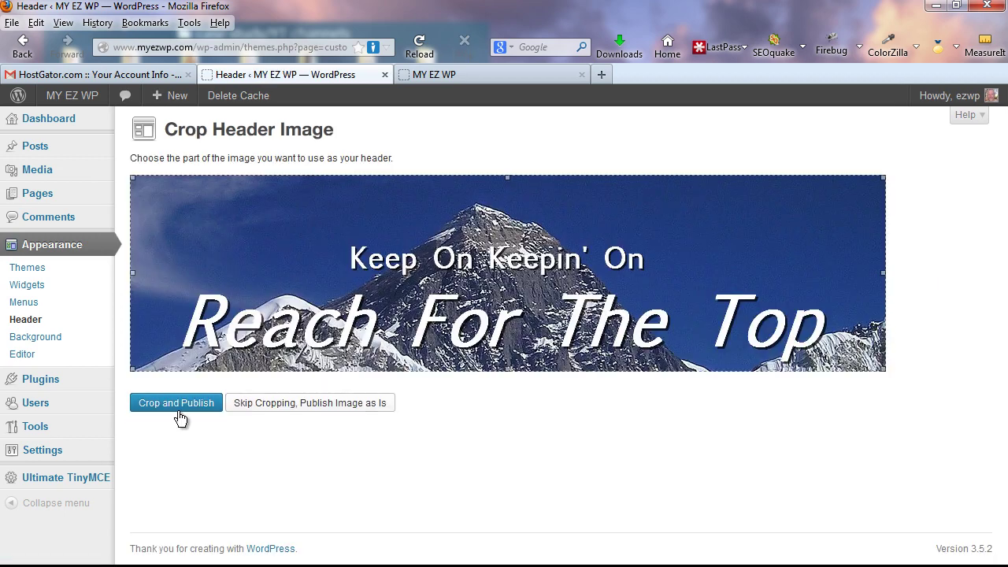
pyautogui.click(309, 404)
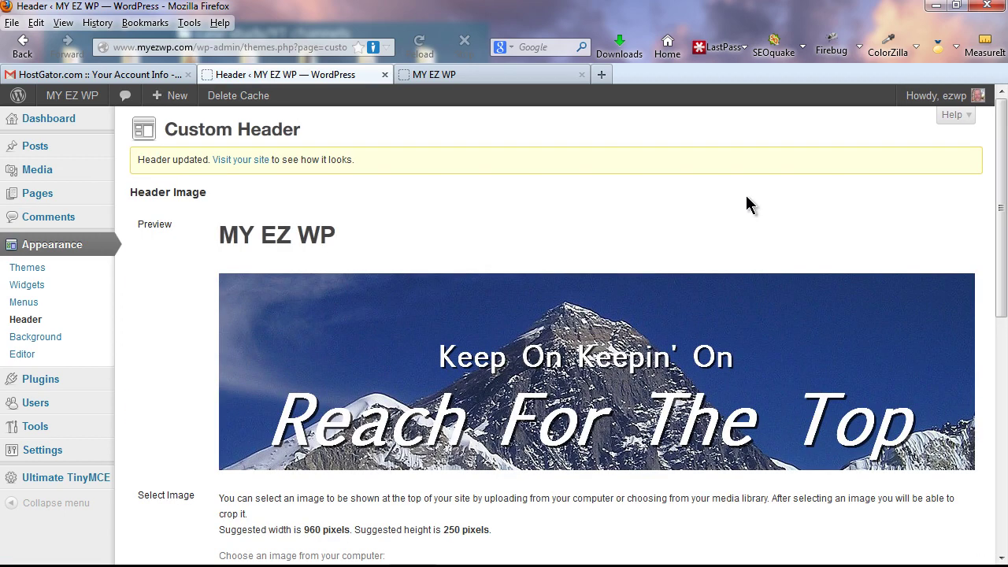
# - Reload the live site and view the new mountain header
pyautogui.click(538, 76)
pyautogui.rightClick(538, 76)
pyautogui.click(591, 85)
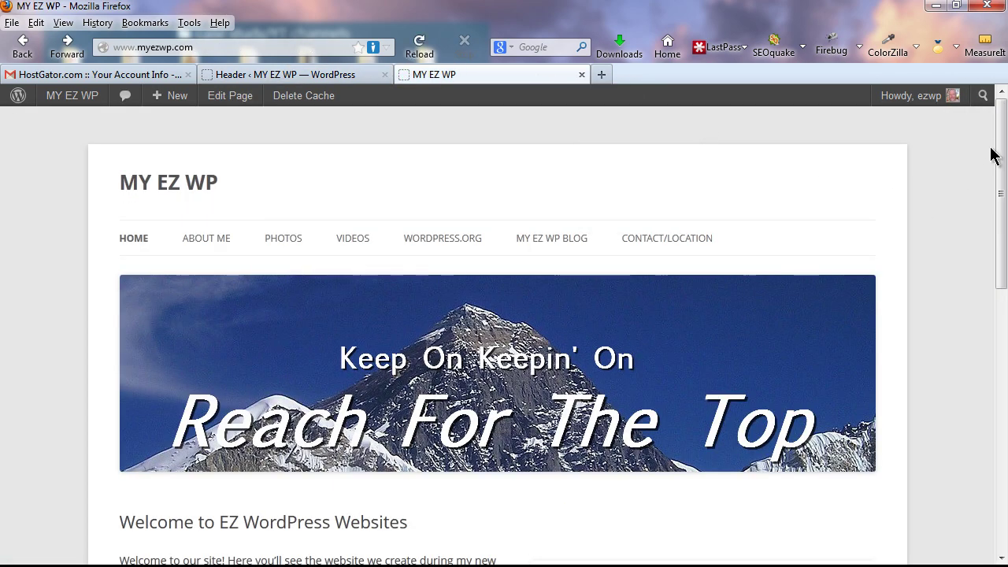
pyautogui.moveTo(1000, 142); pyautogui.dragTo(989, 360)
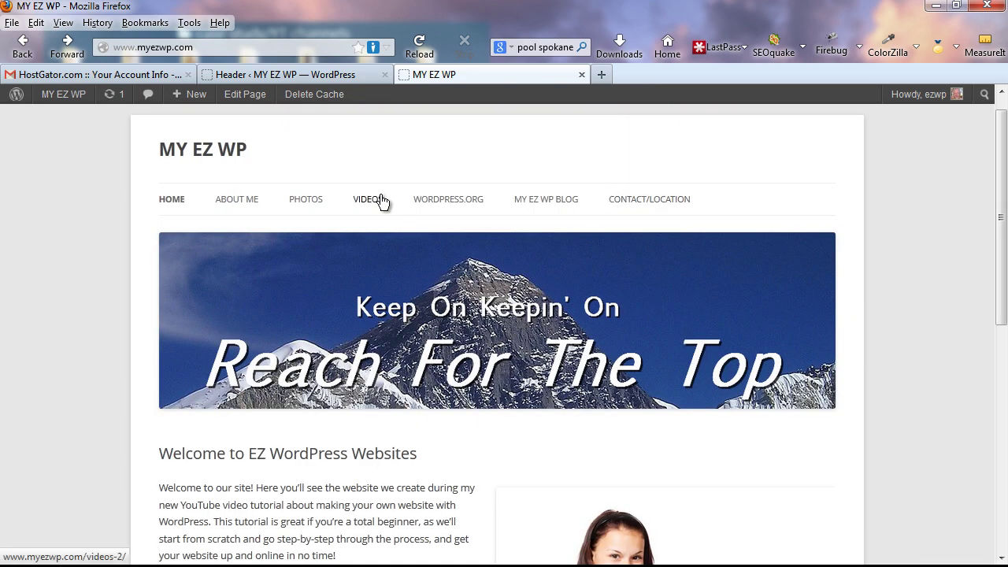
pyautogui.moveTo(241, 155)
pyautogui.mouseDown()
pyautogui.moveTo(165, 158)
pyautogui.moveTo(247, 151)
pyautogui.moveTo(241, 173)
pyautogui.mouseUp()
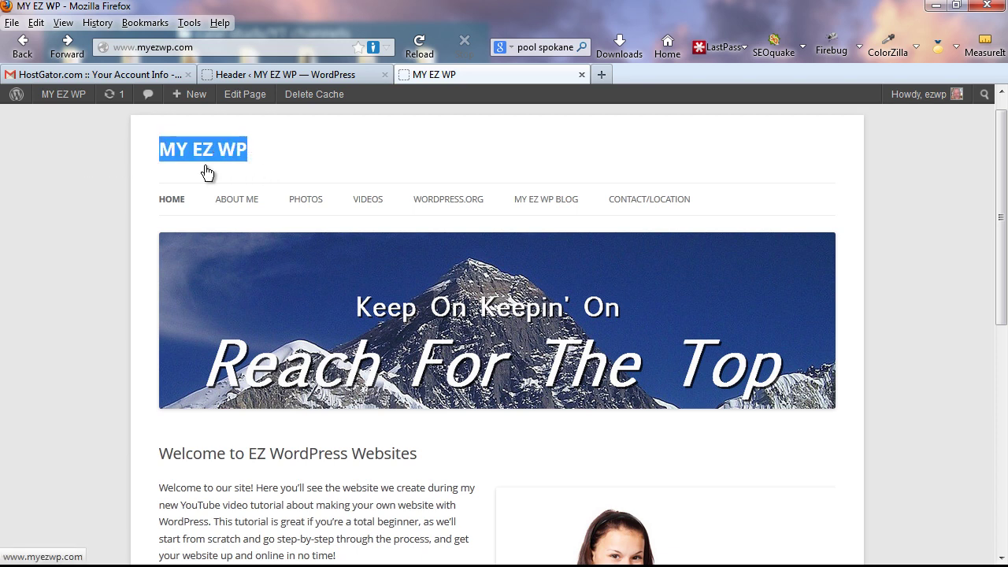
pyautogui.click(299, 168)
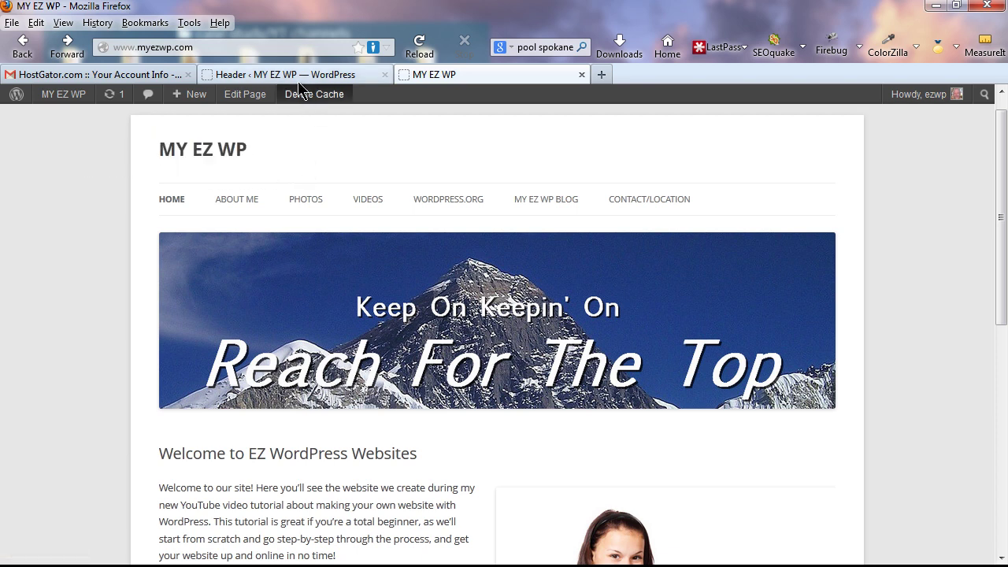
# - Uncheck Show header text, save, and reload the live site to see the title hidden
pyautogui.click(300, 77)
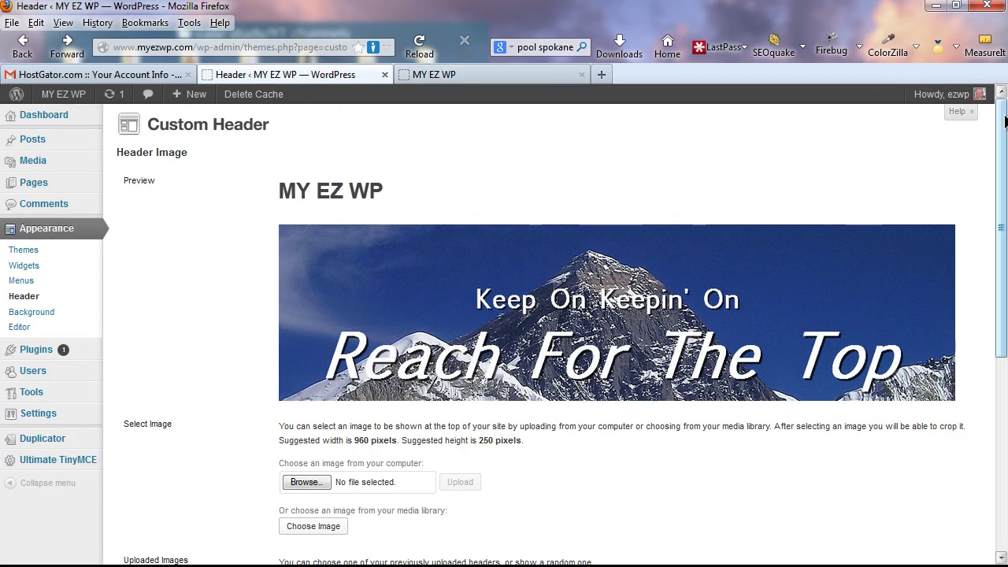
pyautogui.moveTo(1002, 149); pyautogui.dragTo(1002, 307)
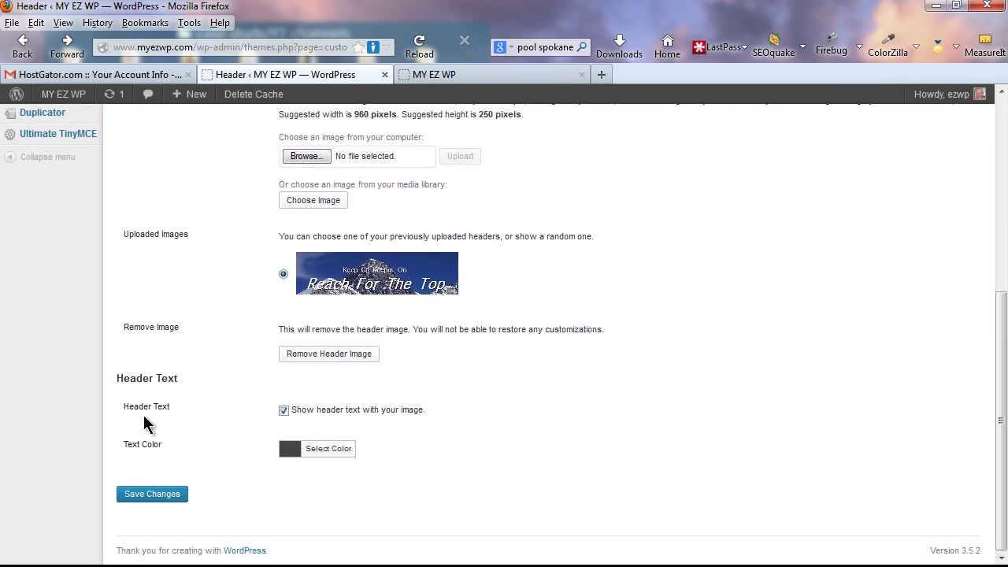
pyautogui.click(284, 410)
pyautogui.press('Return')
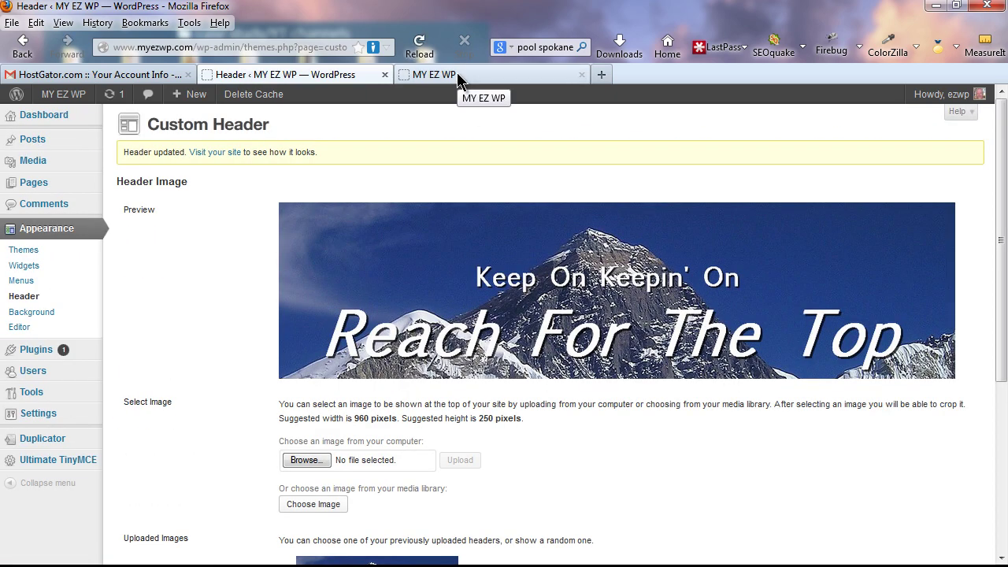
pyautogui.click(459, 76)
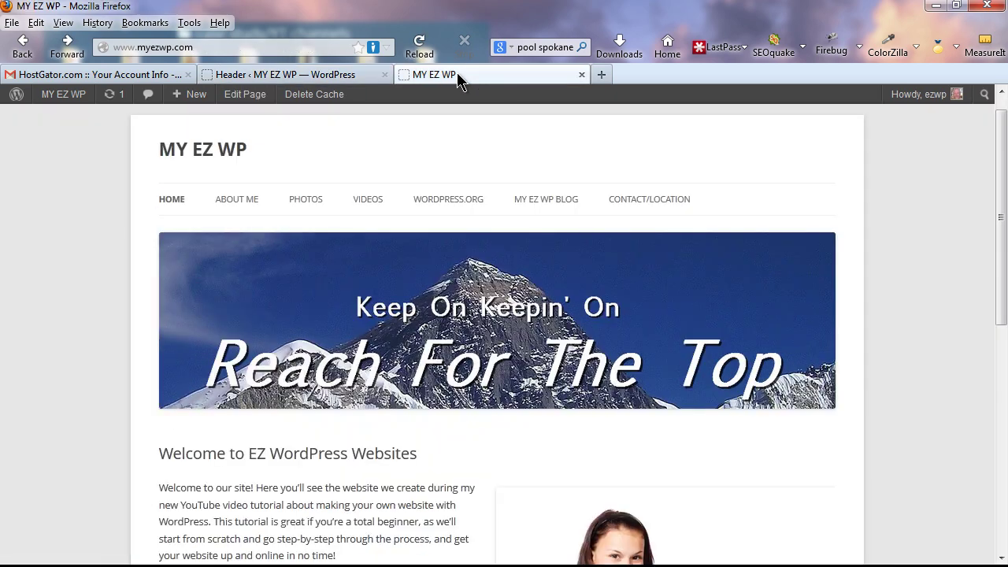
pyautogui.press('F5')
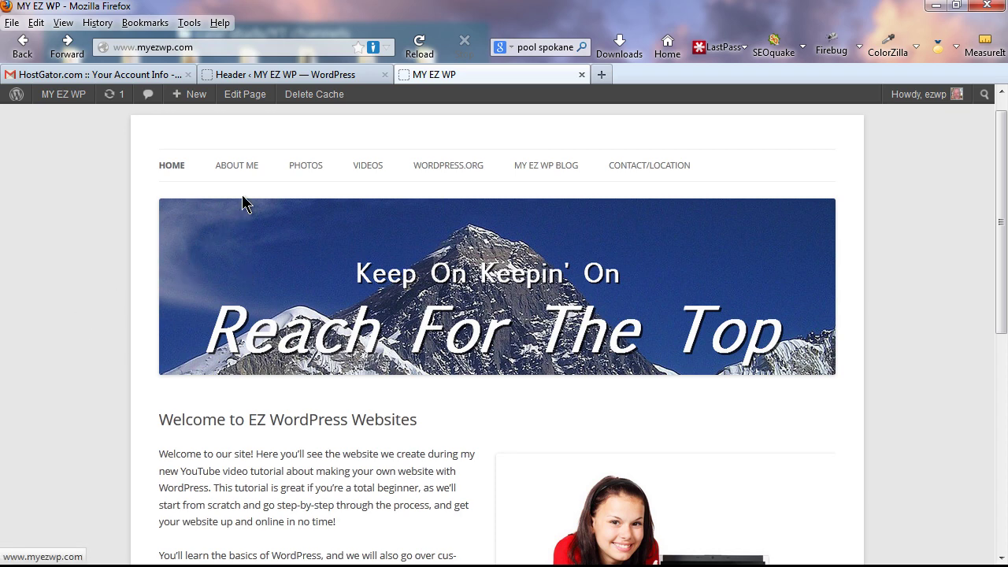
# - Re-enable Show header text, save, reload the site, and bring up the ColorZilla note
pyautogui.click(253, 74)
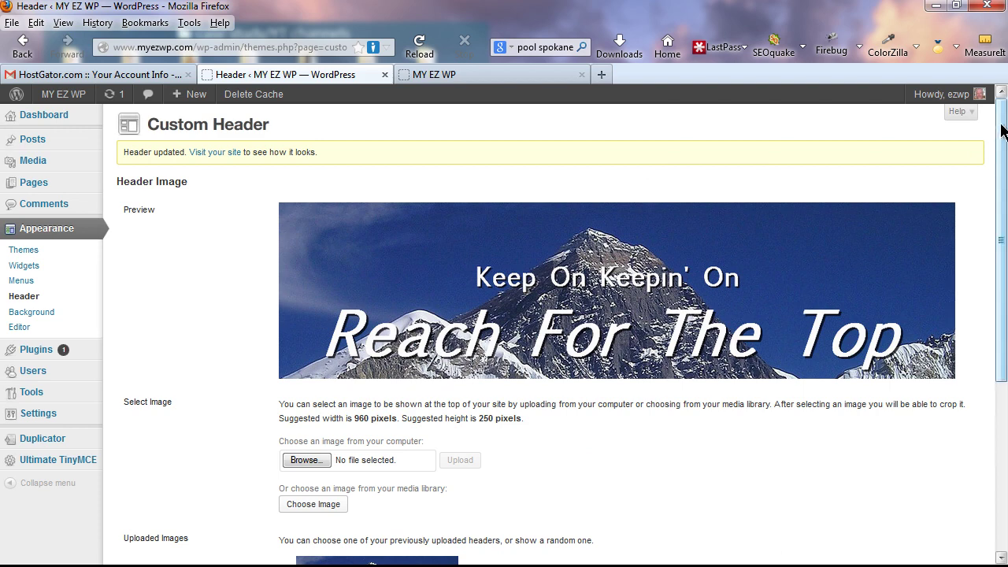
pyautogui.moveTo(998, 130); pyautogui.dragTo(1003, 295)
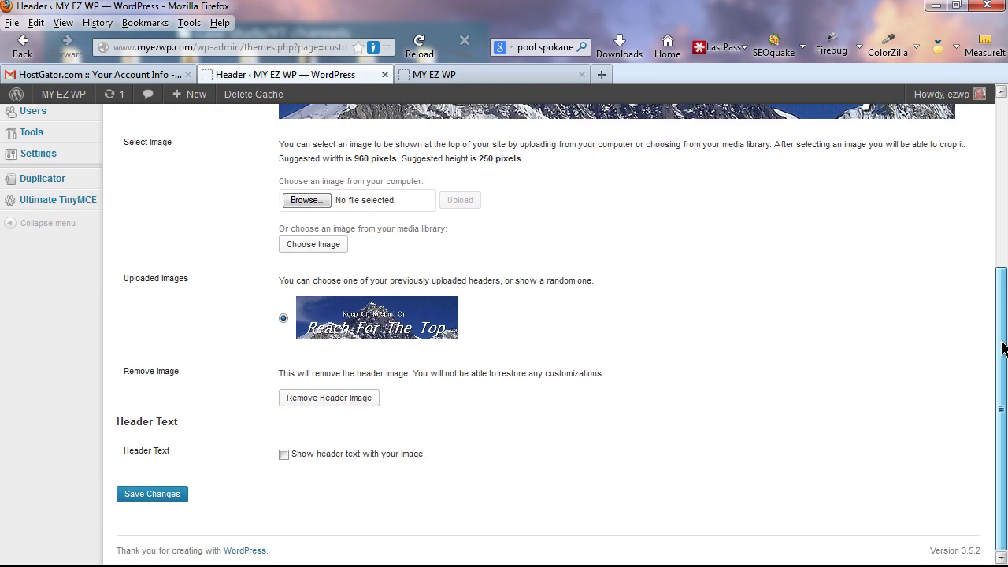
pyautogui.click(284, 453)
pyautogui.click(138, 538)
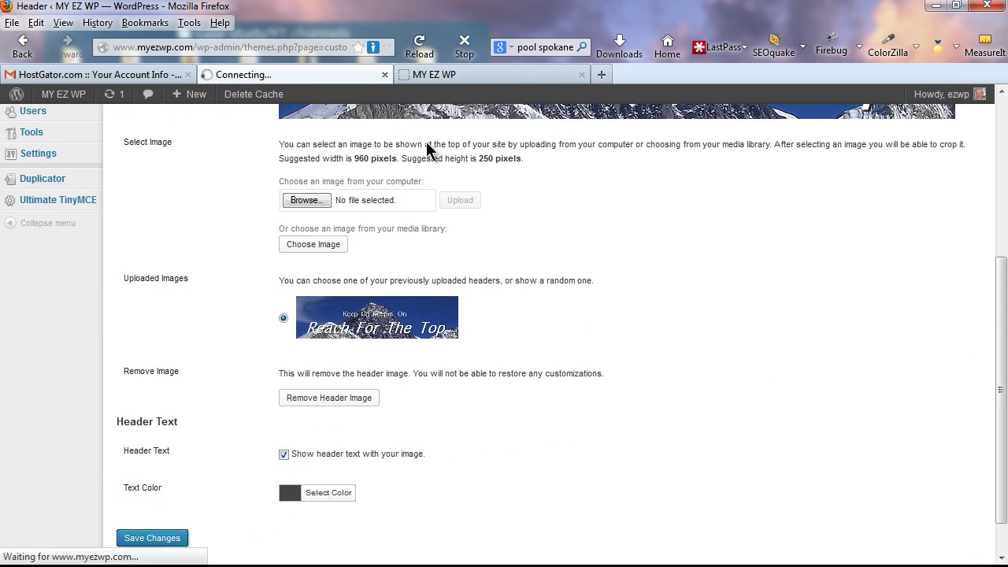
pyautogui.click(446, 73)
pyautogui.rightClick(461, 74)
pyautogui.click(484, 85)
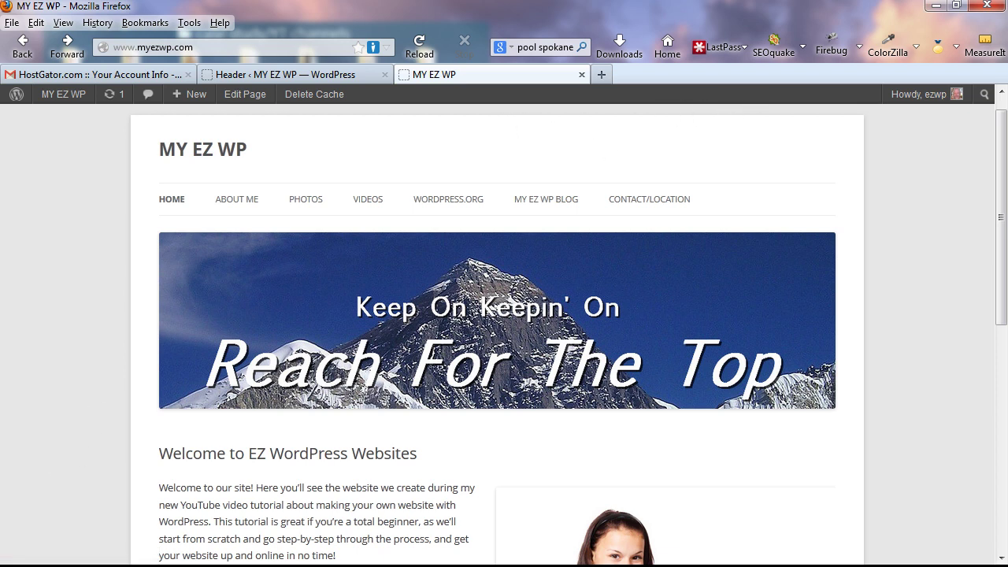
pyautogui.hotkey('alt', 'Tab')
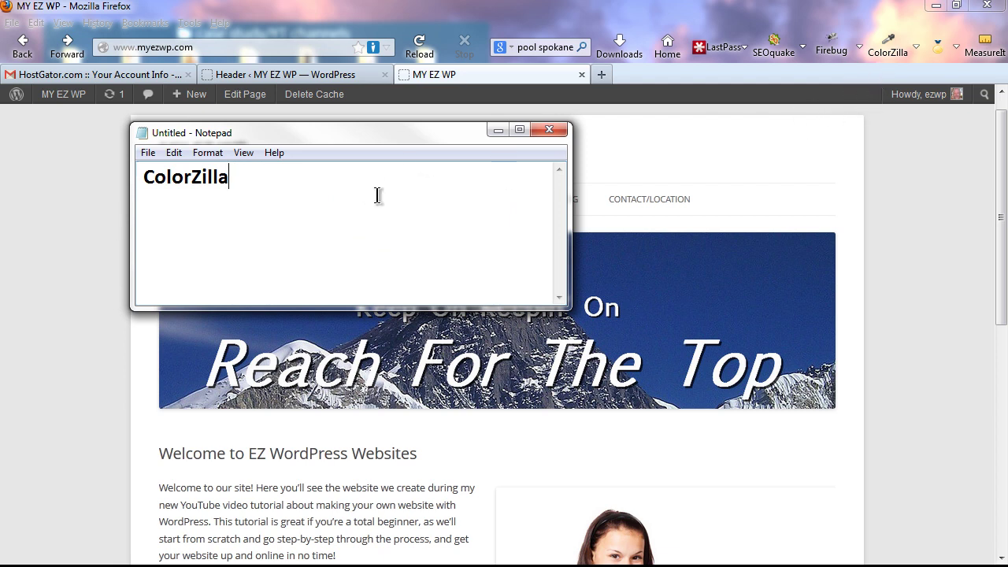
# - Minimize Notepad, copy the header sky's dark blue #1C3A7A with ColorZilla, and return to Custom Header
pyautogui.click(496, 132)
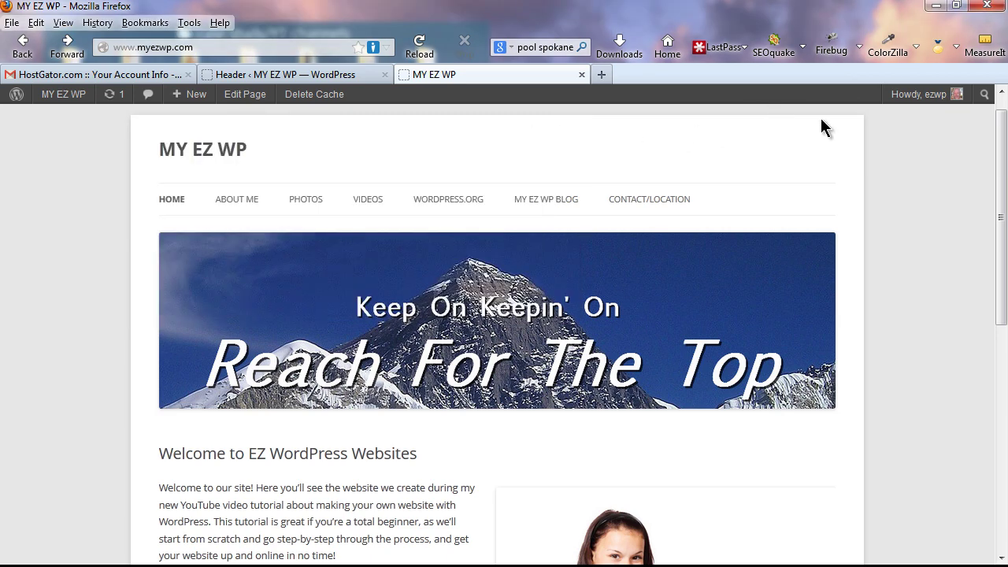
pyautogui.click(888, 48)
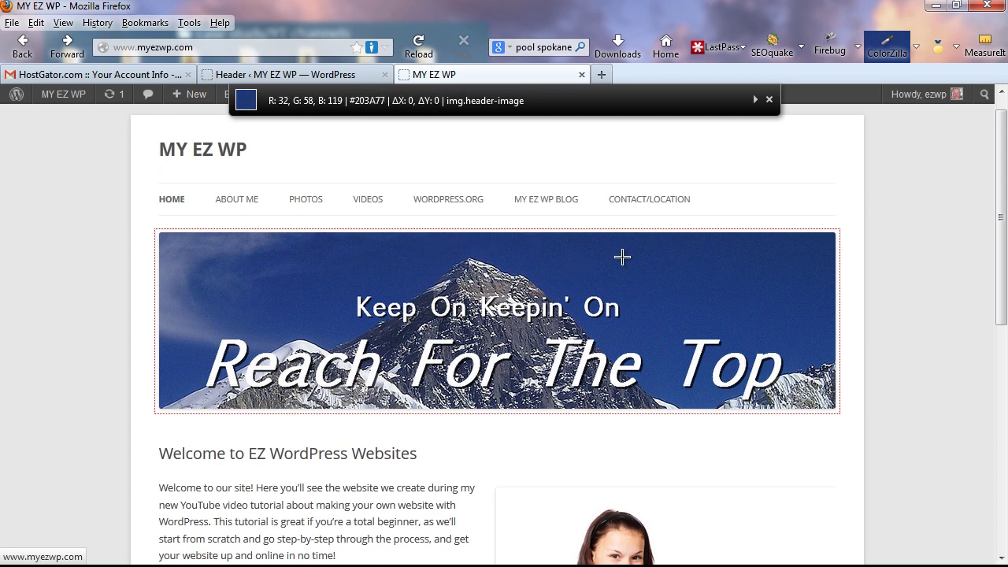
pyautogui.click(381, 119)
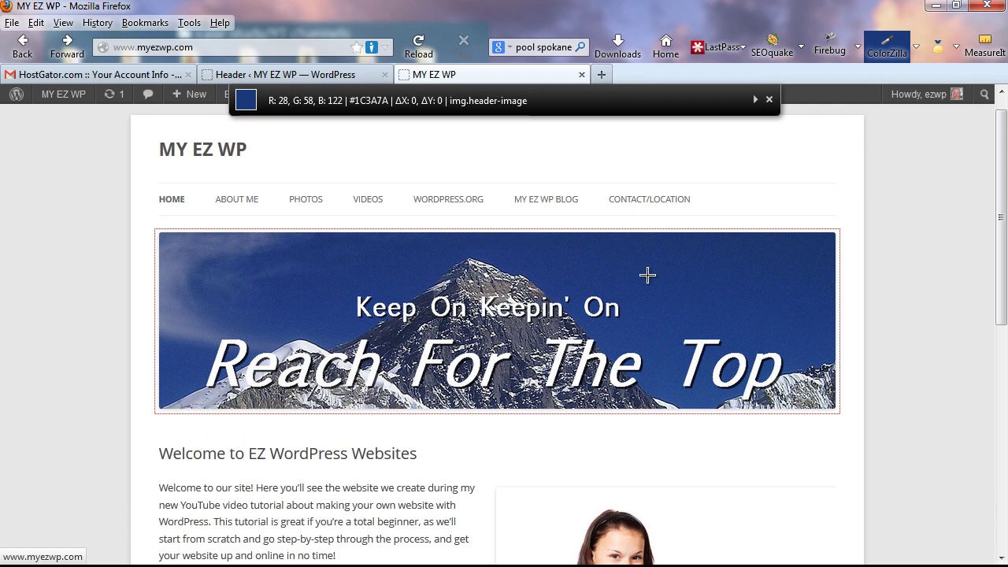
pyautogui.click(647, 275)
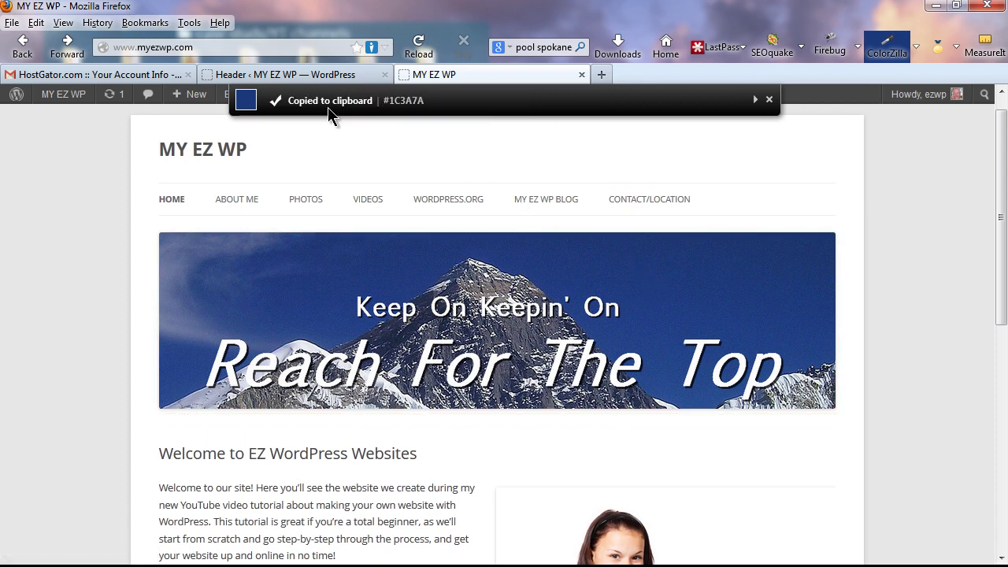
pyautogui.click(321, 74)
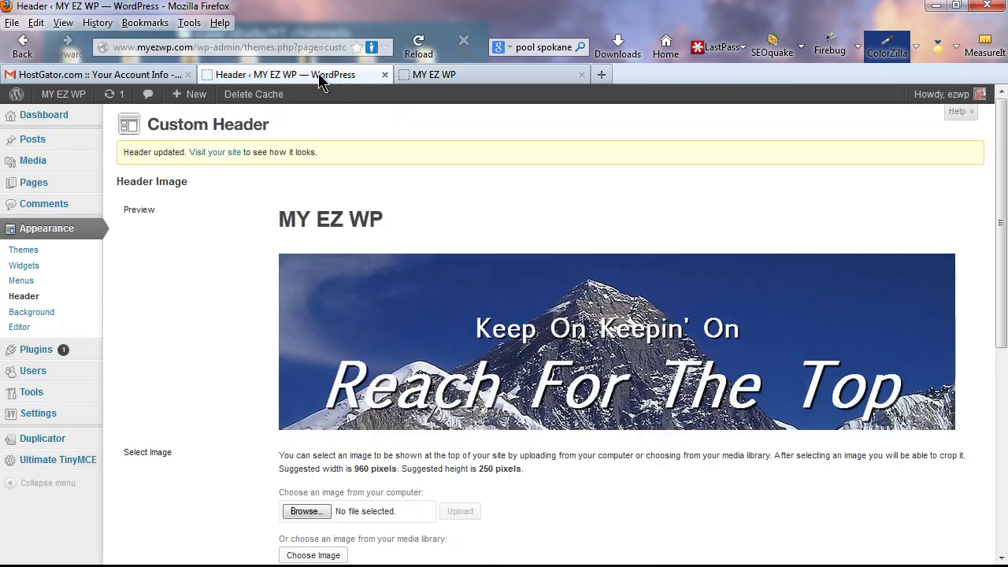
# - Set the header text colour to the copied #1c3a7a blue and save
pyautogui.moveTo(1000, 221); pyautogui.dragTo(1000, 421)
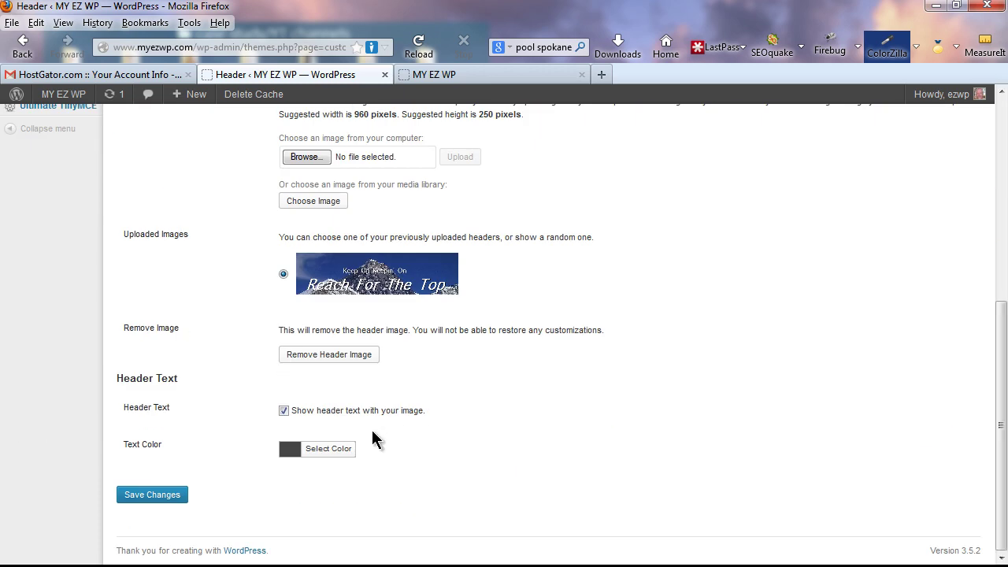
pyautogui.click(327, 456)
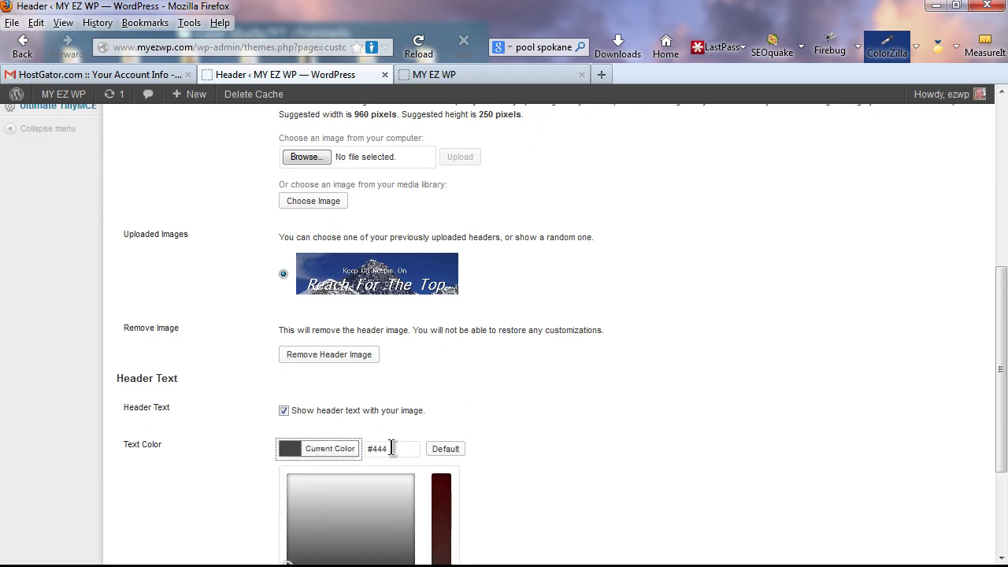
pyautogui.moveTo(391, 448); pyautogui.dragTo(337, 450)
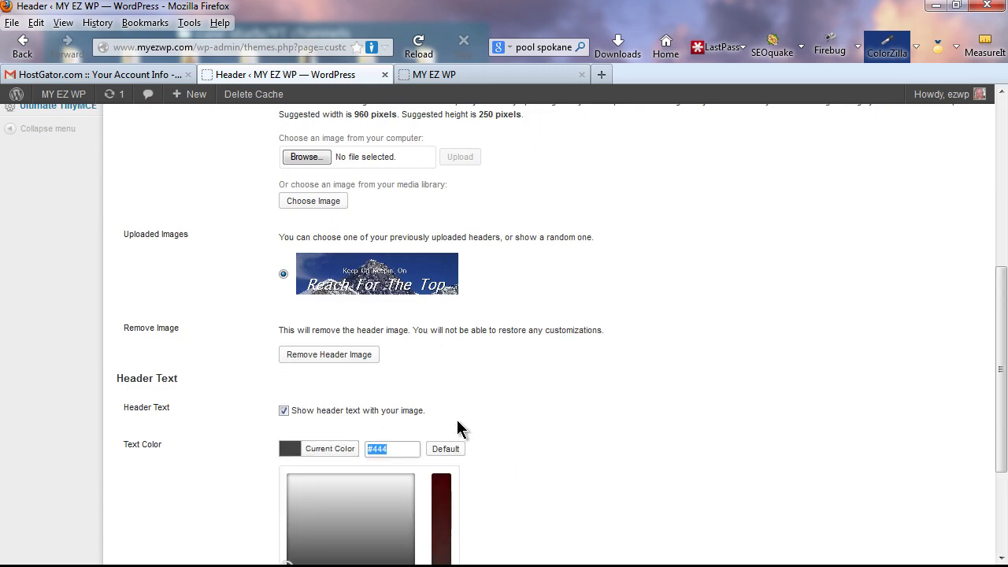
pyautogui.hotkey('ctrl', 'v')
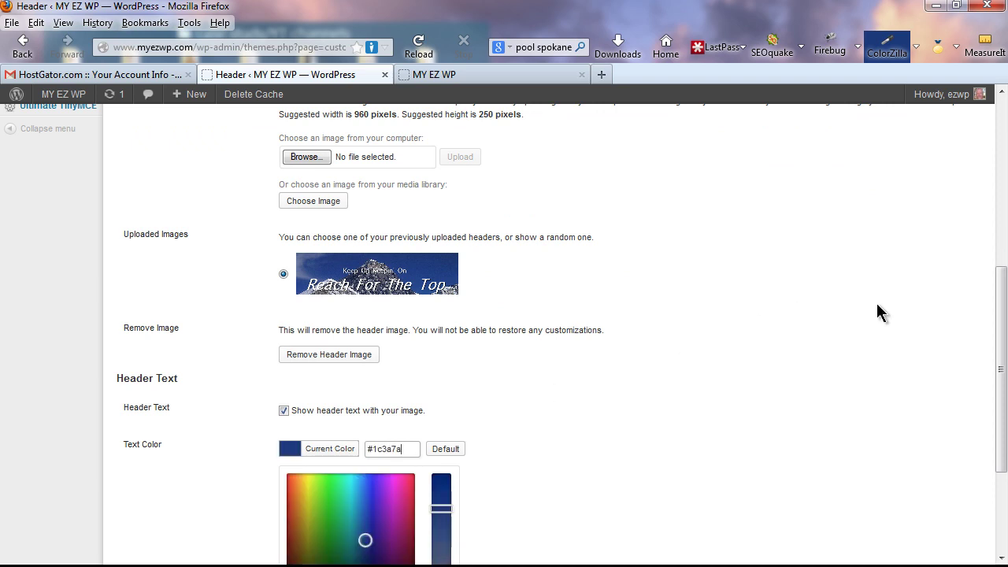
pyautogui.moveTo(1004, 307); pyautogui.dragTo(1004, 386)
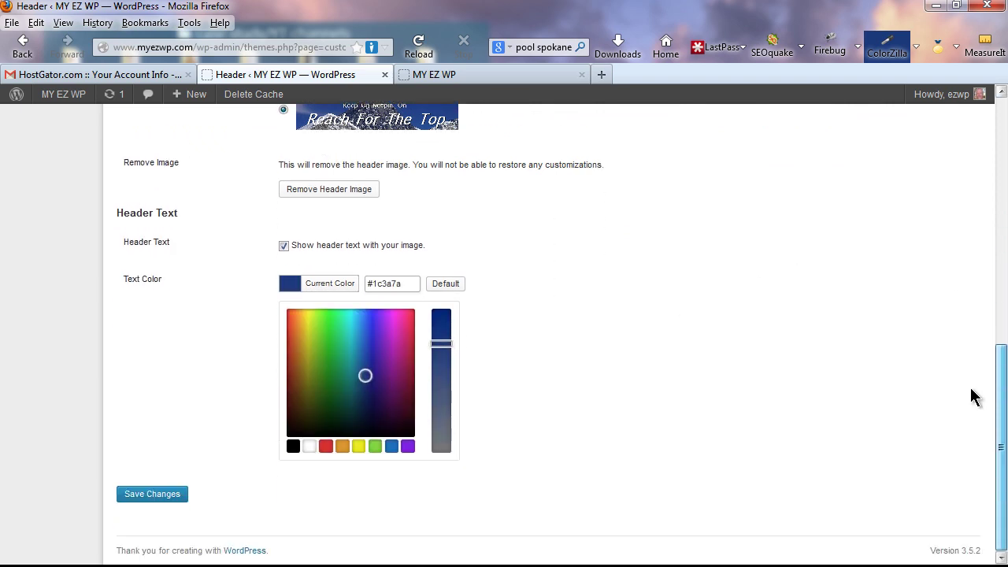
pyautogui.click(140, 498)
# - Reload the live site and zoom out to check the blue title
pyautogui.click(473, 74)
pyautogui.rightClick(482, 76)
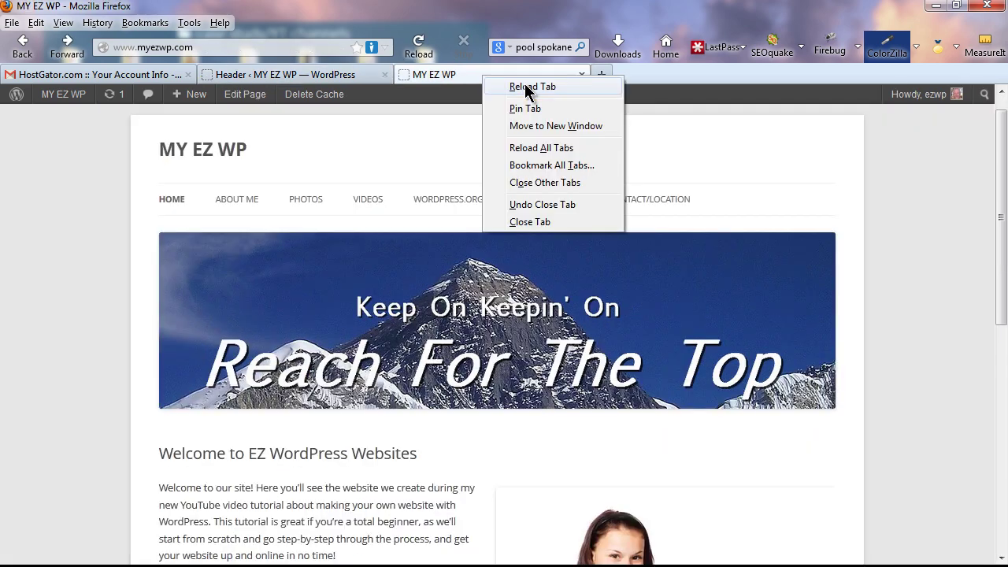
pyautogui.click(526, 87)
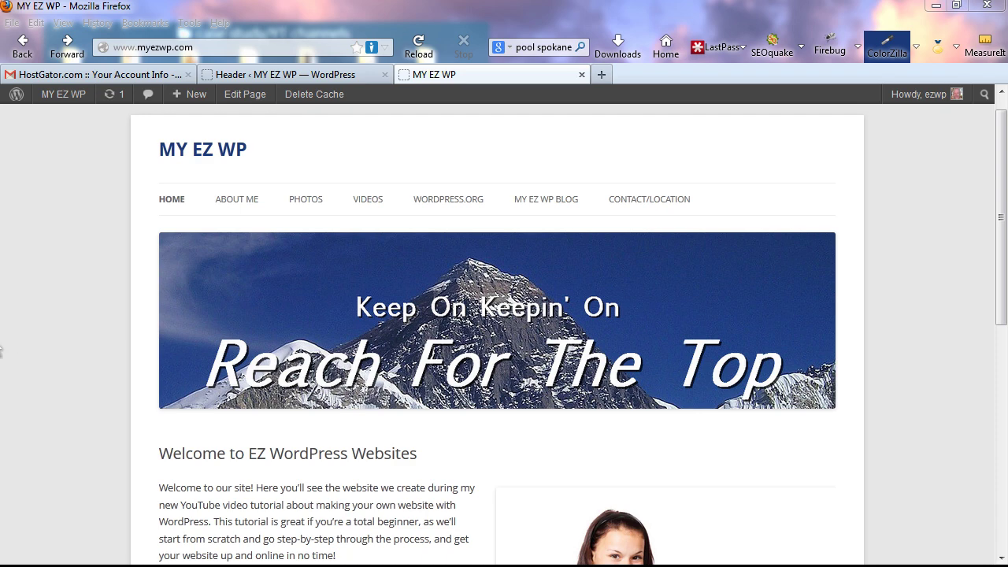
pyautogui.hotkey('ctrl', '-')
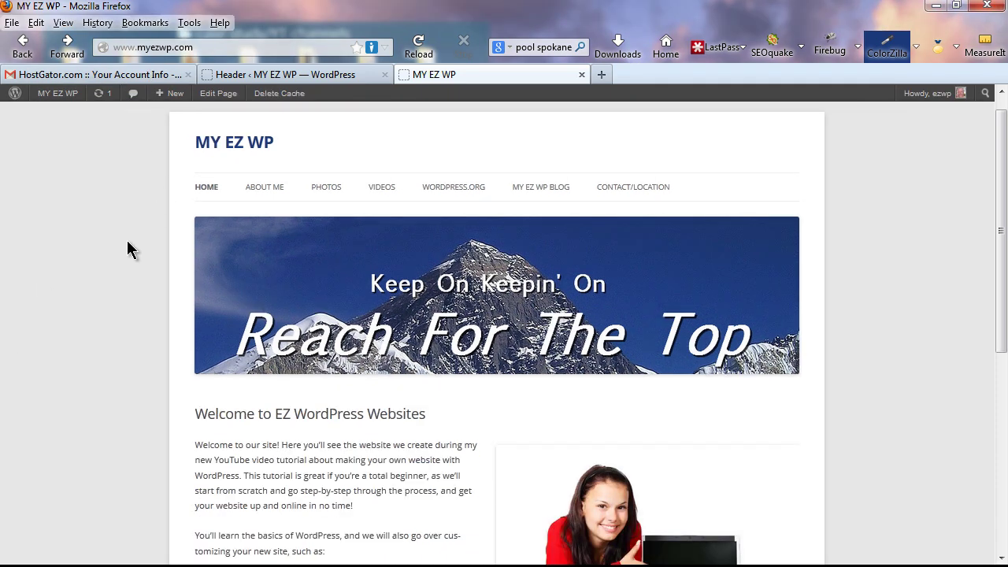
# - In Appearance > Background, replace colour e6e6e6 with 6d96bf and save
pyautogui.click(270, 77)
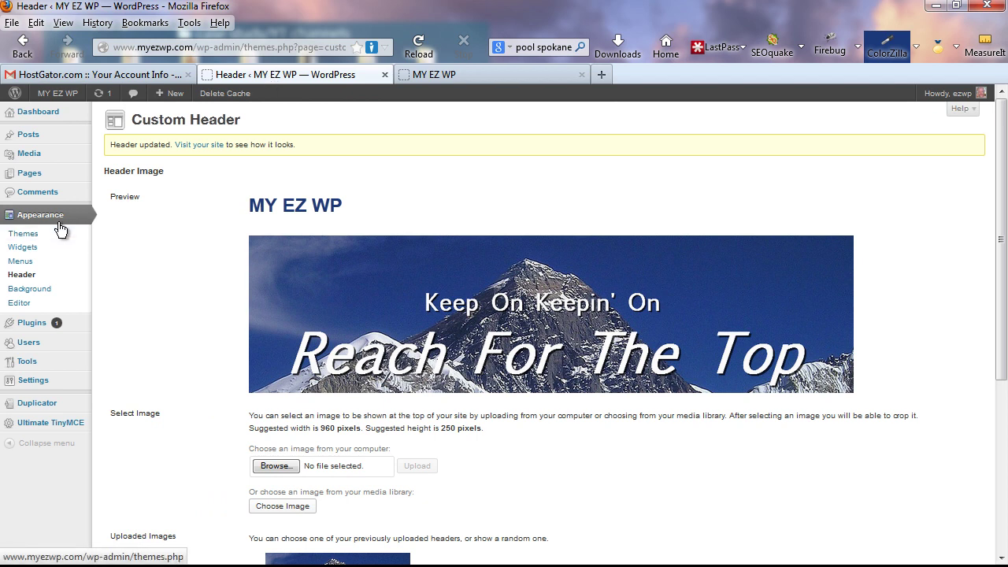
pyautogui.click(28, 292)
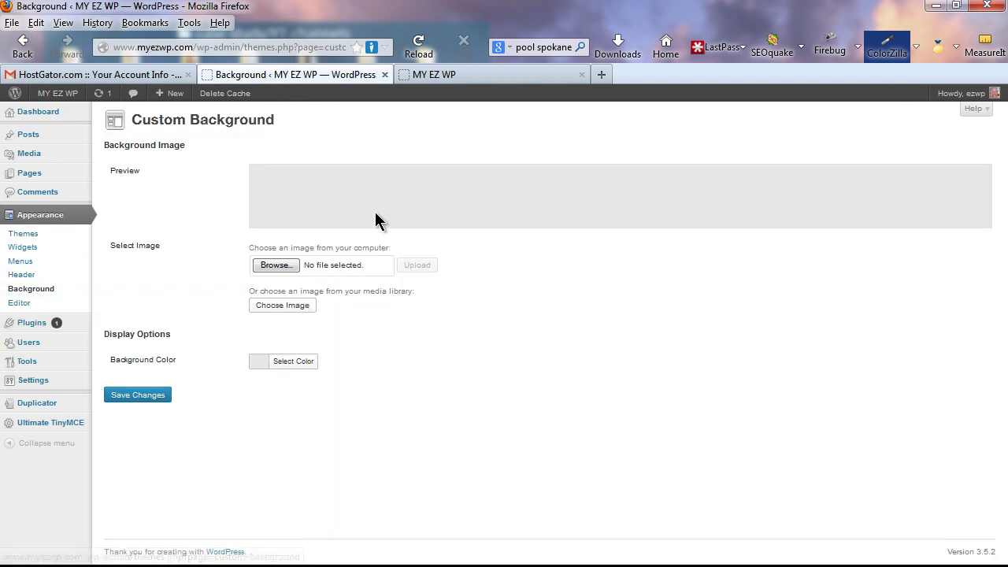
pyautogui.click(299, 370)
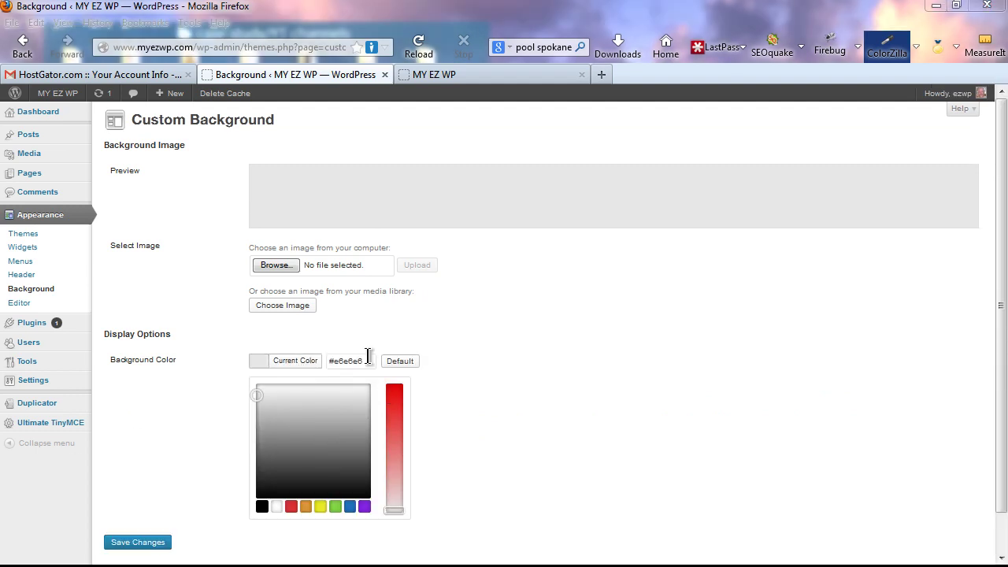
pyautogui.moveTo(370, 361); pyautogui.dragTo(335, 361)
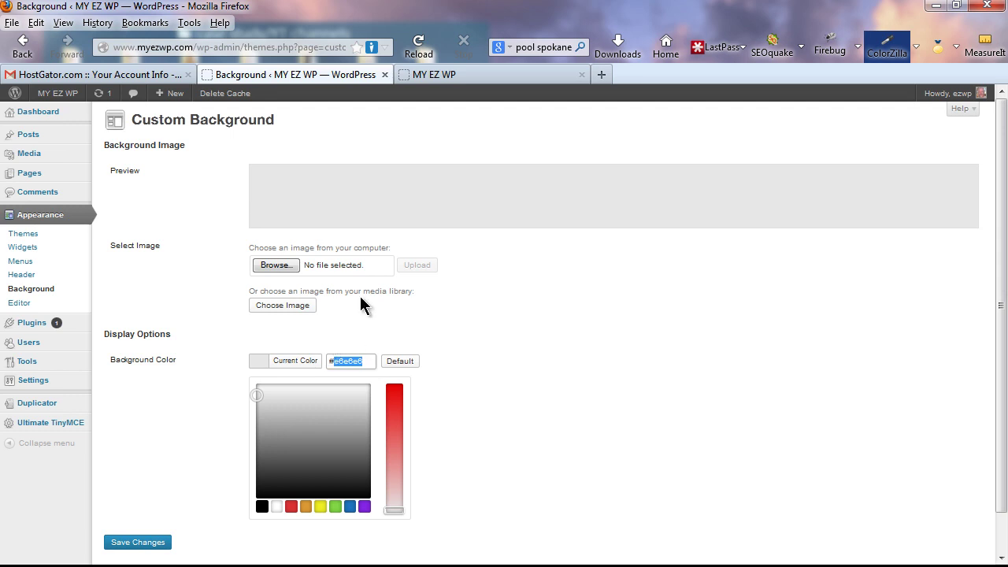
pyautogui.write('6d96bf')
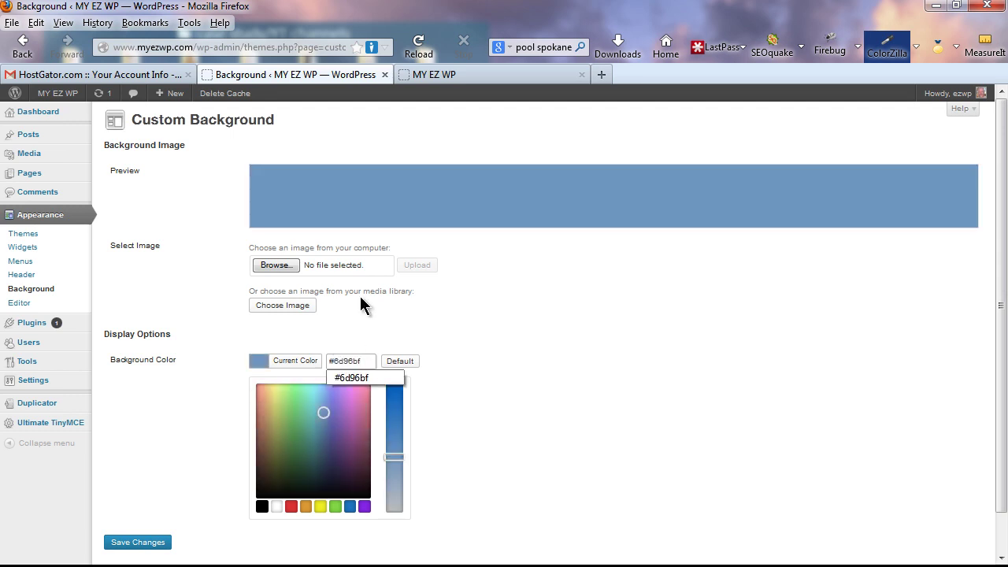
pyautogui.click(126, 543)
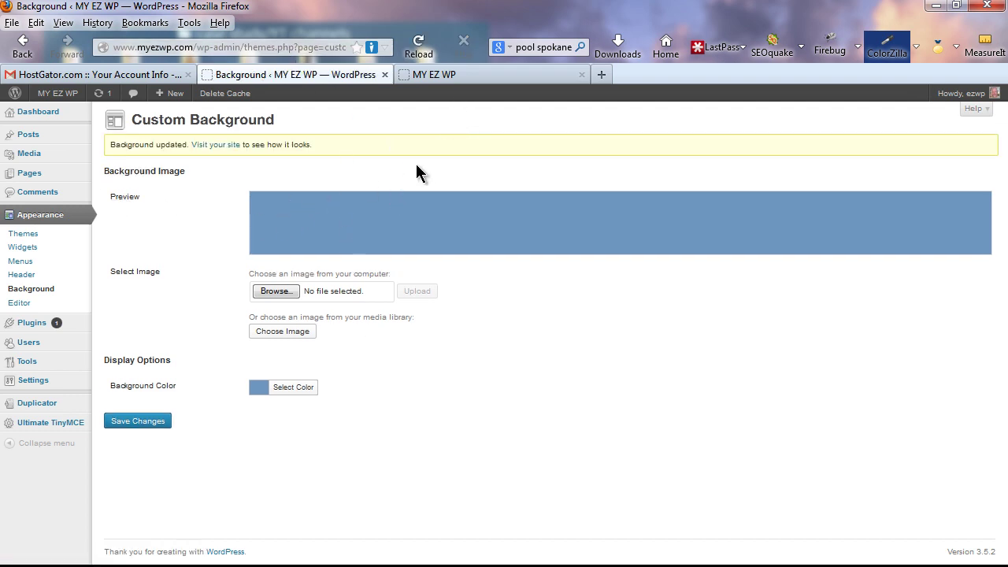
# - Reload the live site to show the blue background
pyautogui.click(479, 76)
pyautogui.rightClick(484, 69)
pyautogui.click(534, 77)
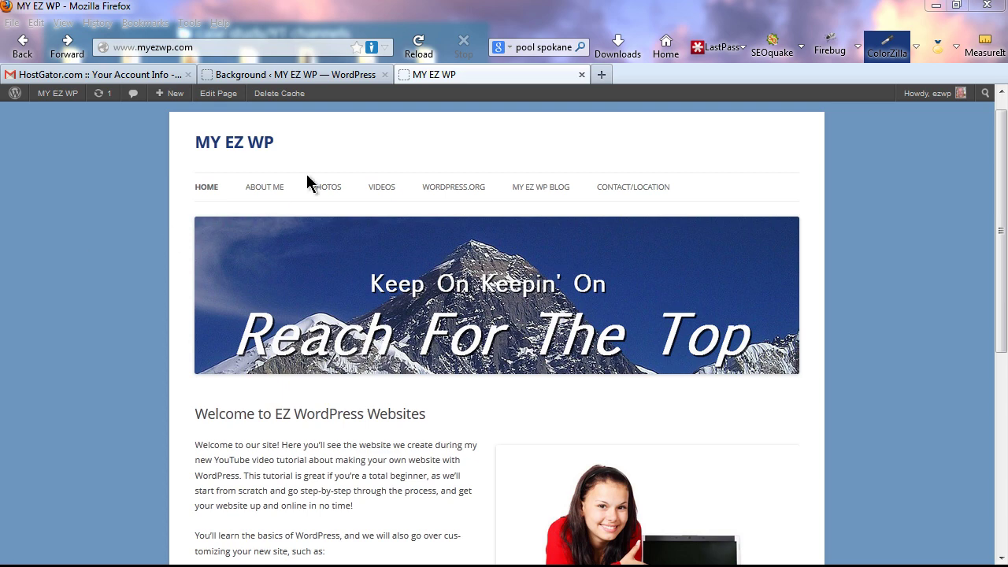
# - Upload clouds.jpg as the tiled background image, save the settings, and bring up the live site tab's options
pyautogui.click(288, 74)
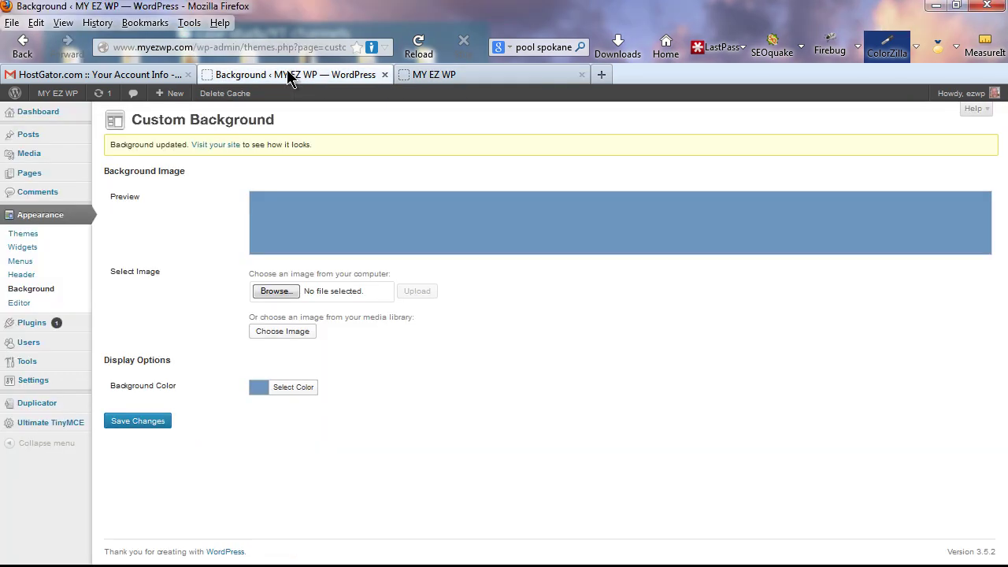
pyautogui.click(276, 292)
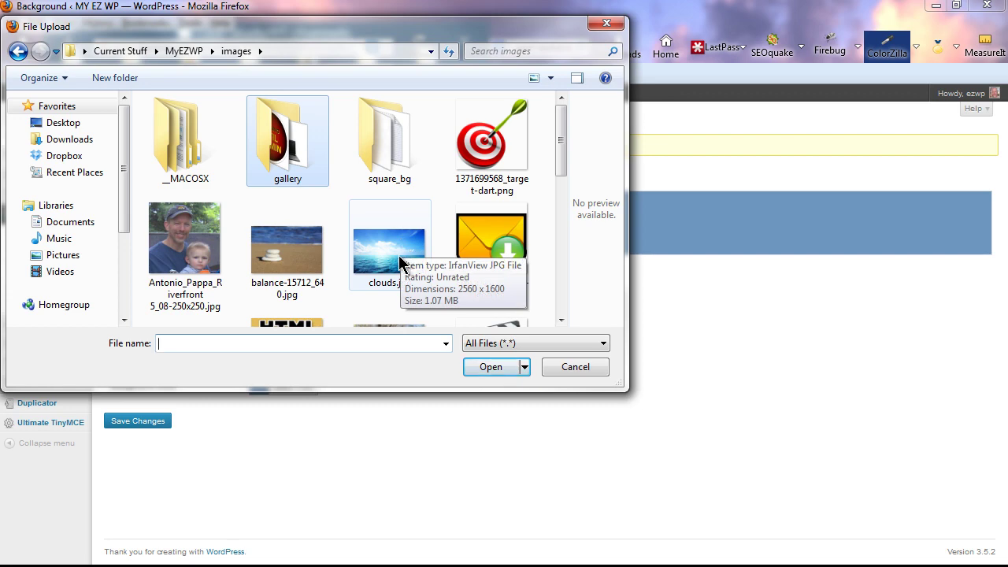
pyautogui.doubleClick(400, 262)
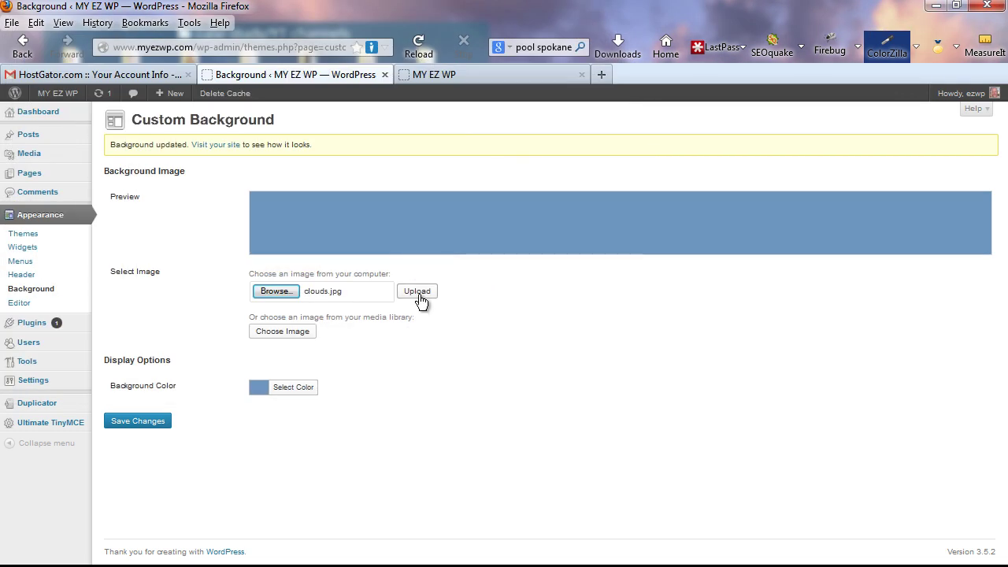
pyautogui.click(418, 293)
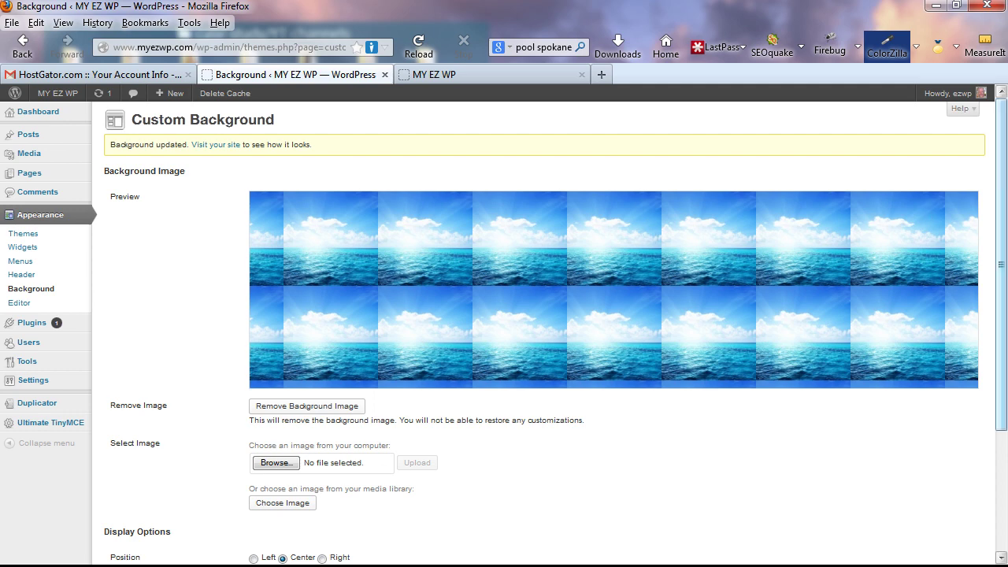
pyautogui.scroll(-4, 990, 319)
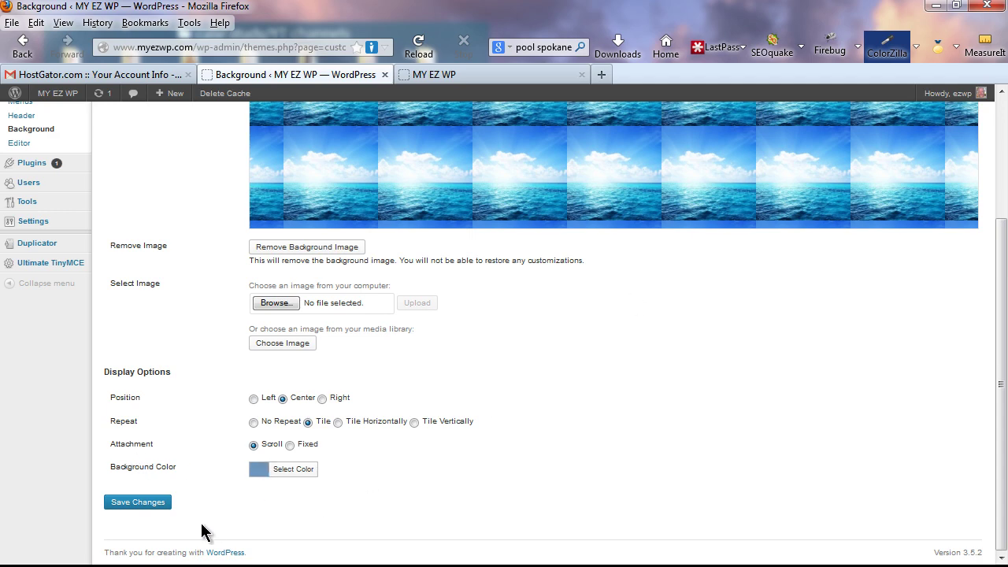
pyautogui.click(120, 506)
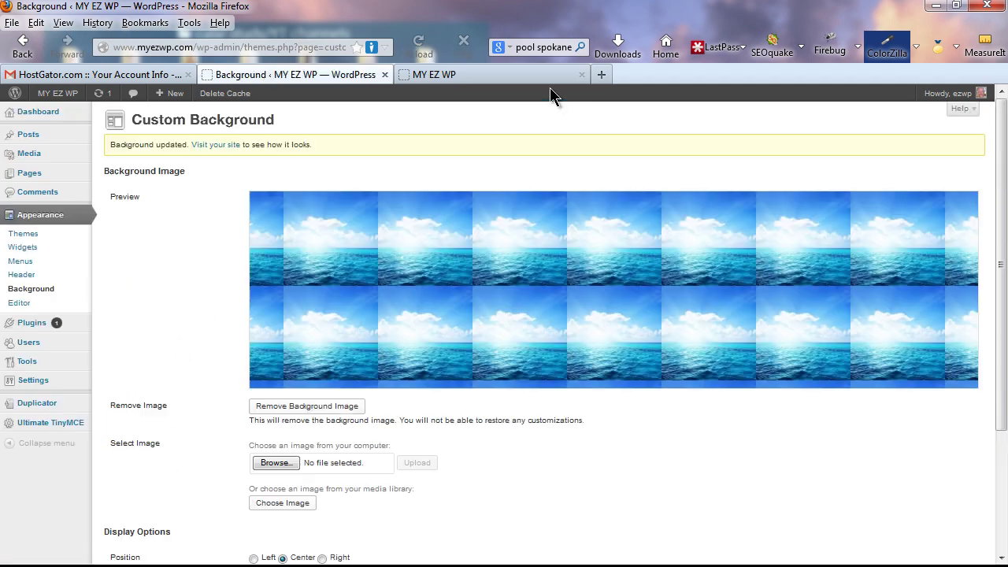
pyautogui.click(504, 74)
pyautogui.rightClick(504, 74)
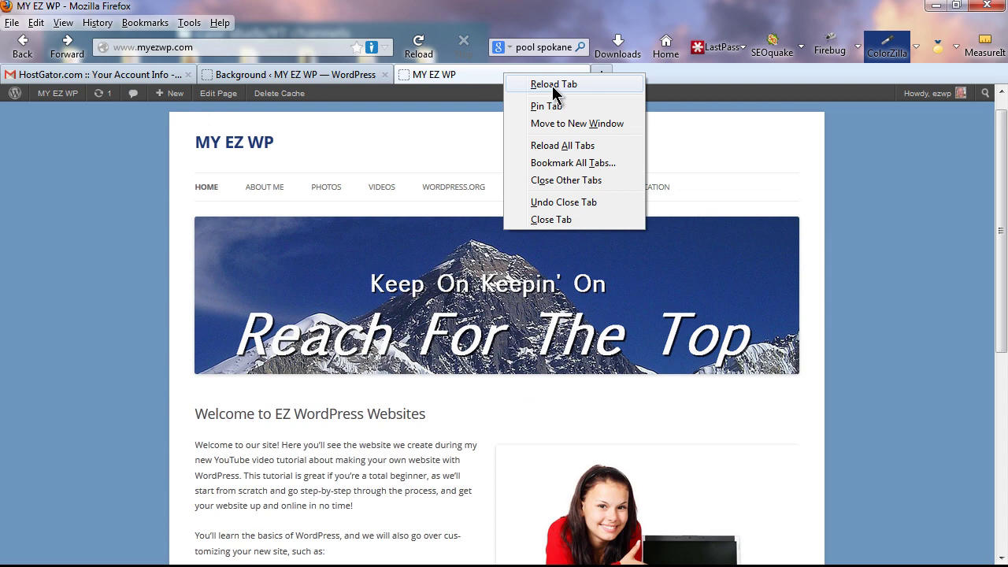
# - Reload the site's front page and scroll down to see the new clouds background
pyautogui.click(554, 85)
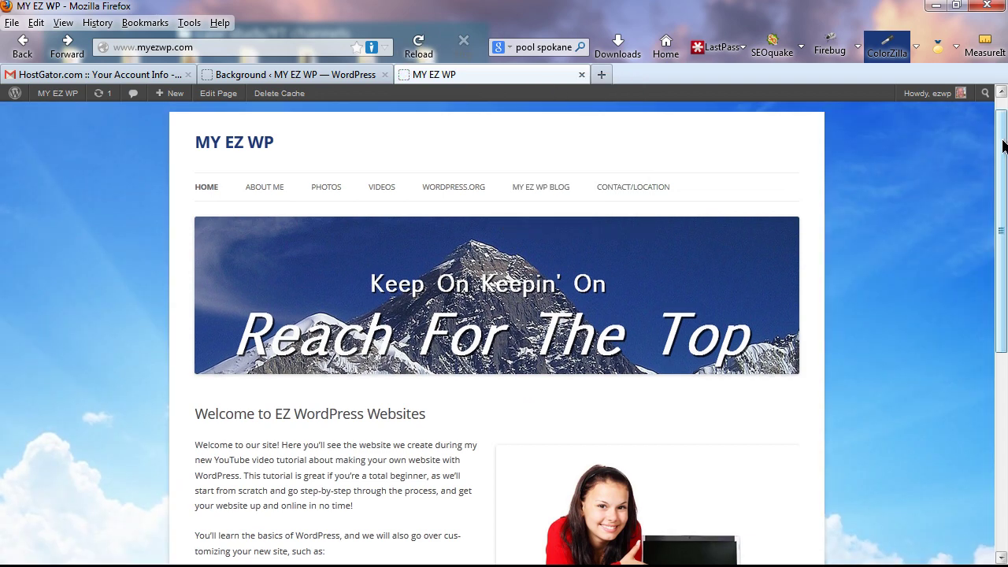
pyautogui.moveTo(1004, 145); pyautogui.dragTo(991, 173)
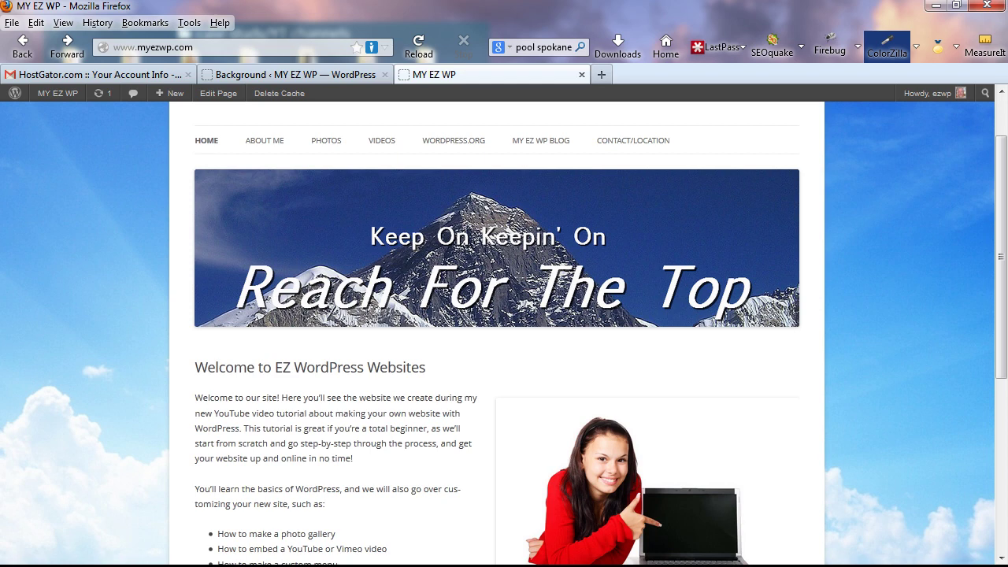
# - Replace ColorZilla in the Notepad note with subtlepatterns.com and copy that address
pyautogui.hotkey('alt', 'Tab')
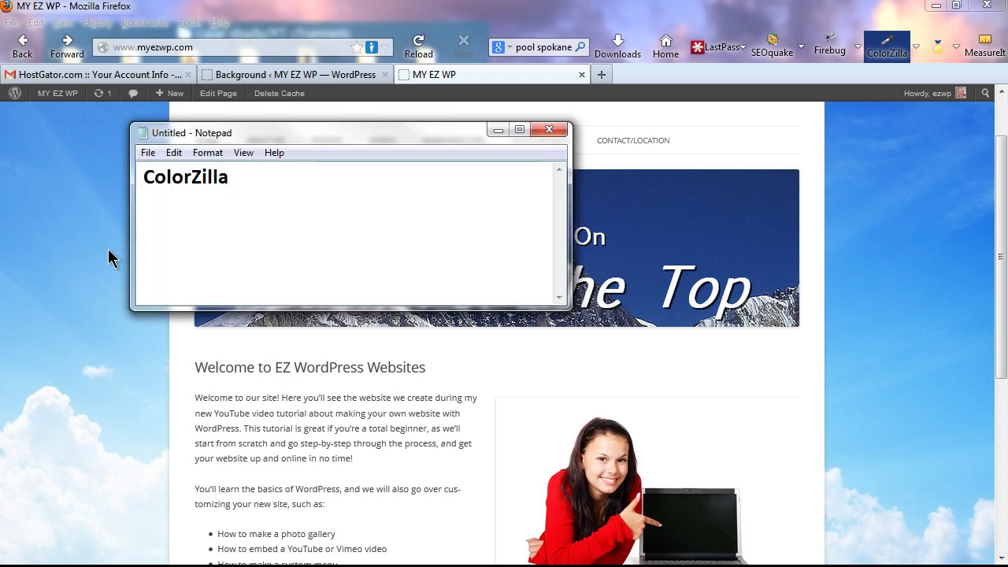
pyautogui.moveTo(240, 175); pyautogui.dragTo(140, 175)
pyautogui.write('subtlpatterns')
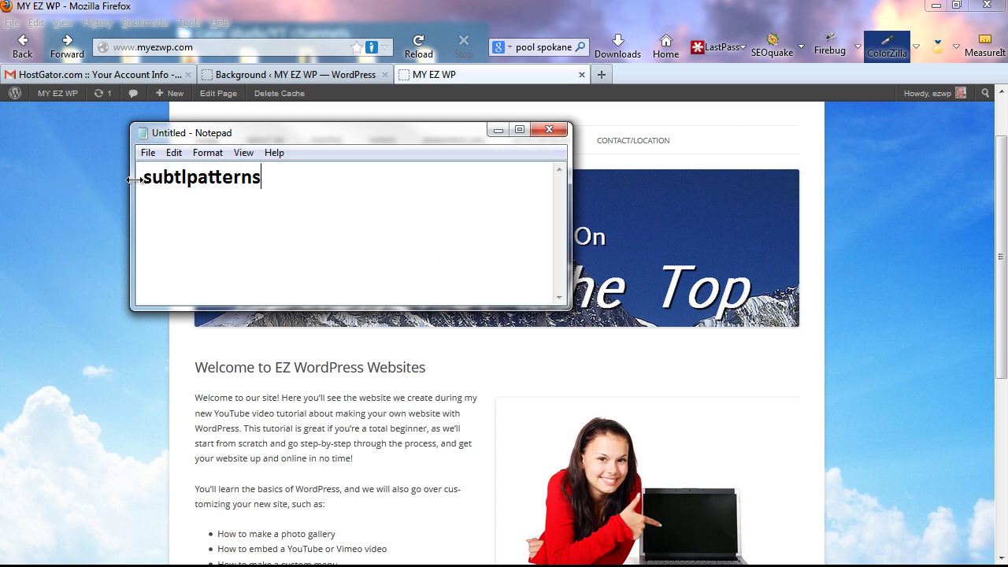
pyautogui.write('.com')
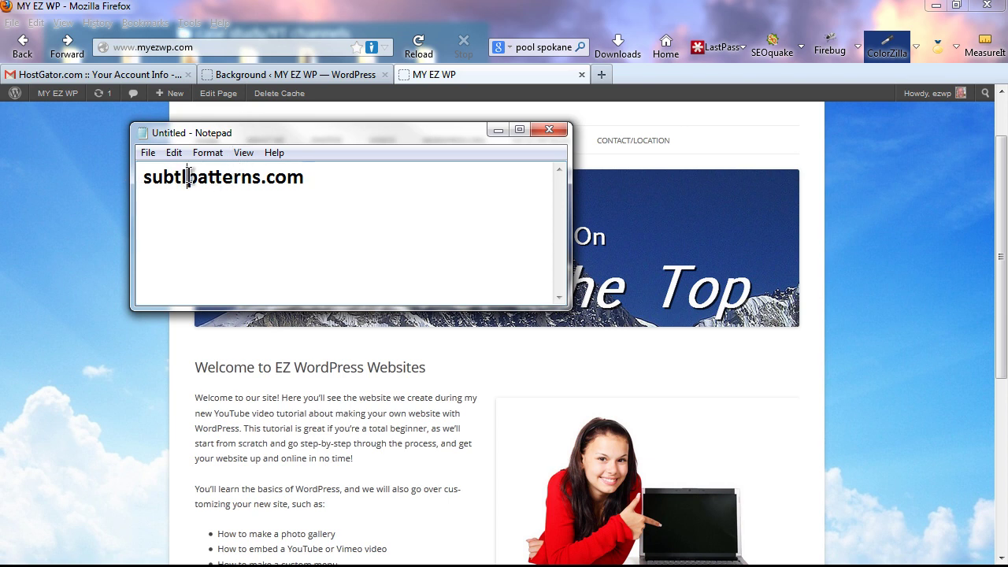
pyautogui.write('e')
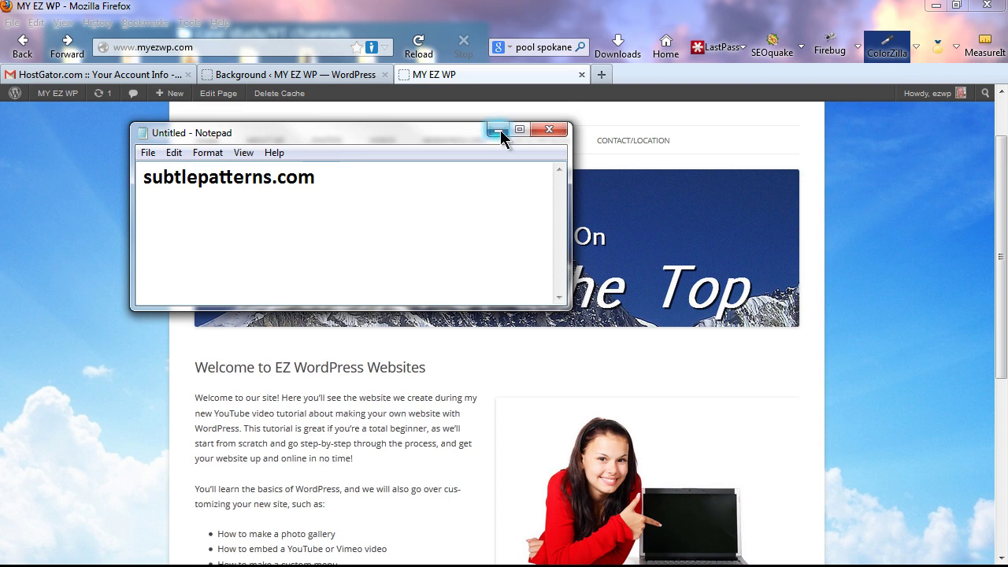
pyautogui.moveTo(145, 180); pyautogui.dragTo(319, 182)
pyautogui.rightClick(269, 180)
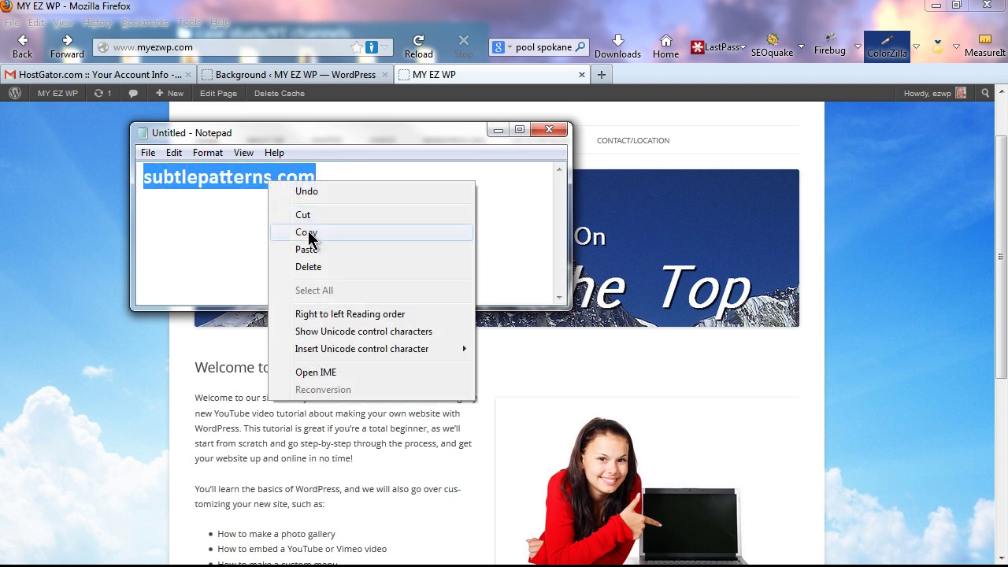
pyautogui.click(307, 232)
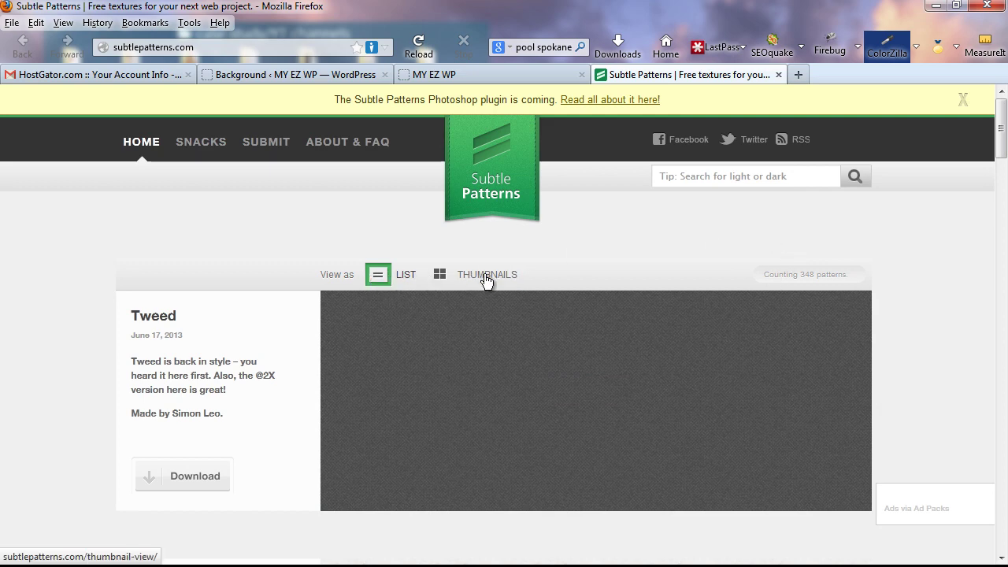
# - Search Subtle Patterns for 'square bg', preview Transparent Square Tiles, then return to the Background tab
pyautogui.click(689, 181)
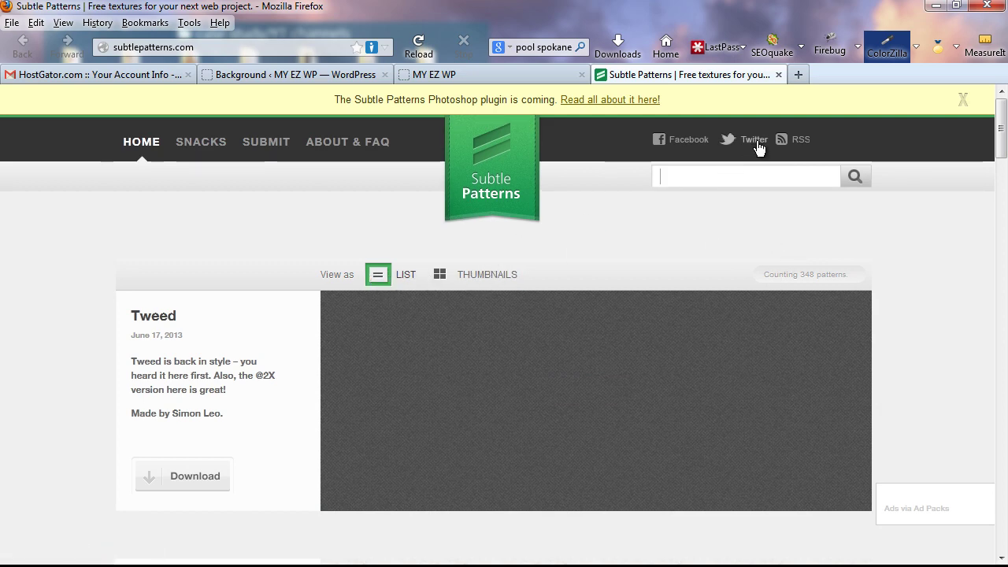
pyautogui.write('square bg')
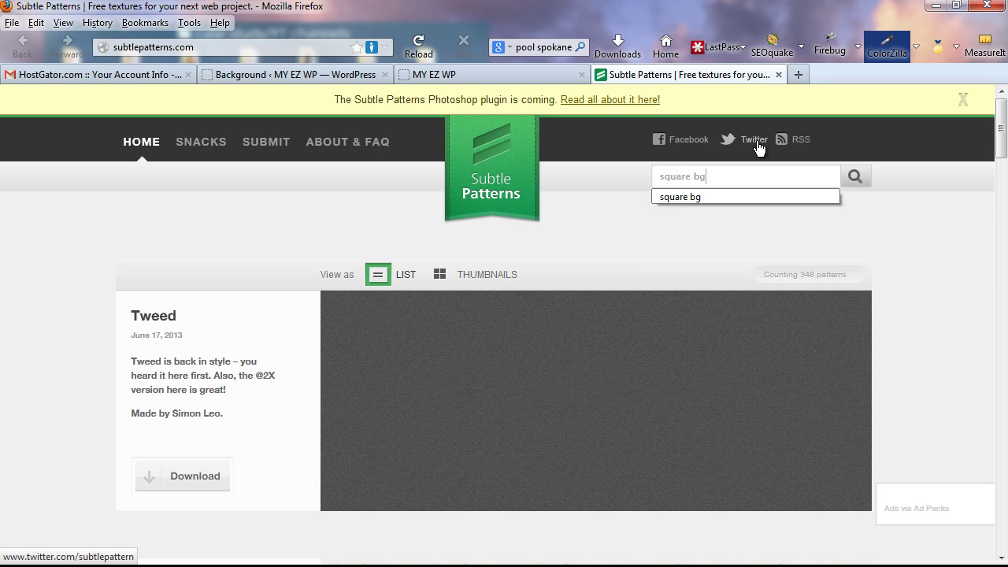
pyautogui.click(852, 183)
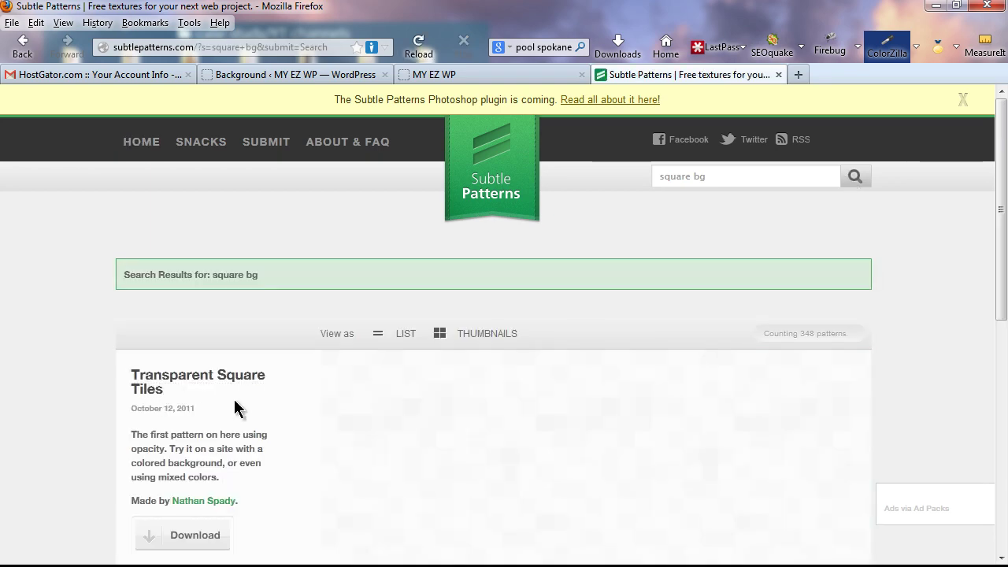
pyautogui.moveTo(997, 153); pyautogui.dragTo(999, 230)
pyautogui.moveTo(526, 296)
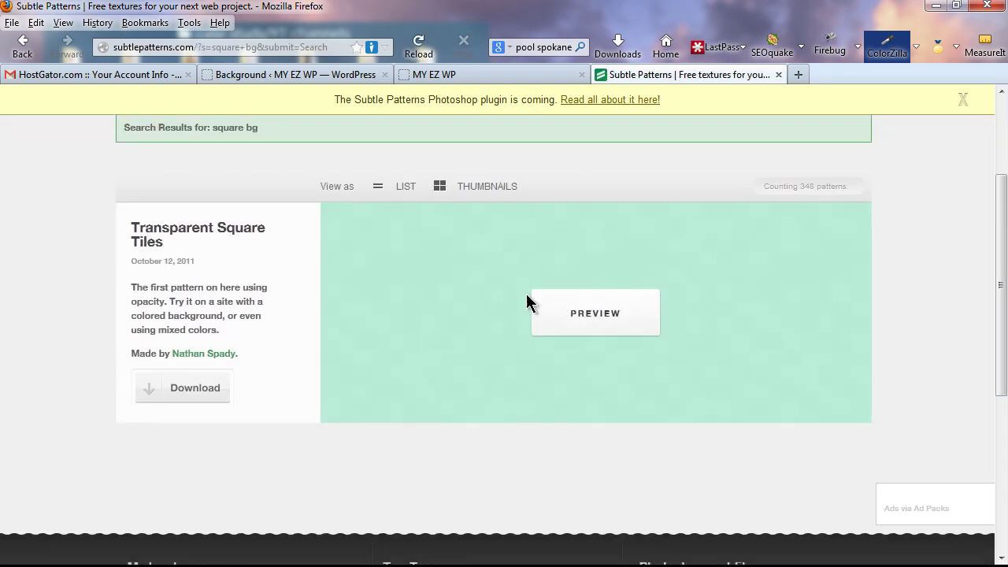
pyautogui.click(591, 318)
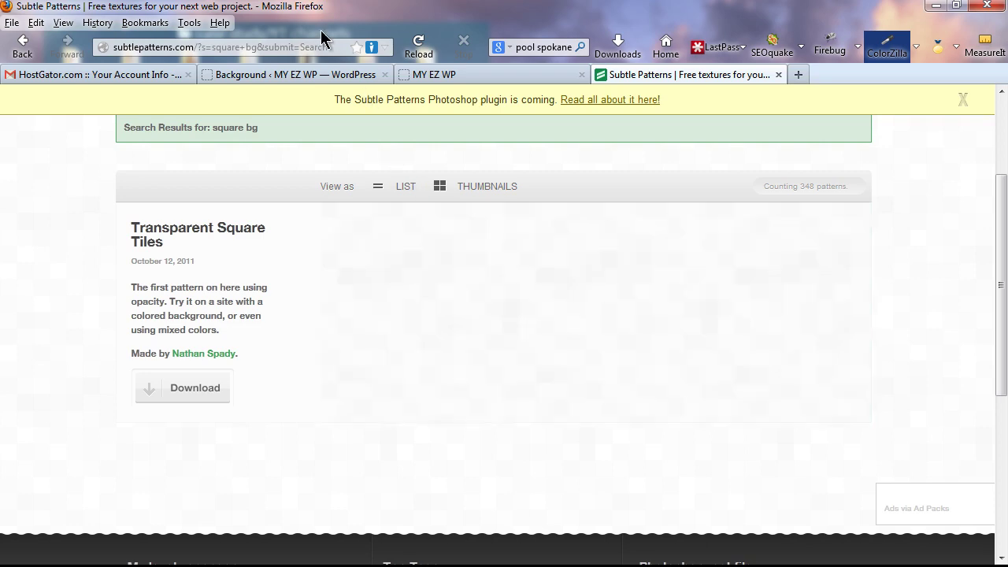
pyautogui.click(280, 74)
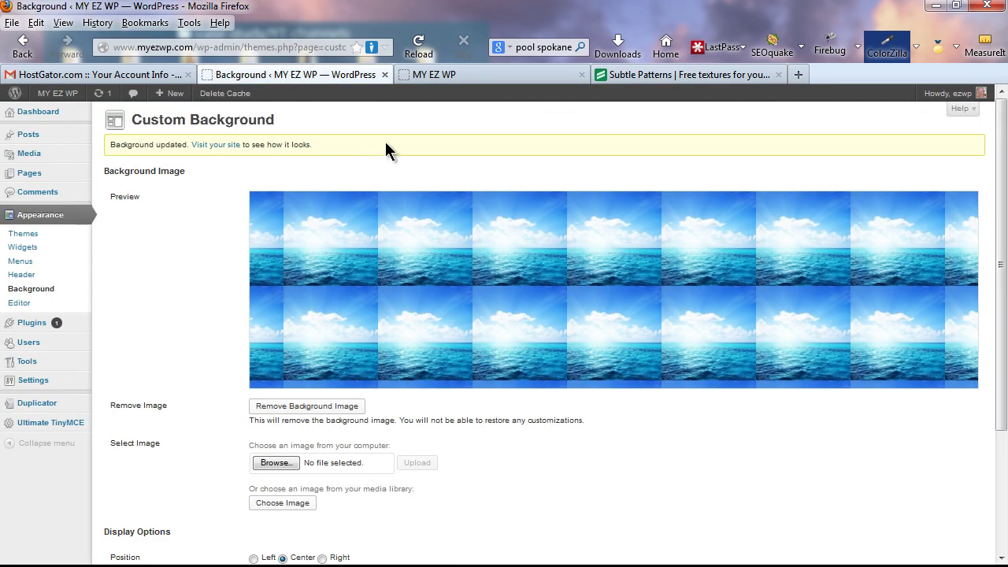
# - Upload square_bg.png from the square_bg folder as the custom background and save the changes
pyautogui.scroll(-5, 1005, 158)
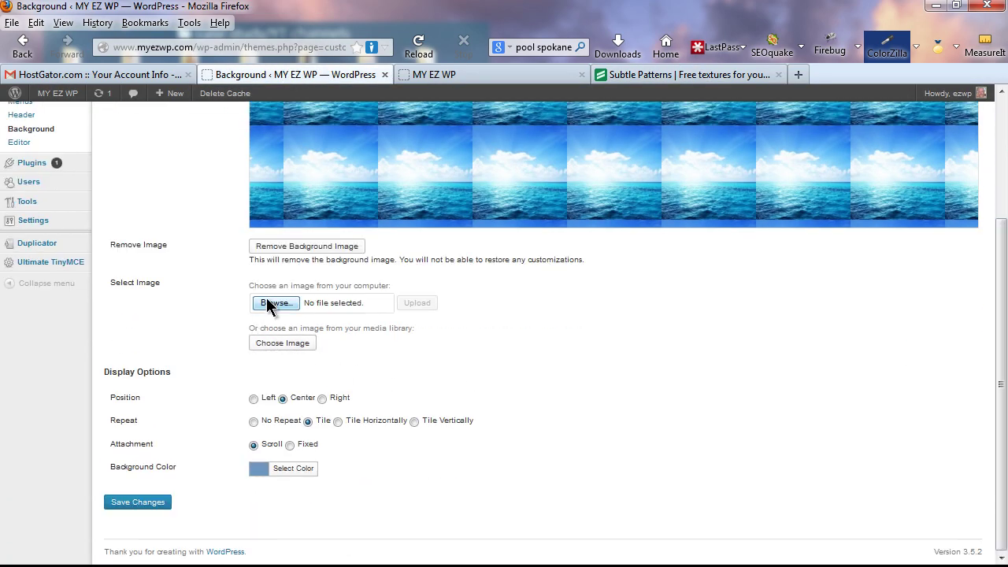
pyautogui.click(270, 364)
pyautogui.doubleClick(386, 138)
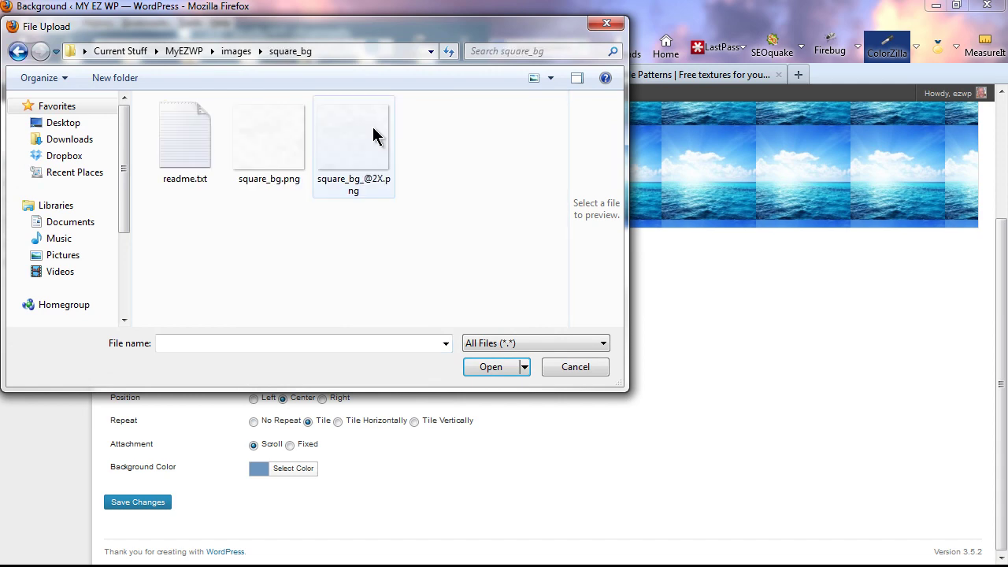
pyautogui.doubleClick(262, 135)
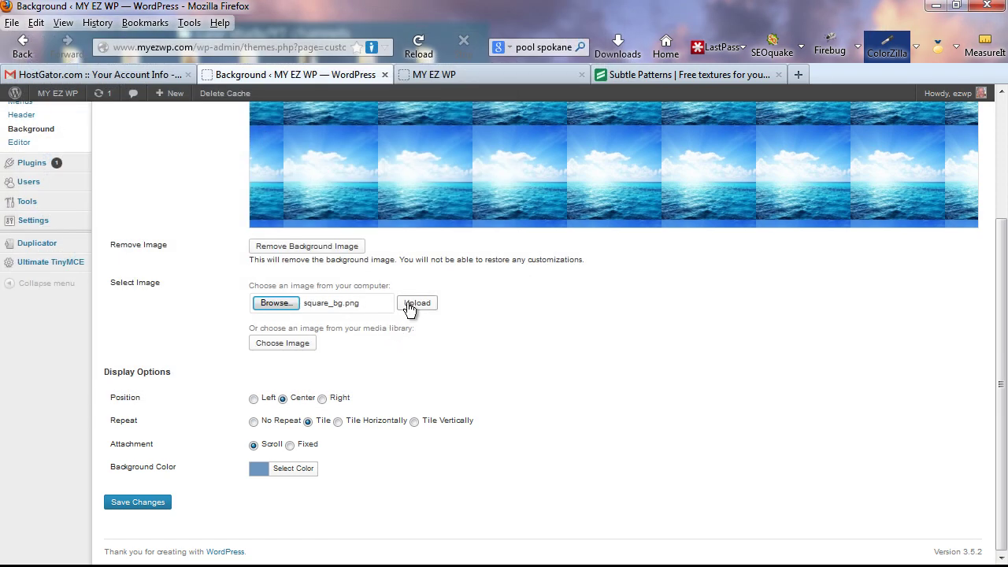
pyautogui.click(410, 307)
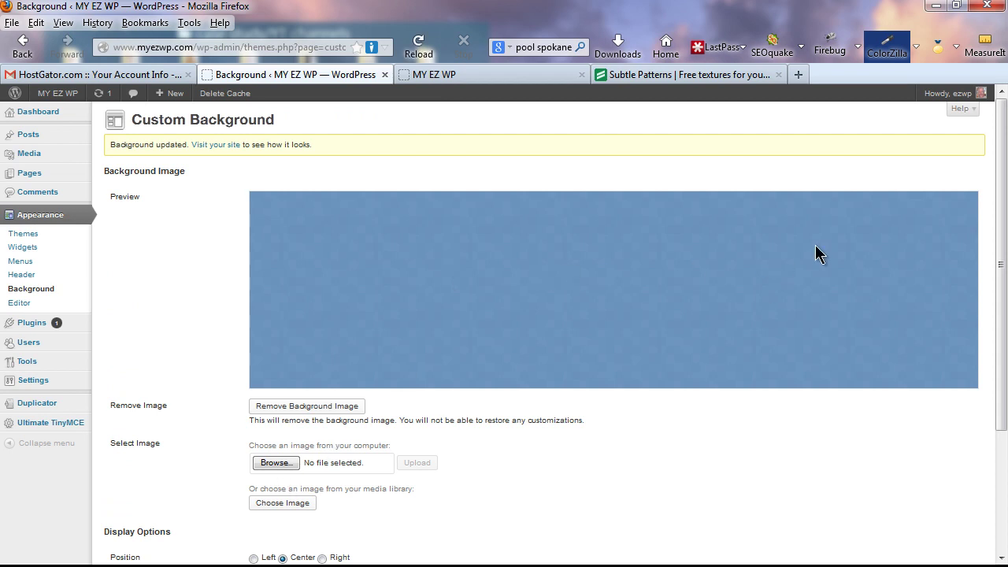
pyautogui.moveTo(1000, 162); pyautogui.dragTo(1000, 269)
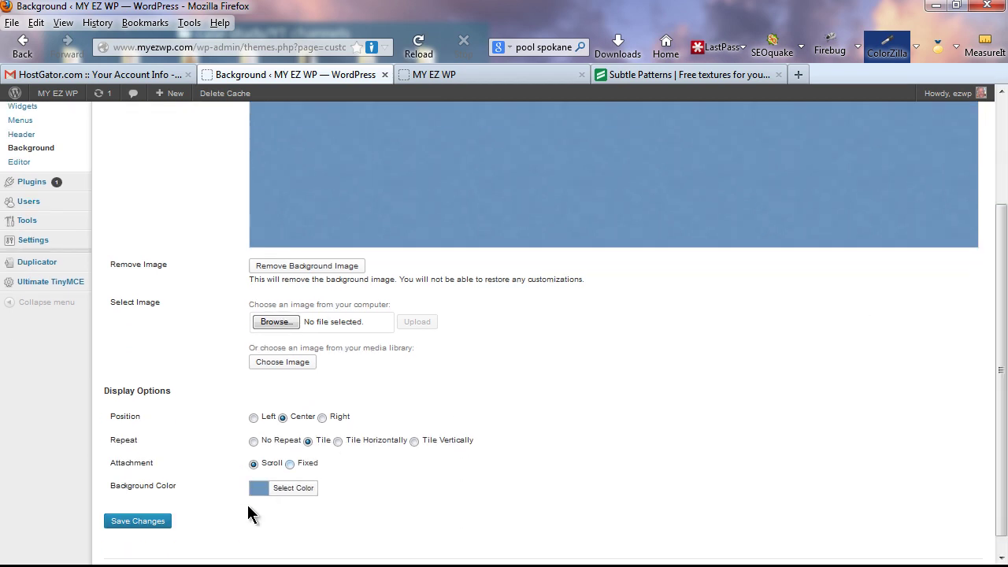
pyautogui.click(139, 522)
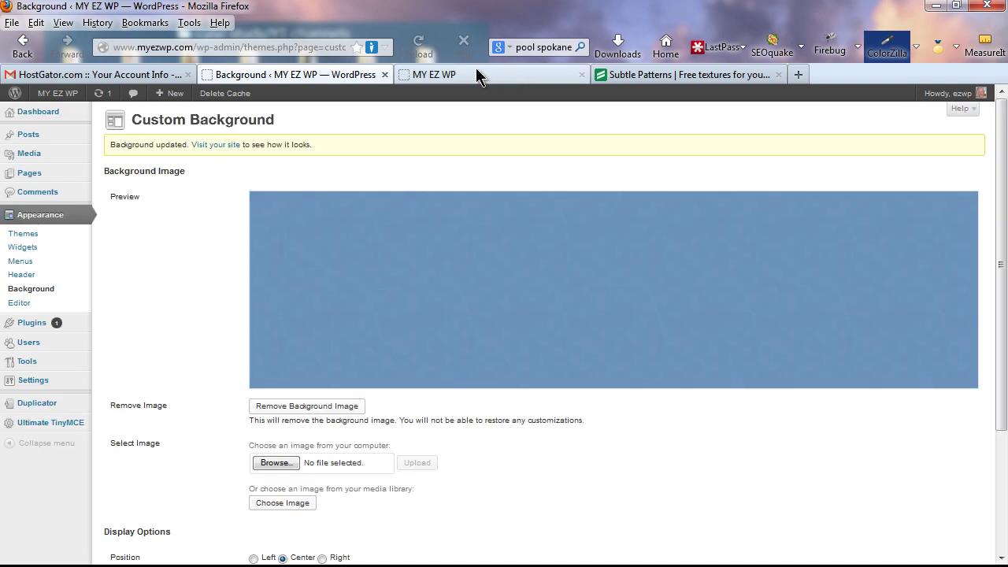
# - Reload the MY EZ WP front page to view the blue tiled background
pyautogui.click(472, 74)
pyautogui.rightClick(473, 74)
pyautogui.click(522, 78)
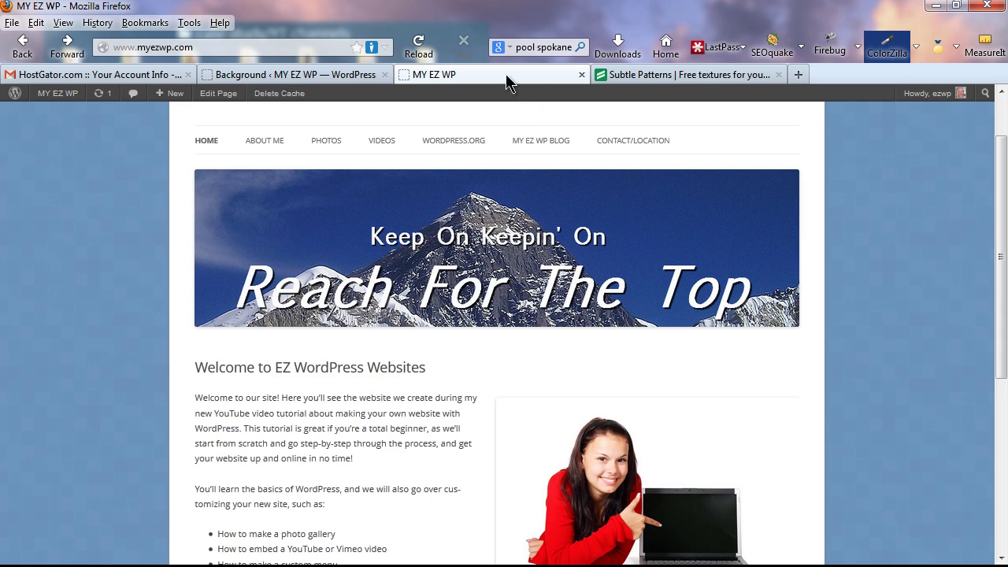
# - Close the Subtle Patterns tab and go back to the 'Background ‹ MY EZ WP' tab
pyautogui.click(725, 71)
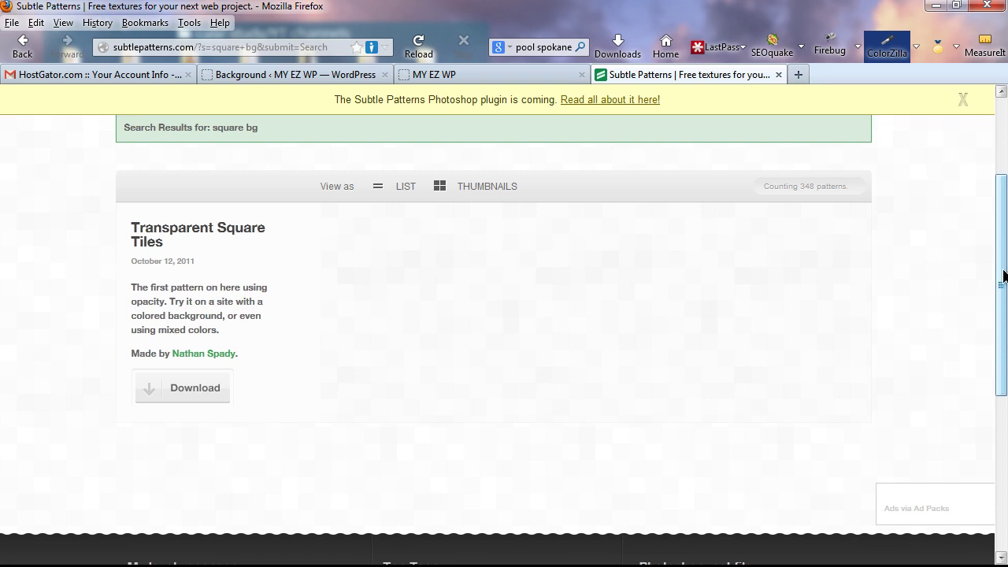
pyautogui.moveTo(1004, 276); pyautogui.dragTo(994, 203)
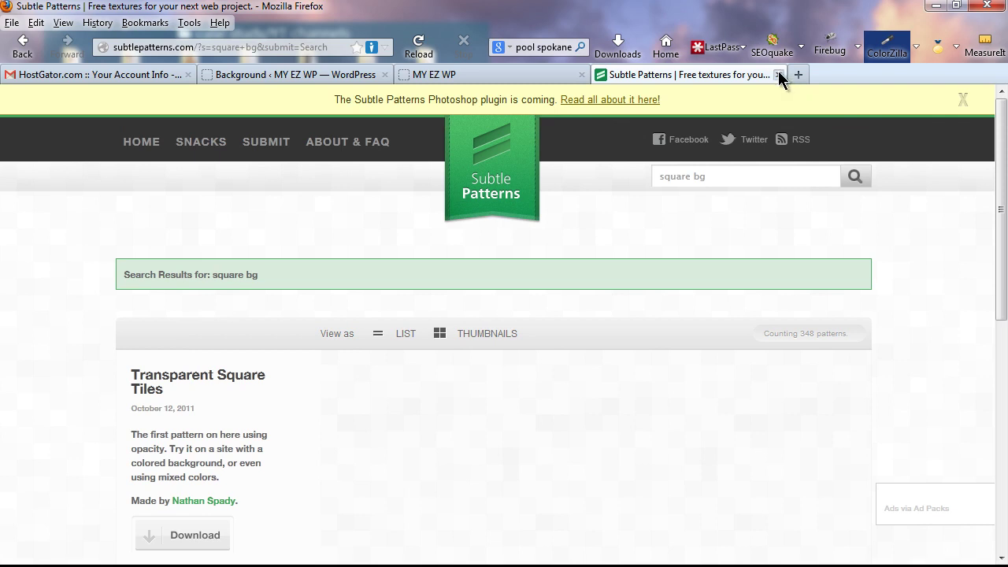
pyautogui.click(780, 75)
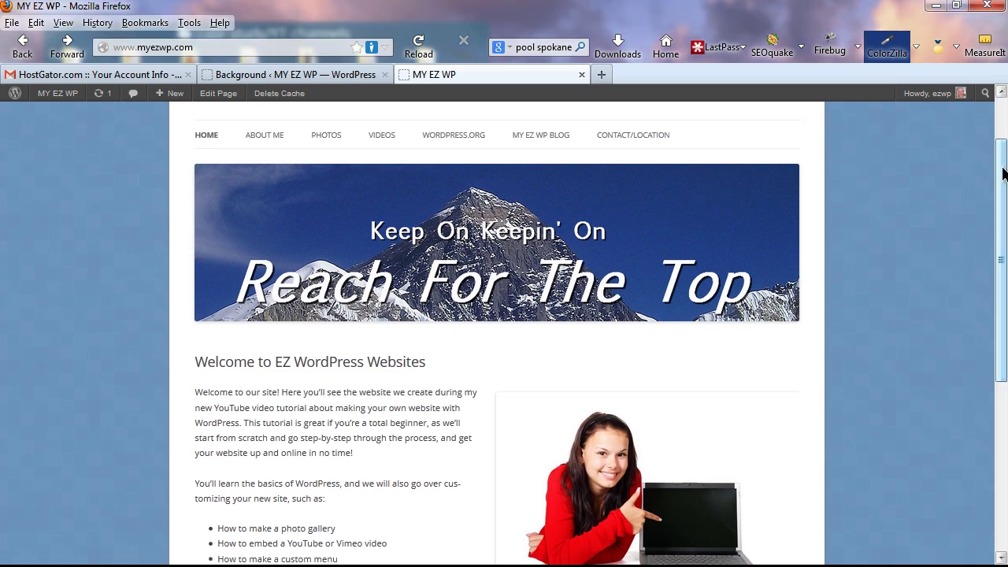
pyautogui.click(259, 74)
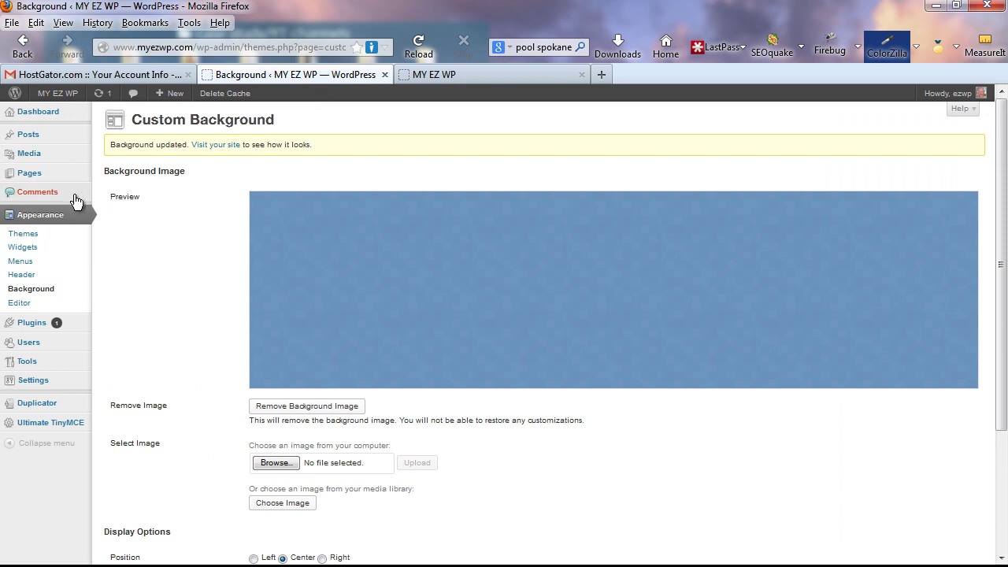
# - Add a Calendar widget to the Main Sidebar on the Widgets page
pyautogui.click(27, 248)
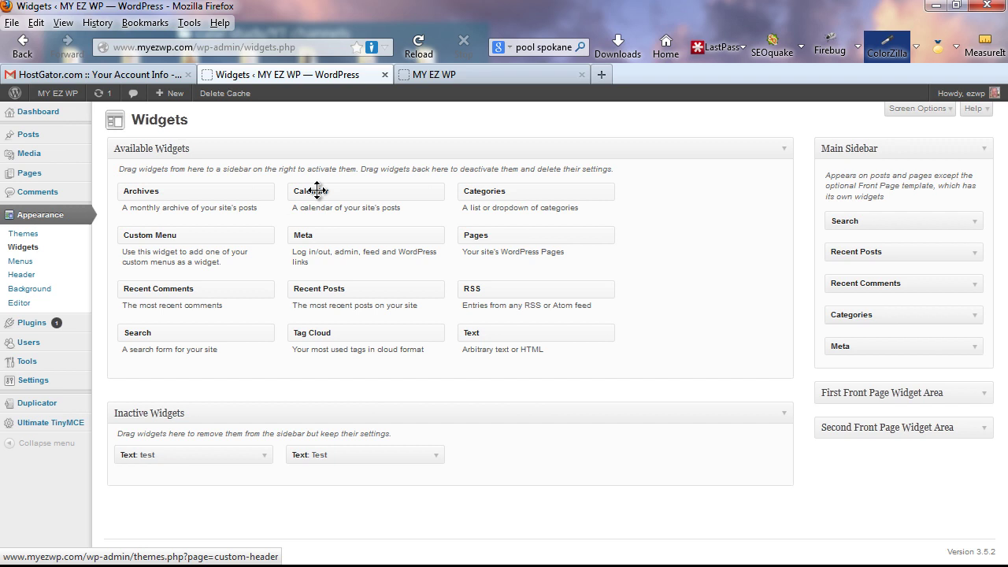
pyautogui.moveTo(317, 191); pyautogui.dragTo(854, 379)
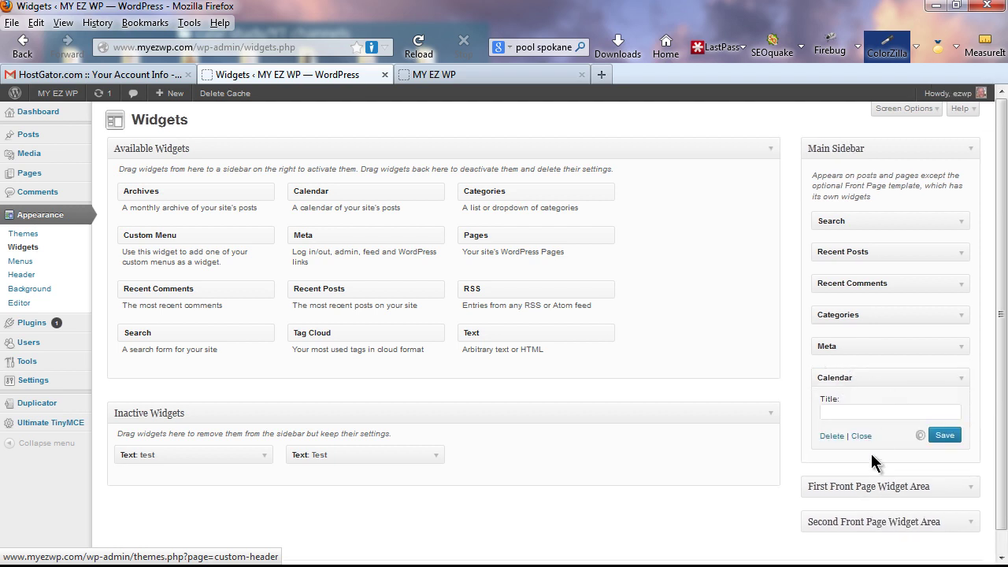
pyautogui.click(862, 435)
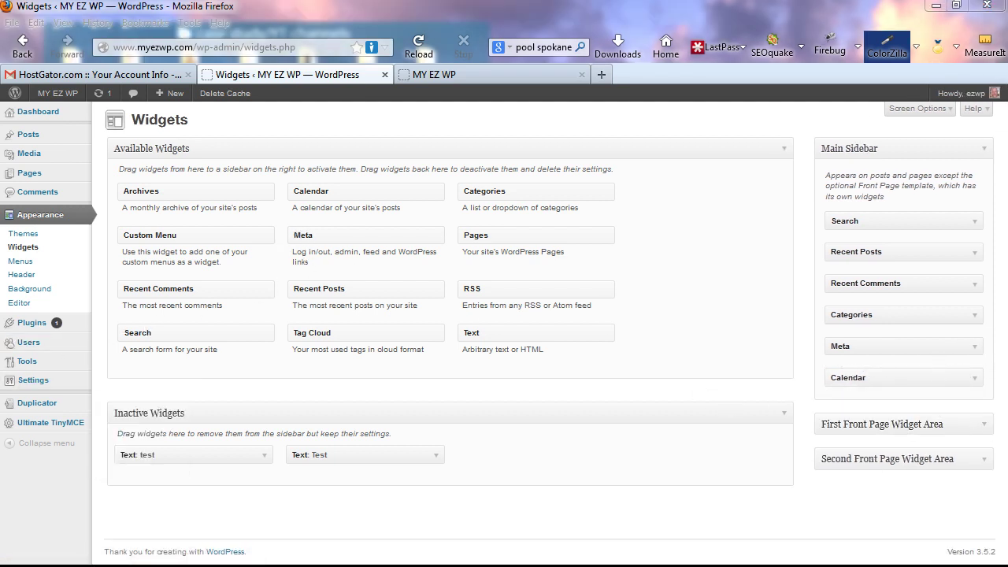
# - Add a Text widget titled 'Test' with <strong>BIG</strong> to the First Front Page Widget Area and save
pyautogui.click(985, 425)
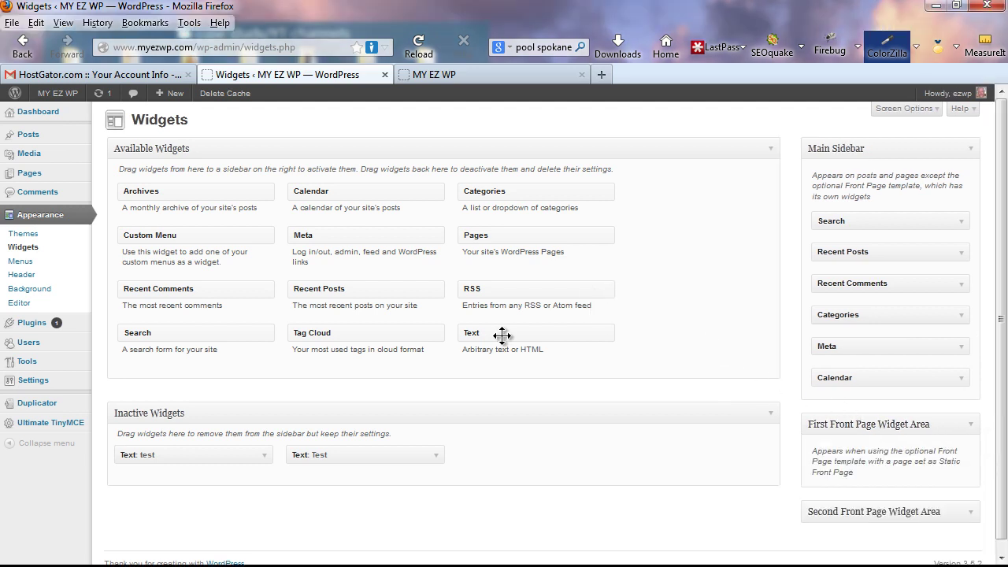
pyautogui.moveTo(479, 333); pyautogui.dragTo(830, 496)
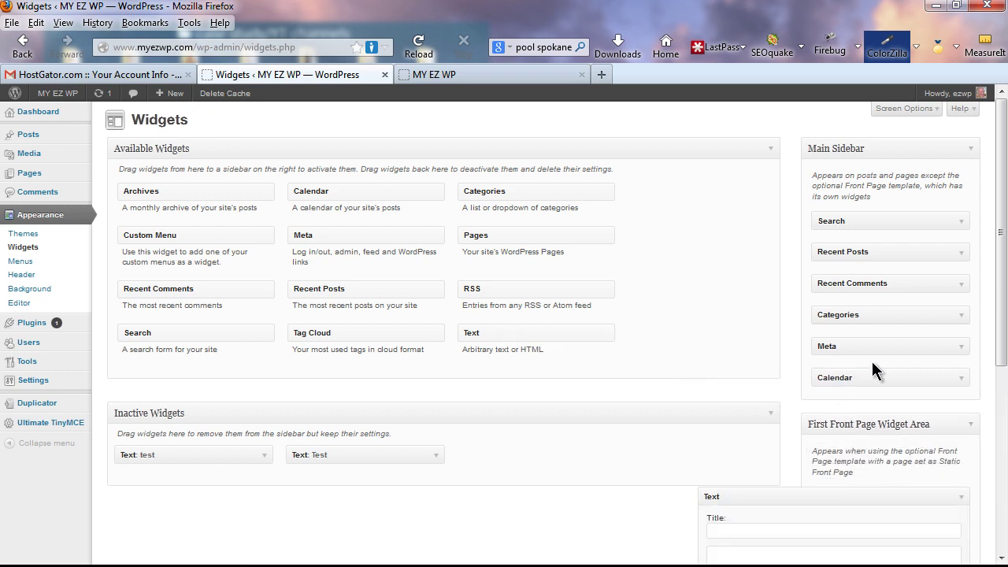
pyautogui.moveTo(999, 218); pyautogui.dragTo(999, 339)
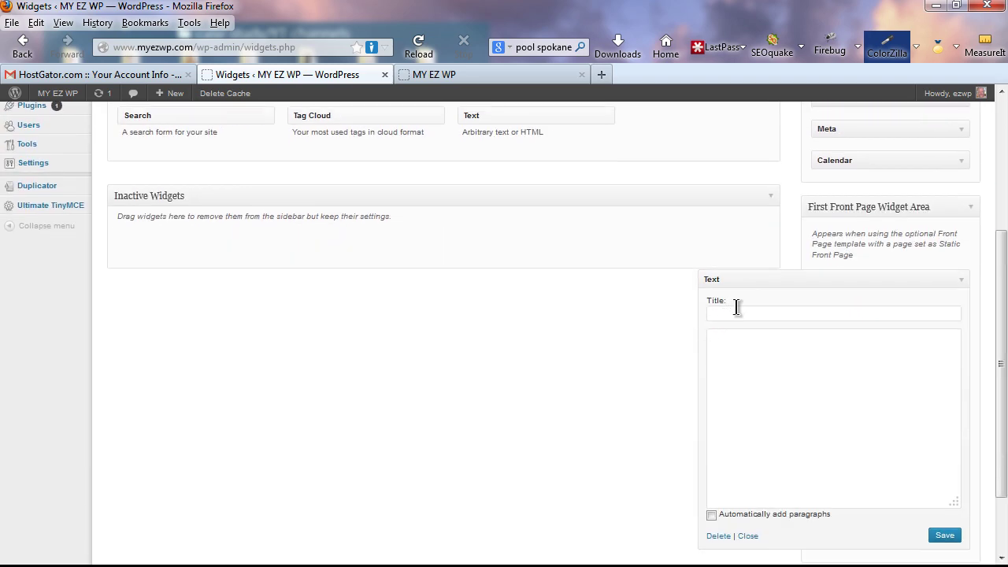
pyautogui.click(733, 314)
pyautogui.write('Test')
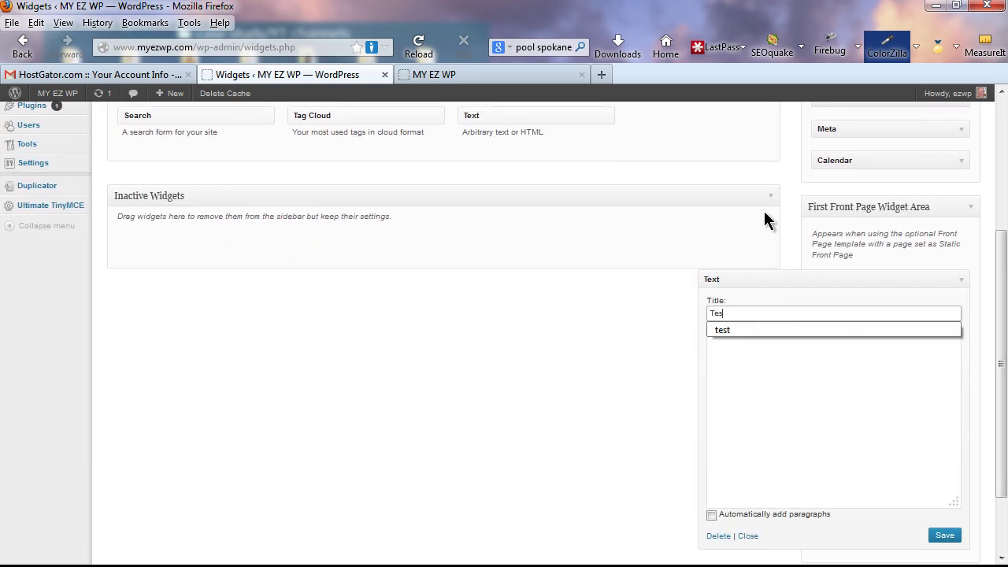
pyautogui.click(739, 361)
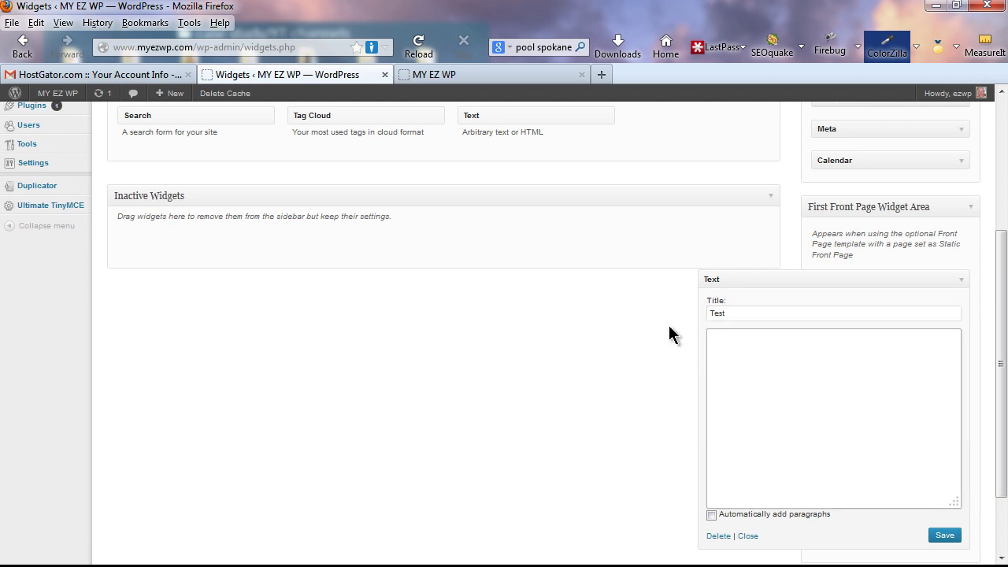
pyautogui.write('<strong>BIG</strong>')
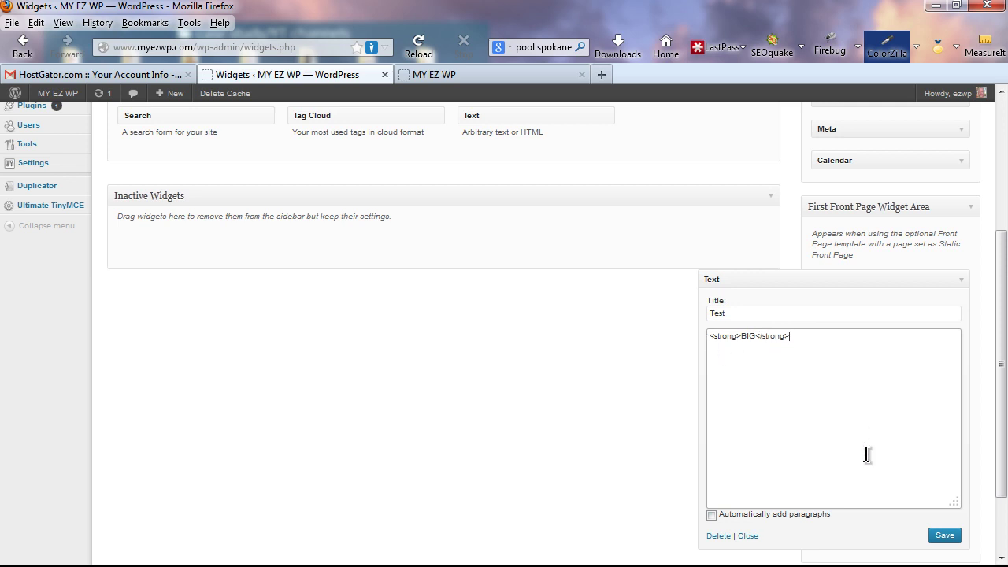
pyautogui.click(942, 535)
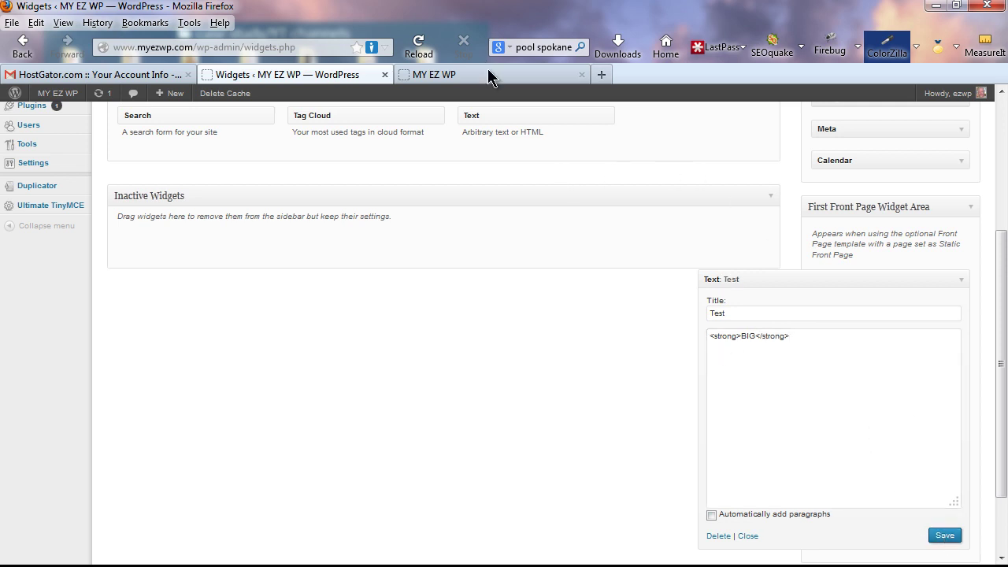
pyautogui.click(491, 74)
pyautogui.rightClick(492, 75)
# - Reload the homepage and scroll to the footer to check the TEST widget with bold BIG
pyautogui.click(540, 85)
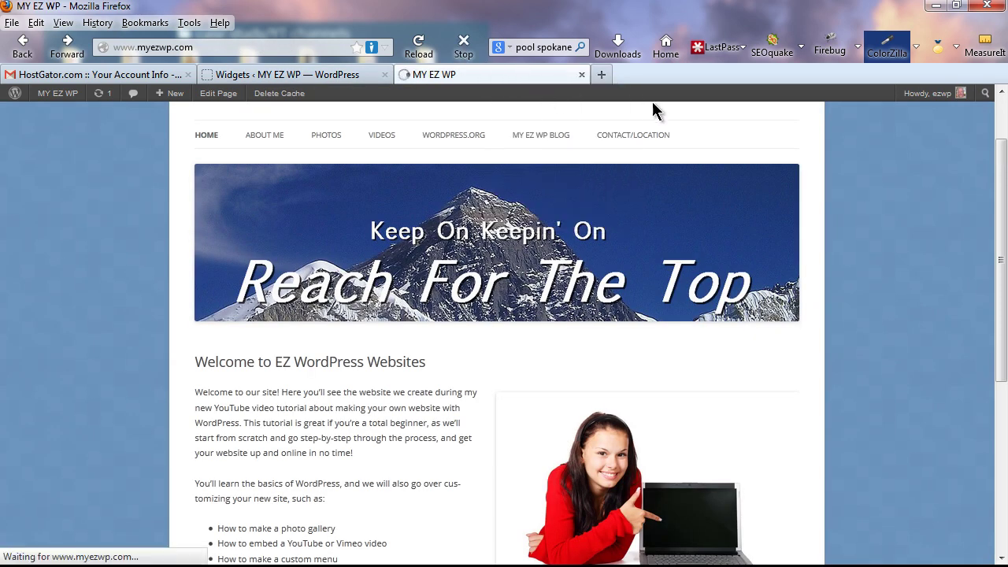
pyautogui.scroll(-5, 575, 260)
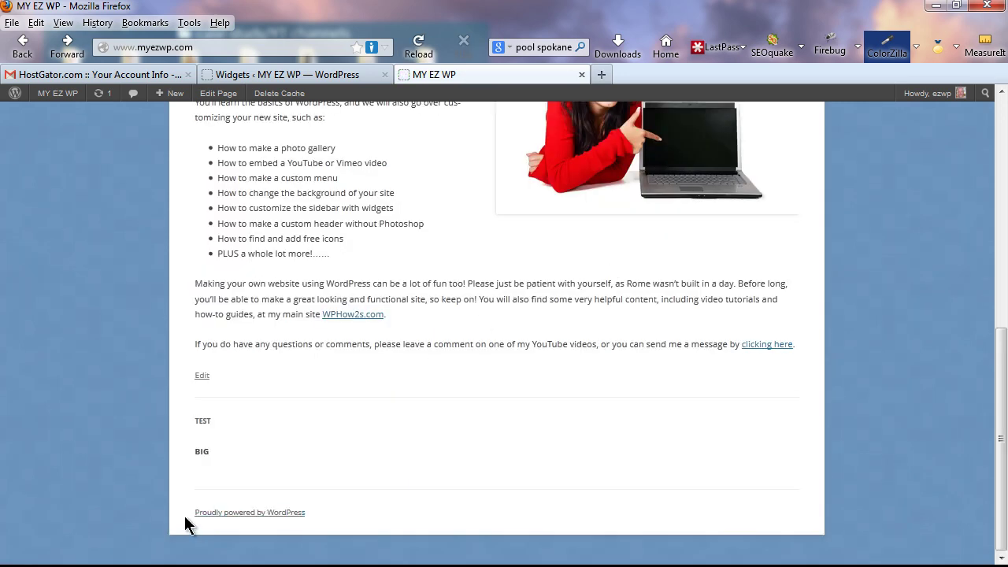
pyautogui.scroll(5, 200, 423)
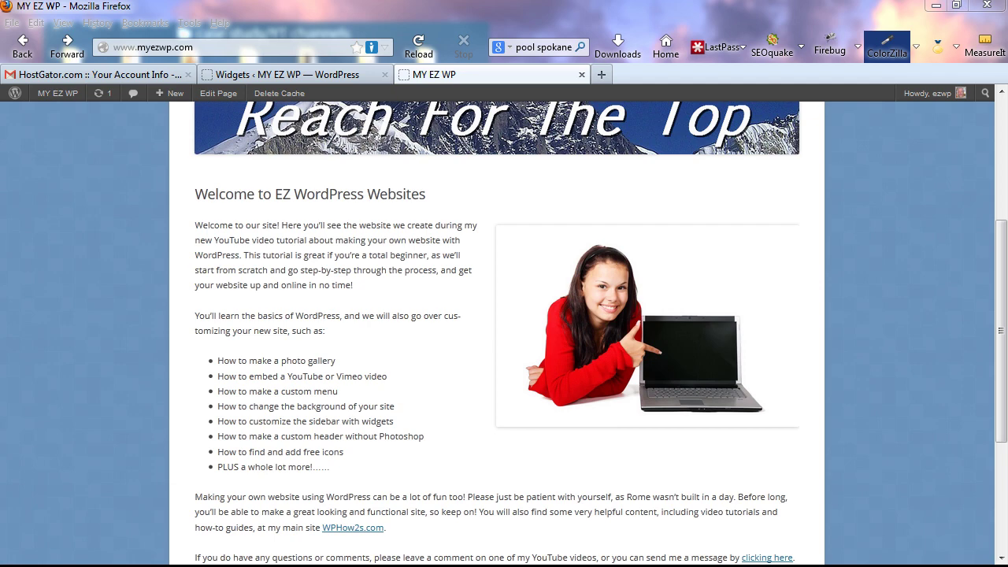
pyautogui.click(297, 79)
# - Search the Add New Plugins page for 'tinymce'
pyautogui.moveTo(1001, 354); pyautogui.dragTo(1000, 267)
pyautogui.moveTo(29, 253)
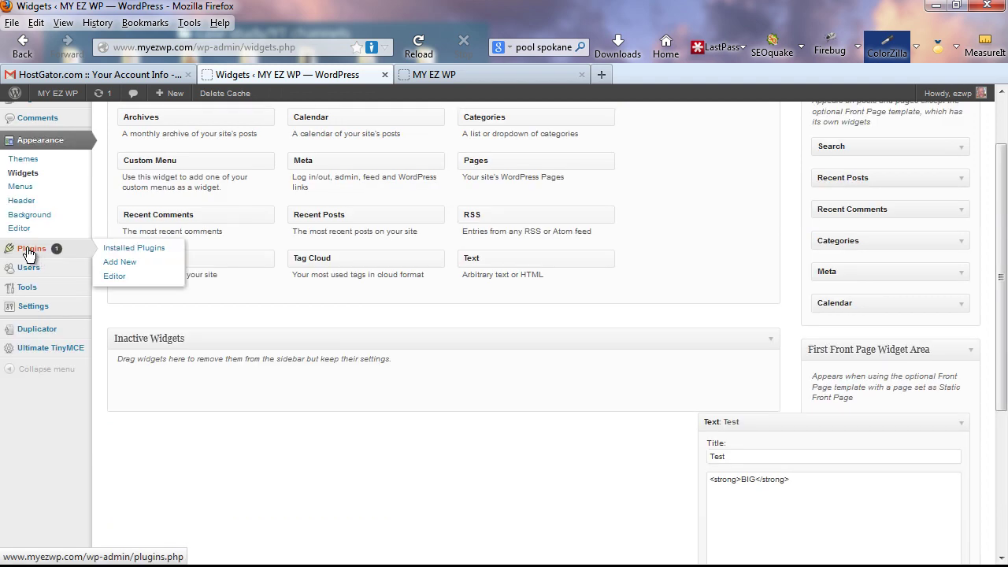
pyautogui.click(134, 267)
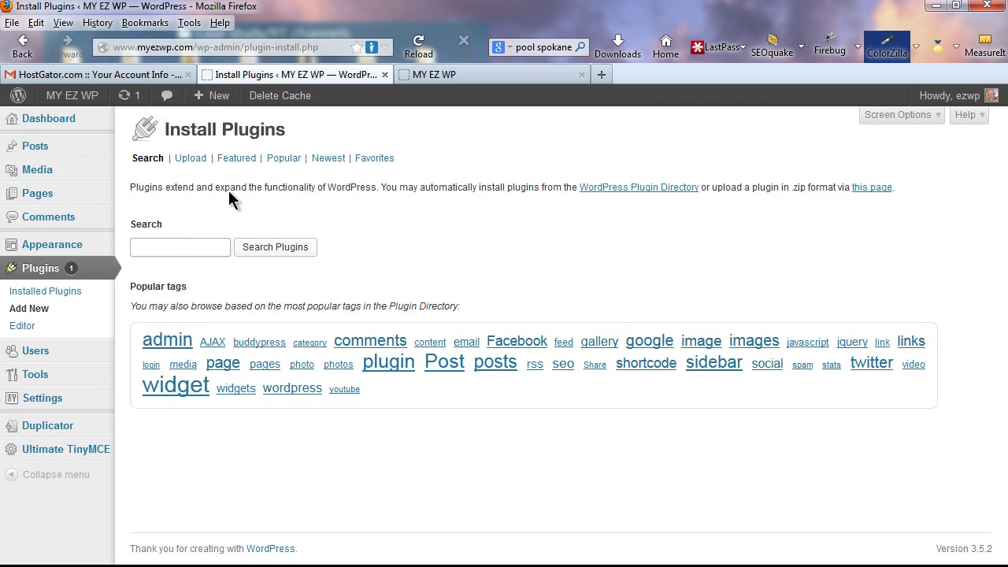
pyautogui.write('tinym')
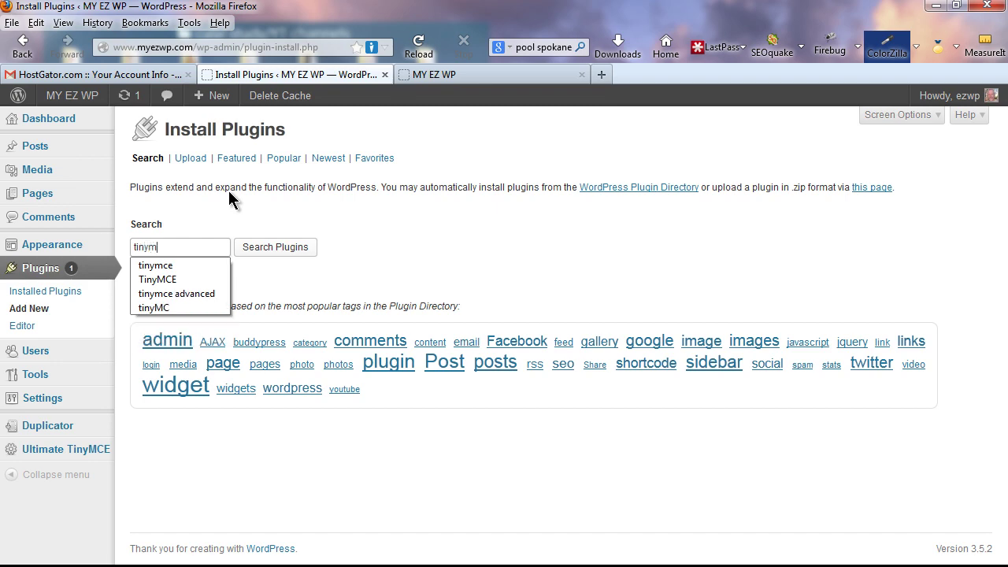
pyautogui.write('ce')
pyautogui.press('Return')
# - Install the Black Studio TinyMCE Widget plugin, confirm with OK, and activate it
pyautogui.moveTo(1003, 151); pyautogui.dragTo(1004, 180)
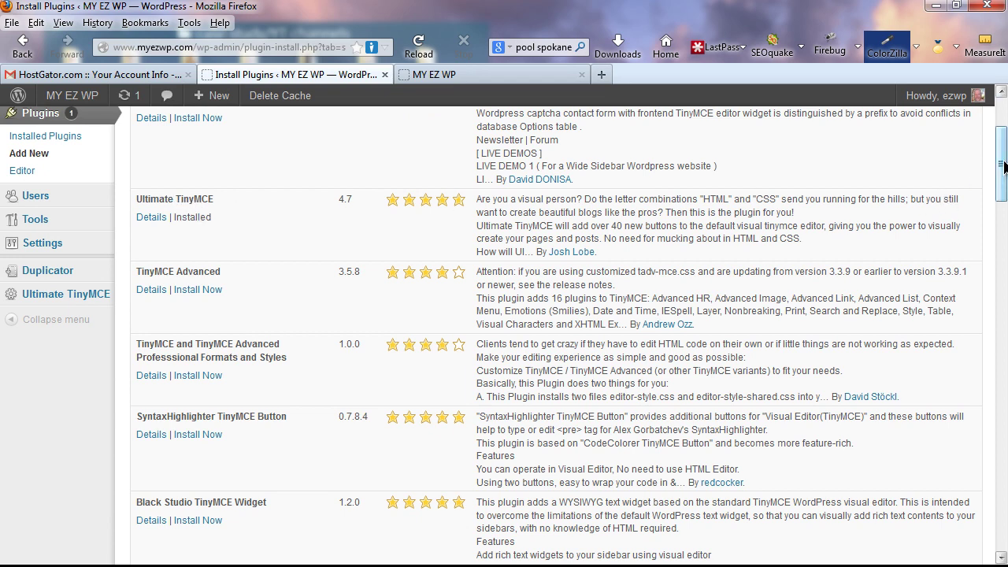
pyautogui.moveTo(1004, 165); pyautogui.dragTo(1004, 204)
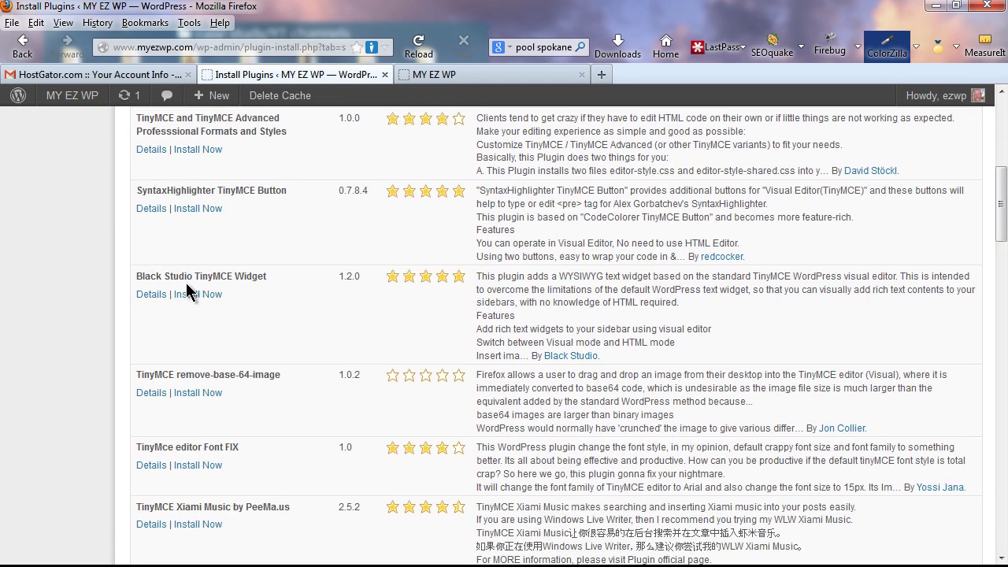
pyautogui.moveTo(138, 279); pyautogui.dragTo(259, 290)
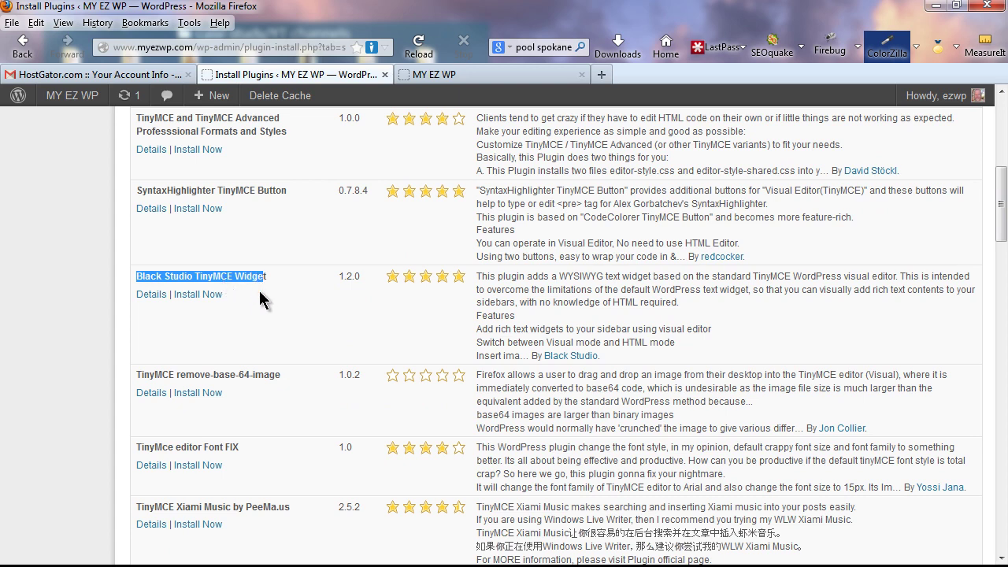
pyautogui.click(259, 291)
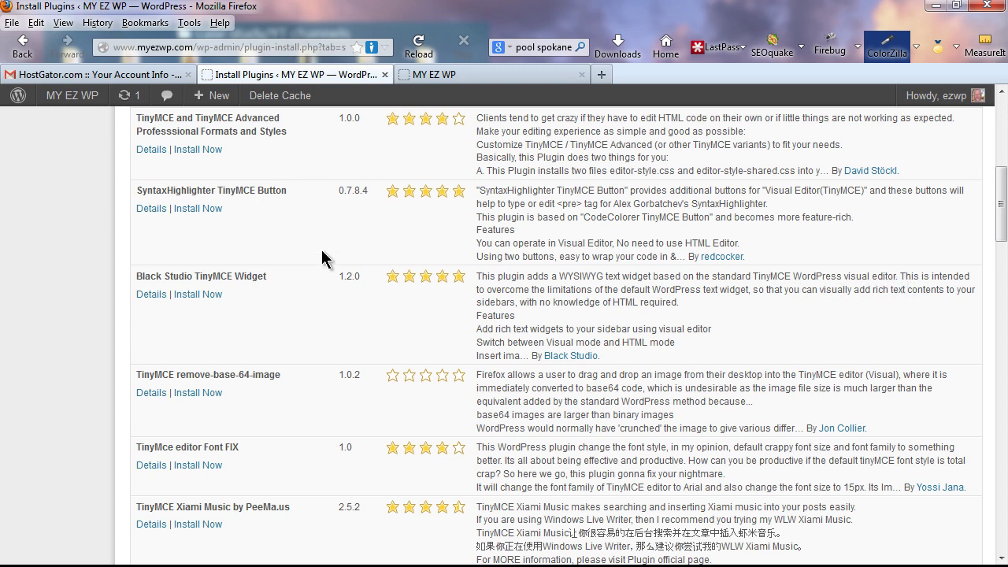
pyautogui.click(192, 295)
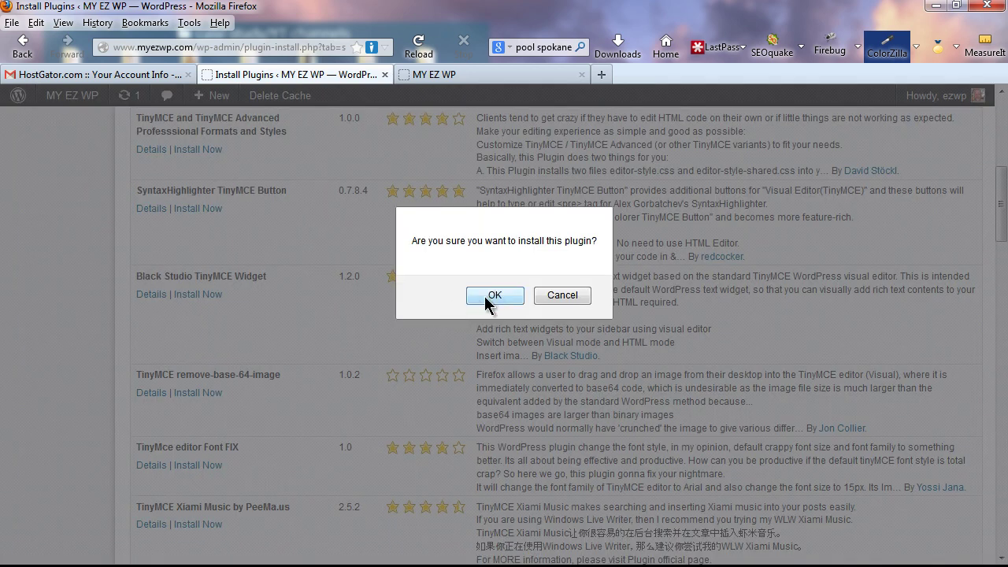
pyautogui.click(484, 296)
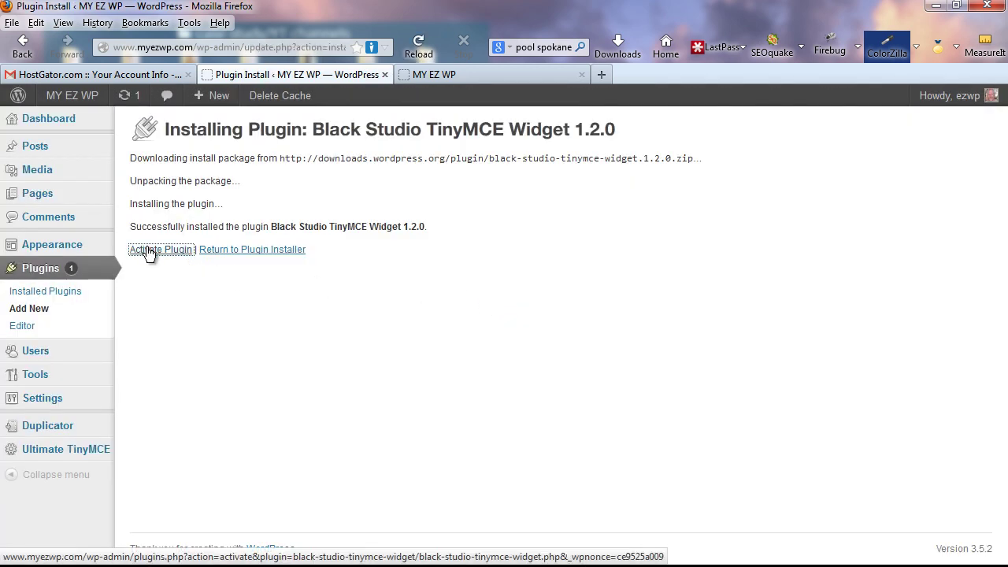
pyautogui.click(150, 250)
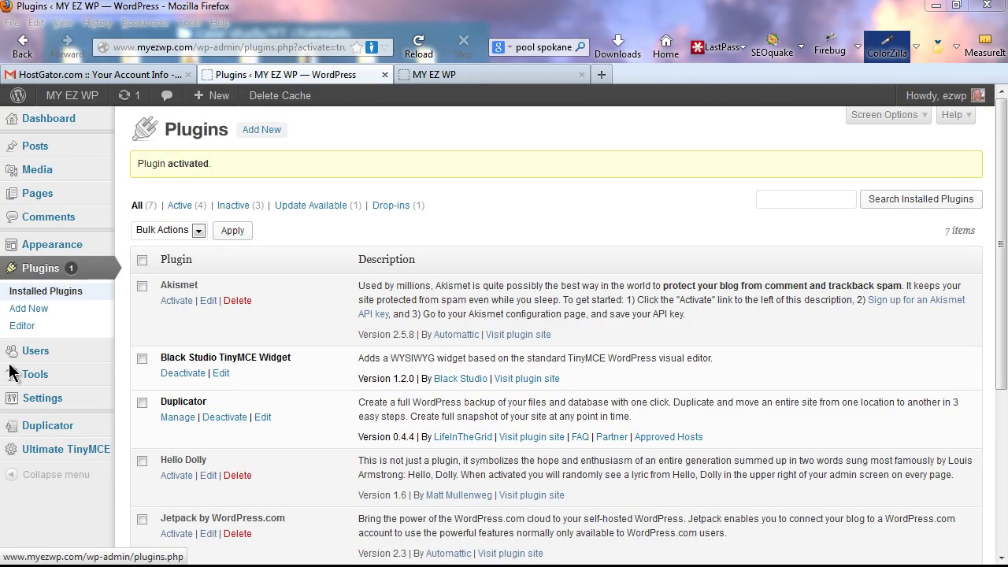
# - Drag the 'Text: Test' widget from the First Front Page Widget Area into Inactive Widgets
pyautogui.moveTo(52, 251)
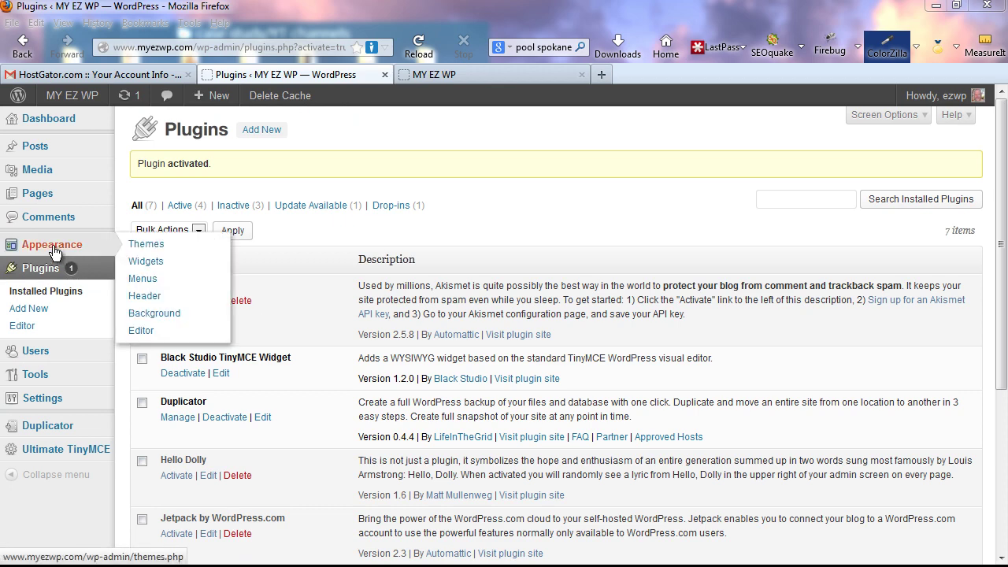
pyautogui.click(146, 261)
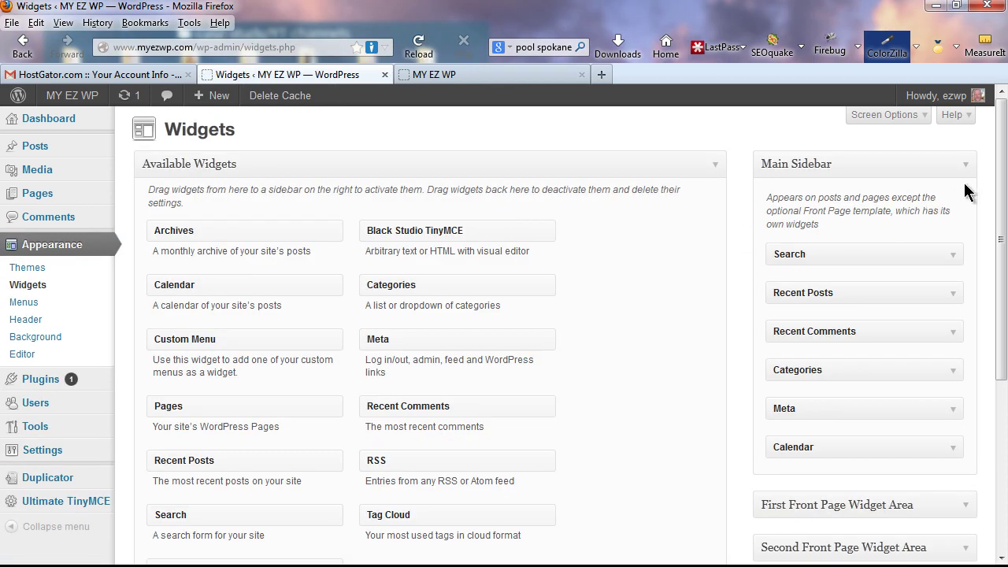
pyautogui.scroll(-2, 1000, 236)
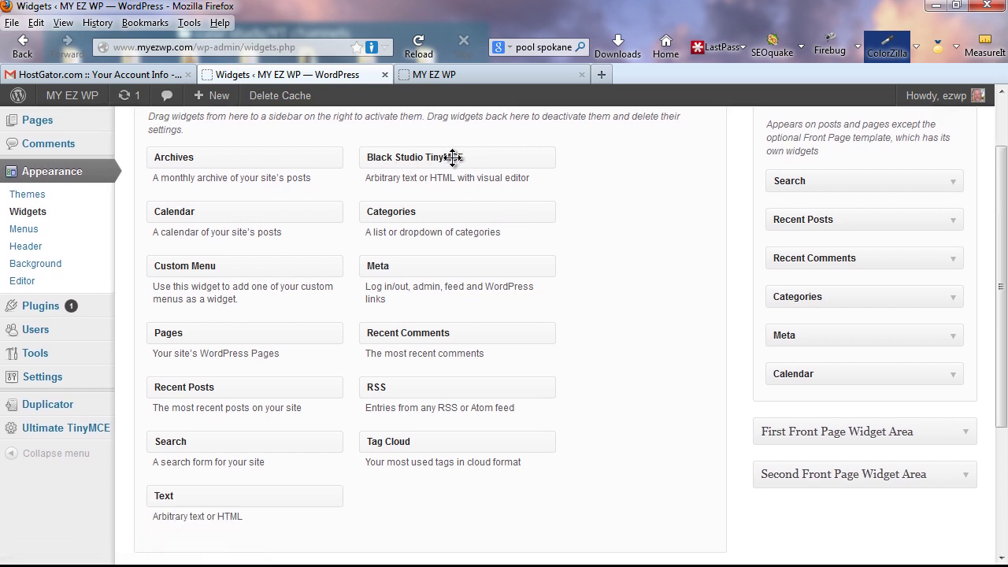
pyautogui.click(968, 433)
pyautogui.scroll(-2, 994, 397)
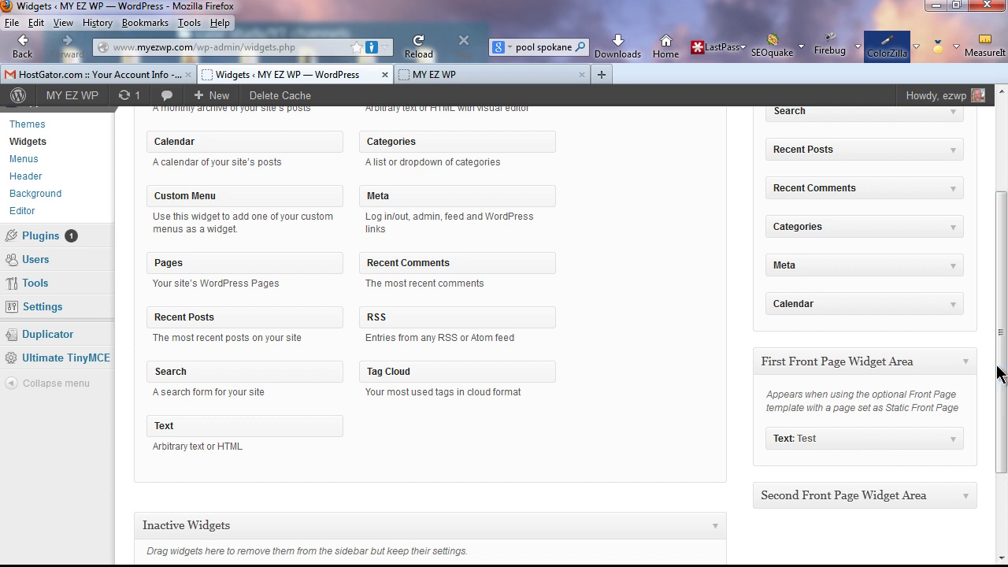
pyautogui.moveTo(1001, 349); pyautogui.dragTo(1004, 422)
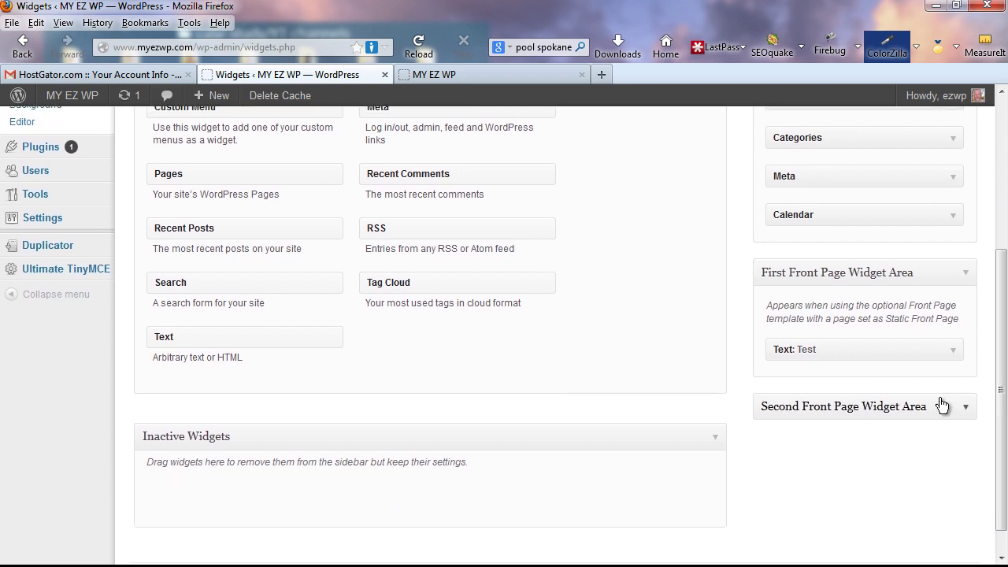
pyautogui.moveTo(853, 349); pyautogui.dragTo(217, 488)
pyautogui.scroll(1, 998, 298)
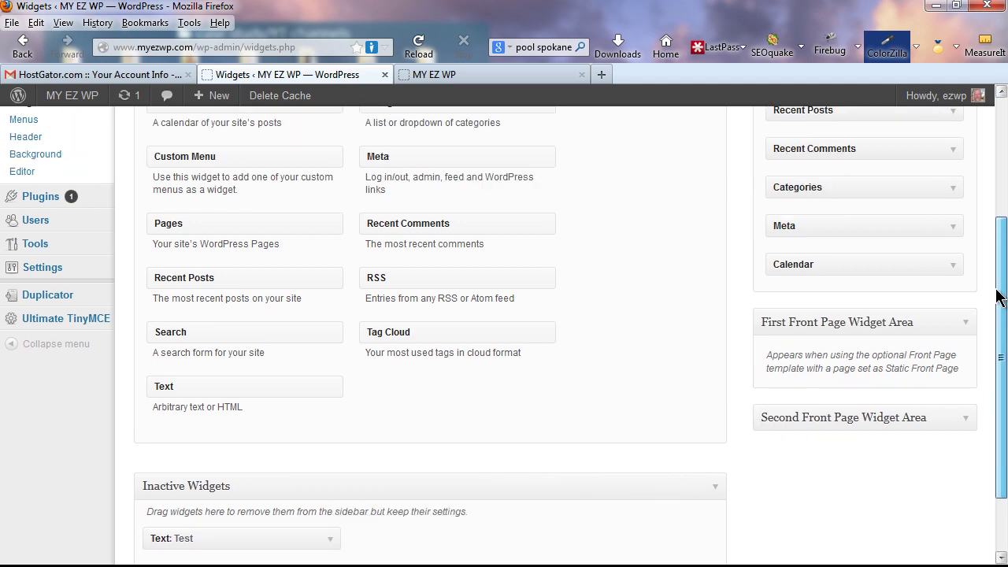
pyautogui.scroll(2, 996, 298)
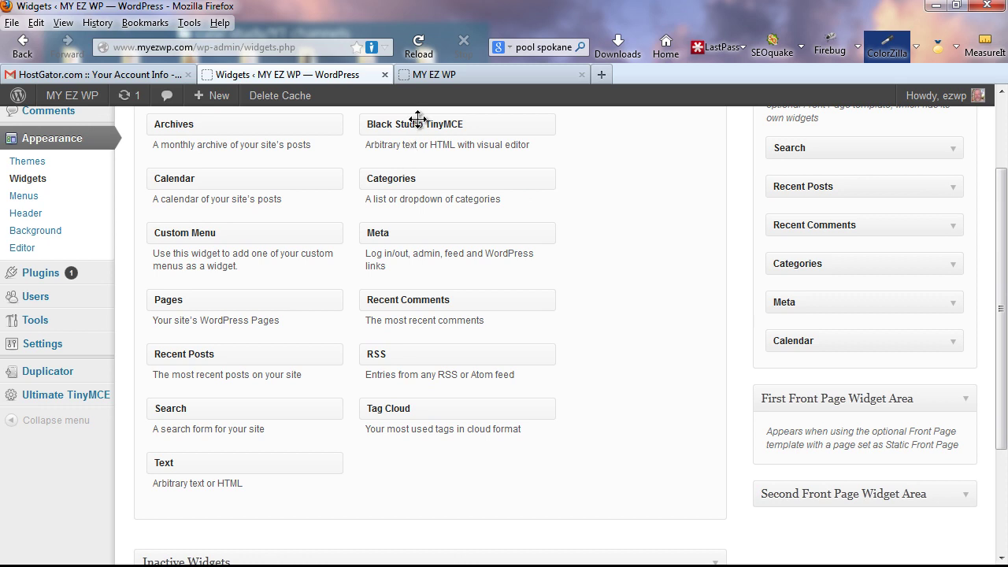
# - Place a Black Studio TinyMCE widget in the First Front Page Widget Area
pyautogui.moveTo(418, 118); pyautogui.dragTo(824, 471)
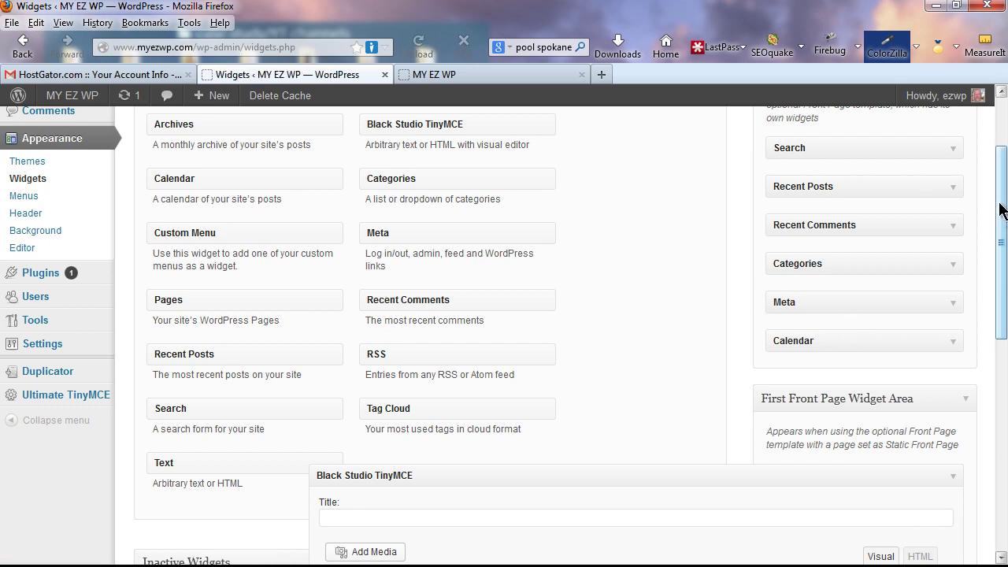
pyautogui.scroll(-8, 630, 354)
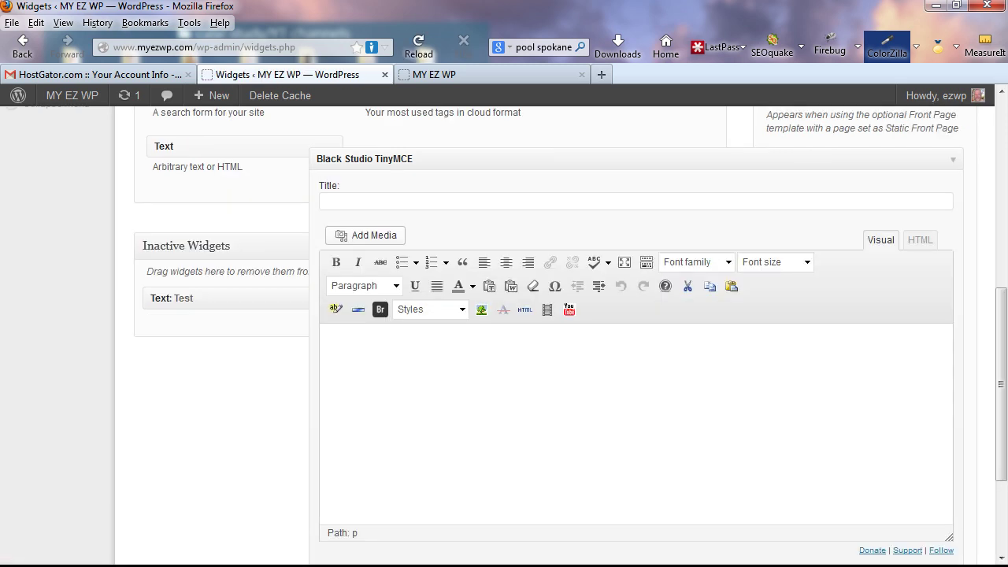
pyautogui.click(919, 240)
pyautogui.click(880, 240)
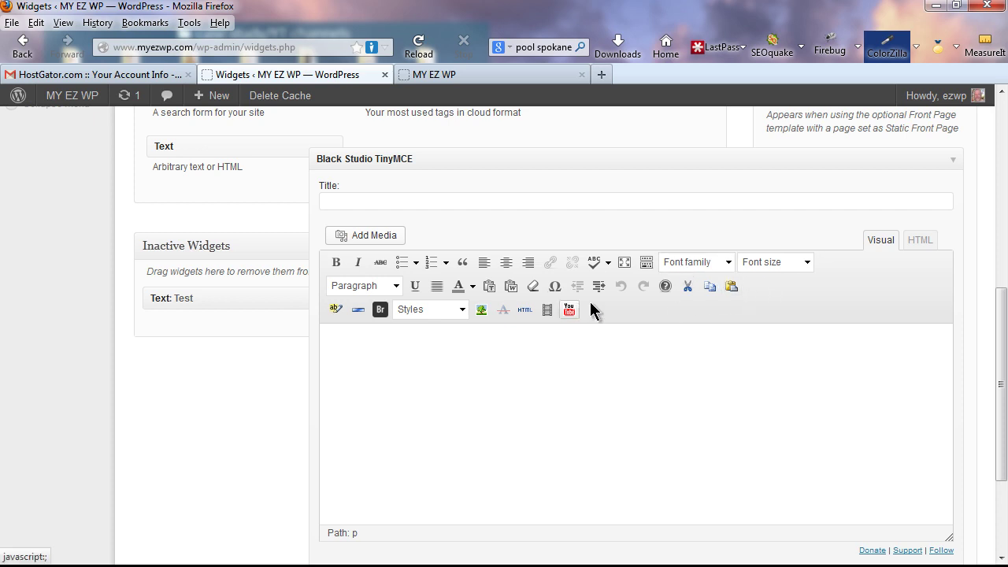
# - Title the widget 'Contact Me', paste the descriptive paragraph into its body, and save
pyautogui.click(389, 201)
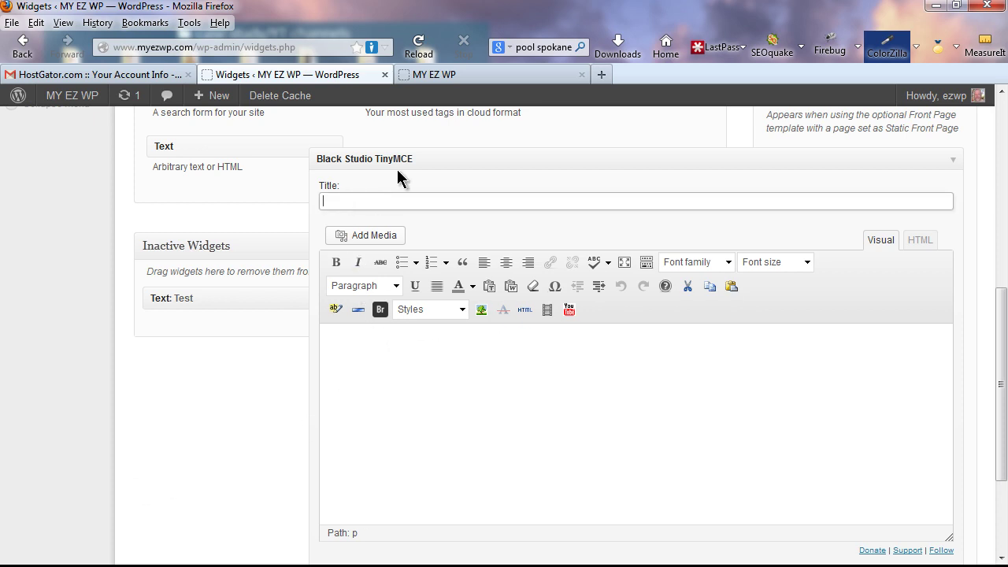
pyautogui.write('Co')
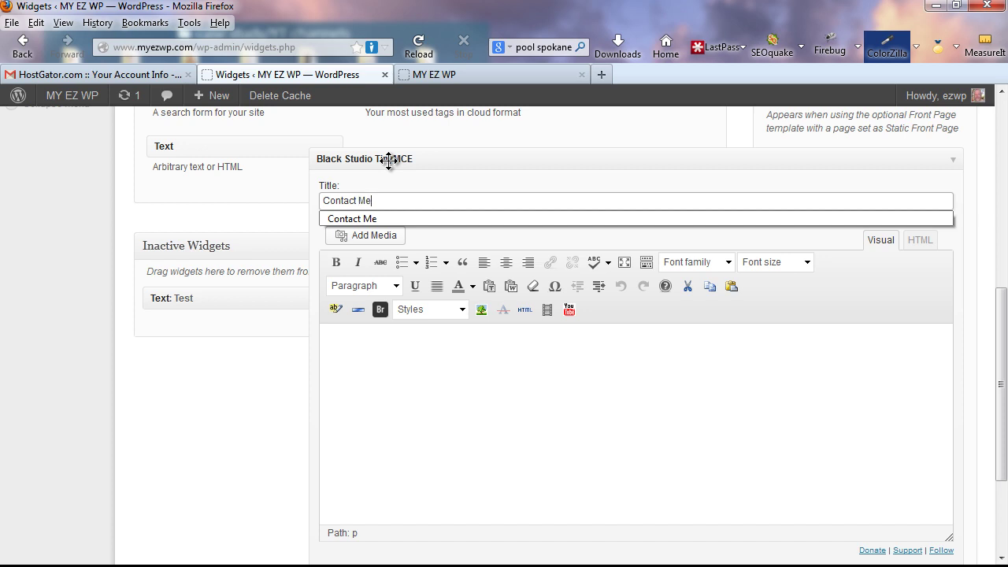
pyautogui.write('ntact Me')
pyautogui.click(336, 346)
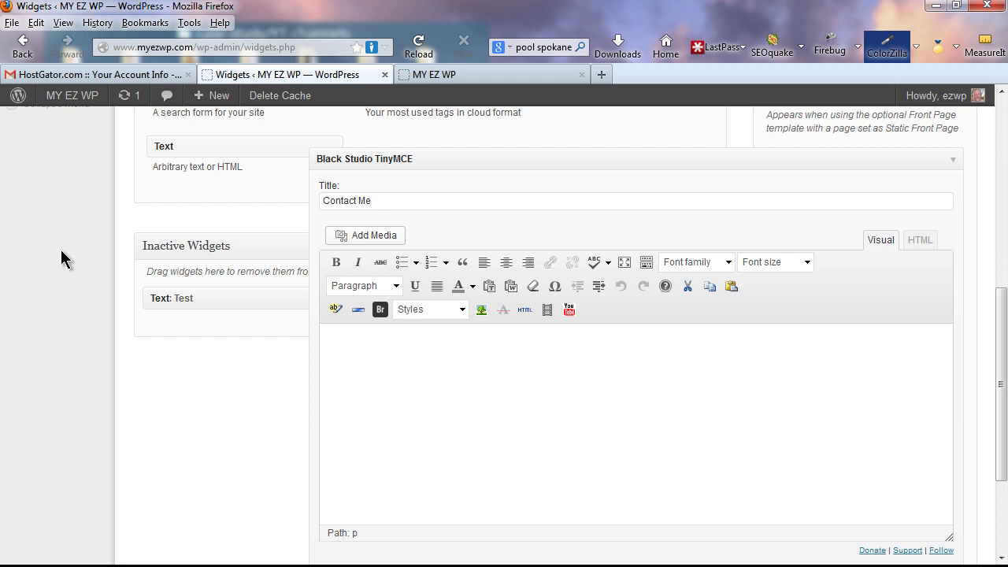
pyautogui.write("This is the first front page widget area of the TwentyTwelve theme's front page template. This will show on the left below the main content. Click on the email icon to go to the Contact/ Location page.")
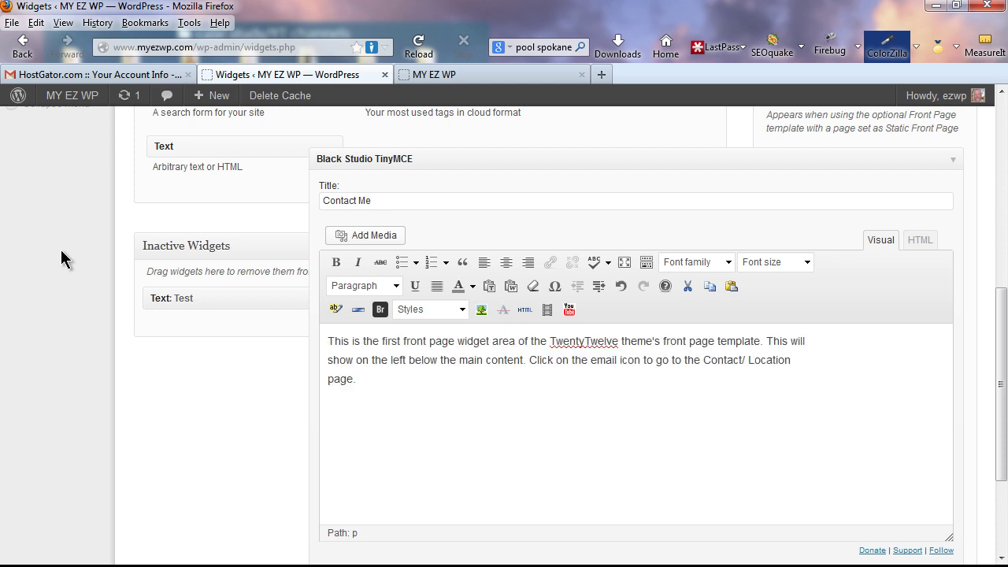
pyautogui.moveTo(1000, 386); pyautogui.dragTo(1004, 449)
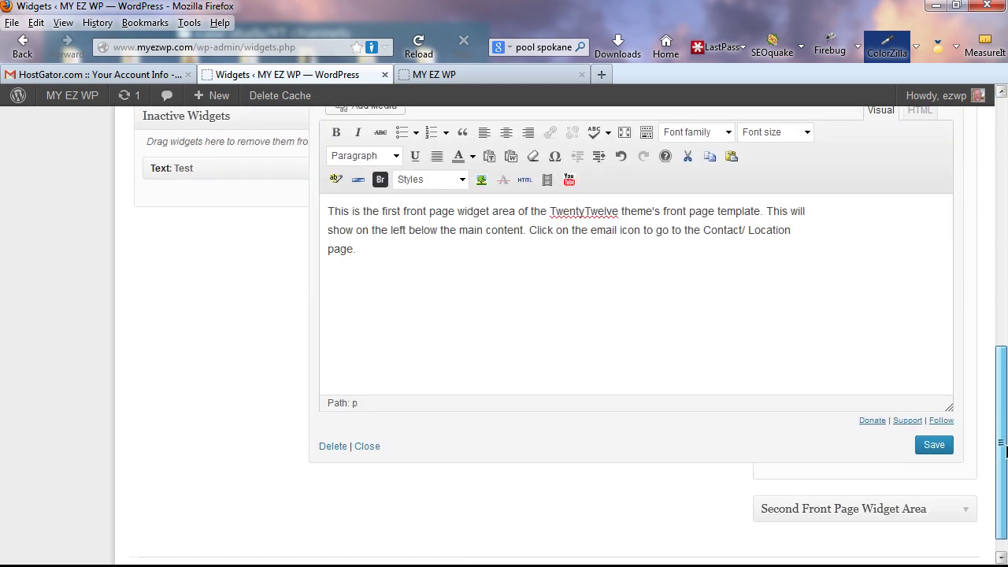
pyautogui.click(937, 446)
# - Reload the MY EZ WP front page and scroll down to the new Contact Me section
pyautogui.click(473, 74)
pyautogui.rightClick(475, 73)
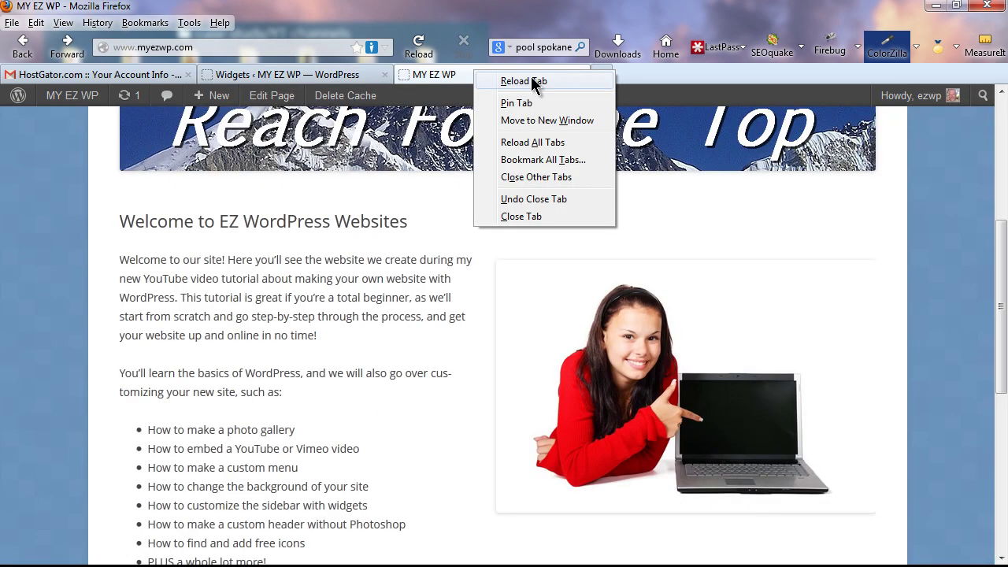
pyautogui.click(524, 81)
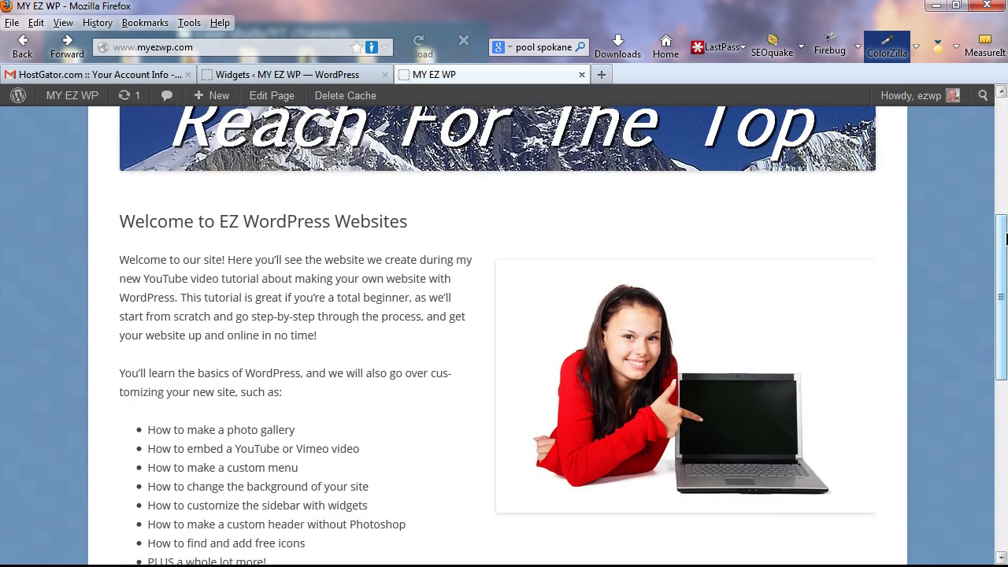
pyautogui.moveTo(1002, 225); pyautogui.dragTo(999, 412)
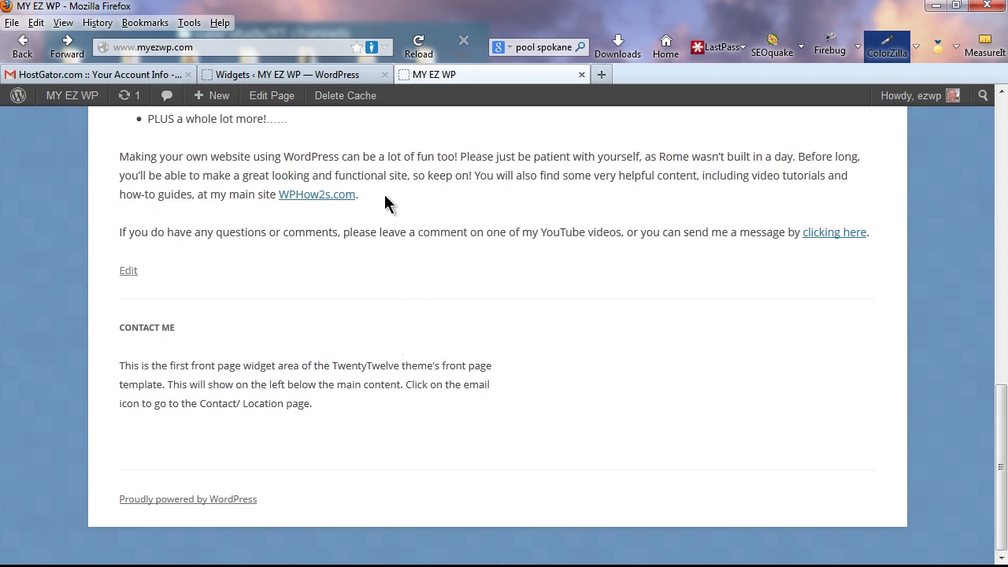
pyautogui.moveTo(1000, 445)
pyautogui.mouseDown()
pyautogui.moveTo(1004, 420)
pyautogui.moveTo(1004, 443)
pyautogui.mouseUp()
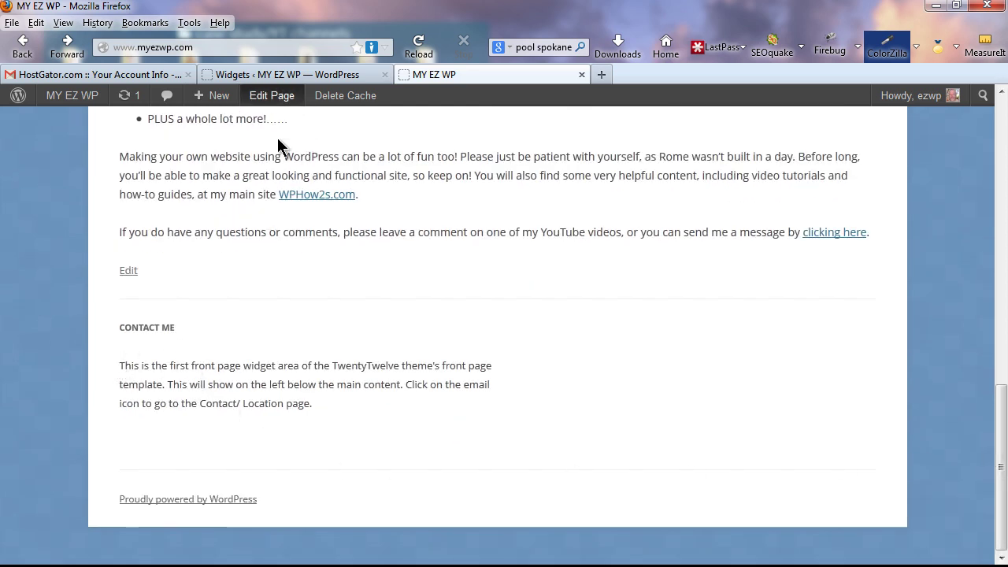
pyautogui.click(600, 74)
# - In Notepad, replace the noted address with iconarchive.com and select it
pyautogui.hotkey('alt', 'Tab')
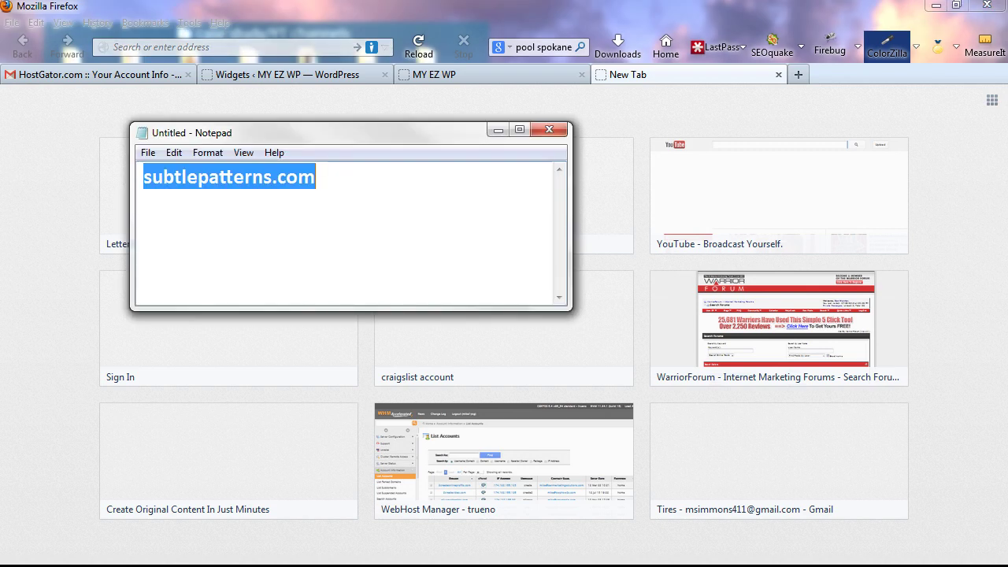
pyautogui.write('i')
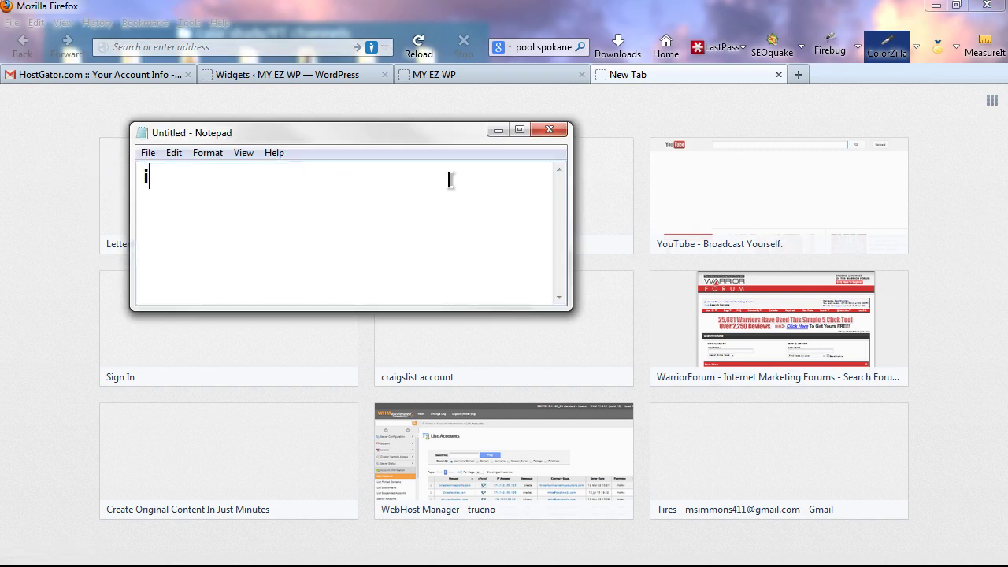
pyautogui.write('conarch')
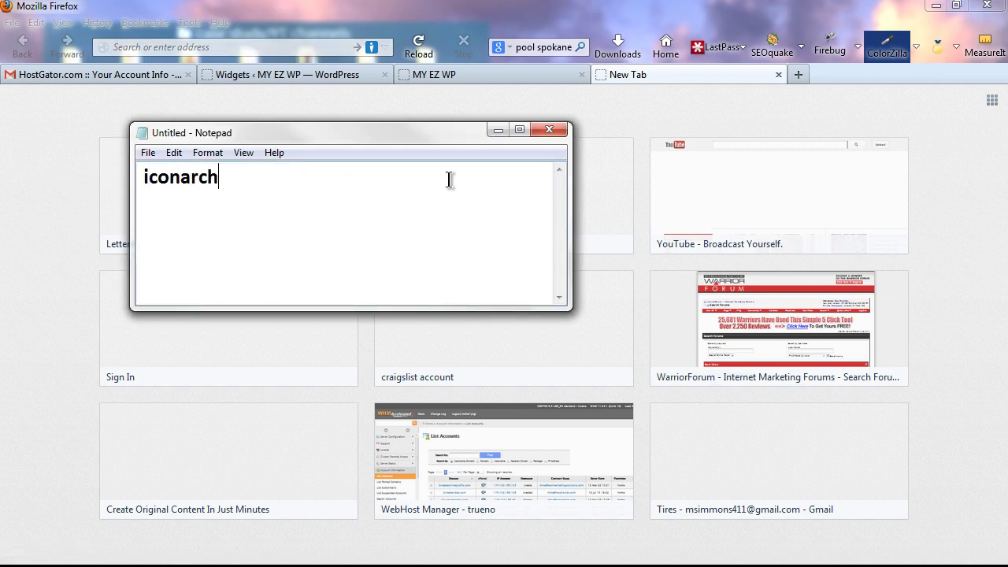
pyautogui.write('ive.com')
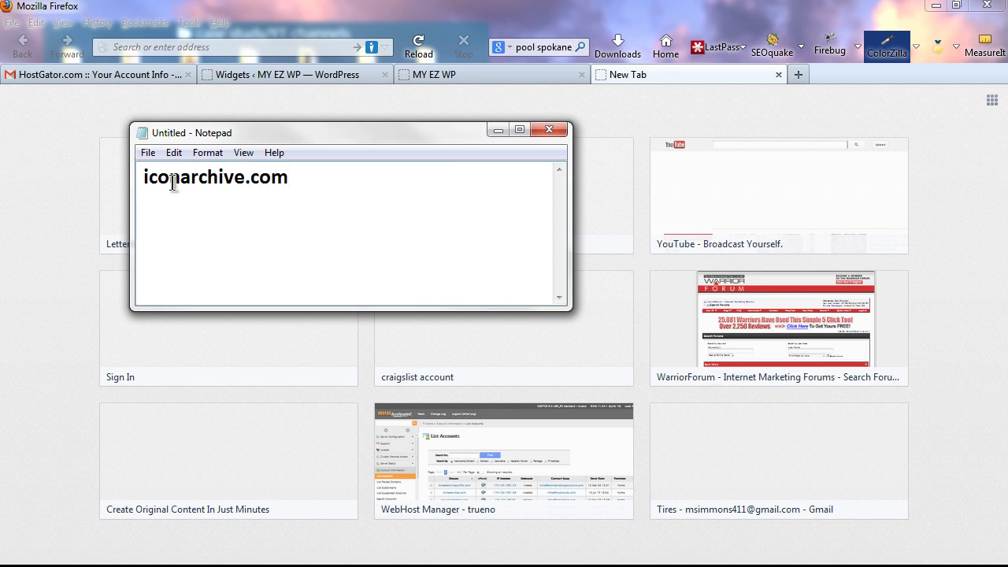
pyautogui.moveTo(298, 182); pyautogui.dragTo(139, 168)
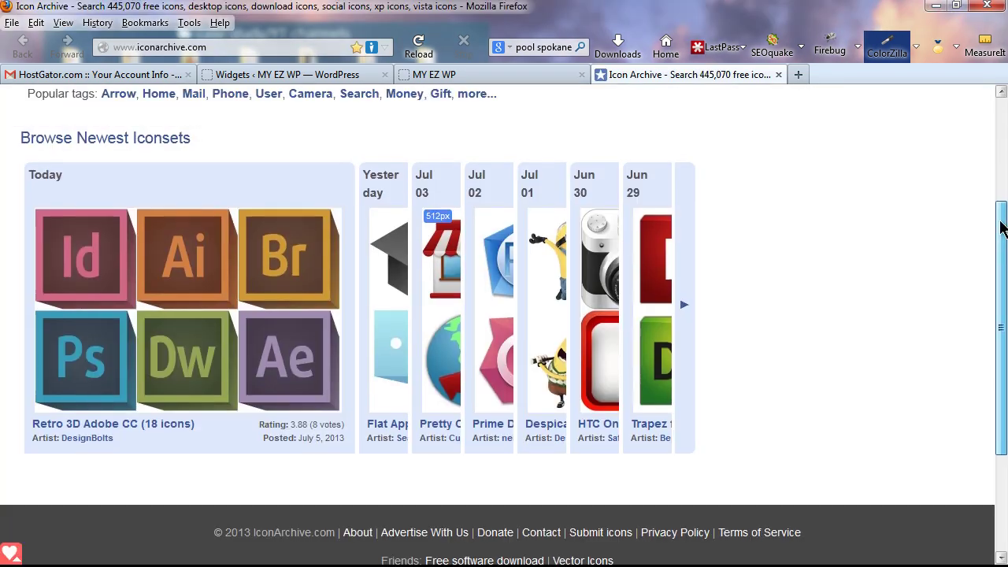
# - Search Icon Archive for 'email' and open the Email Download icon's page
pyautogui.scroll(3, 992, 153)
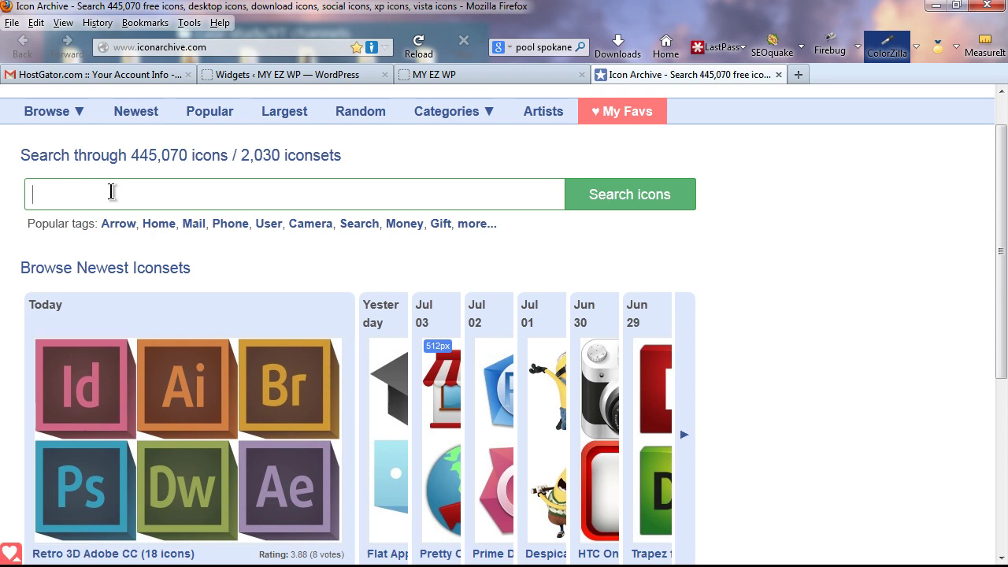
pyautogui.write('email')
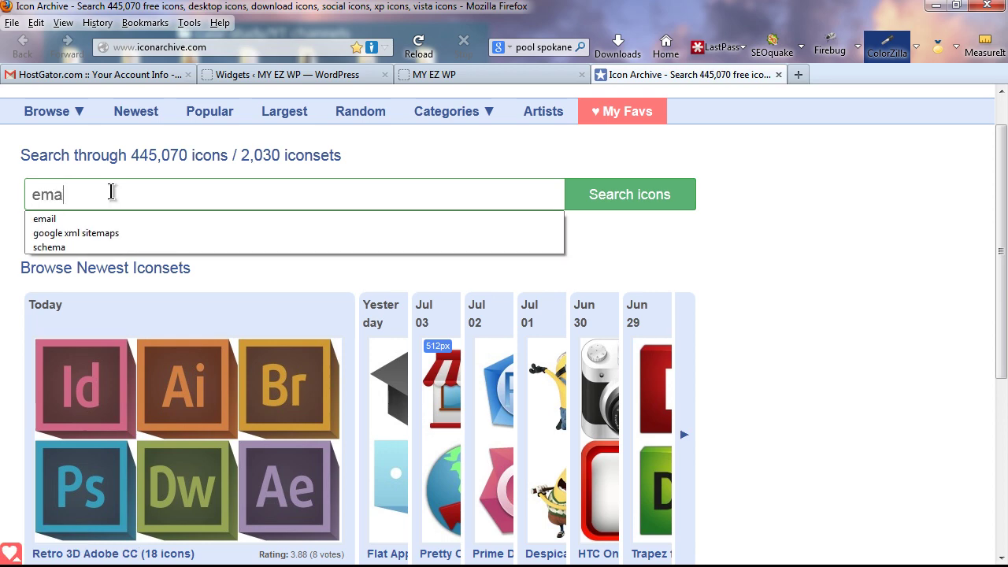
pyautogui.click(637, 202)
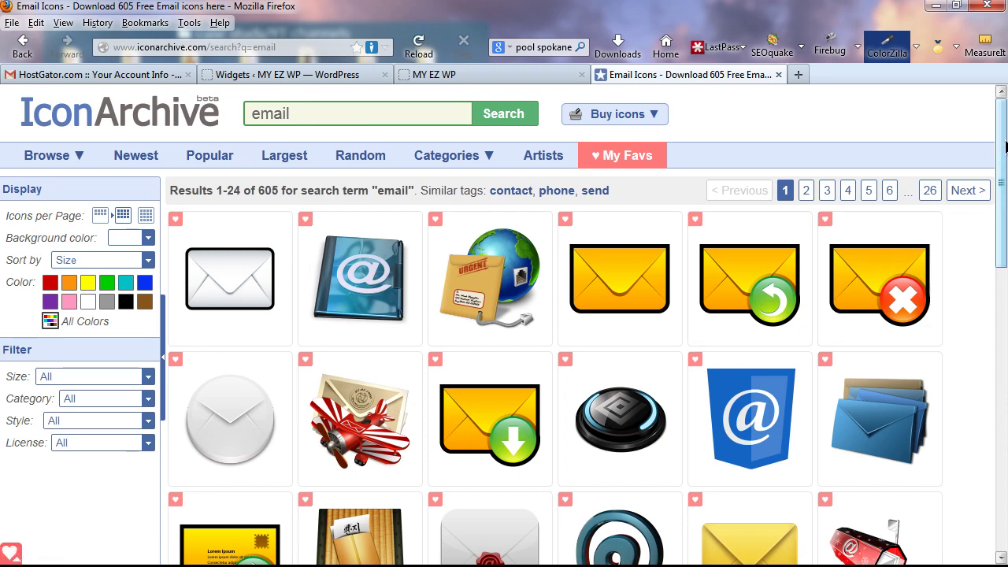
pyautogui.scroll(-5, 991, 326)
pyautogui.moveTo(1000, 431); pyautogui.dragTo(1000, 189)
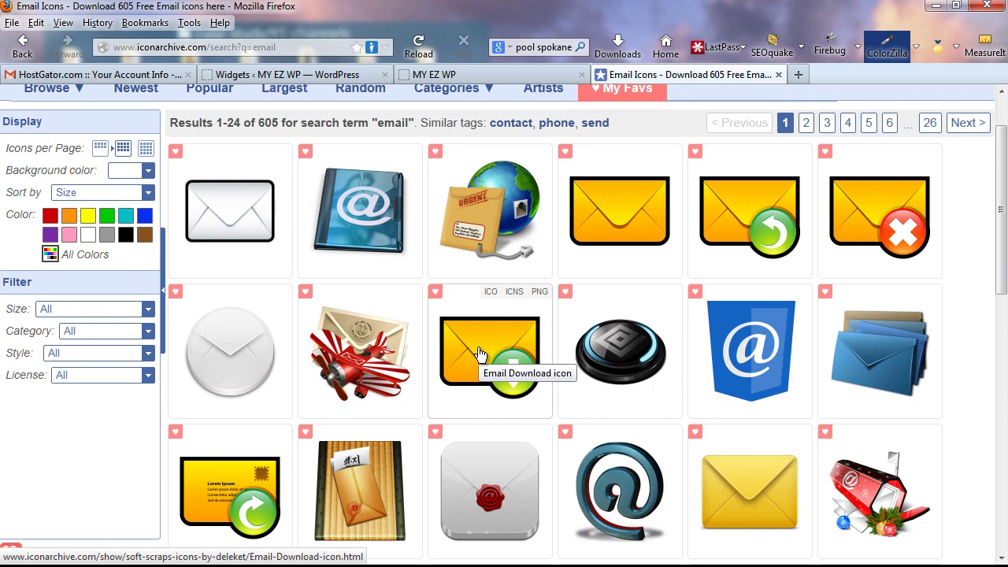
pyautogui.click(480, 354)
pyautogui.moveTo(1001, 134); pyautogui.dragTo(984, 153)
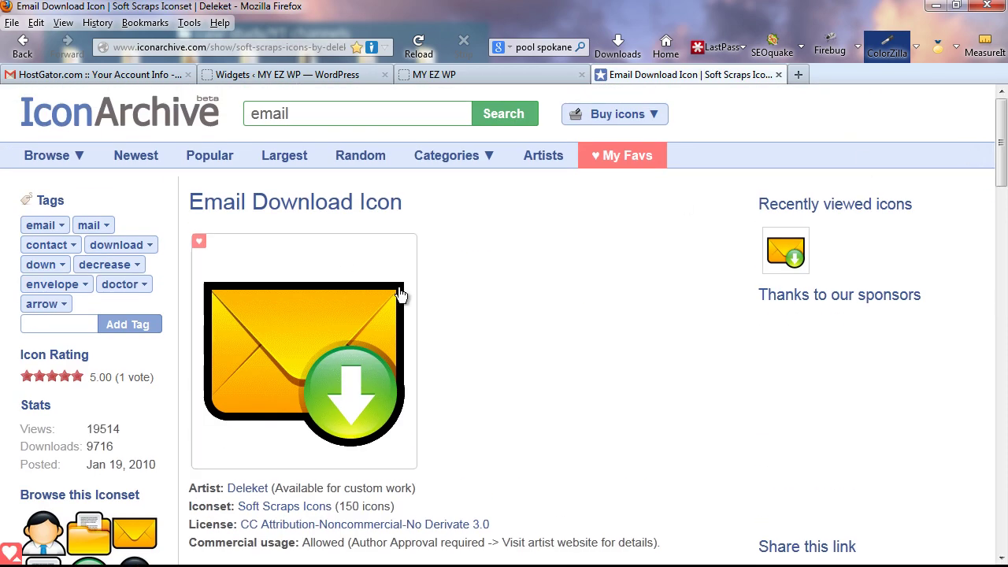
# - Search Icon Archive for 'videos', then close the Icon Archive tab
pyautogui.doubleClick(302, 113)
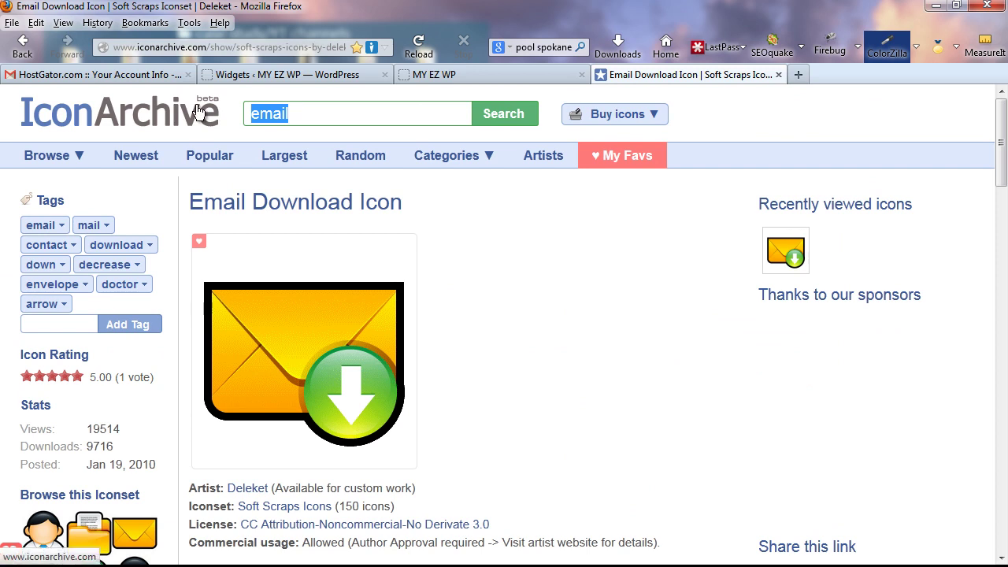
pyautogui.write('video')
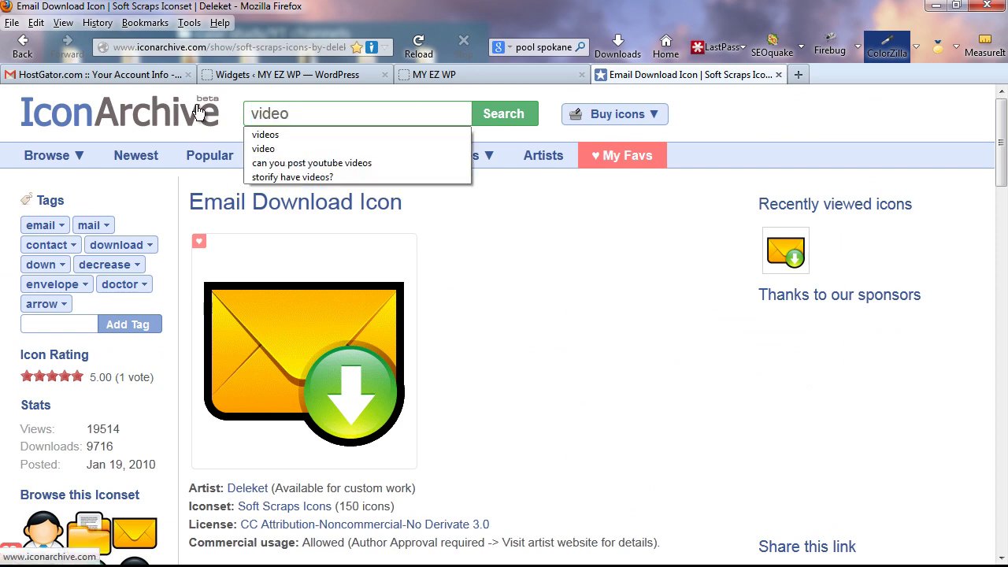
pyautogui.click(277, 133)
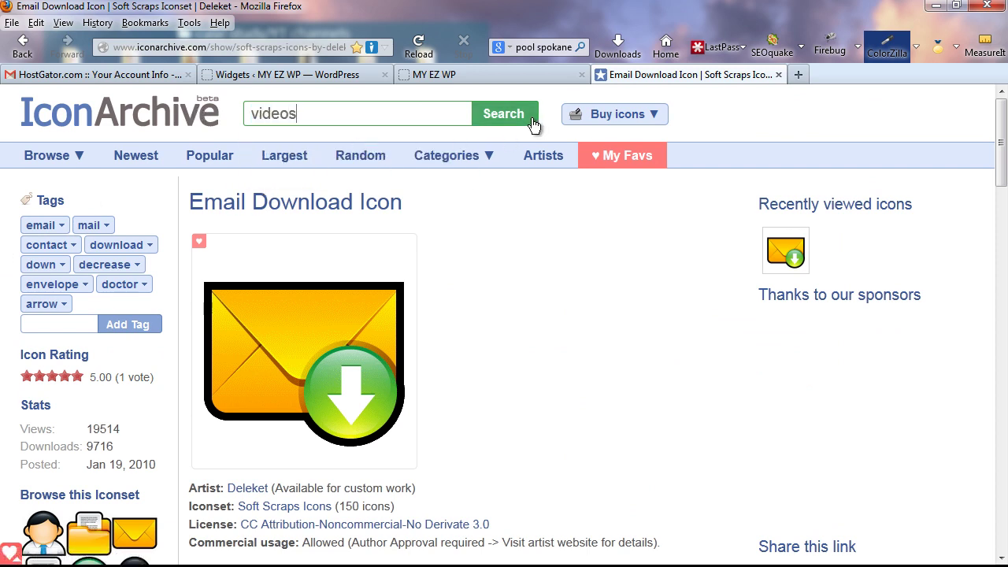
pyautogui.click(532, 120)
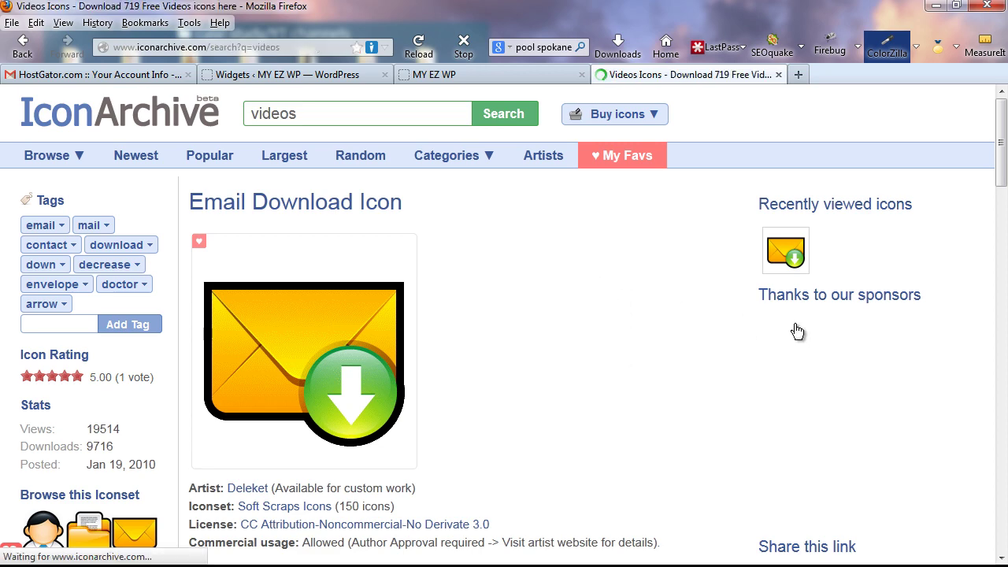
pyautogui.scroll(-3, 1001, 187)
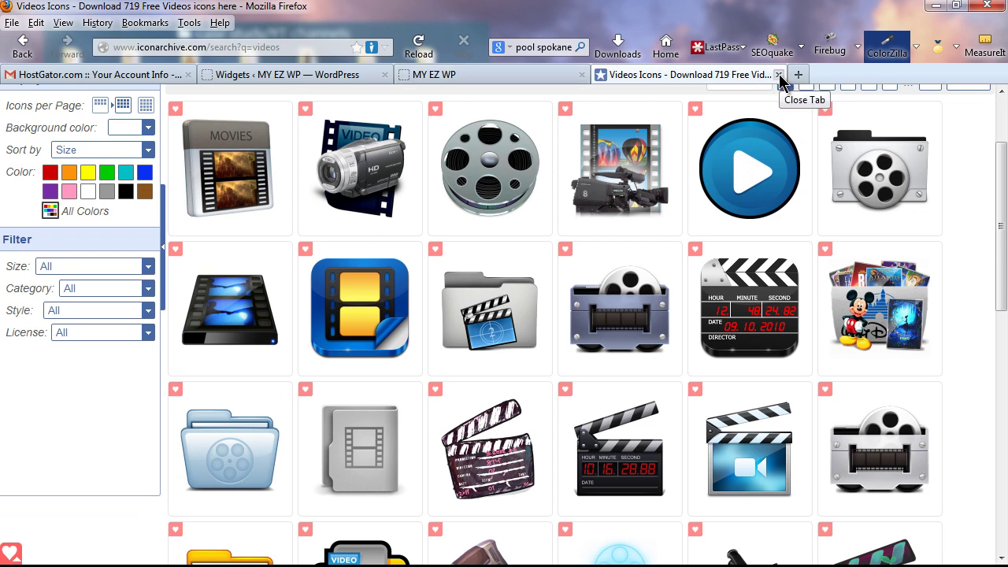
pyautogui.click(779, 75)
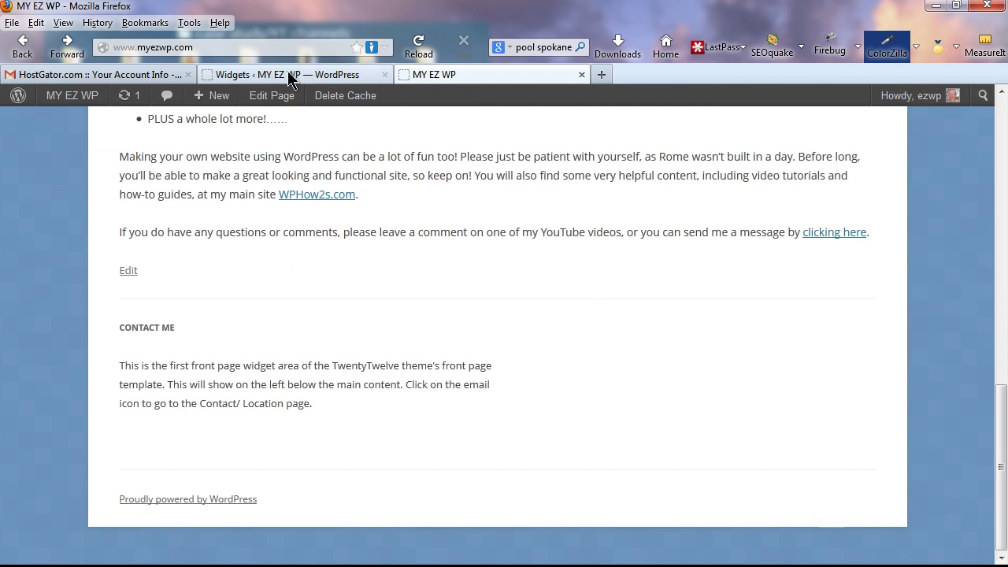
# - Upload Email-Download-icon.png through Add Media at the start of the Contact Me widget text
pyautogui.click(292, 74)
pyautogui.scroll(2, 323, 315)
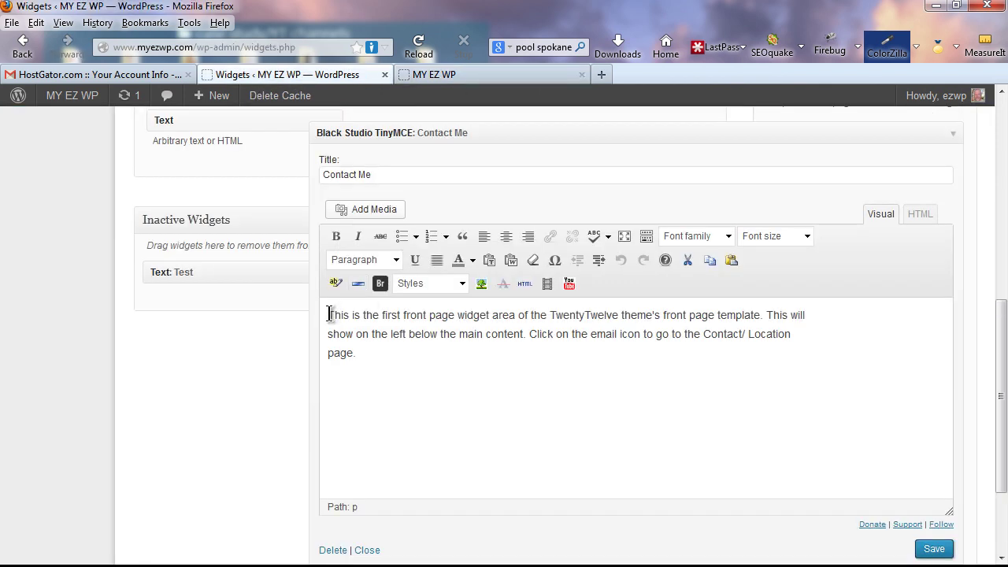
pyautogui.click(330, 314)
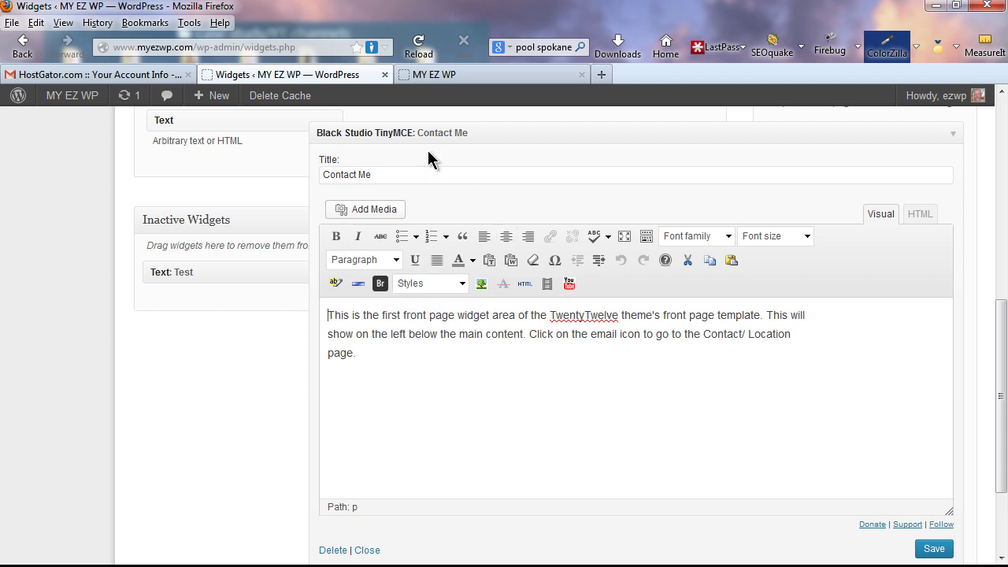
pyautogui.click(370, 219)
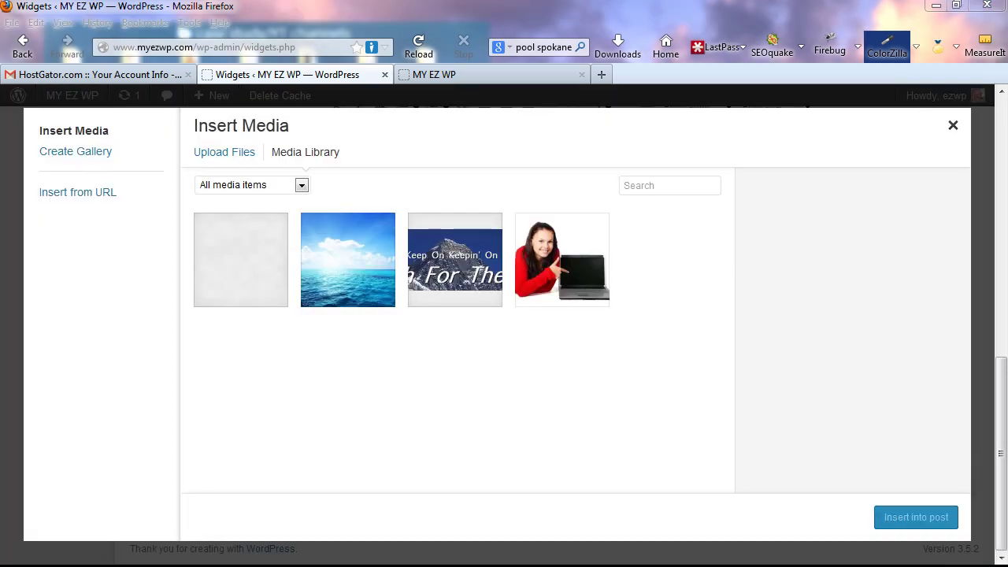
pyautogui.moveTo(4, 315); pyautogui.dragTo(457, 362)
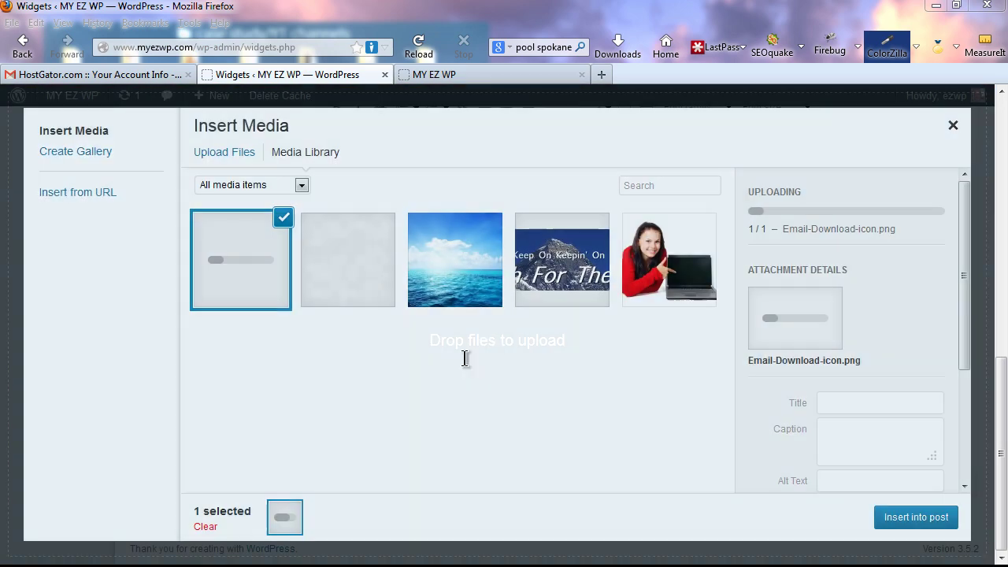
# - Insert the icon at Thumbnail 150×150 size and save the Contact Me widget
pyautogui.moveTo(970, 258); pyautogui.dragTo(976, 346)
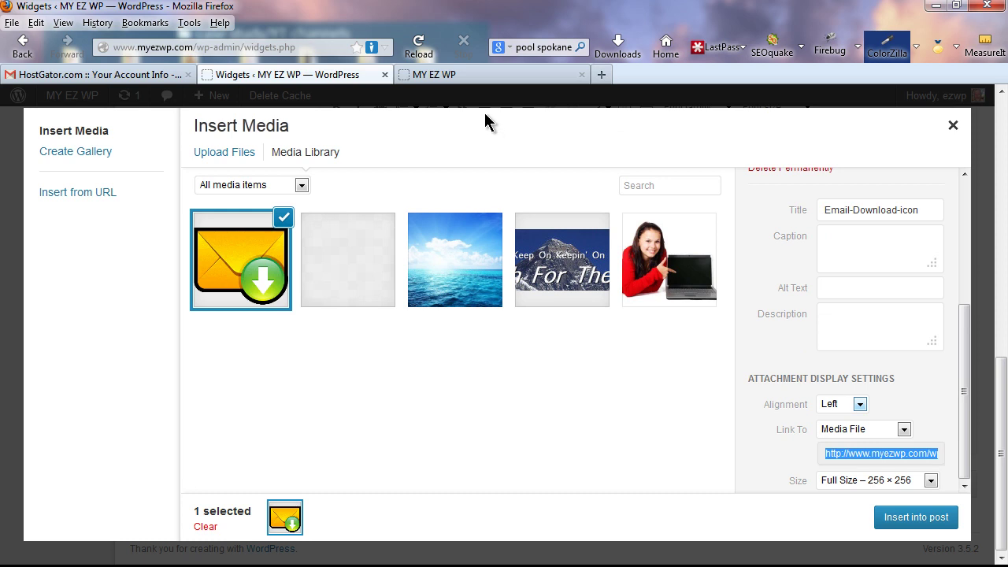
pyautogui.click(930, 481)
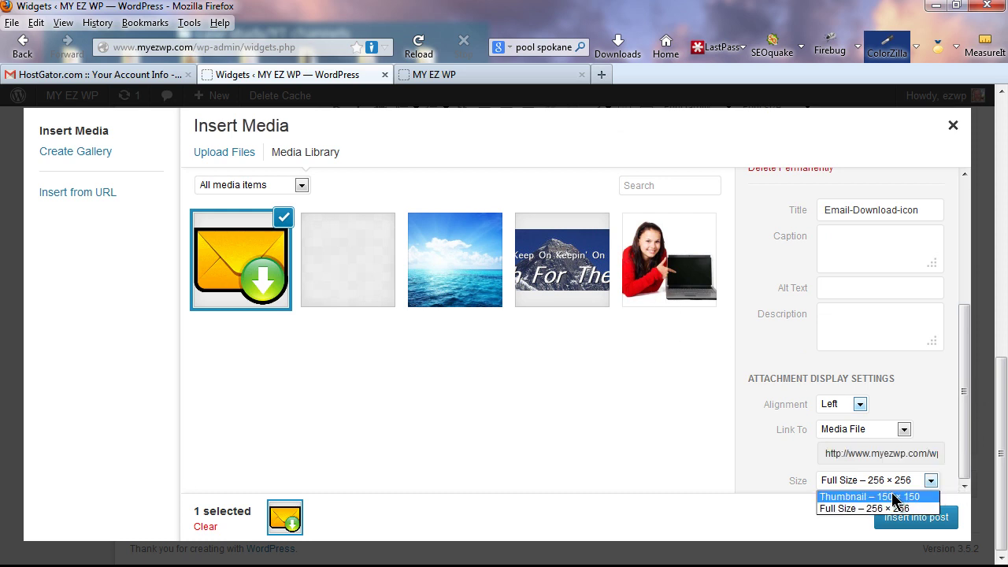
pyautogui.click(897, 496)
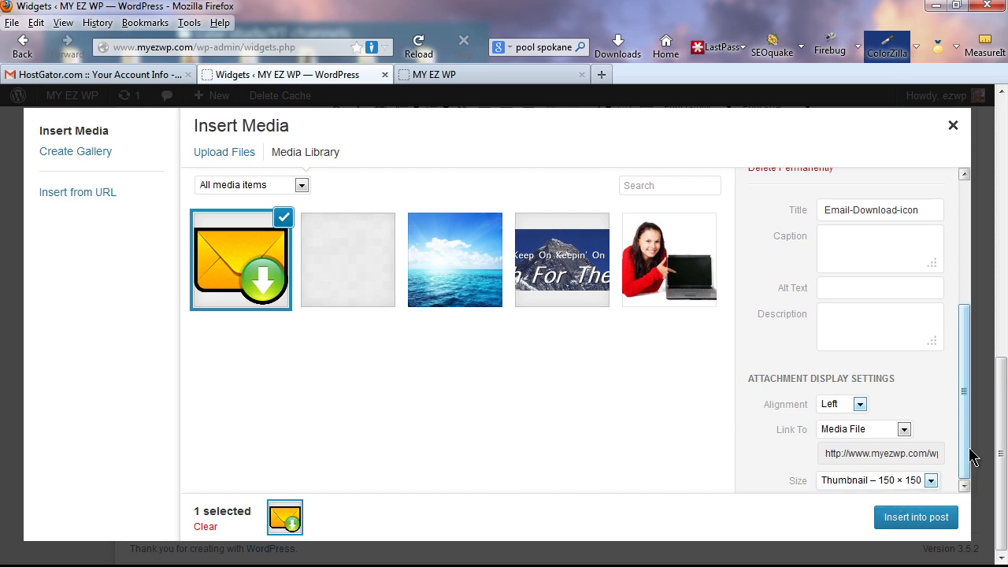
pyautogui.click(900, 518)
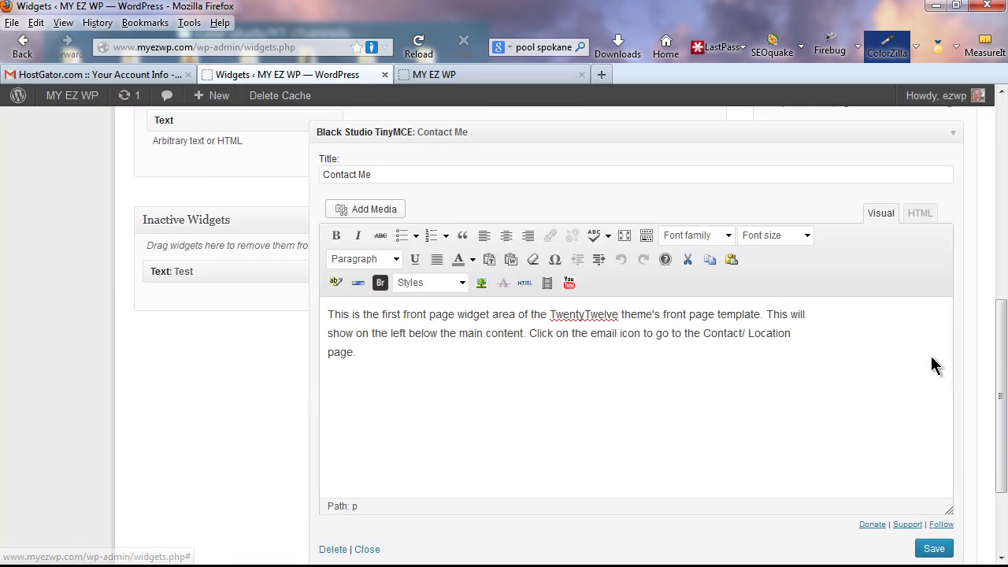
pyautogui.click(929, 550)
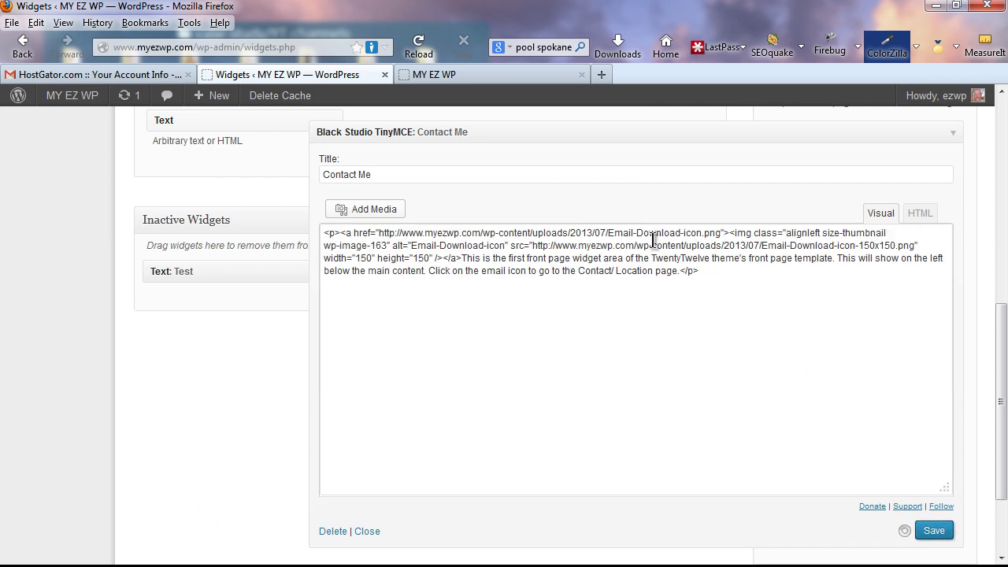
# - Reload the MY EZ WP front page to show the envelope icon
pyautogui.click(480, 75)
pyautogui.rightClick(482, 78)
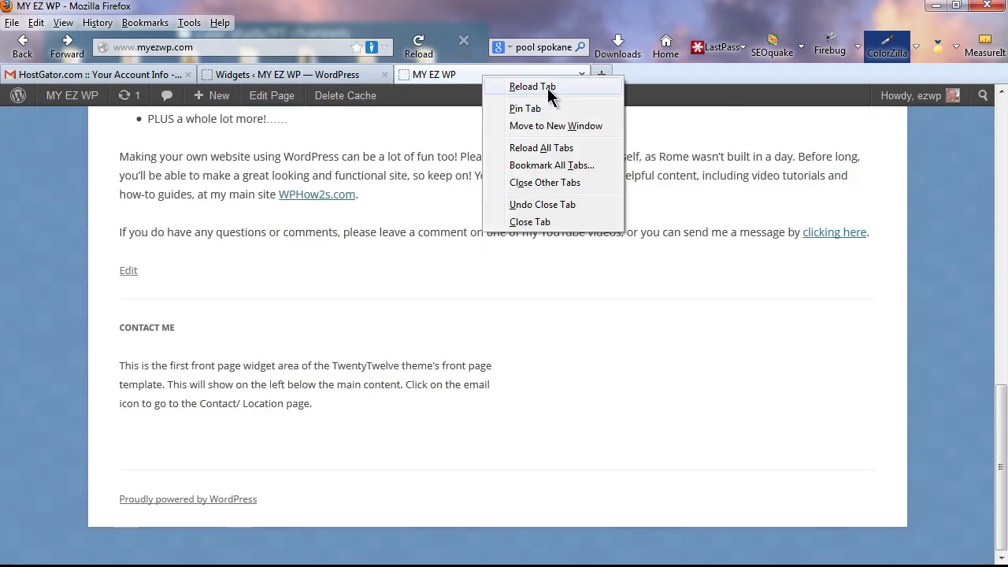
pyautogui.click(532, 87)
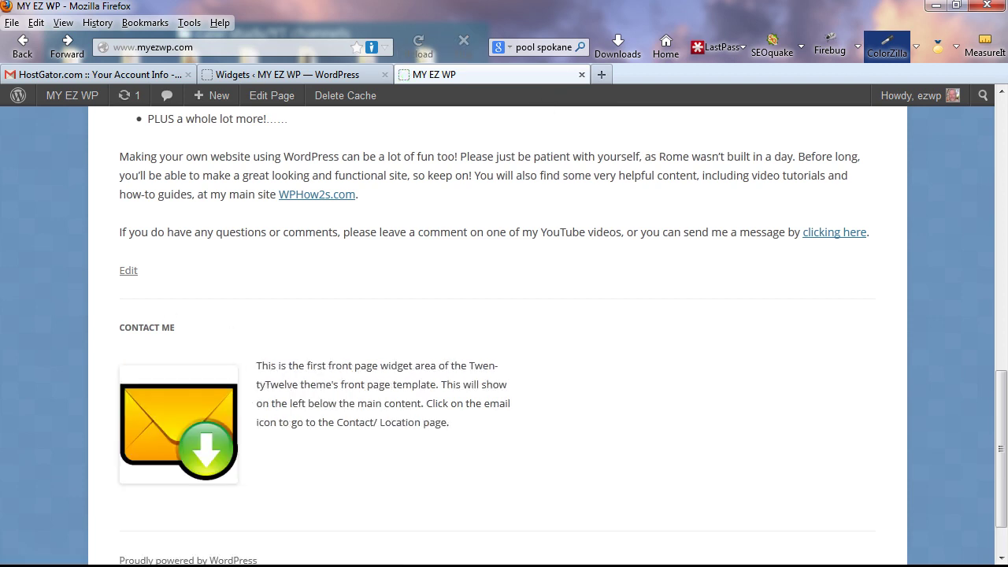
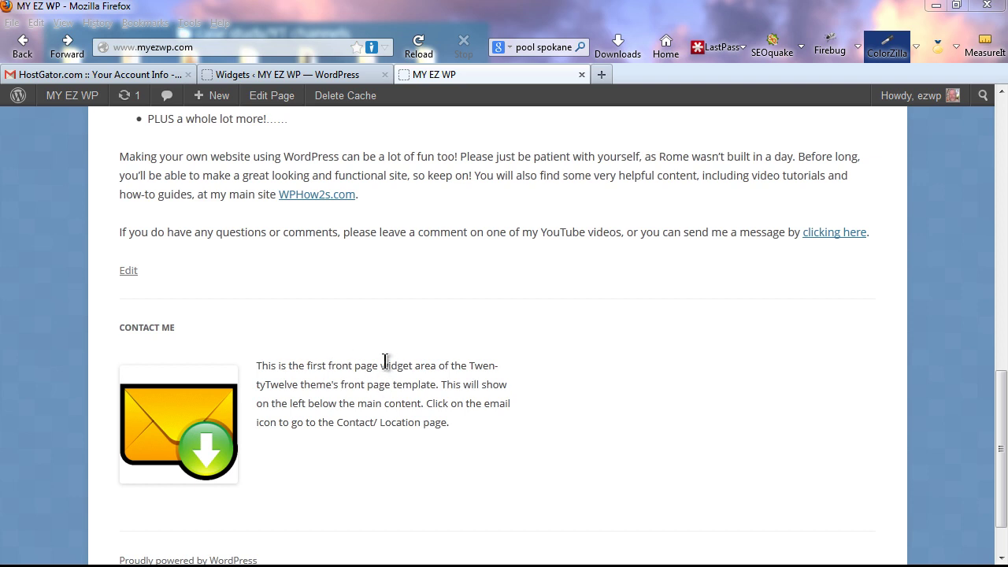
# - Move the 'Contact Me' title from the Title field onto its own first line of the widget text
pyautogui.click(285, 75)
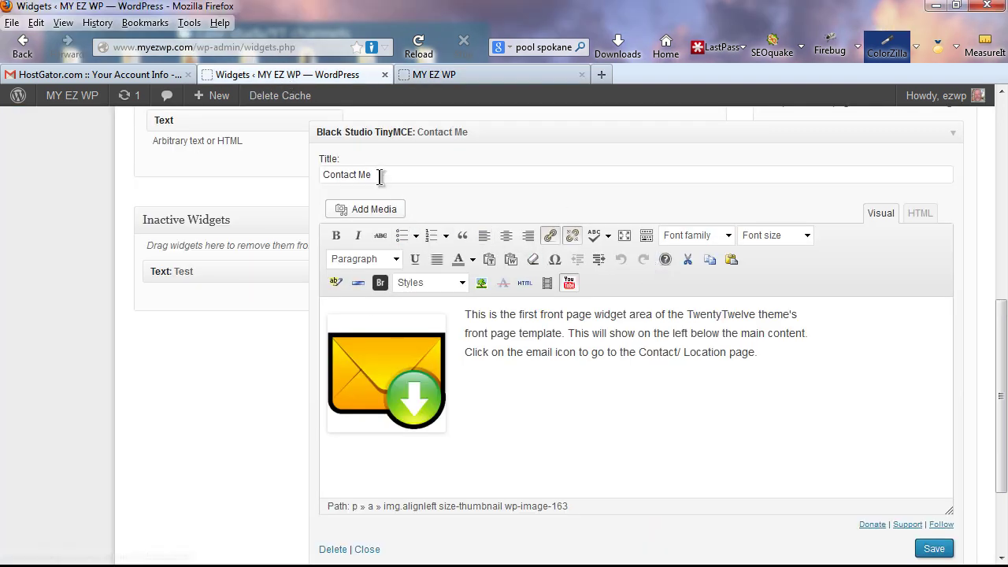
pyautogui.moveTo(377, 175); pyautogui.dragTo(329, 173)
pyautogui.rightClick(329, 173)
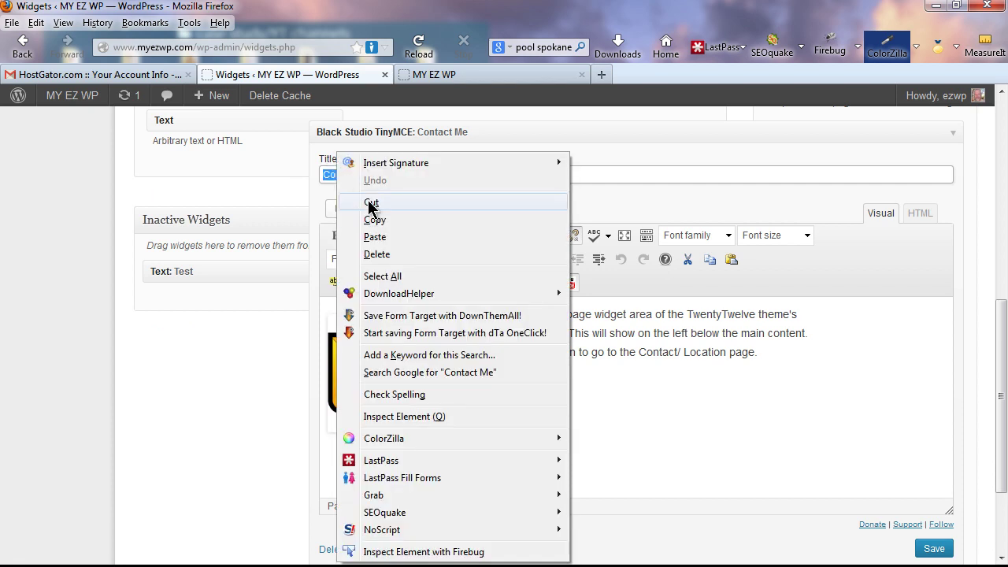
pyautogui.click(370, 206)
pyautogui.click(463, 314)
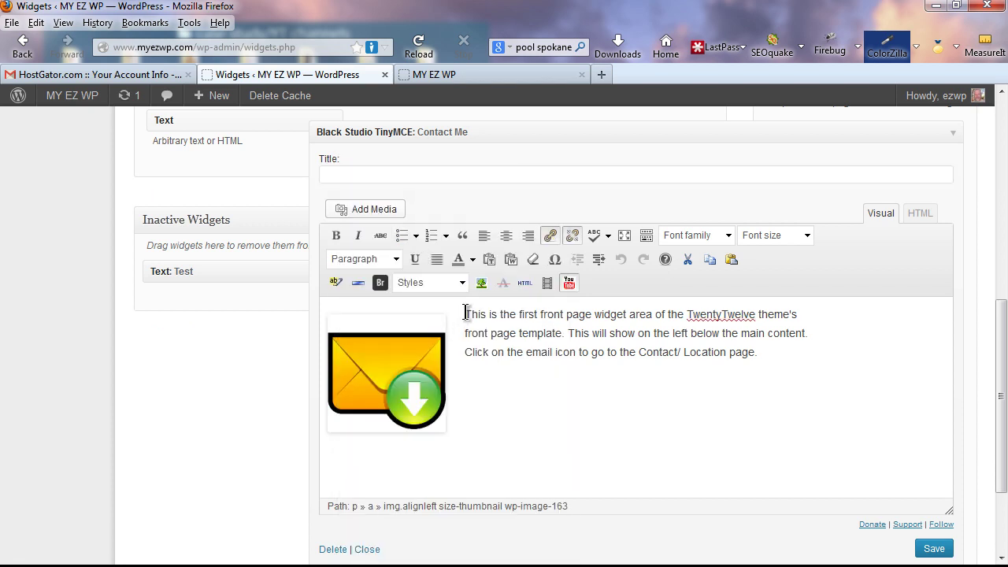
pyautogui.hotkey('ctrl', 'v')
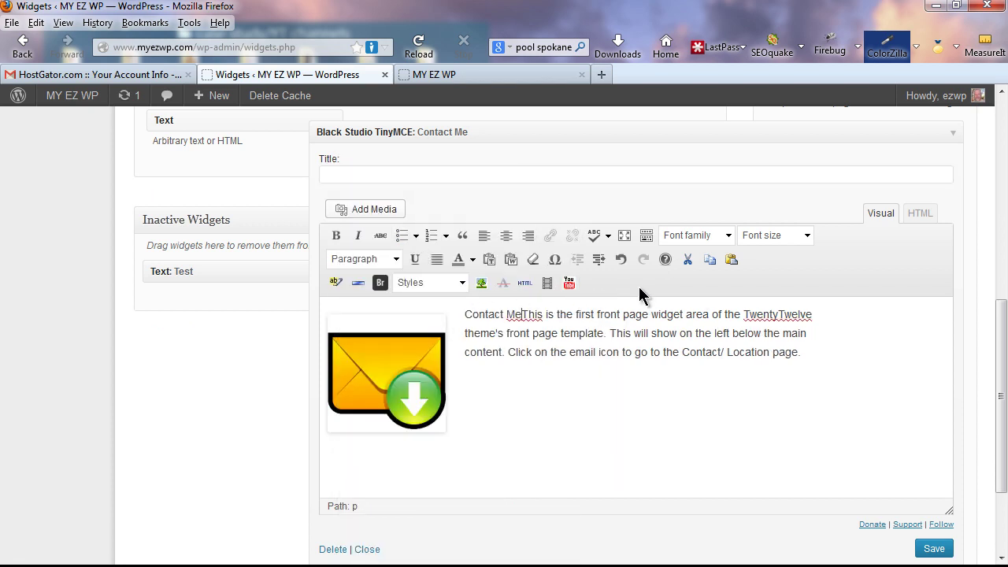
pyautogui.press('Return')
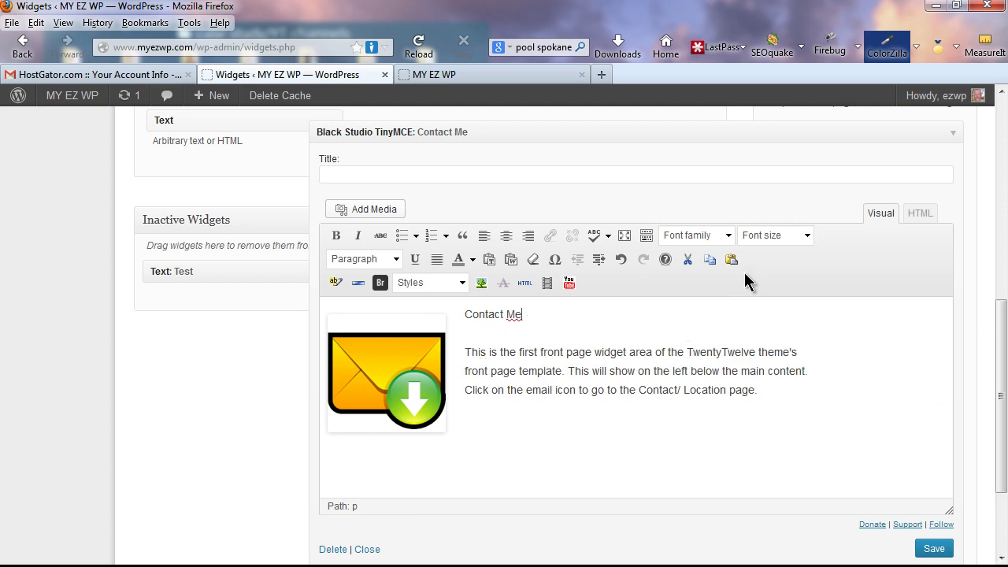
# - Format 'Contact Me' as Heading 3, save the widget, and reload the live site
pyautogui.moveTo(533, 314); pyautogui.dragTo(463, 315)
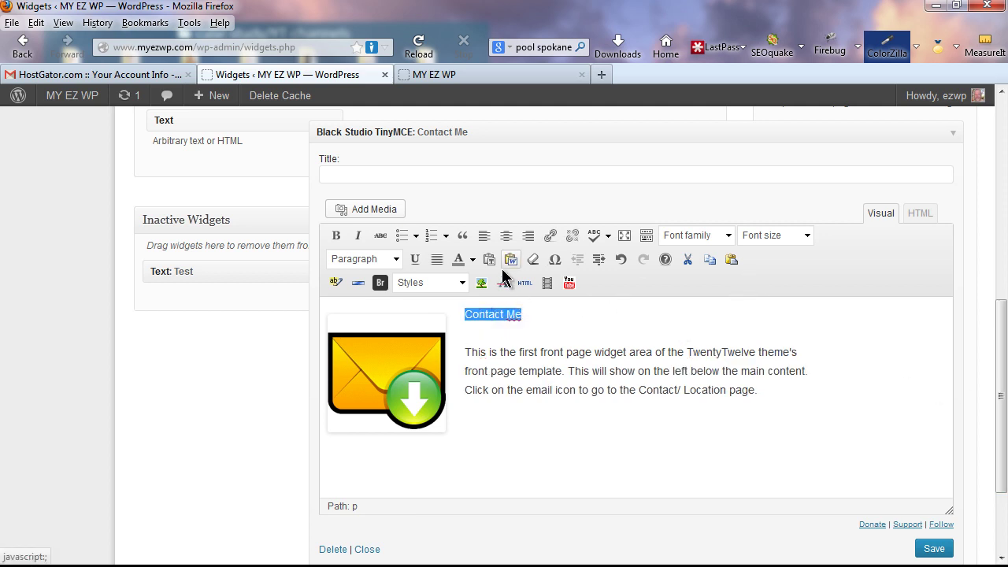
pyautogui.click(396, 259)
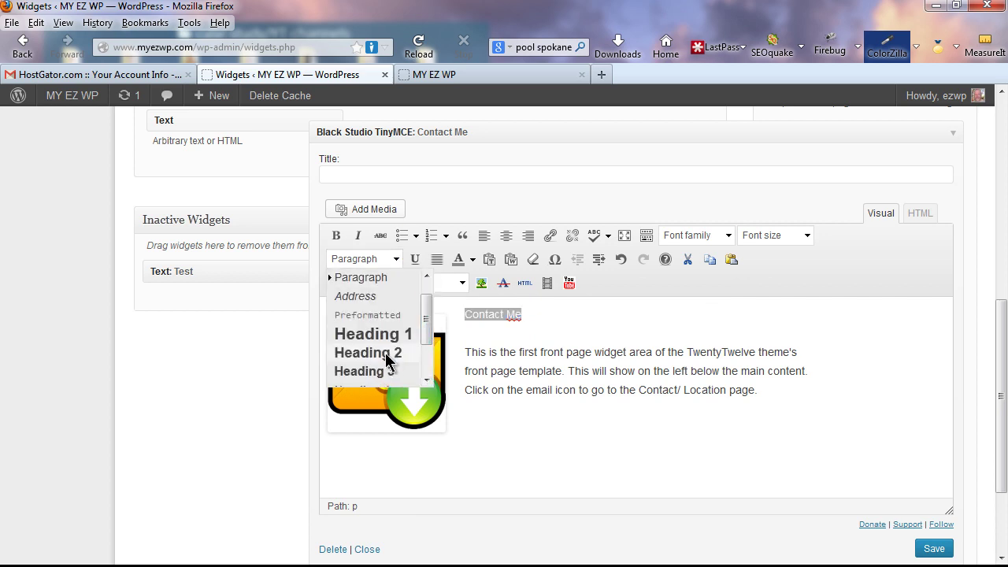
pyautogui.click(369, 371)
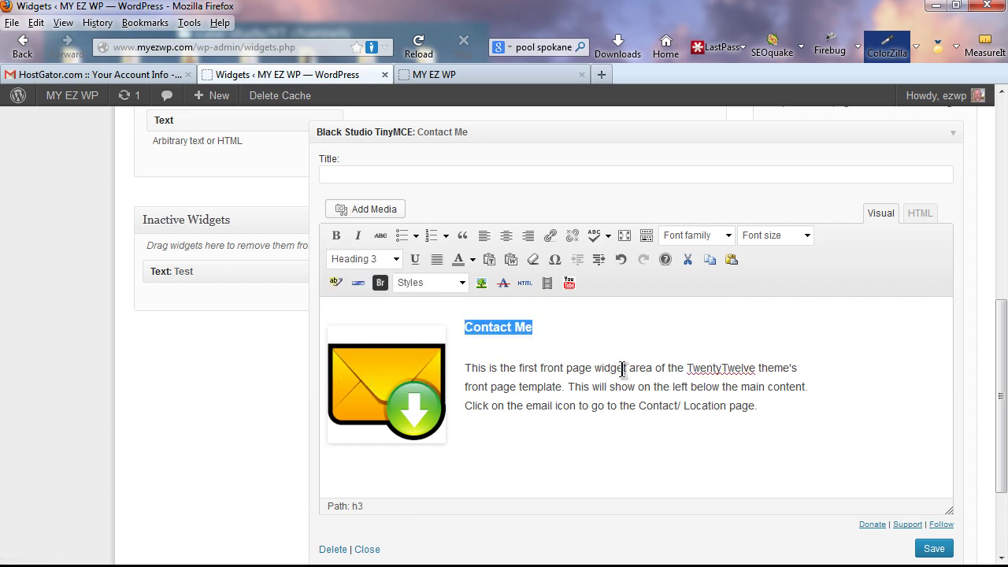
pyautogui.click(932, 548)
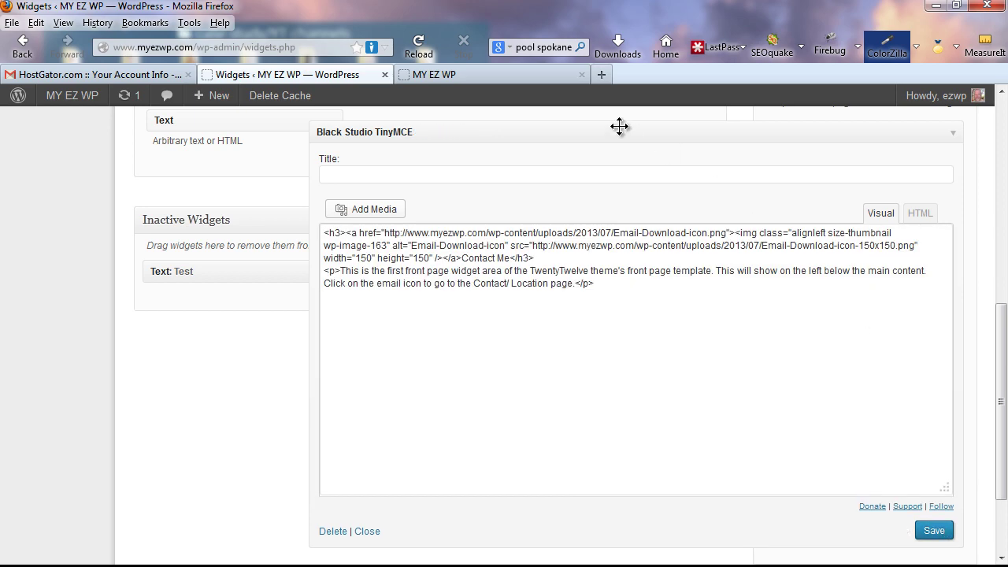
pyautogui.click(496, 75)
pyautogui.rightClick(496, 76)
pyautogui.click(533, 83)
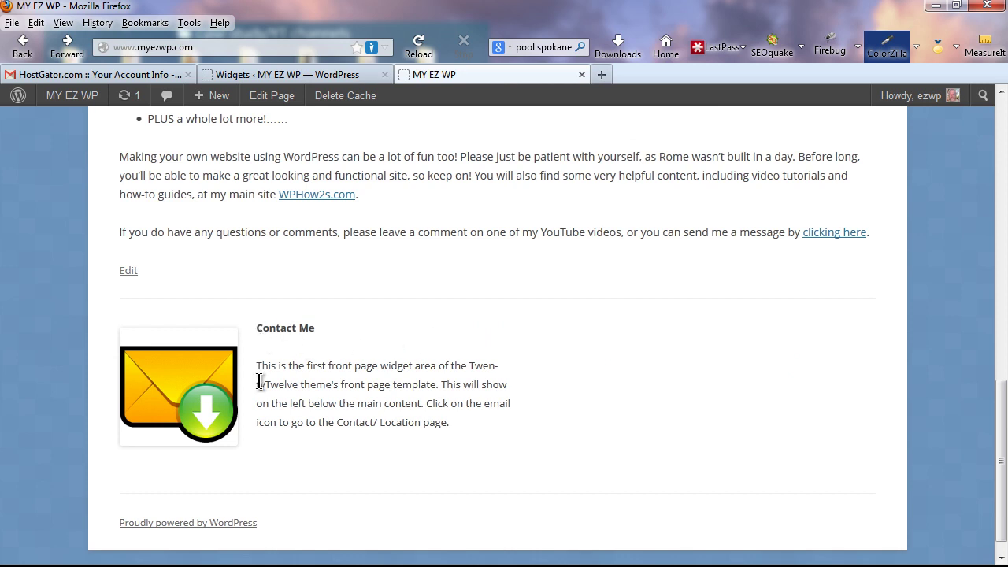
# - Add a line break above the Contact Me heading in the widget
pyautogui.click(291, 76)
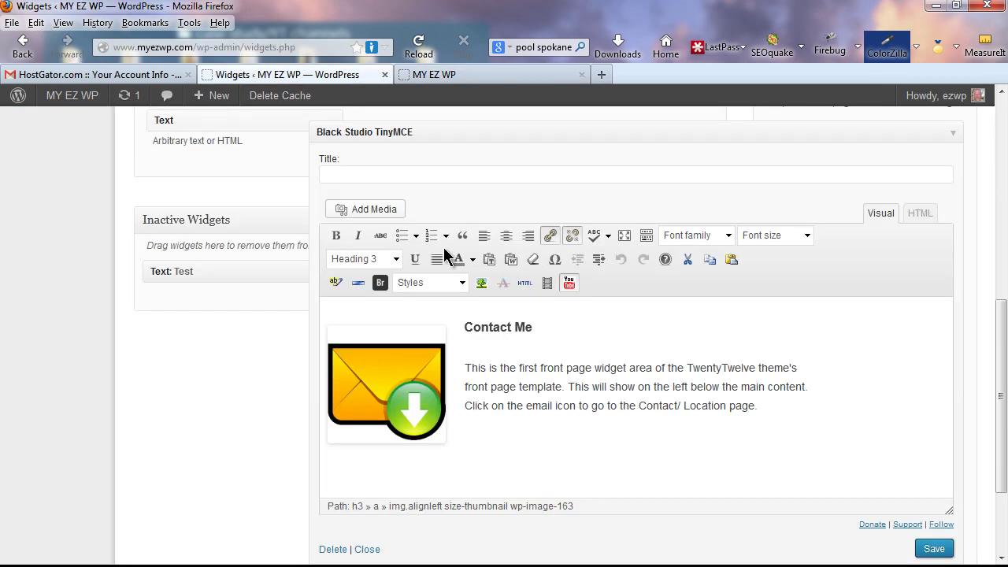
pyautogui.click(466, 323)
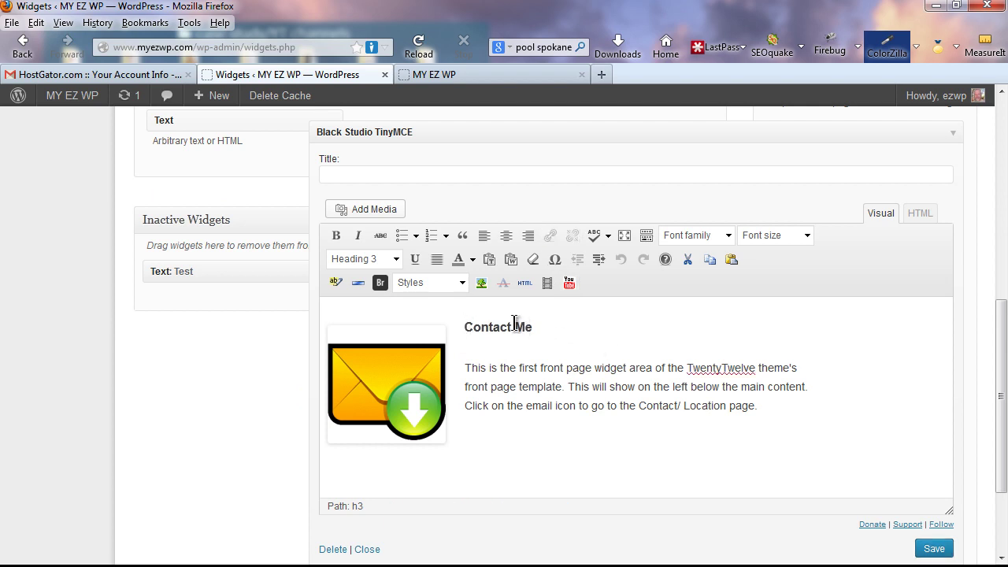
pyautogui.click(380, 285)
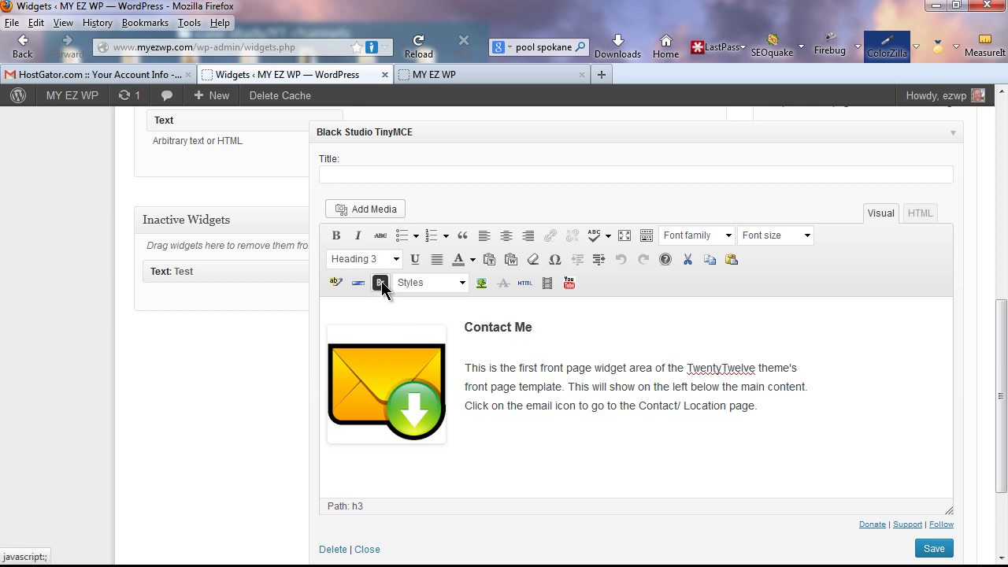
pyautogui.click(380, 285)
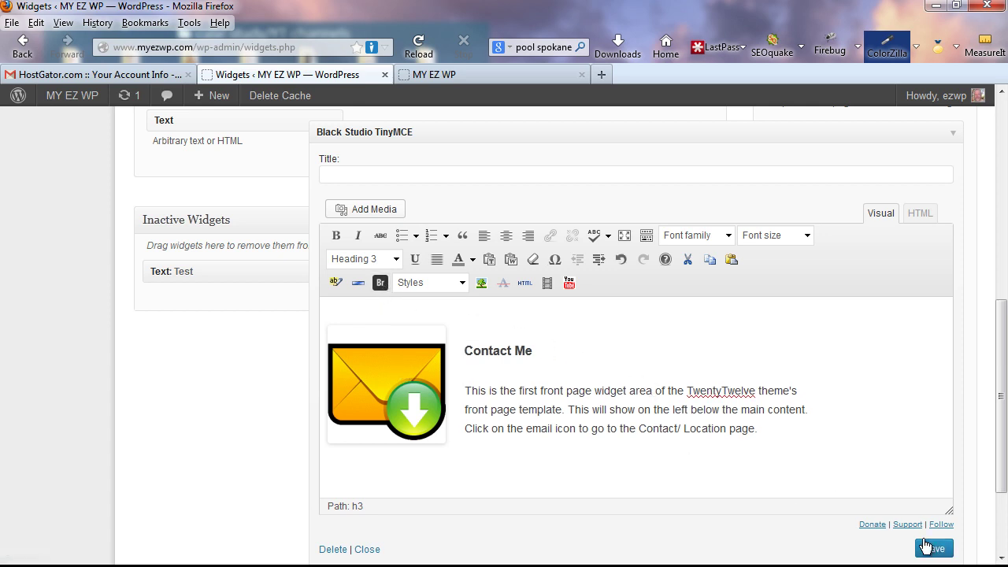
pyautogui.click(487, 74)
pyautogui.rightClick(487, 74)
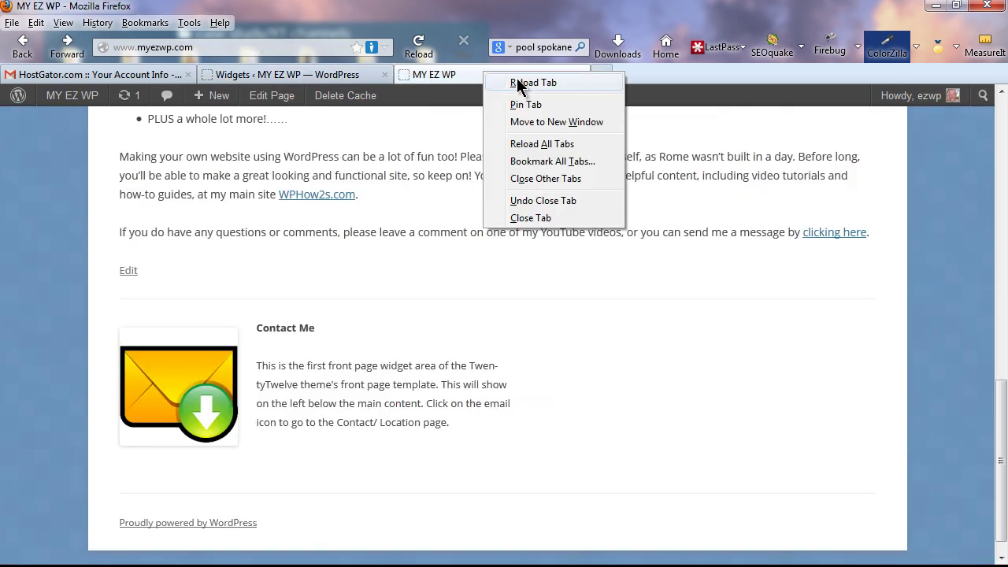
# - Reload the site and test where the envelope image currently links
pyautogui.click(521, 83)
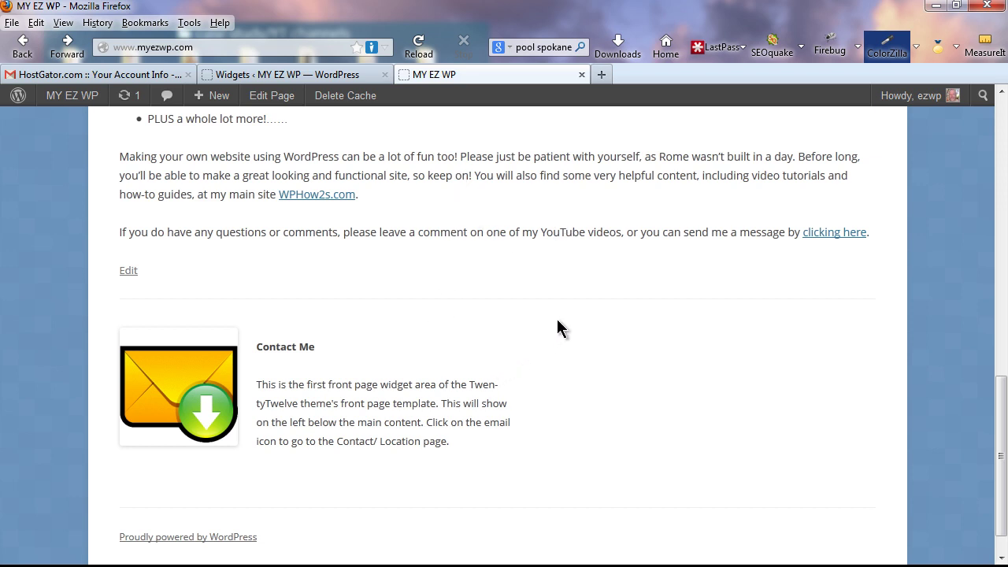
pyautogui.click(170, 381)
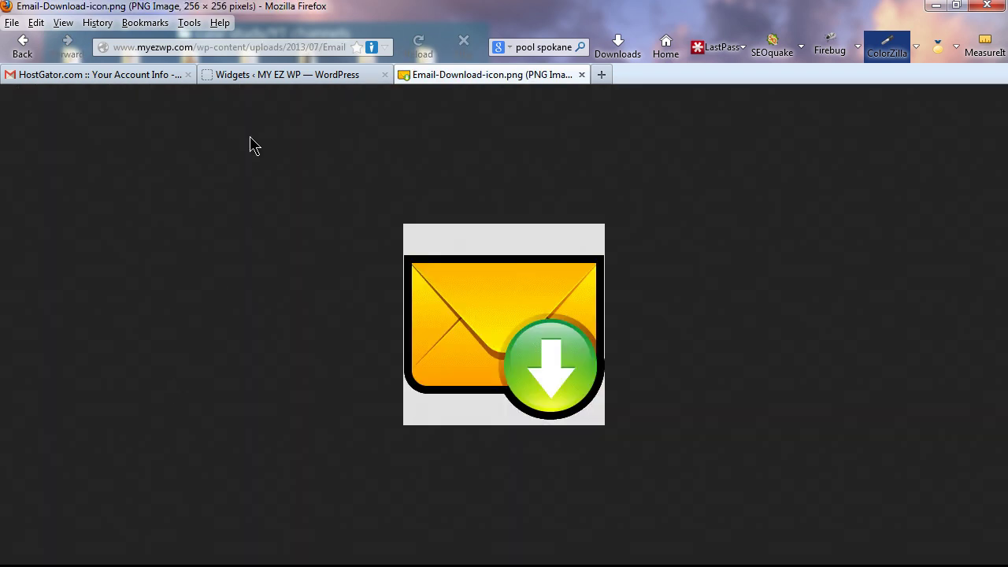
pyautogui.click(23, 45)
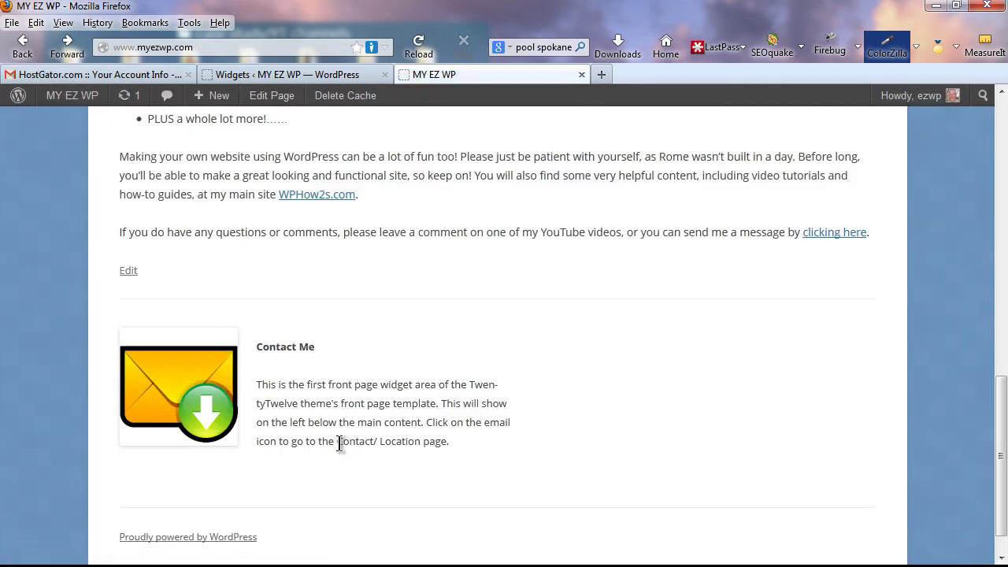
pyautogui.moveTo(337, 441); pyautogui.dragTo(445, 441)
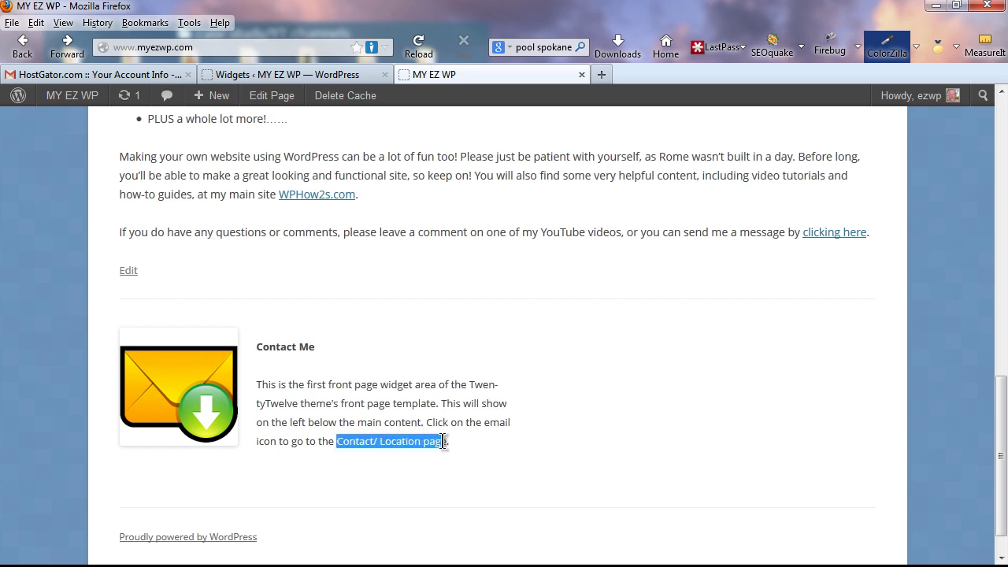
pyautogui.click(697, 371)
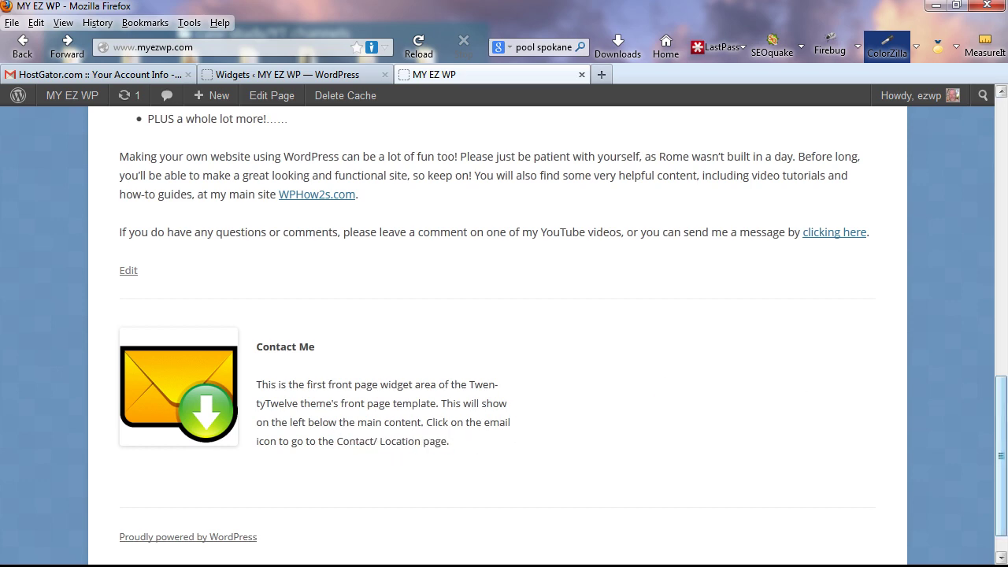
# - Open the Contact/Location page from the menu and copy its web address
pyautogui.moveTo(1000, 445); pyautogui.dragTo(945, 198)
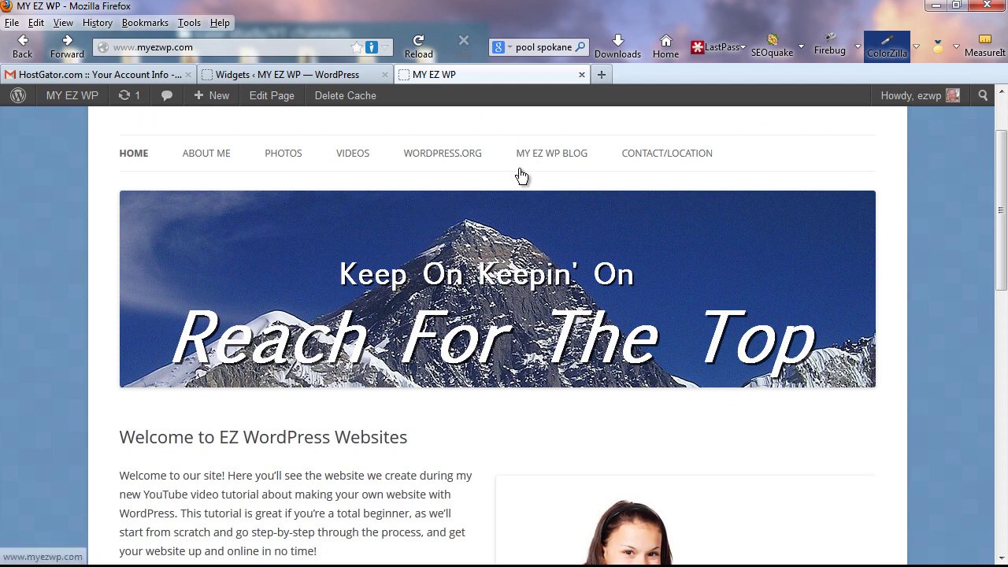
pyautogui.click(662, 162)
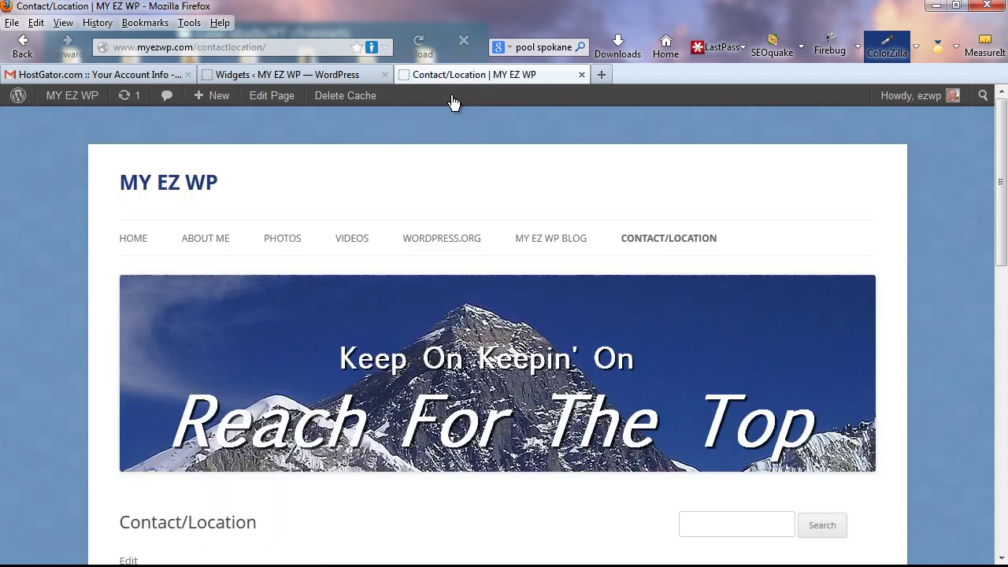
pyautogui.doubleClick(150, 48)
pyautogui.click(151, 47)
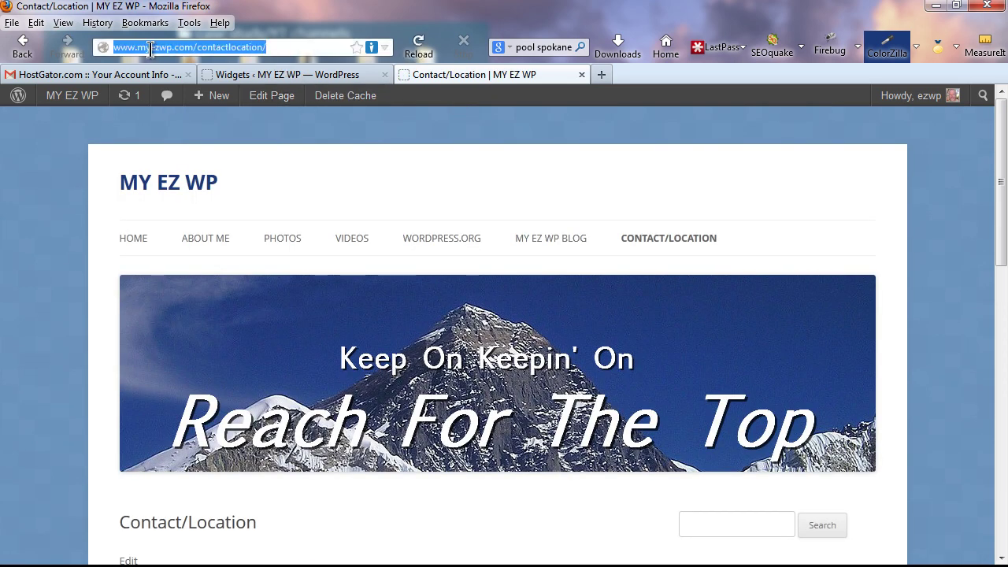
pyautogui.rightClick(151, 48)
pyautogui.click(196, 101)
pyautogui.click(272, 74)
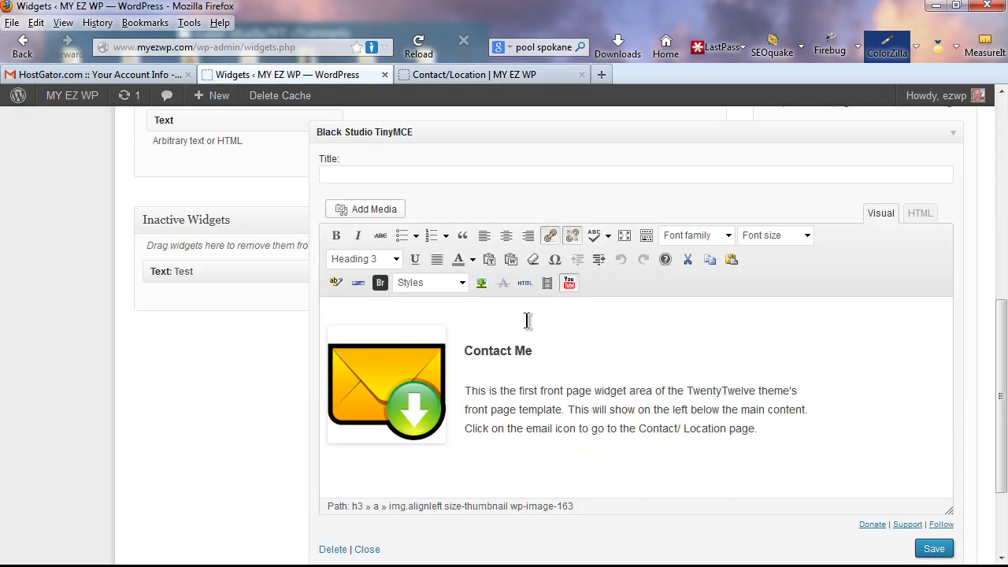
# - Link the envelope image to the copied Contact/Location page address
pyautogui.click(379, 366)
pyautogui.click(346, 344)
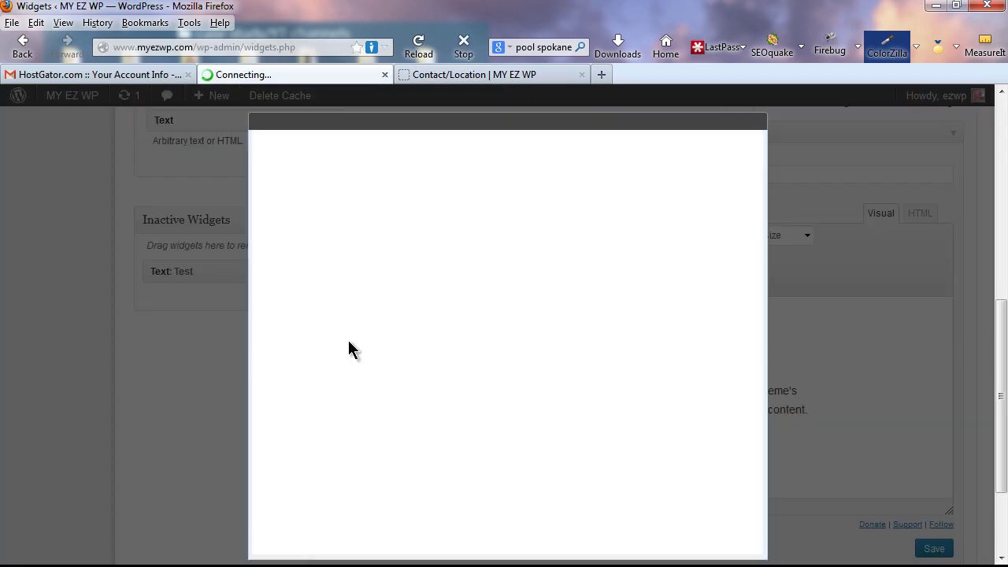
pyautogui.scroll(-2, 709, 292)
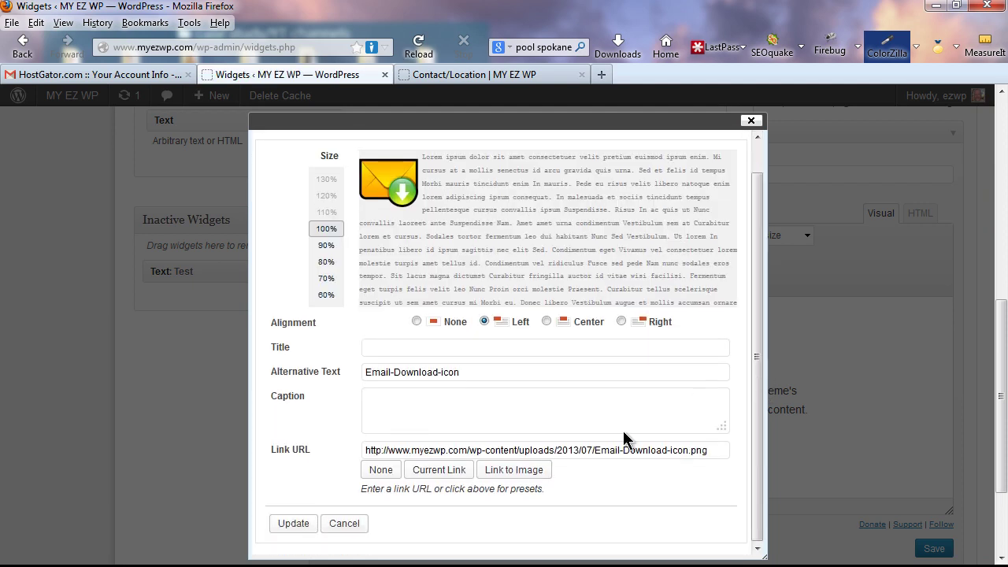
pyautogui.click(458, 450)
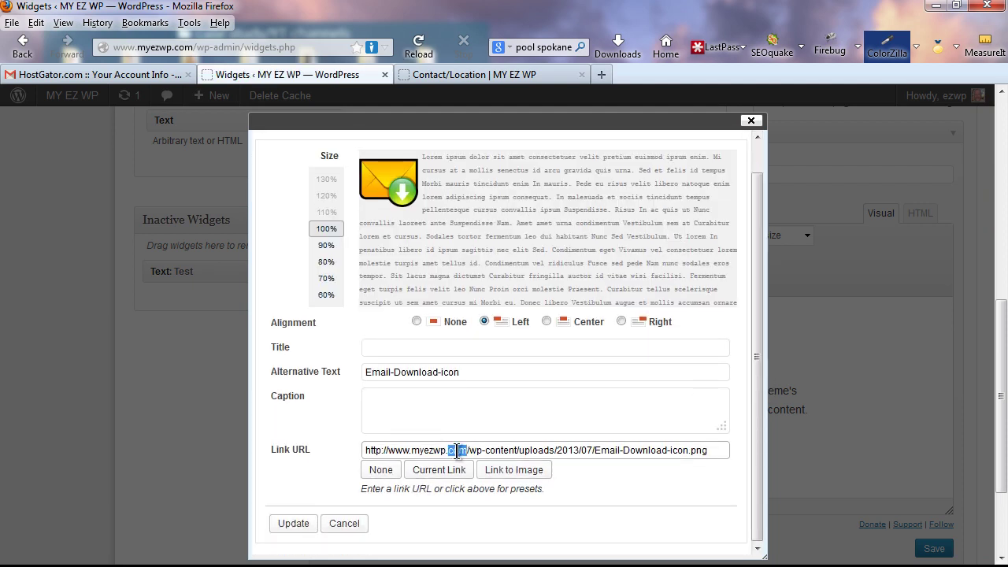
pyautogui.tripleClick(457, 450)
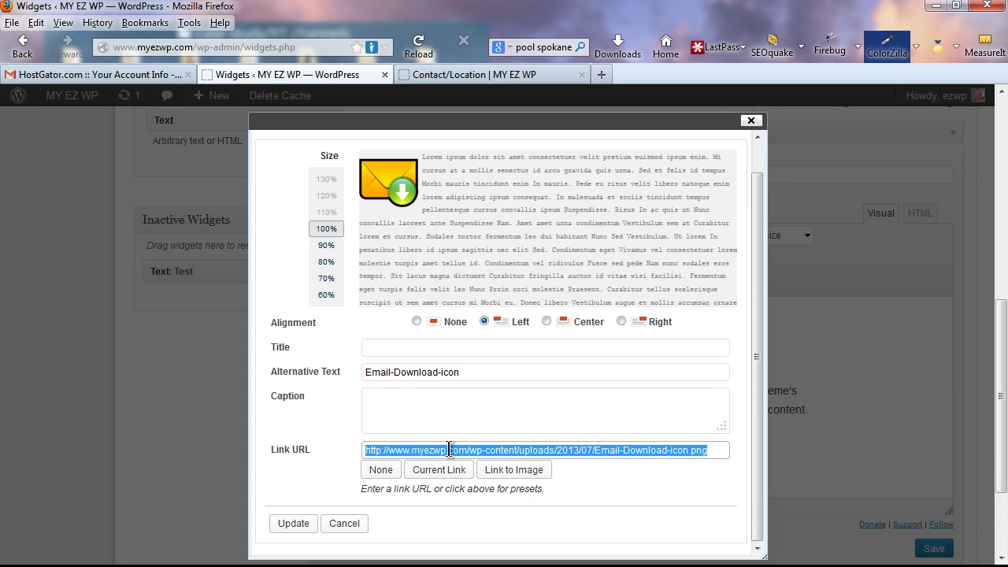
pyautogui.hotkey('ctrl', 'v')
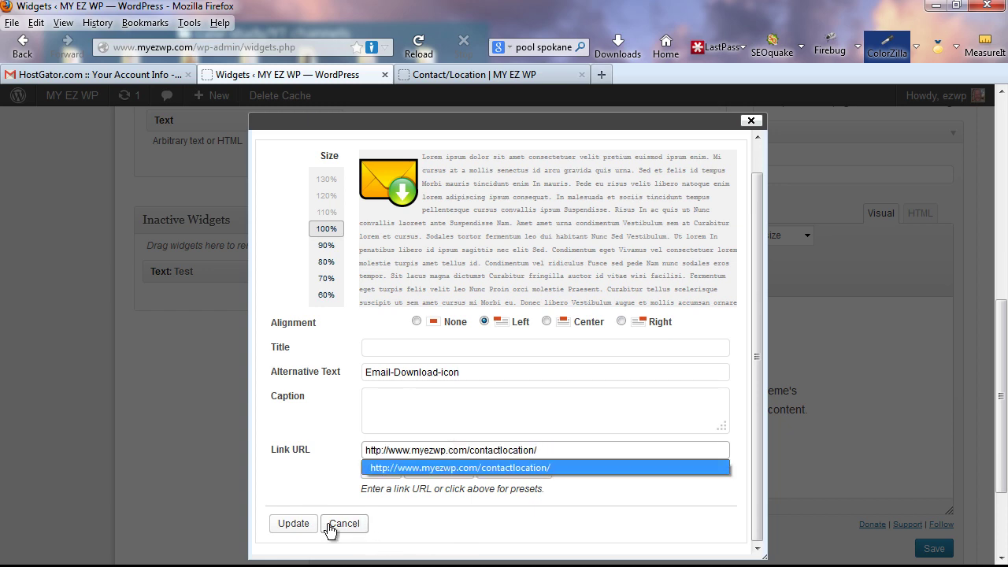
pyautogui.click(293, 524)
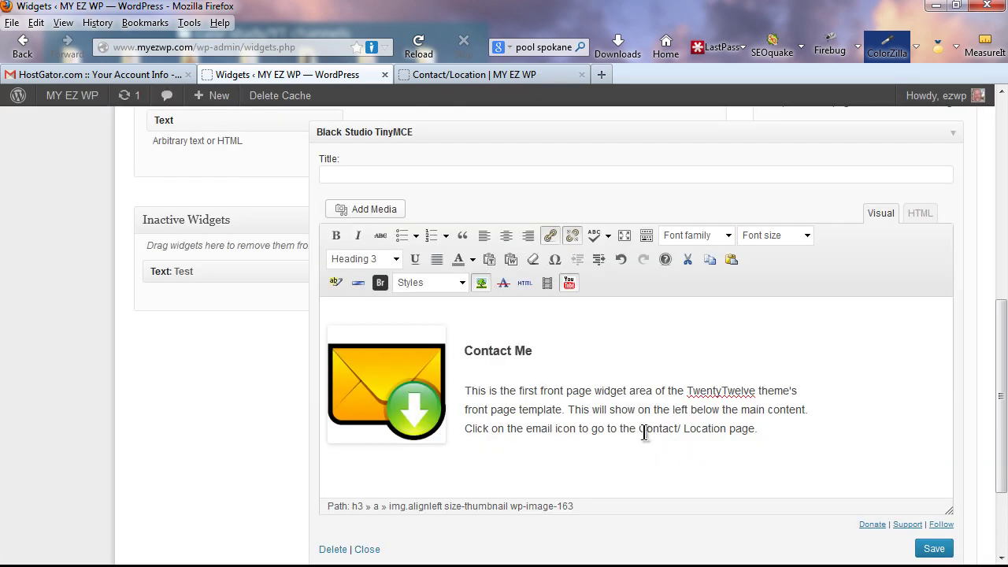
pyautogui.moveTo(640, 428); pyautogui.dragTo(756, 431)
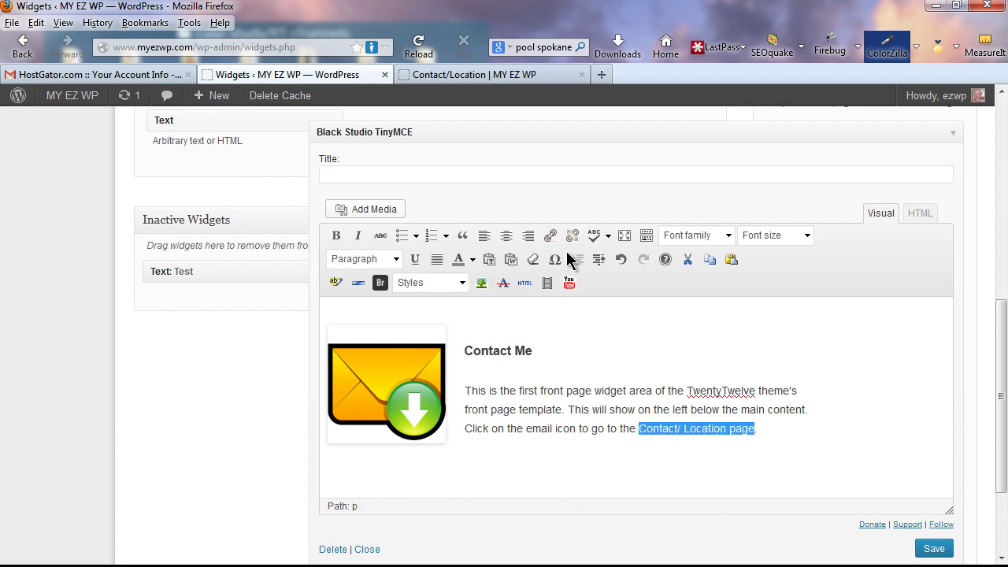
pyautogui.click(550, 235)
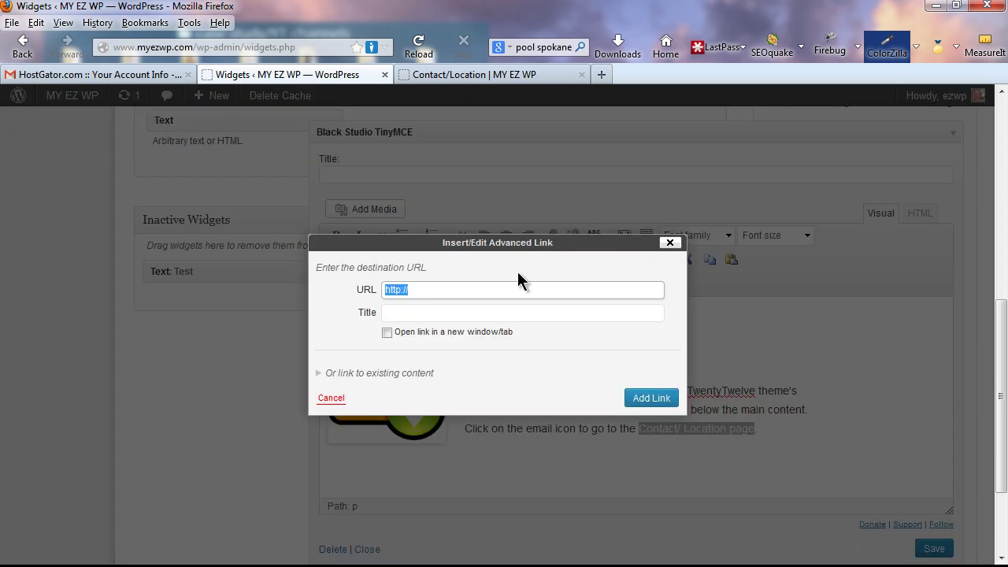
pyautogui.hotkey('ctrl', 'v')
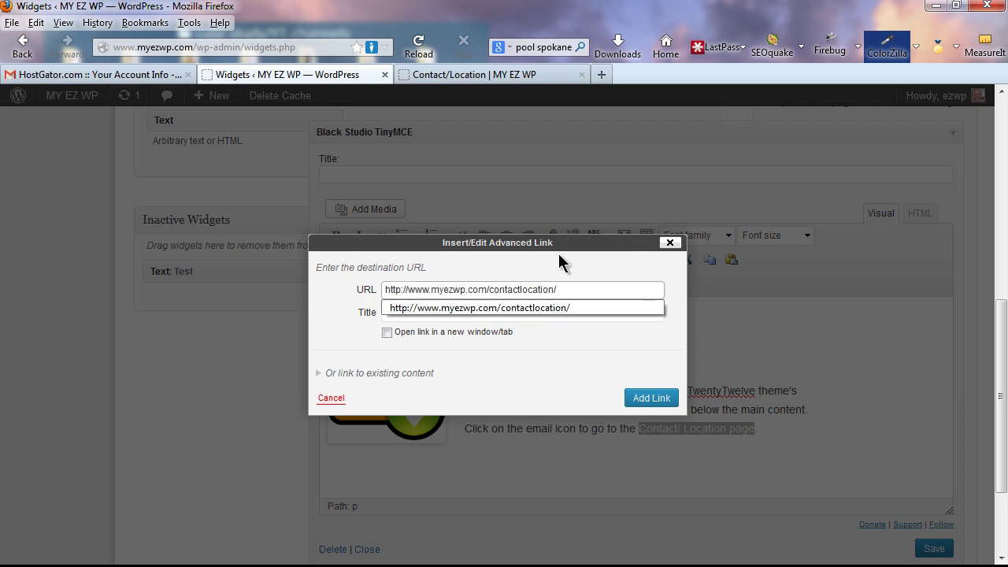
pyautogui.click(595, 354)
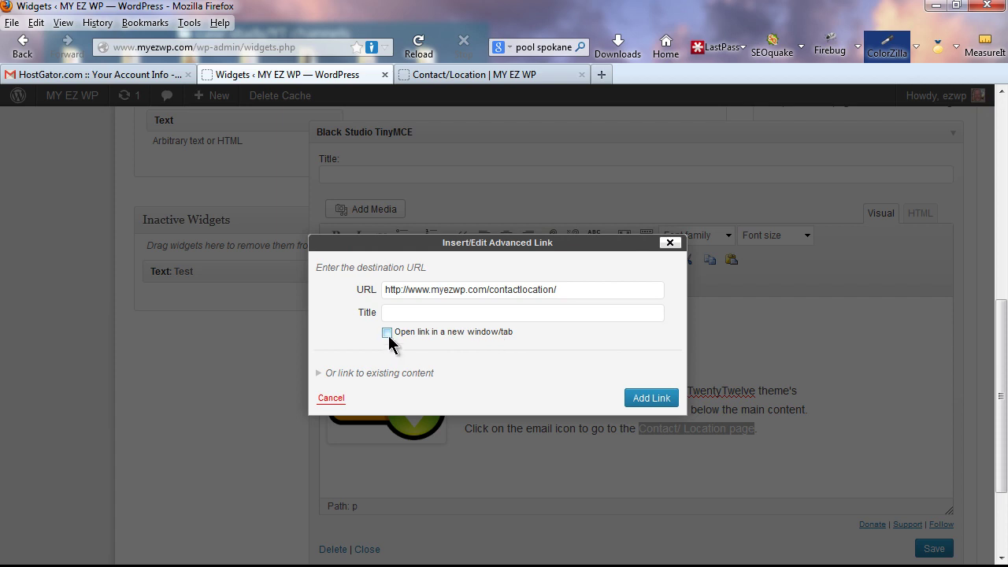
pyautogui.click(653, 403)
pyautogui.press('BackSpace')
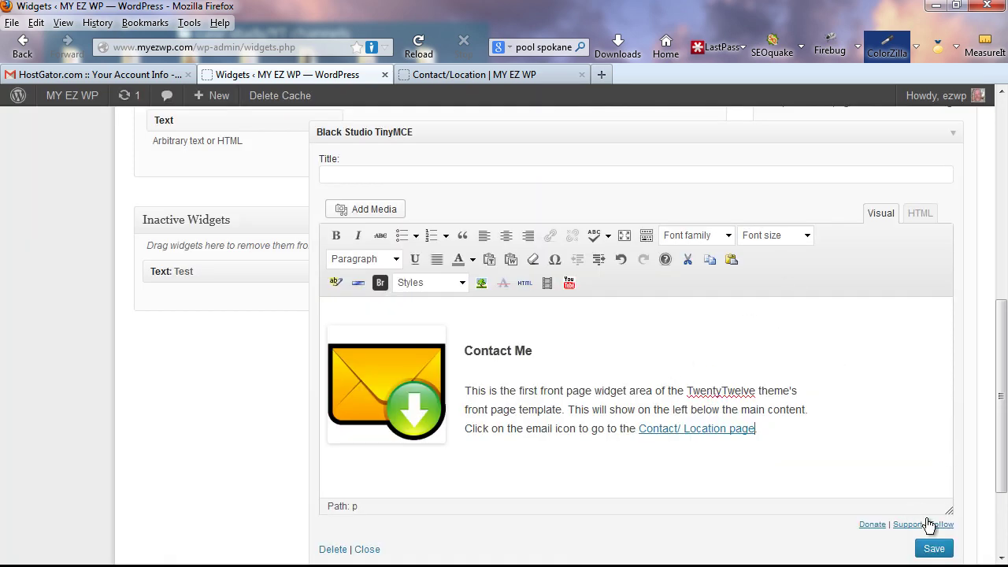
pyautogui.click(934, 551)
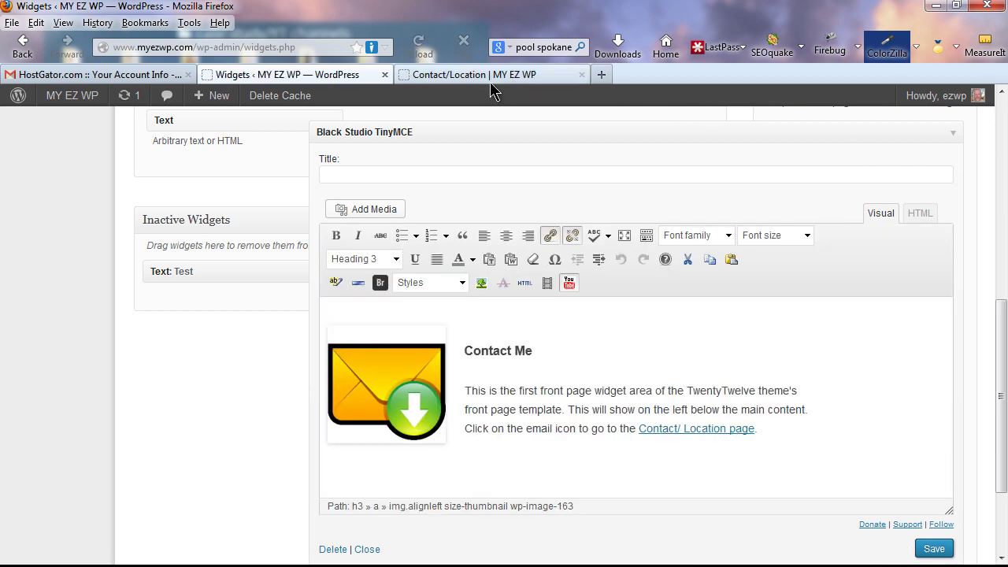
pyautogui.click(477, 74)
pyautogui.rightClick(498, 77)
pyautogui.click(540, 83)
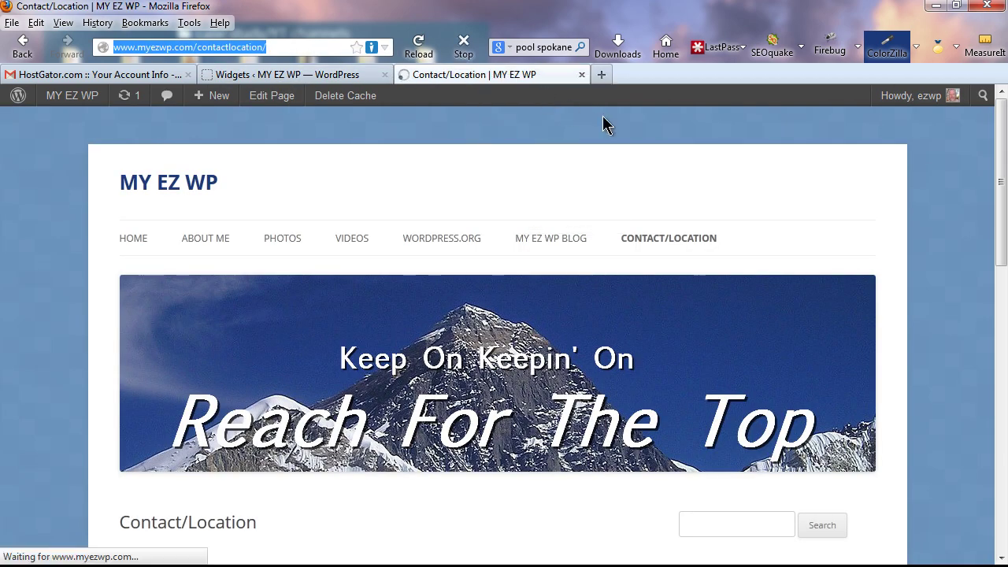
# - From the home page, test that the email icon and 'Contact/ Location page' text both open Contact/Location
pyautogui.click(135, 239)
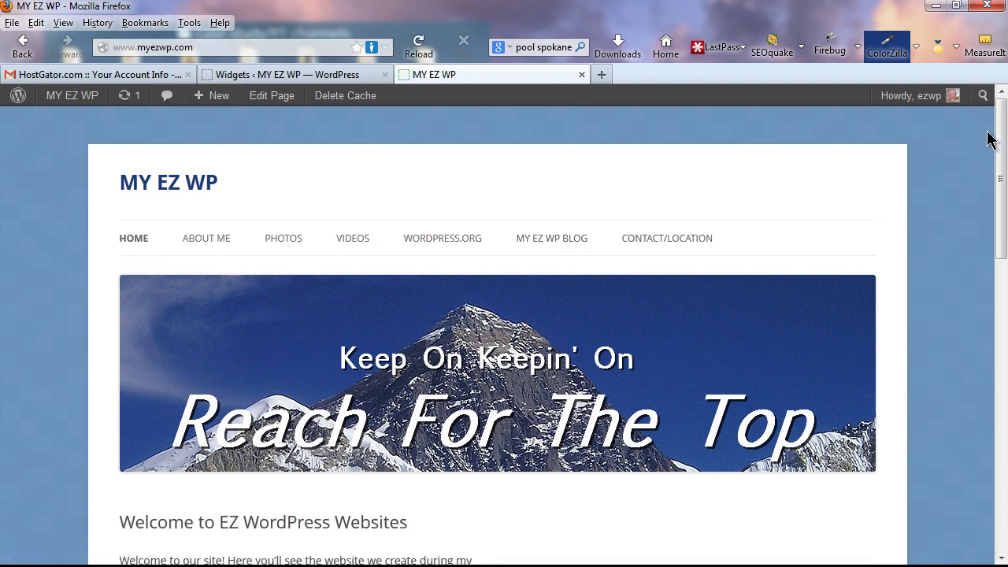
pyautogui.moveTo(998, 136); pyautogui.dragTo(998, 419)
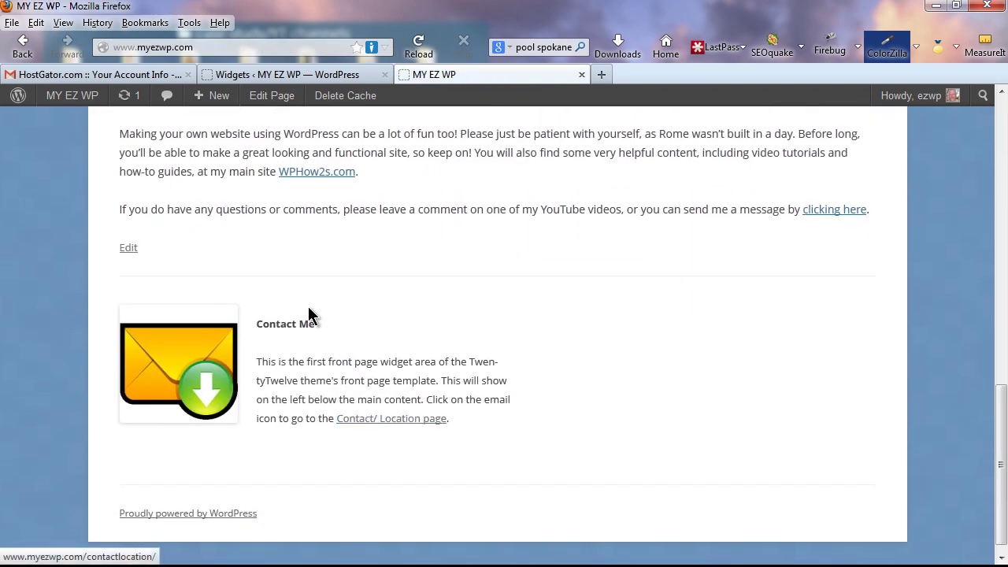
pyautogui.click(136, 348)
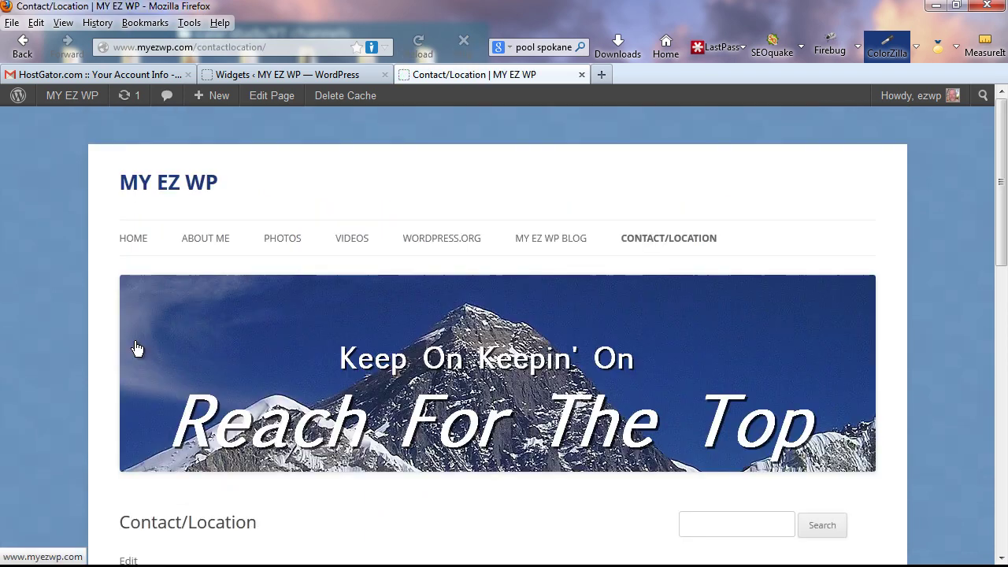
pyautogui.click(22, 45)
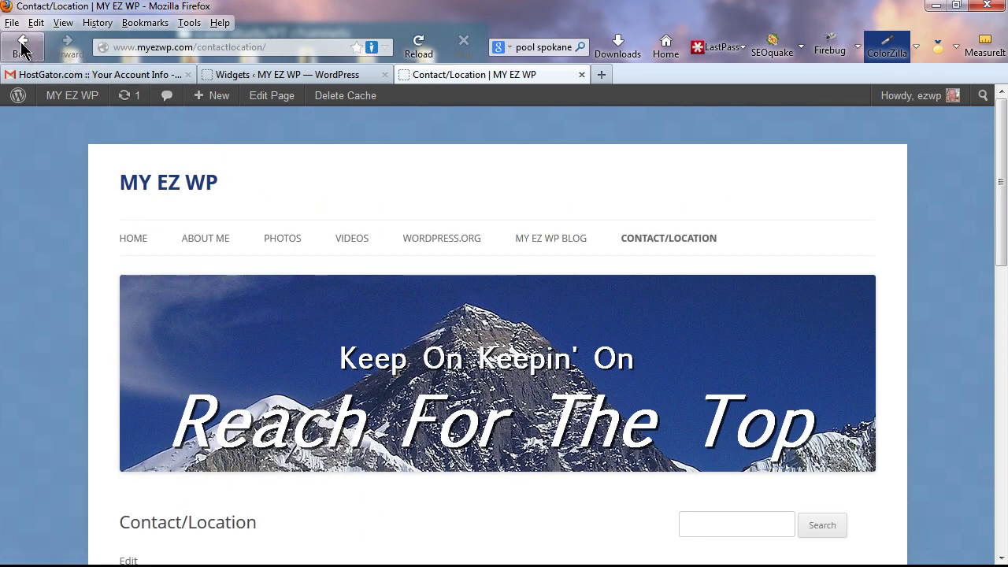
pyautogui.click(393, 420)
pyautogui.click(22, 46)
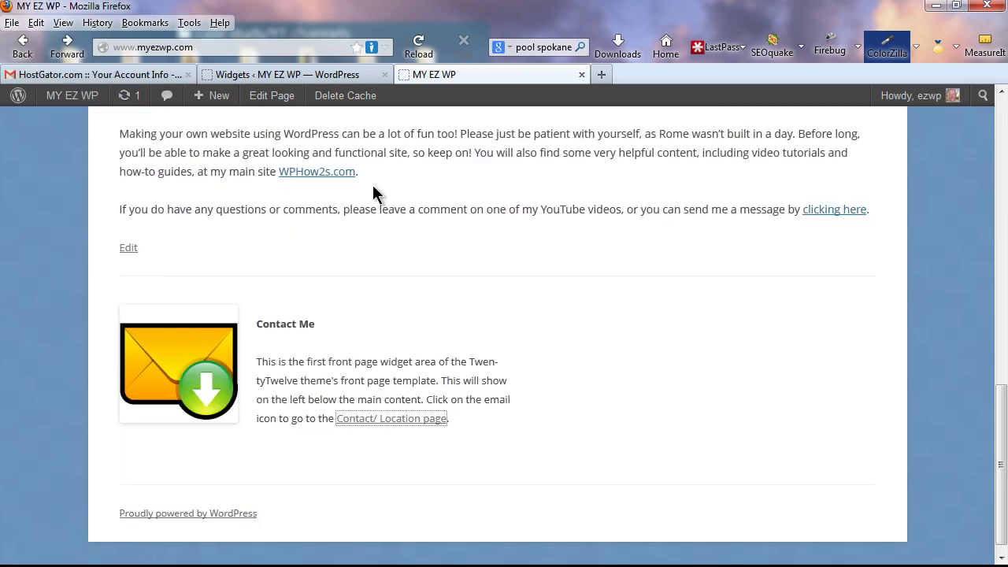
pyautogui.click(274, 79)
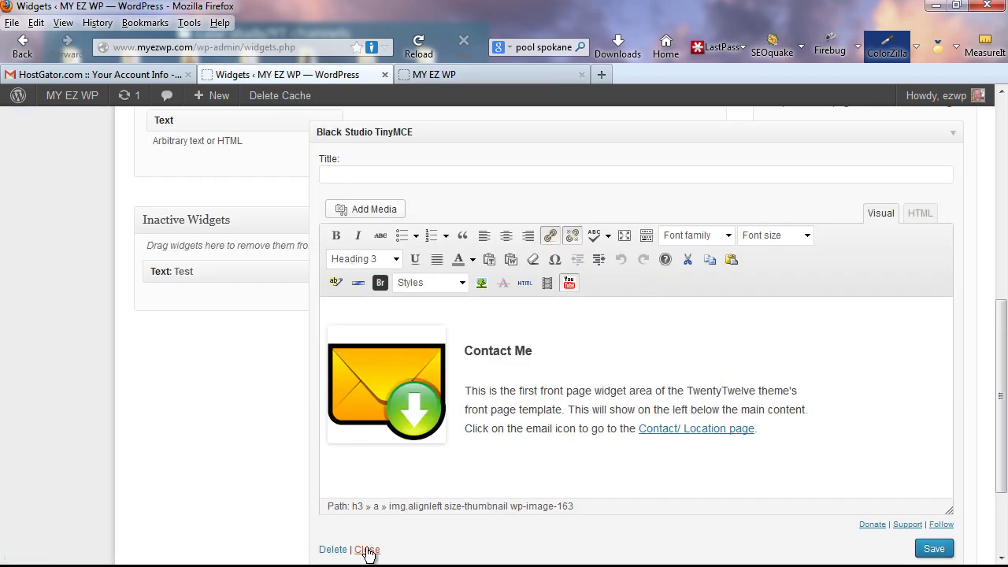
# - Close the Contact Me widget and drag a Black Studio TinyMCE widget into the Second Front Page Widget Area
pyautogui.click(367, 550)
pyautogui.scroll(3, 996, 260)
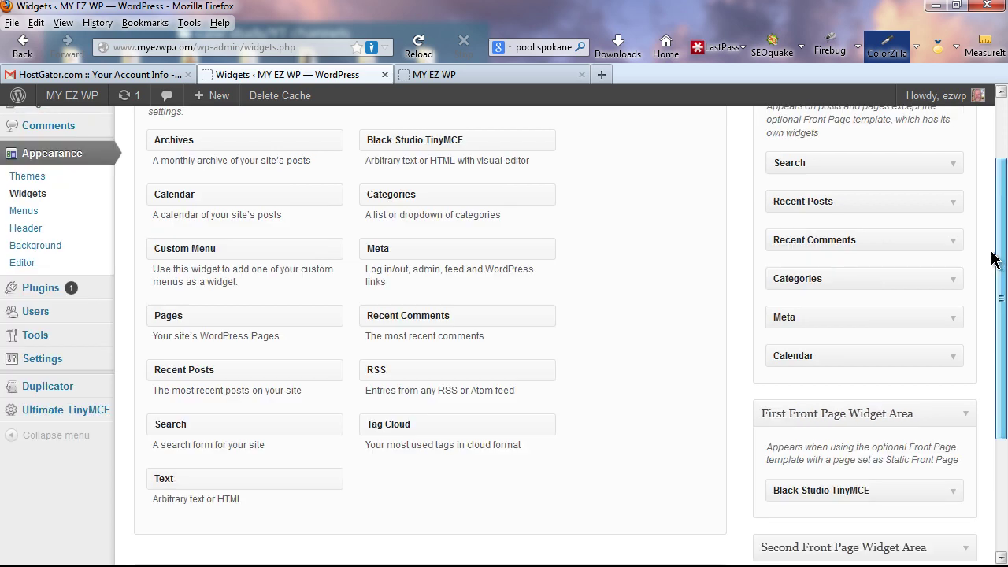
pyautogui.moveTo(410, 138); pyautogui.dragTo(423, 153)
pyautogui.scroll(-3, 982, 326)
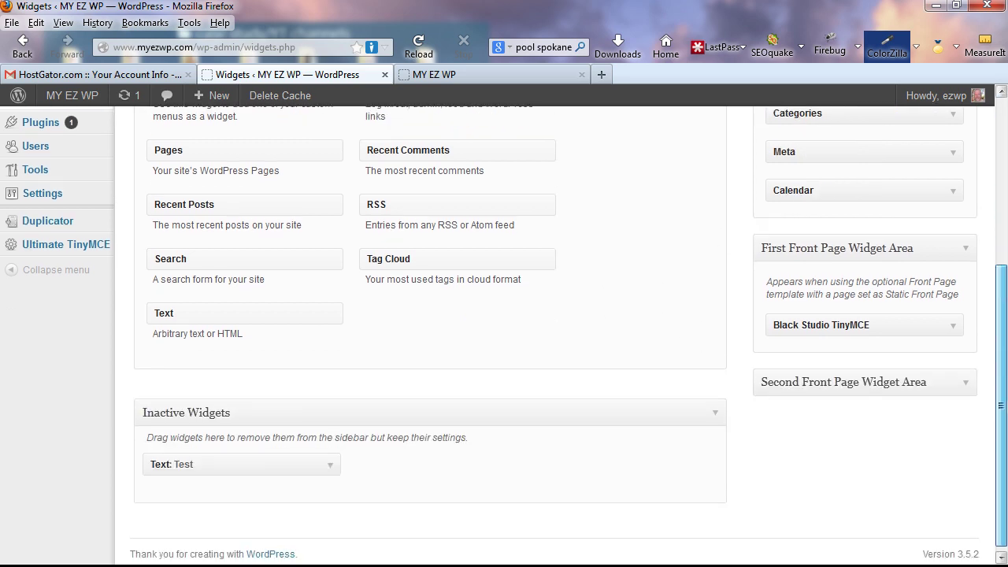
pyautogui.click(969, 386)
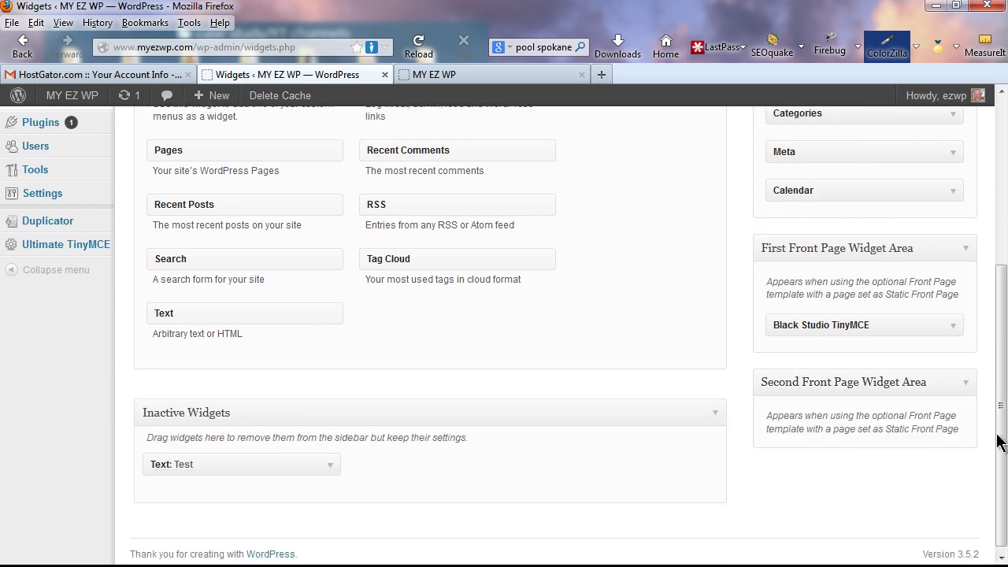
pyautogui.moveTo(1001, 438); pyautogui.dragTo(1004, 317)
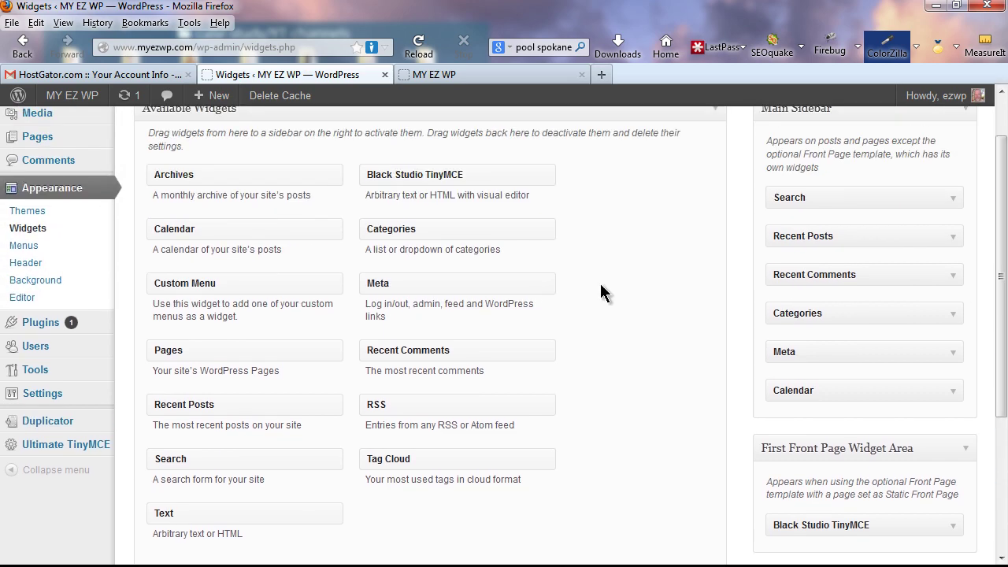
pyautogui.moveTo(426, 174); pyautogui.dragTo(832, 451)
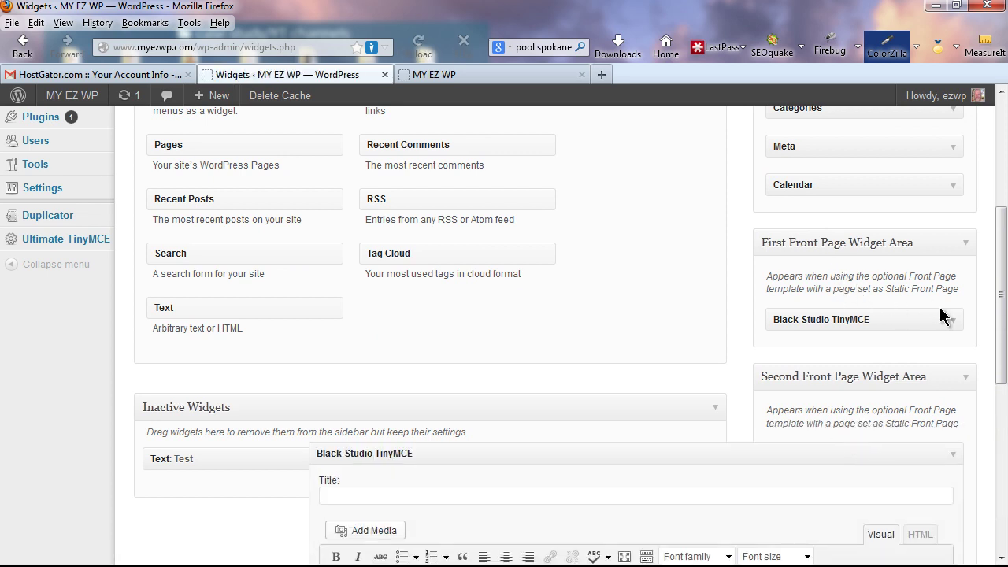
pyautogui.scroll(-7, 940, 315)
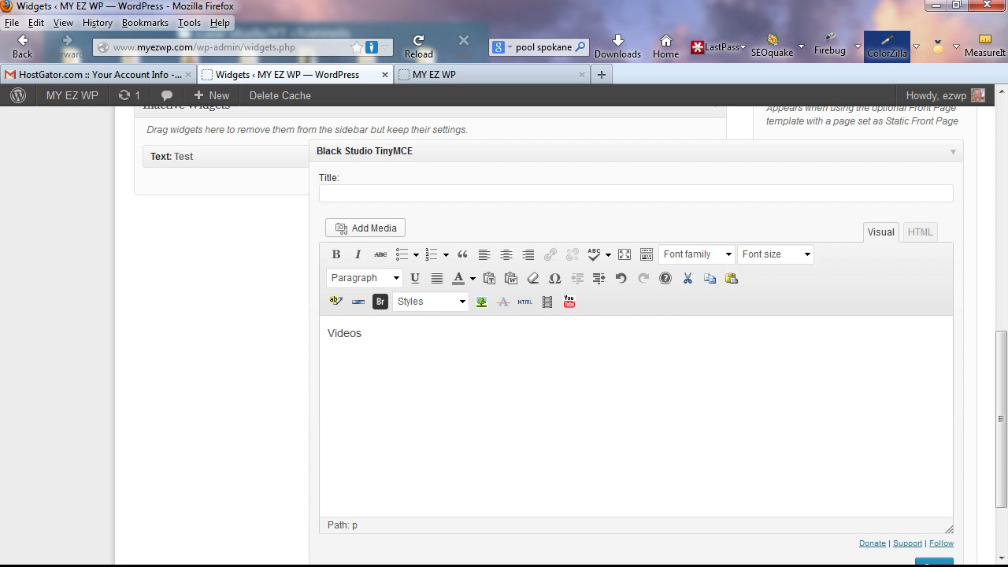
# - Paste the description paragraph under 'Videos', format 'Videos' as Heading 3, and open Add Media
pyautogui.write('This is the second front page widget area. This content was configured without using any HTML code. Click on the icon to the left to go to the Videos page.')
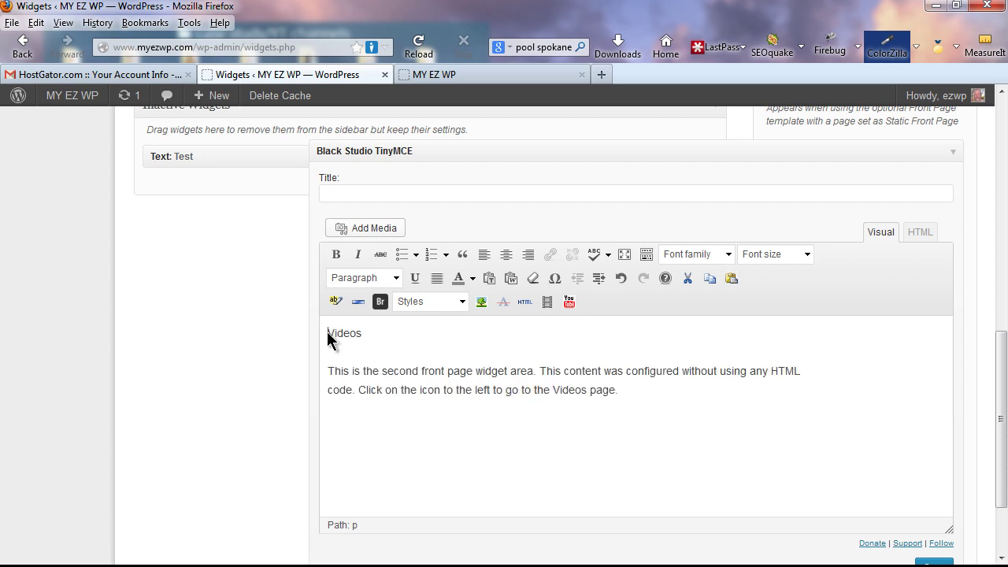
pyautogui.moveTo(327, 337); pyautogui.dragTo(376, 334)
pyautogui.click(395, 278)
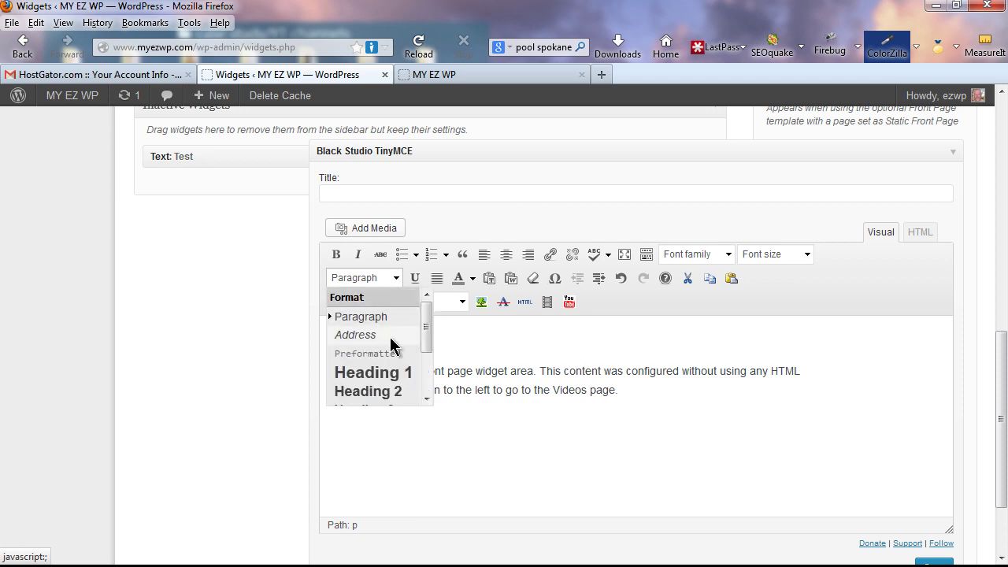
pyautogui.scroll(-2, 392, 344)
pyautogui.click(363, 362)
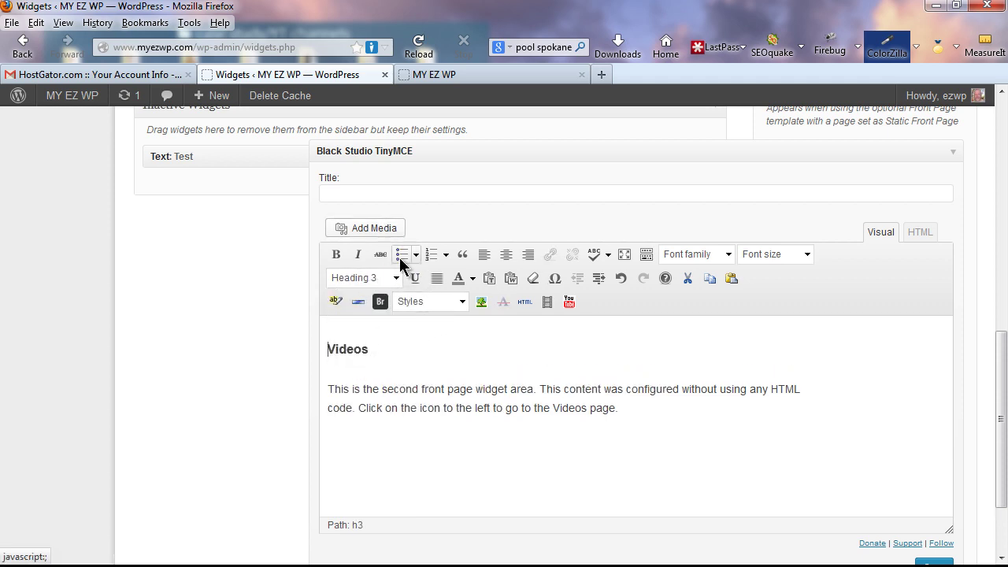
pyautogui.click(377, 228)
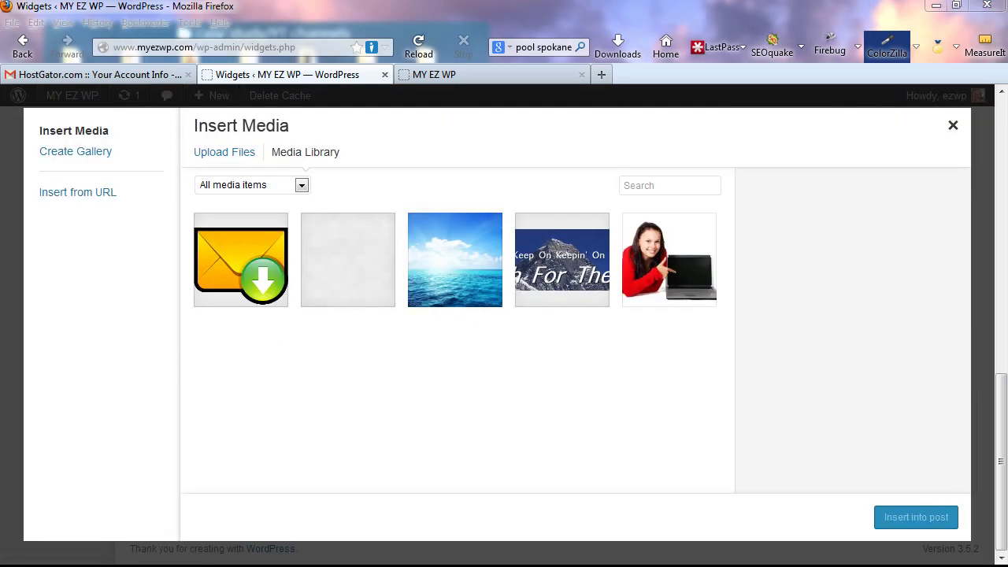
# - Upload Movies-icon and insert it as a left-aligned 150×150 thumbnail linked to its file
pyautogui.moveTo(0, 315); pyautogui.dragTo(409, 311)
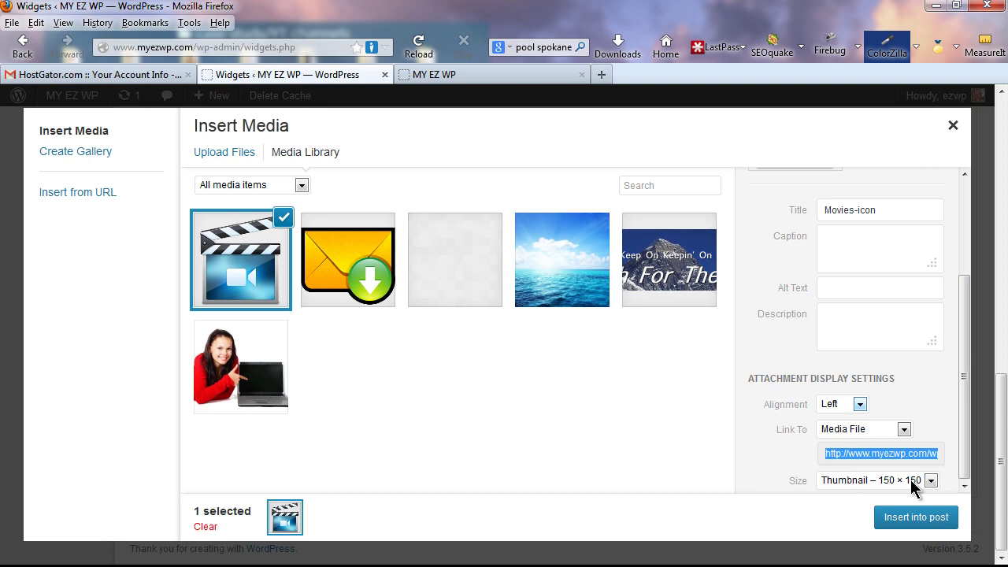
pyautogui.click(914, 518)
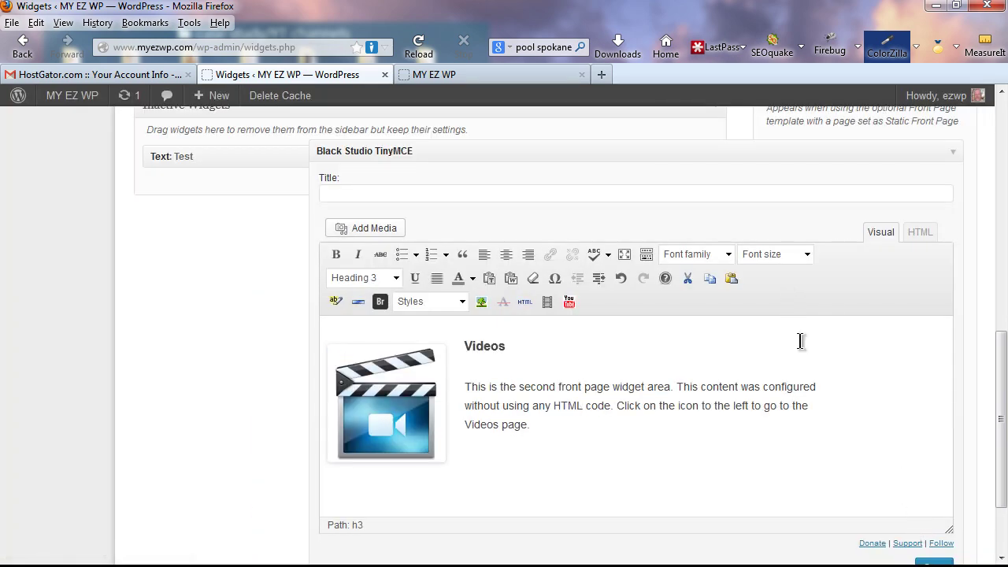
pyautogui.scroll(-2, 800, 341)
# - Save the Videos widget and reload the front page to show it
pyautogui.click(931, 484)
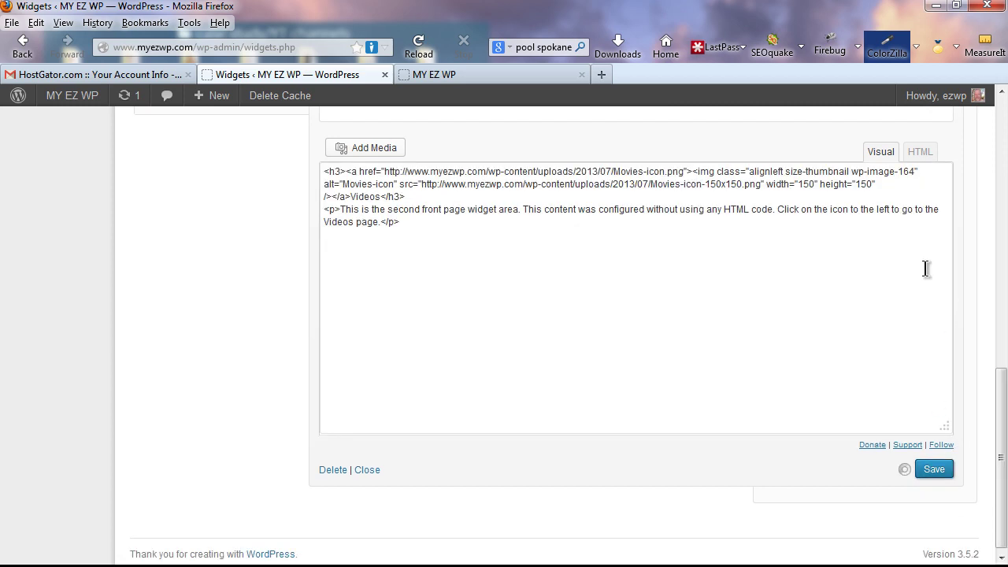
pyautogui.click(445, 75)
pyautogui.rightClick(451, 75)
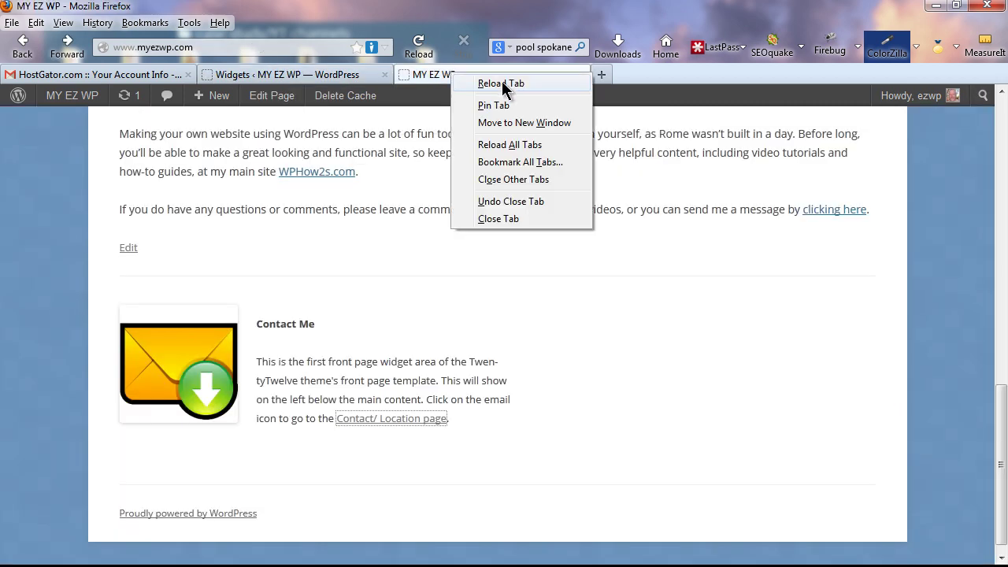
pyautogui.click(501, 83)
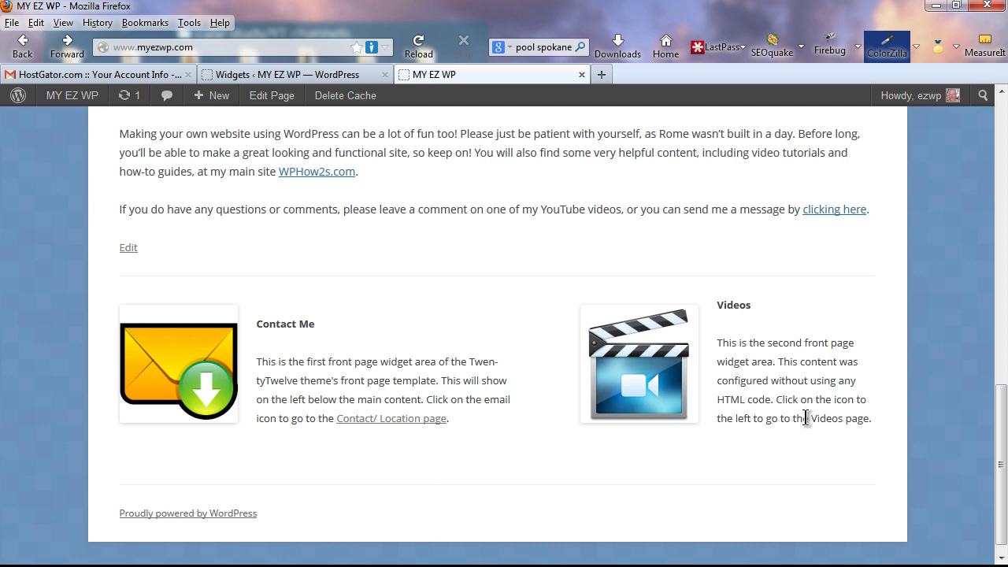
# - Open the Videos page from the site and copy its web address
pyautogui.moveTo(814, 418); pyautogui.dragTo(867, 418)
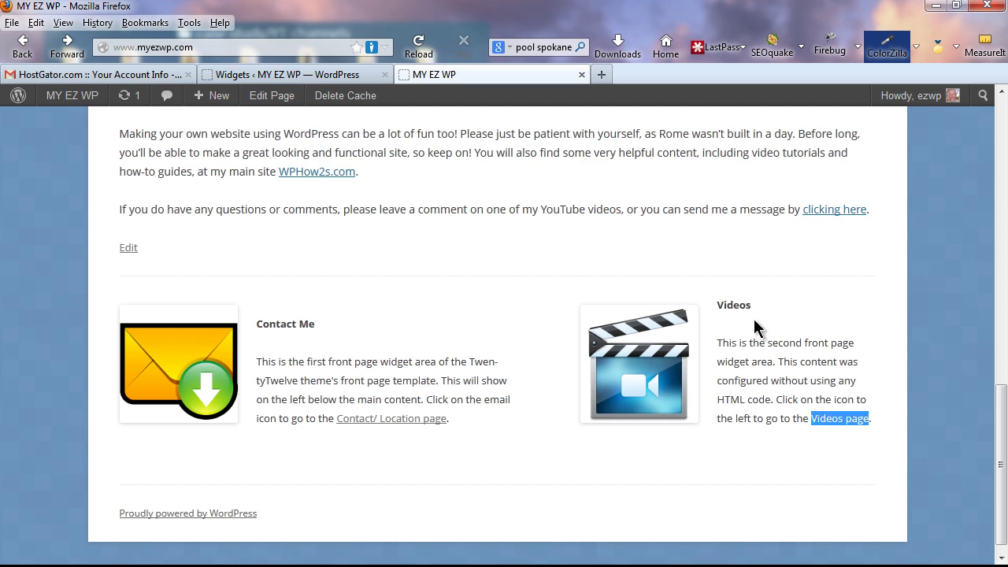
pyautogui.moveTo(999, 450); pyautogui.dragTo(943, 148)
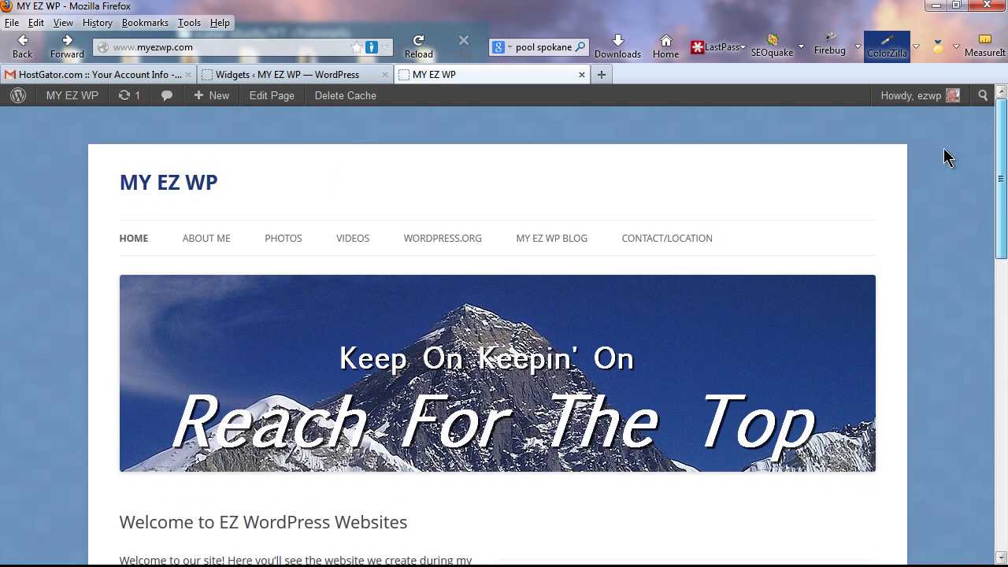
pyautogui.click(365, 243)
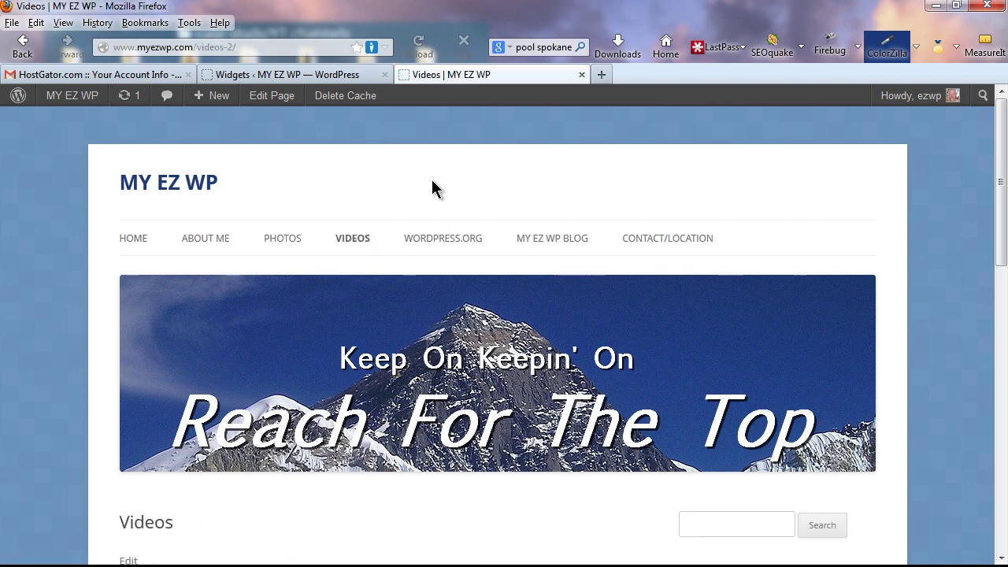
pyautogui.click(171, 45)
pyautogui.hotkey('ctrl', 'c')
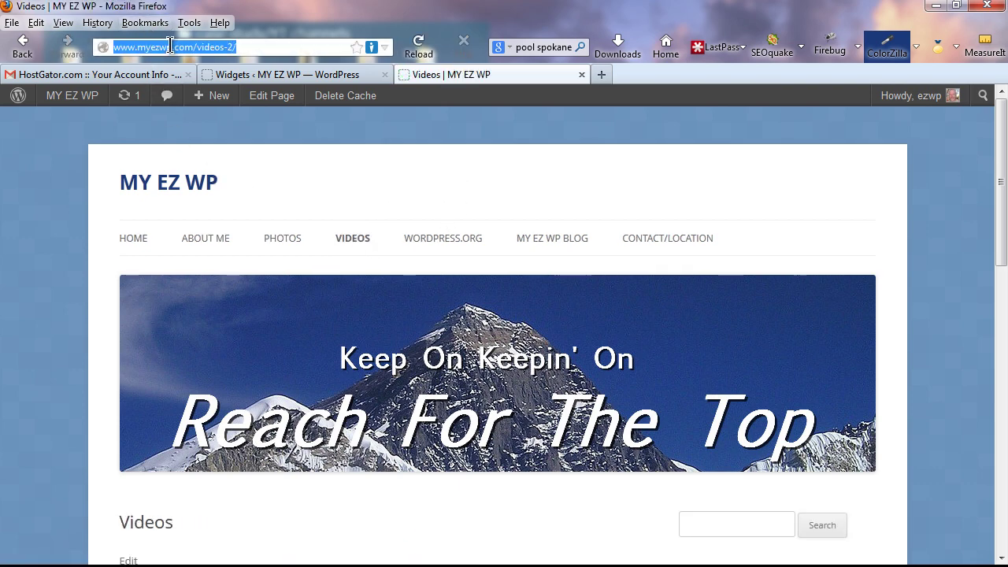
pyautogui.rightClick(170, 46)
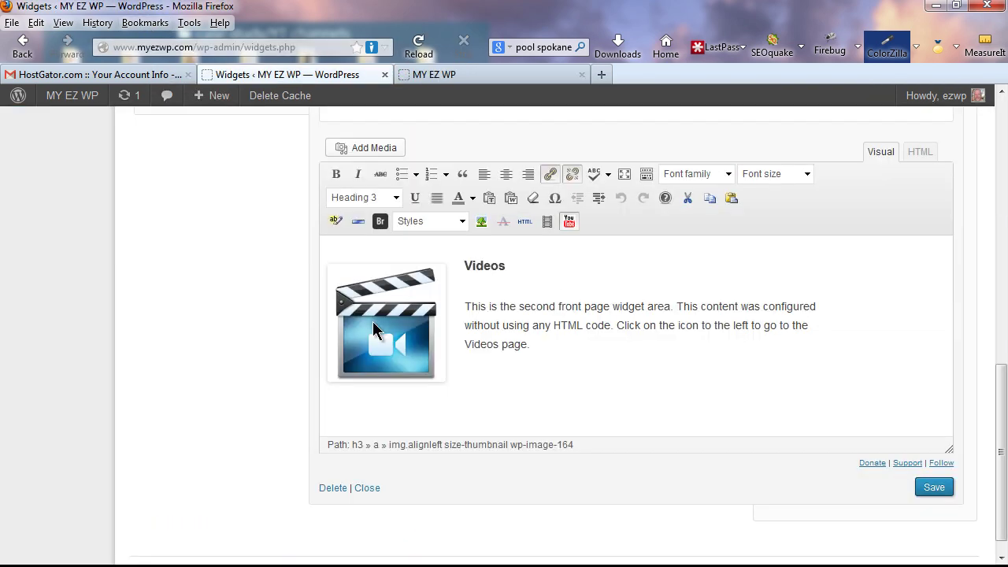
pyautogui.click(378, 326)
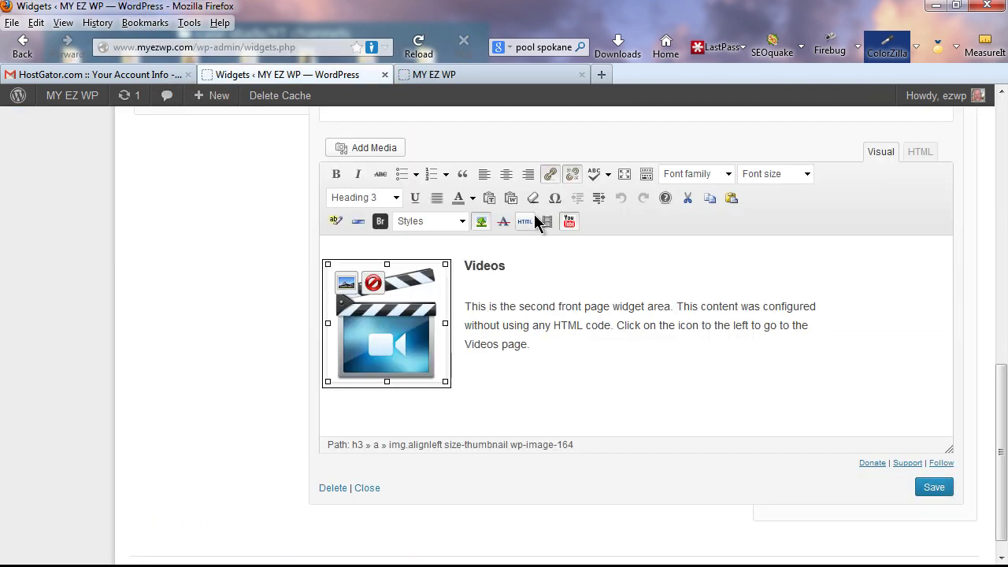
pyautogui.click(346, 283)
pyautogui.click(750, 122)
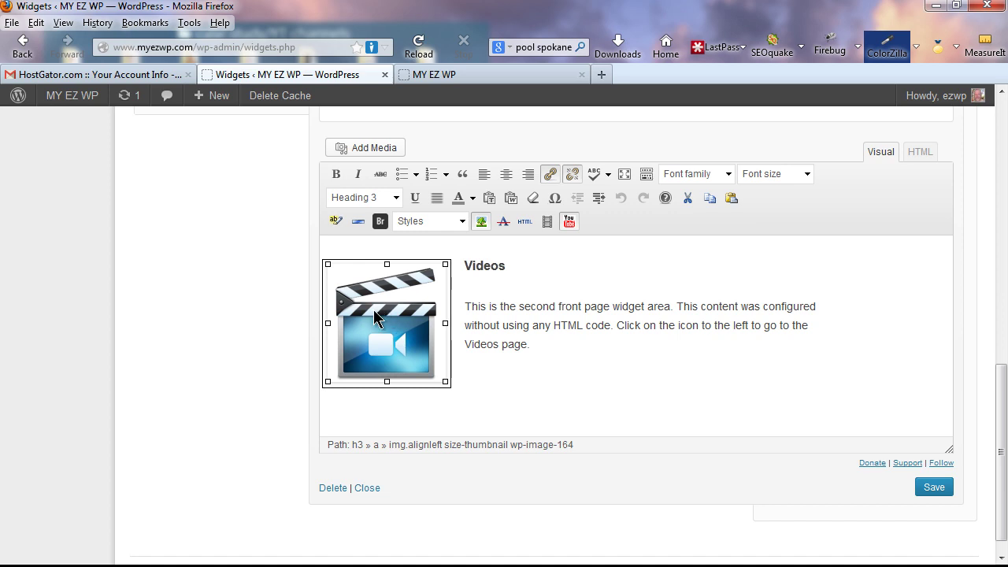
pyautogui.click(549, 176)
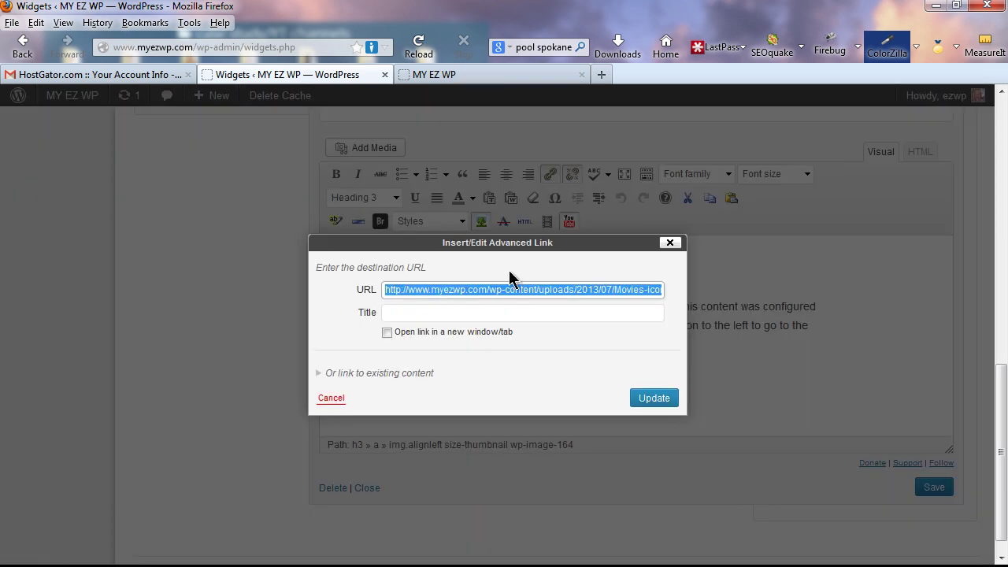
pyautogui.rightClick(474, 289)
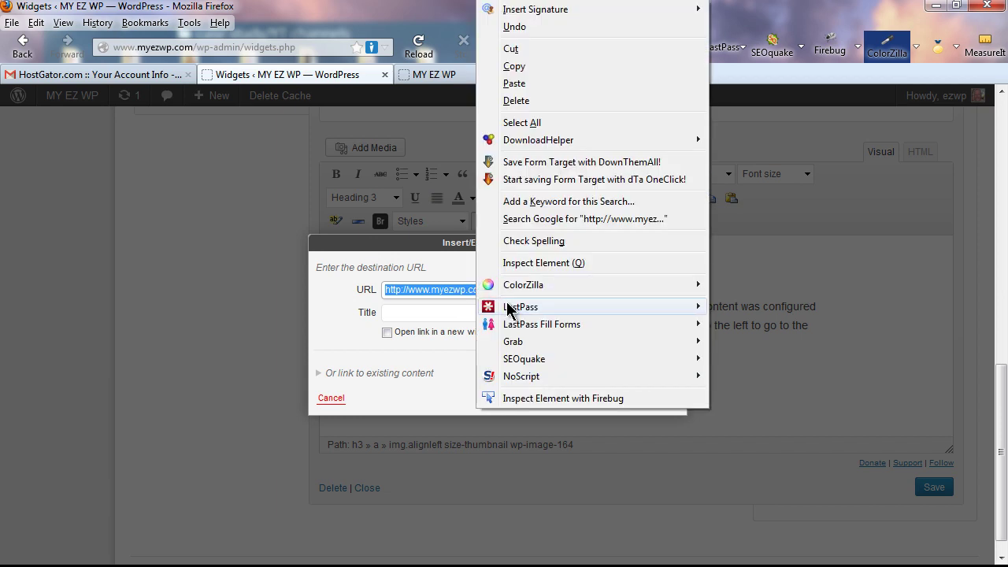
pyautogui.click(481, 84)
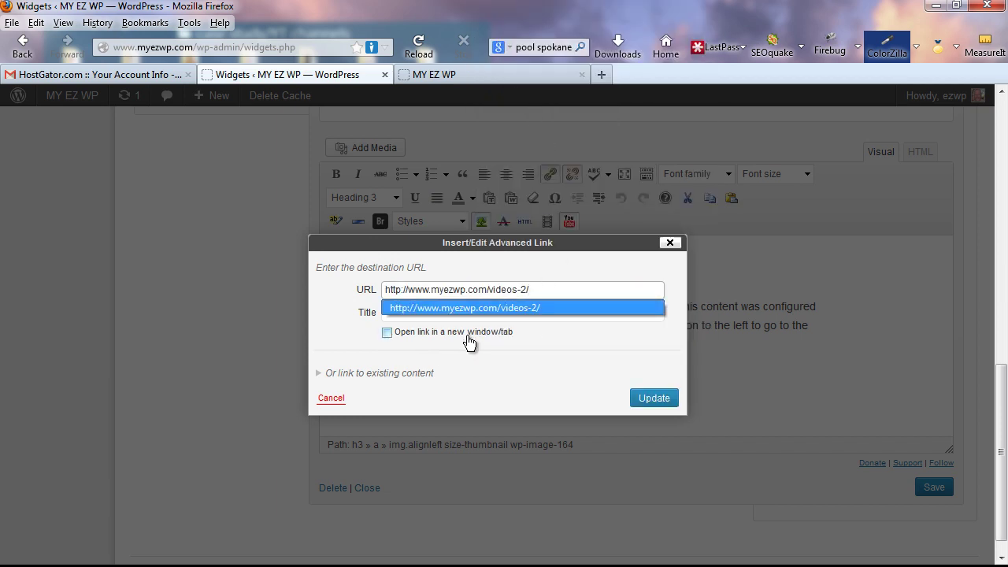
pyautogui.click(654, 399)
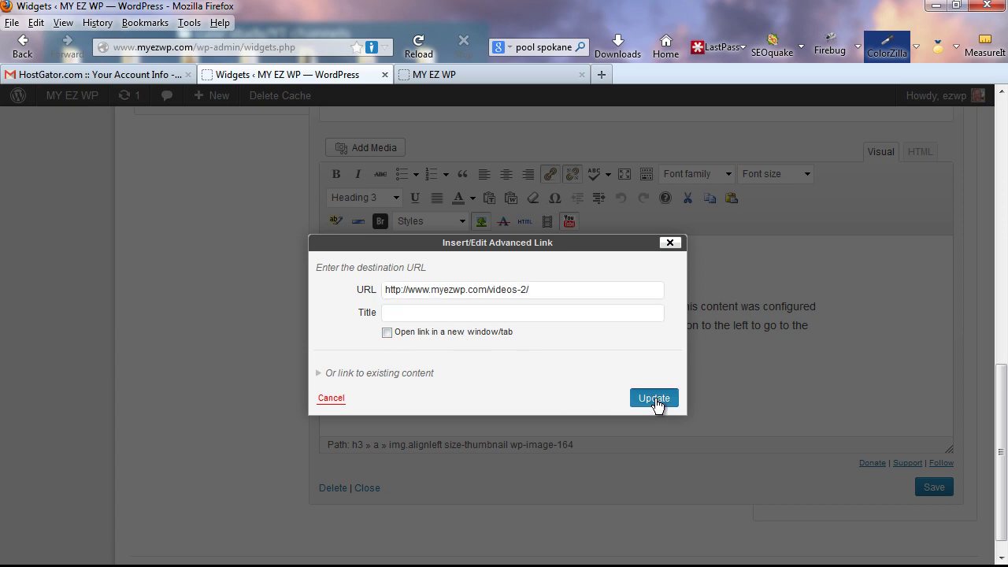
# - Link the words 'Videos page' to the same Videos address and save the widget
pyautogui.moveTo(465, 344); pyautogui.dragTo(526, 344)
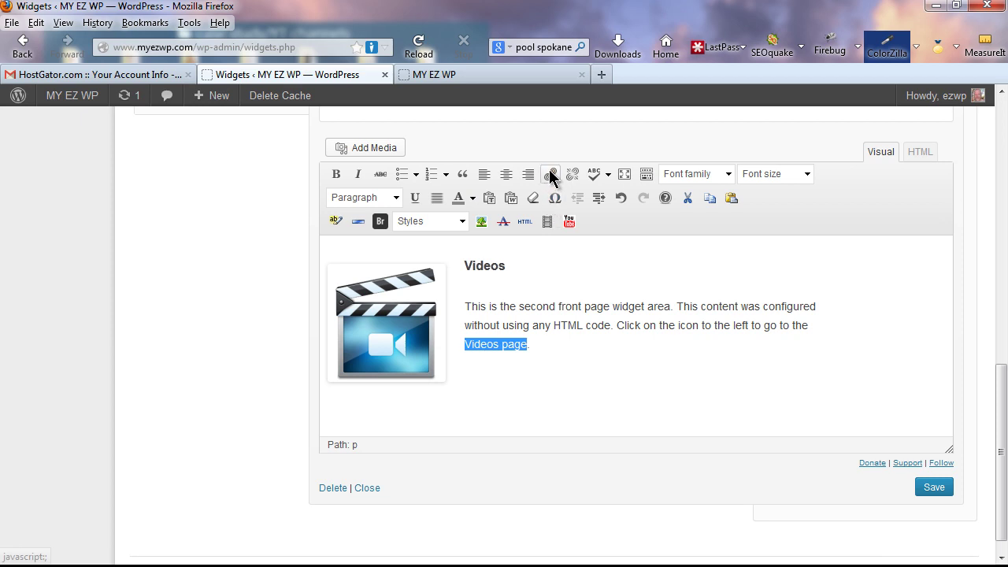
pyautogui.click(549, 174)
pyautogui.rightClick(404, 289)
pyautogui.click(429, 83)
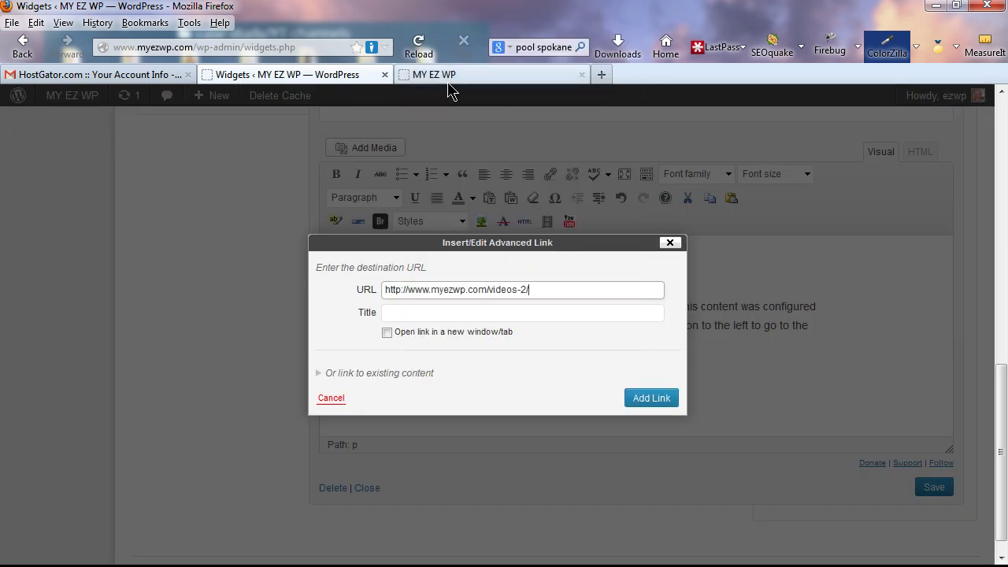
pyautogui.click(652, 402)
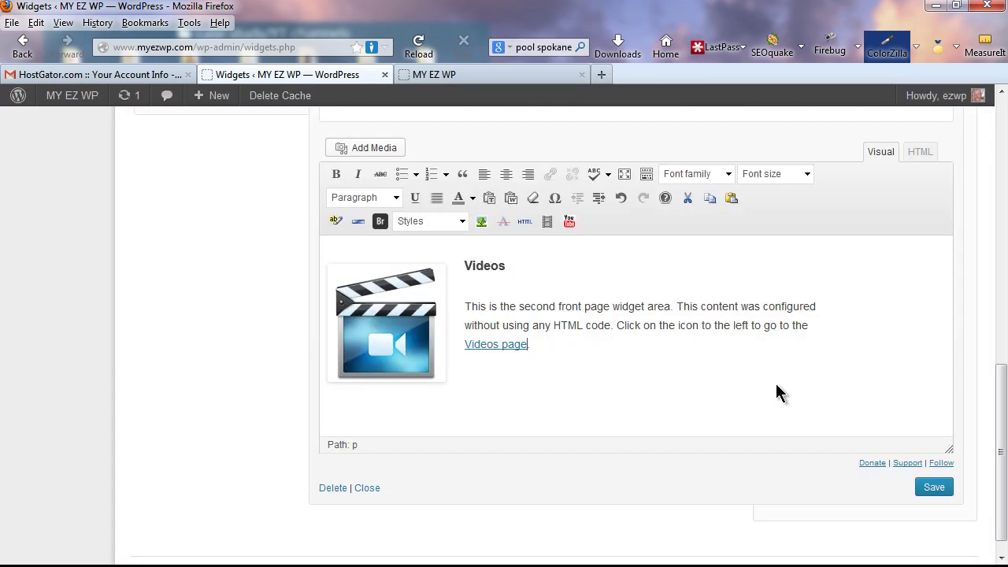
pyautogui.click(920, 486)
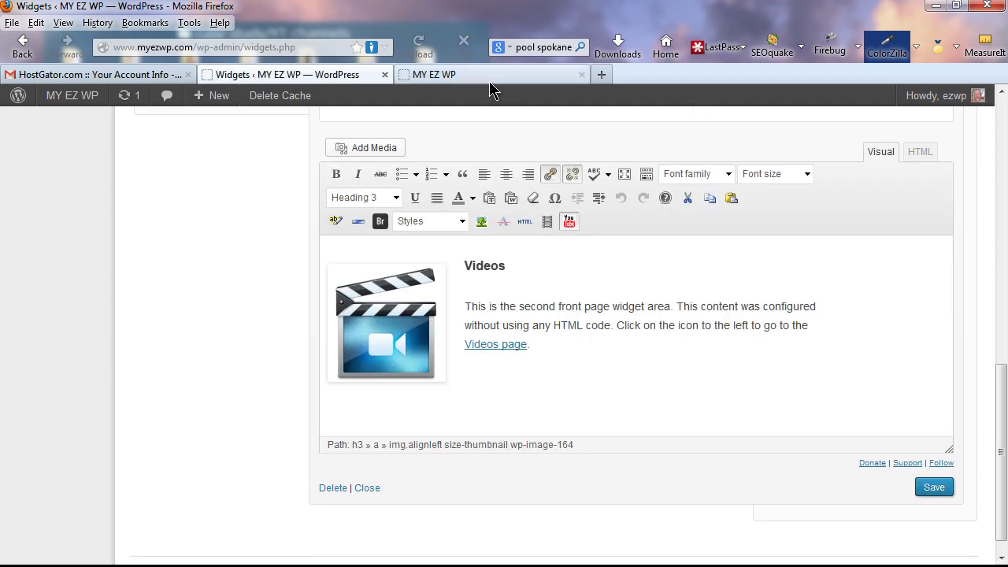
# - Reload the homepage and confirm the clapperboard image and 'Videos page' text both open the Videos page
pyautogui.click(481, 77)
pyautogui.rightClick(478, 81)
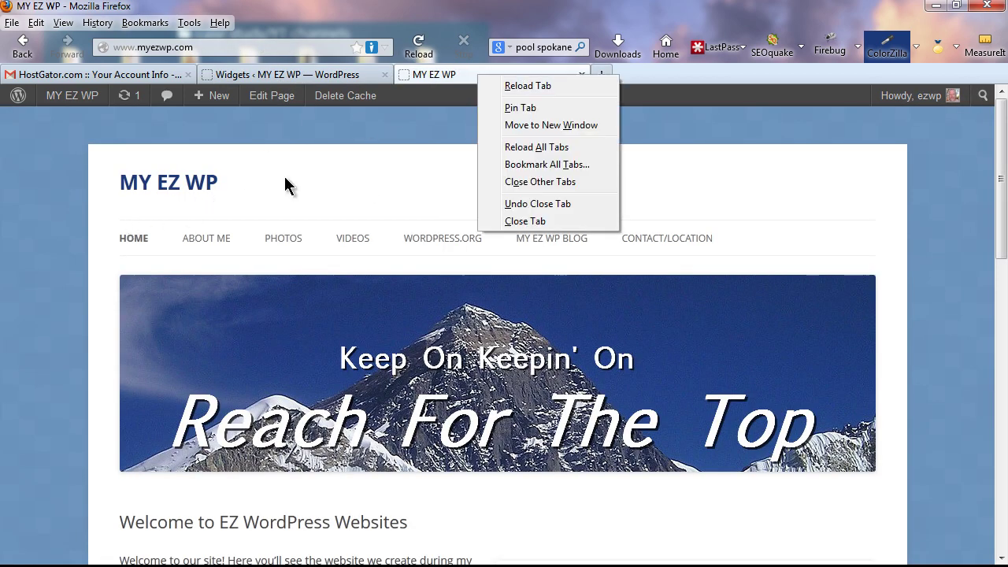
pyautogui.click(513, 85)
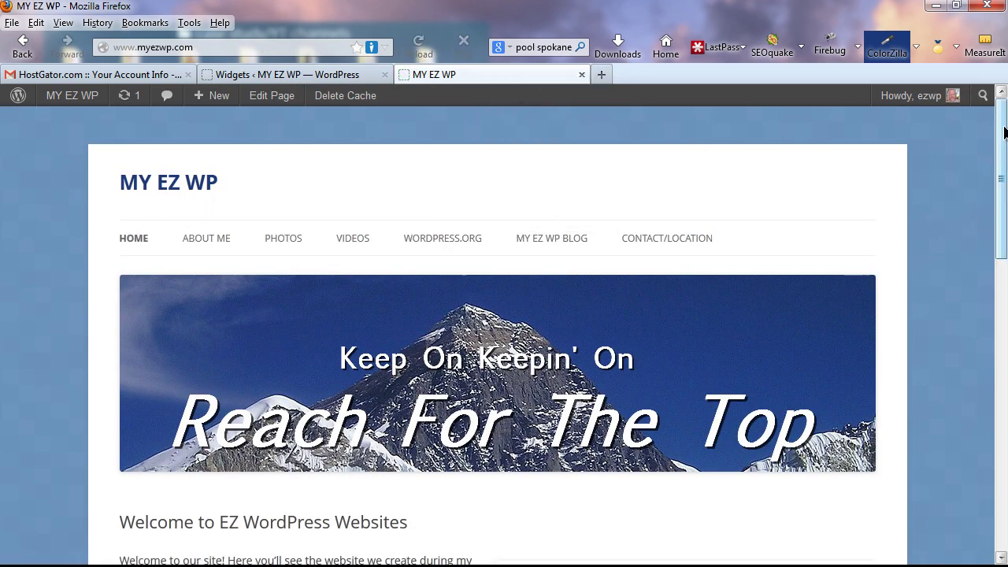
pyautogui.moveTo(1004, 133); pyautogui.dragTo(1004, 400)
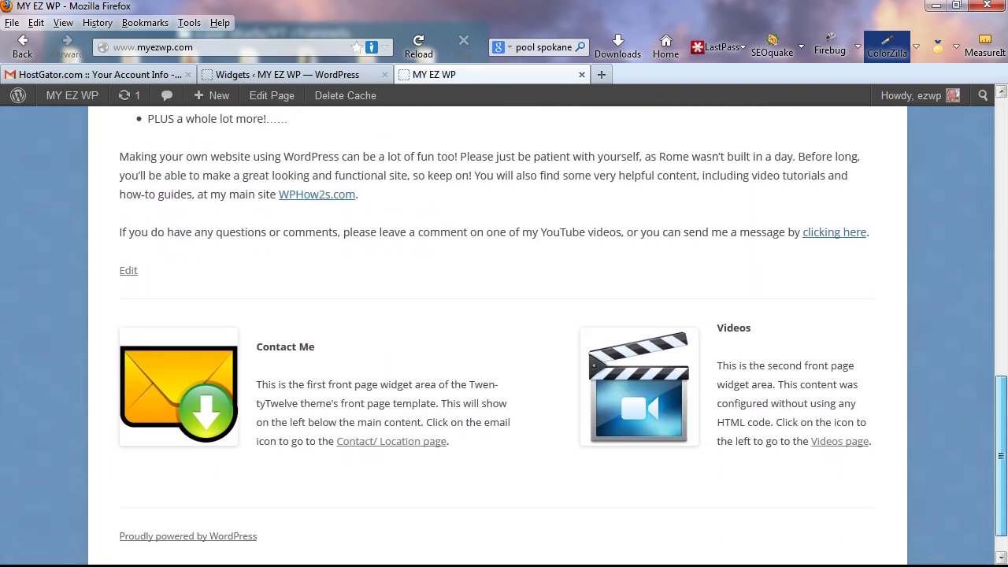
pyautogui.click(622, 398)
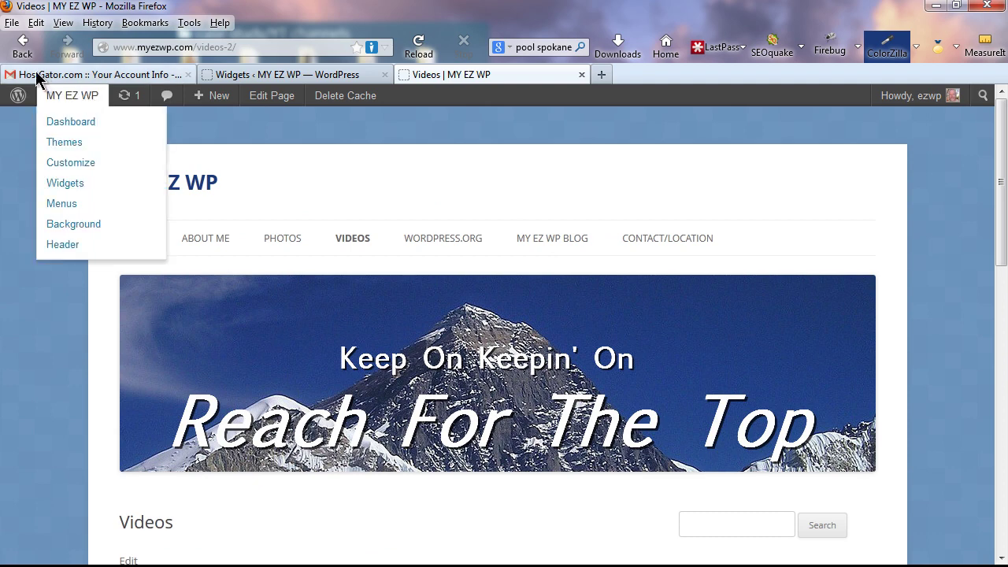
pyautogui.click(22, 46)
pyautogui.click(823, 443)
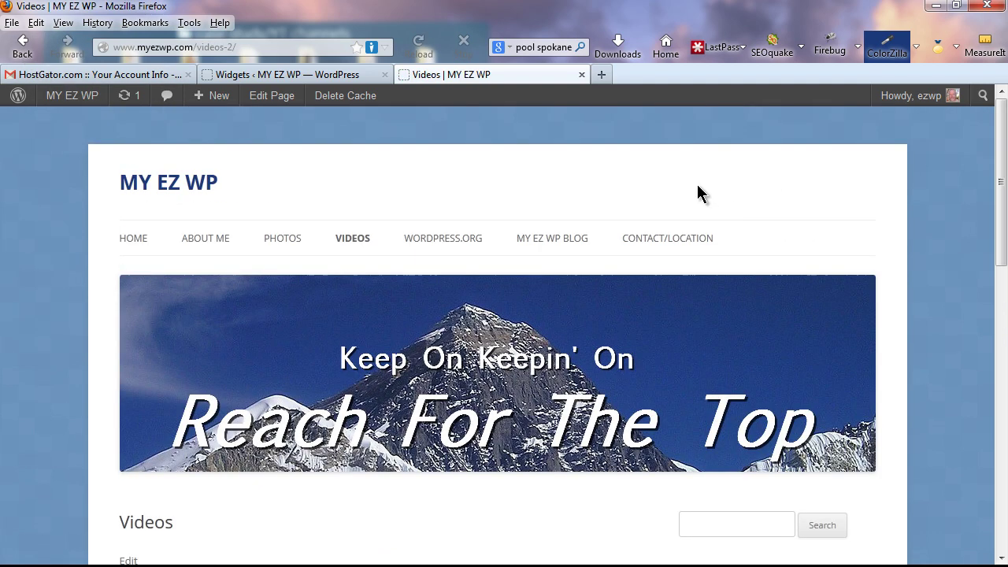
pyautogui.click(24, 46)
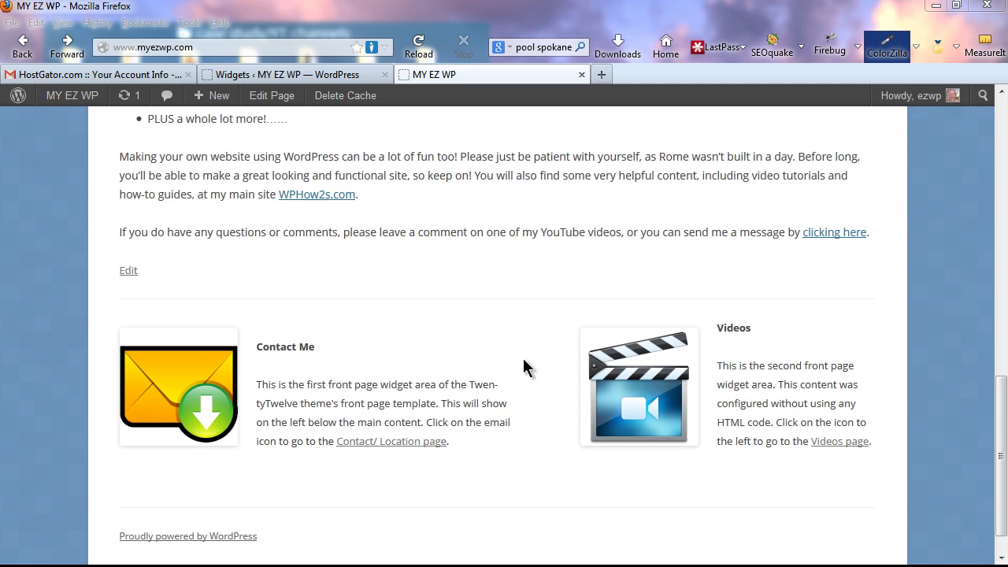
# - Open the About Me page from the front page menu
pyautogui.moveTo(997, 461); pyautogui.dragTo(974, 197)
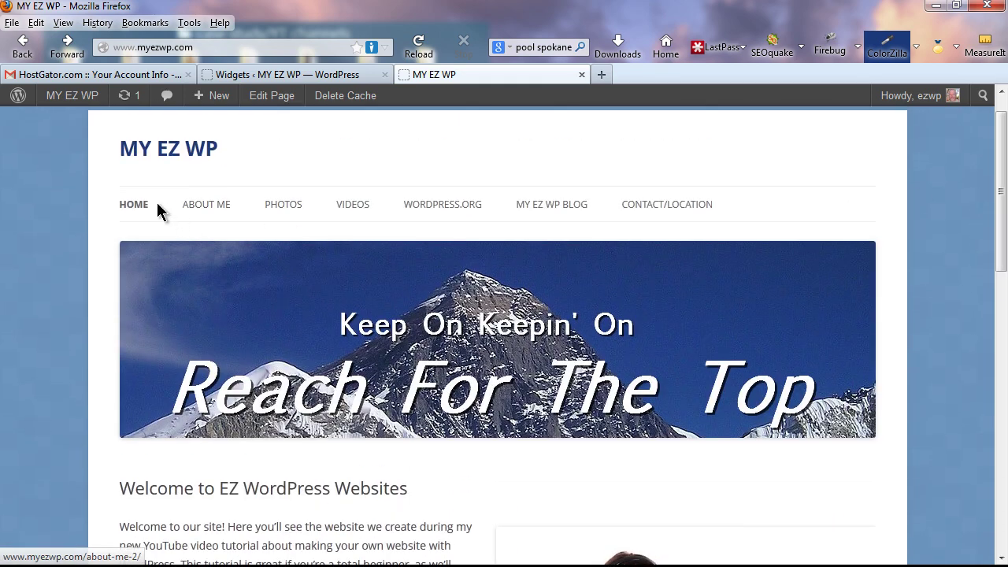
pyautogui.click(200, 211)
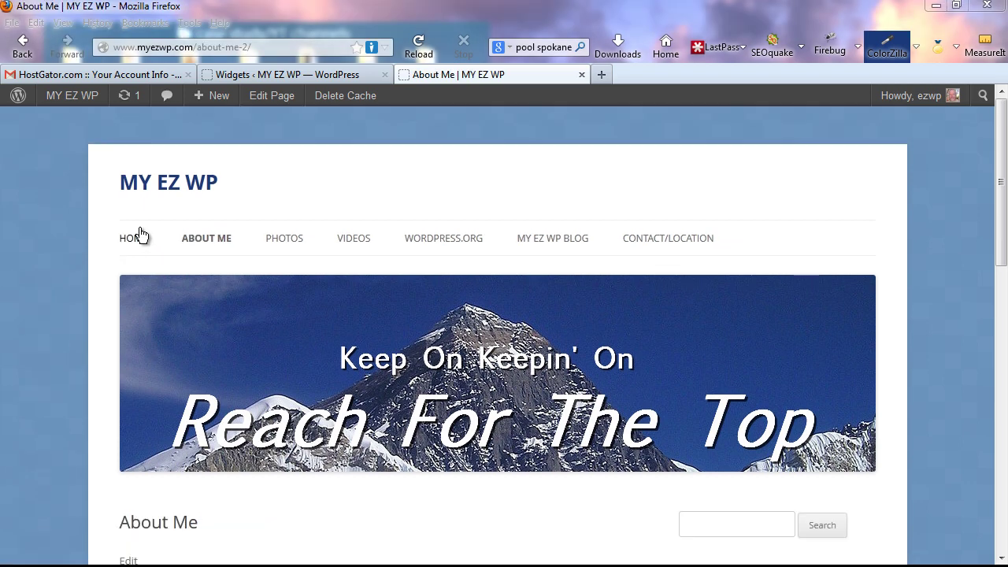
pyautogui.click(268, 73)
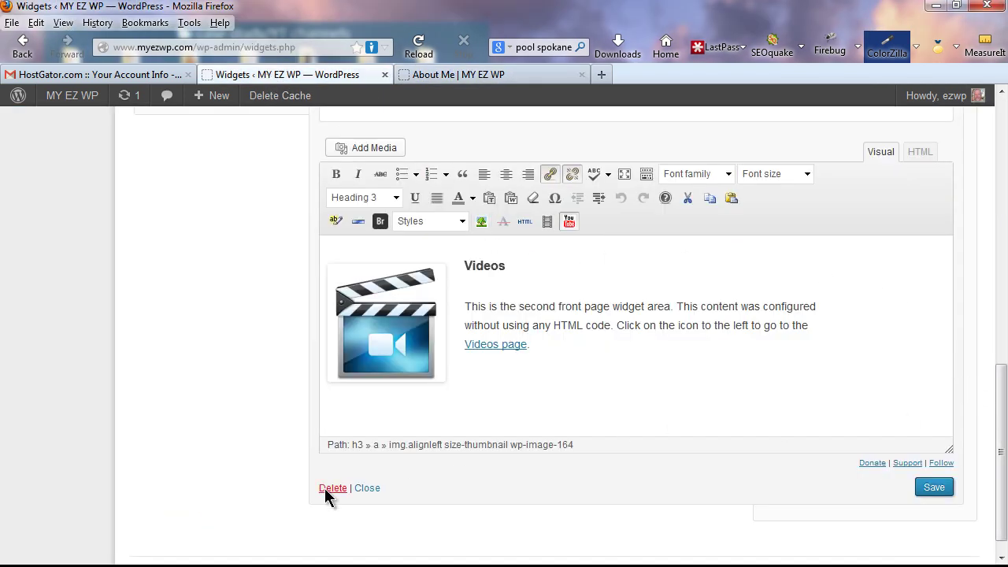
# - Close the Videos widget and open About Me from the Pages list for editing
pyautogui.click(365, 488)
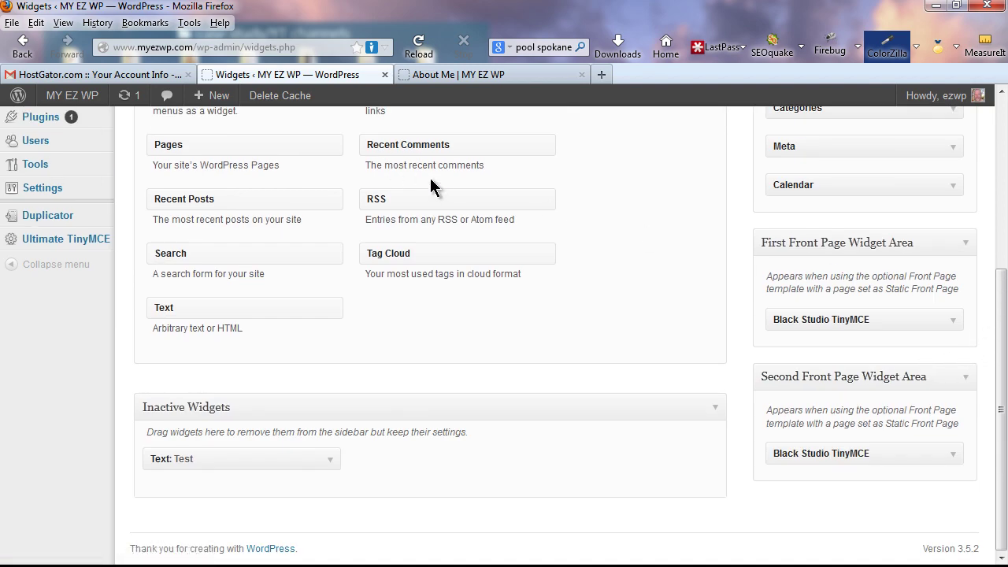
pyautogui.scroll(5, 1004, 336)
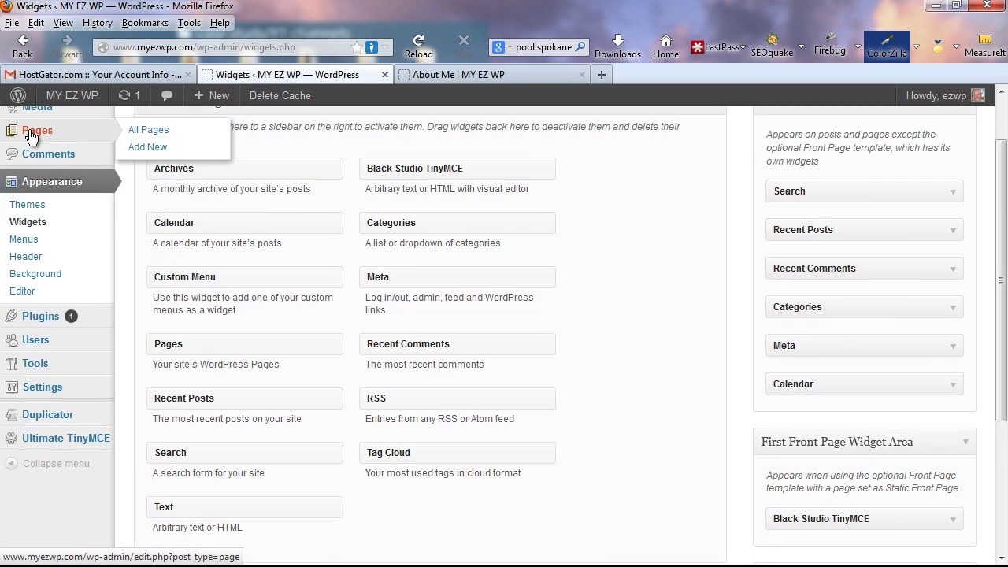
pyautogui.click(31, 136)
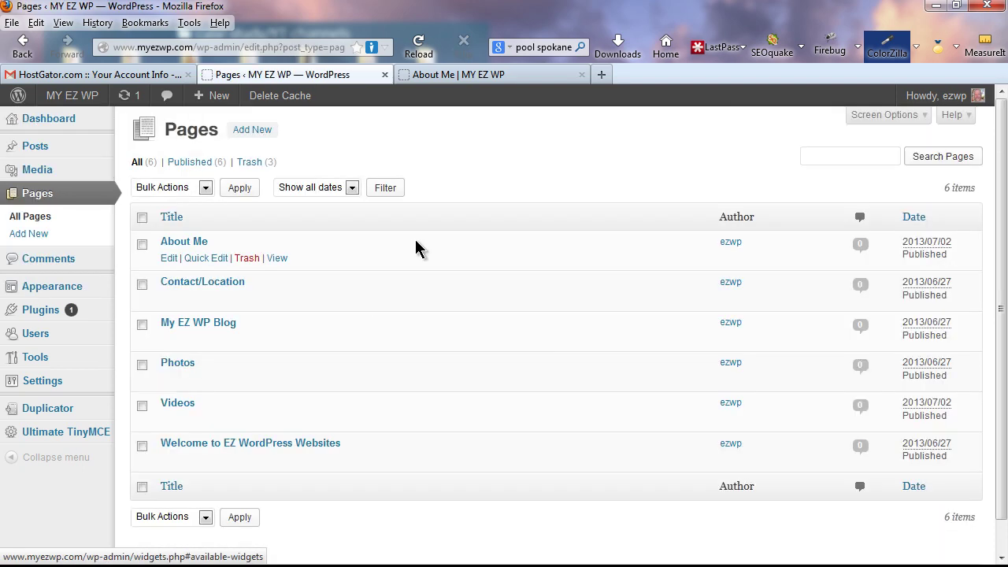
pyautogui.click(181, 244)
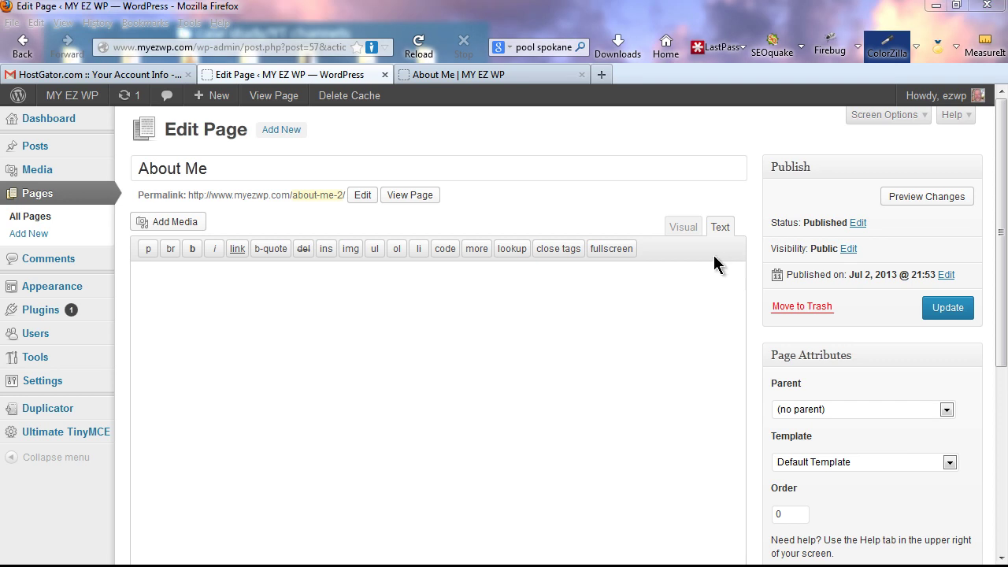
# - Paste the About Me bio and Einstein quote from Word, removing blank lines above the quote
pyautogui.click(683, 228)
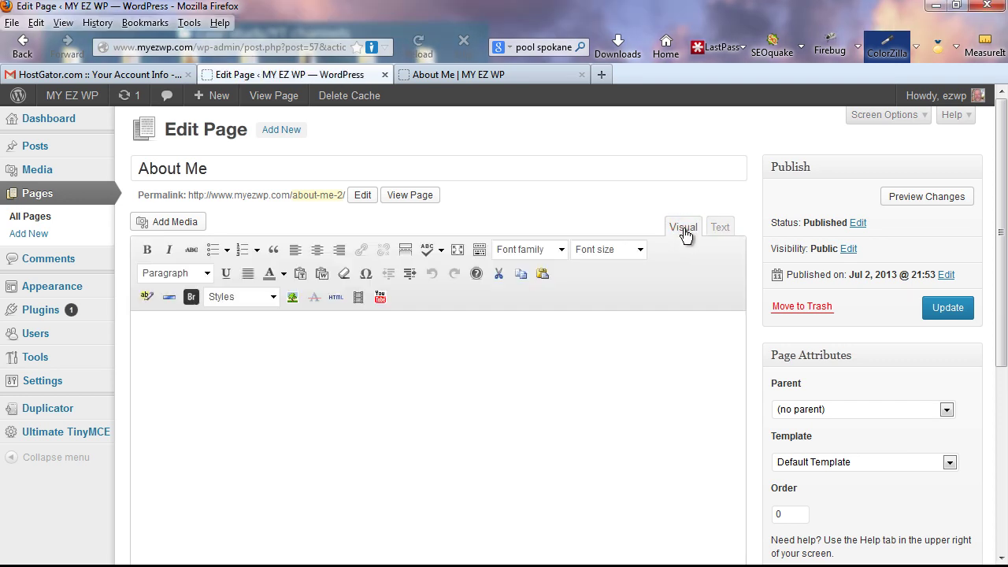
pyautogui.click(323, 276)
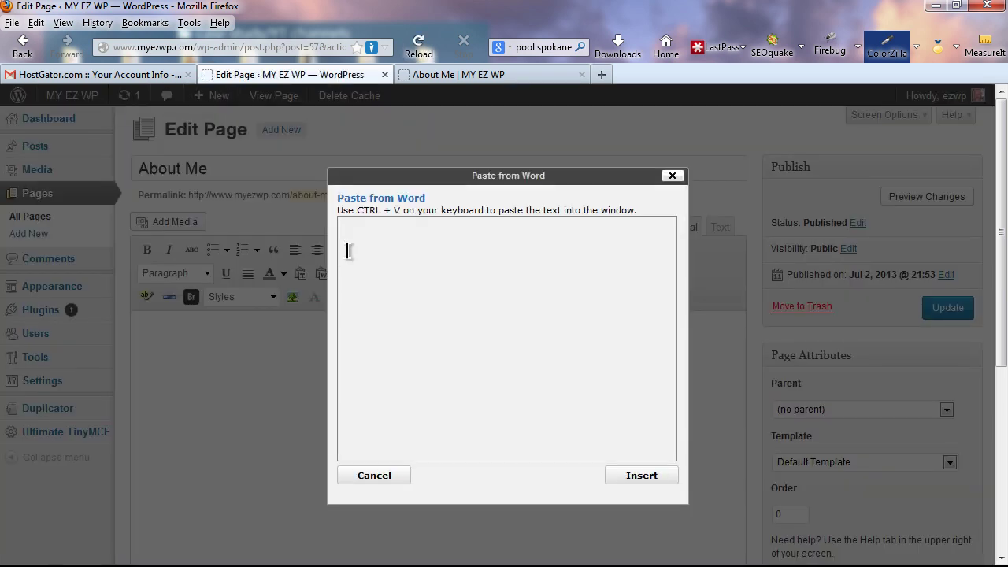
pyautogui.hotkey('ctrl', 'v')
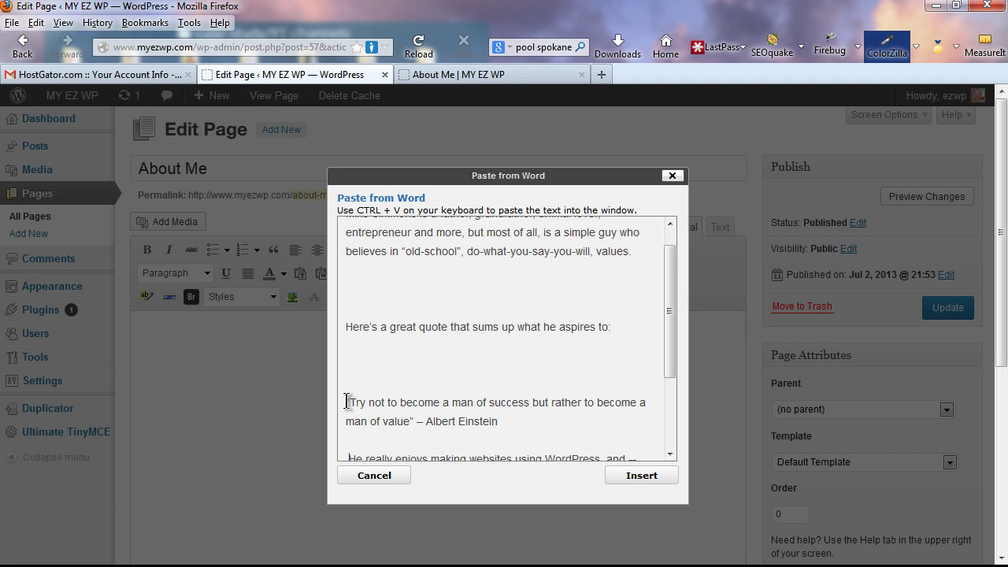
pyautogui.click(347, 399)
pyautogui.press('BackSpace')
pyautogui.press('BackSpace')
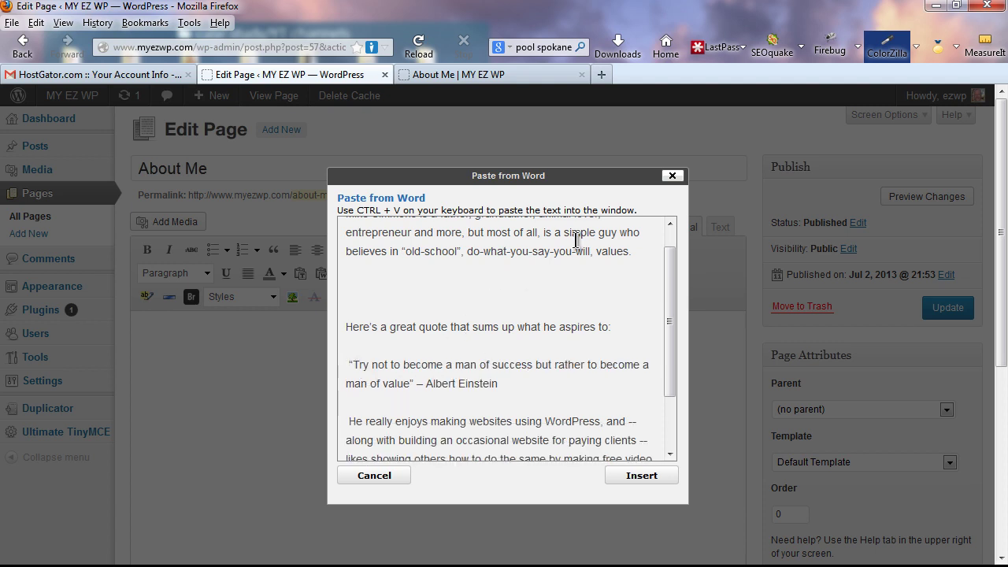
pyautogui.click(642, 476)
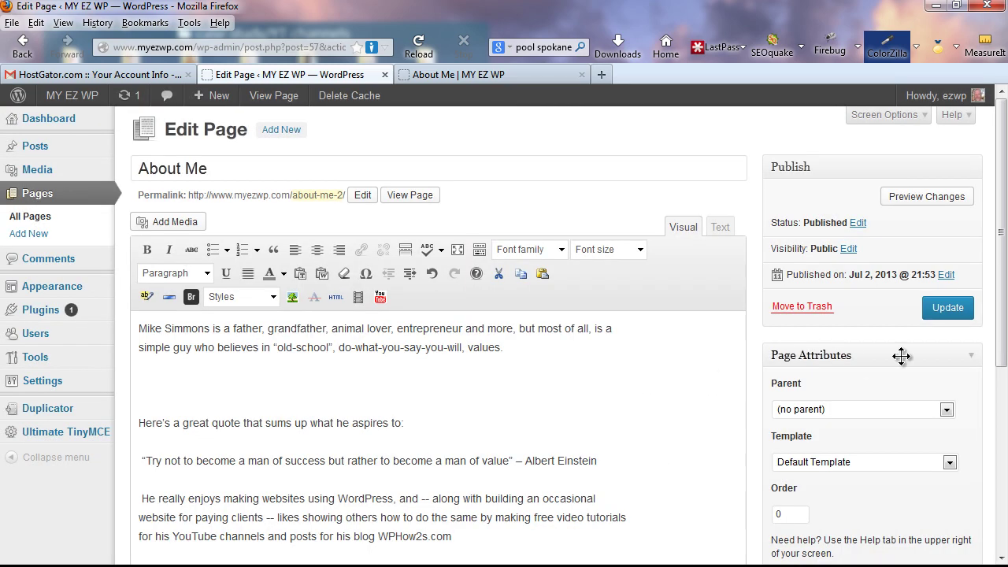
pyautogui.scroll(-3, 921, 307)
# - Update the page, reload the live About Me page to check it, then return to the editor
pyautogui.click(947, 198)
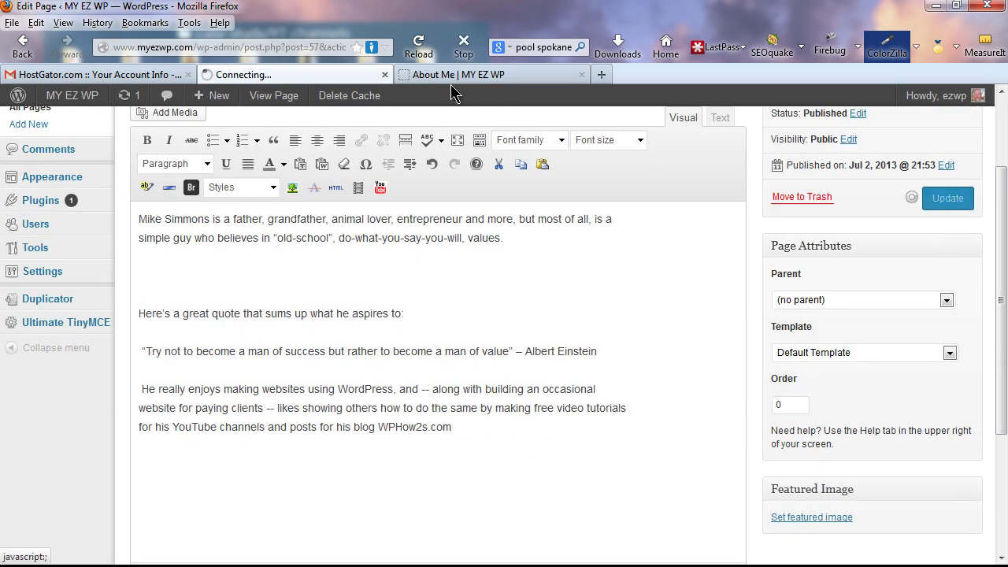
pyautogui.click(457, 75)
pyautogui.rightClick(456, 75)
pyautogui.click(504, 85)
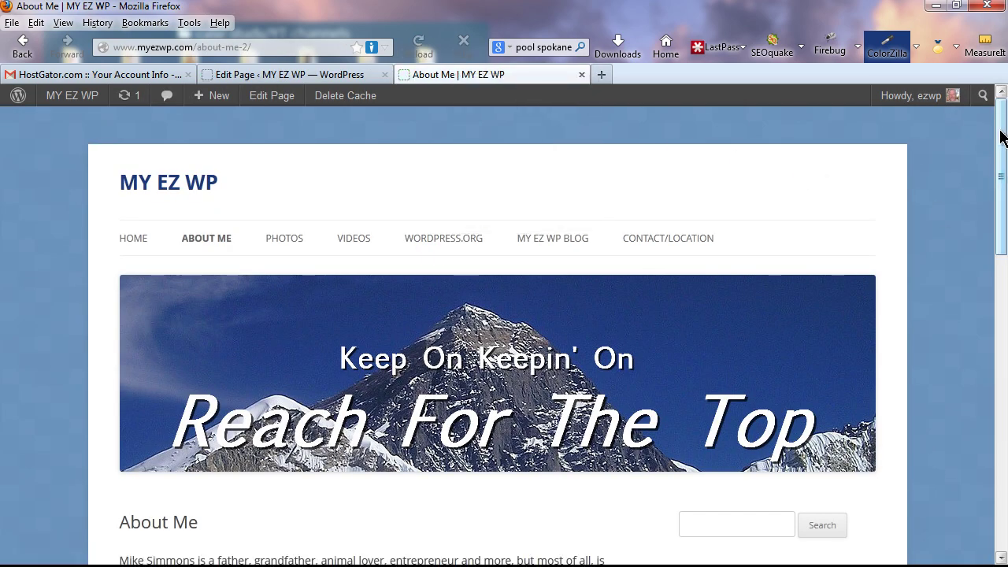
pyautogui.moveTo(1001, 135); pyautogui.dragTo(1005, 256)
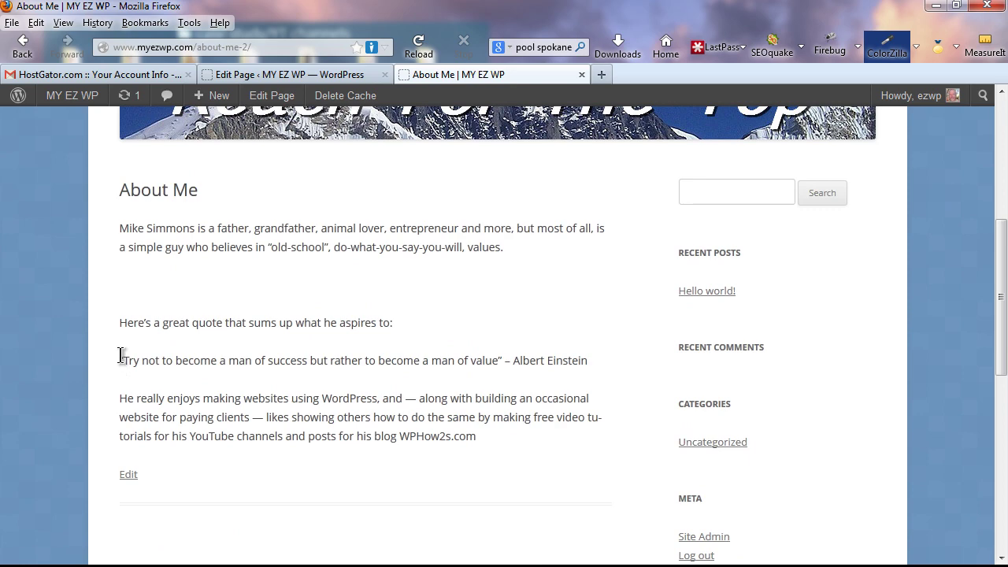
pyautogui.click(301, 73)
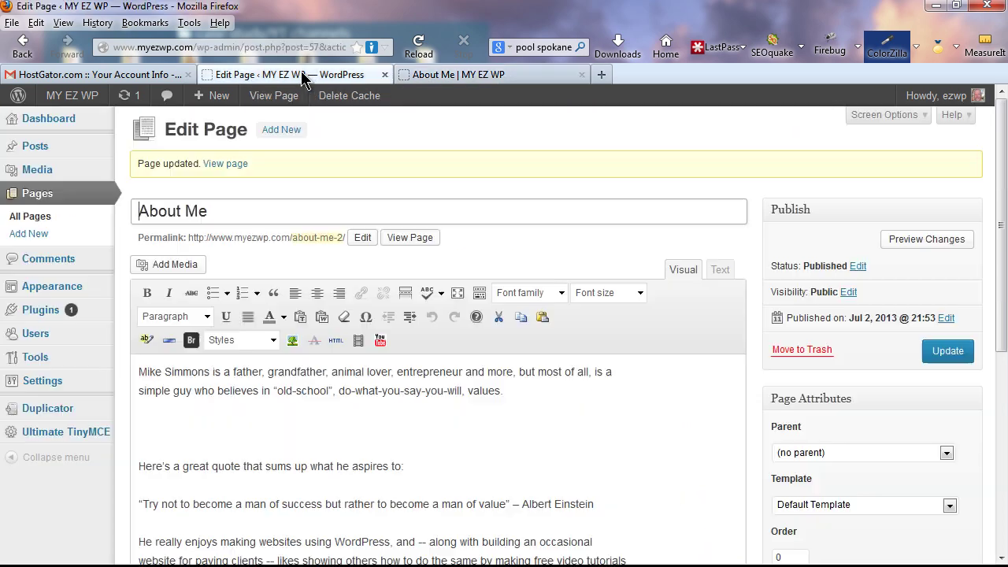
pyautogui.moveTo(1004, 199); pyautogui.dragTo(1004, 256)
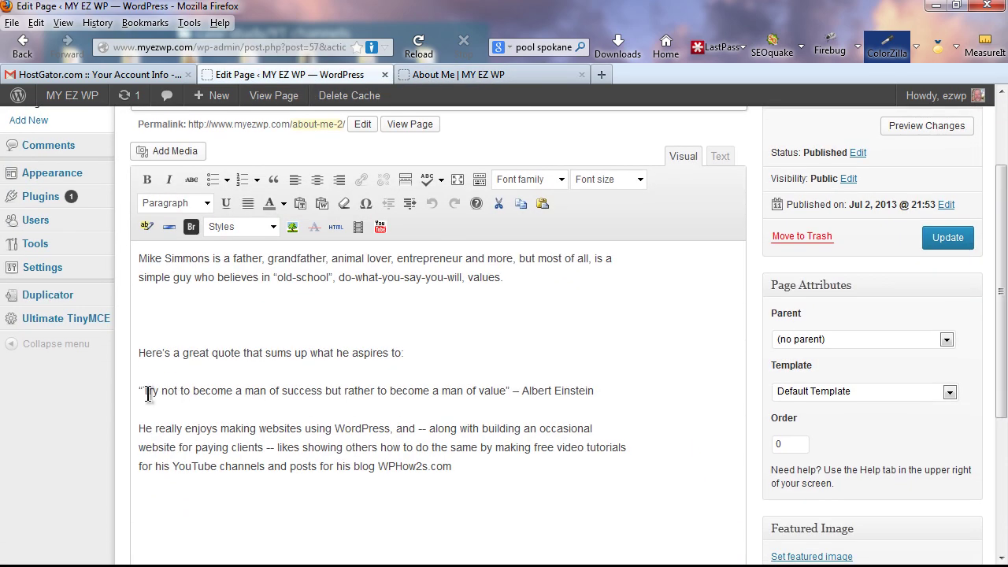
# - Make the Einstein quote a blockquote with 18px font size
pyautogui.moveTo(140, 385); pyautogui.dragTo(635, 400)
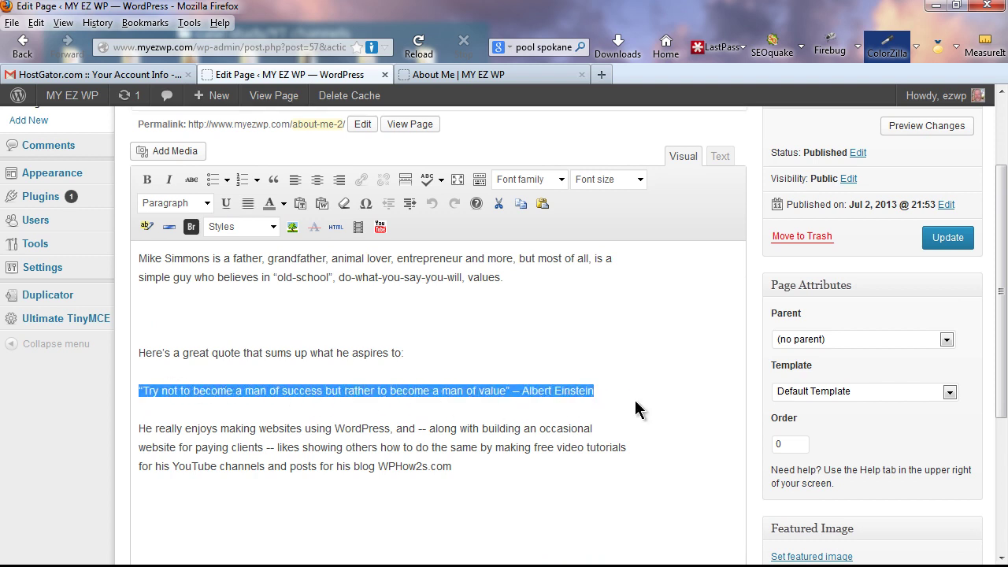
pyautogui.click(273, 181)
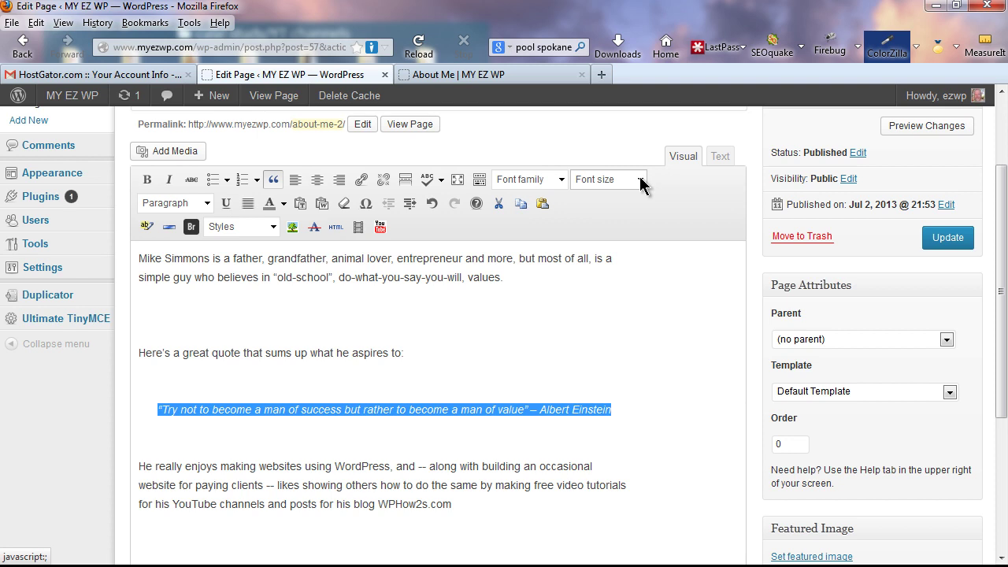
pyautogui.click(640, 182)
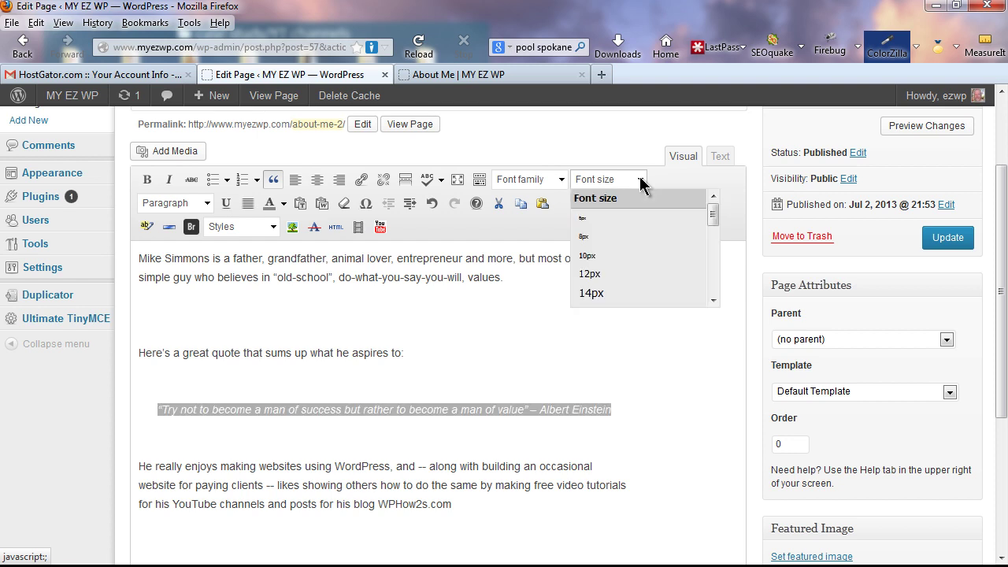
pyautogui.moveTo(714, 201); pyautogui.dragTo(713, 234)
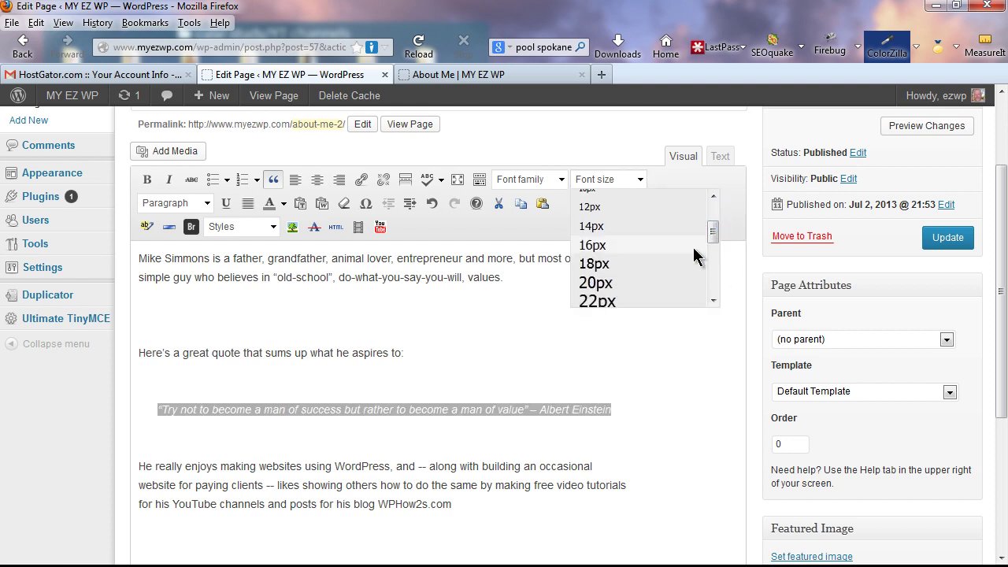
pyautogui.click(595, 265)
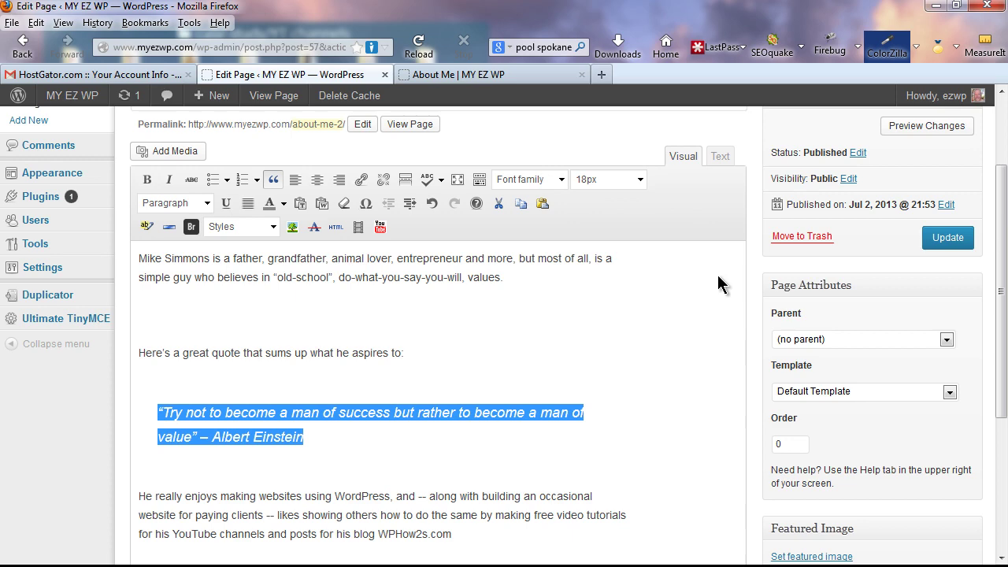
# - Update the page and reload the live About Me page to view the quote
pyautogui.click(949, 240)
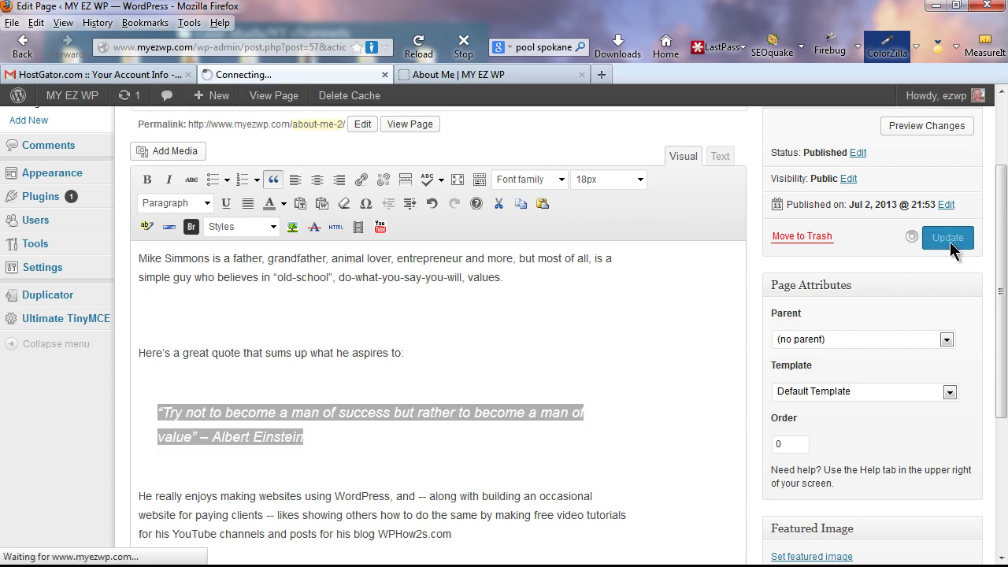
pyautogui.click(455, 75)
pyautogui.rightClick(455, 76)
pyautogui.click(527, 85)
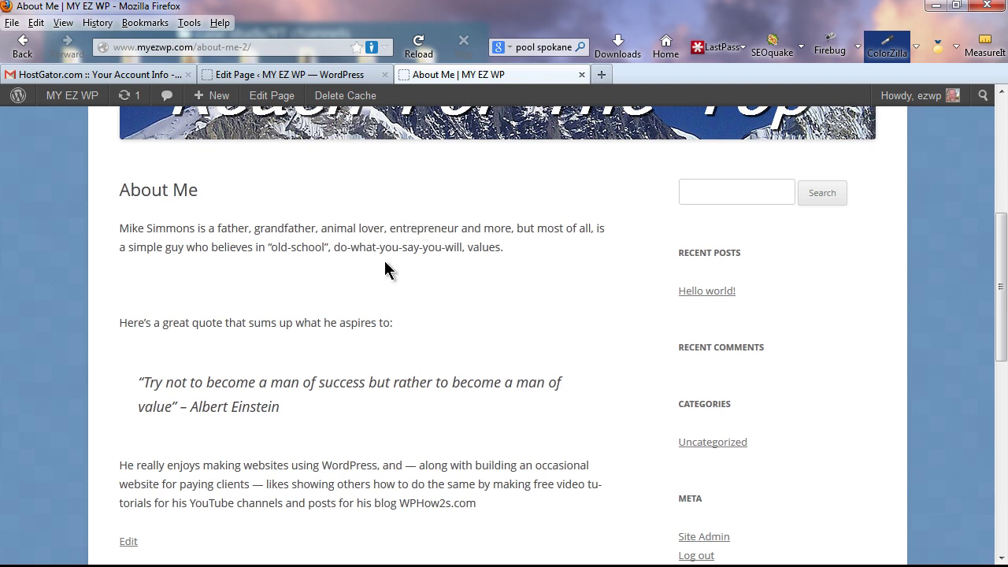
pyautogui.click(302, 71)
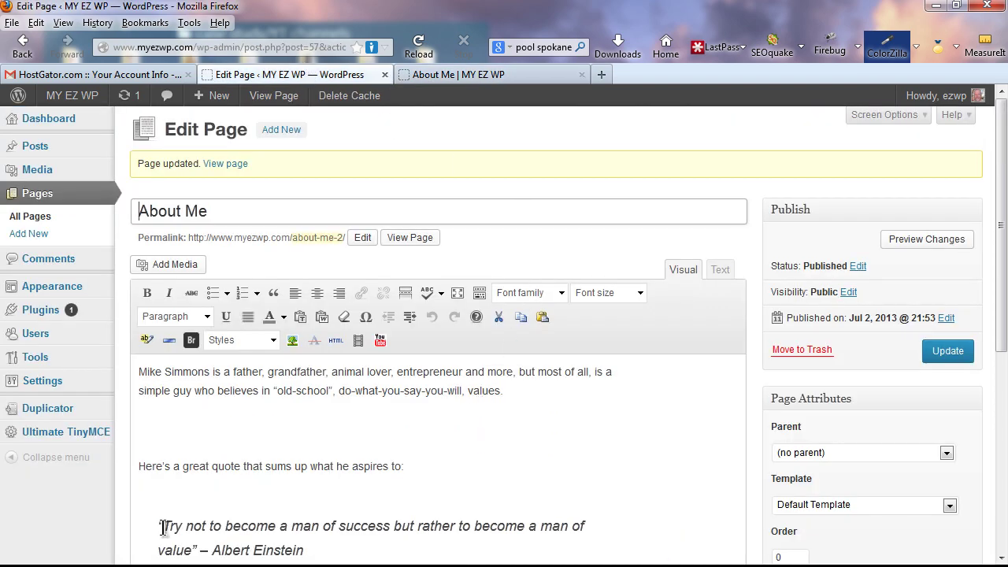
# - Reselect the whole quote, change it to 16px, and compare against the live page
pyautogui.moveTo(159, 526); pyautogui.dragTo(310, 555)
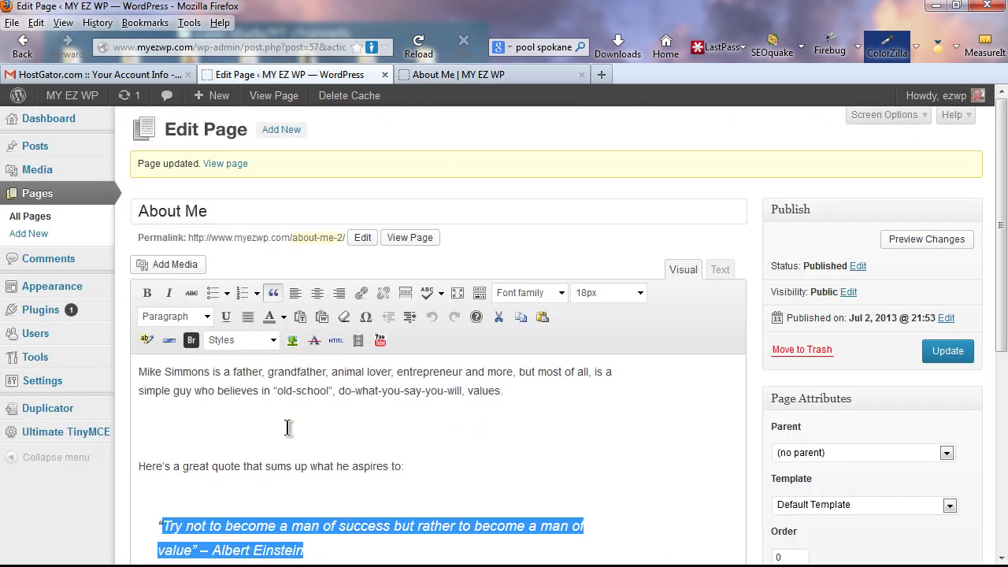
pyautogui.click(241, 490)
pyautogui.moveTo(165, 526); pyautogui.dragTo(366, 556)
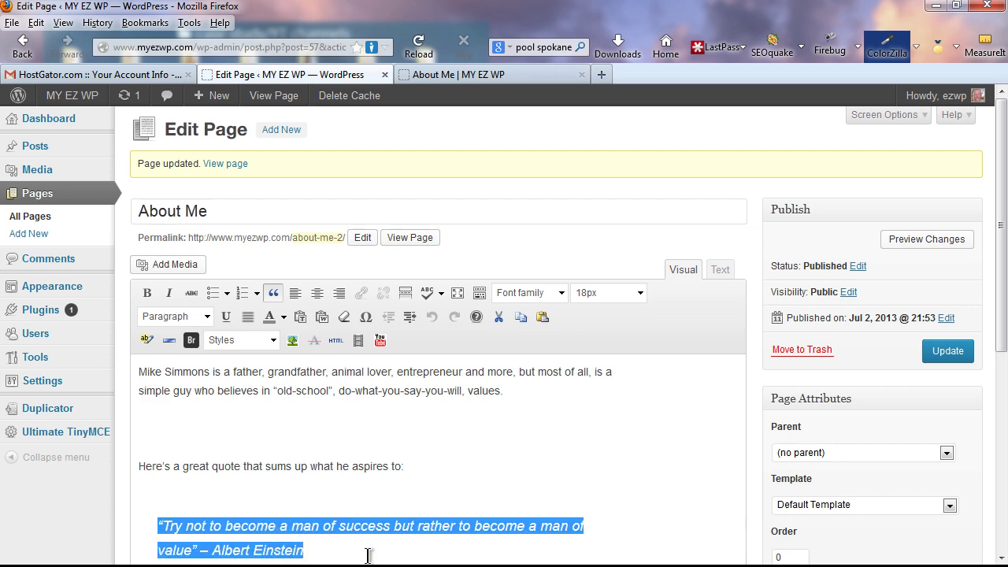
pyautogui.click(643, 291)
pyautogui.click(624, 391)
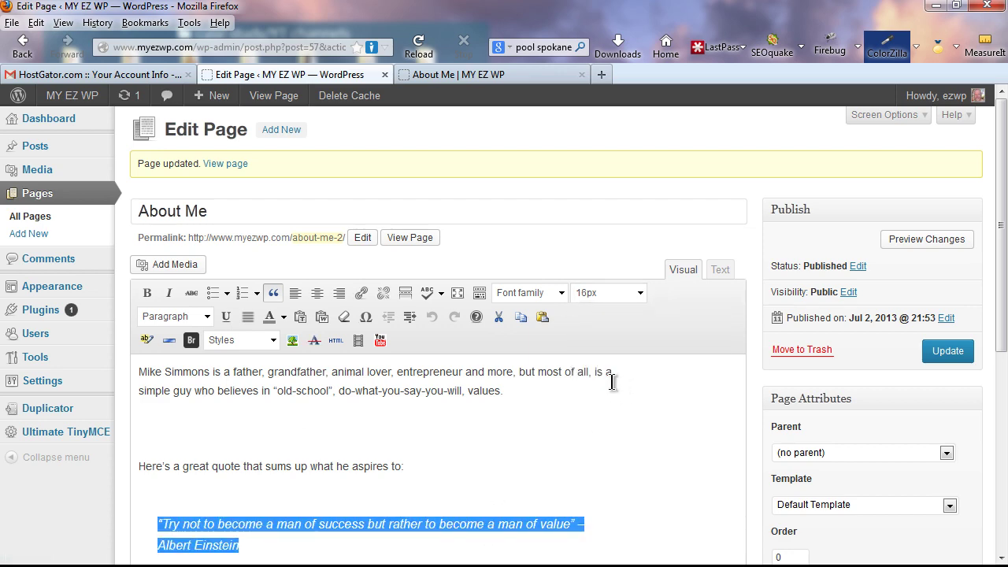
pyautogui.hotkey('ctrl', 'Tab')
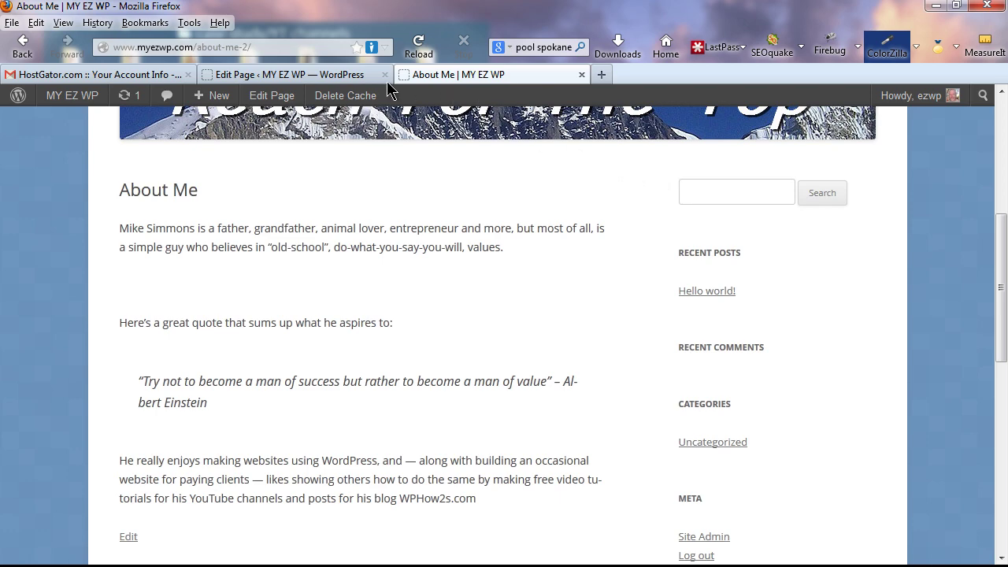
pyautogui.click(343, 76)
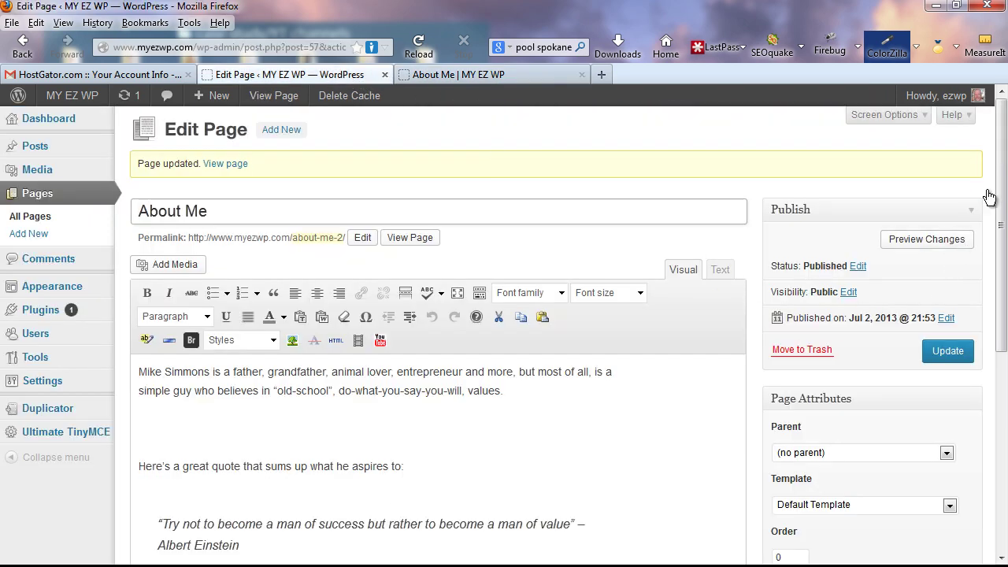
# - Insert a line break after the closing quote mark so the attribution drops below
pyautogui.scroll(-3, 1001, 164)
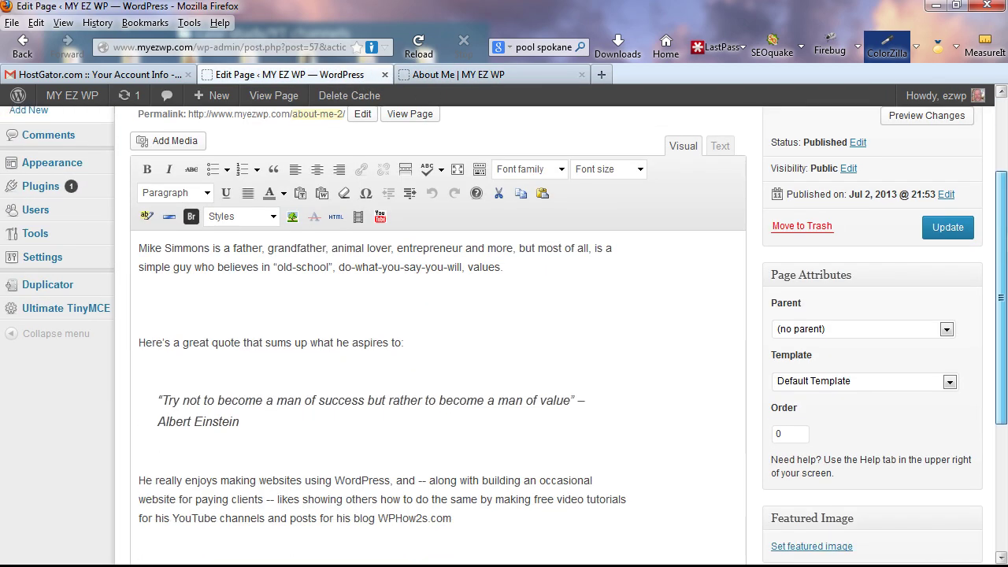
pyautogui.click(575, 400)
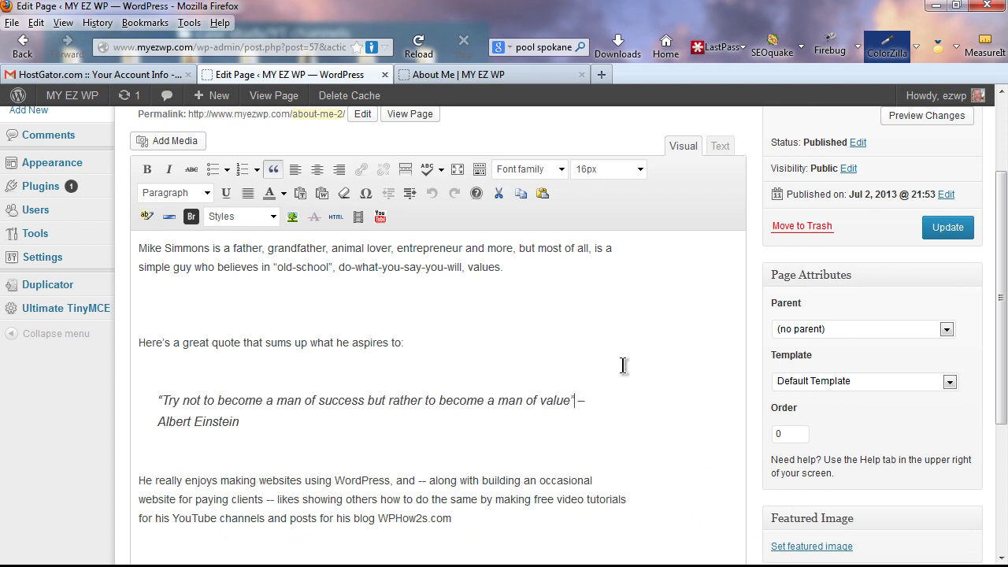
pyautogui.click(191, 217)
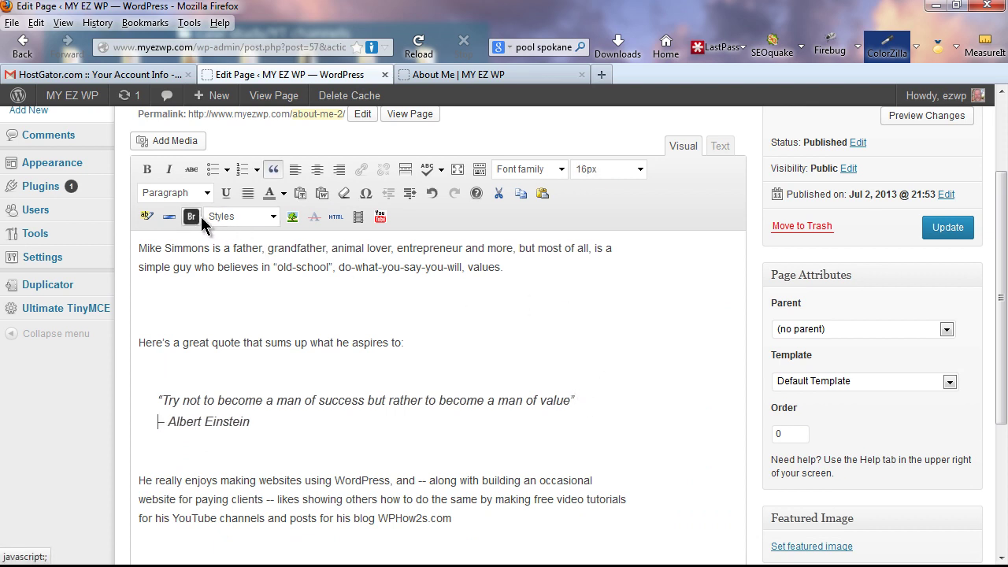
# - Update the page and reload the live About Me page to verify the attribution line
pyautogui.click(942, 229)
pyautogui.click(456, 74)
pyautogui.rightClick(456, 76)
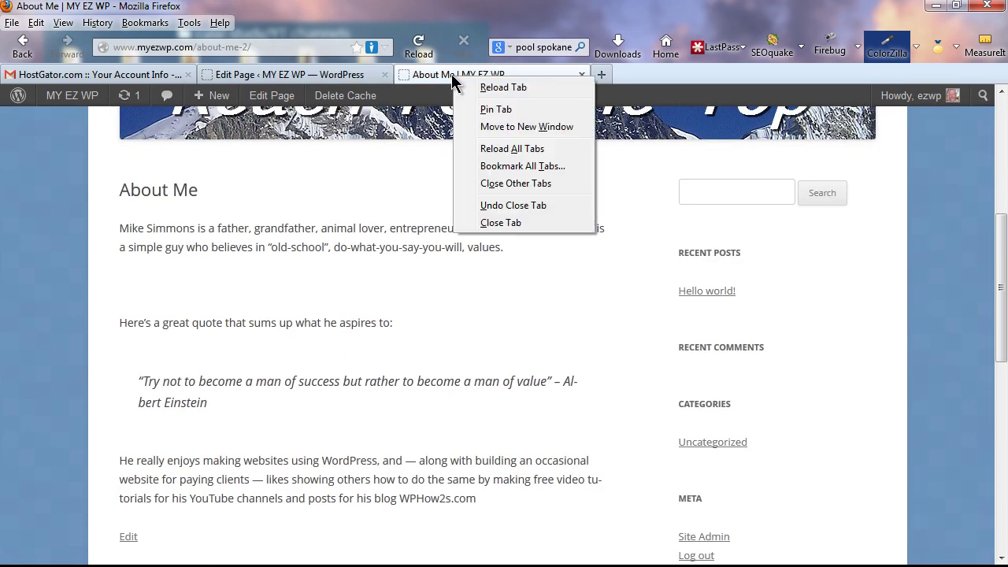
pyautogui.click(511, 87)
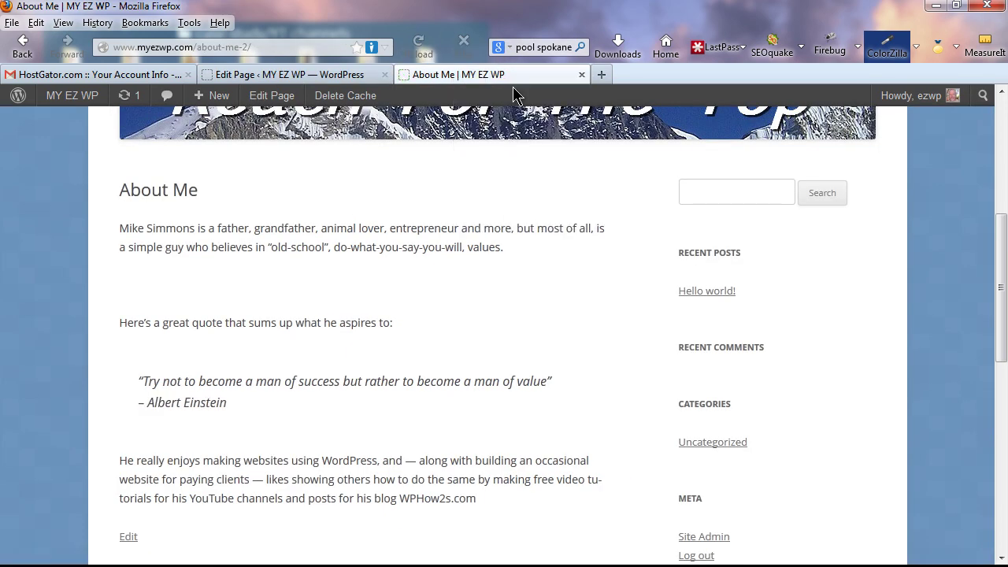
pyautogui.click(331, 74)
pyautogui.click(472, 75)
pyautogui.click(310, 82)
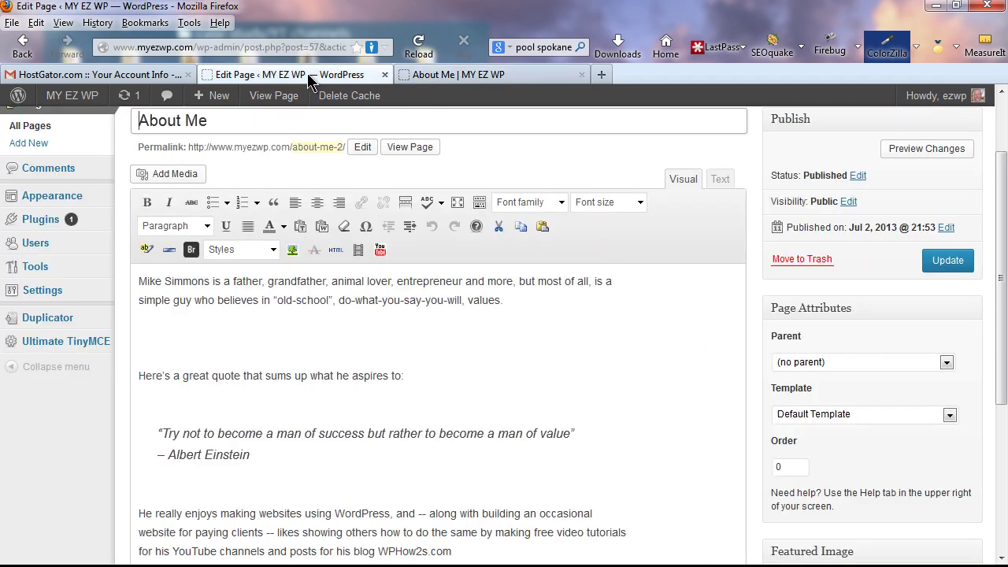
# - Upload Me_500 and insert it at full 500 × 456 size at the start of the page text
pyautogui.click(139, 278)
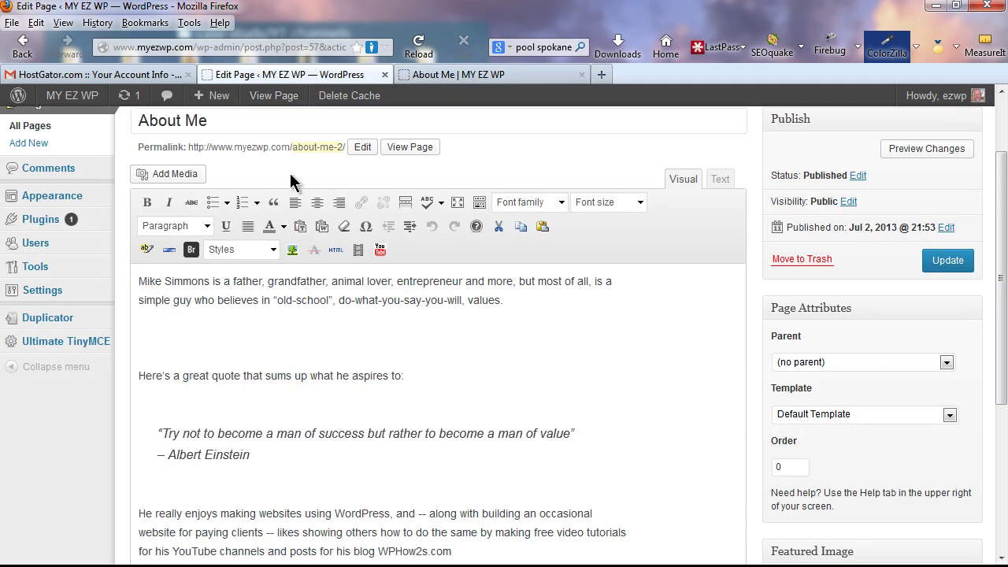
pyautogui.click(162, 174)
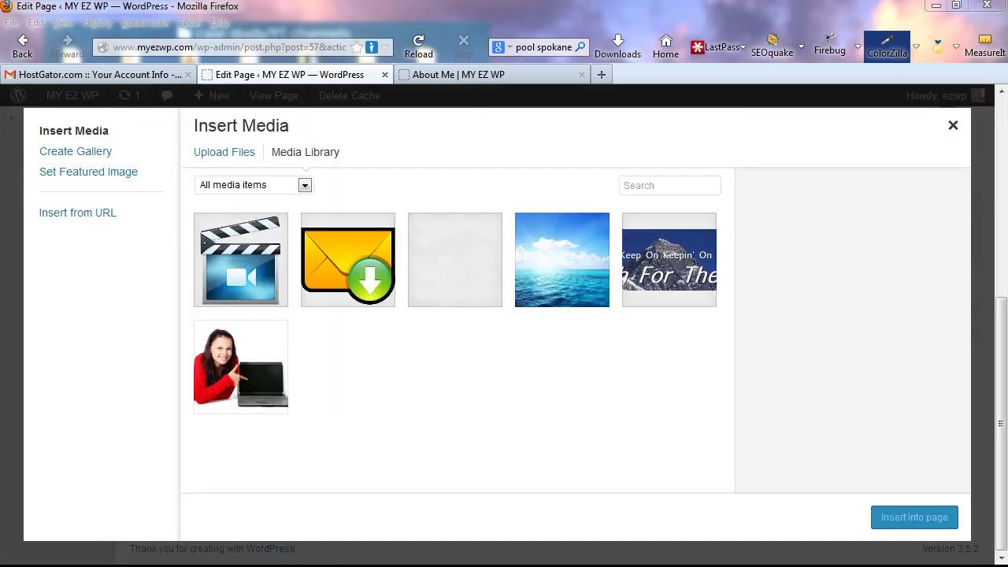
pyautogui.moveTo(66, 385); pyautogui.dragTo(366, 389)
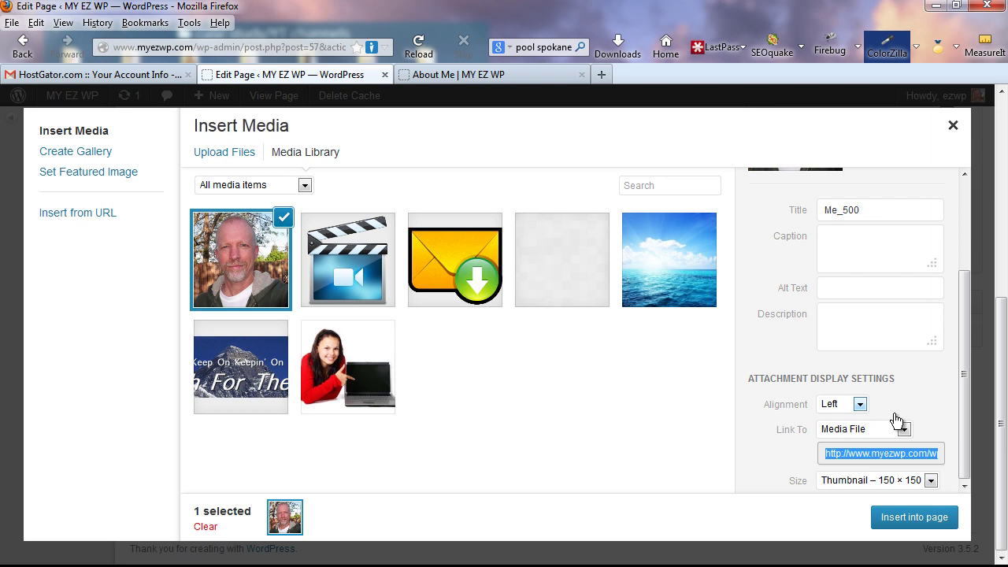
pyautogui.click(930, 480)
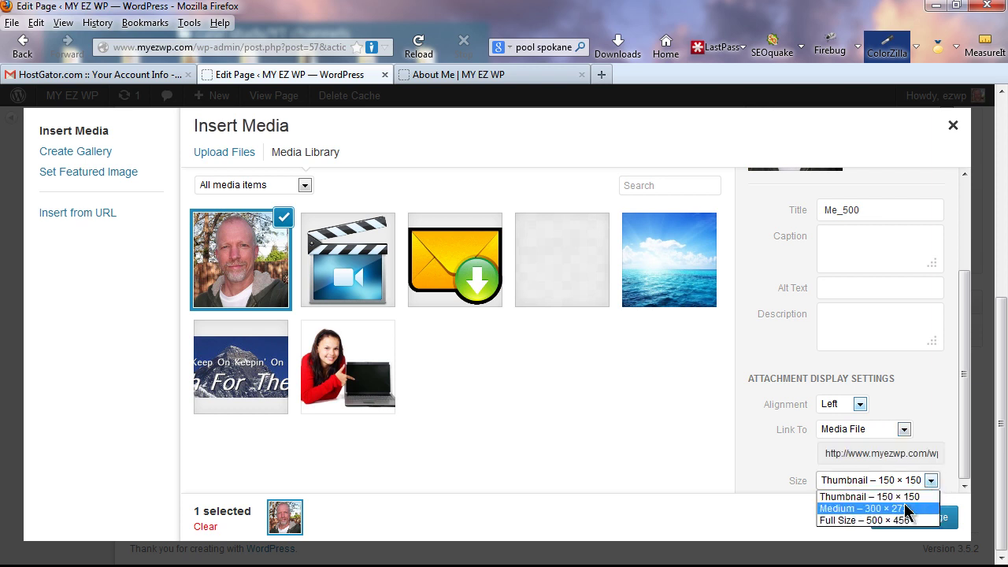
pyautogui.click(877, 521)
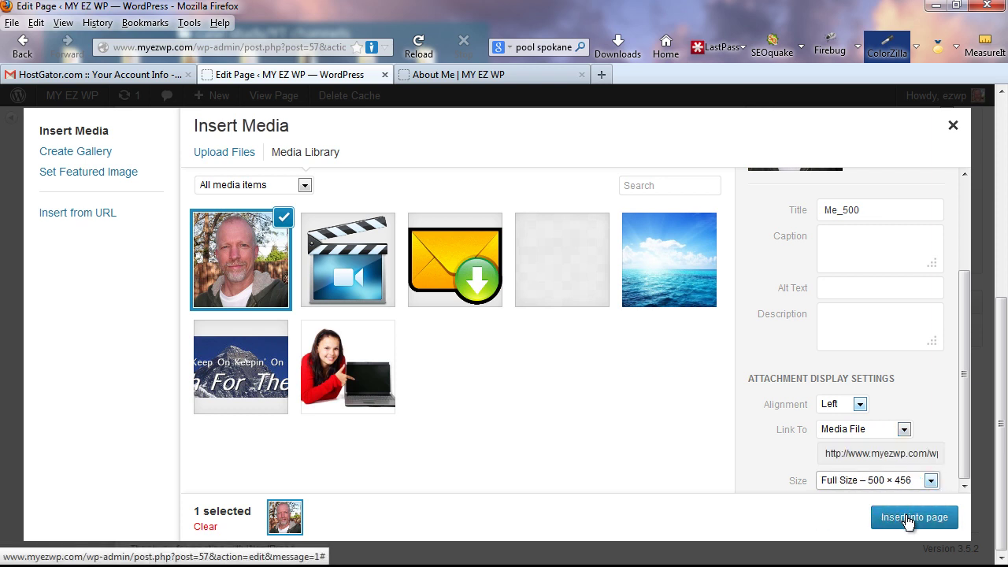
pyautogui.click(908, 521)
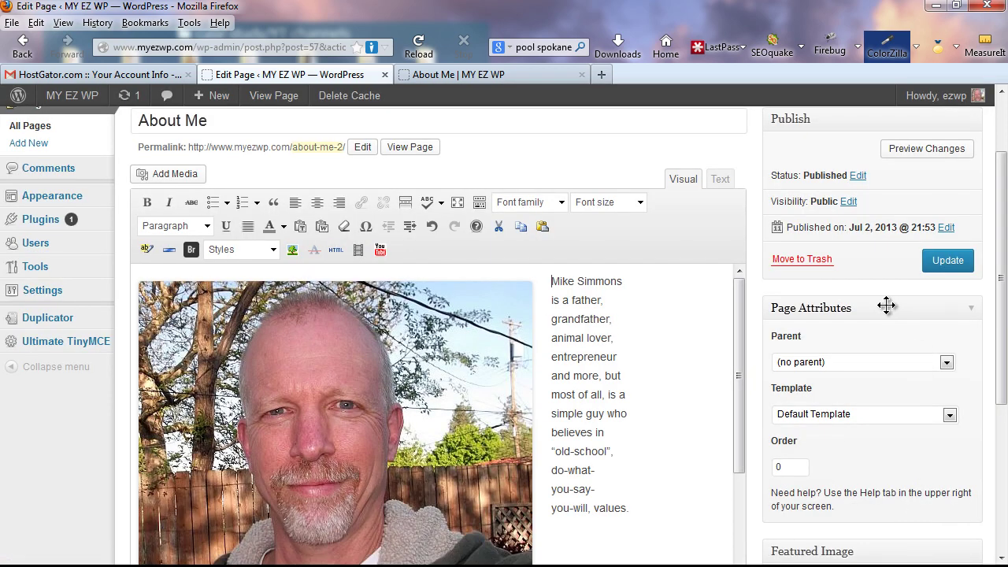
# - Update the page, view the photo on the live About Me page, and return to the editor
pyautogui.click(944, 261)
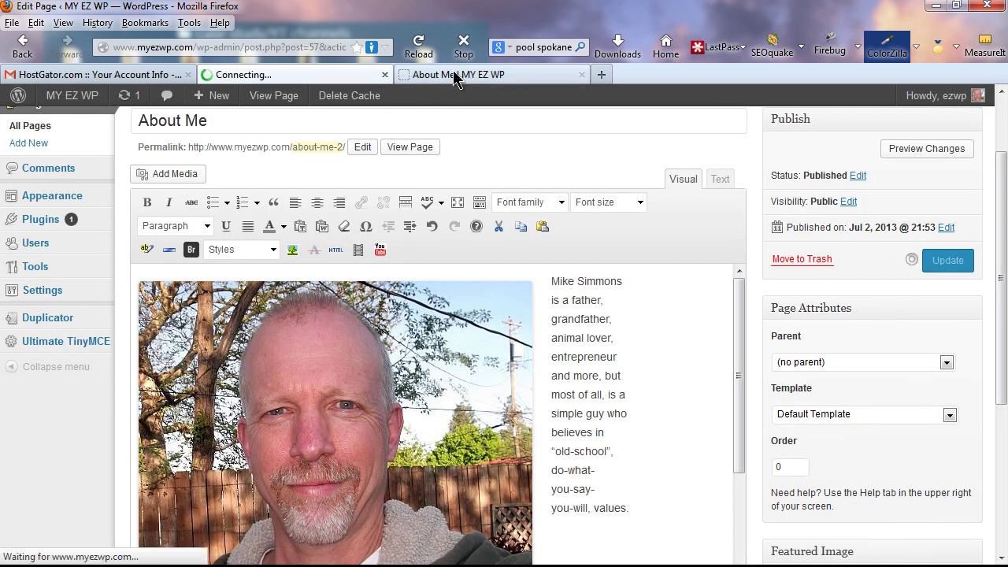
pyautogui.click(451, 74)
pyautogui.moveTo(1002, 213)
pyautogui.mouseDown()
pyautogui.moveTo(997, 367)
pyautogui.moveTo(993, 230)
pyautogui.mouseUp()
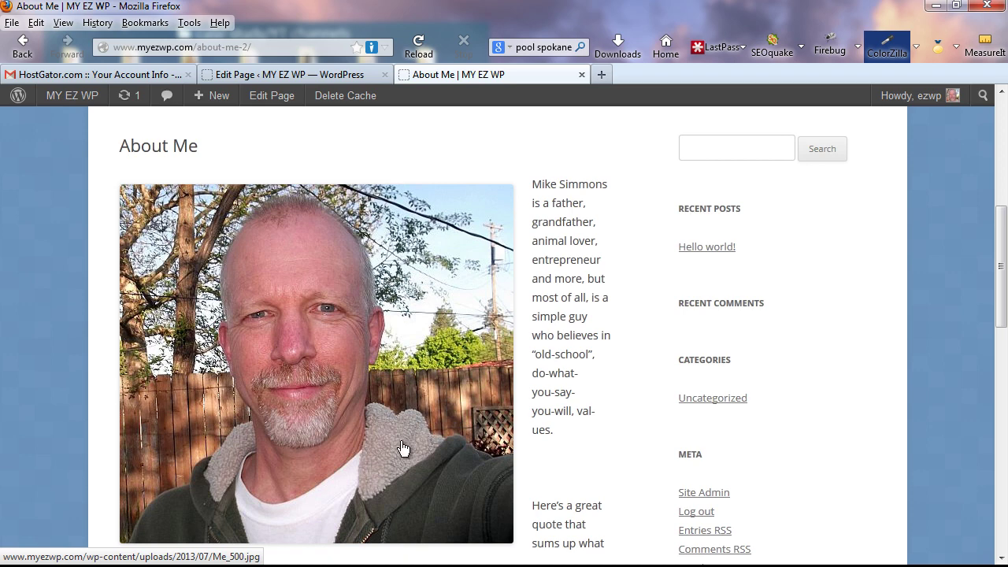
pyautogui.click(281, 74)
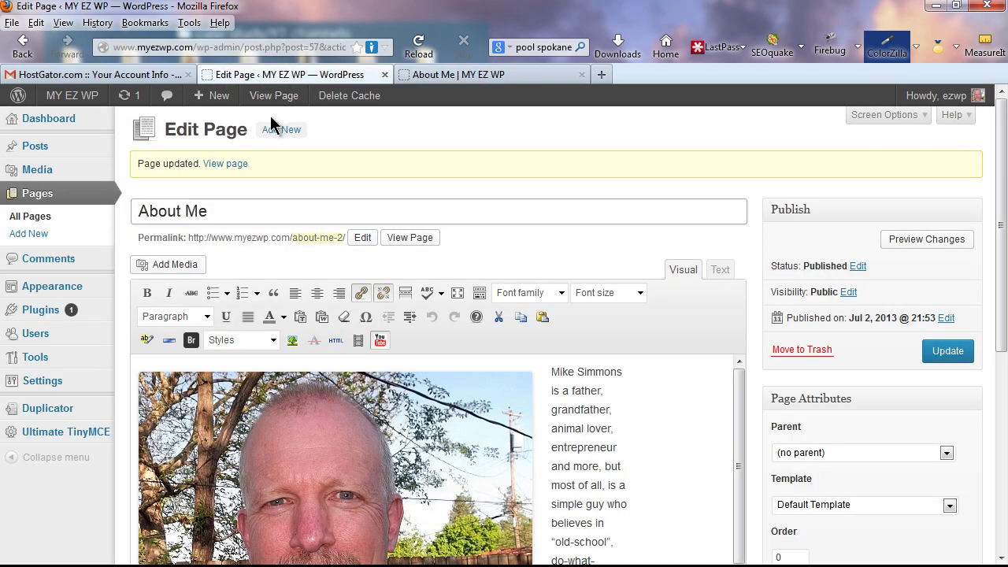
# - Open the Me_500 photo from the Media Library in the image editor
pyautogui.click(40, 175)
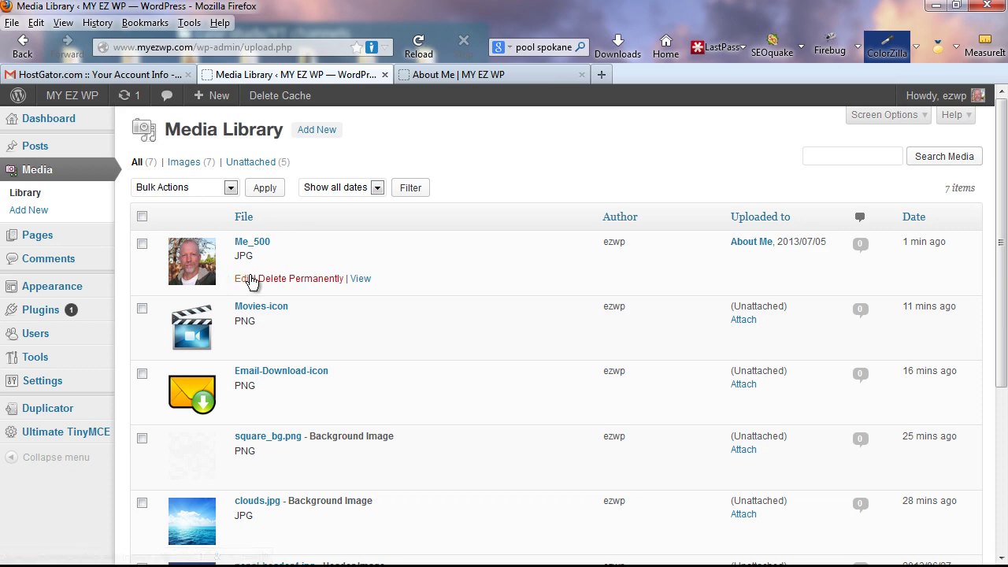
pyautogui.click(243, 281)
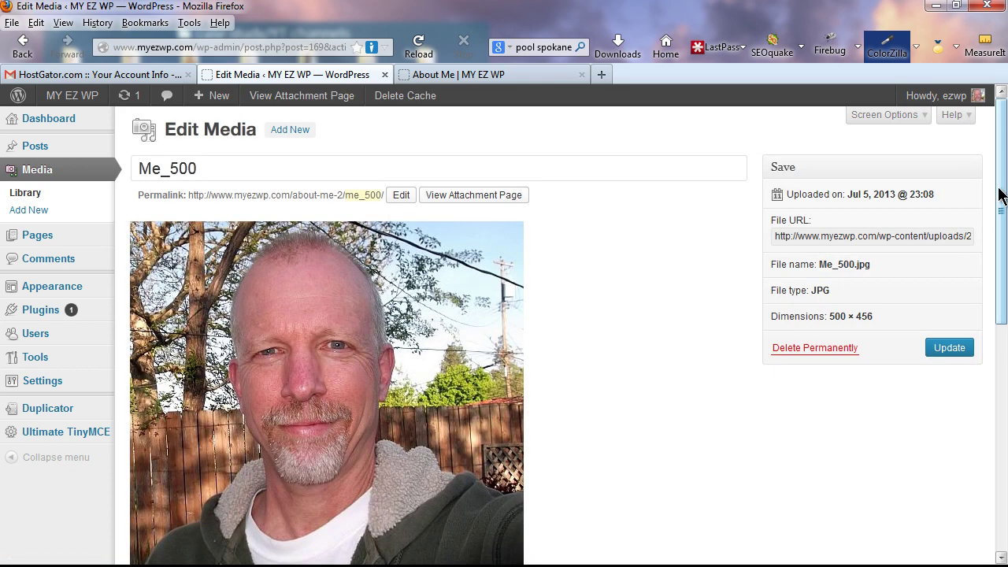
pyautogui.scroll(-3, 1001, 192)
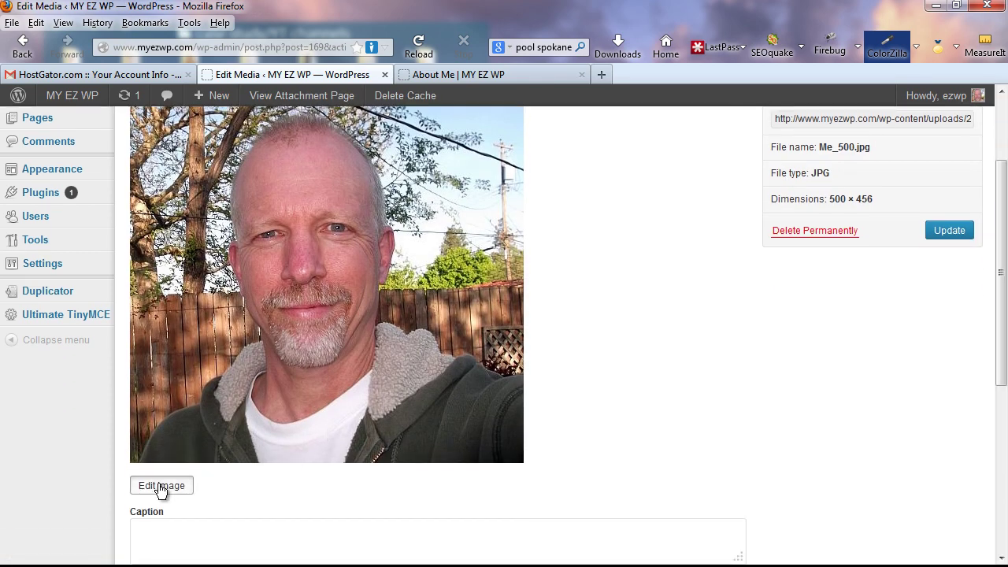
pyautogui.click(161, 485)
pyautogui.moveTo(209, 95)
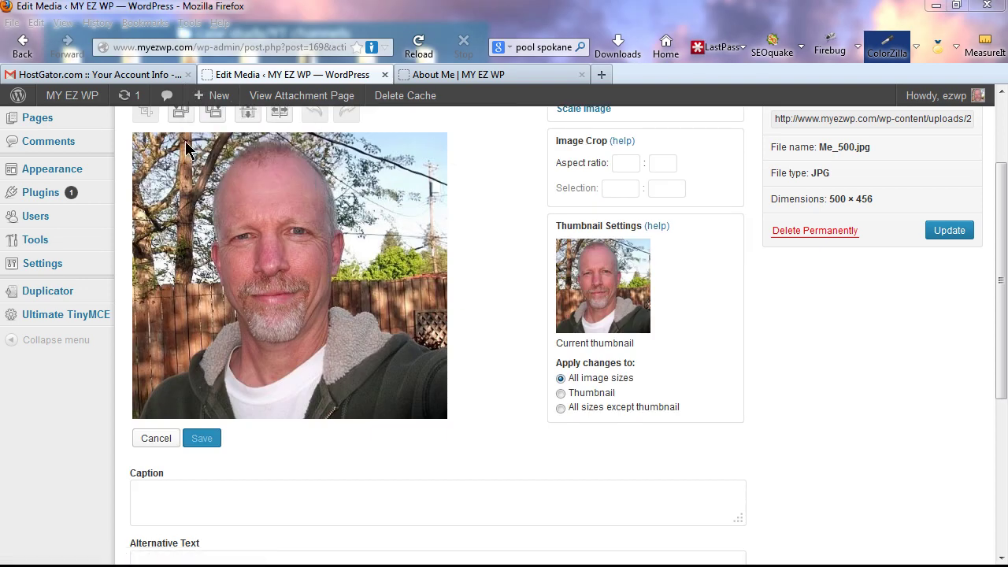
# - Crop the photo around the face to 366 × 358 and save it
pyautogui.moveTo(163, 141); pyautogui.dragTo(396, 372)
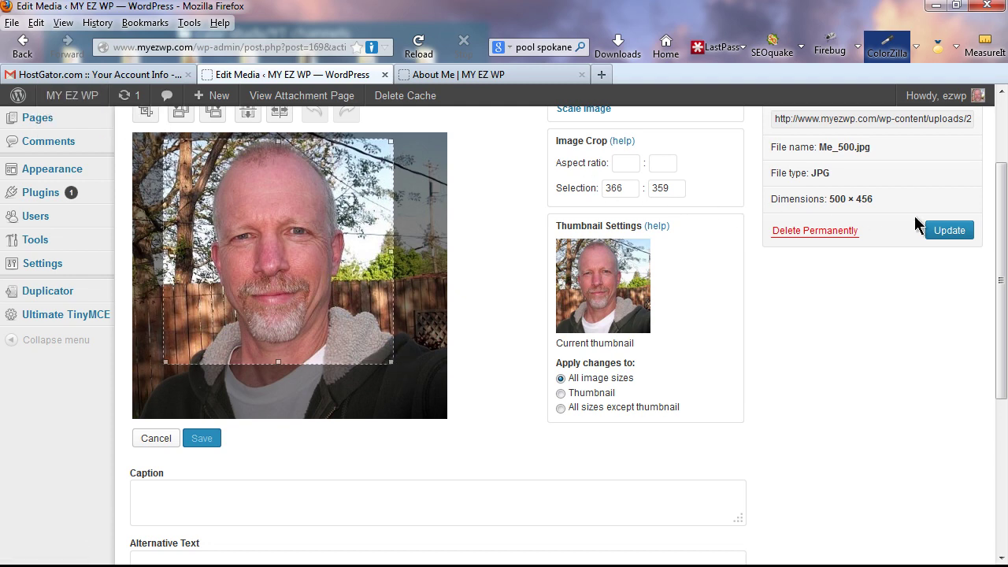
pyautogui.moveTo(998, 247); pyautogui.dragTo(998, 229)
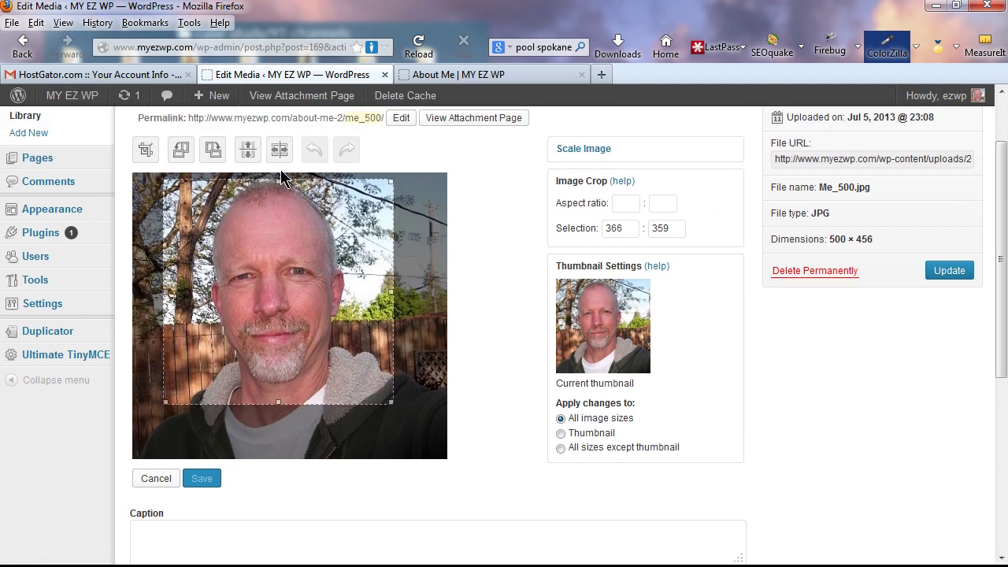
pyautogui.click(144, 152)
pyautogui.click(201, 473)
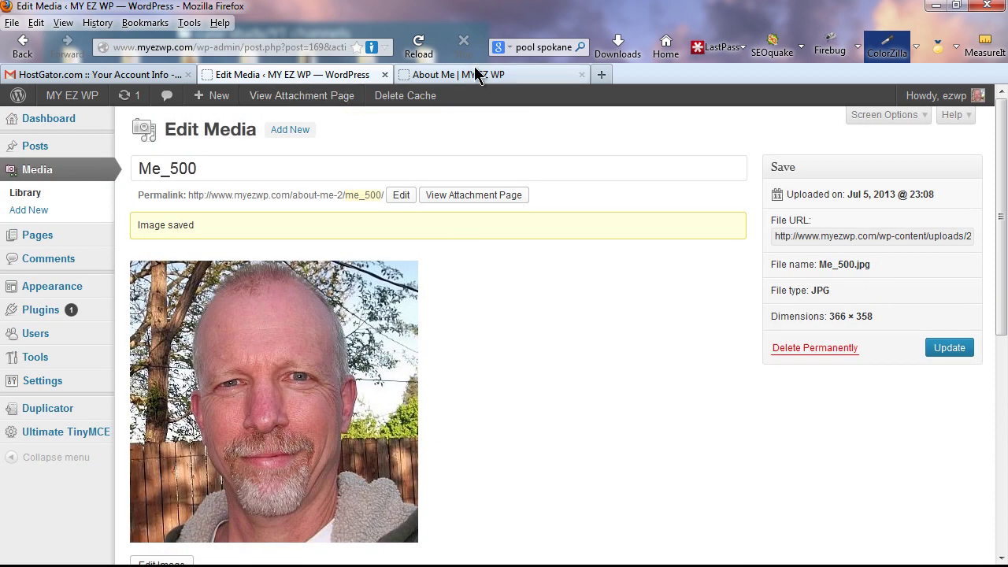
# - Reload the live About Me page, then go to the admin Pages list
pyautogui.click(477, 73)
pyautogui.rightClick(470, 76)
pyautogui.click(523, 83)
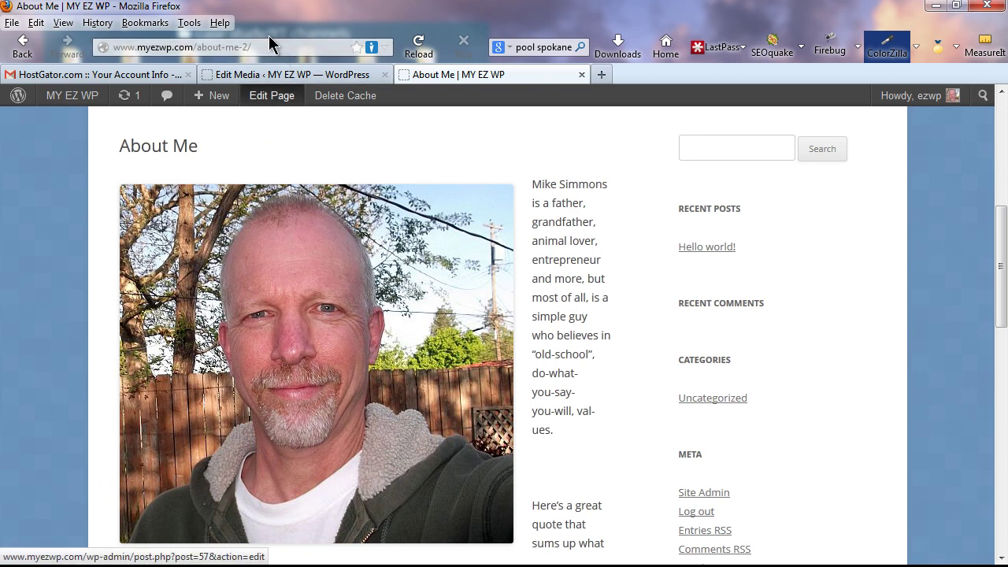
pyautogui.click(281, 76)
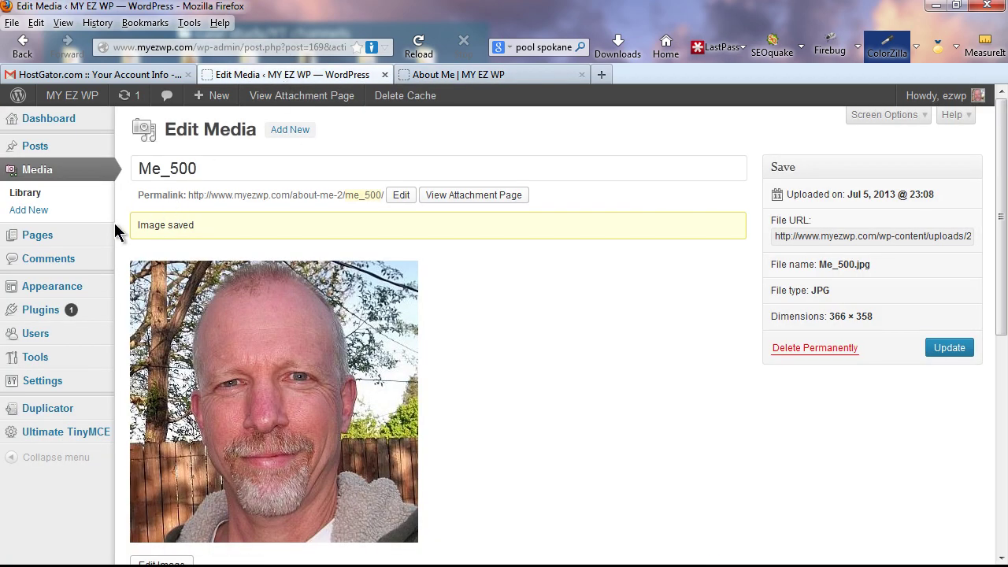
pyautogui.click(29, 241)
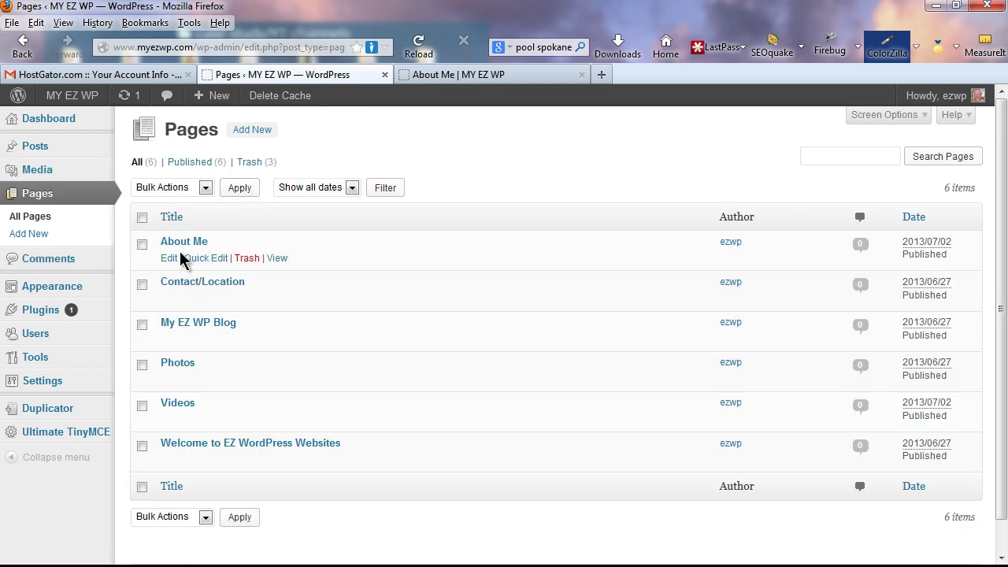
# - Replace the photo in the About Me page with the cropped Me_500 image
pyautogui.click(169, 260)
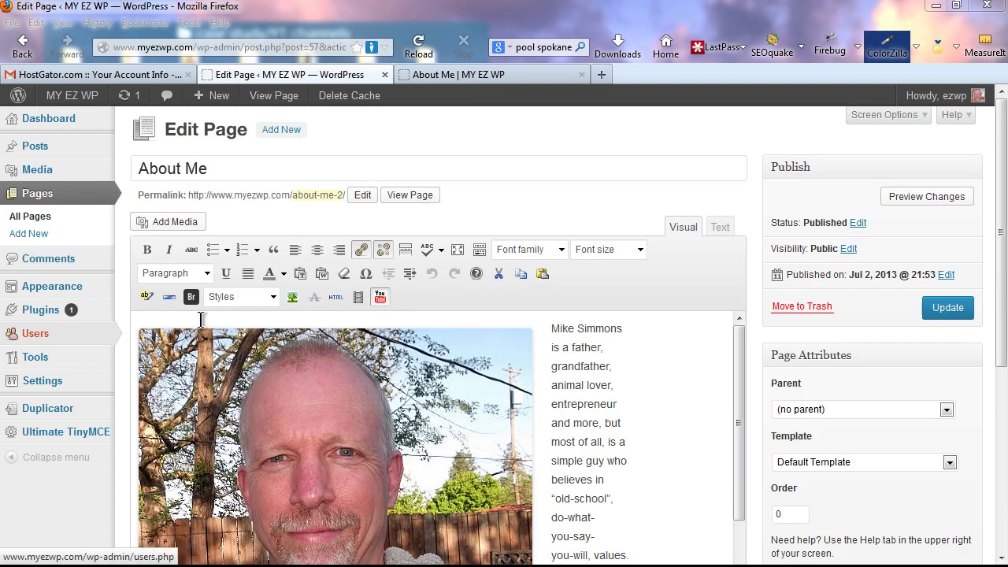
pyautogui.click(293, 413)
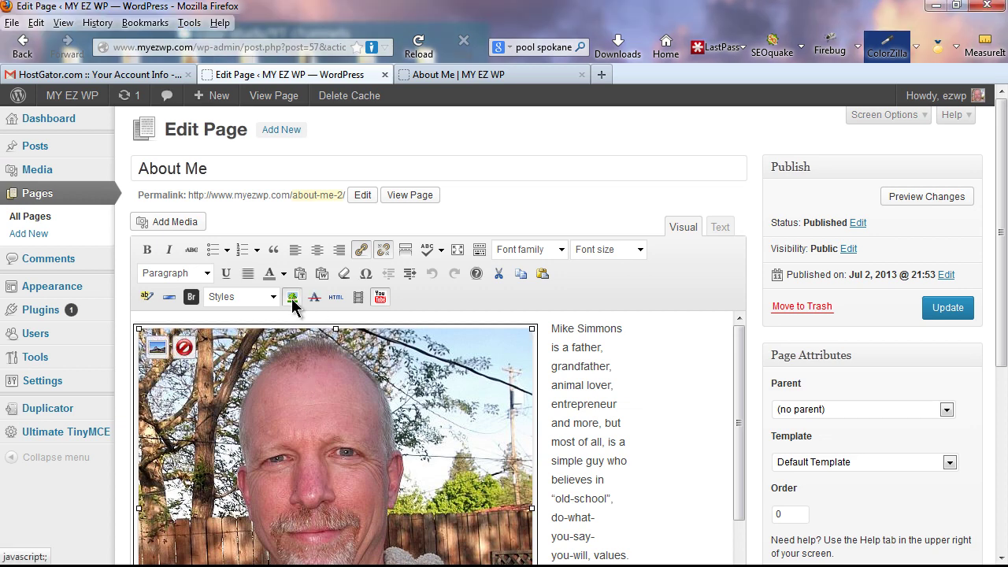
pyautogui.click(175, 224)
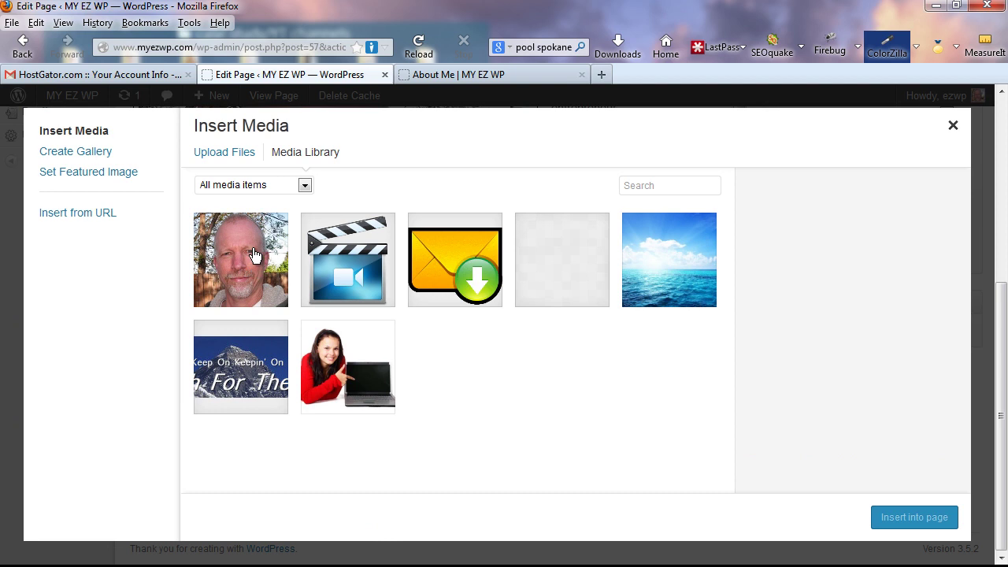
pyautogui.click(240, 254)
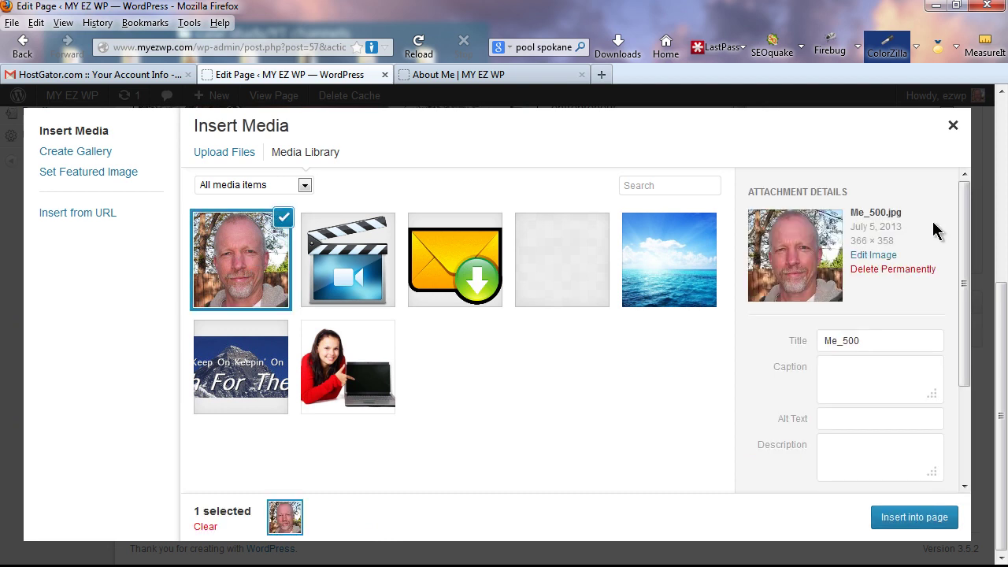
pyautogui.moveTo(963, 202); pyautogui.dragTo(972, 327)
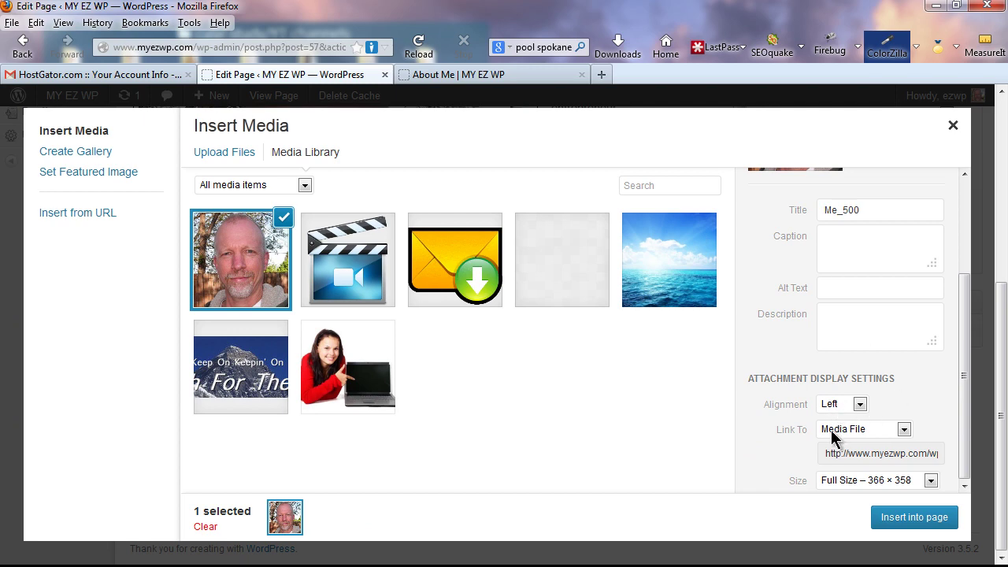
pyautogui.click(909, 514)
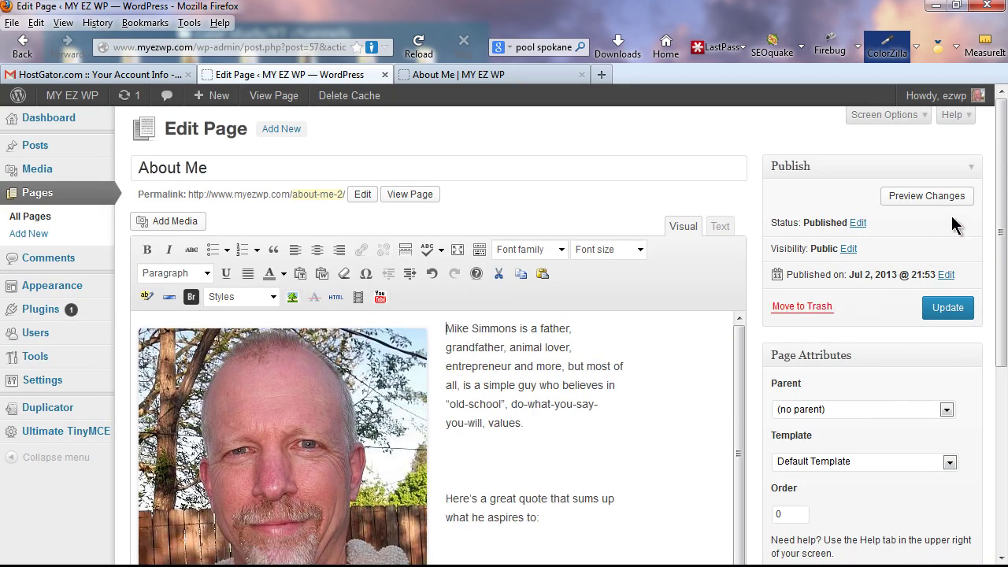
# - Update the page and refresh the live About Me page with F5
pyautogui.scroll(-3, 997, 157)
pyautogui.click(944, 180)
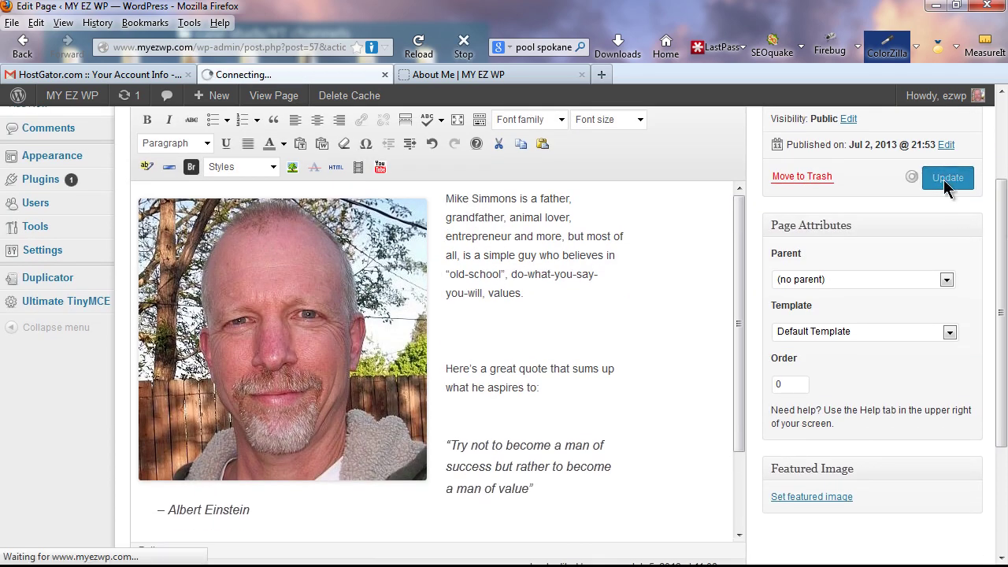
pyautogui.click(504, 76)
pyautogui.press('F5')
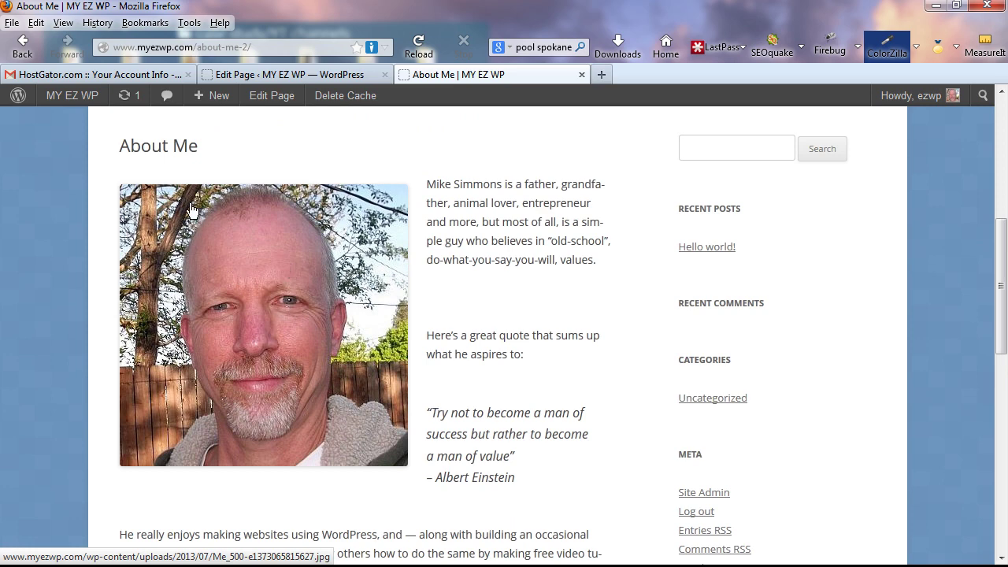
# - Open the photo's image settings and try sizes 90% down to 60%, then back to 100%
pyautogui.click(266, 74)
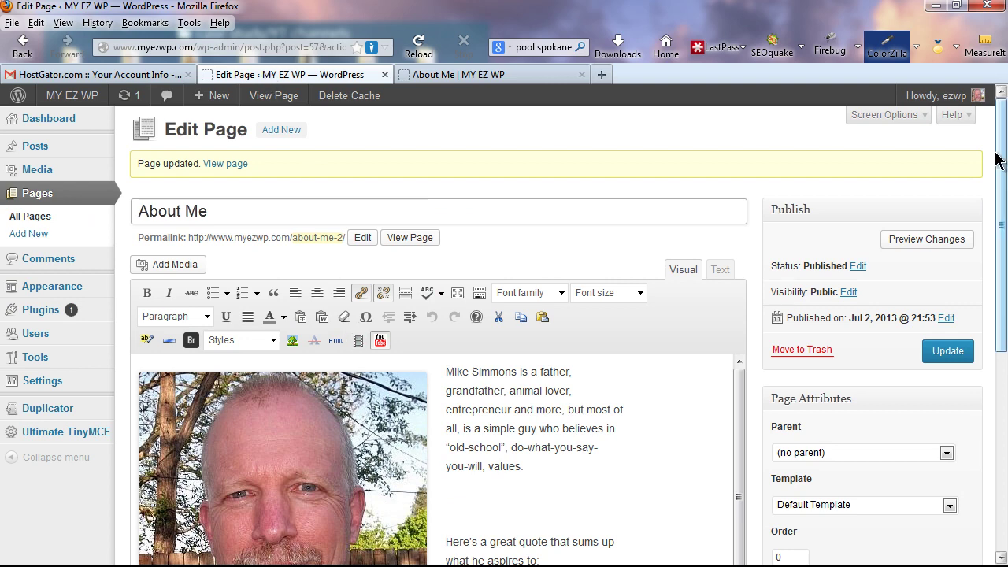
pyautogui.scroll(-4, 997, 157)
pyautogui.click(290, 297)
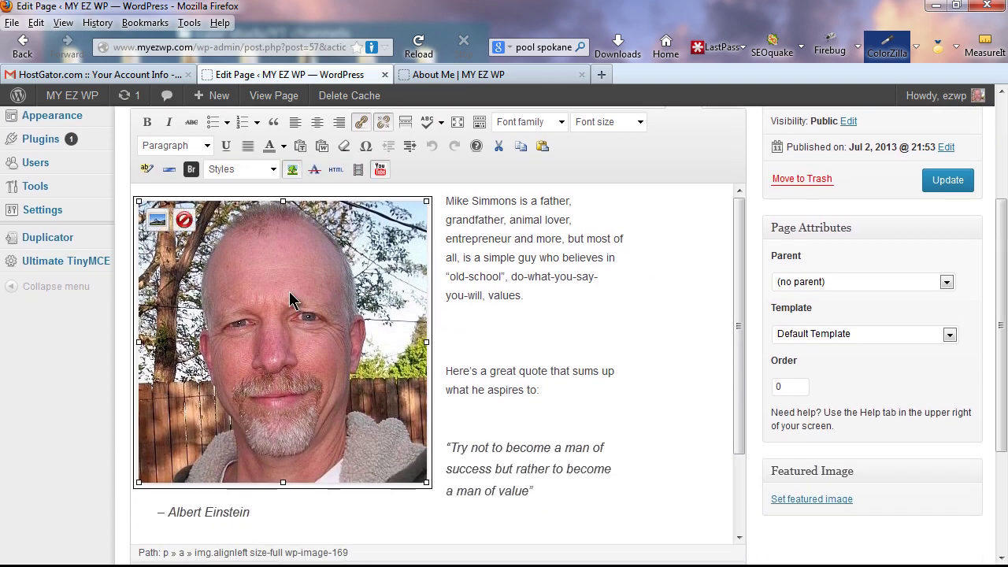
pyautogui.click(156, 222)
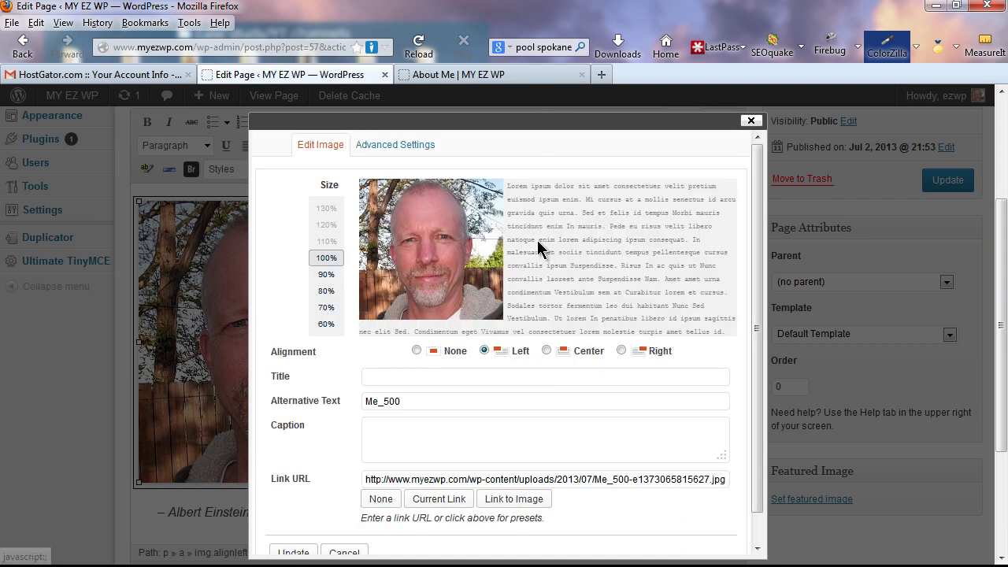
pyautogui.click(326, 274)
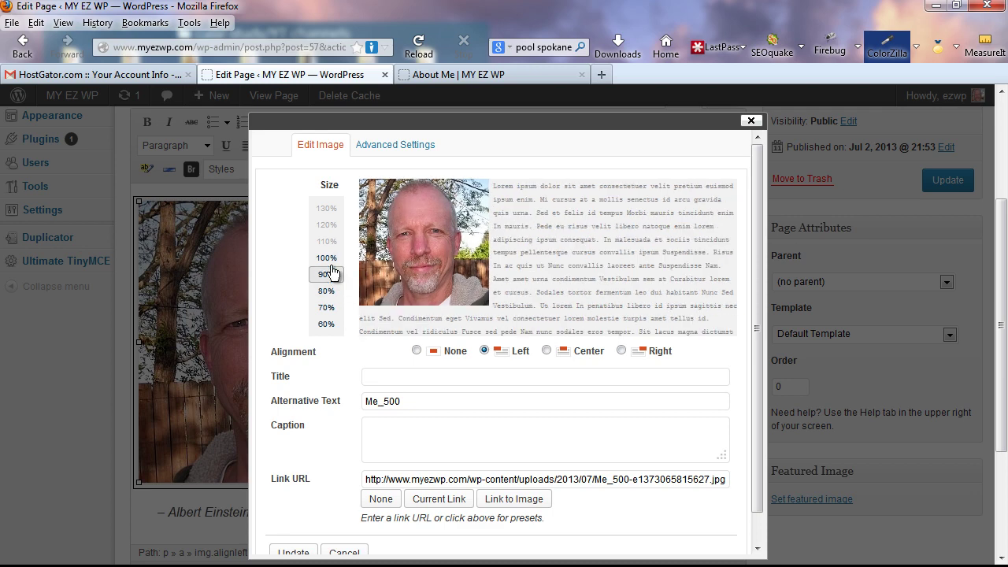
pyautogui.click(326, 290)
pyautogui.click(326, 307)
pyautogui.click(326, 324)
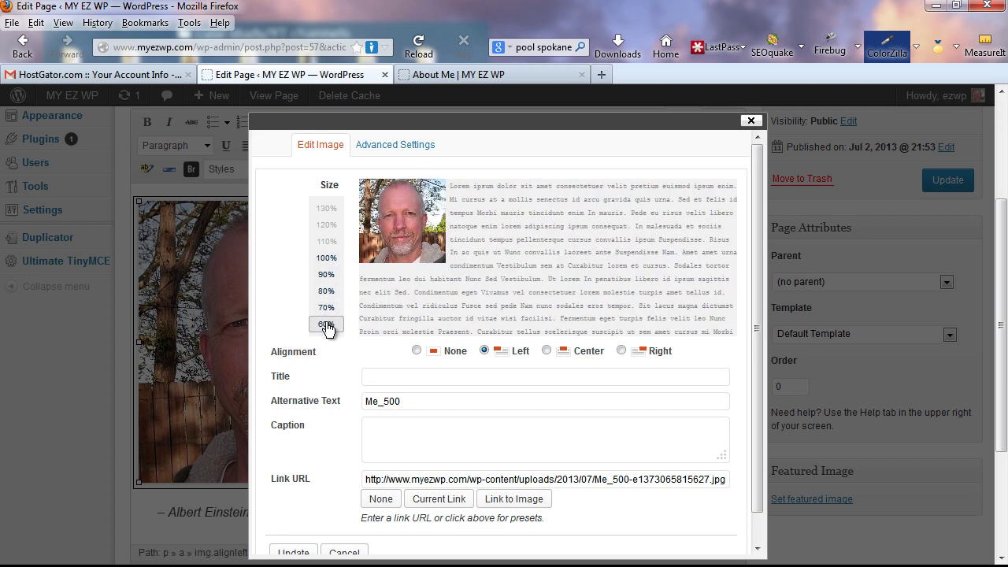
pyautogui.click(326, 258)
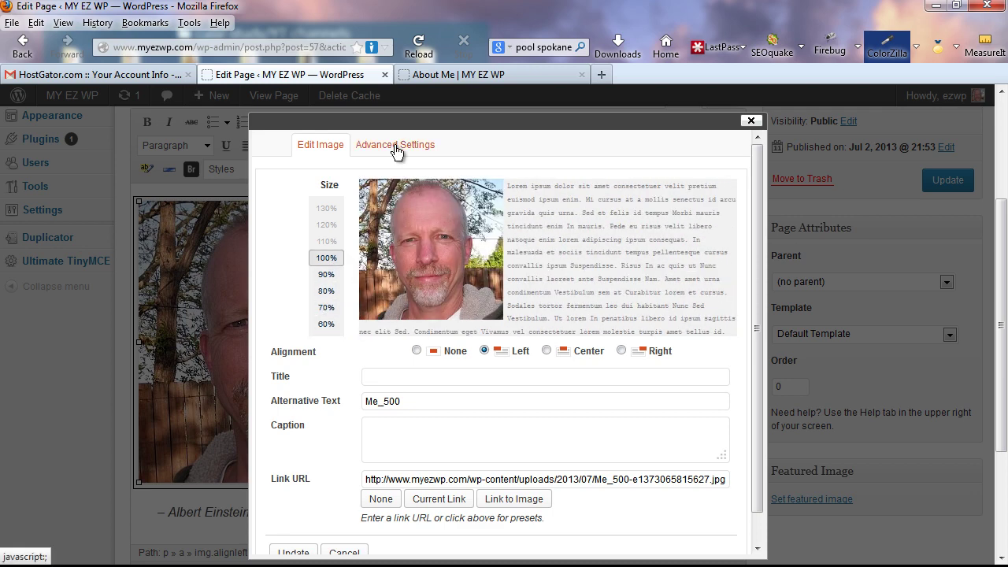
# - Set the photo to 60% with Link URL None and apply the settings
pyautogui.click(396, 146)
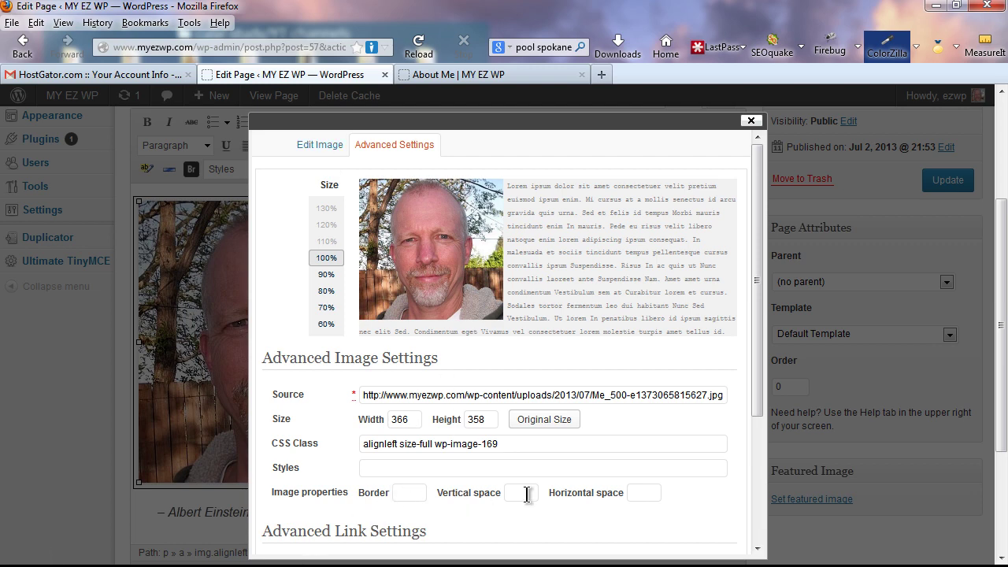
pyautogui.moveTo(757, 268); pyautogui.dragTo(783, 386)
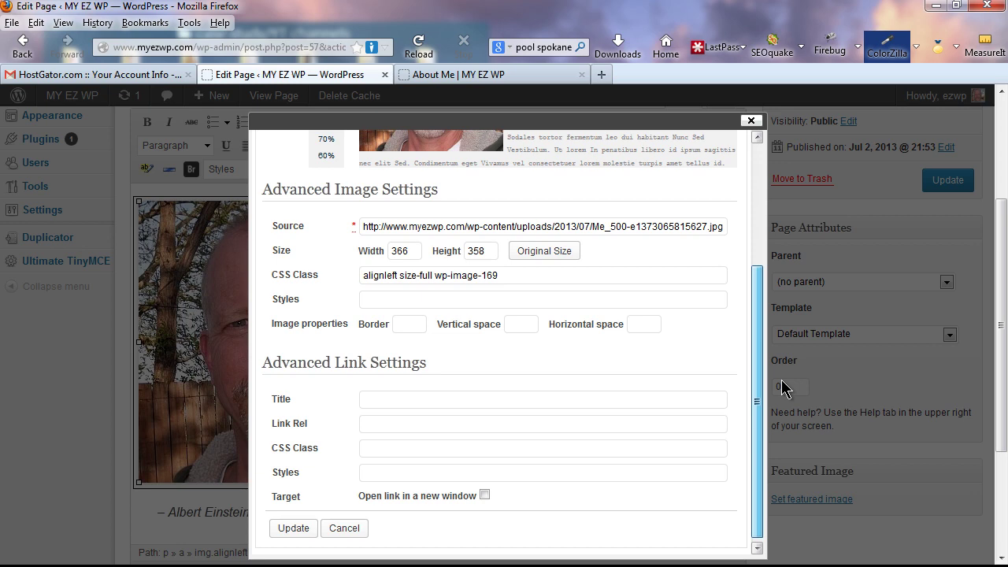
pyautogui.scroll(4, 630, 315)
pyautogui.click(328, 145)
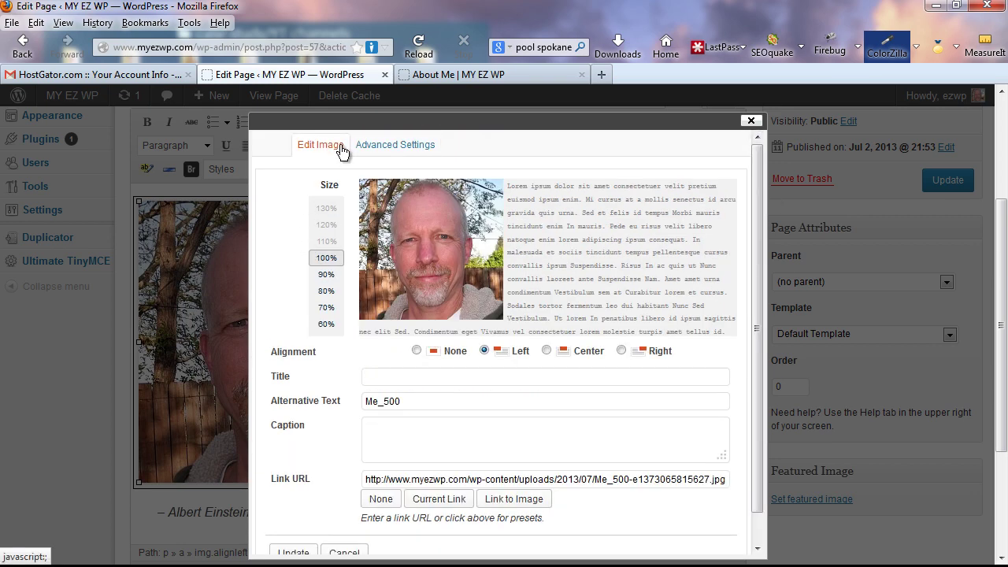
pyautogui.click(327, 326)
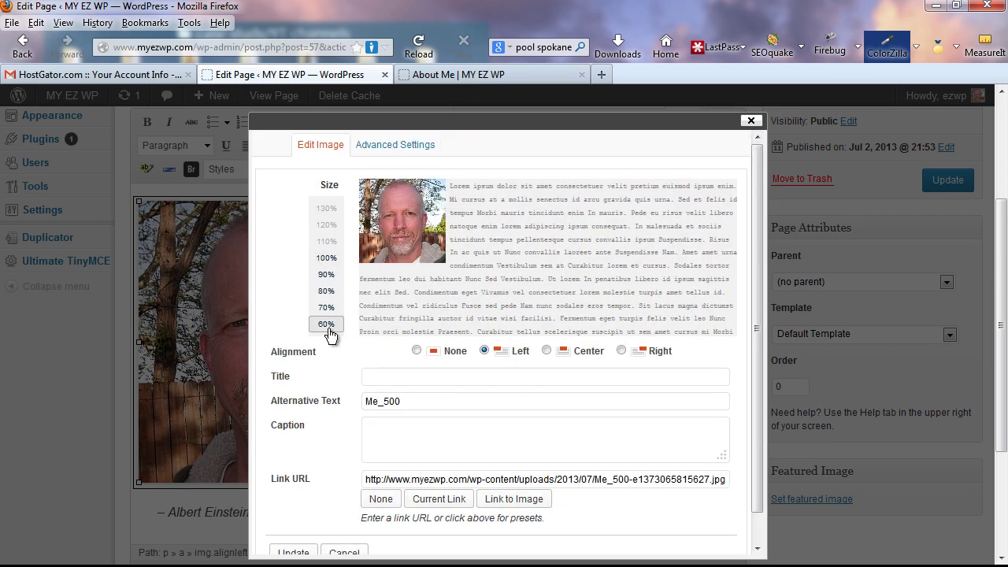
pyautogui.scroll(-1, 756, 315)
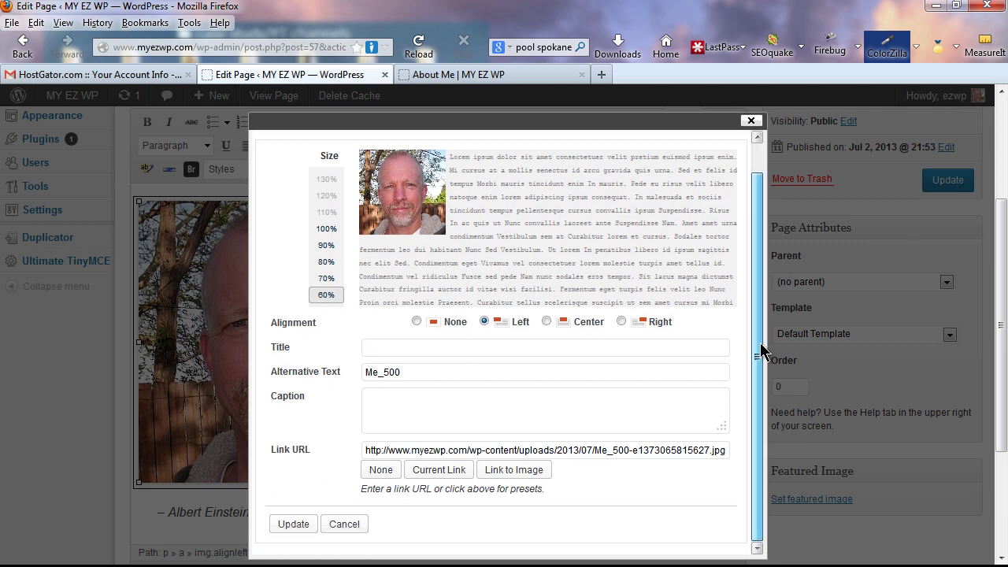
pyautogui.click(380, 471)
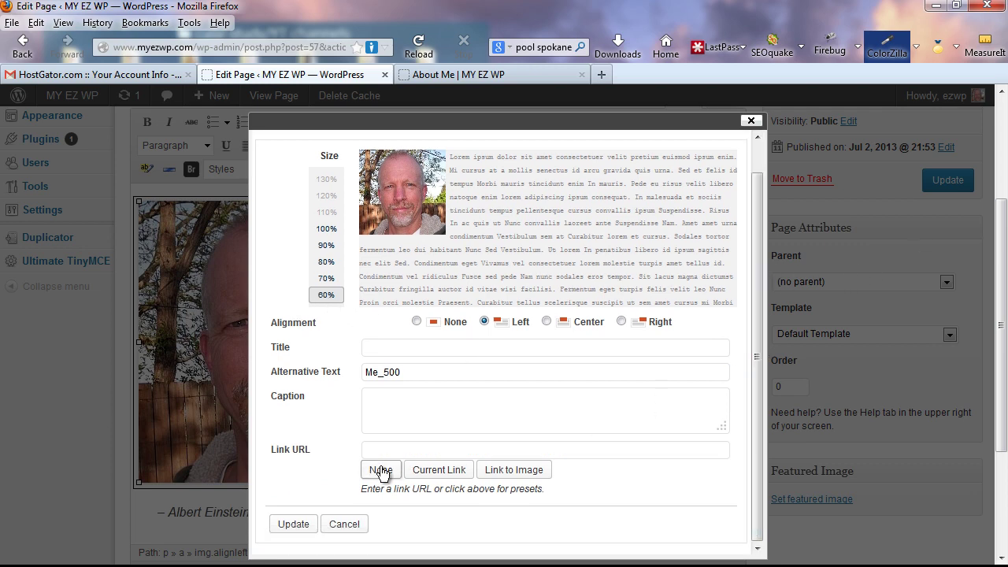
pyautogui.click(293, 524)
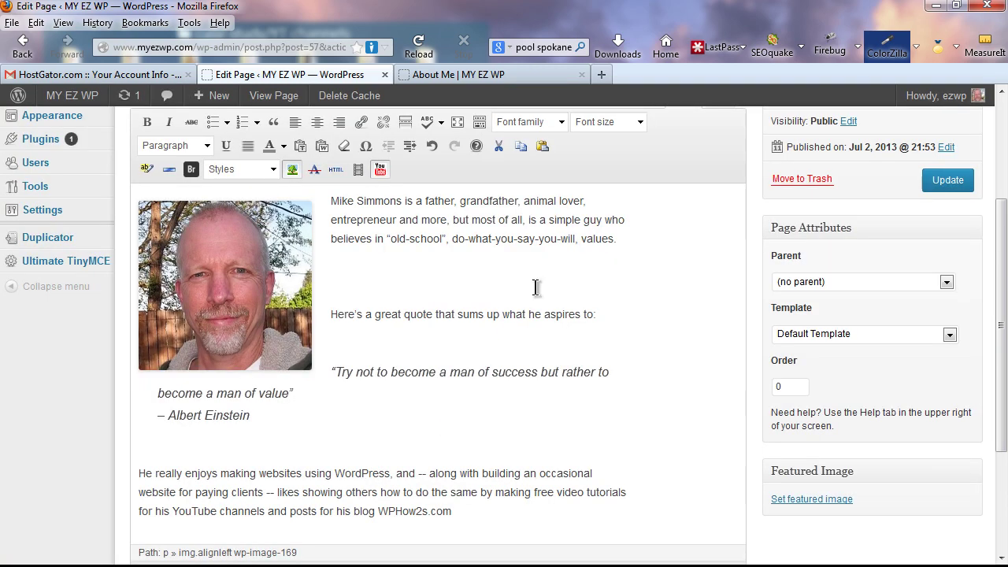
# - Update the About Me page and bring up the live tab's options
pyautogui.click(948, 180)
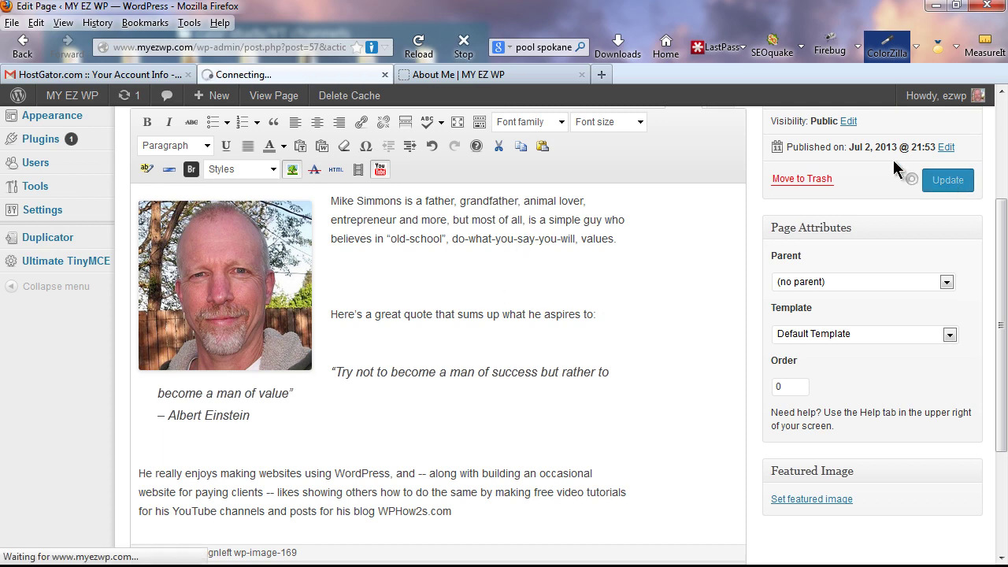
pyautogui.click(464, 75)
pyautogui.rightClick(464, 75)
# - Reload the live page, then change the About Me photo's size to 80% and apply
pyautogui.click(495, 83)
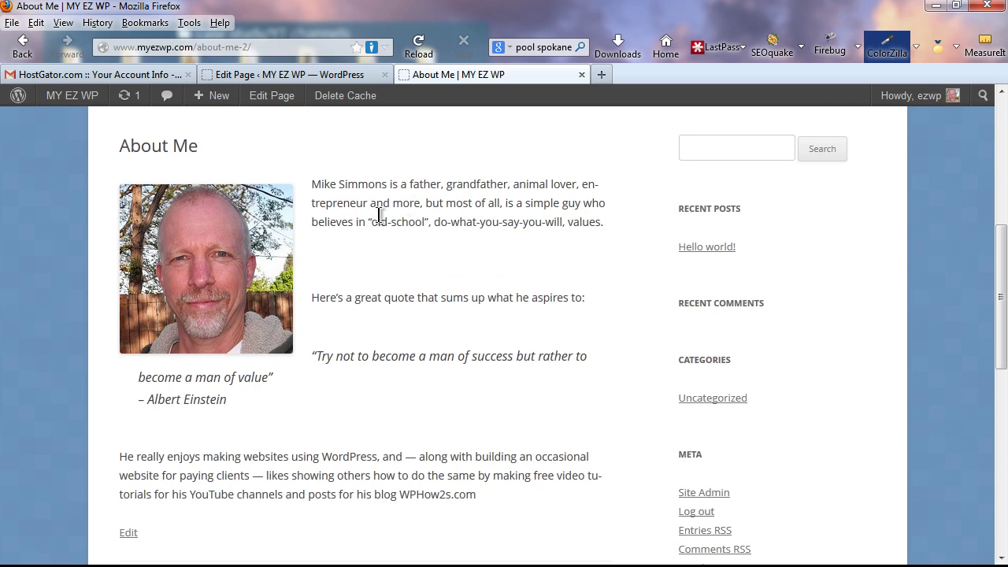
pyautogui.click(299, 68)
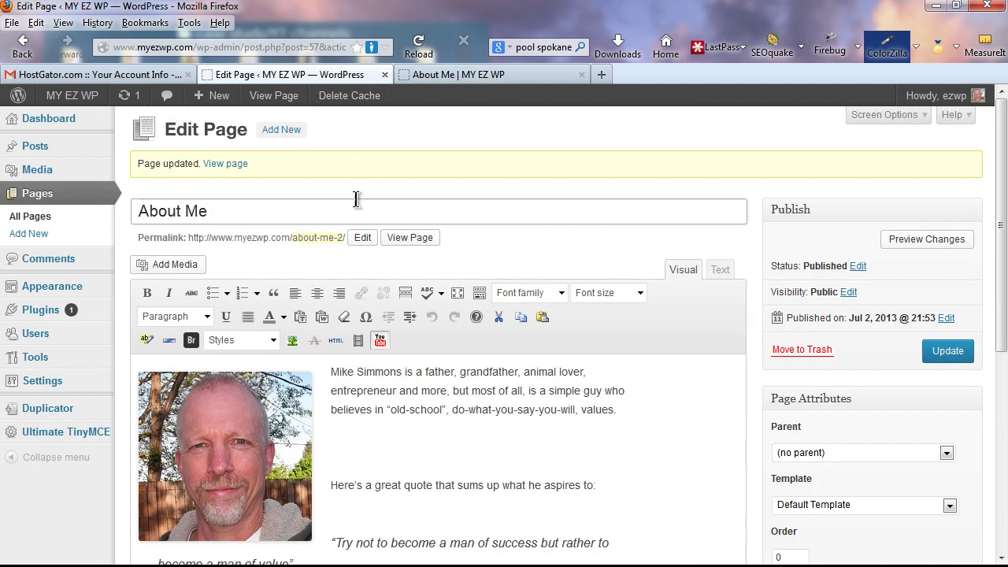
pyautogui.click(197, 435)
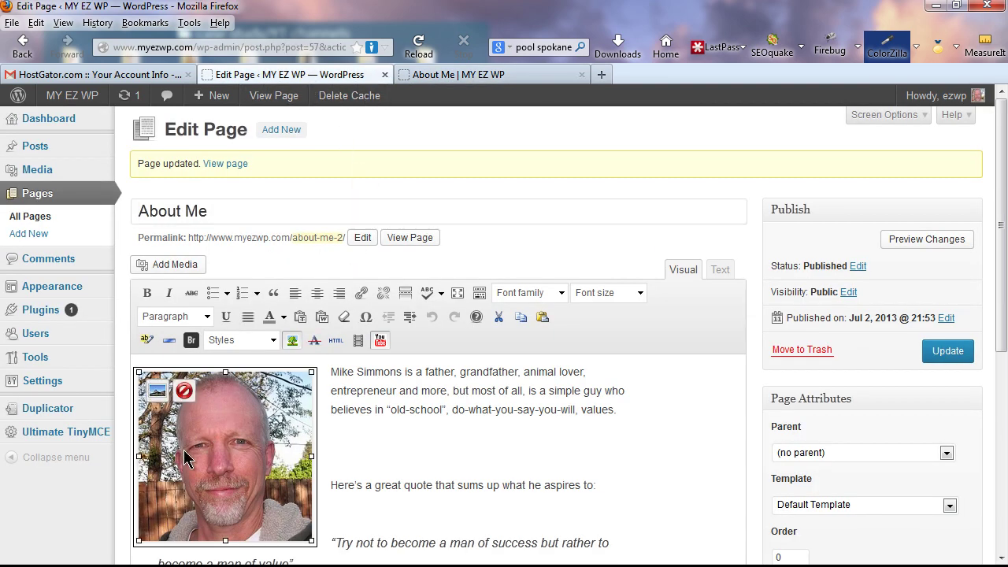
pyautogui.click(157, 389)
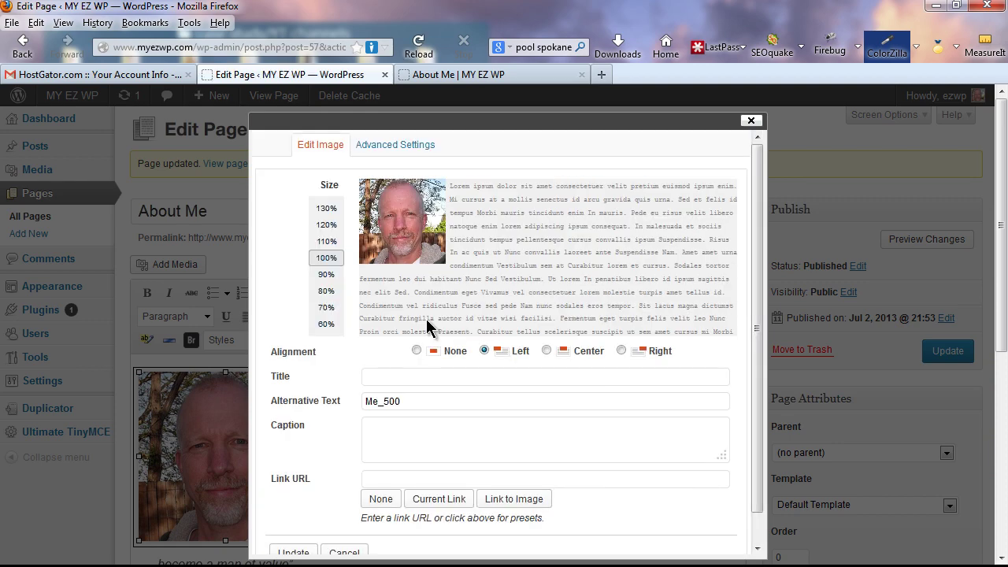
pyautogui.click(326, 293)
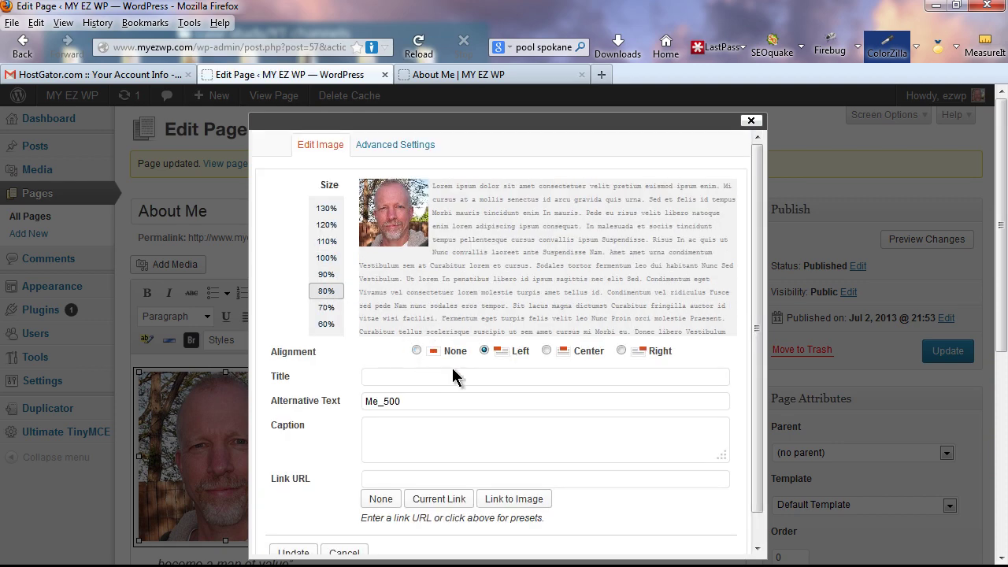
pyautogui.scroll(-1, 758, 213)
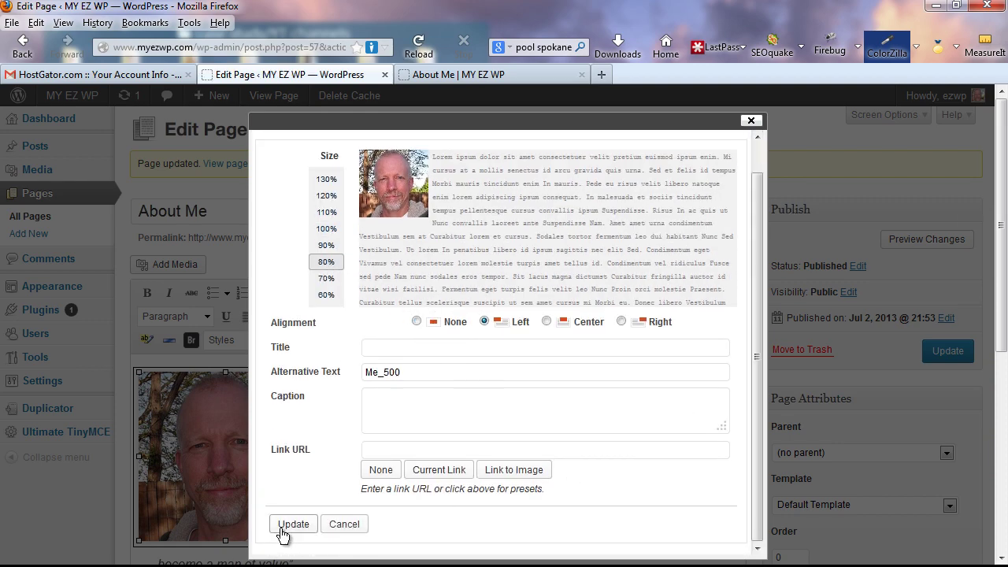
pyautogui.click(285, 526)
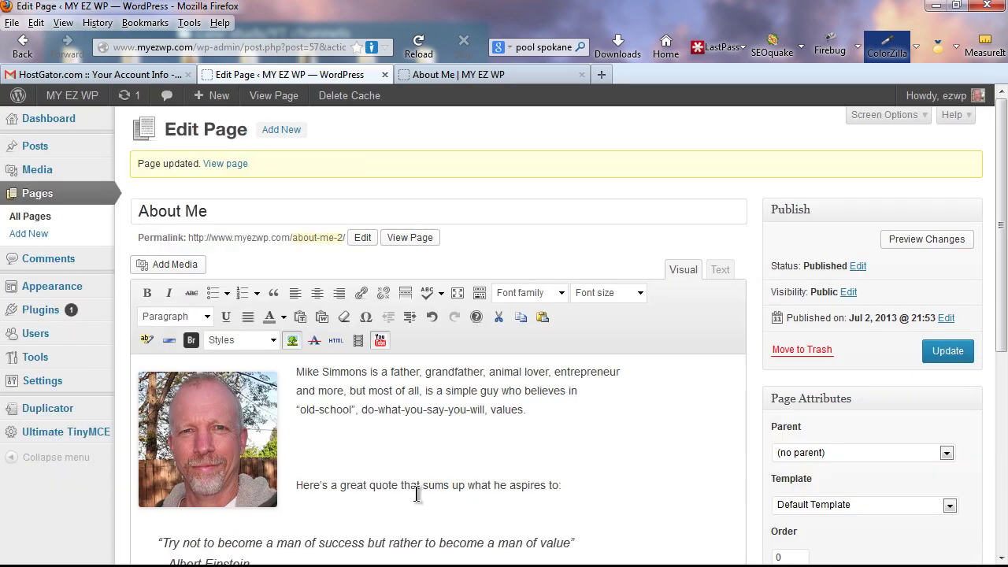
# - Update the About Me page and bring up the live tab's options to reload it
pyautogui.click(941, 350)
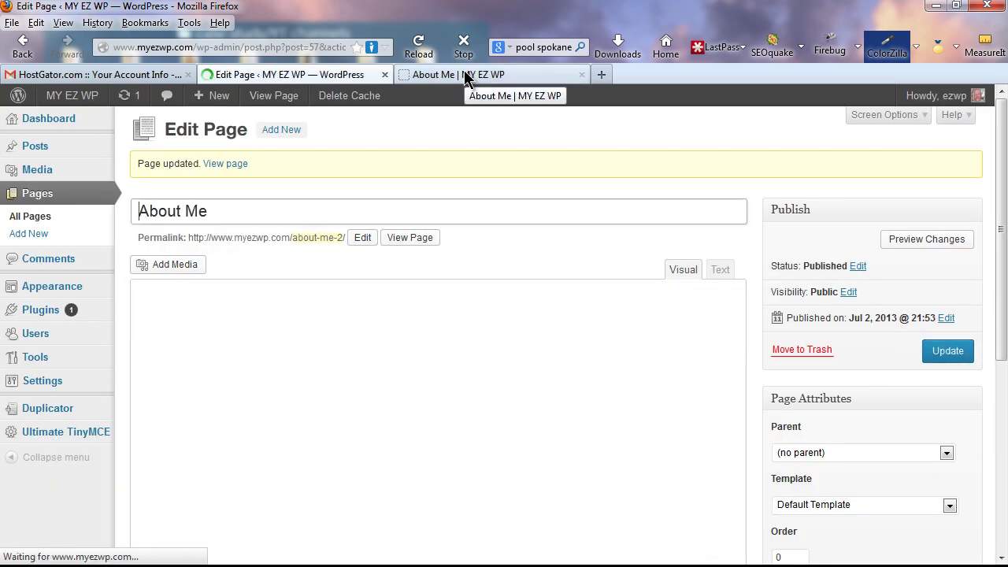
pyautogui.click(465, 74)
pyautogui.rightClick(468, 78)
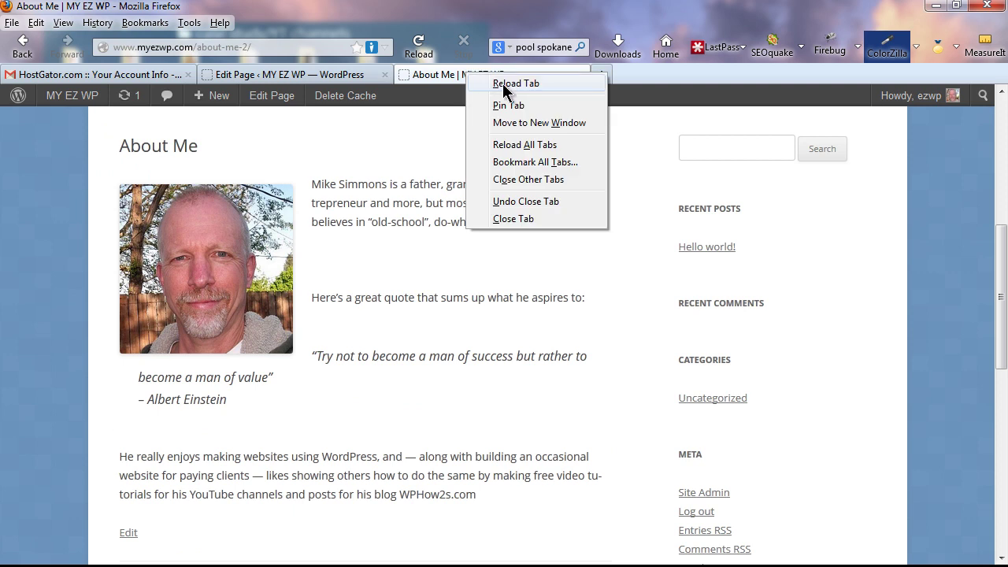
# - Add a line break above the About Me opening paragraph and save the page
pyautogui.click(504, 83)
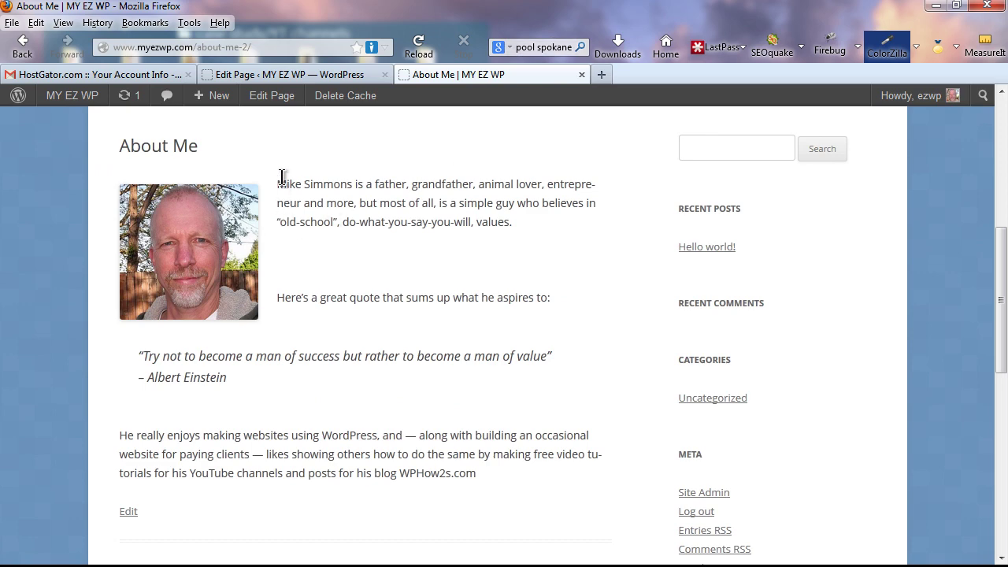
pyautogui.click(279, 74)
pyautogui.click(293, 372)
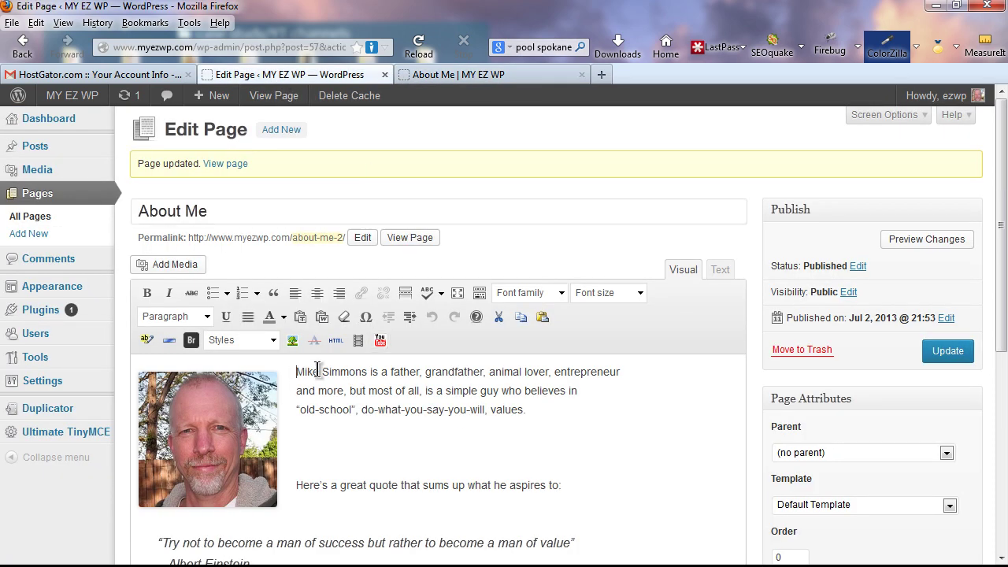
pyautogui.click(193, 346)
pyautogui.scroll(-3, 1001, 236)
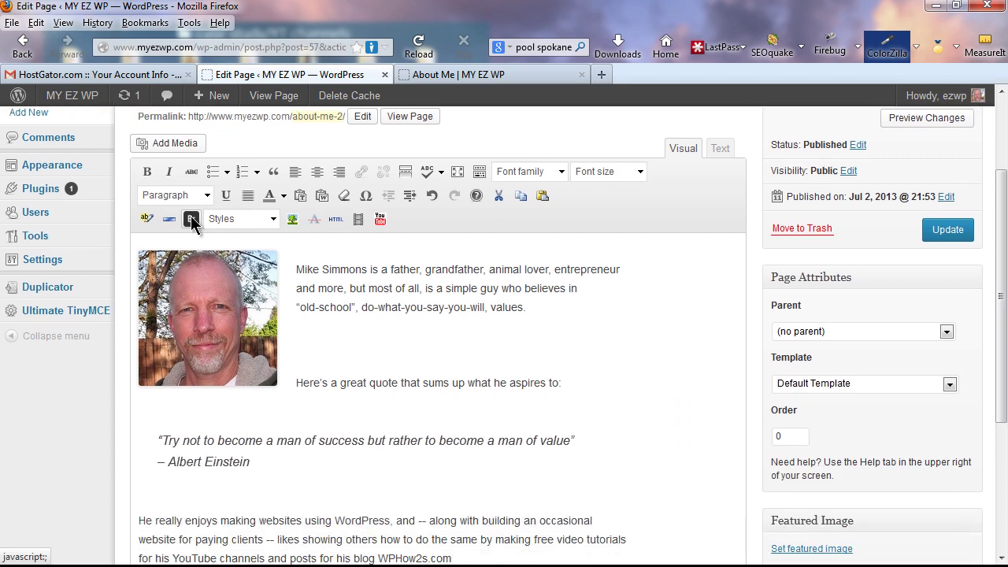
pyautogui.click(191, 221)
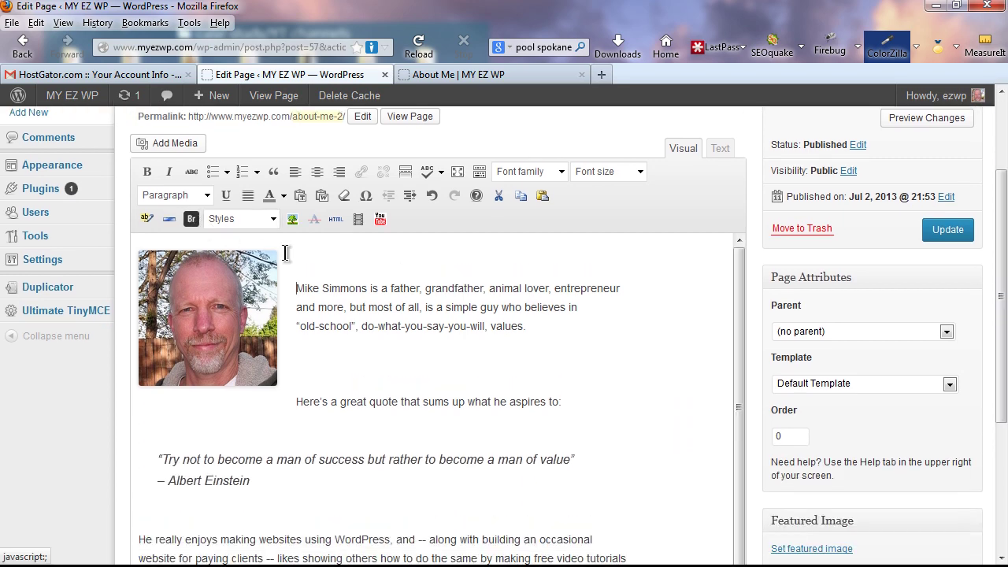
pyautogui.click(943, 229)
# - Check the live page, then move the quote introduction line below the photo and save
pyautogui.click(480, 76)
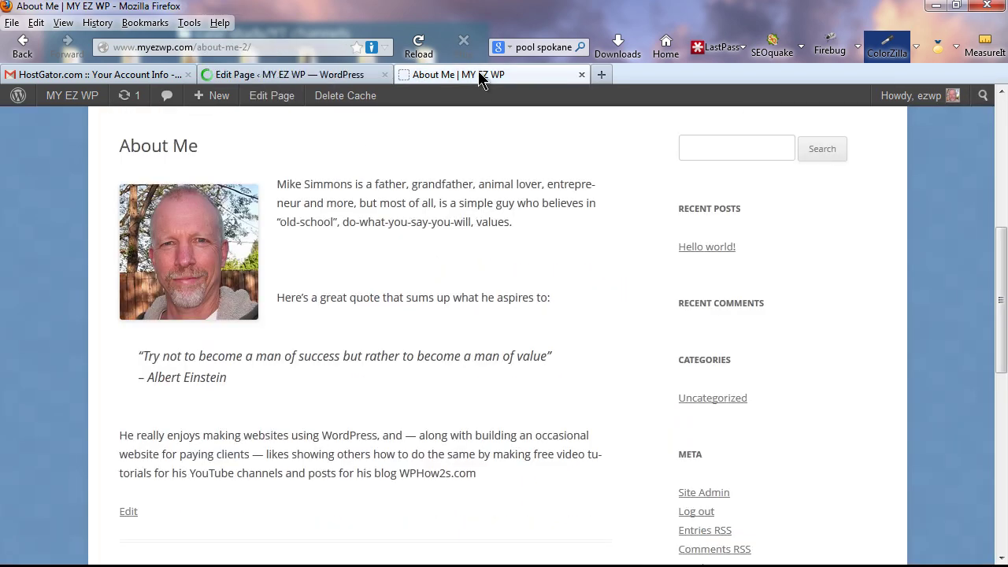
pyautogui.press('F5')
pyautogui.click(288, 74)
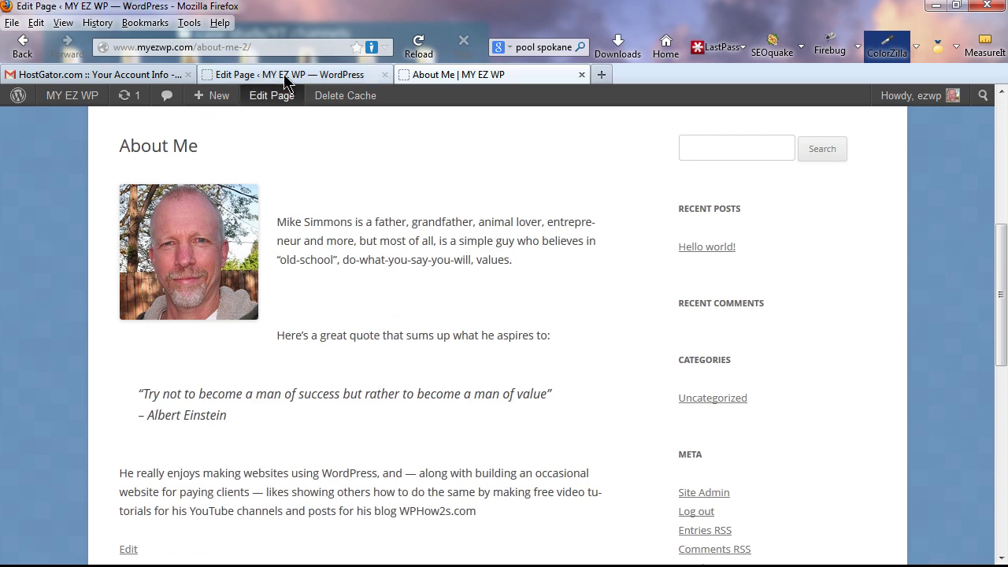
pyautogui.scroll(-4, 1001, 270)
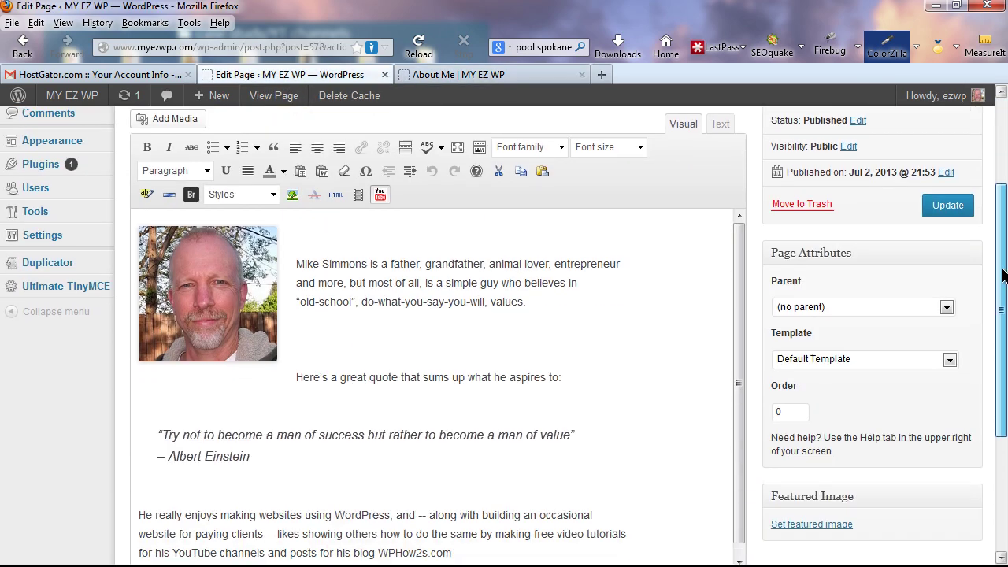
pyautogui.click(296, 367)
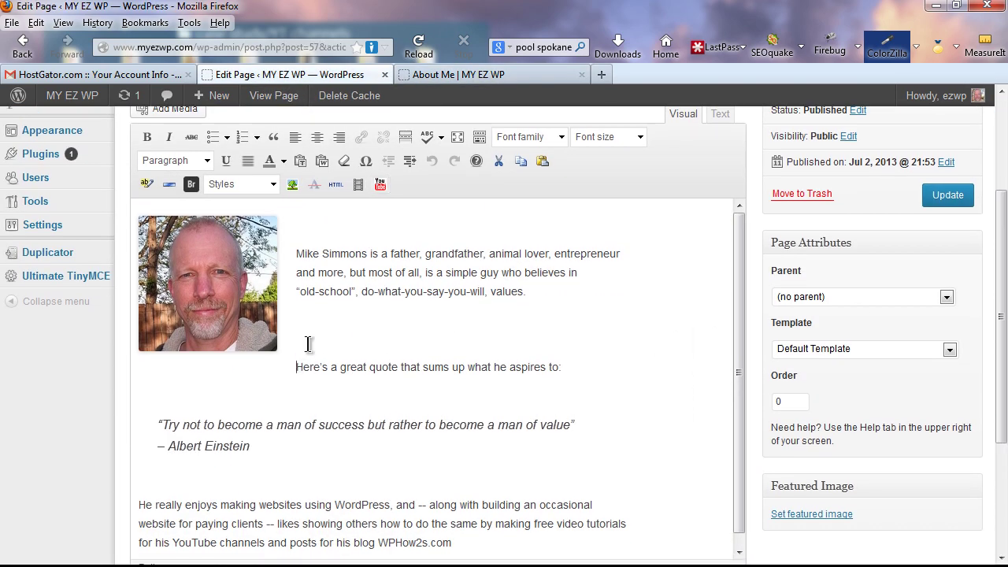
pyautogui.click(191, 184)
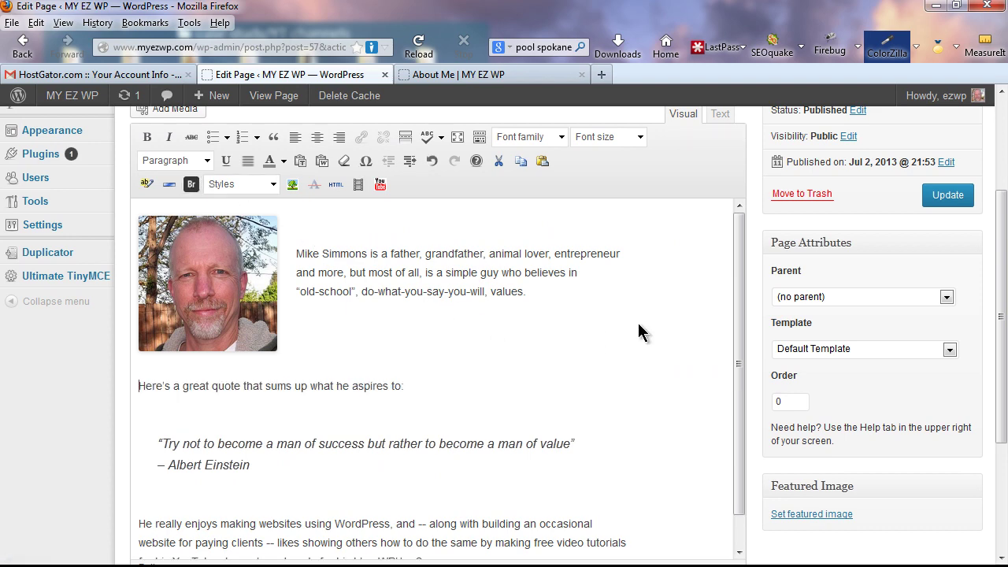
pyautogui.click(947, 196)
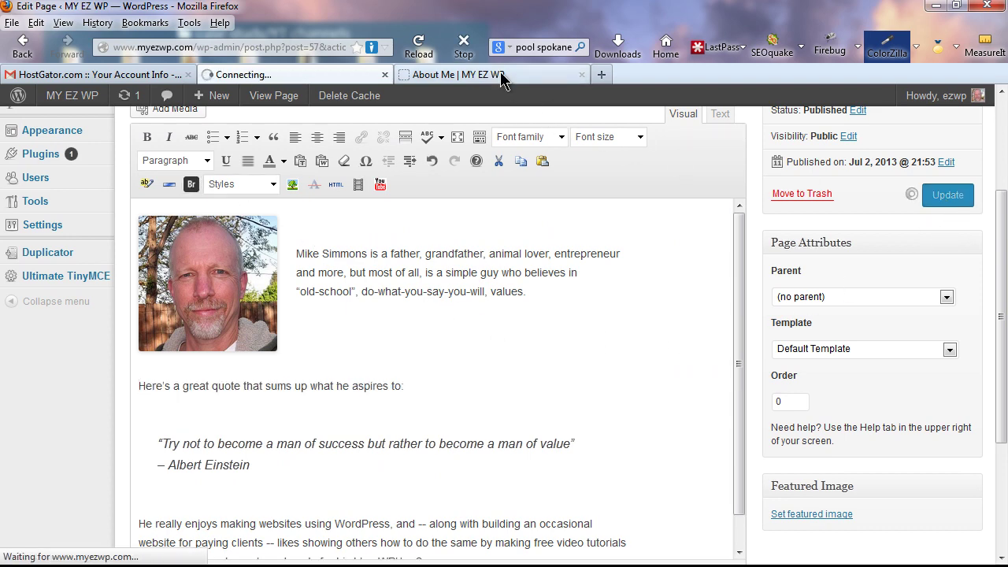
# - Compare the live About Me page with the editor, ending back in the page editor
pyautogui.click(502, 76)
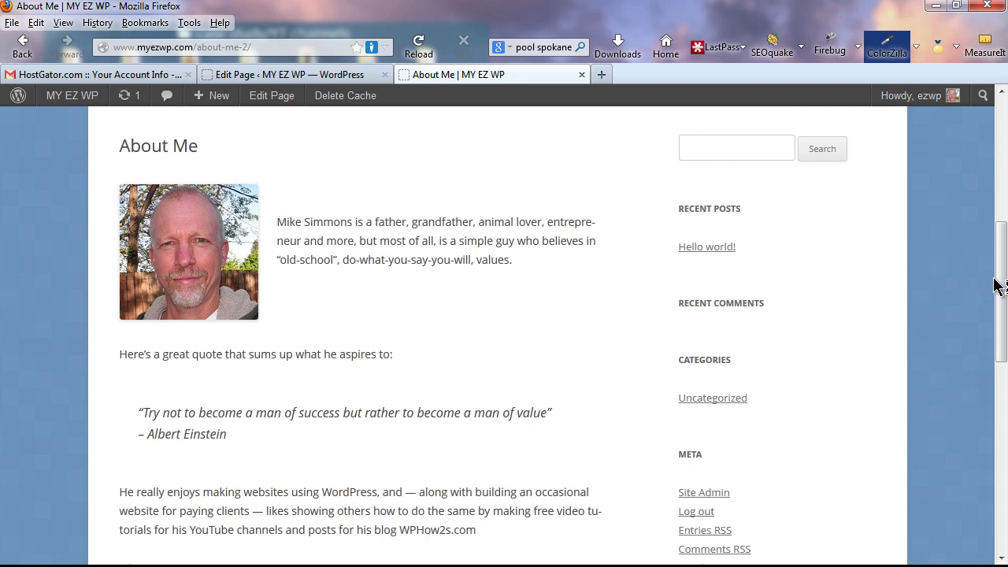
pyautogui.moveTo(1000, 281); pyautogui.dragTo(997, 248)
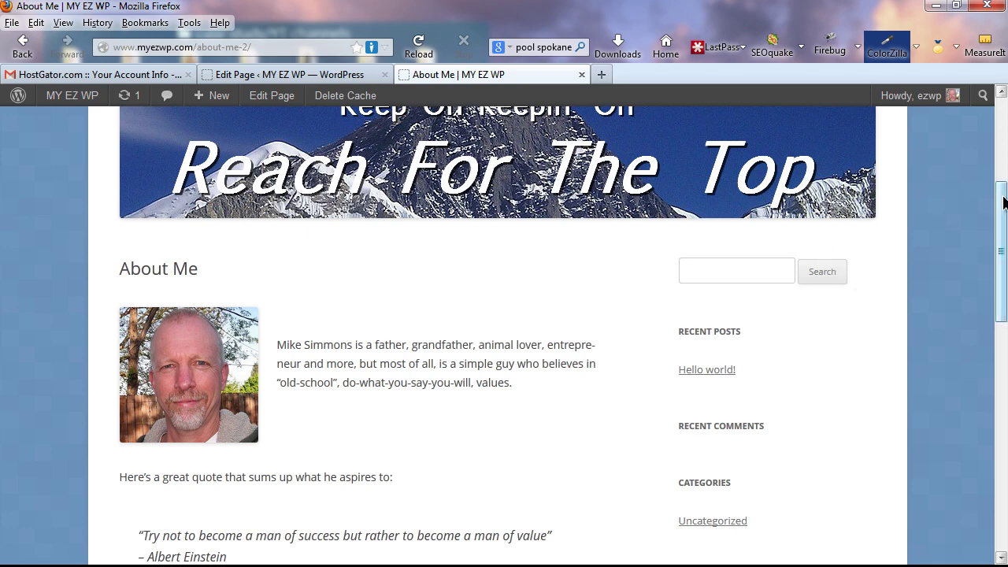
pyautogui.click(285, 76)
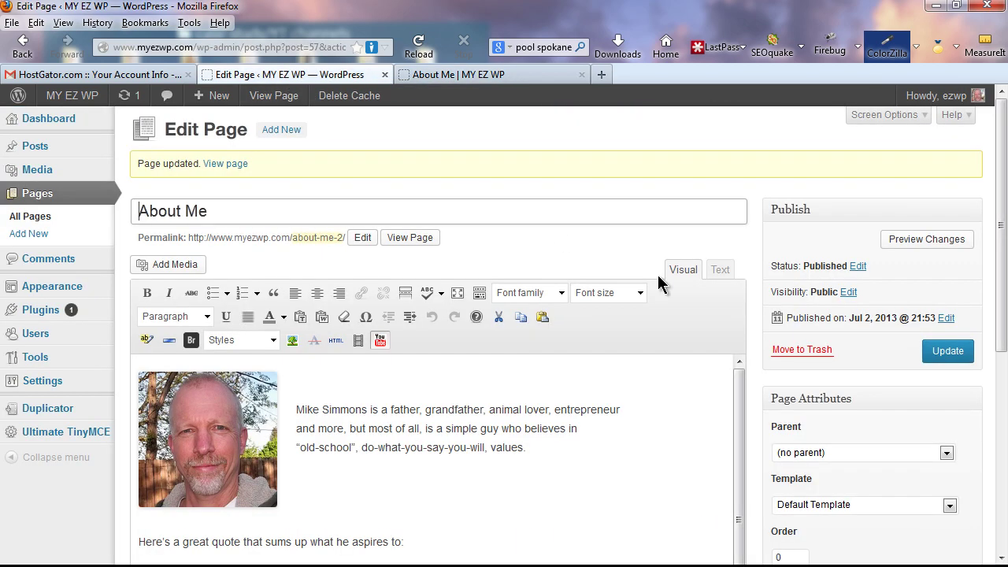
pyautogui.moveTo(997, 162); pyautogui.dragTo(998, 288)
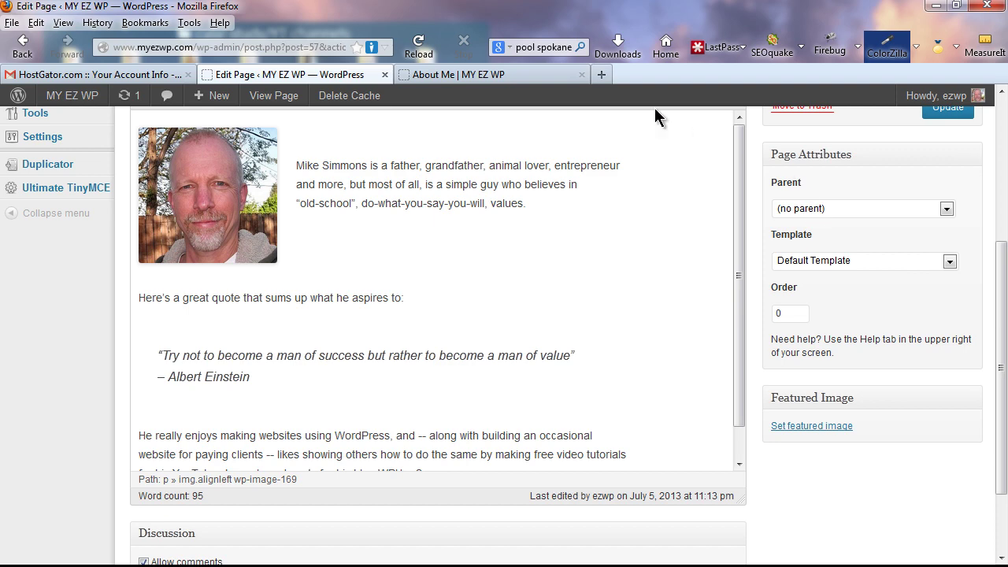
pyautogui.click(515, 74)
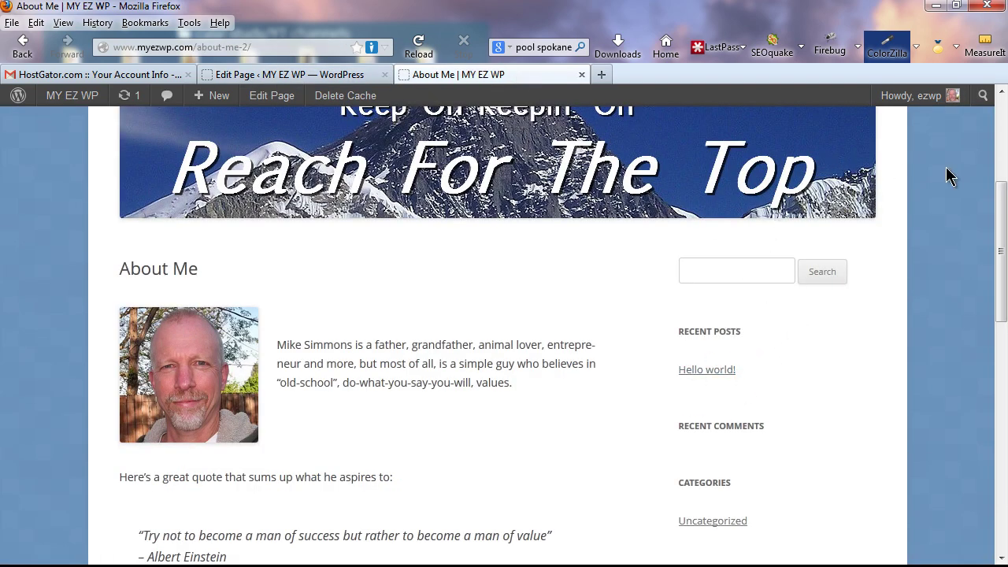
pyautogui.moveTo(1001, 207); pyautogui.dragTo(1000, 253)
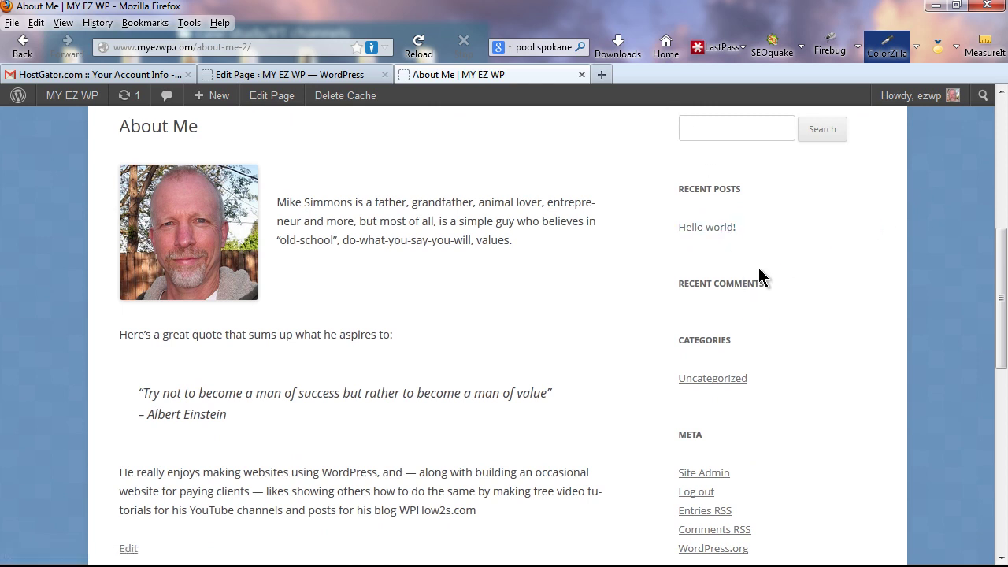
pyautogui.scroll(7, 1001, 267)
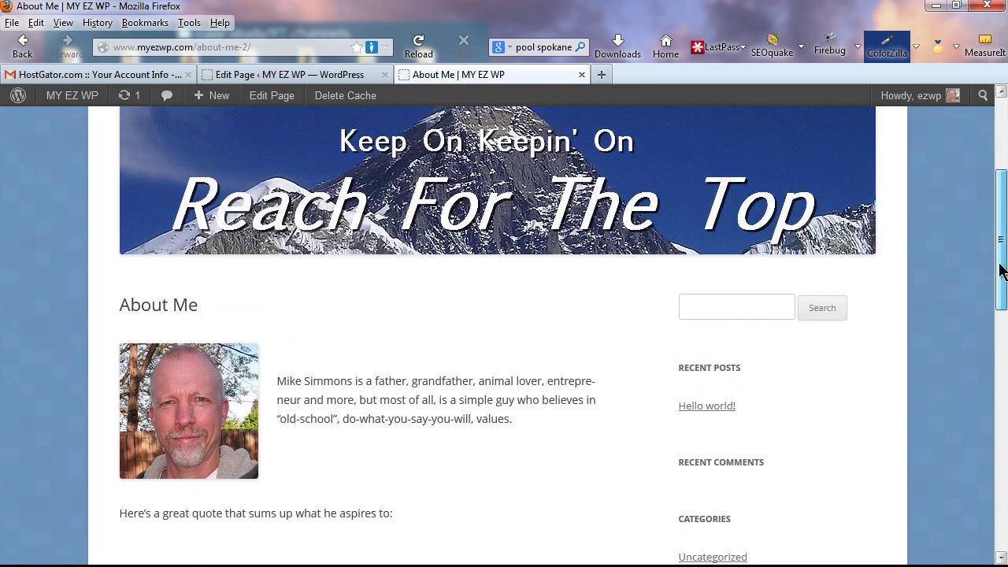
pyautogui.click(279, 76)
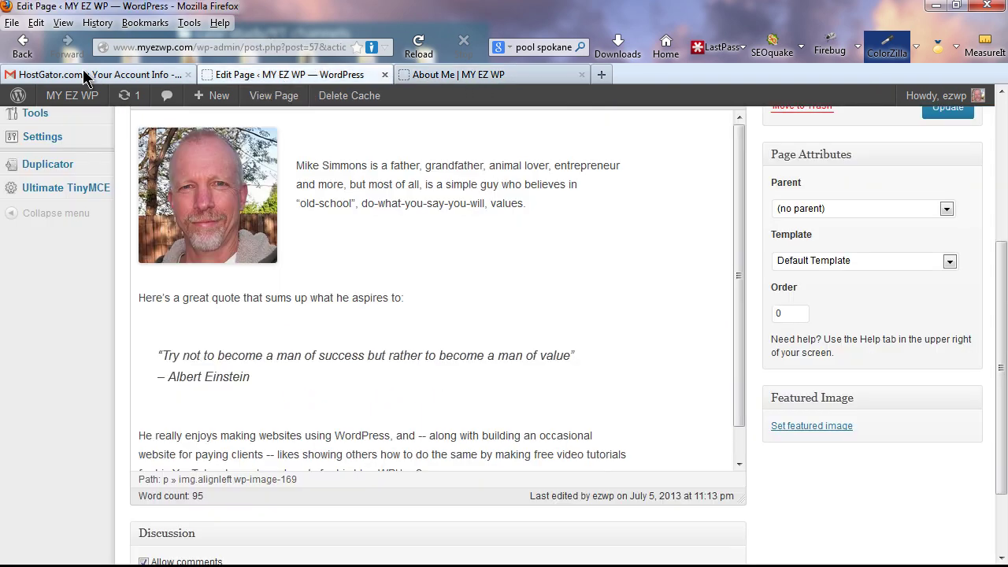
# - Go to Appearance > Widgets and delete the Recent Comments widget from the sidebar
pyautogui.scroll(5, 228, 246)
pyautogui.moveTo(68, 286)
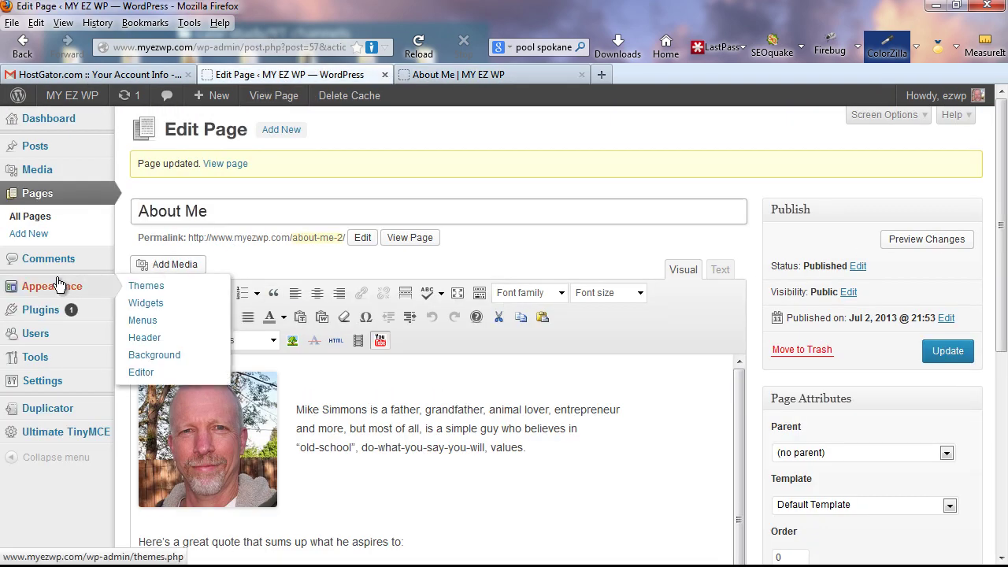
pyautogui.click(146, 303)
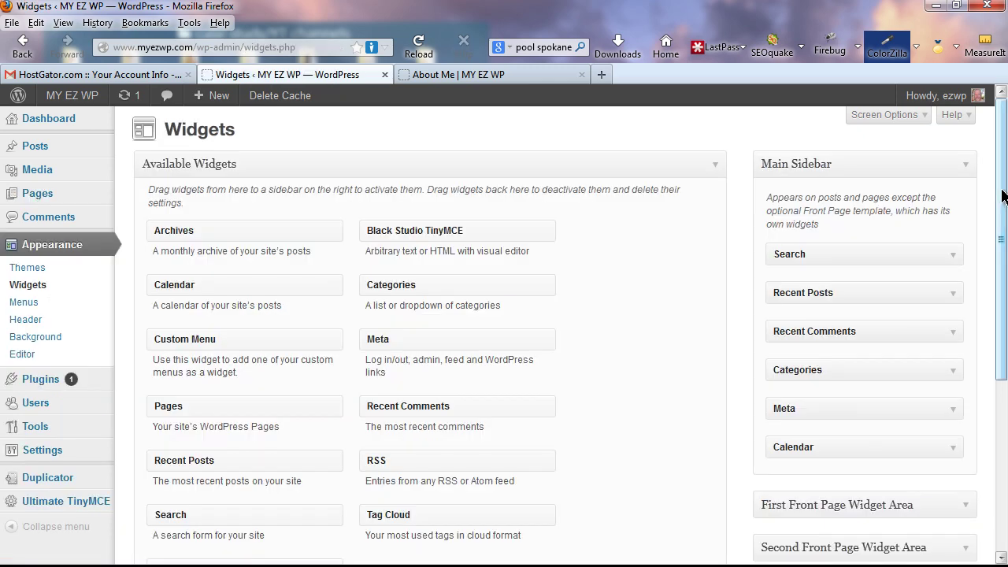
pyautogui.moveTo(1003, 196); pyautogui.dragTo(1004, 240)
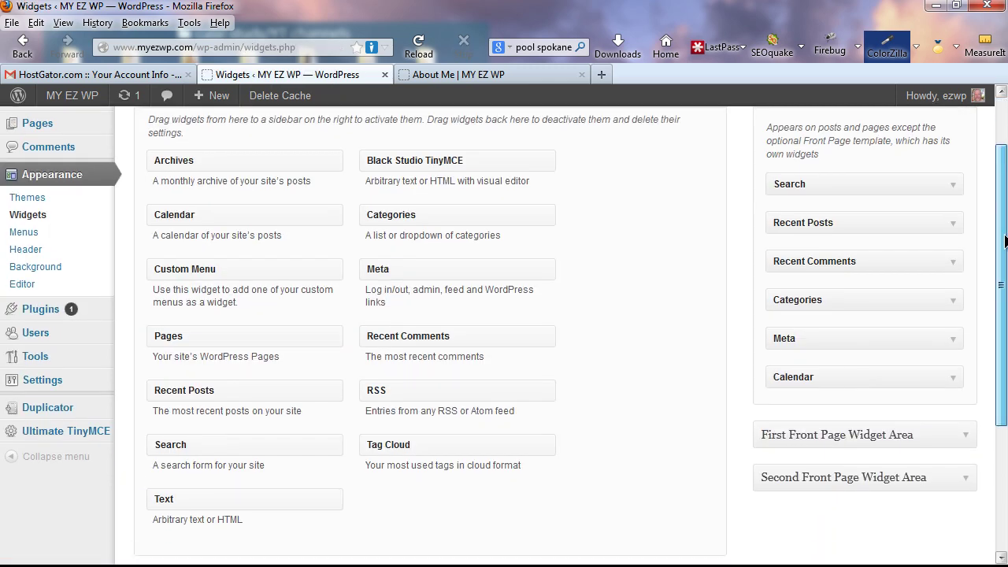
pyautogui.click(953, 264)
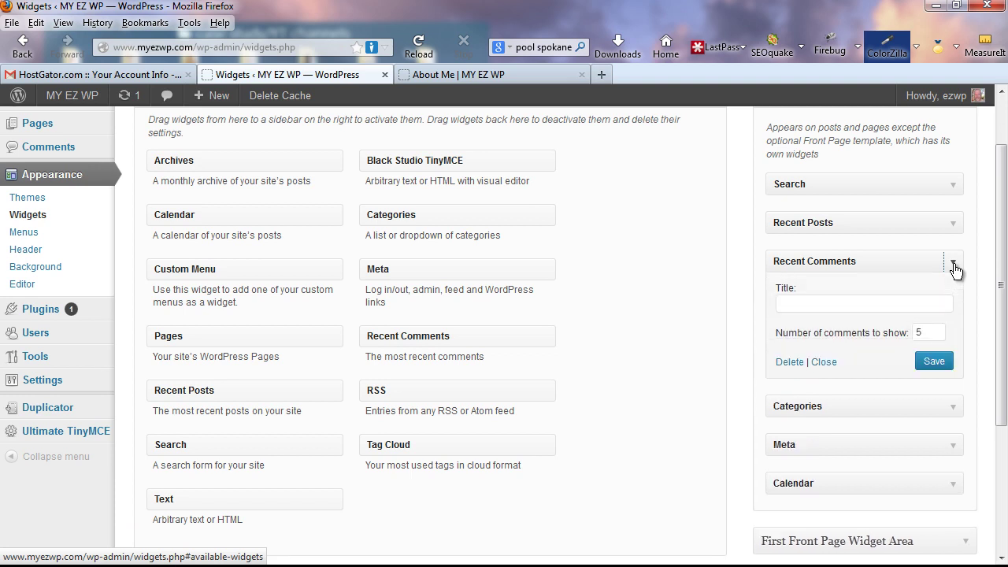
pyautogui.click(789, 362)
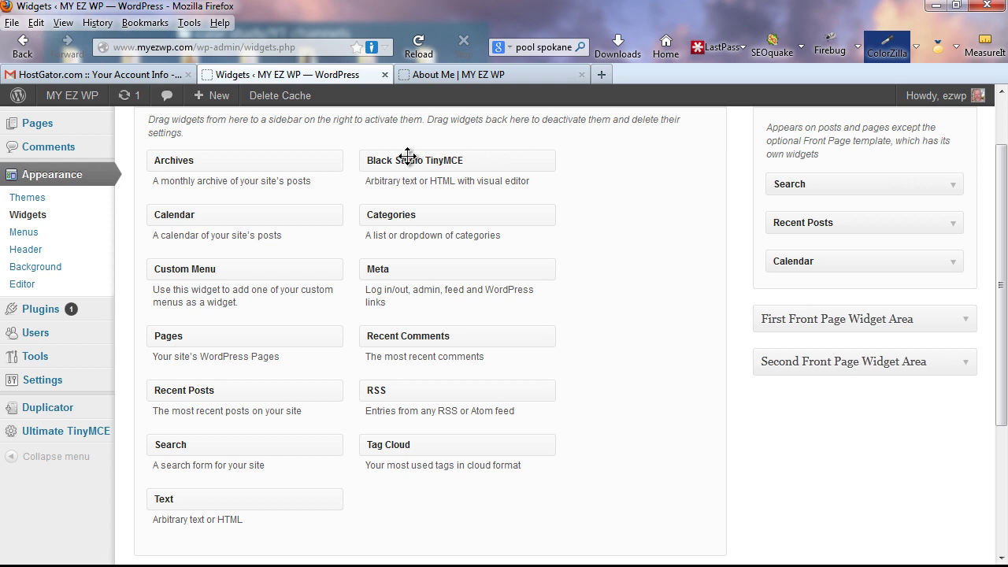
# - Add a Black Studio TinyMCE widget above Calendar reading 'WP Warriors, click image for FREE Tutorials & Tips!'
pyautogui.moveTo(398, 159); pyautogui.dragTo(800, 222)
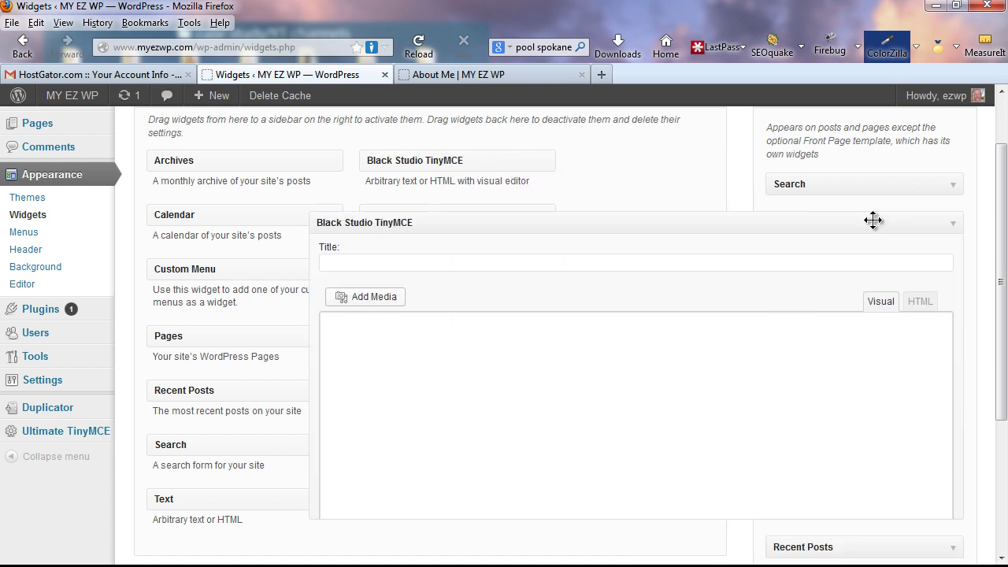
pyautogui.scroll(-3, 998, 247)
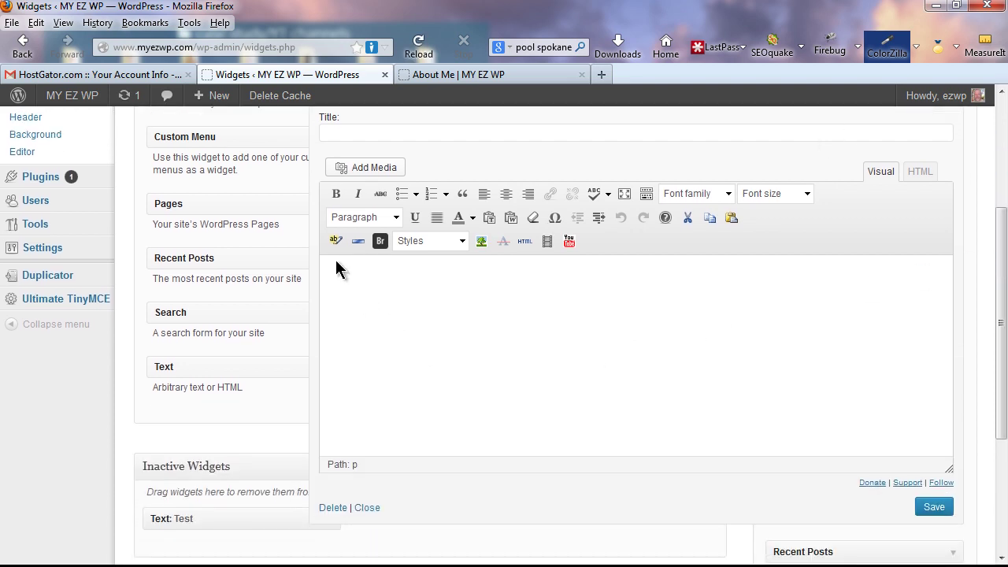
pyautogui.click(434, 312)
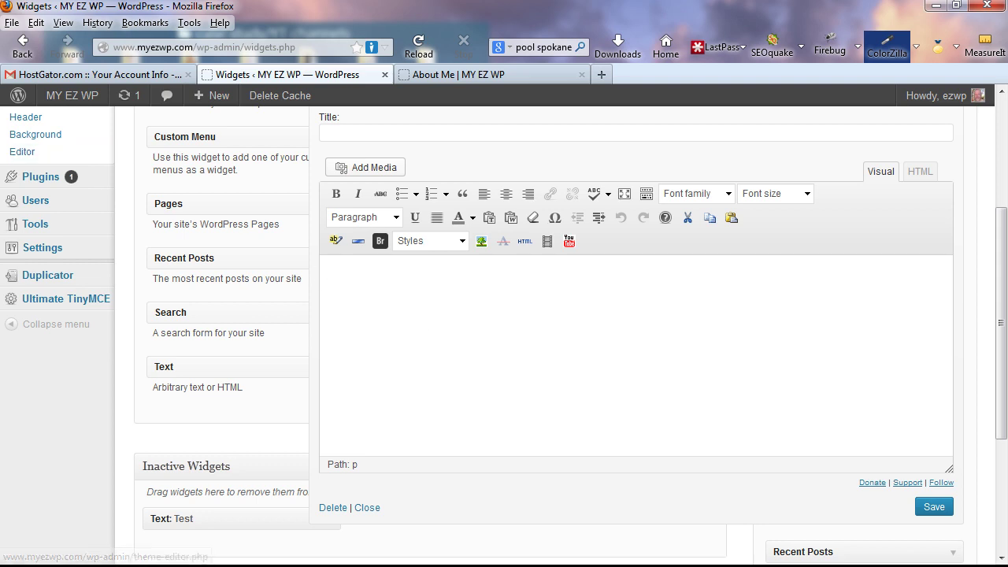
pyautogui.write('WP Warriors, click image for FREE Tutorials & Tips!')
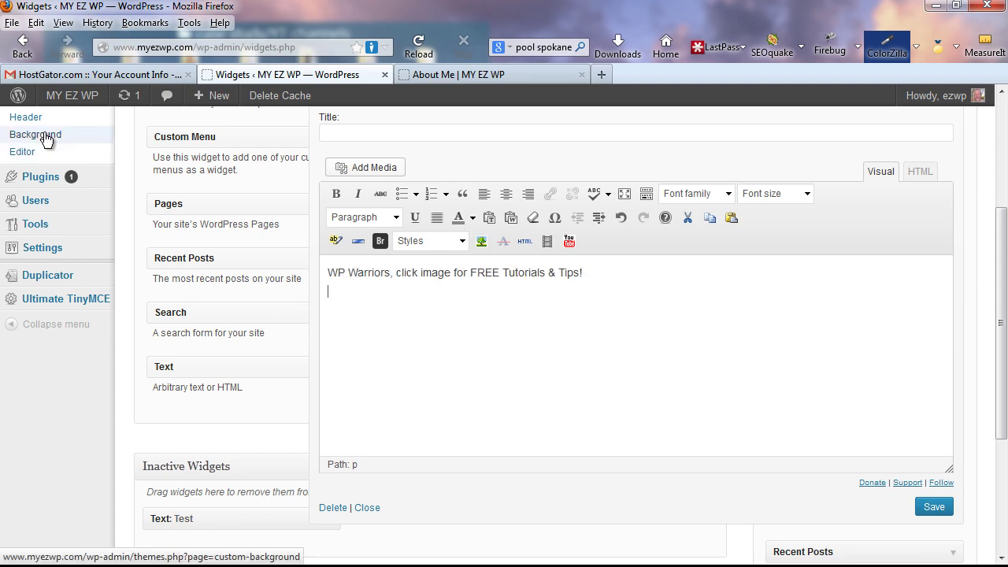
pyautogui.scroll(-2, 68, 149)
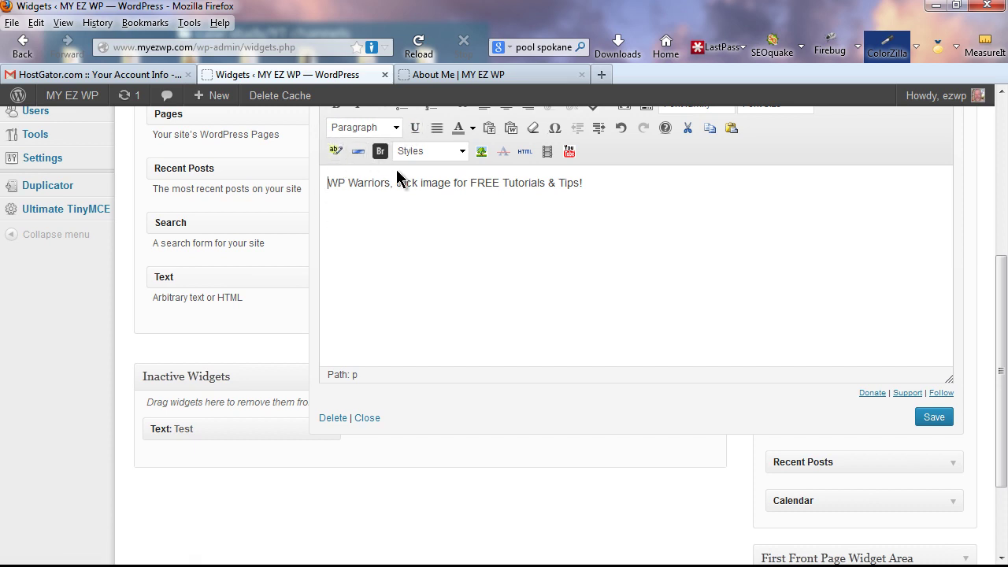
pyautogui.scroll(3, 996, 402)
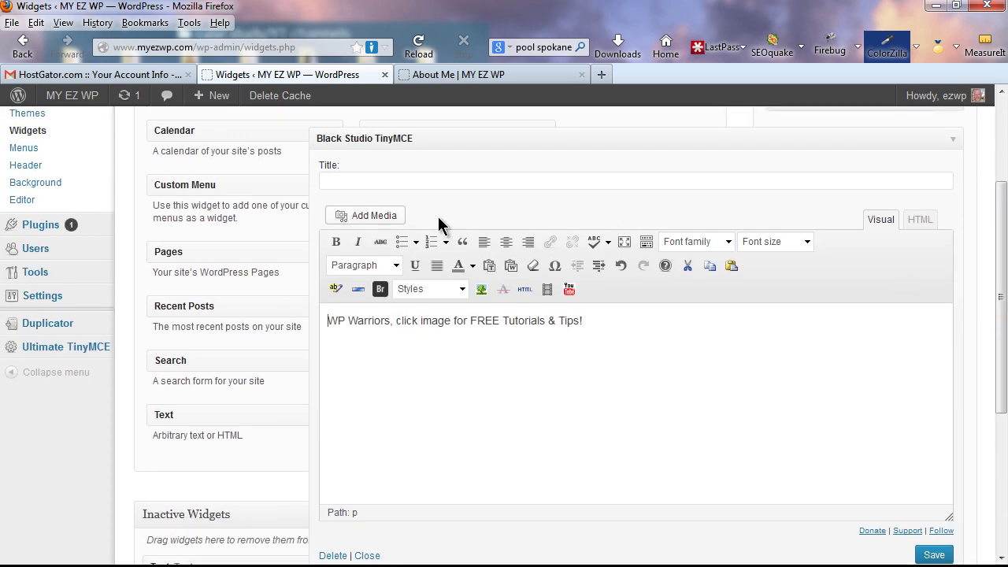
# - Insert the wpWarrior1 image from the Media Library into the widget and save it
pyautogui.click(382, 214)
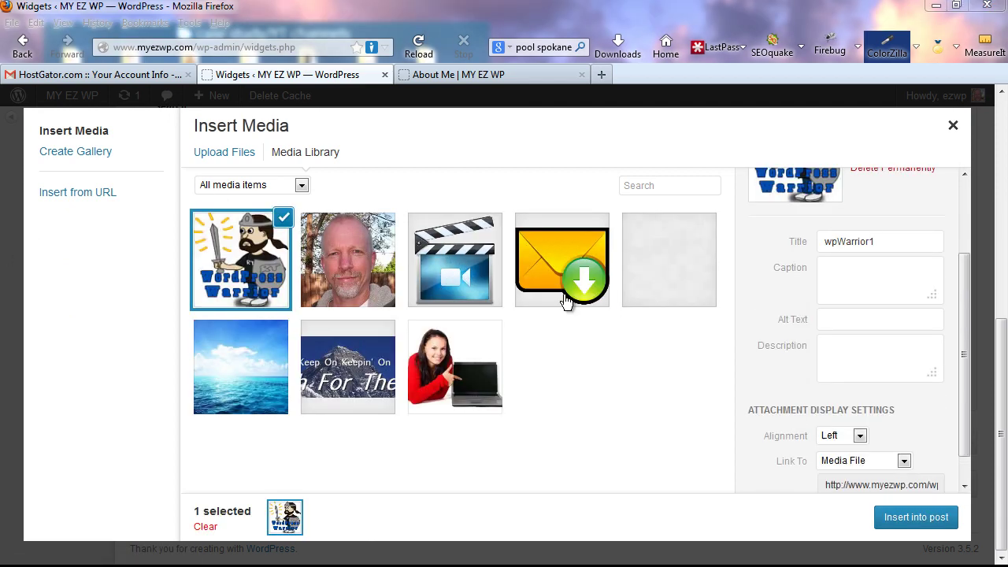
pyautogui.moveTo(972, 288); pyautogui.dragTo(874, 403)
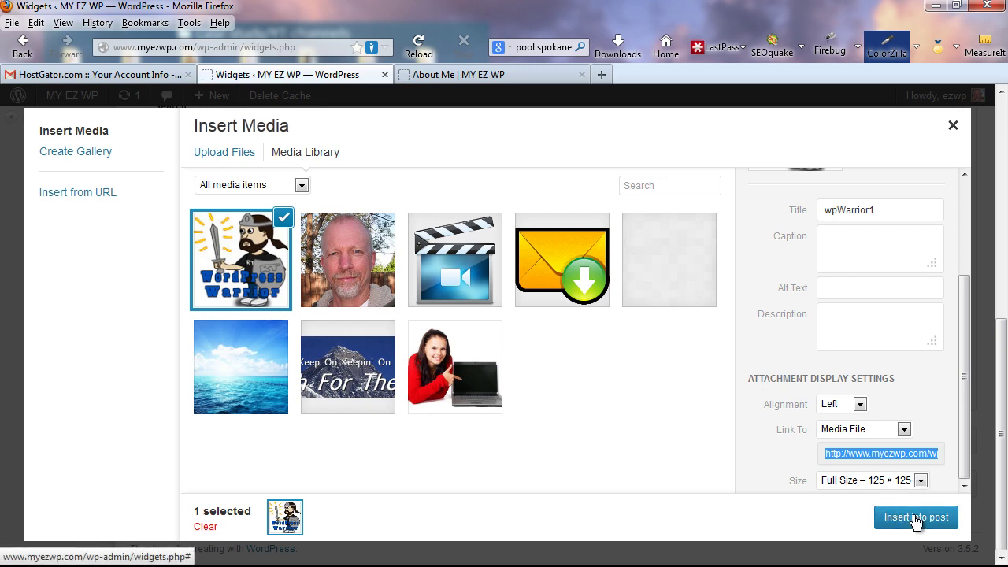
pyautogui.click(916, 518)
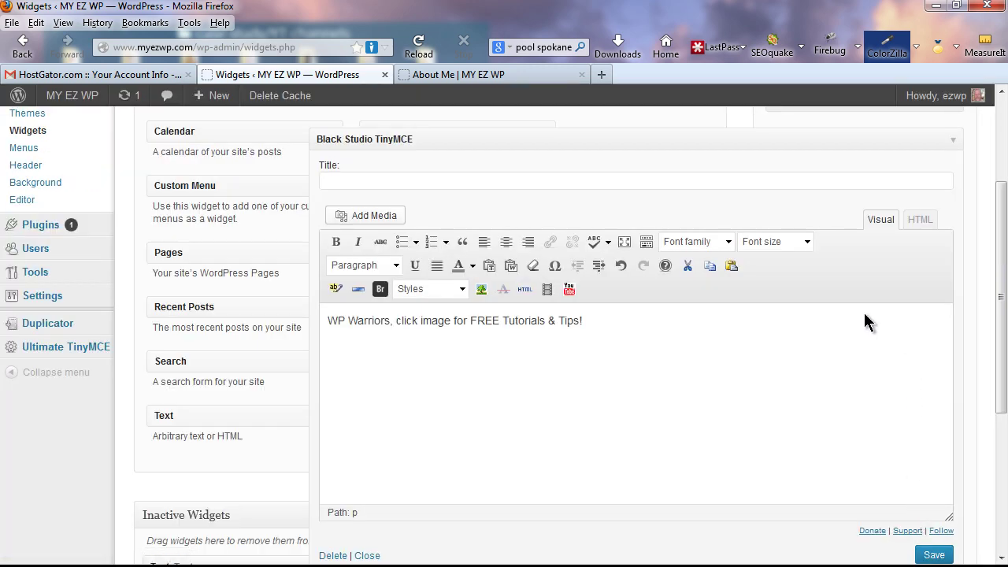
pyautogui.click(923, 553)
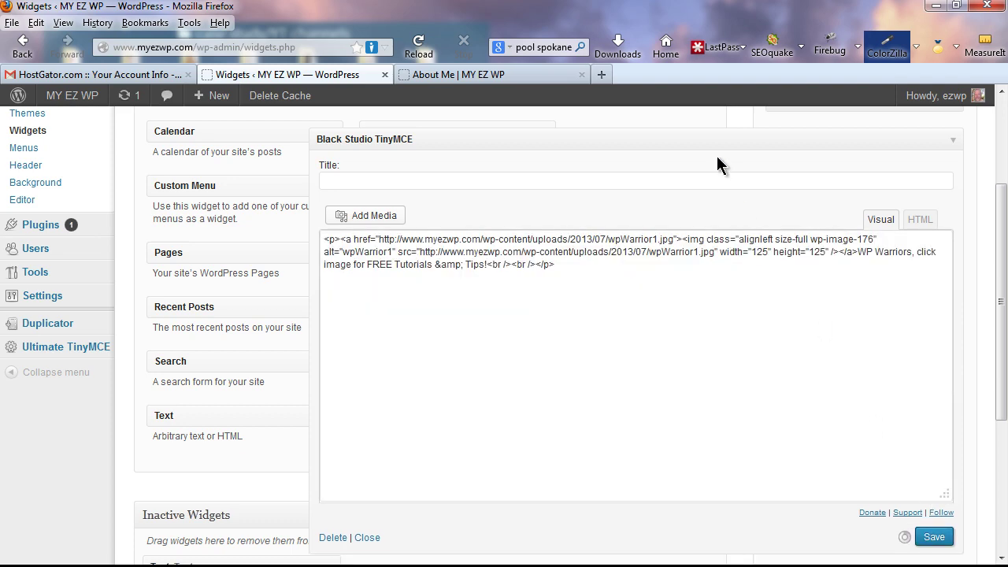
pyautogui.click(502, 74)
# - Reload the live About Me page and confirm the sidebar warrior image opens wpWarrior1.jpg
pyautogui.rightClick(502, 75)
pyautogui.click(551, 85)
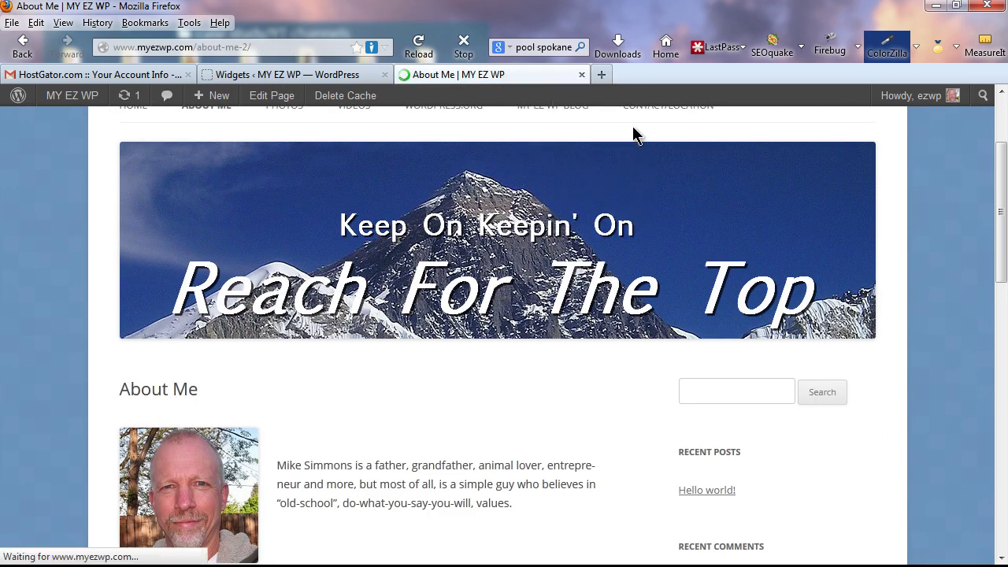
pyautogui.scroll(-4, 945, 228)
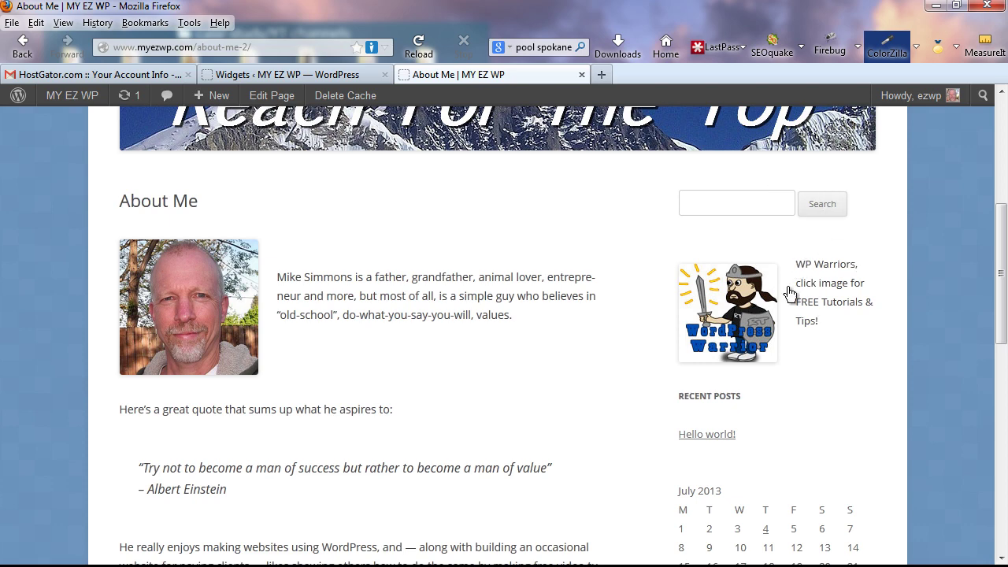
pyautogui.click(725, 295)
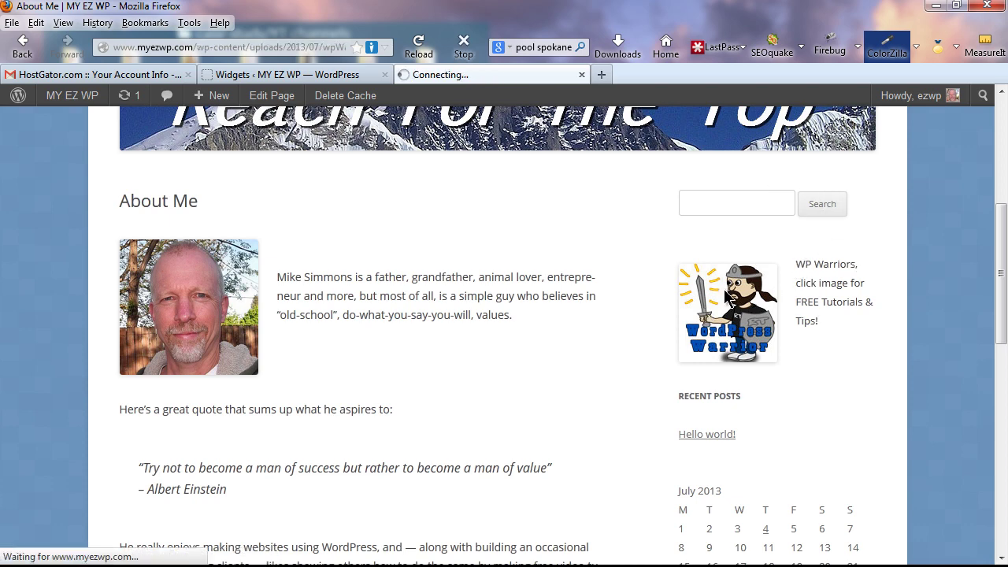
pyautogui.click(22, 46)
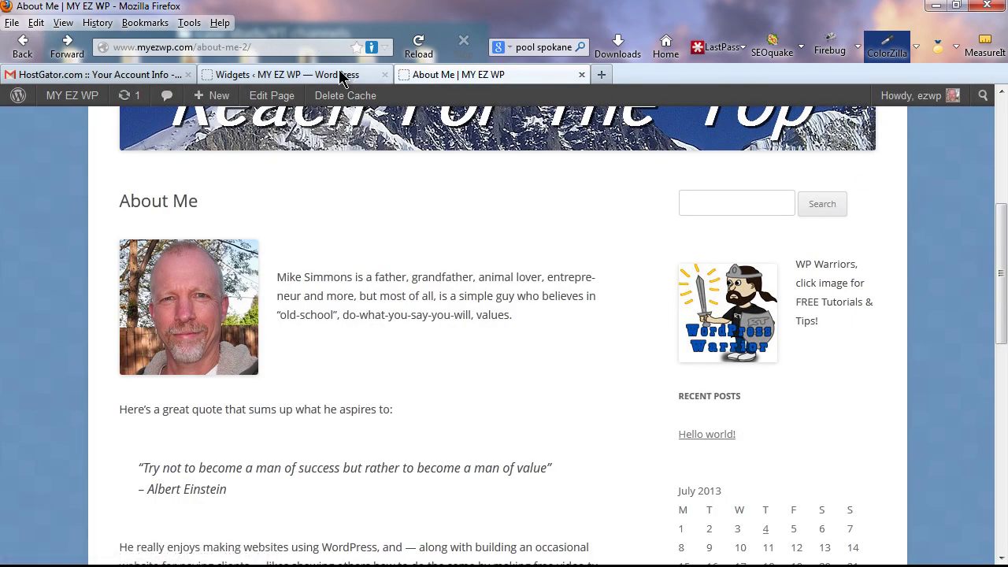
# - Make the WP Warriors widget line bold and add a line break above it
pyautogui.click(281, 77)
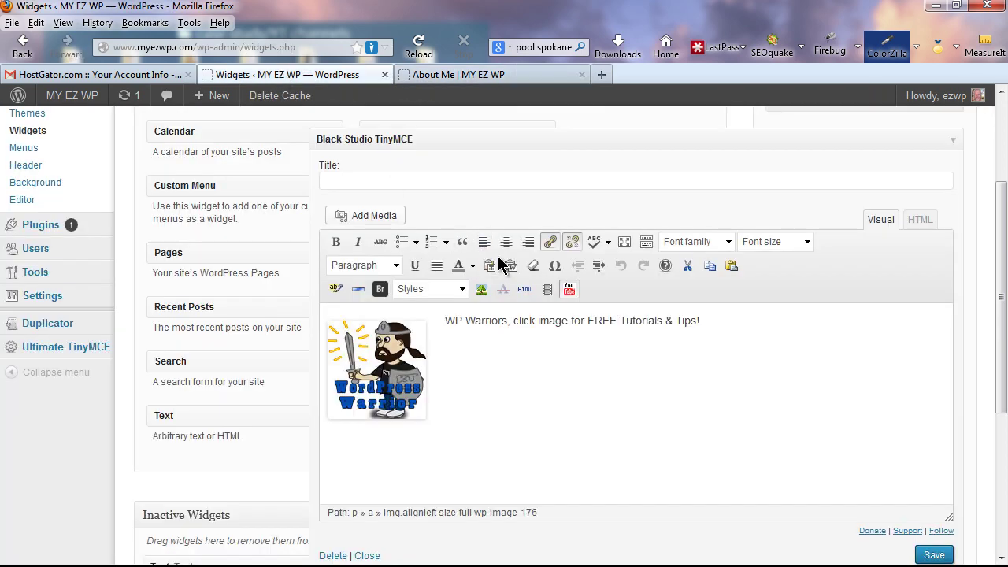
pyautogui.moveTo(442, 323); pyautogui.dragTo(765, 344)
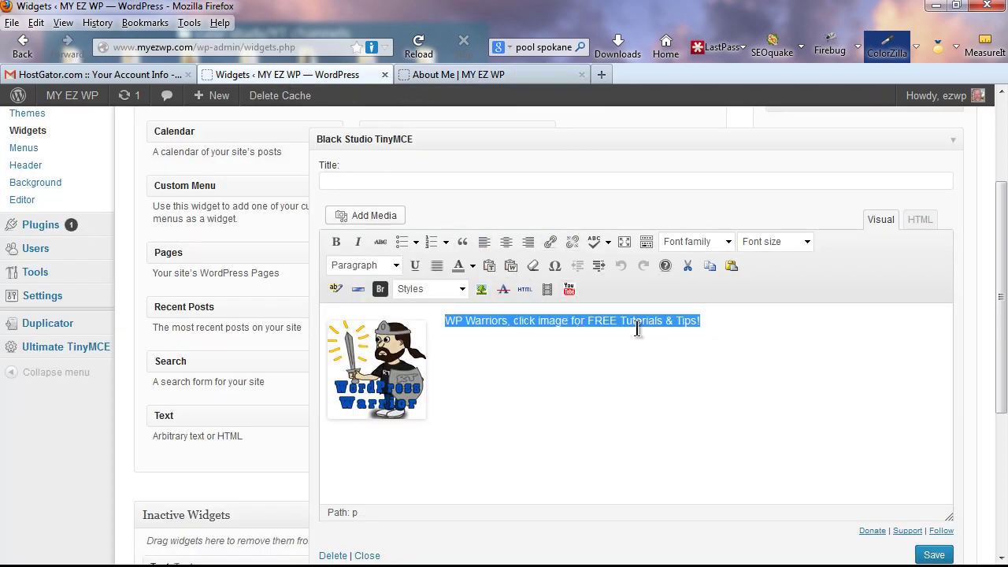
pyautogui.click(336, 242)
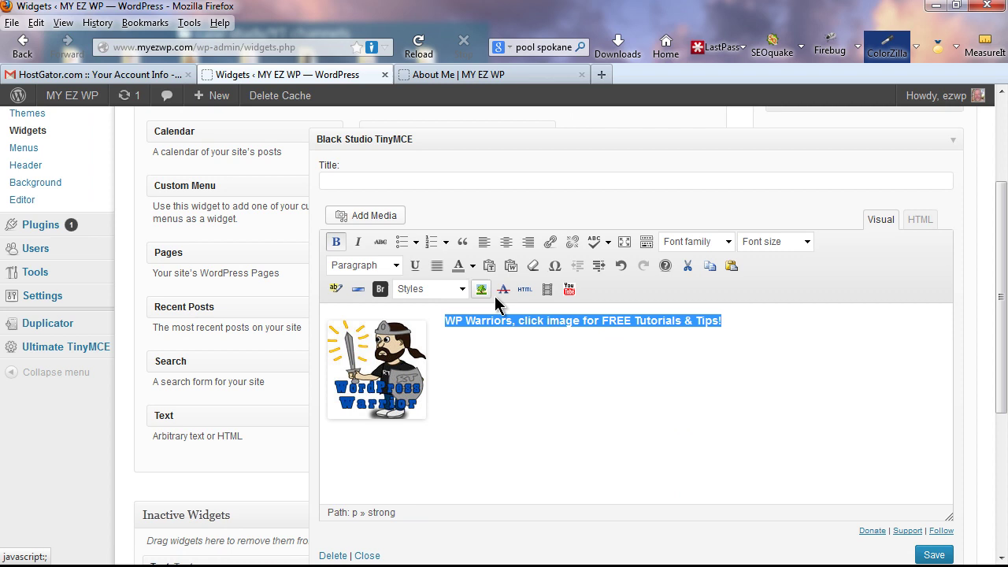
pyautogui.click(443, 321)
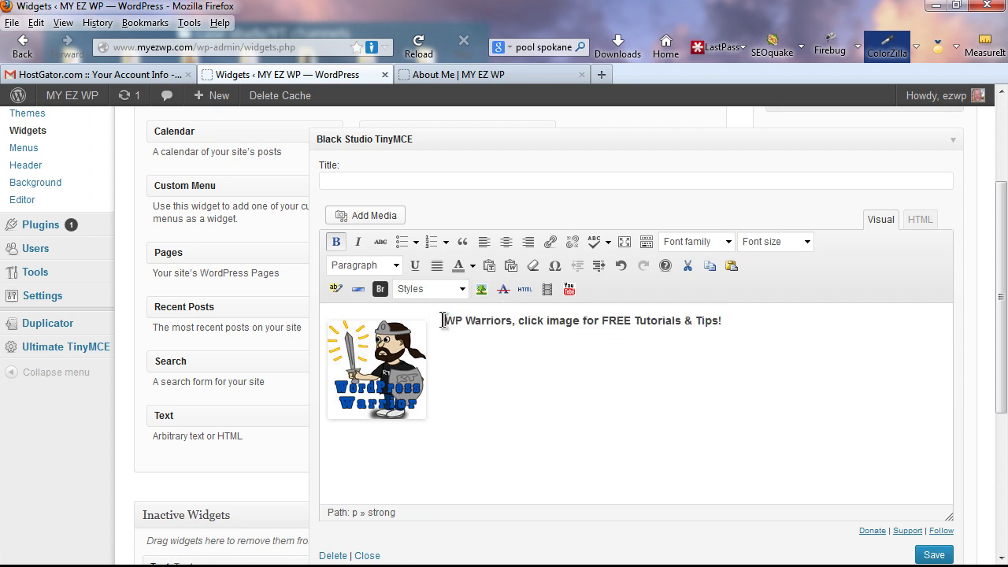
pyautogui.click(379, 289)
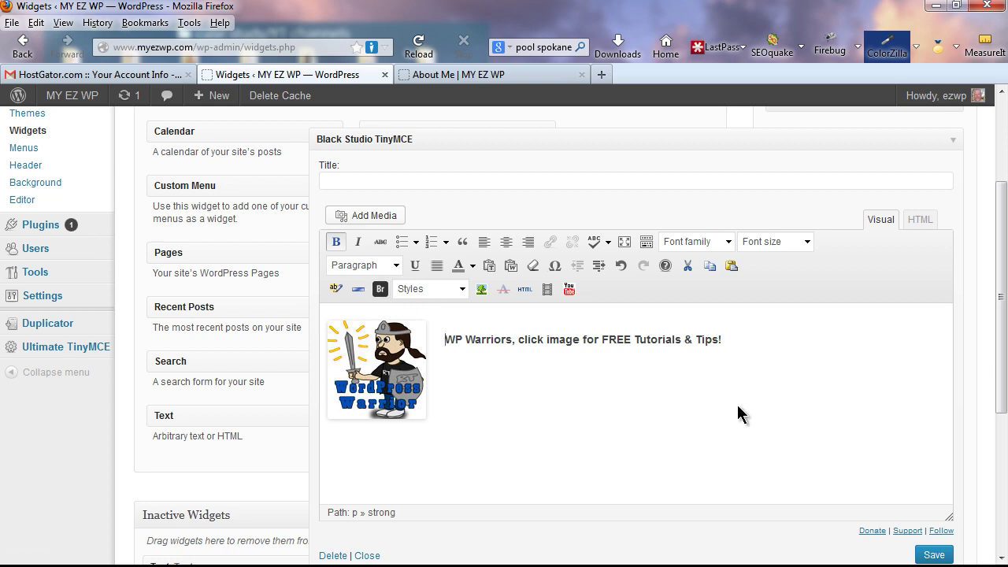
pyautogui.click(408, 370)
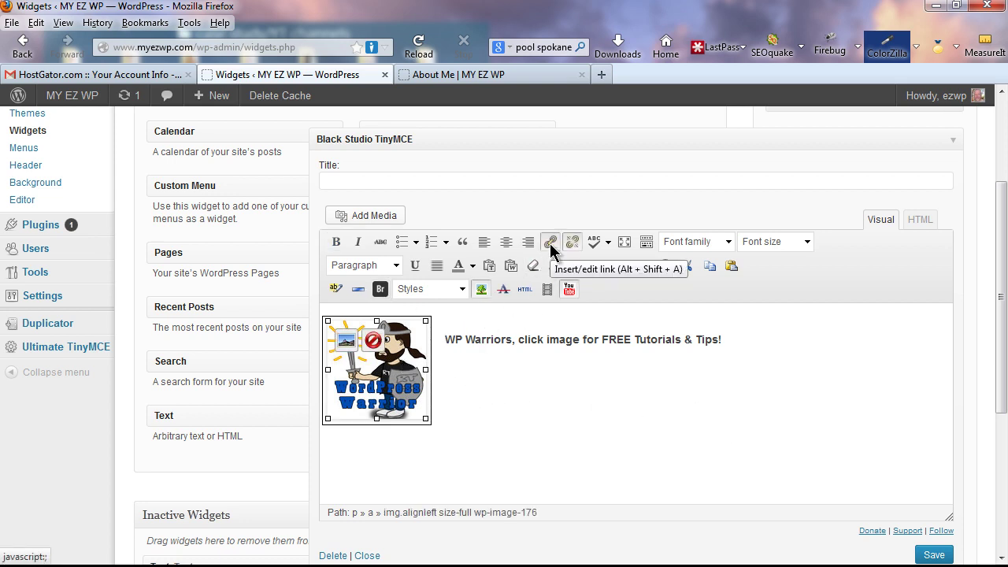
pyautogui.click(551, 244)
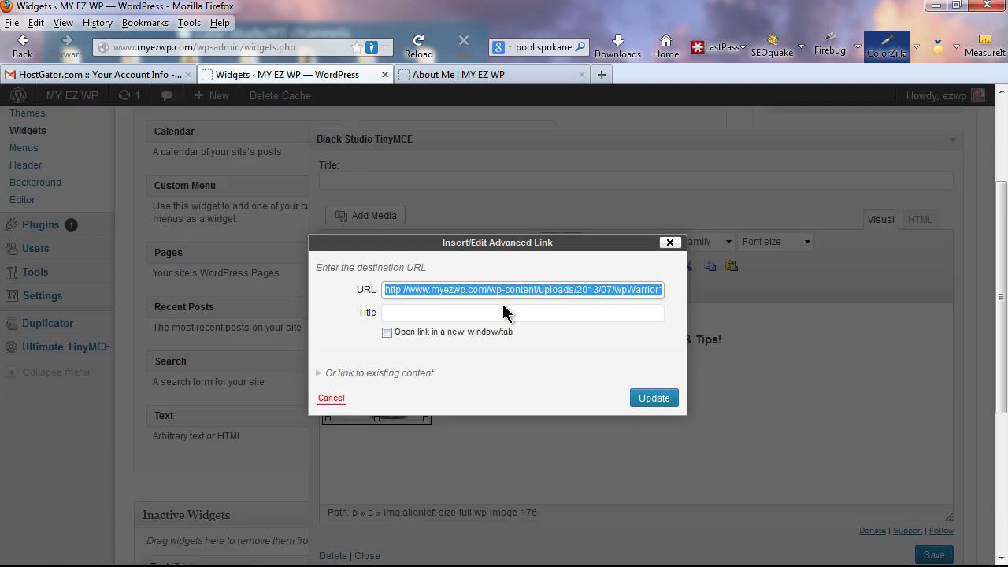
pyautogui.click(448, 290)
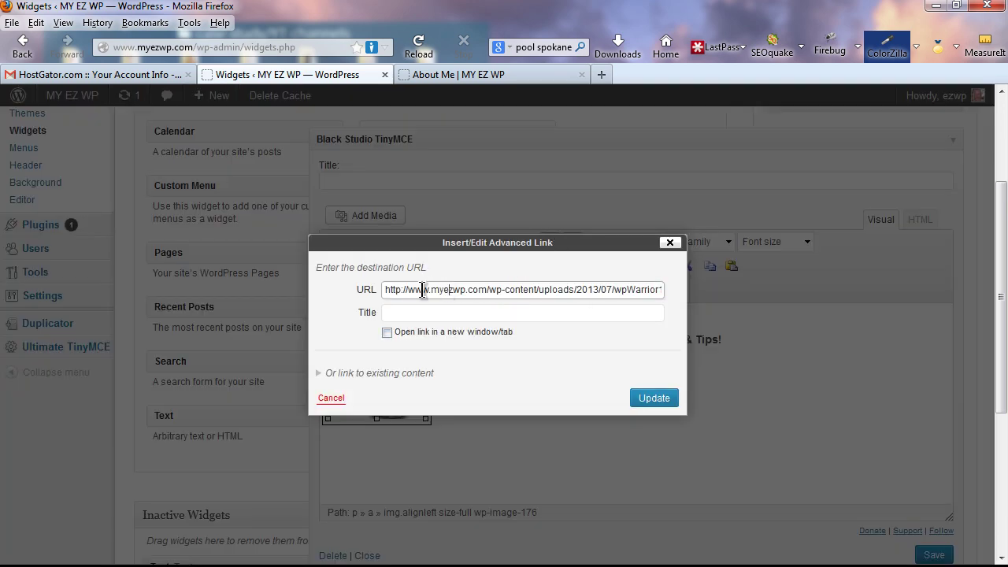
pyautogui.moveTo(433, 289); pyautogui.dragTo(839, 304)
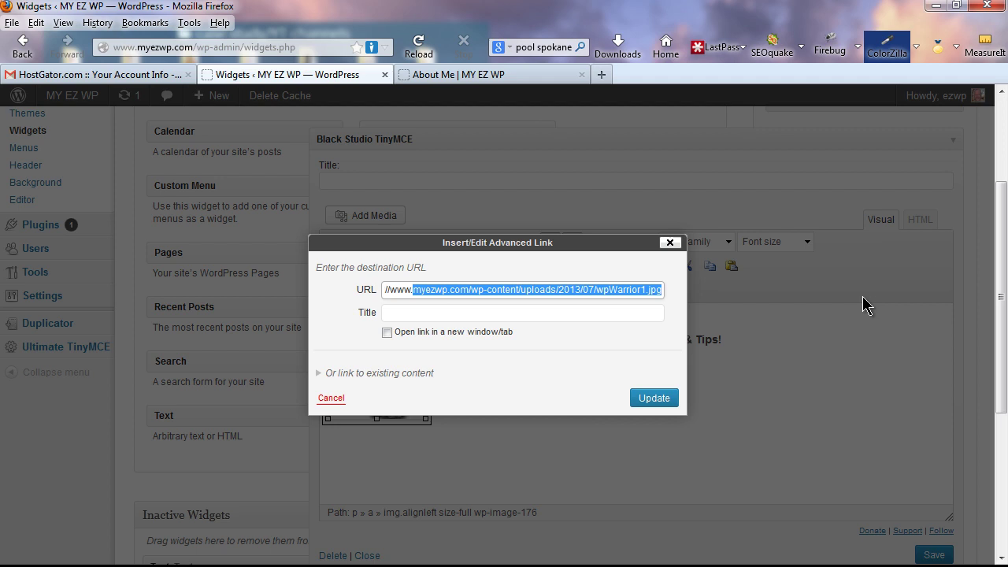
pyautogui.write('wphow2')
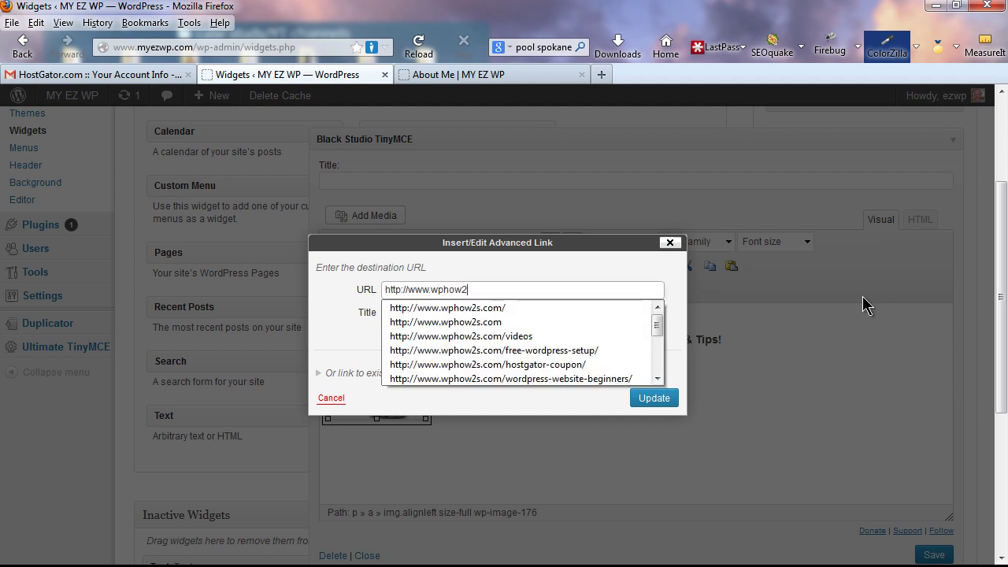
pyautogui.write('s')
pyautogui.press('Down')
pyautogui.press('Down')
pyautogui.press('Return')
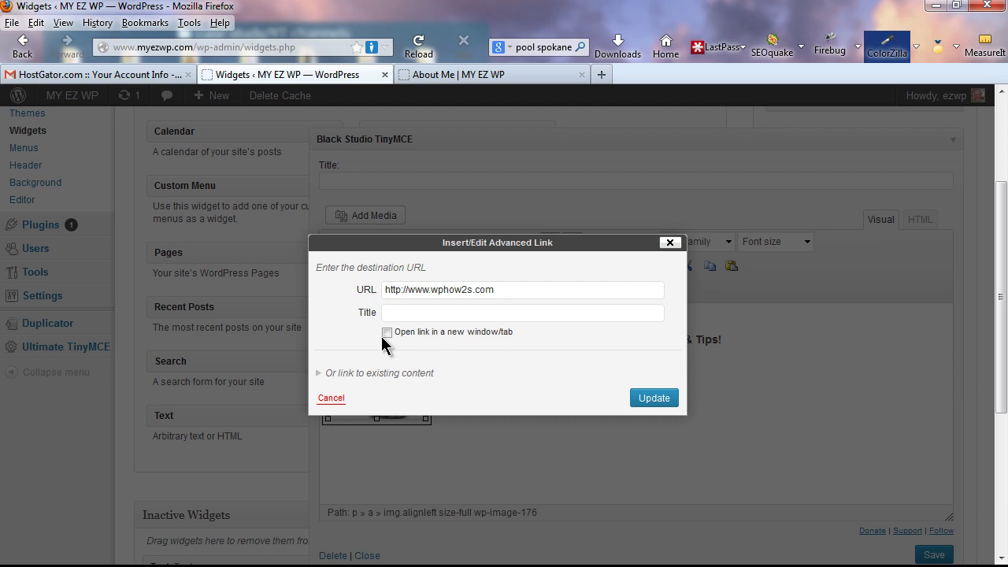
pyautogui.click(644, 402)
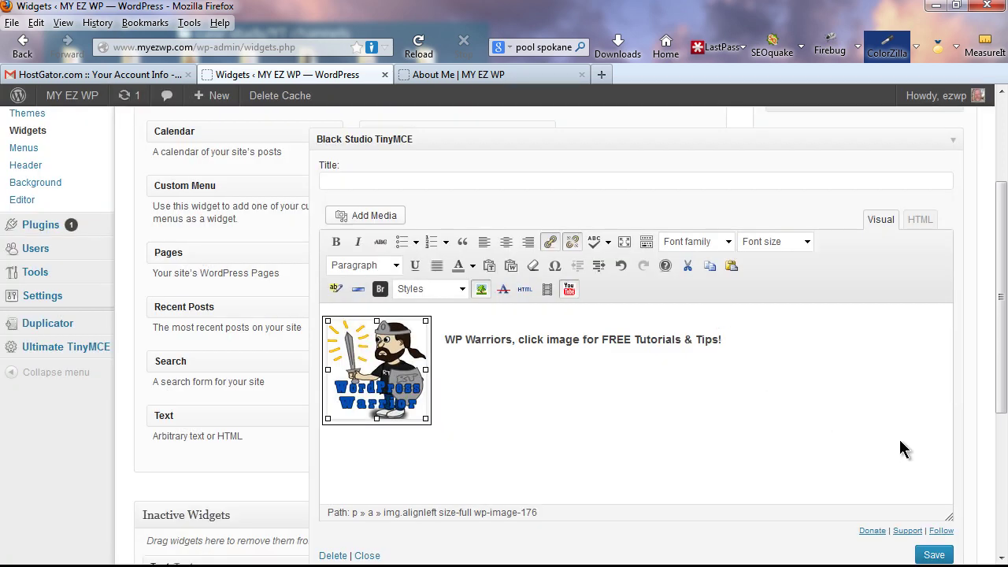
pyautogui.click(932, 554)
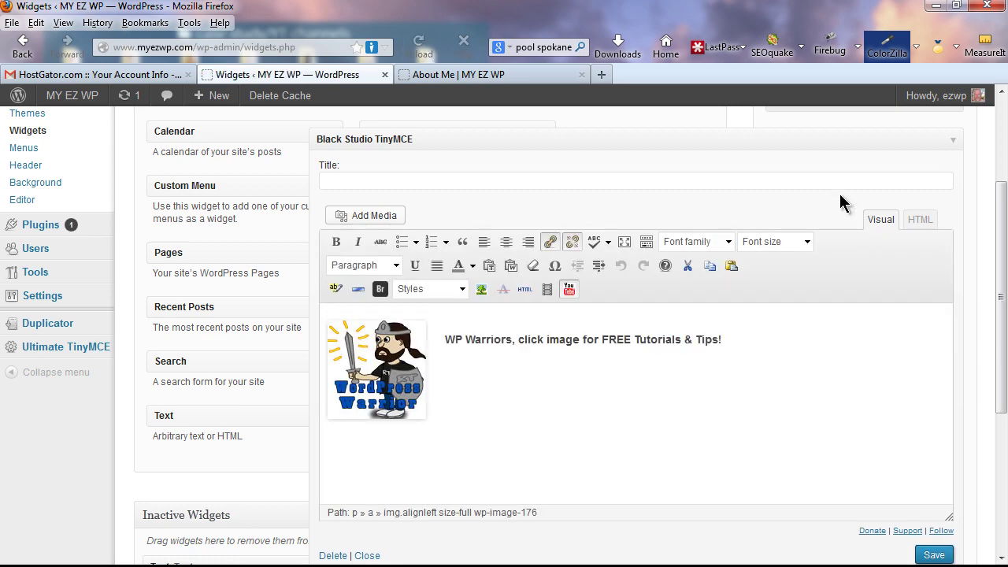
pyautogui.click(441, 75)
# - Reload the About Me page, check the WP Warrior image opens wphow2s.com, then close that tab
pyautogui.rightClick(440, 75)
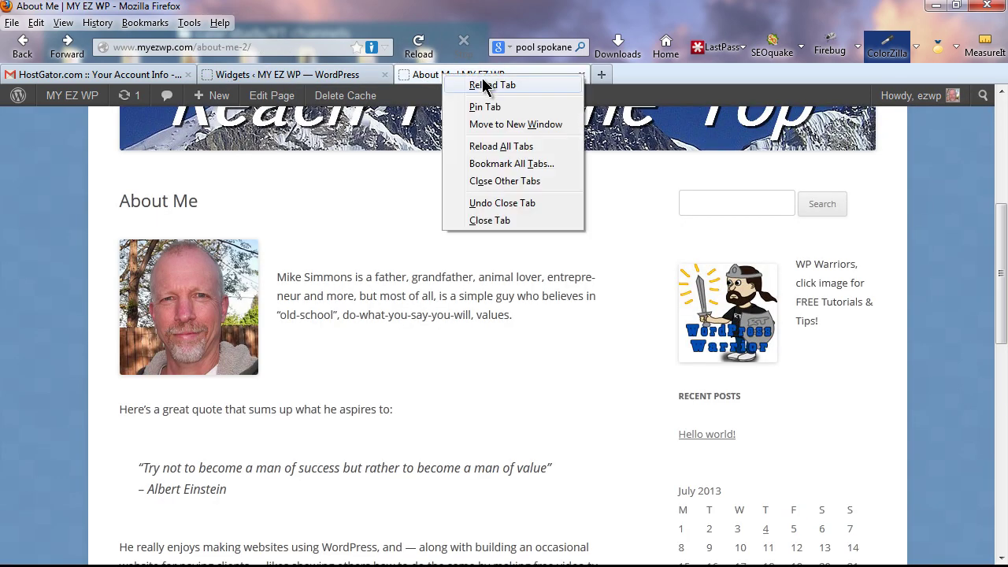
pyautogui.click(485, 83)
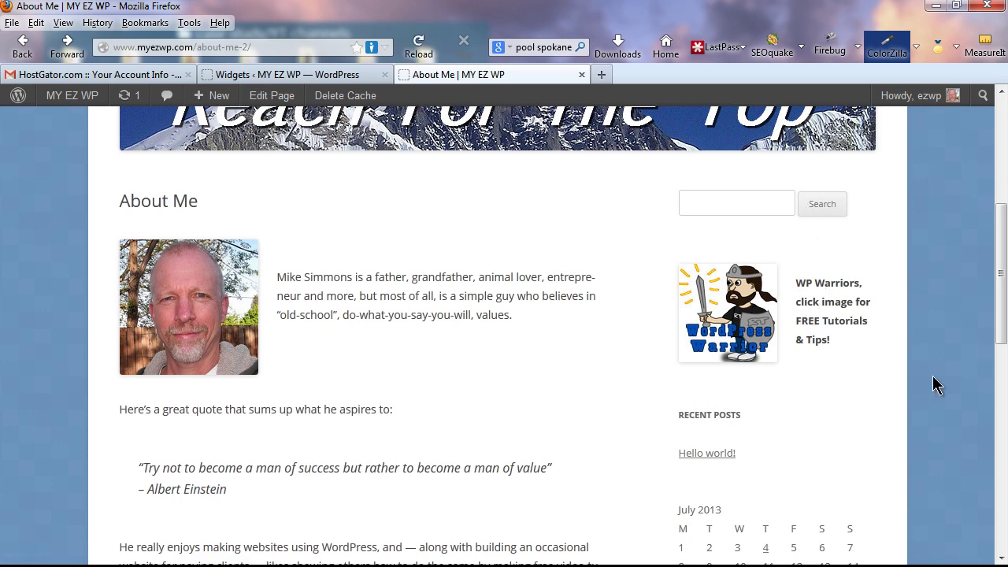
pyautogui.click(753, 319)
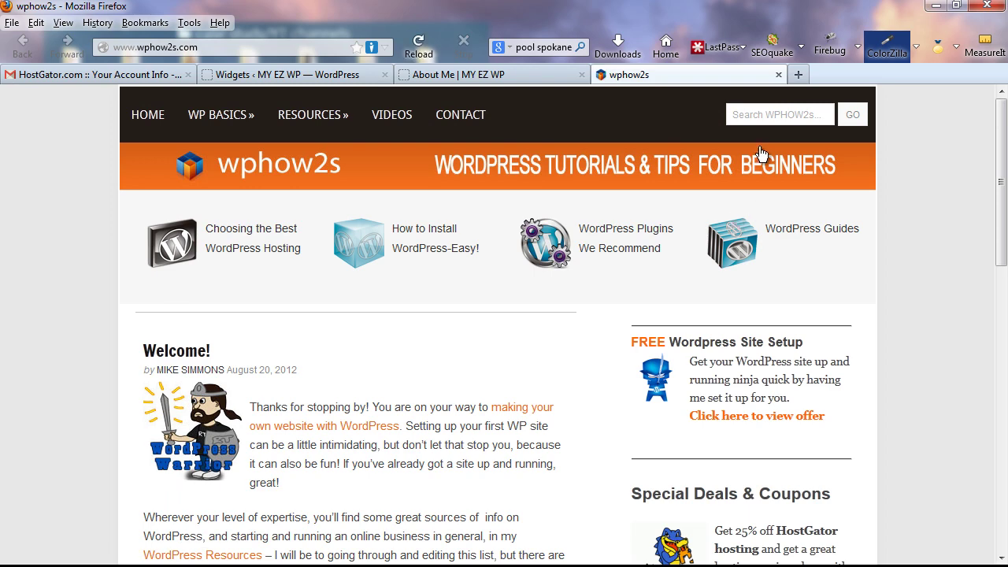
pyautogui.click(778, 75)
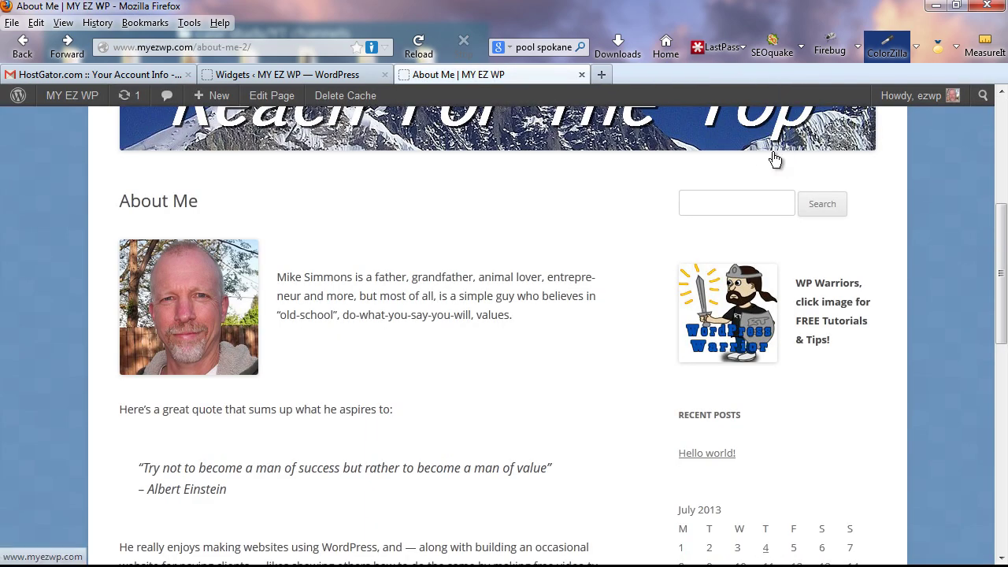
pyautogui.scroll(-2, 154, 252)
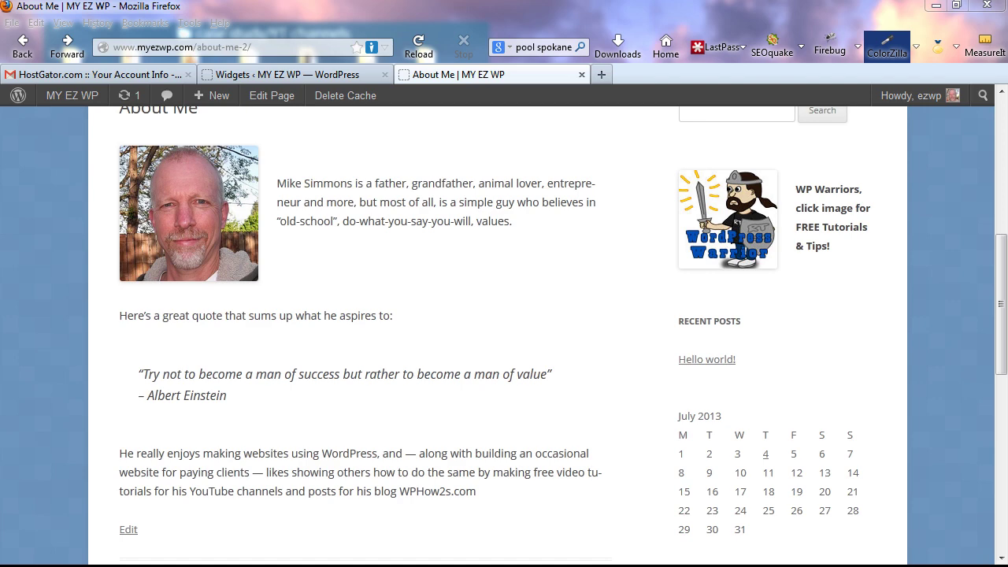
pyautogui.scroll(2, 504, 315)
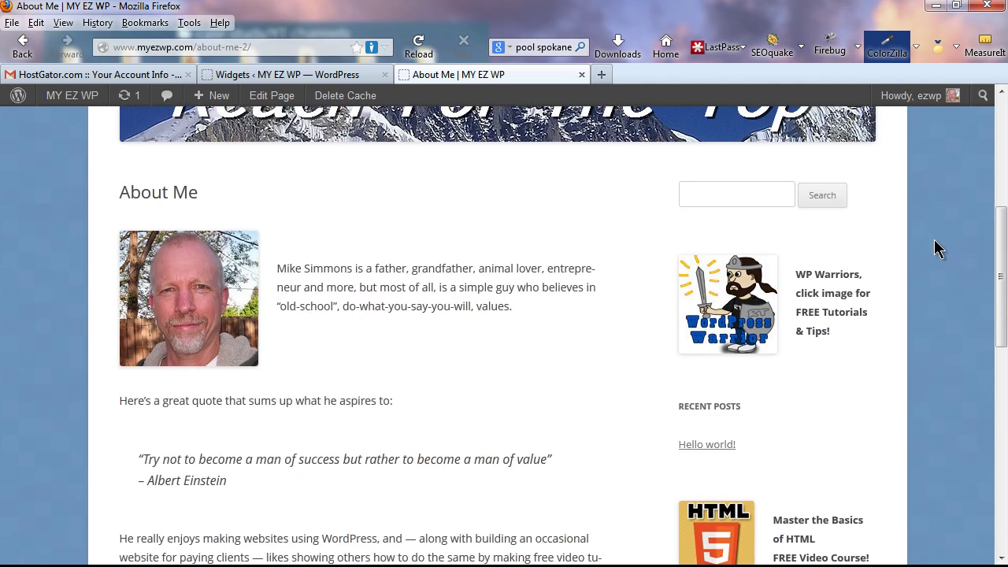
pyautogui.moveTo(1004, 244); pyautogui.dragTo(1002, 288)
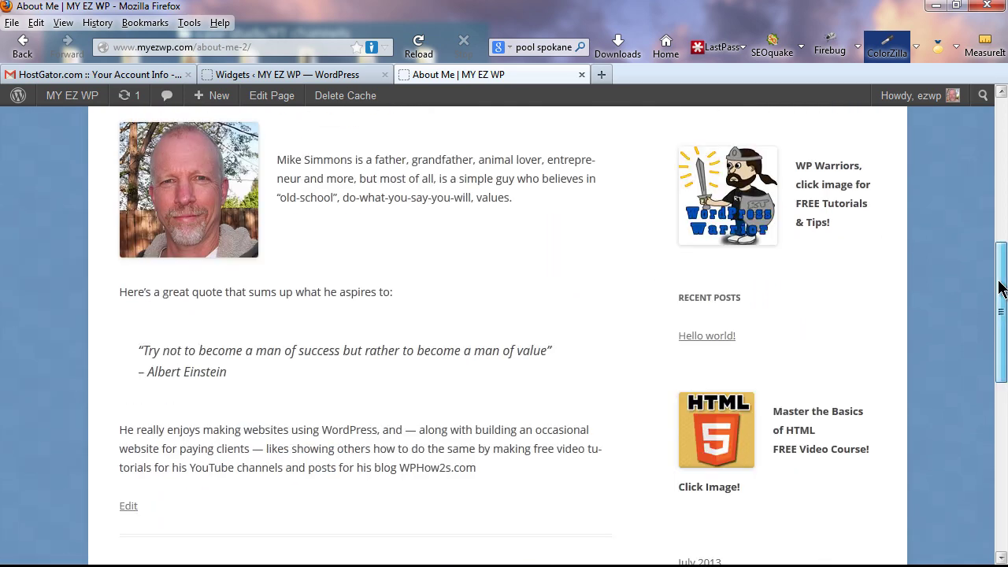
# - Test that the HTML5 sidebar image opens the wphow2s Videos page, then open PHOTOS
pyautogui.click(726, 429)
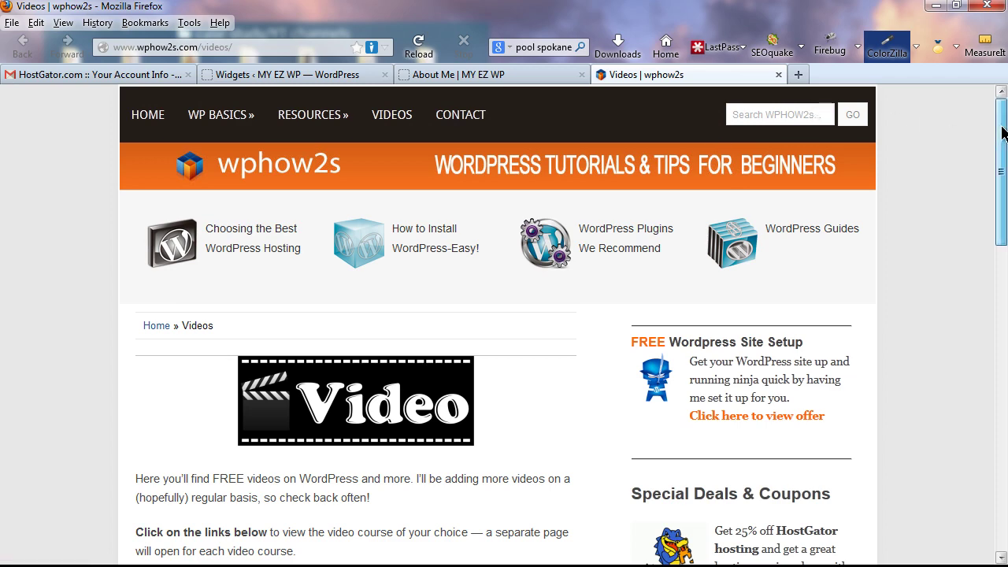
pyautogui.scroll(-1, 1002, 140)
pyautogui.moveTo(1005, 142); pyautogui.dragTo(1005, 262)
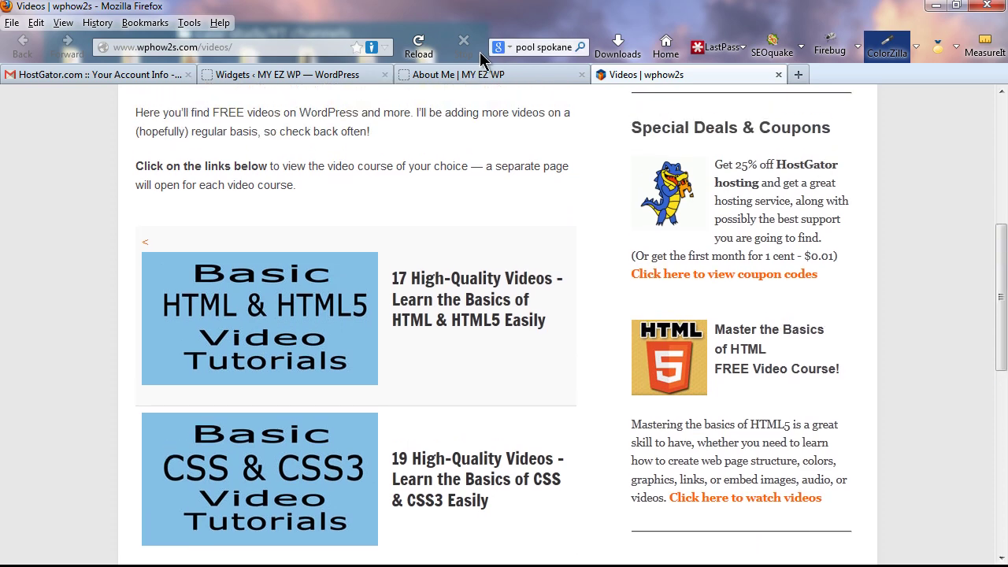
pyautogui.click(446, 74)
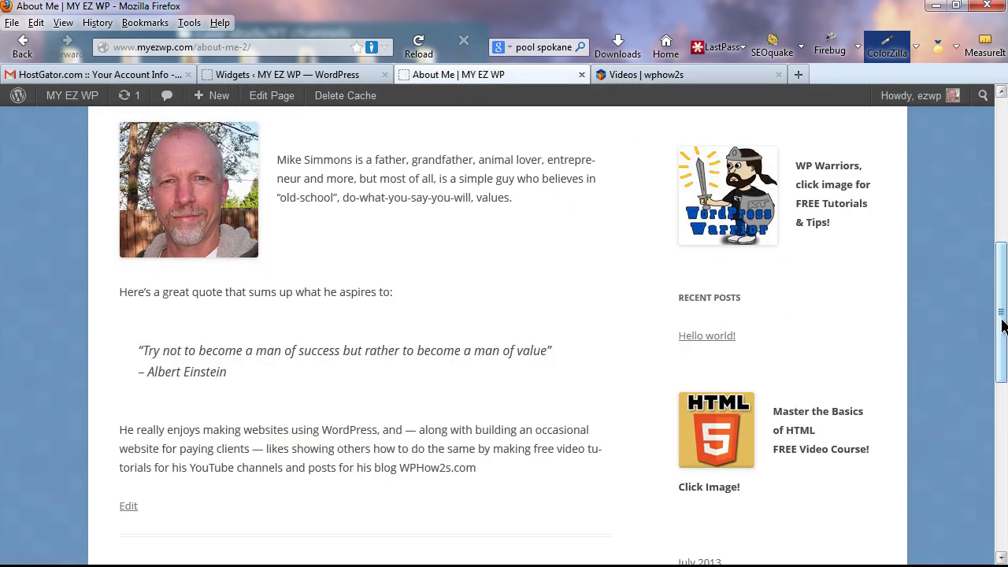
pyautogui.moveTo(1001, 326); pyautogui.dragTo(997, 180)
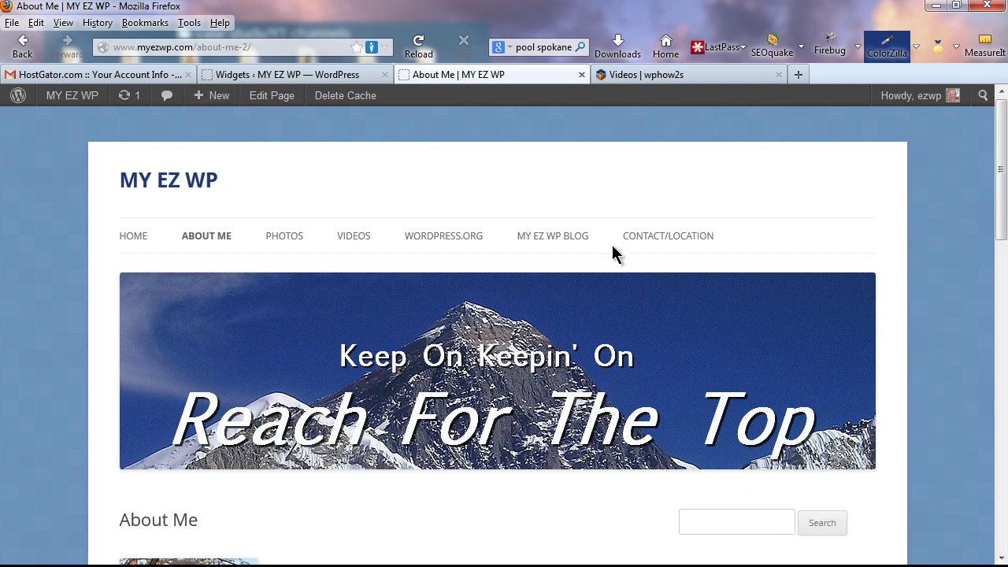
pyautogui.click(292, 237)
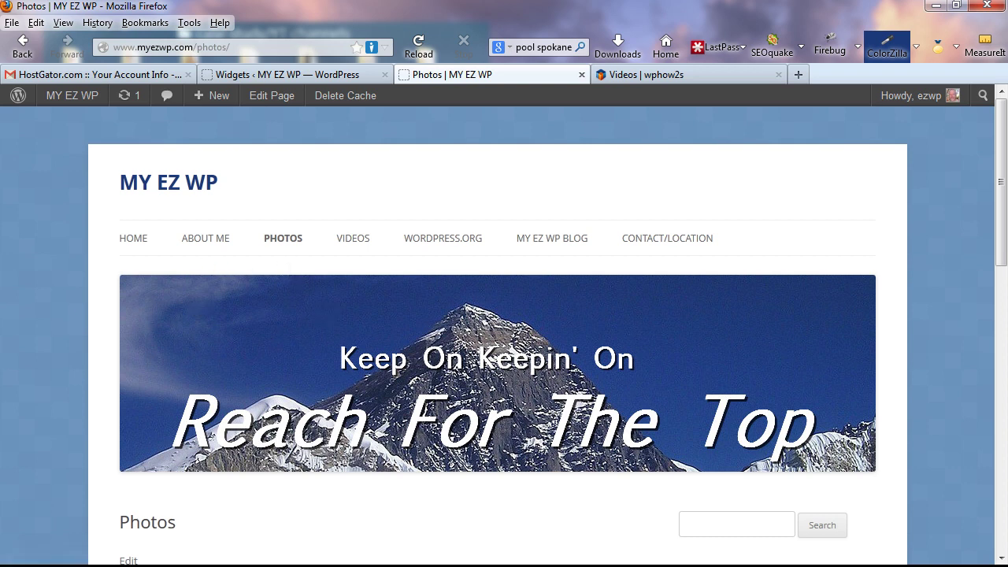
# - Search for 'nextgen' on the Plugins > Add New screen
pyautogui.click(274, 74)
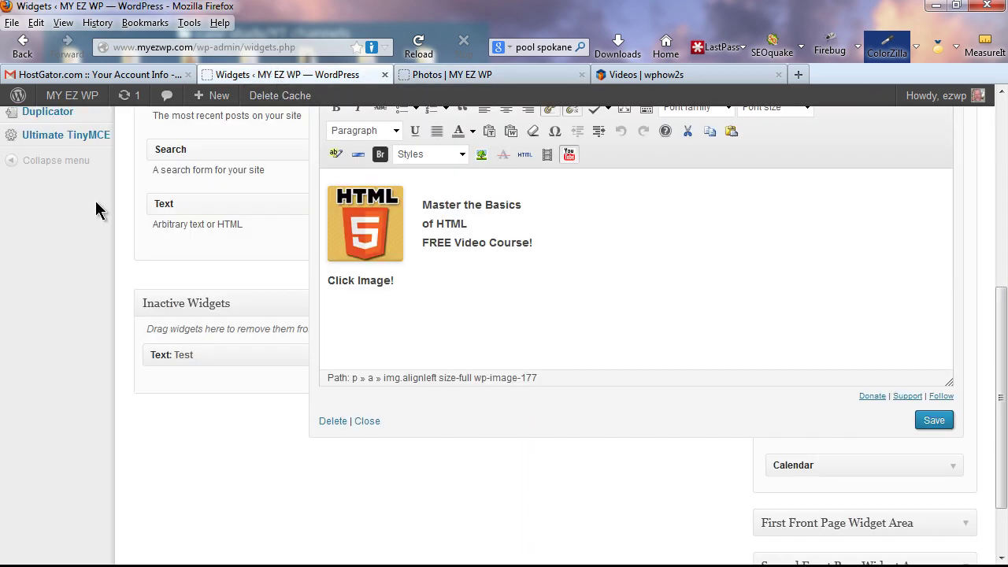
pyautogui.scroll(4, 95, 207)
pyautogui.moveTo(43, 312)
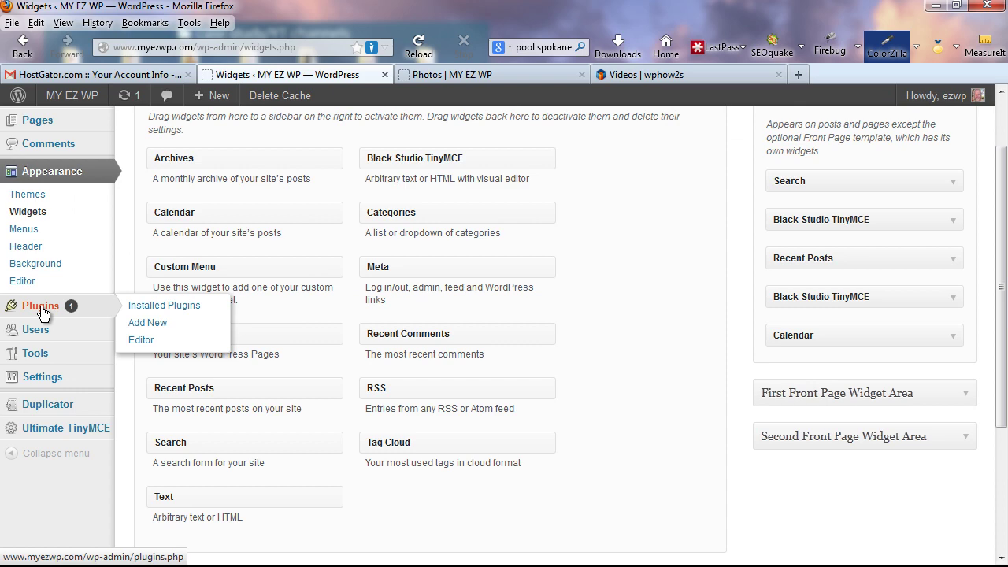
pyautogui.click(147, 322)
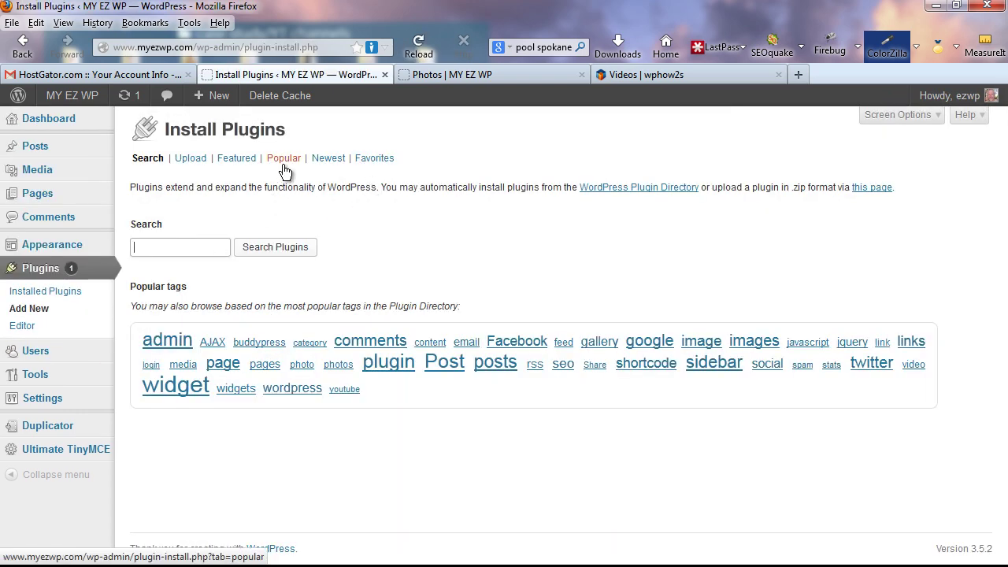
pyautogui.write('nextgen')
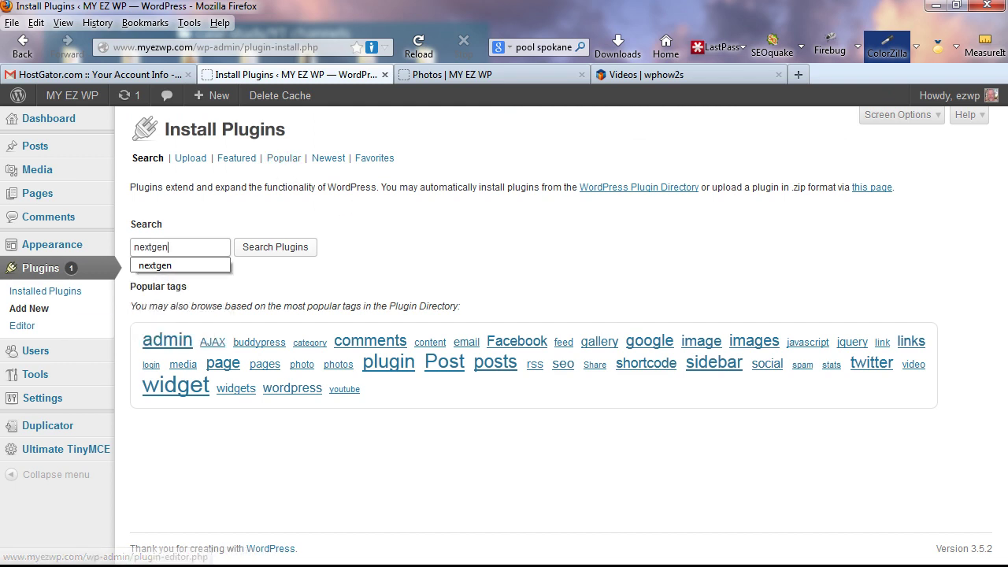
pyautogui.hotkey('alt', 'Tab')
pyautogui.write('x')
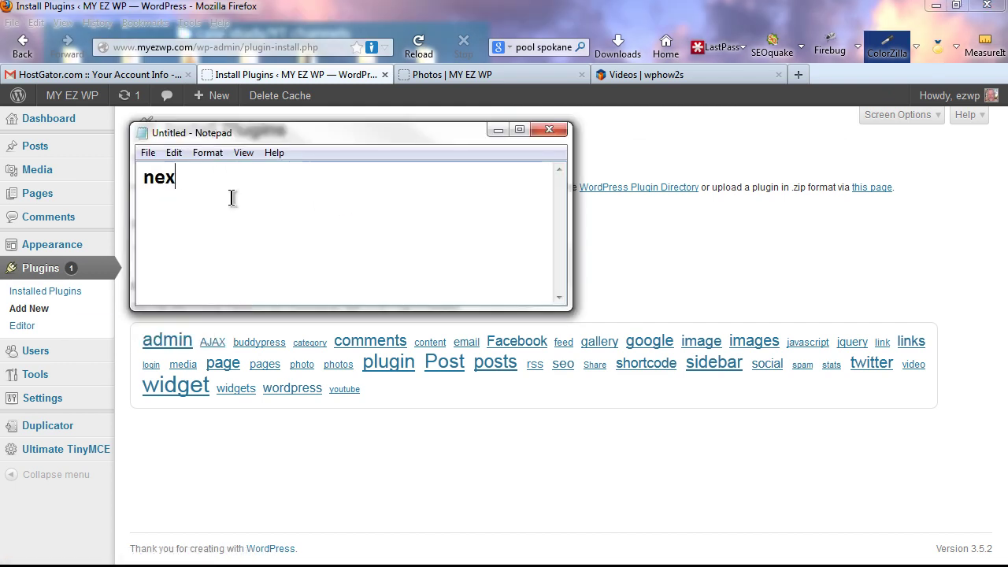
pyautogui.write('tgen')
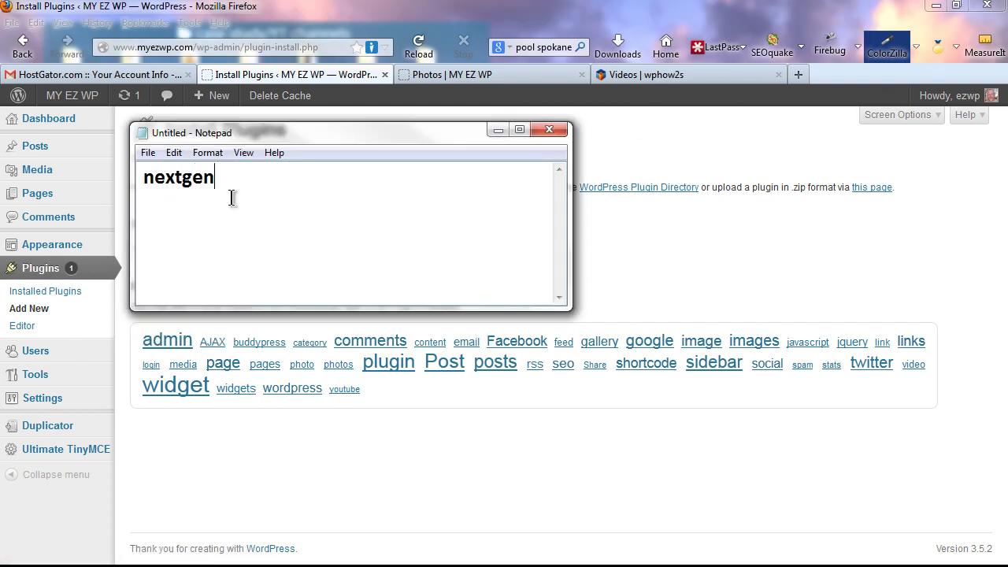
pyautogui.click(496, 131)
pyautogui.press('Return')
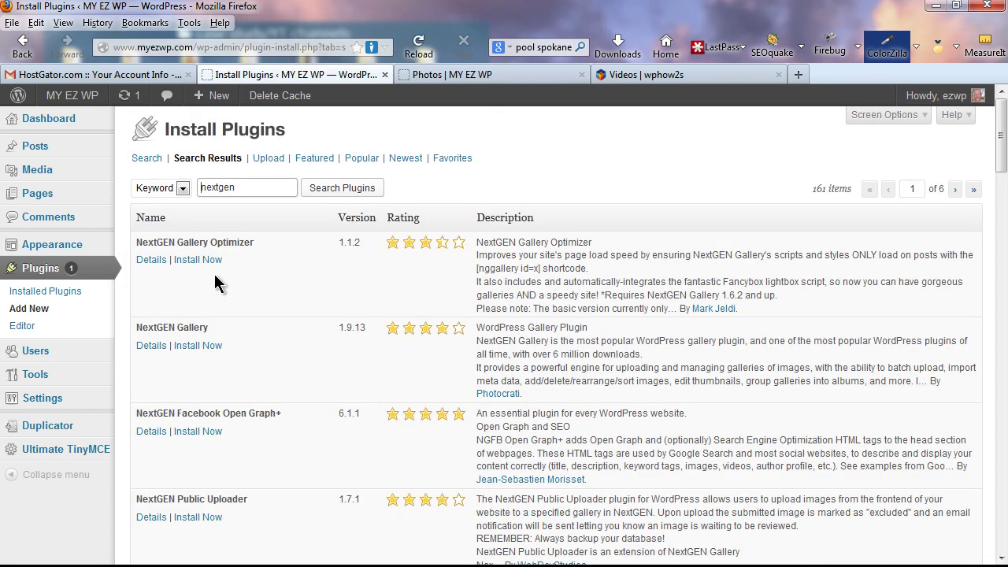
# - Install NextGEN Gallery 1.9.13 from its Details view and activate the plugin
pyautogui.click(151, 345)
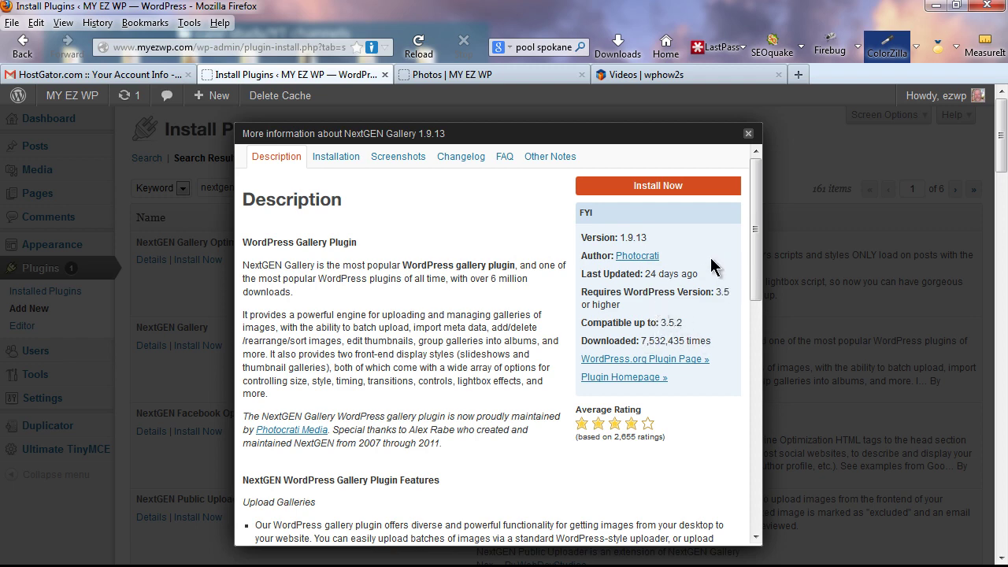
pyautogui.click(651, 192)
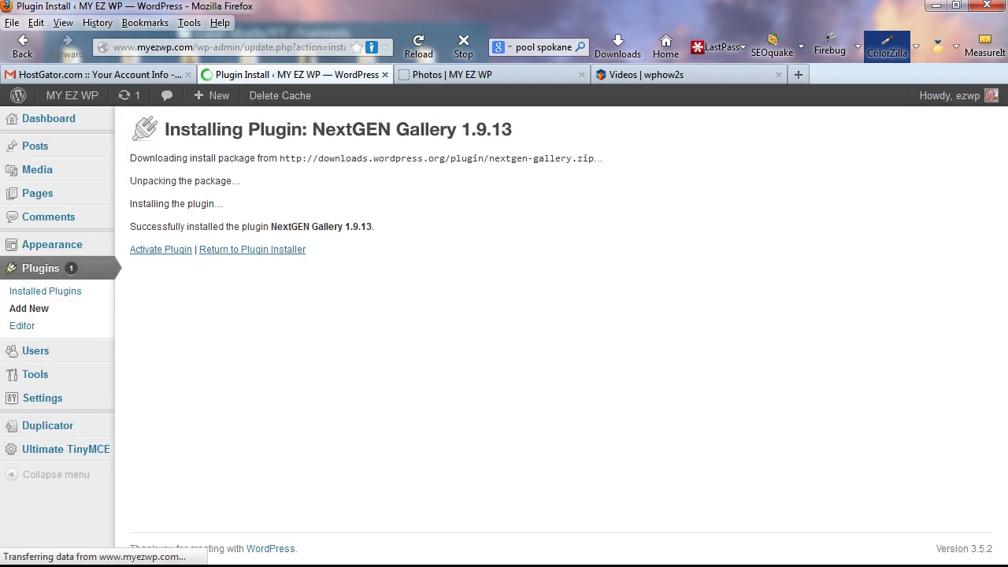
pyautogui.click(161, 249)
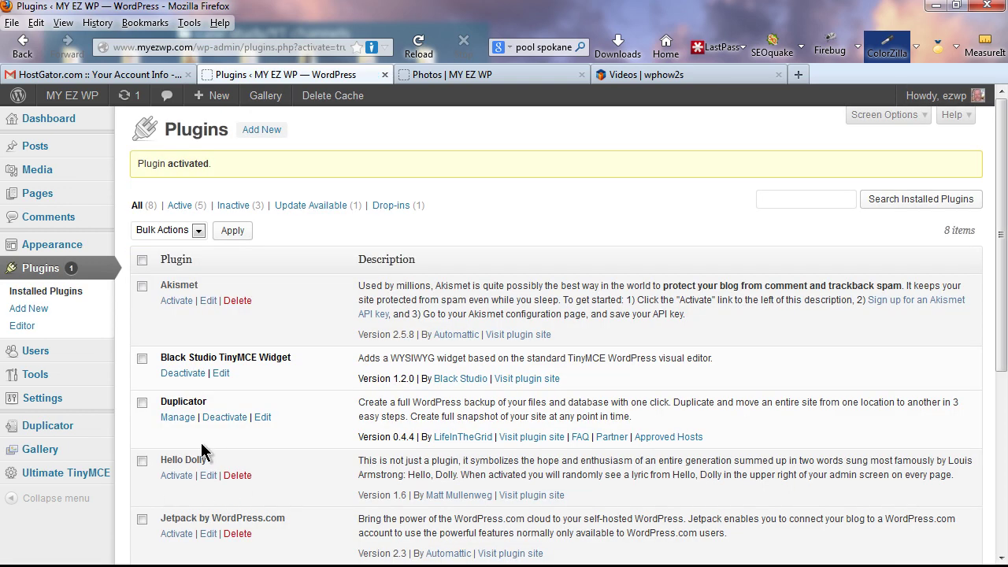
pyautogui.moveTo(41, 450)
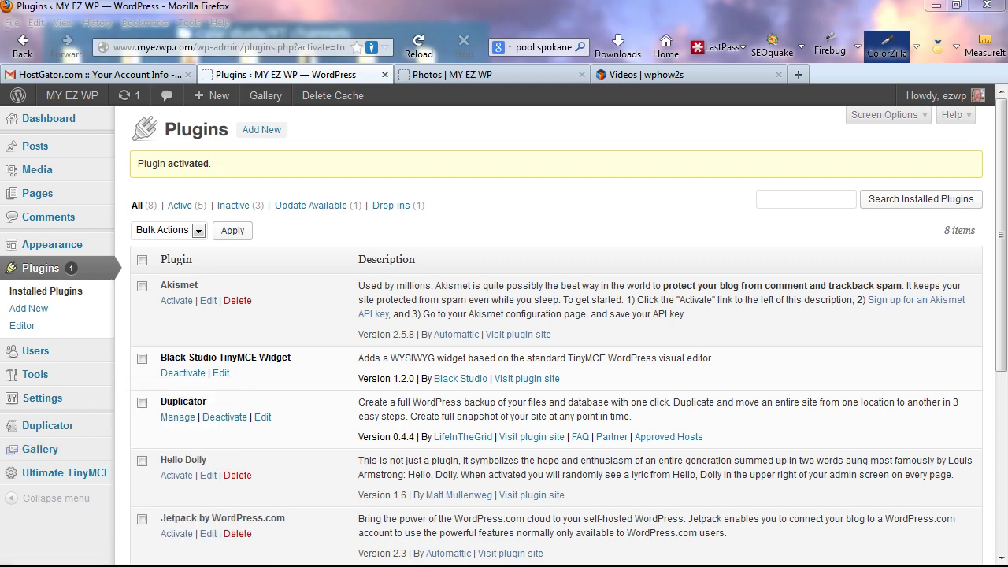
# - Add a NextGEN gallery named 'main gallery' under Gallery > Add Gallery / Images
pyautogui.click(31, 451)
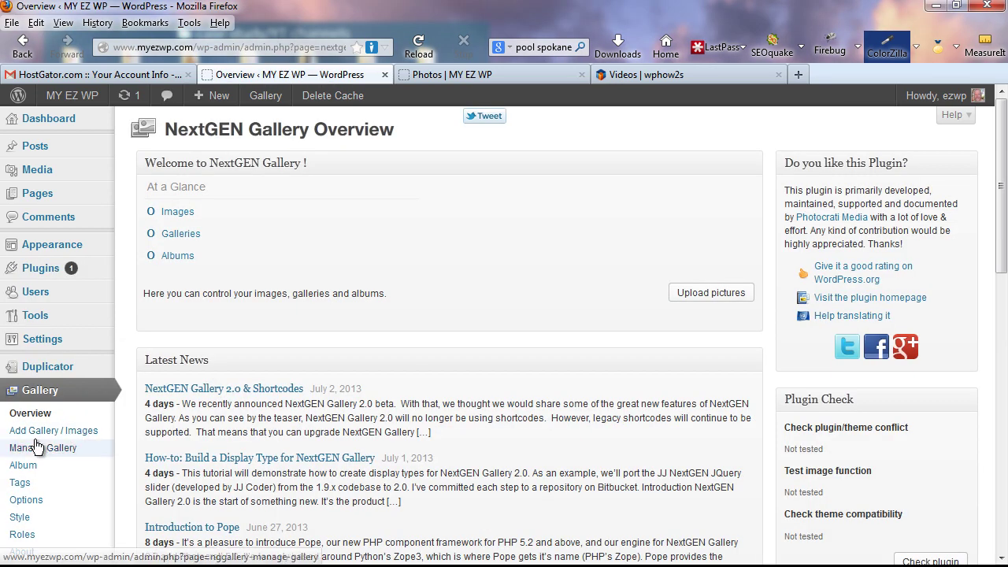
pyautogui.click(55, 437)
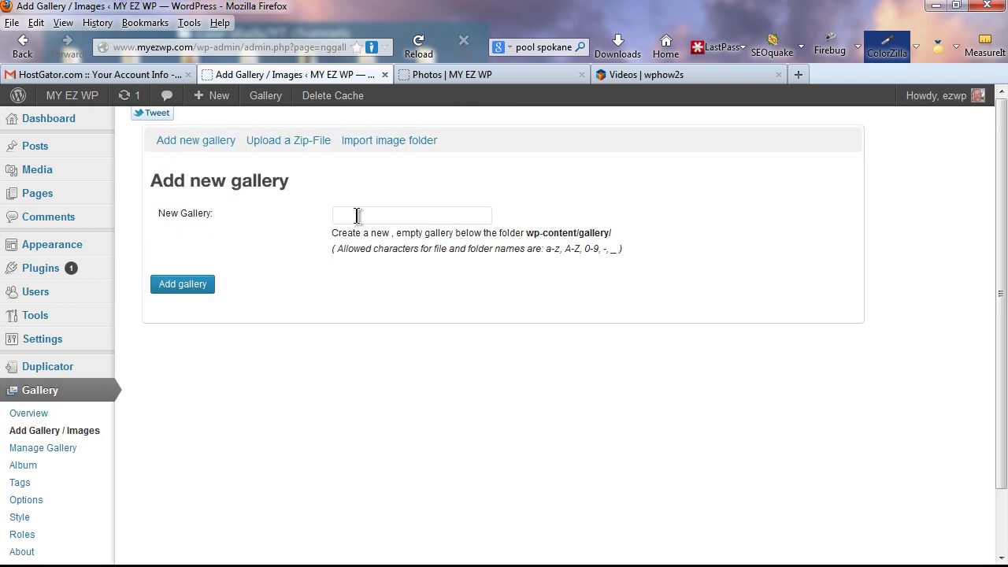
pyautogui.click(356, 215)
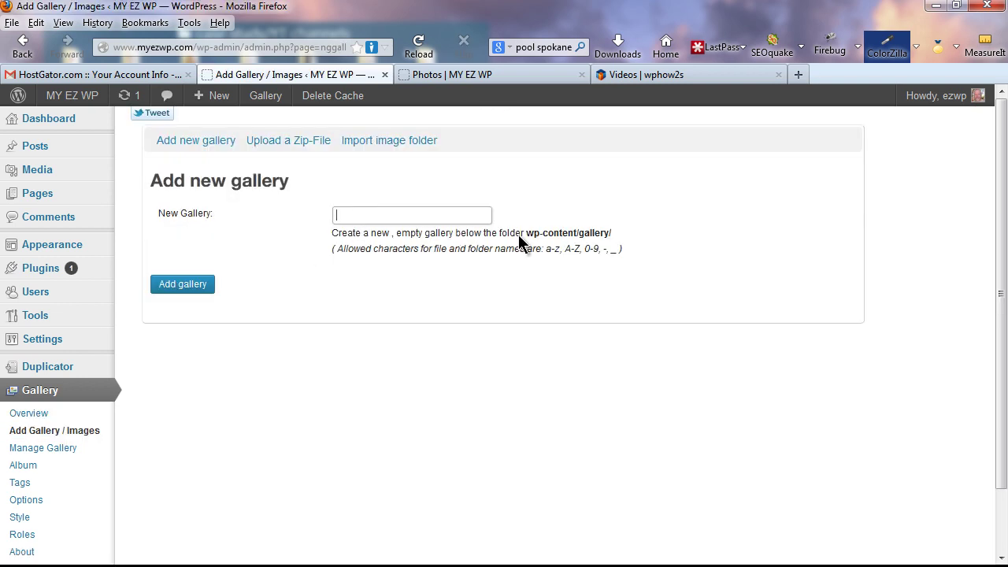
pyautogui.write('ma')
pyautogui.click(383, 233)
pyautogui.scroll(-2, 250, 299)
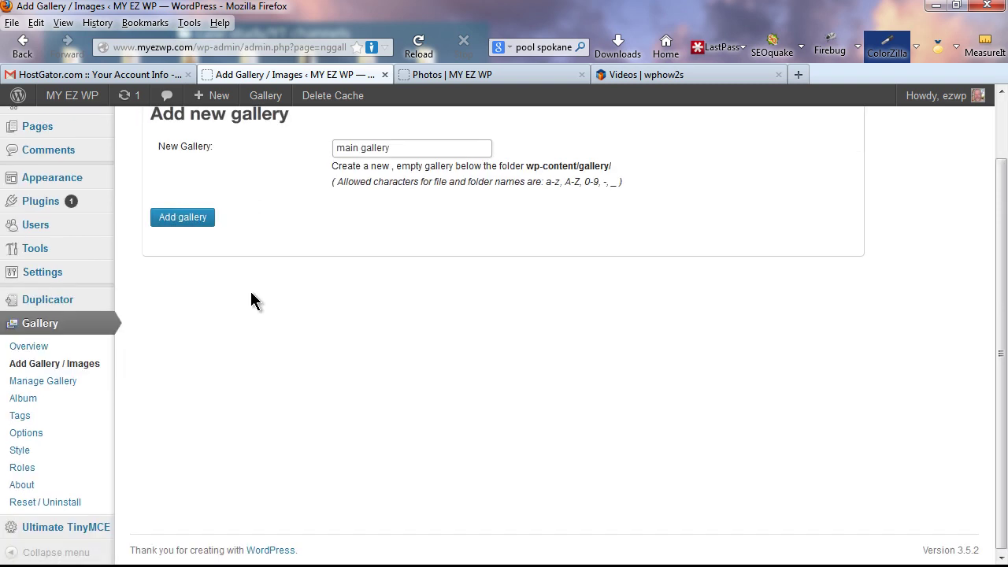
pyautogui.click(196, 218)
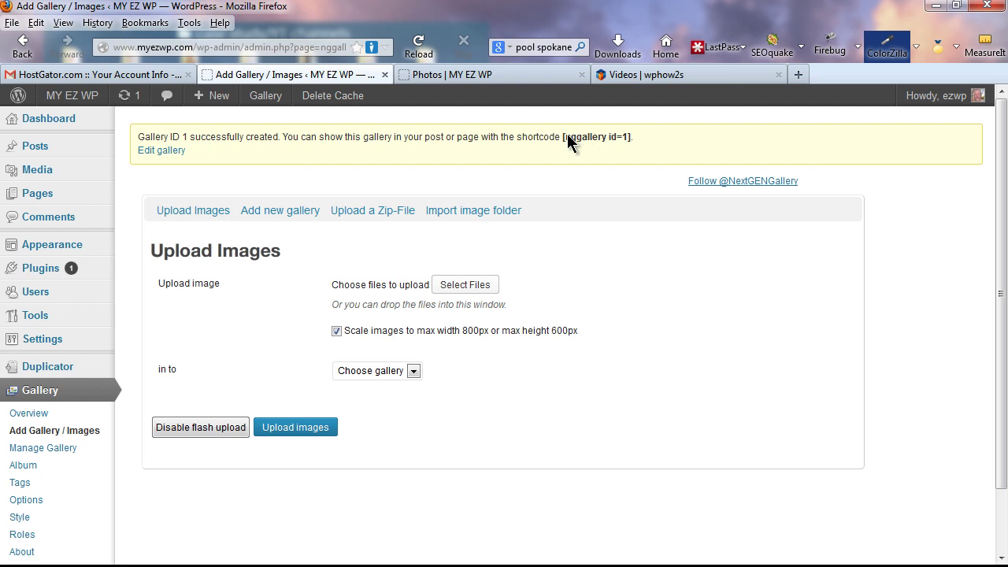
# - Copy the [nggallery id=1] shortcode from the success notice into Notepad, replacing the old notes
pyautogui.moveTo(562, 135); pyautogui.dragTo(631, 138)
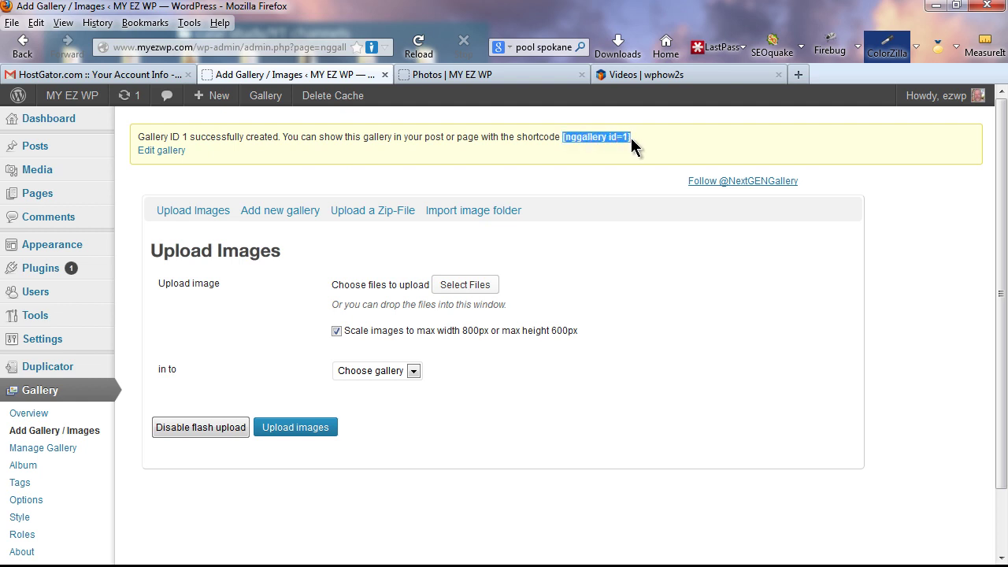
pyautogui.rightClick(614, 135)
pyautogui.click(653, 162)
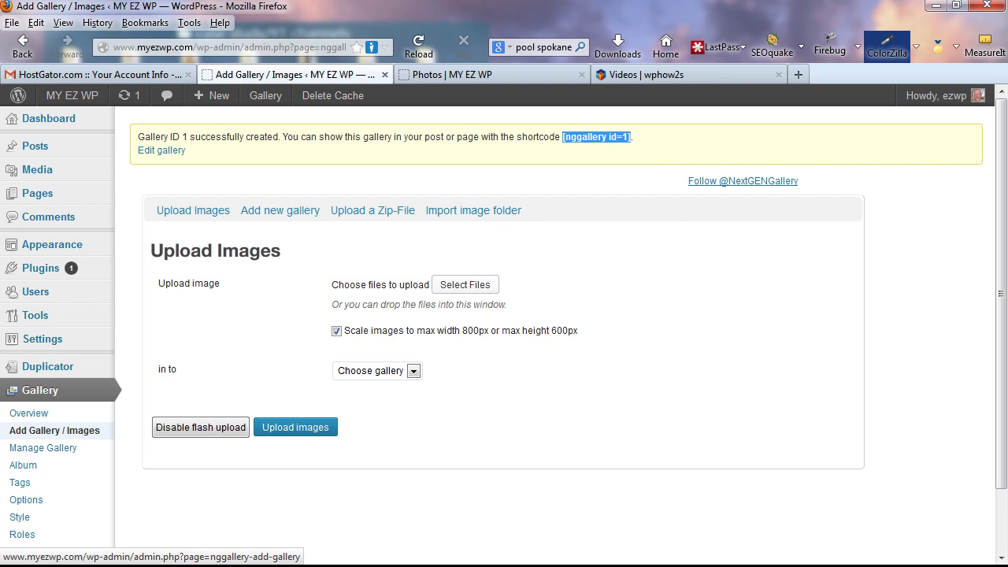
pyautogui.hotkey('alt', 'Tab')
pyautogui.hotkey('ctrl', 'a')
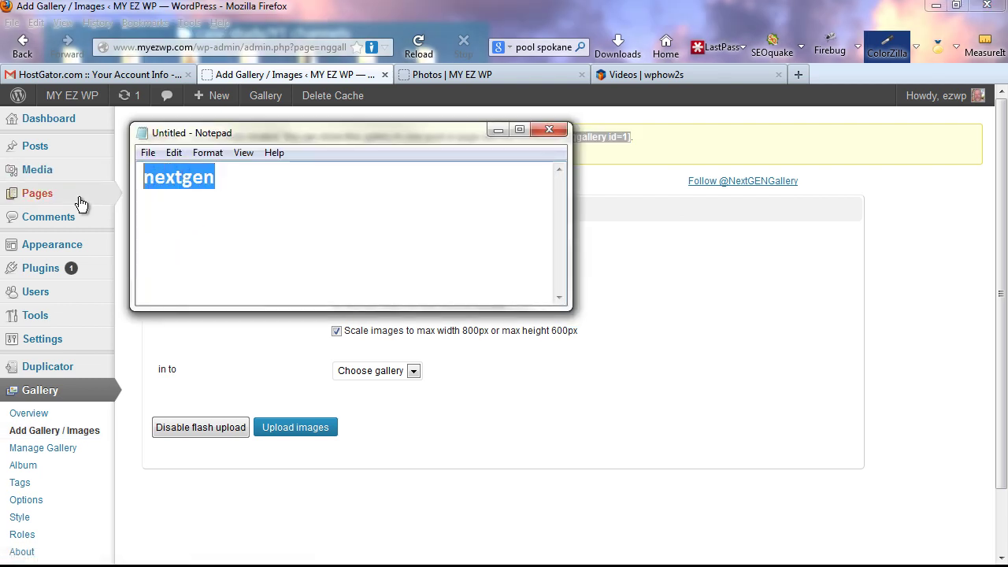
pyautogui.hotkey('ctrl', 'v')
# - Choose '1 - main gallery' as the upload destination
pyautogui.hotkey('alt', 'Tab')
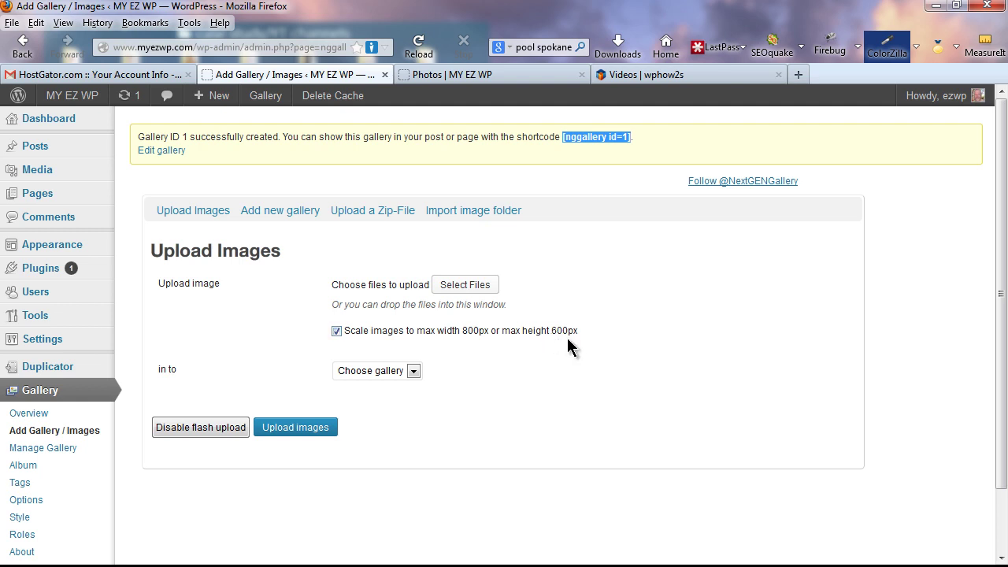
pyautogui.click(417, 370)
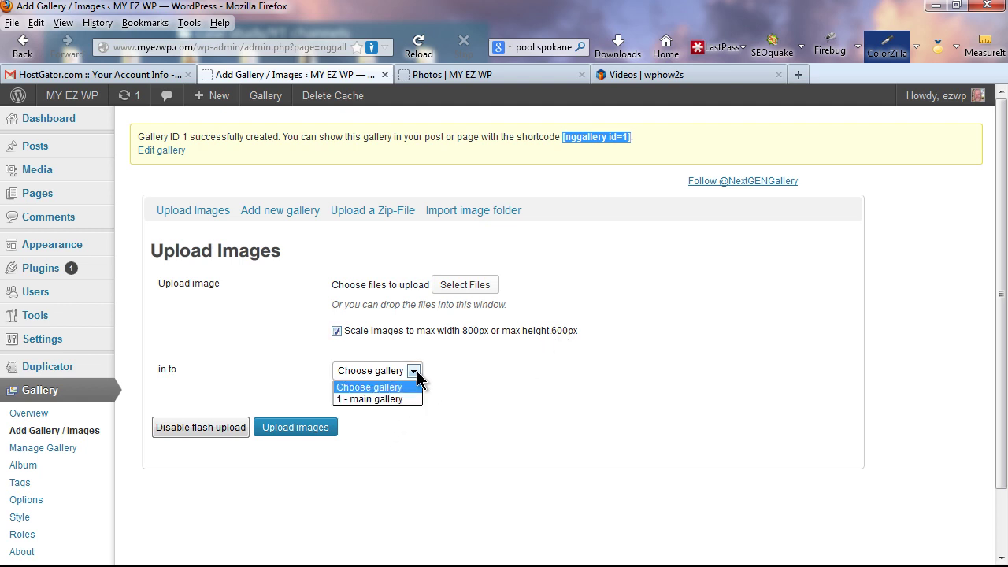
pyautogui.click(389, 400)
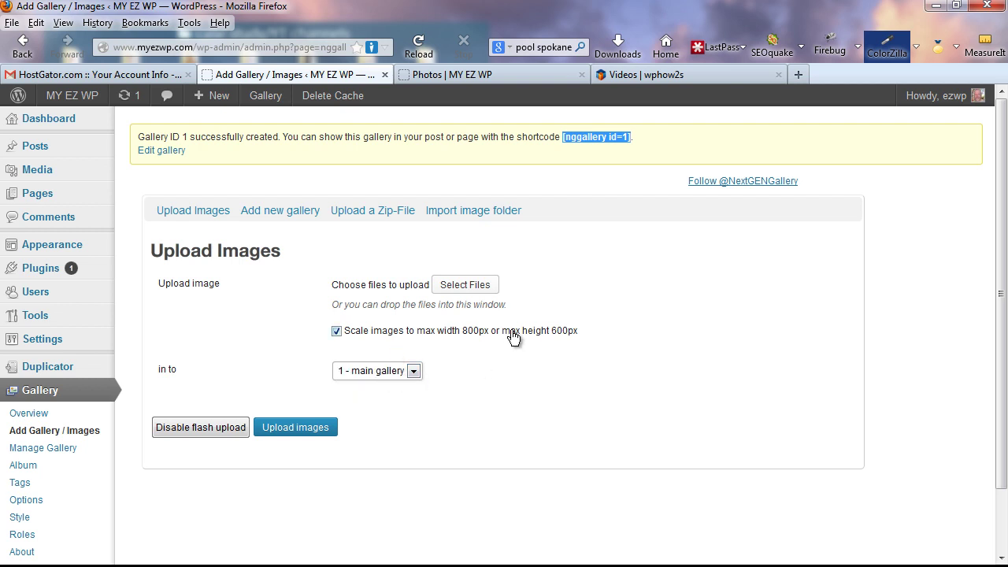
# - Upload the eleven images adult-15700_1280.jpg through red-39930_1280.png from images > gallery into main gallery
pyautogui.click(466, 286)
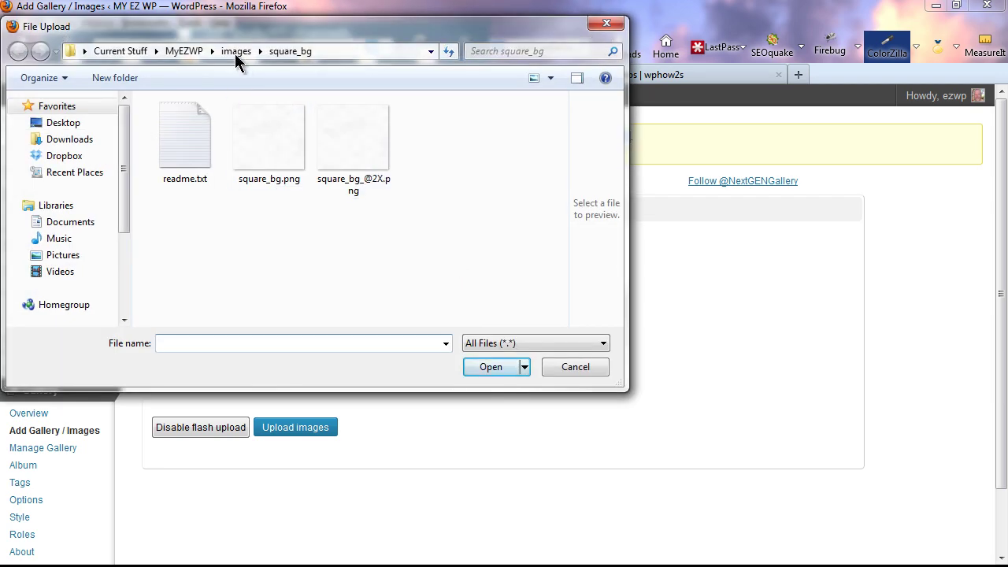
pyautogui.click(236, 51)
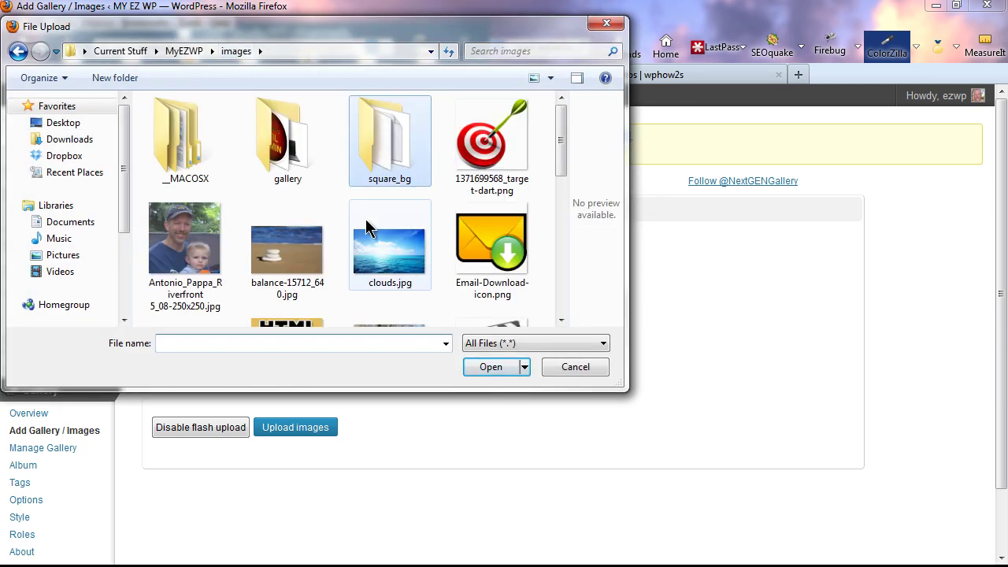
pyautogui.doubleClick(292, 142)
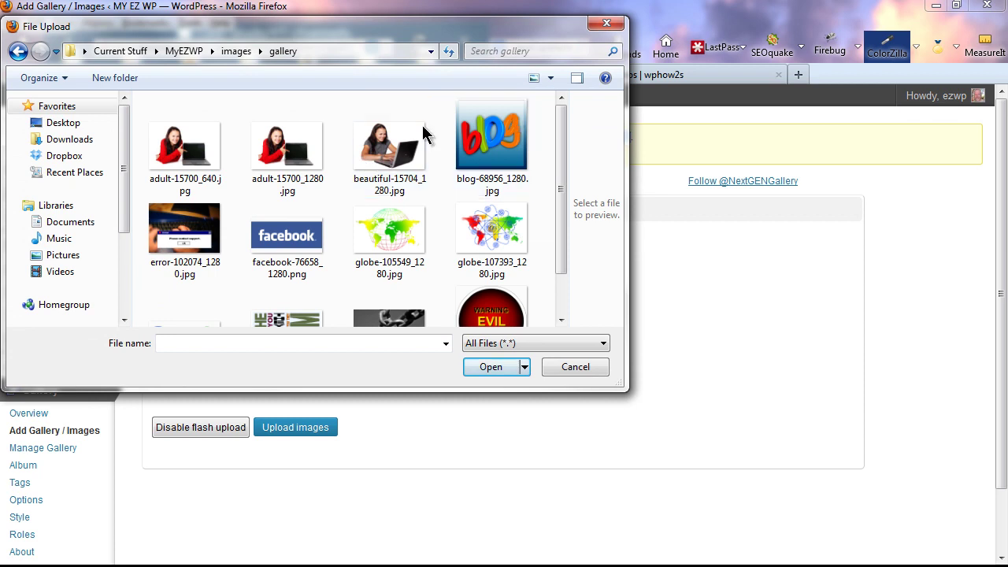
pyautogui.click(291, 149)
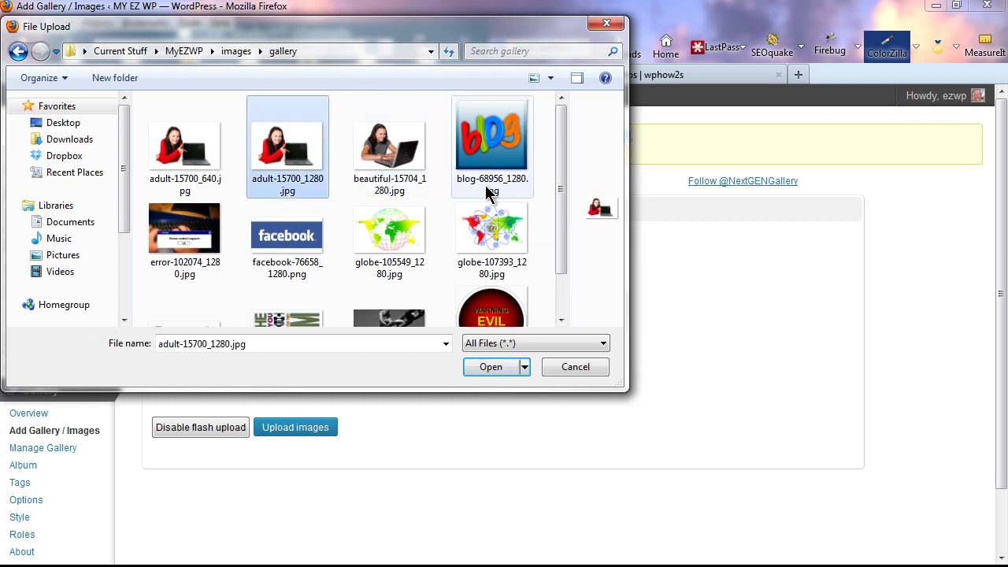
pyautogui.moveTo(556, 129); pyautogui.dragTo(576, 232)
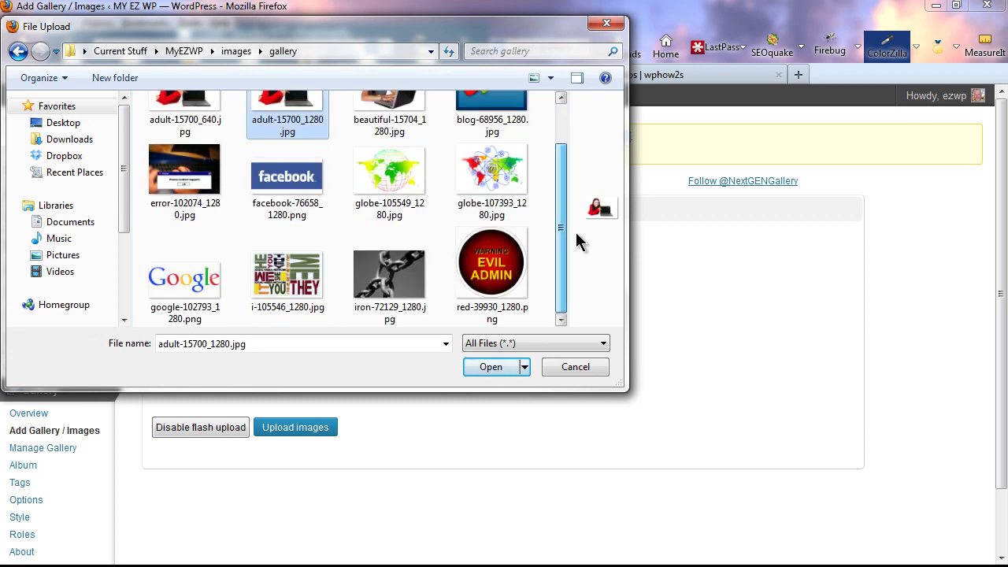
pyautogui.keyDown('shift'); pyautogui.click(475, 266); pyautogui.keyUp('shift')
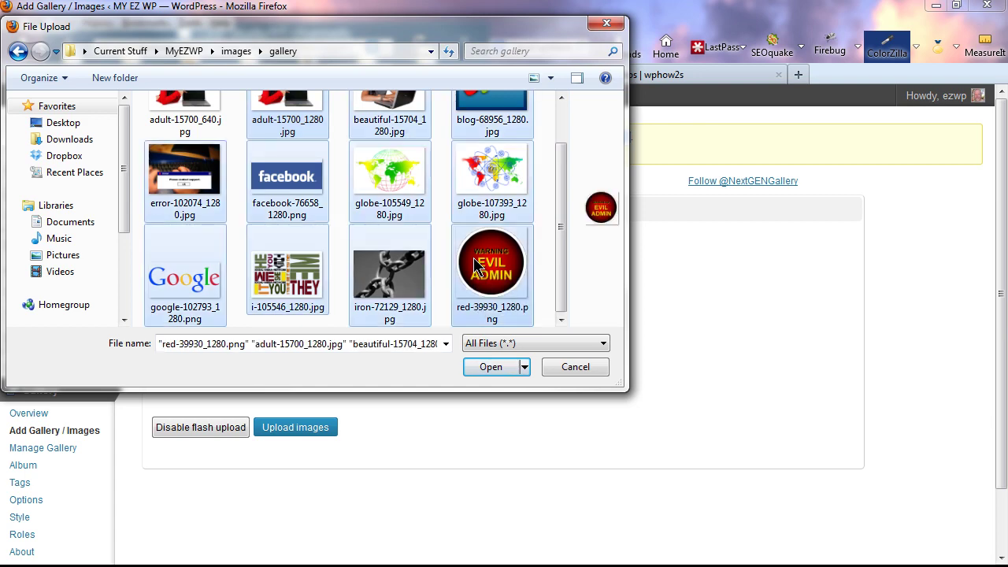
pyautogui.click(492, 367)
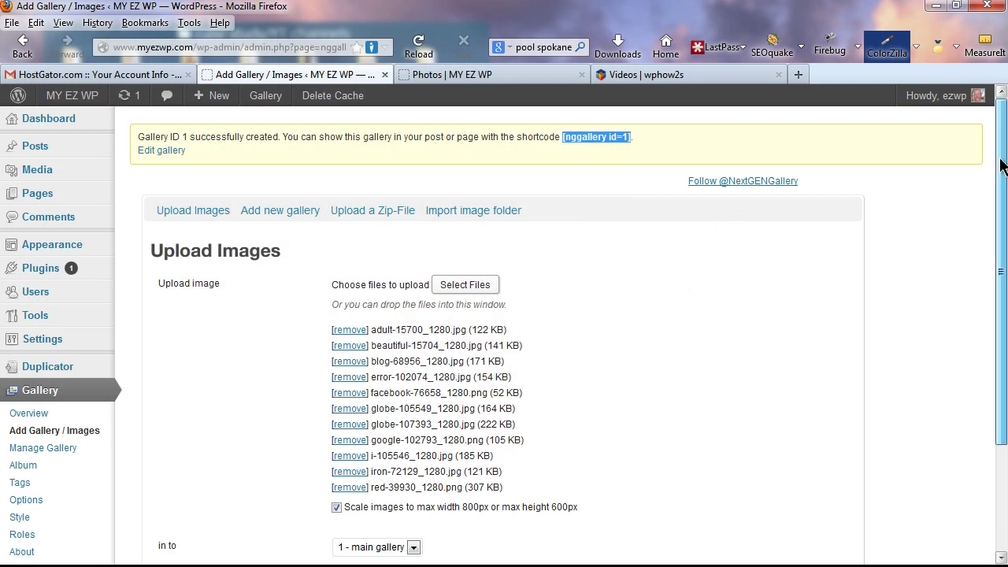
pyautogui.scroll(-3, 836, 351)
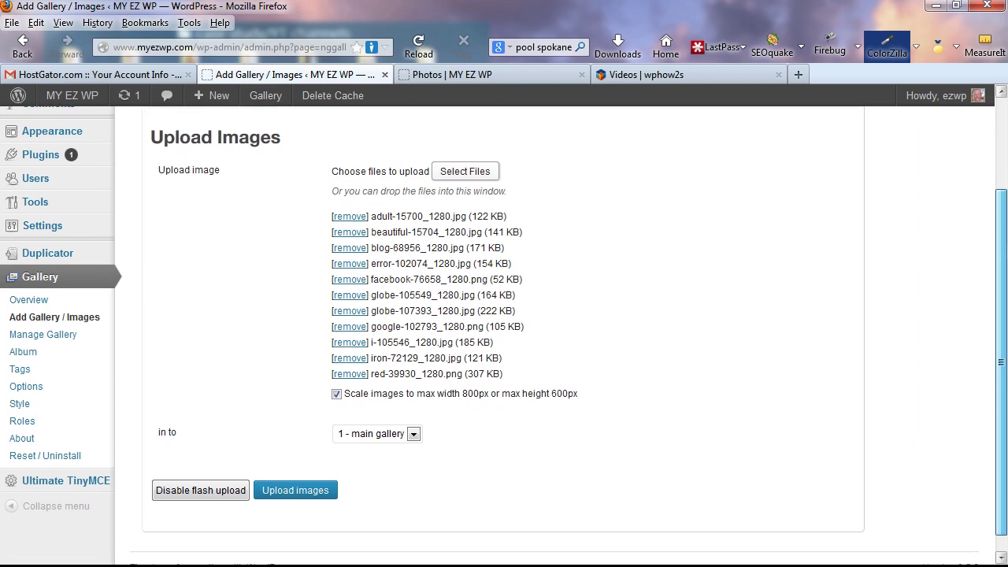
pyautogui.click(303, 496)
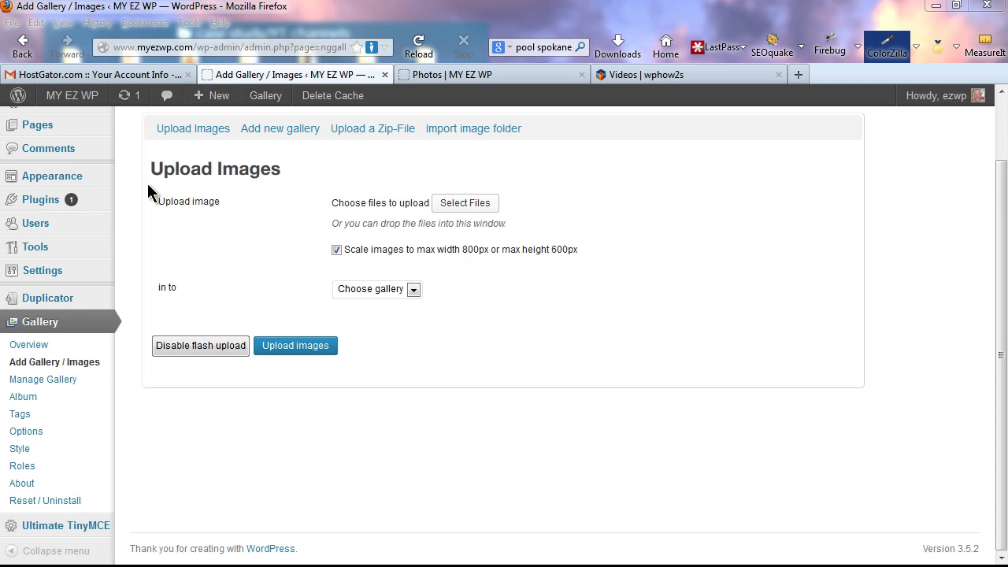
# - Paste [nggallery id=1] into the Photos page body and update the page
pyautogui.click(37, 127)
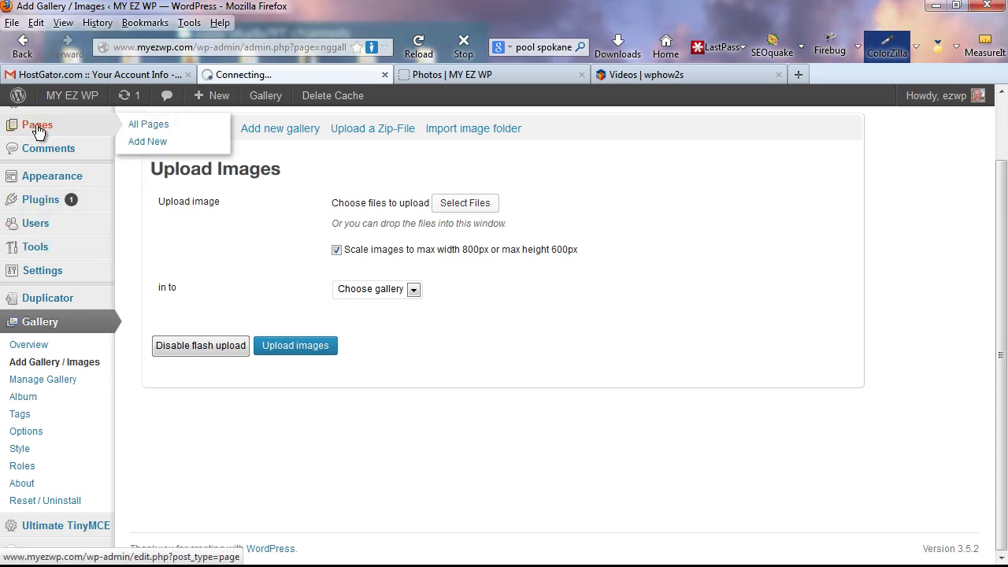
pyautogui.click(186, 364)
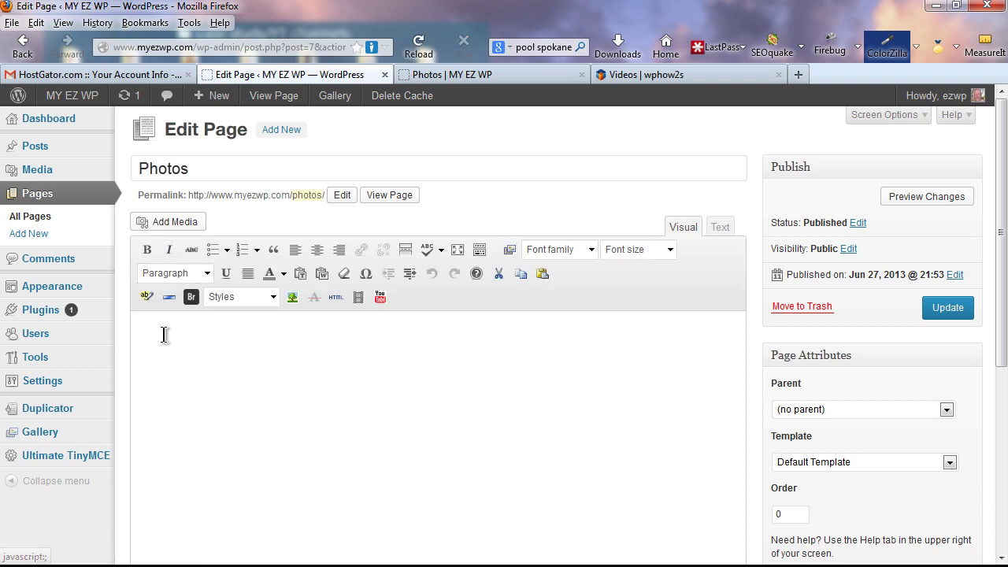
pyautogui.click(164, 334)
pyautogui.write('[nggallery id=1]')
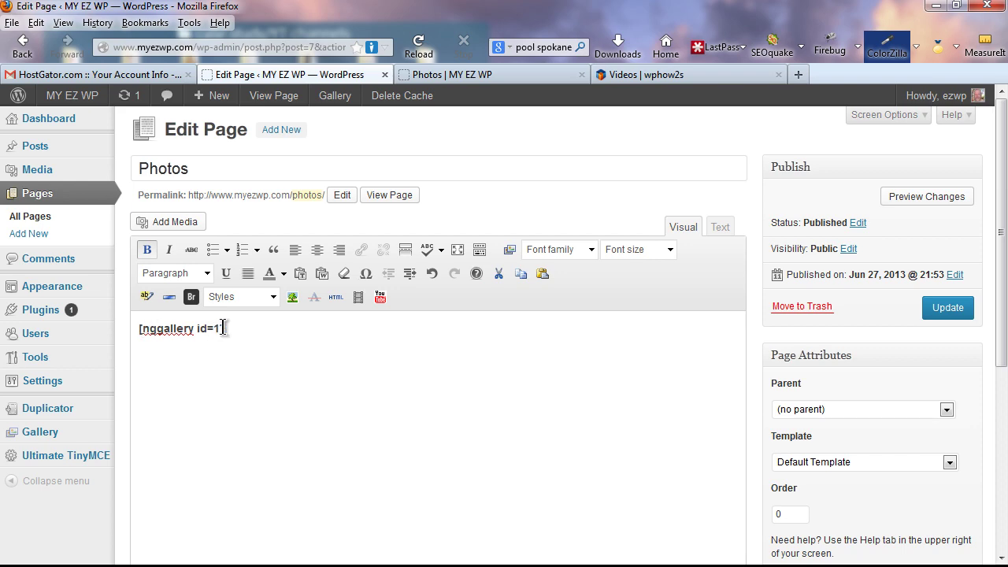
pyautogui.click(948, 310)
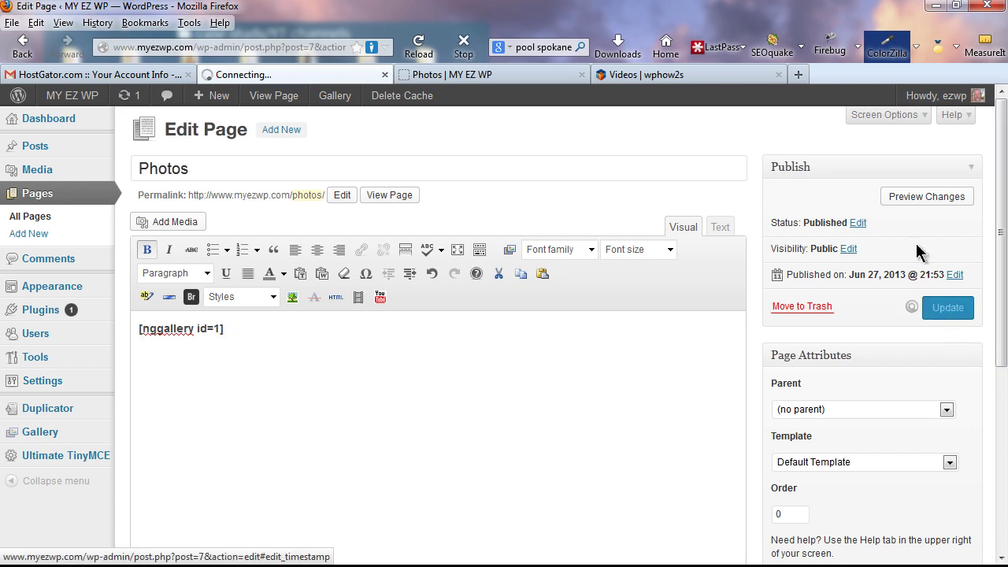
# - Reload the live Photos page, view the second photo full size, then return to the editor
pyautogui.click(491, 71)
pyautogui.rightClick(491, 72)
pyautogui.click(532, 93)
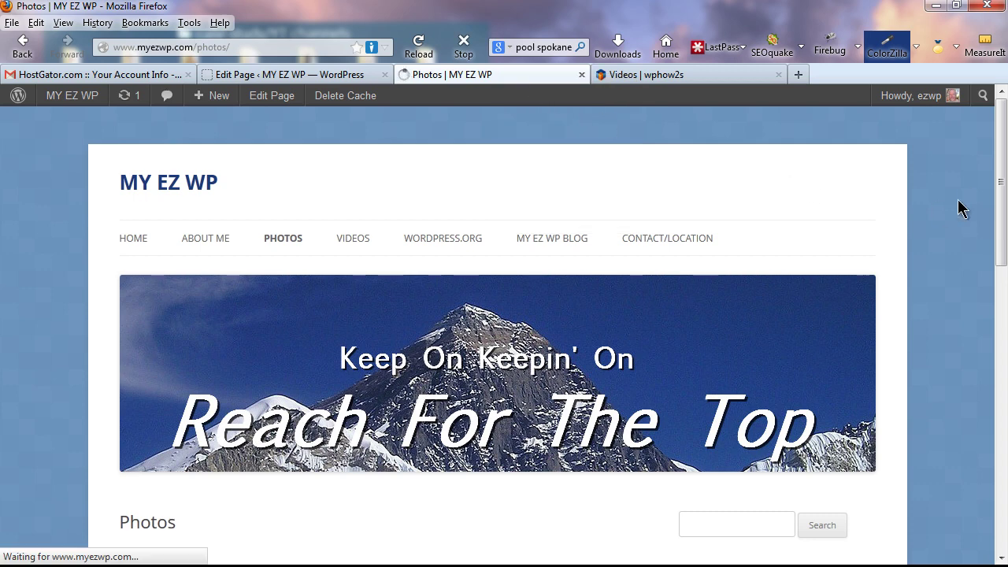
pyautogui.moveTo(1003, 136); pyautogui.dragTo(1003, 235)
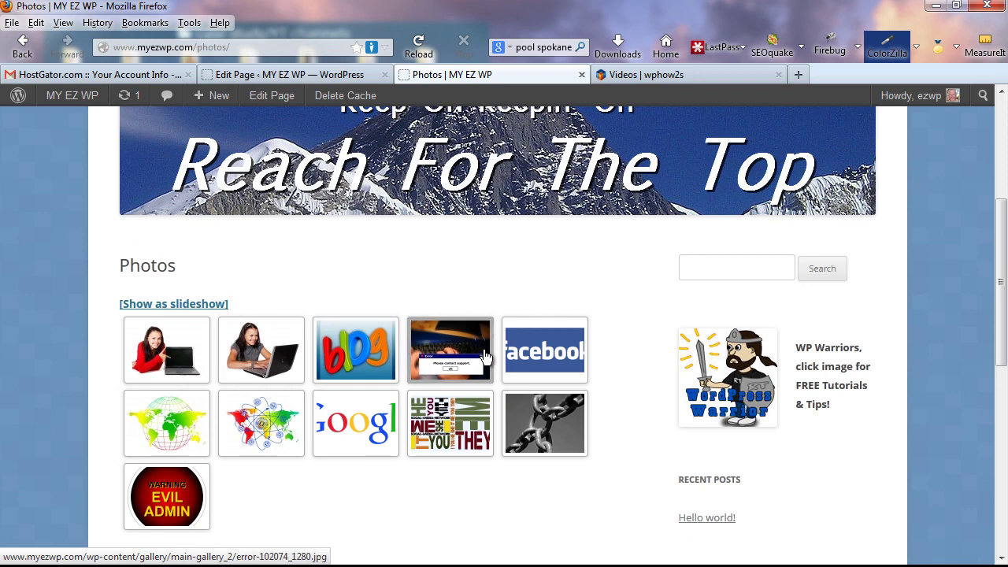
pyautogui.click(261, 350)
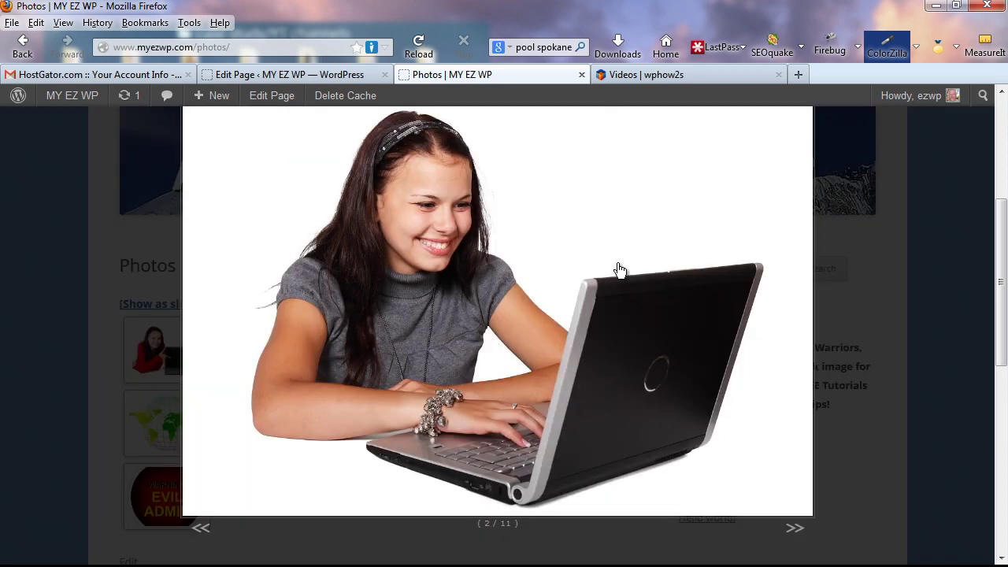
pyautogui.click(514, 206)
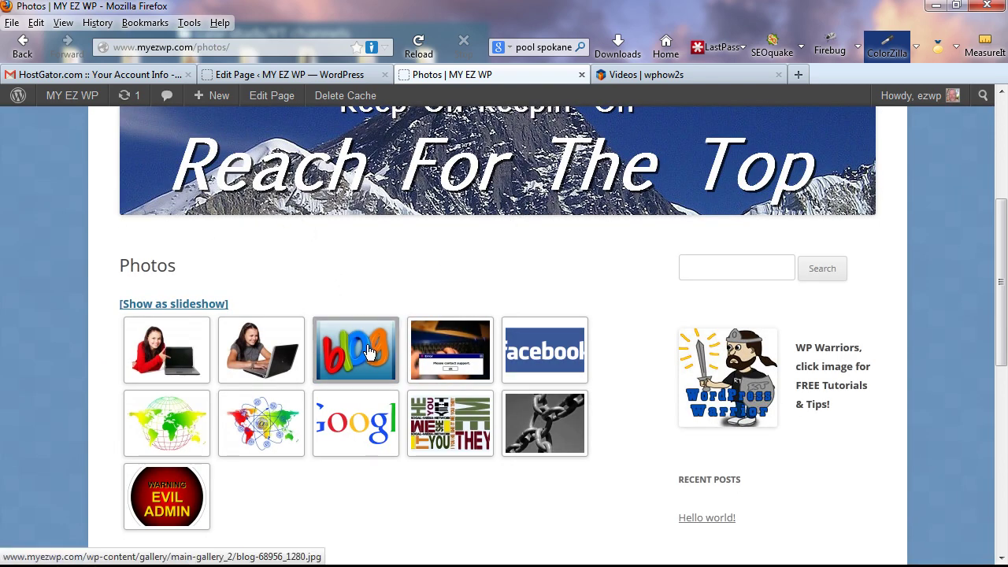
pyautogui.click(276, 74)
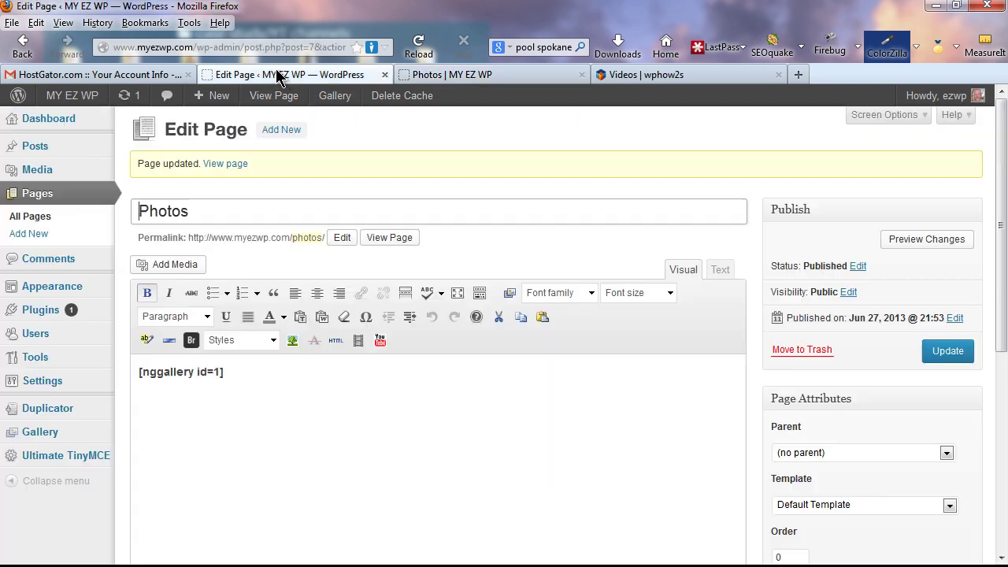
# - Paste the instruction sentence above the shortcode on its own line and remove its bold
pyautogui.click(138, 369)
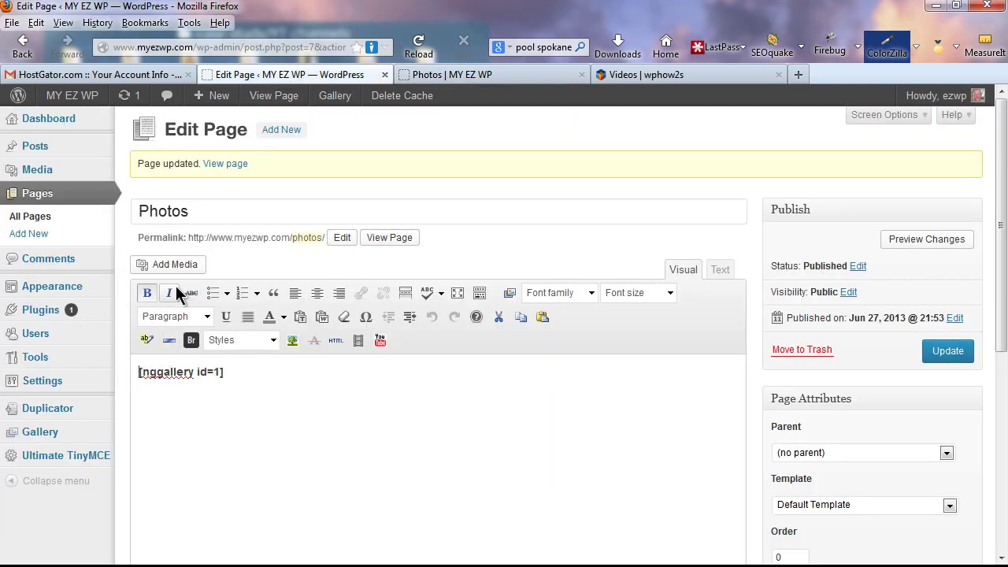
pyautogui.write('Click on an image to view full-size. Click inside the image to close.')
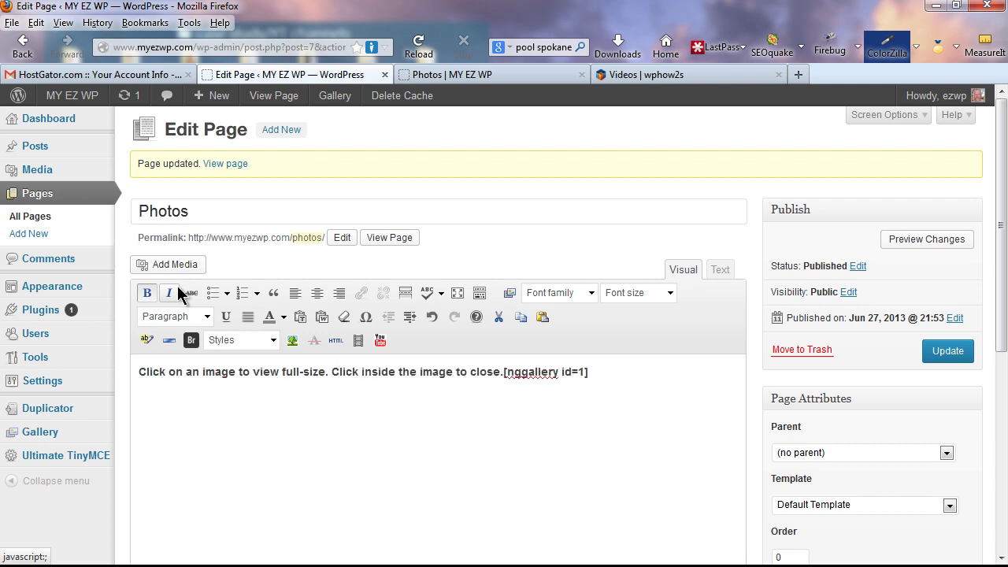
pyautogui.press('Return')
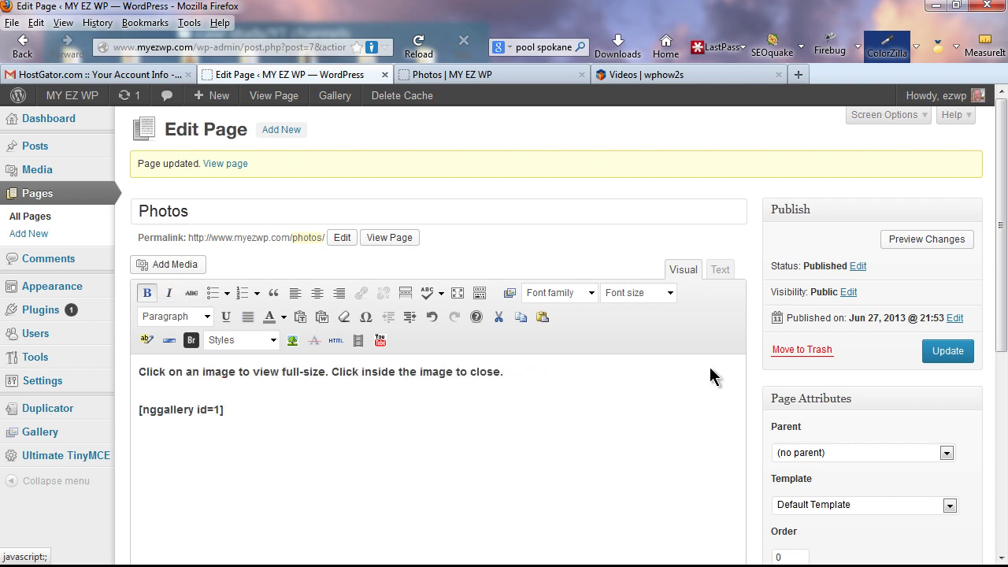
pyautogui.moveTo(514, 380); pyautogui.dragTo(113, 359)
pyautogui.click(146, 294)
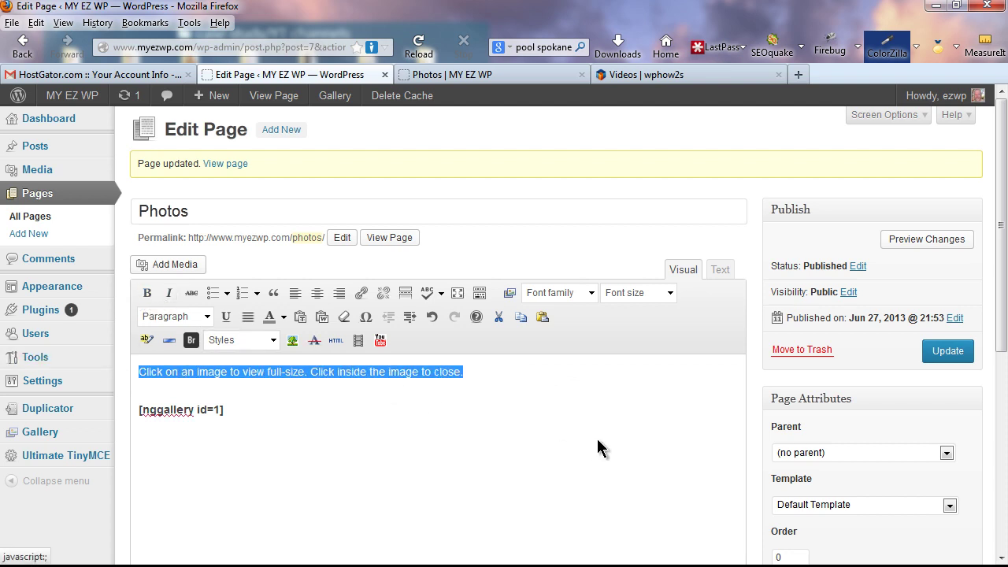
# - Update the Photos page, check it live, and return to the editor
pyautogui.click(946, 351)
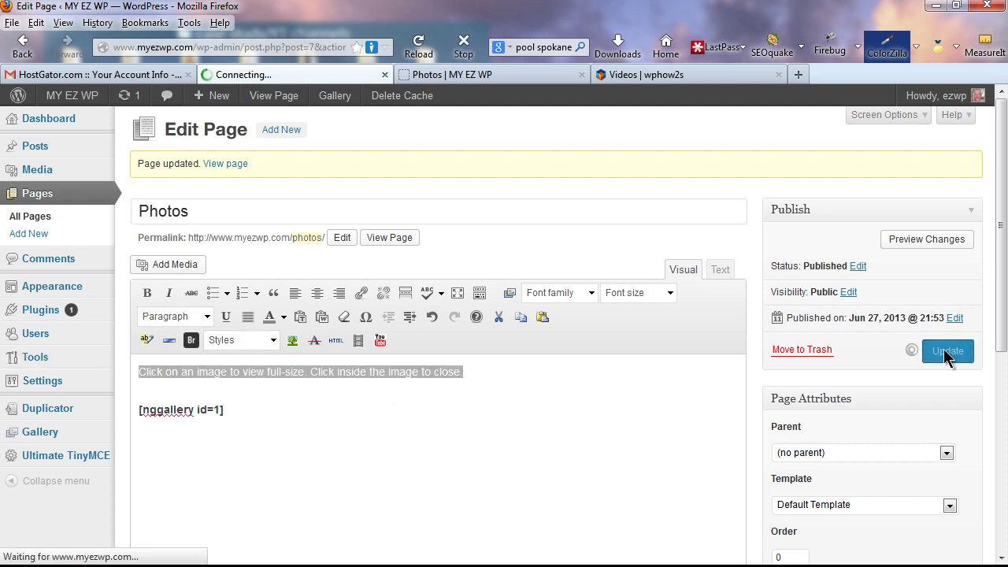
pyautogui.click(554, 75)
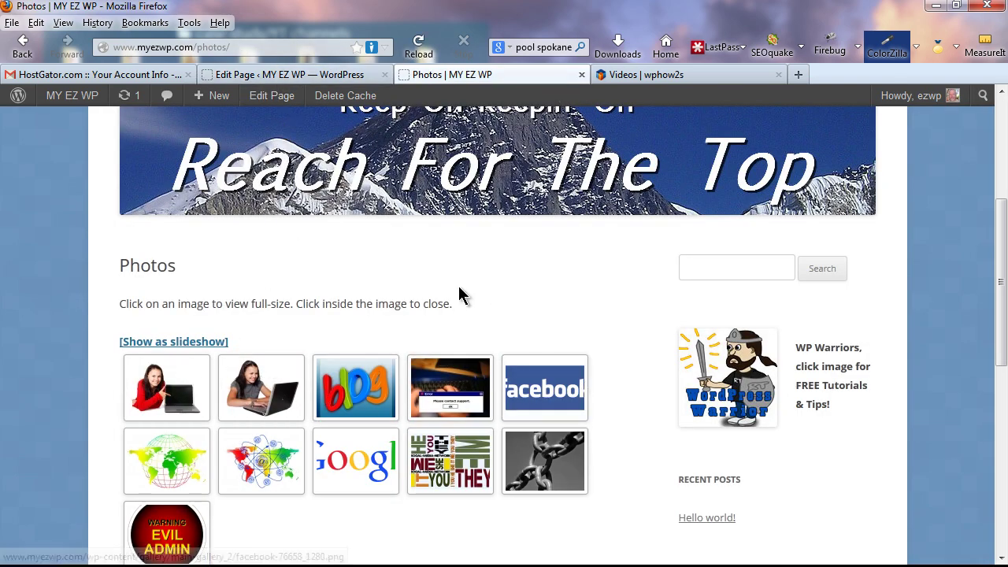
pyautogui.click(276, 76)
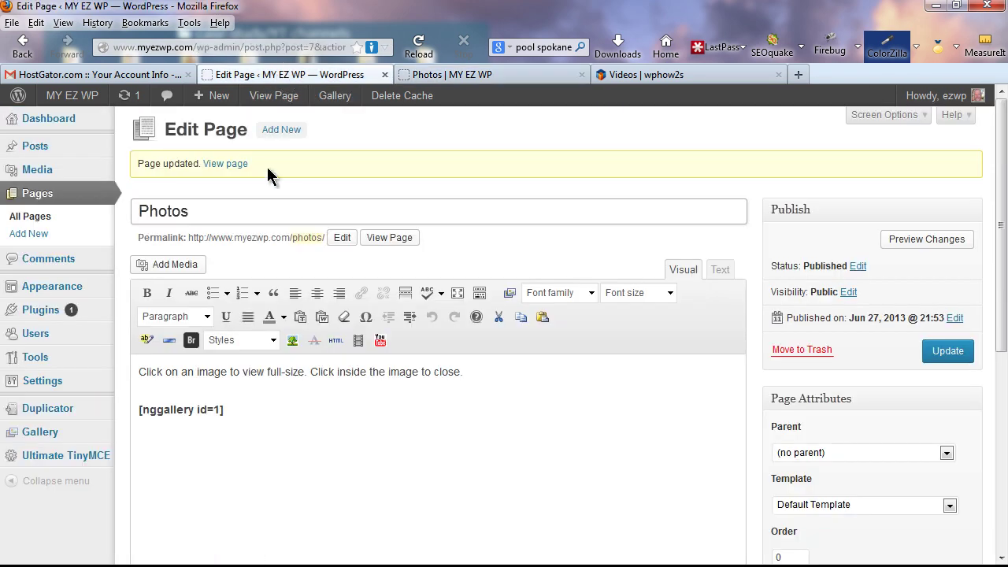
# - Set main gallery's Page Link to Photos, save the changes, and open its Sort Gallery screen
pyautogui.moveTo(41, 433)
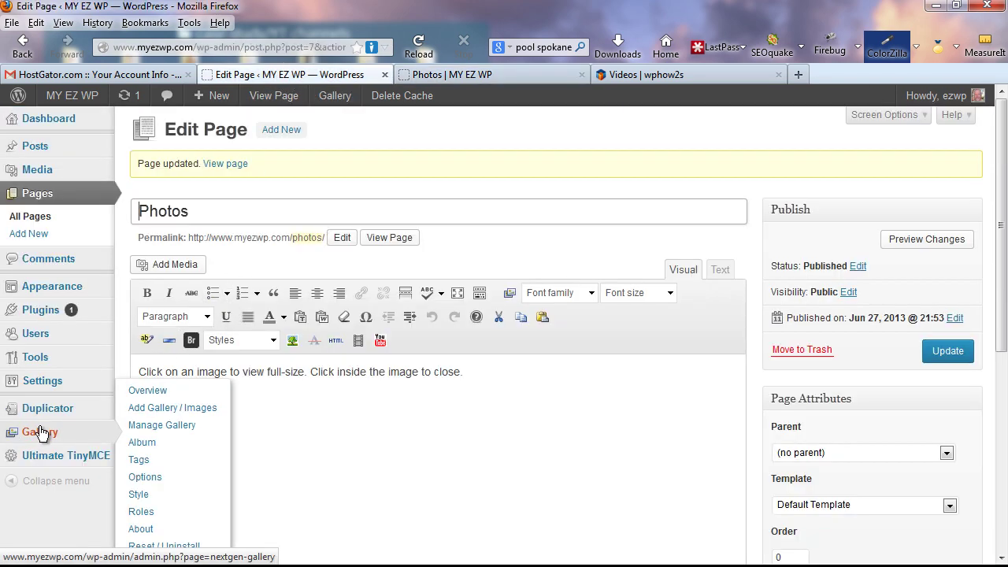
pyautogui.click(163, 428)
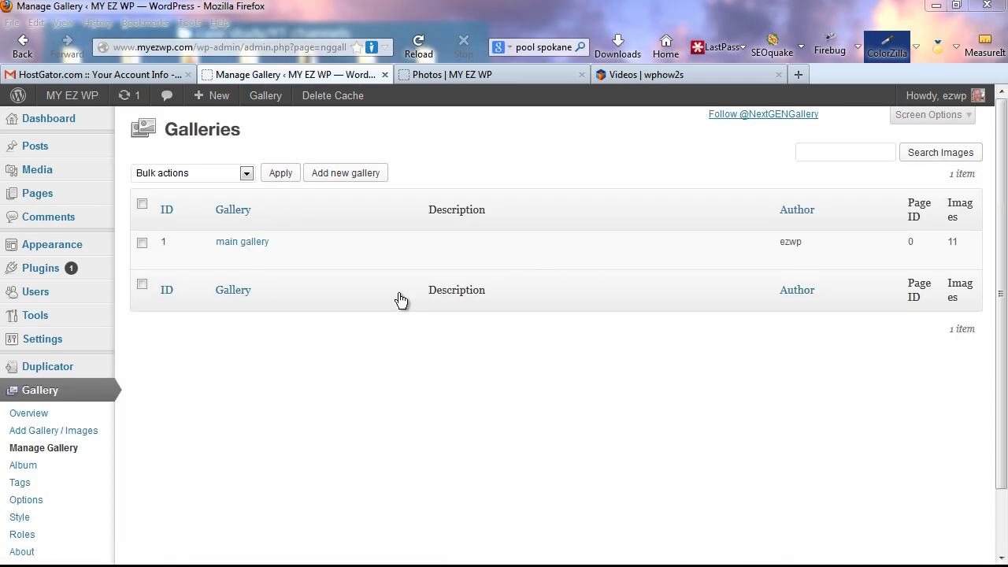
pyautogui.click(257, 244)
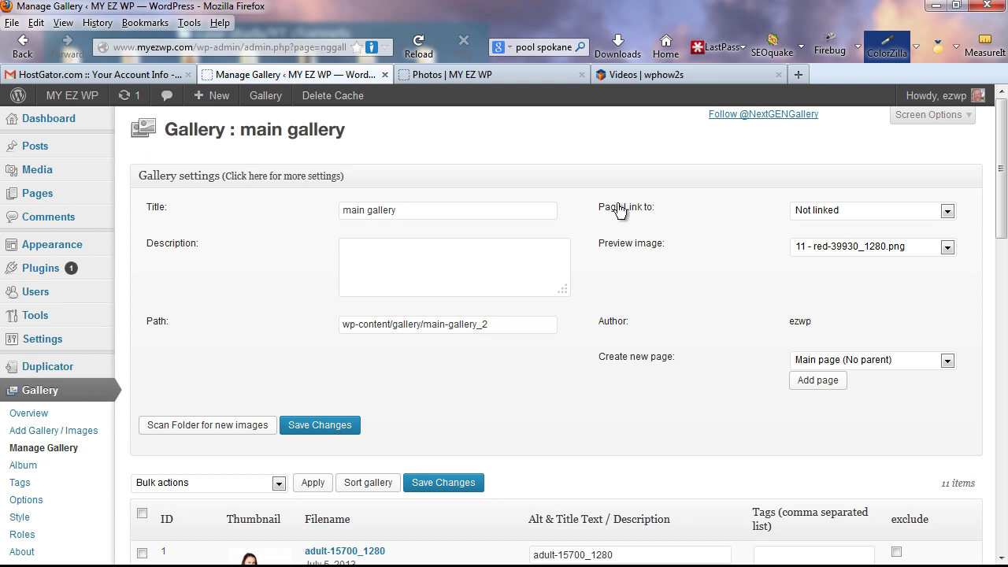
pyautogui.click(945, 210)
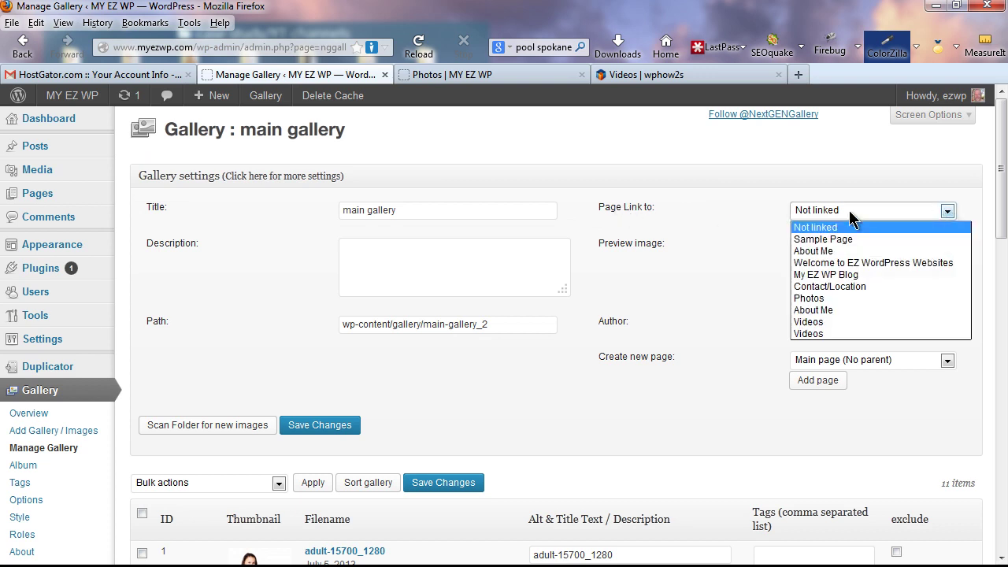
pyautogui.click(823, 299)
pyautogui.click(344, 425)
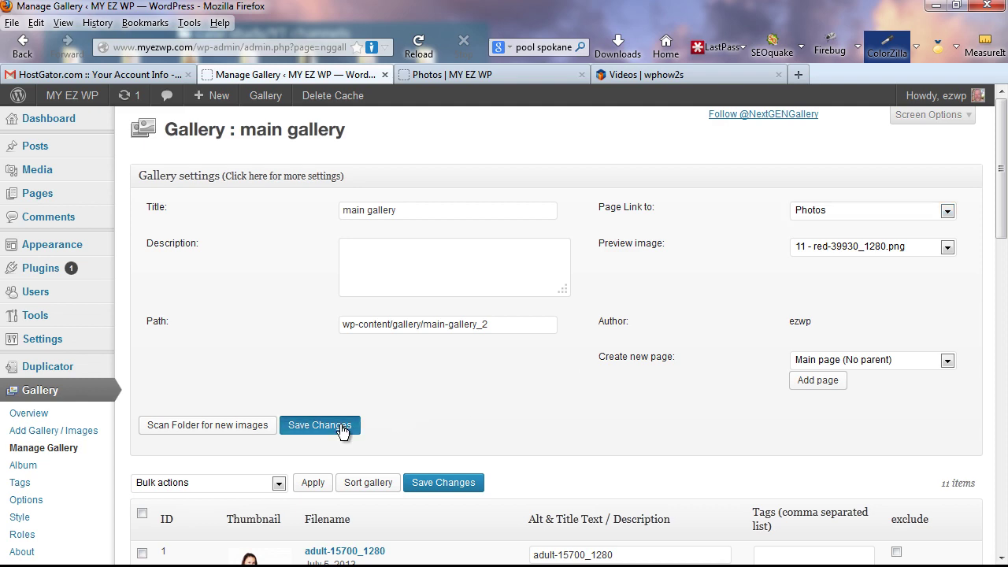
pyautogui.moveTo(1001, 168); pyautogui.dragTo(1002, 257)
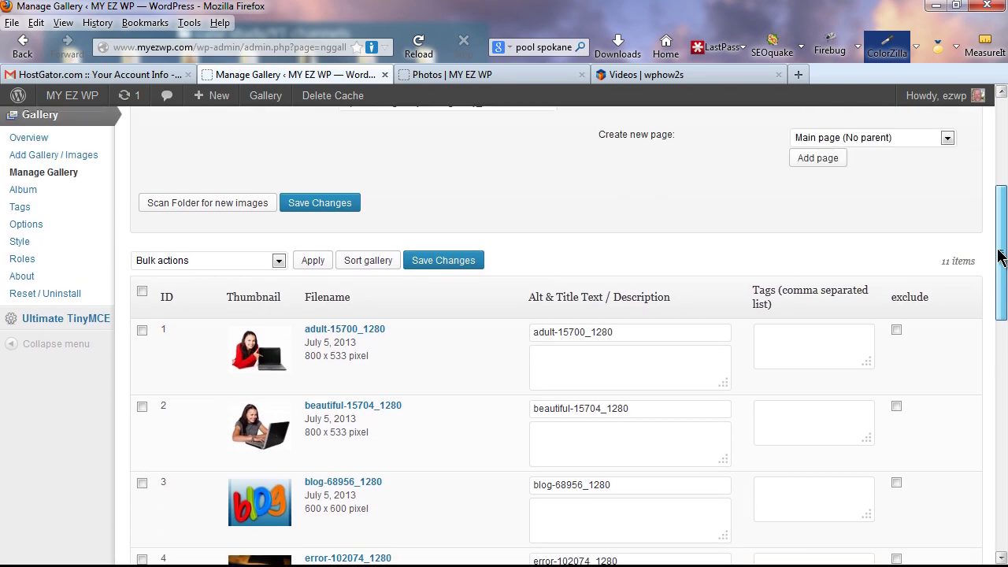
pyautogui.click(370, 263)
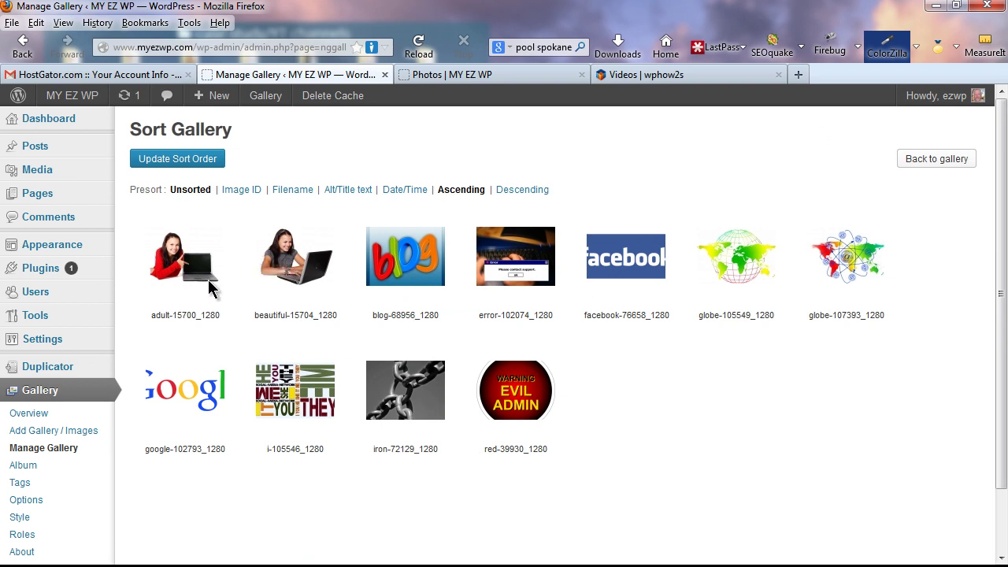
# - Move beautiful-15704_1280 after facebook and error-102074_1280 after i-105546_1280, then save the sort order
pyautogui.click(524, 196)
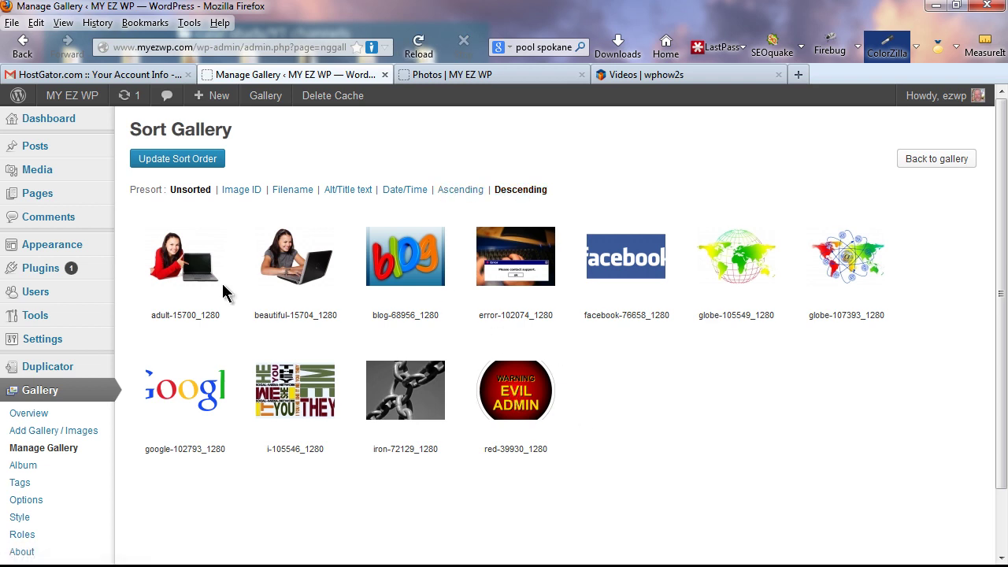
pyautogui.click(466, 192)
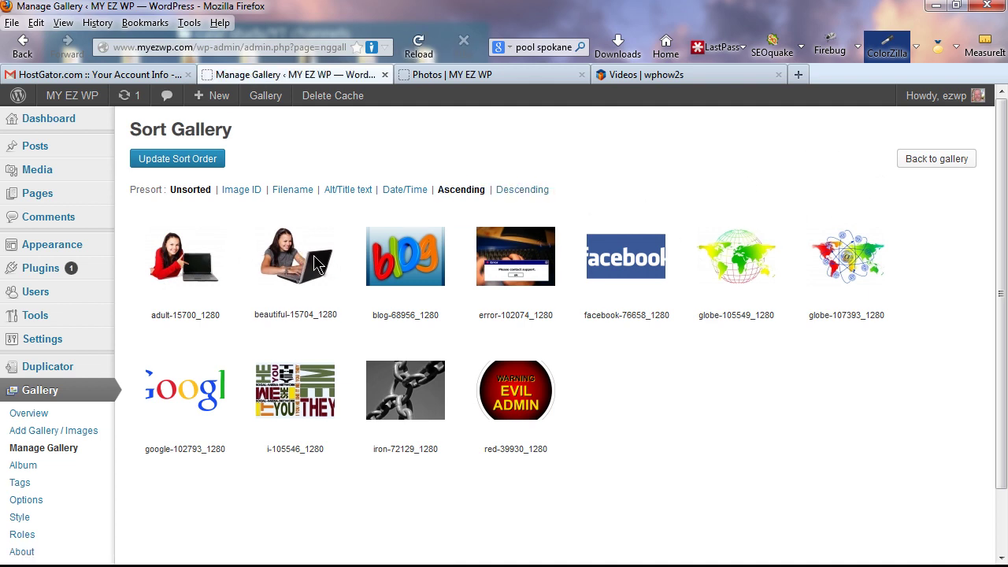
pyautogui.moveTo(314, 264); pyautogui.dragTo(673, 274)
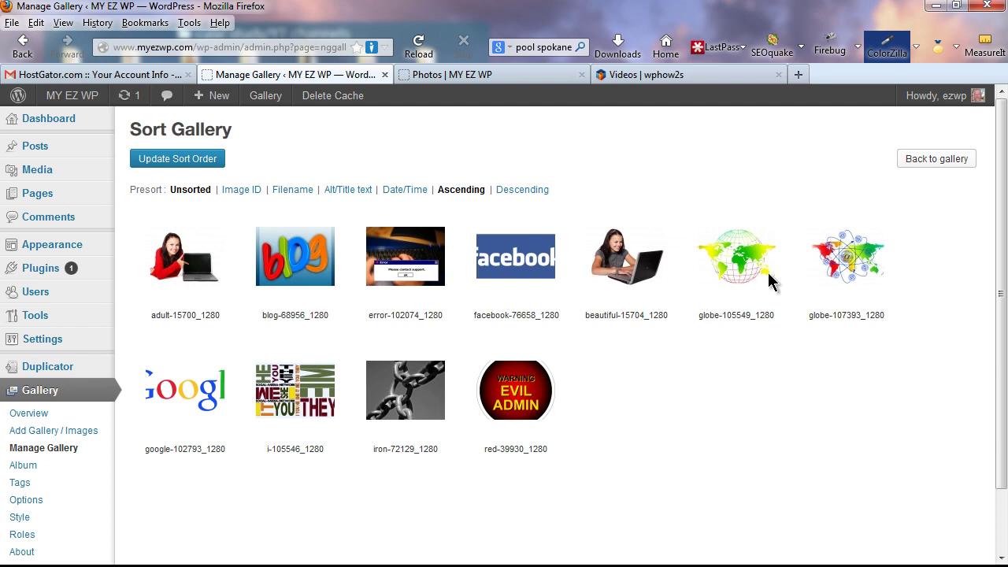
pyautogui.moveTo(417, 264); pyautogui.dragTo(307, 394)
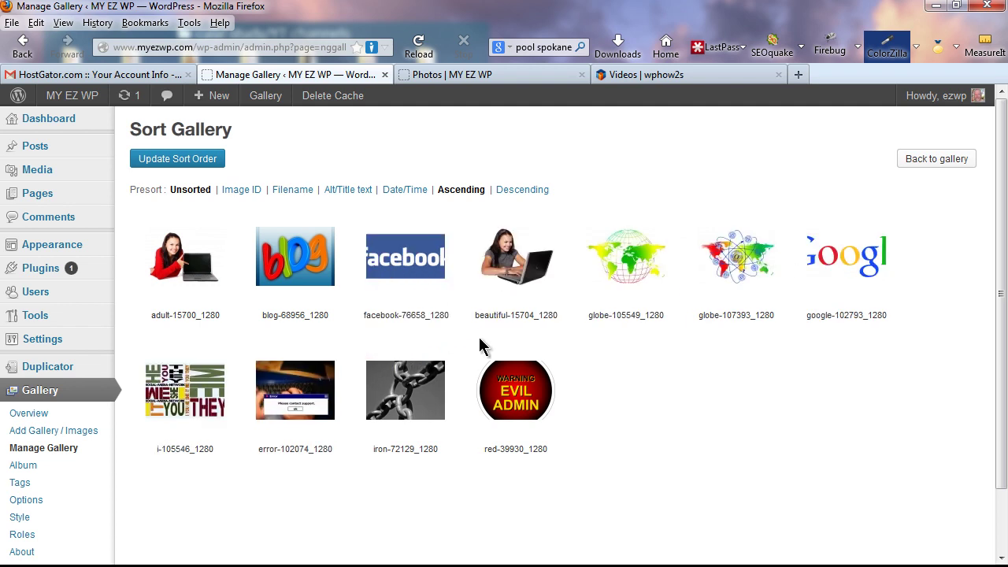
pyautogui.click(193, 161)
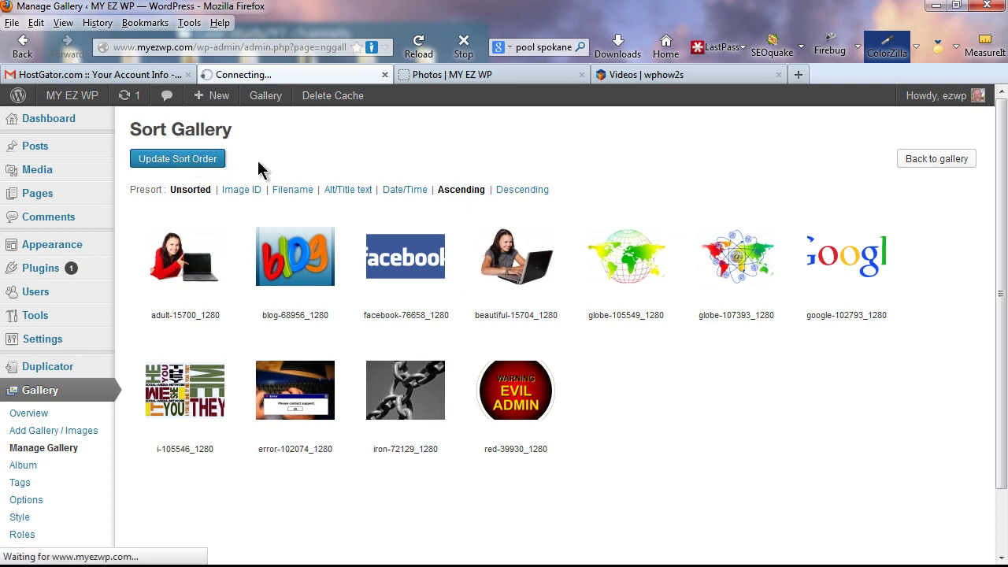
# - Reload the live Photos page to see the new gallery order
pyautogui.click(488, 74)
pyautogui.rightClick(491, 72)
pyautogui.click(535, 83)
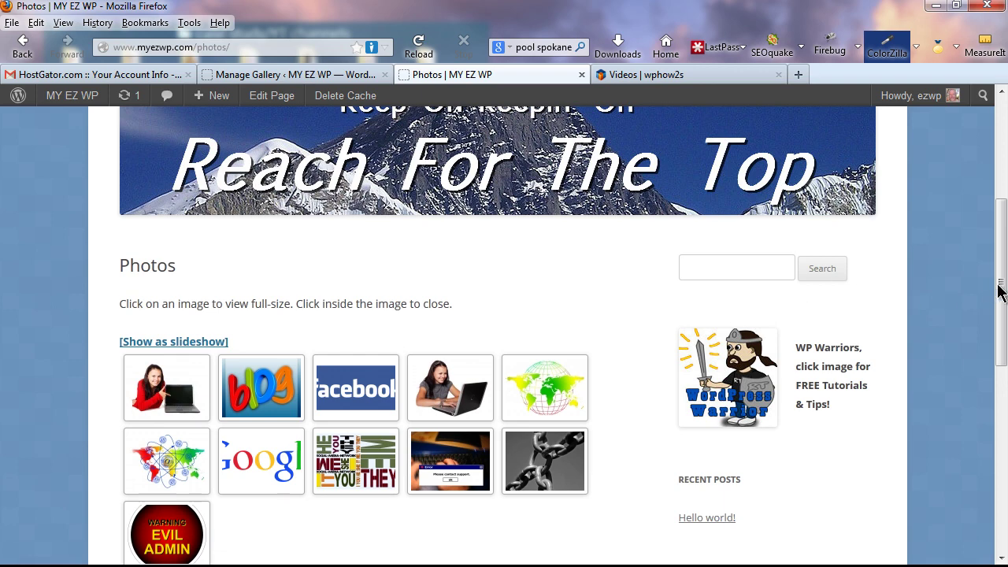
# - View the live Videos page from the site menu, then open Videos from the admin Pages list
pyautogui.moveTo(1000, 292); pyautogui.dragTo(993, 209)
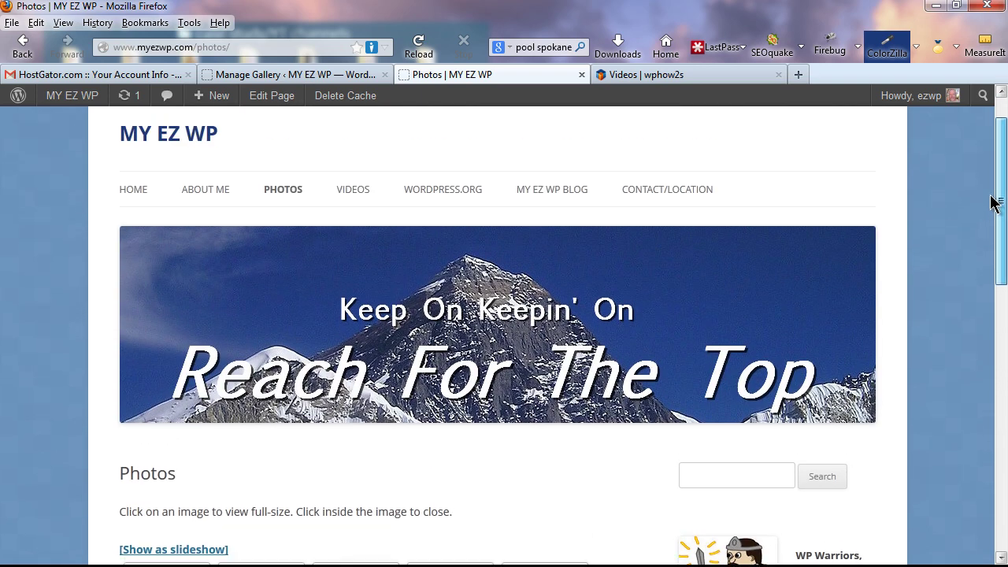
pyautogui.click(354, 189)
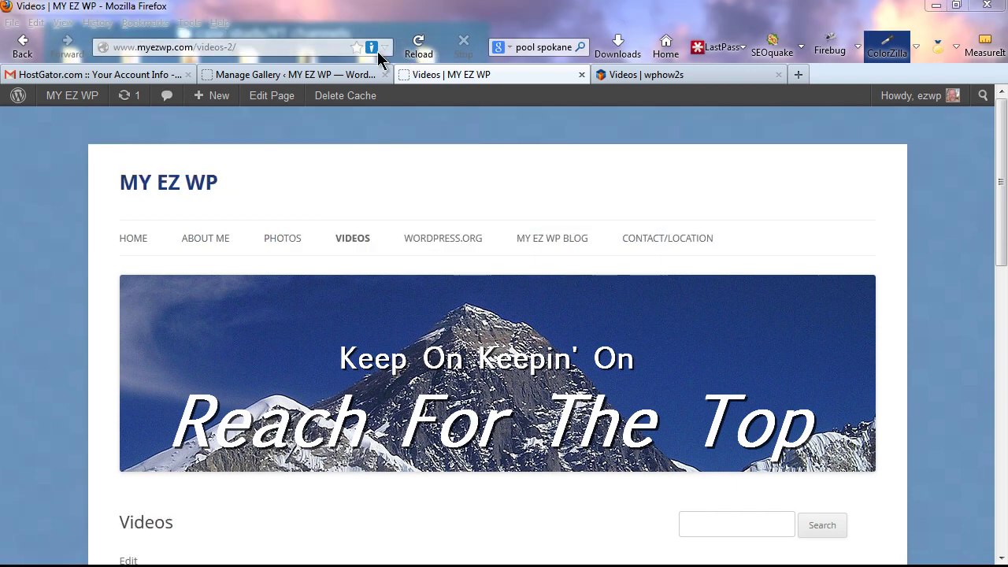
pyautogui.click(282, 74)
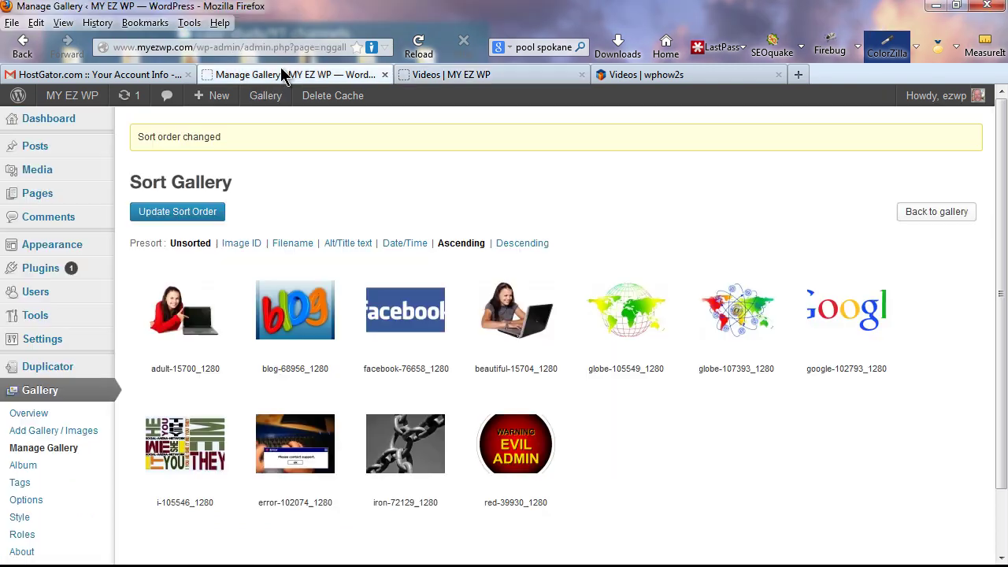
pyautogui.click(36, 194)
pyautogui.click(163, 402)
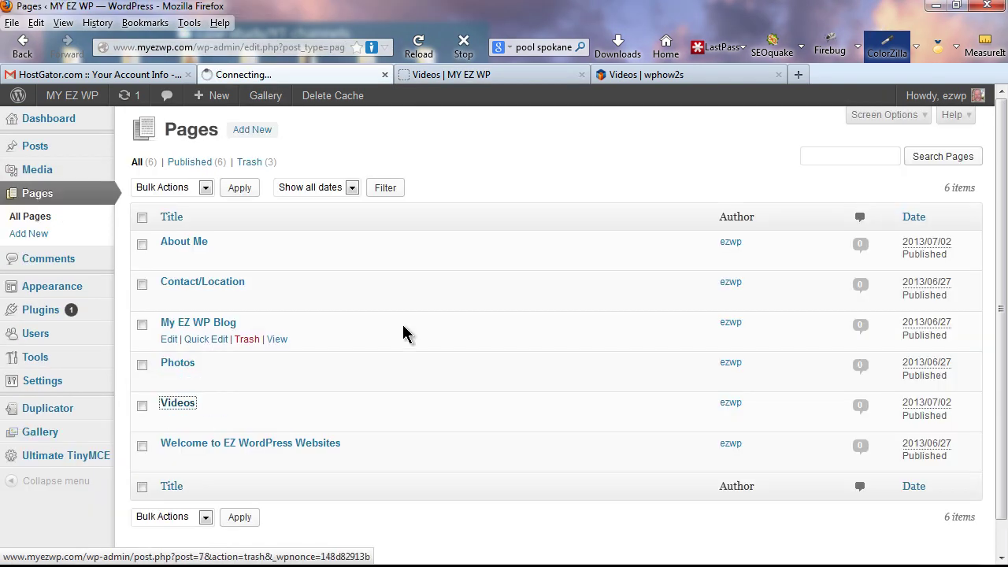
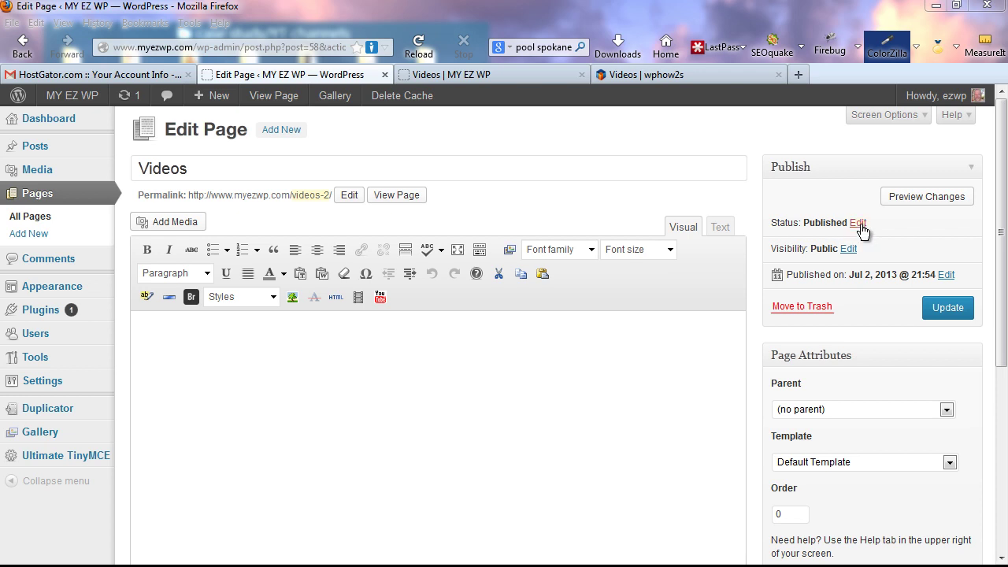
# - Paste the YouTube video link into the Videos page content and update the page
pyautogui.click(192, 335)
pyautogui.write('http://www.youtube.com/watch?v=hV157PdFDus')
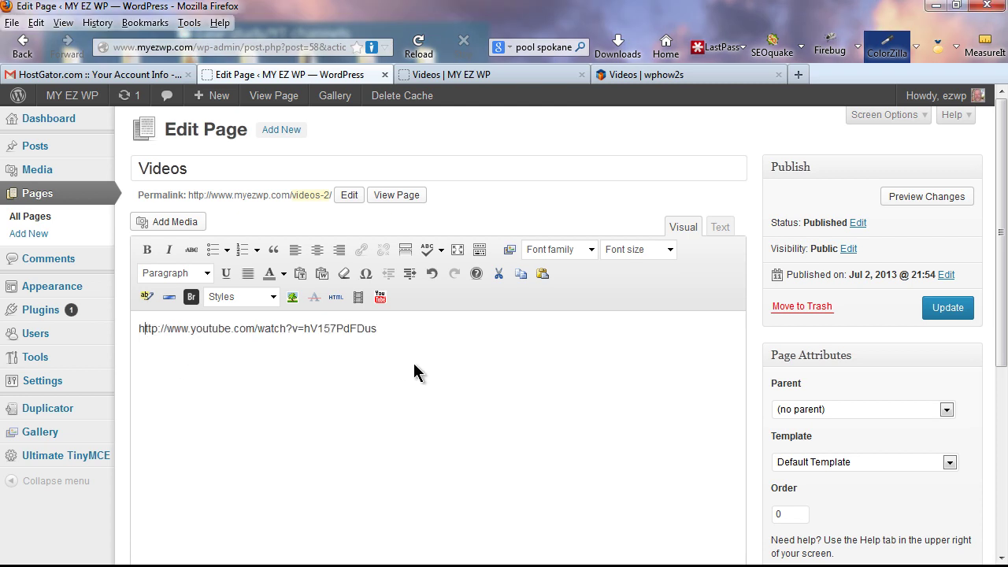
pyautogui.click(937, 309)
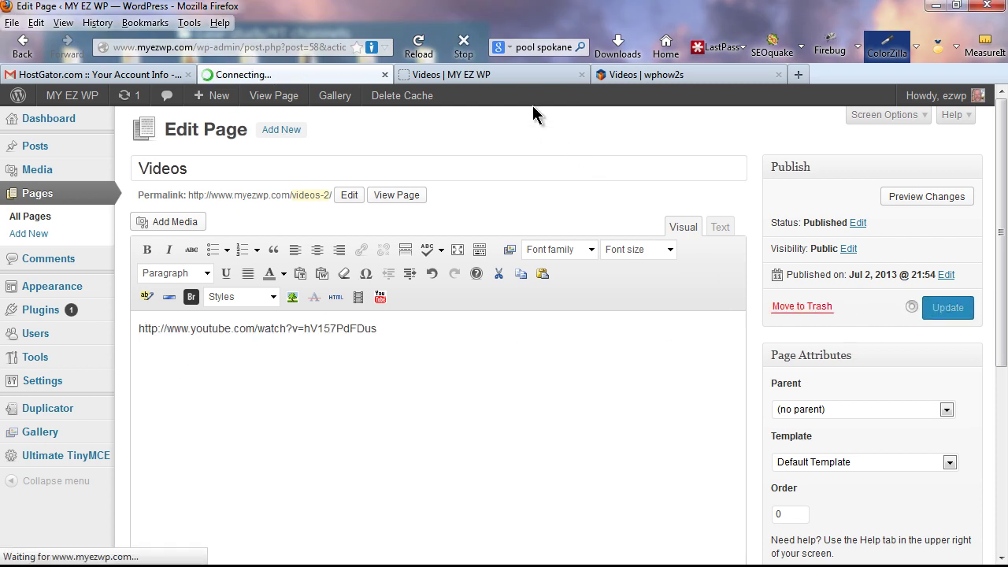
# - Confirm the embedded video plays on the live Videos page, then pause it
pyautogui.click(493, 74)
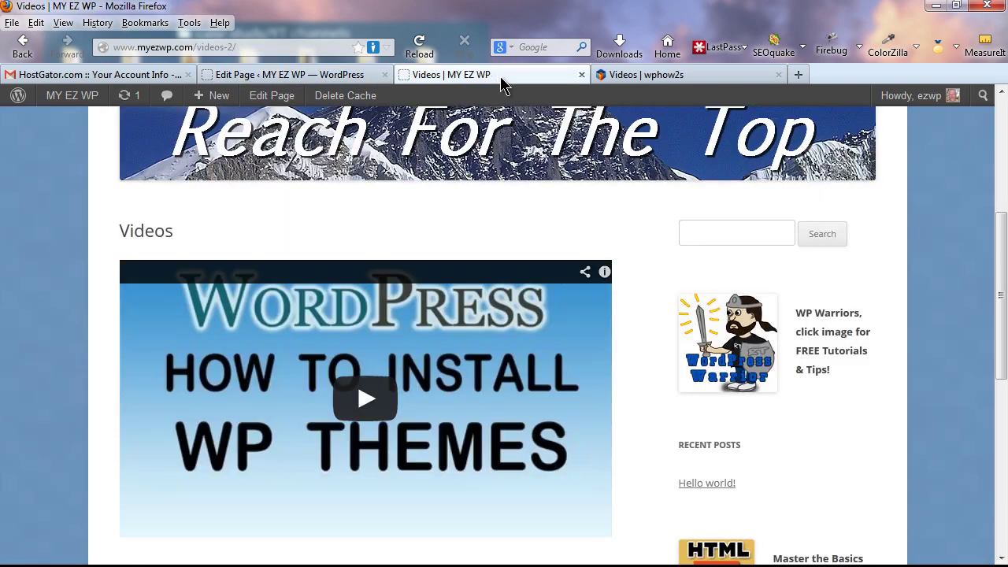
pyautogui.scroll(-1, 999, 247)
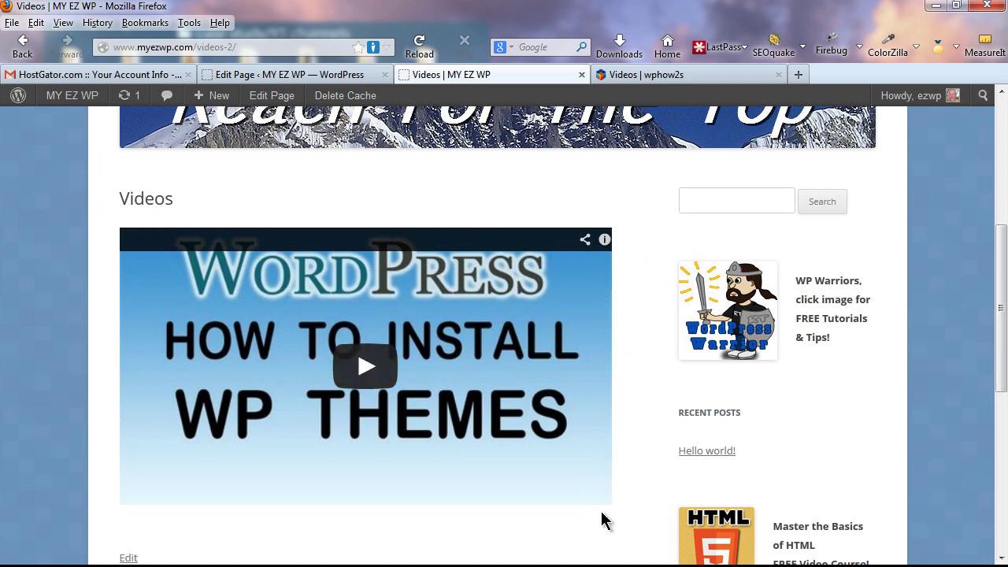
pyautogui.scroll(-4, 1000, 270)
pyautogui.scroll(4, 1000, 270)
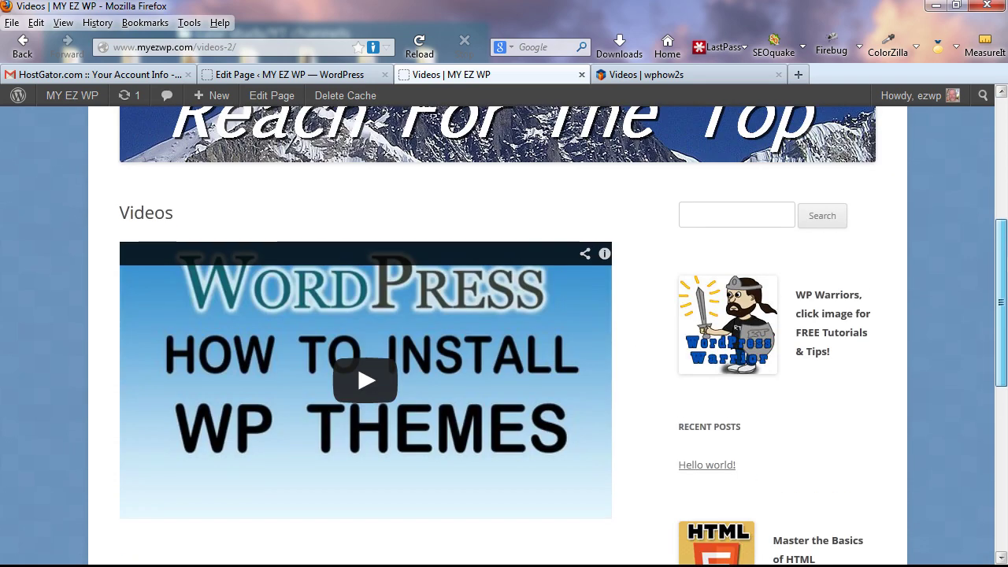
pyautogui.click(363, 392)
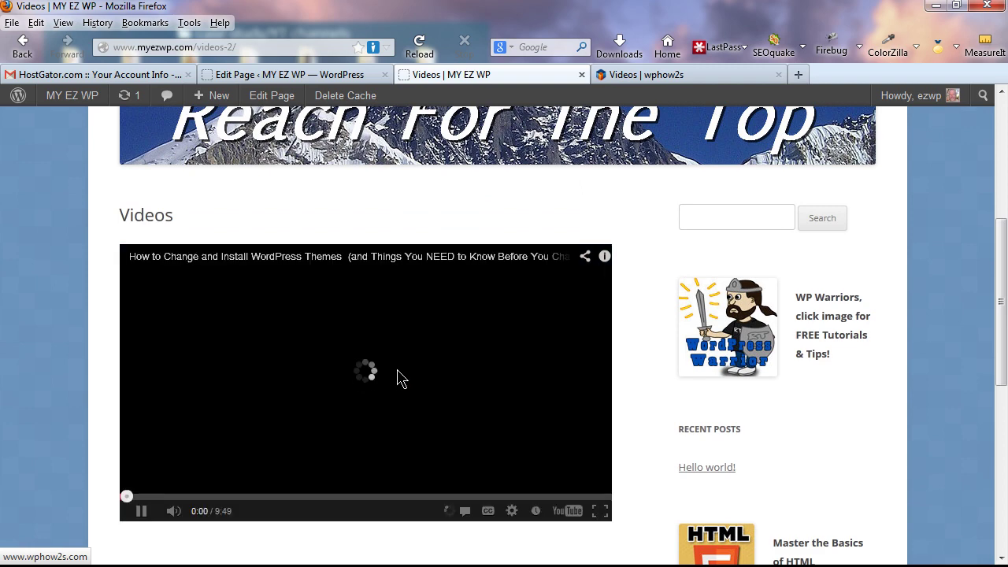
pyautogui.click(141, 511)
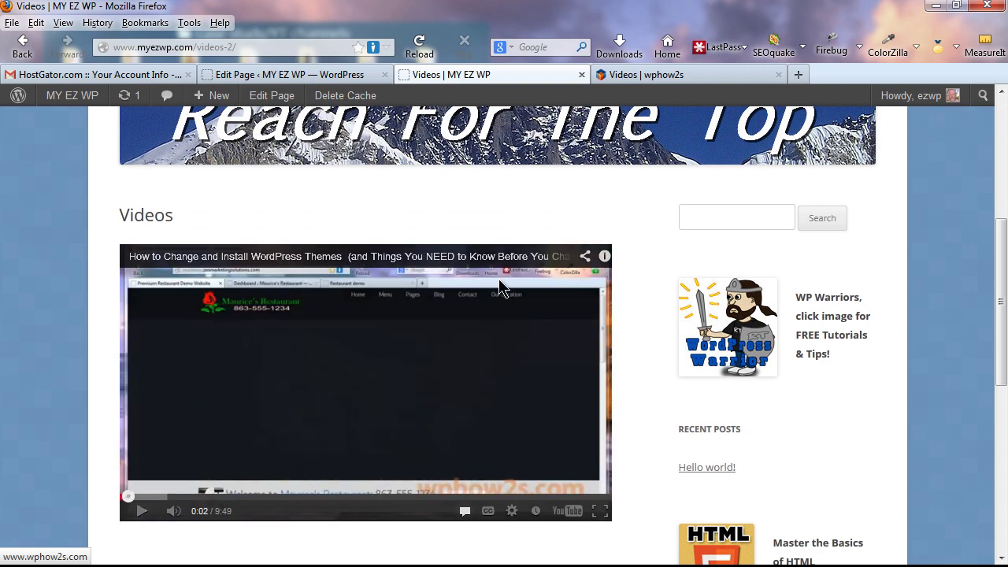
pyautogui.scroll(-1, 998, 260)
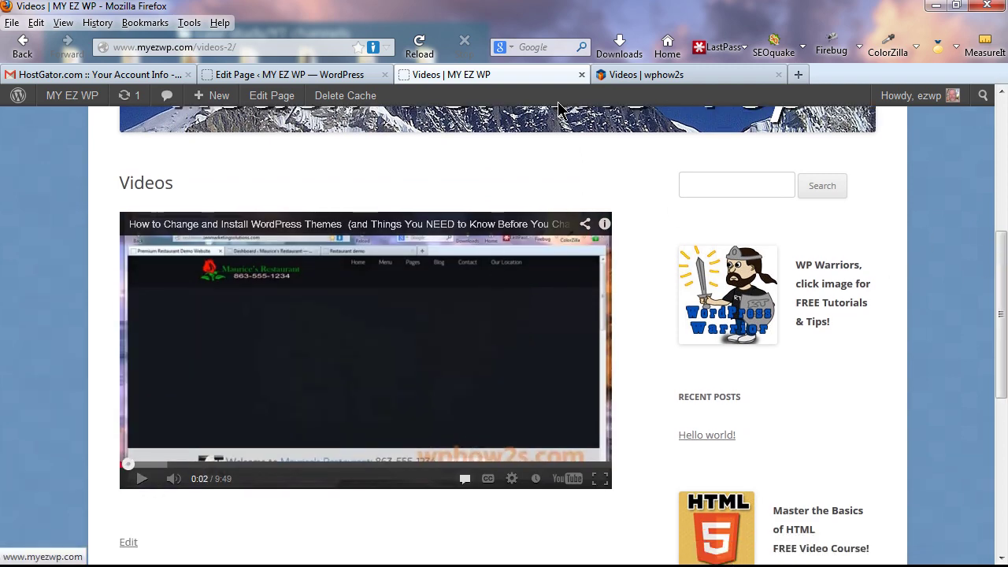
pyautogui.click(804, 72)
# - Pause the YouTube video and bring up its Share > Embed code
pyautogui.click(483, 71)
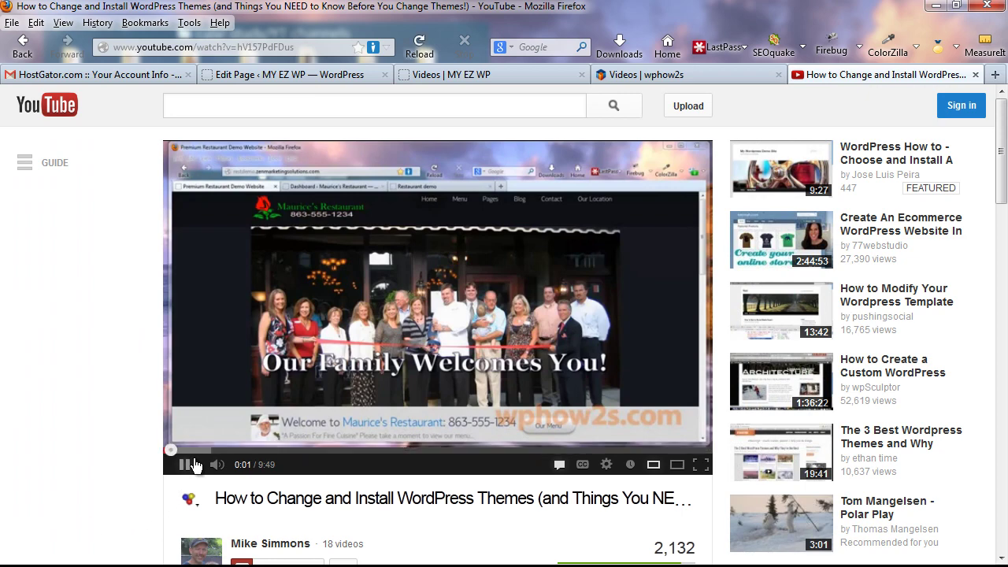
pyautogui.click(195, 466)
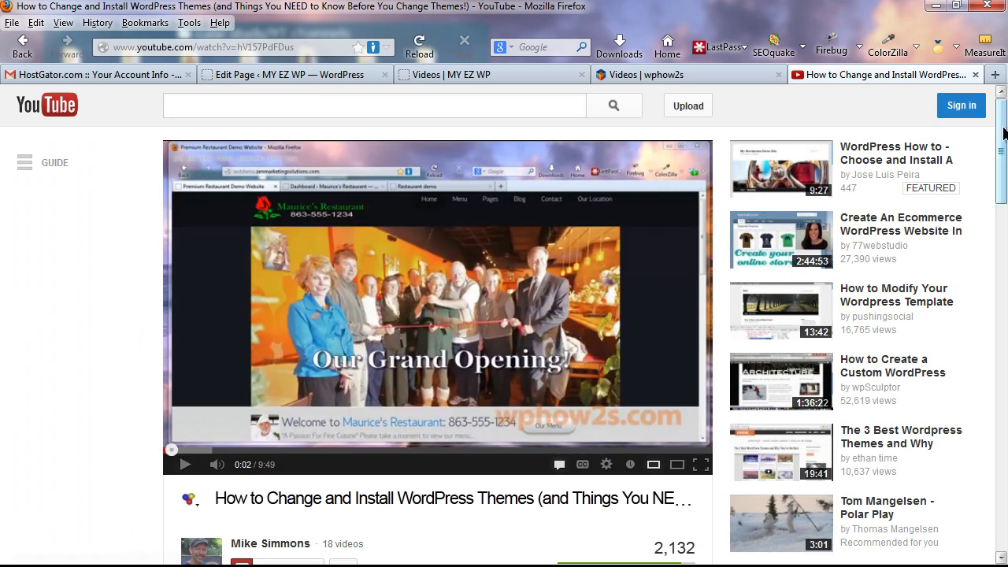
pyautogui.moveTo(999, 135); pyautogui.dragTo(998, 201)
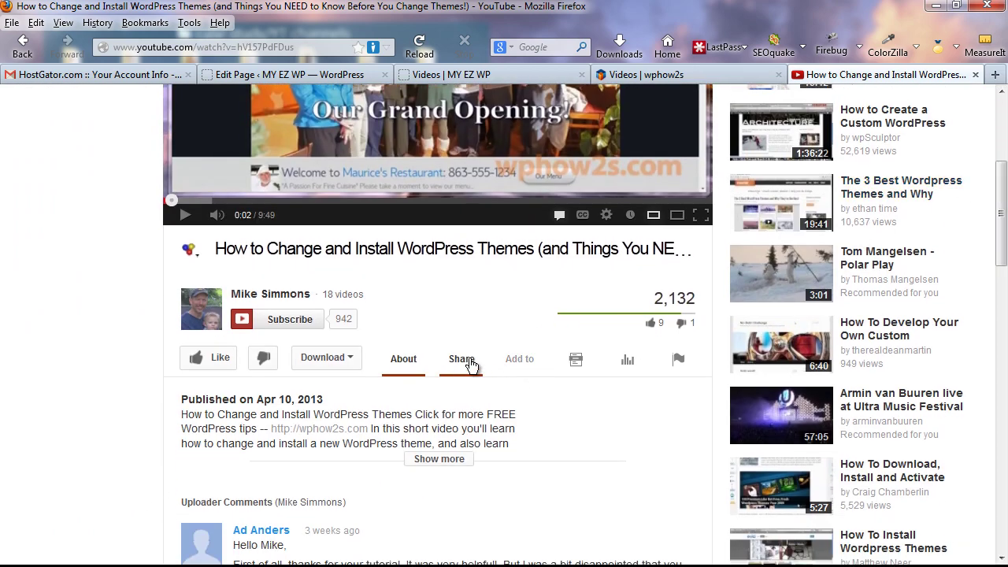
pyautogui.click(465, 359)
pyautogui.click(340, 405)
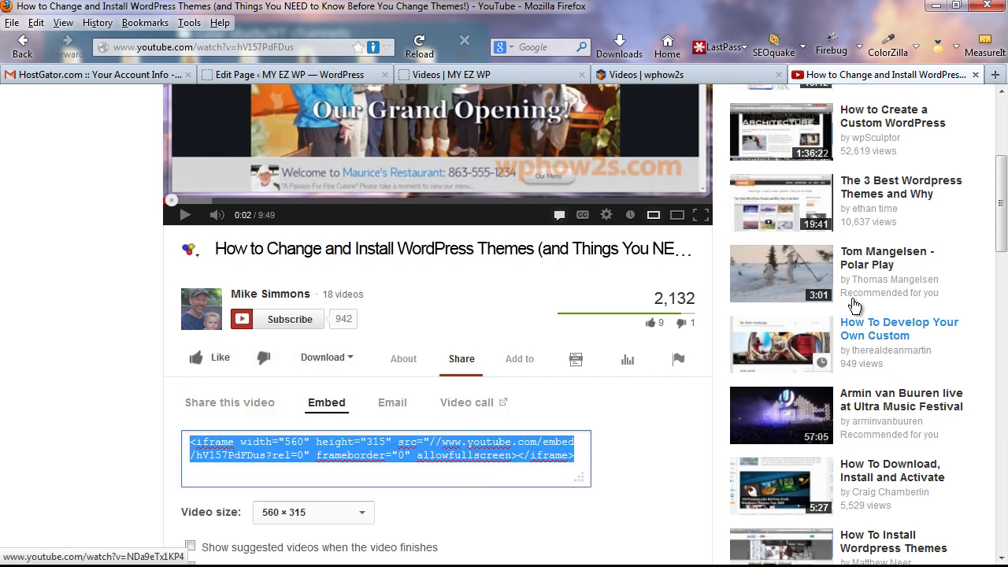
pyautogui.moveTo(1002, 181); pyautogui.dragTo(1001, 223)
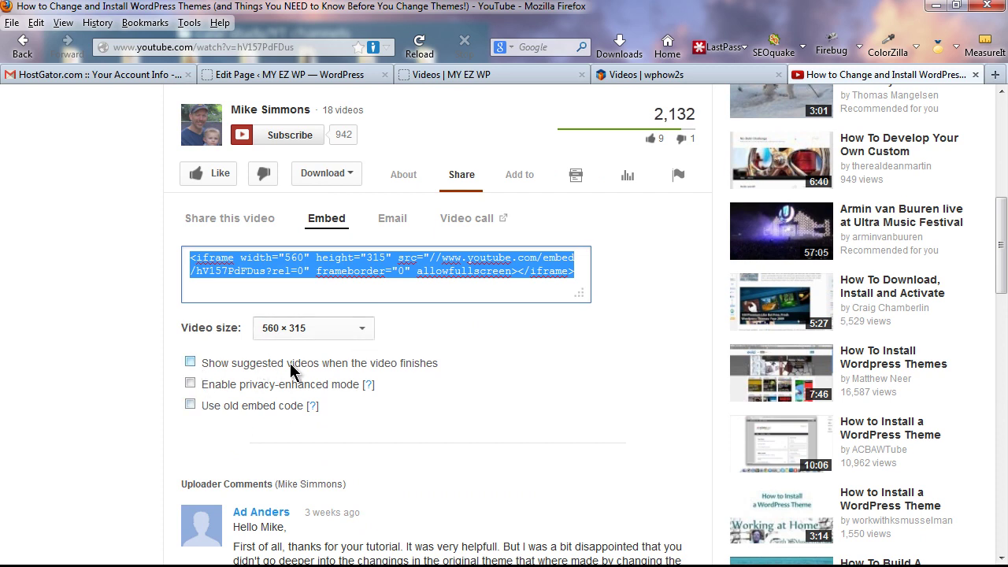
# - Set the embed video size to Custom size and copy the iframe code
pyautogui.click(365, 330)
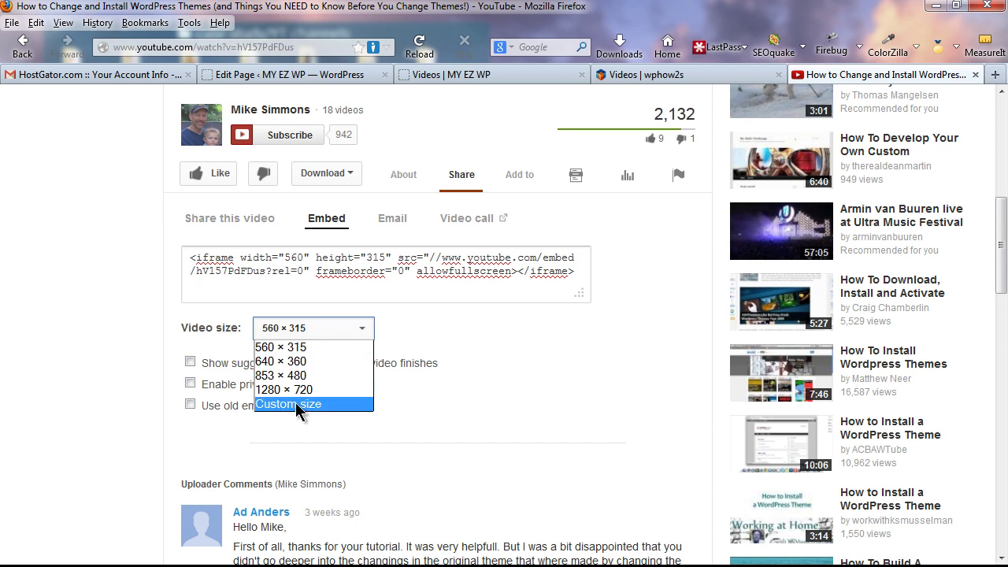
pyautogui.click(297, 405)
pyautogui.click(372, 329)
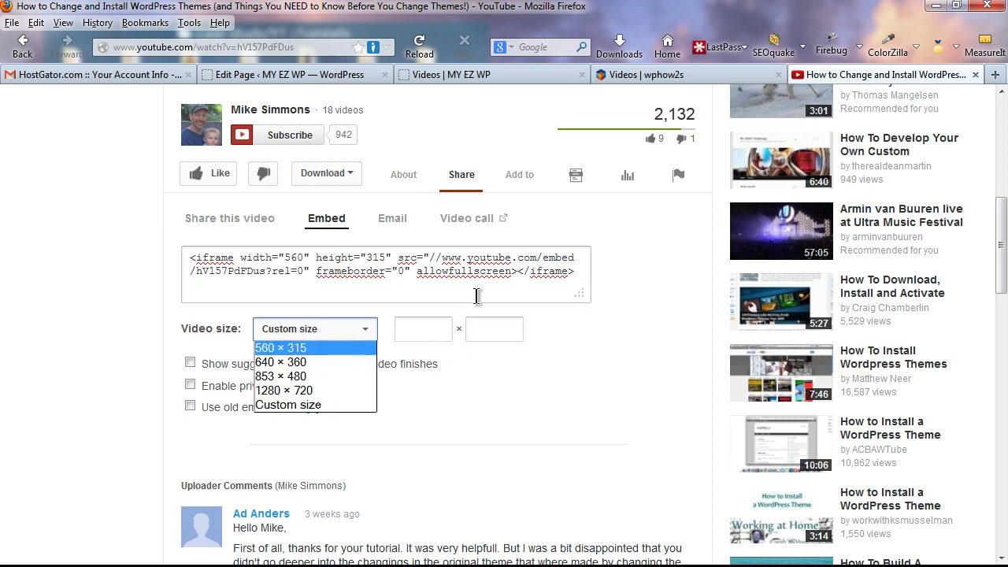
pyautogui.click(347, 268)
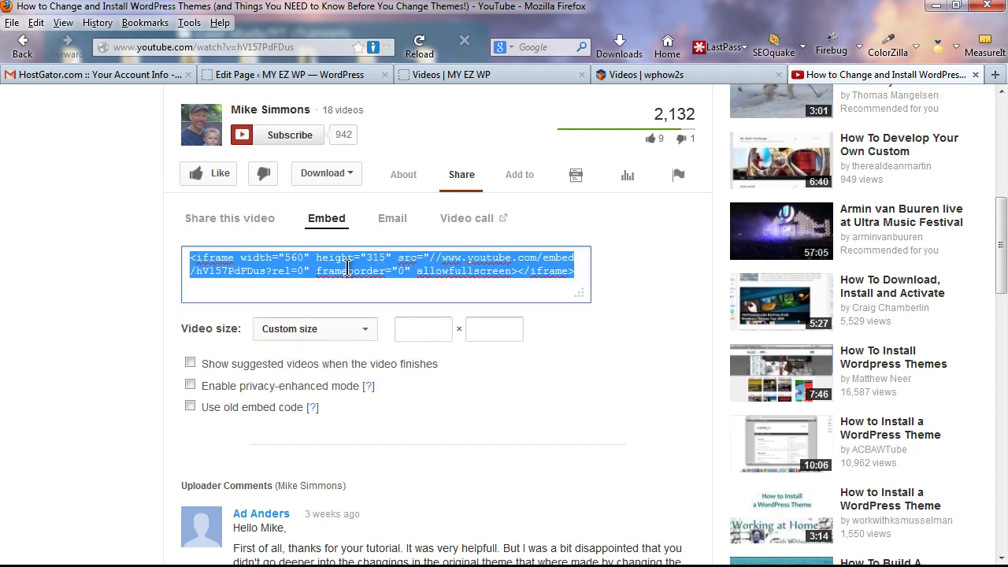
pyautogui.rightClick(347, 269)
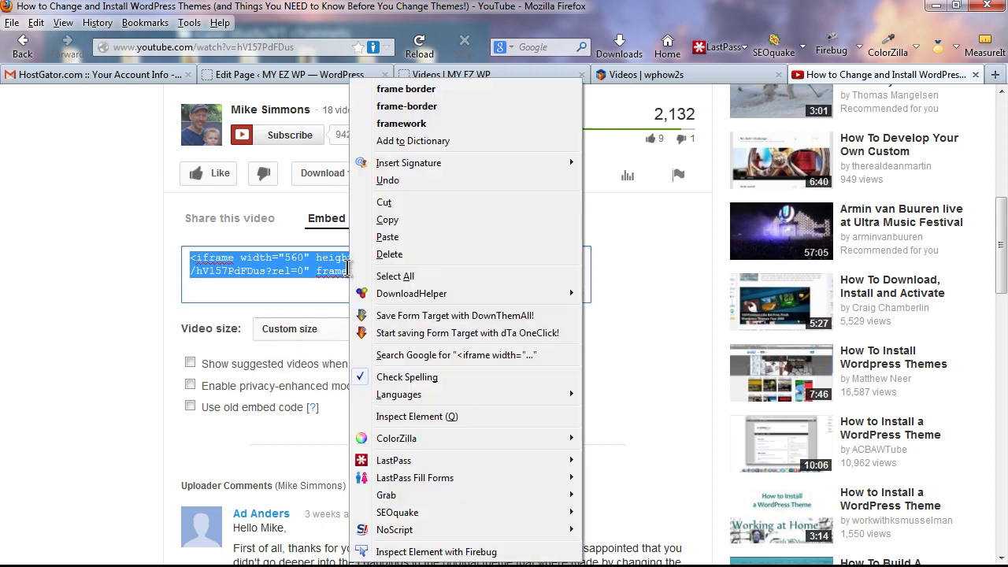
pyautogui.click(387, 221)
pyautogui.click(257, 75)
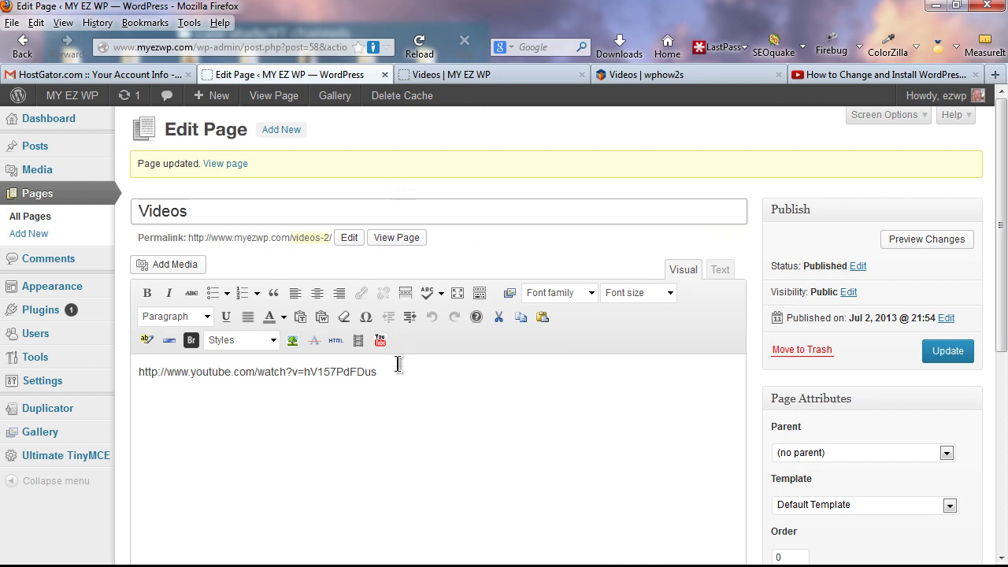
# - In the Text editor, paste the iframe embed code over the link and update the page
pyautogui.click(720, 269)
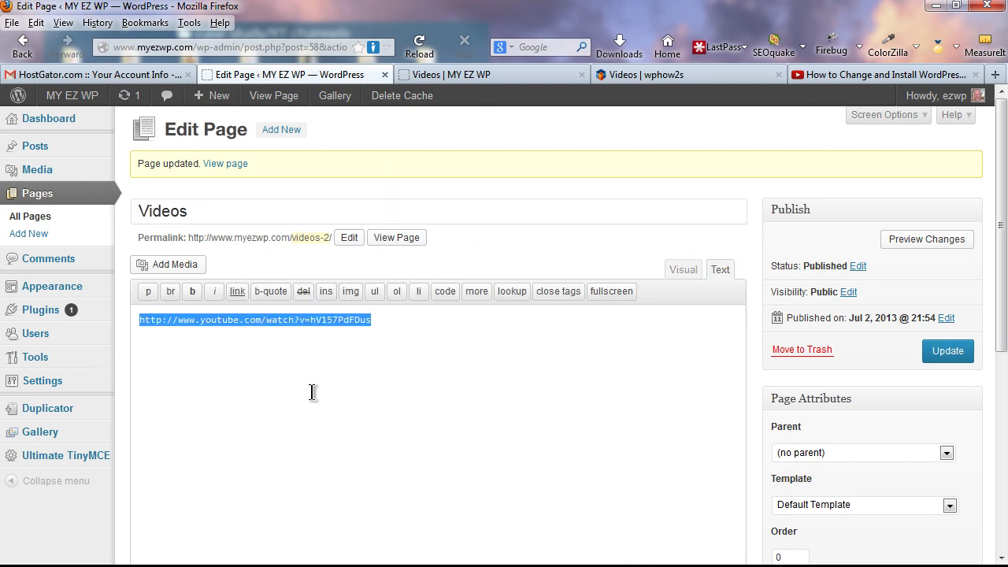
pyautogui.hotkey('ctrl', 'v')
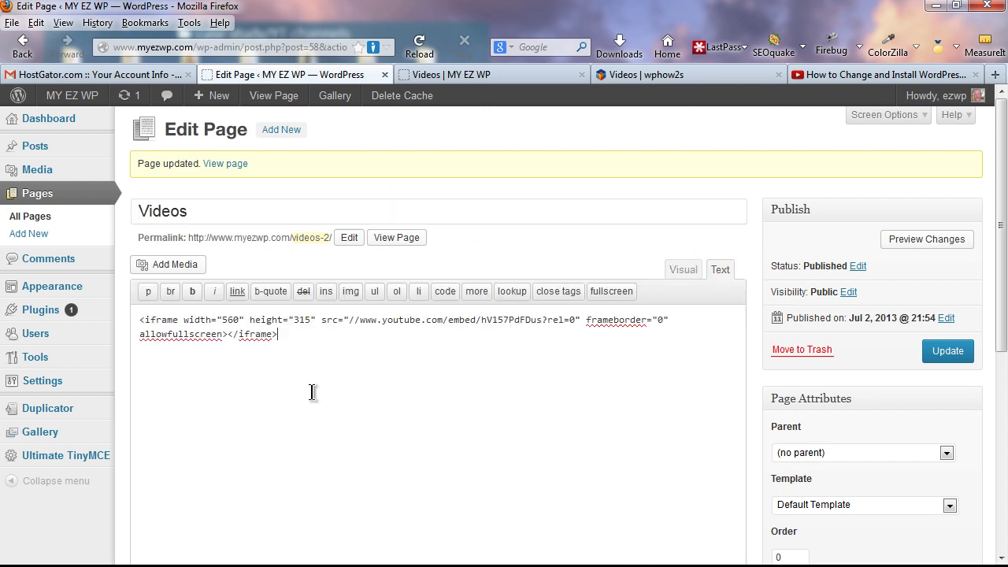
pyautogui.click(950, 354)
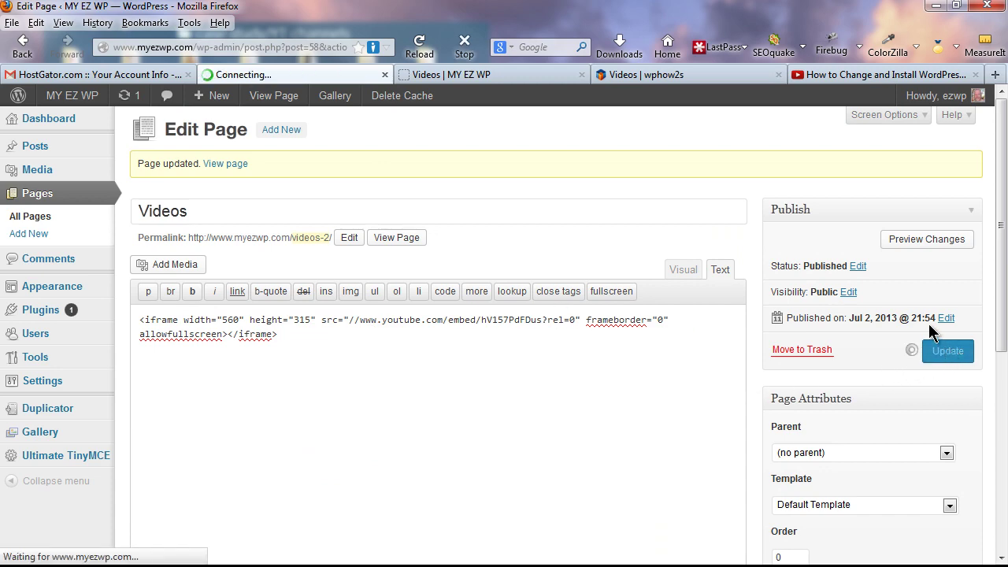
# - Reload the live Videos page to check the embed, then select the iframe code in the editor
pyautogui.click(487, 69)
pyautogui.rightClick(486, 70)
pyautogui.click(536, 83)
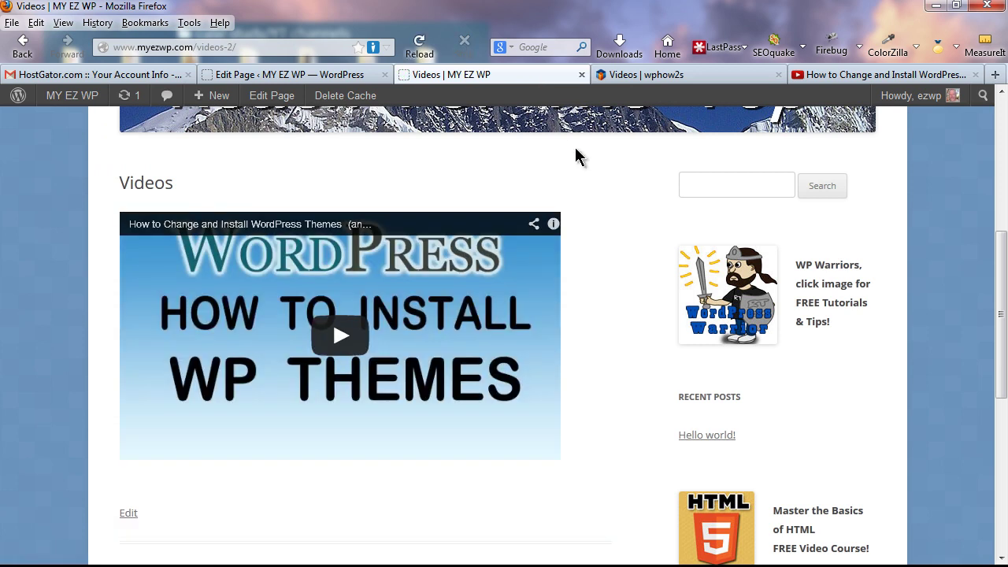
pyautogui.click(286, 74)
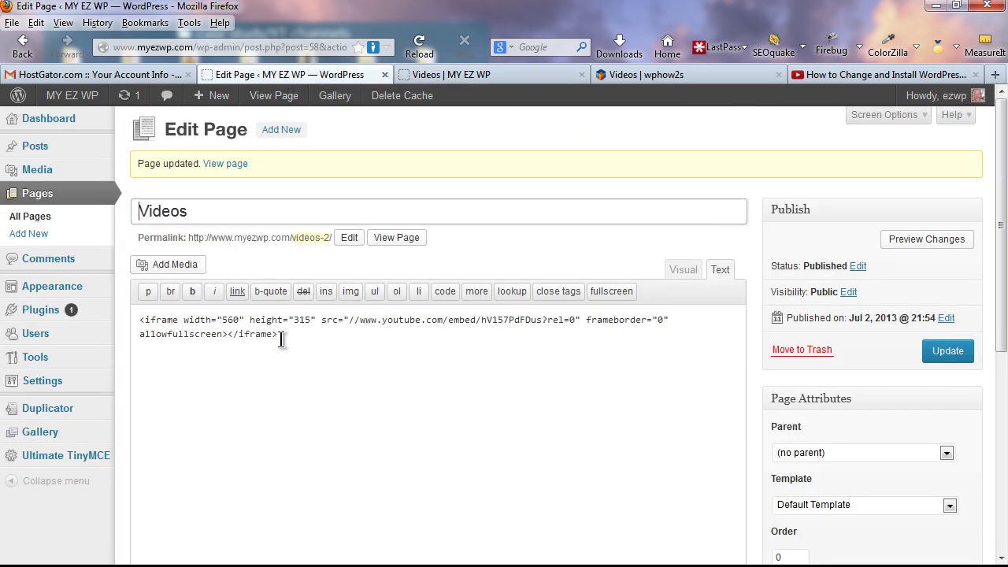
pyautogui.moveTo(281, 337); pyautogui.dragTo(128, 319)
# - Restore the plain YouTube link, save, and paste an introductory paragraph above it
pyautogui.hotkey('ctrl', 'v')
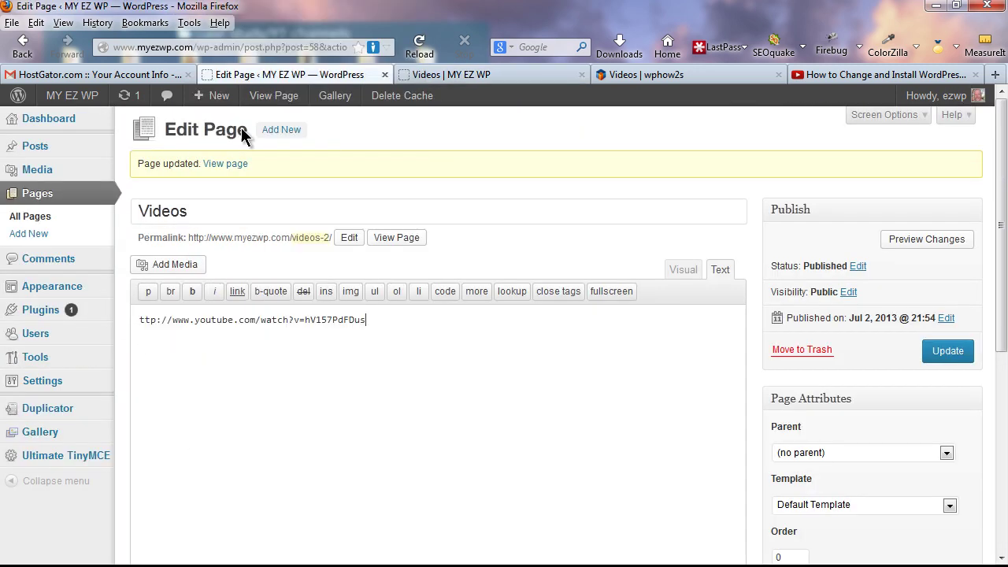
pyautogui.click(953, 355)
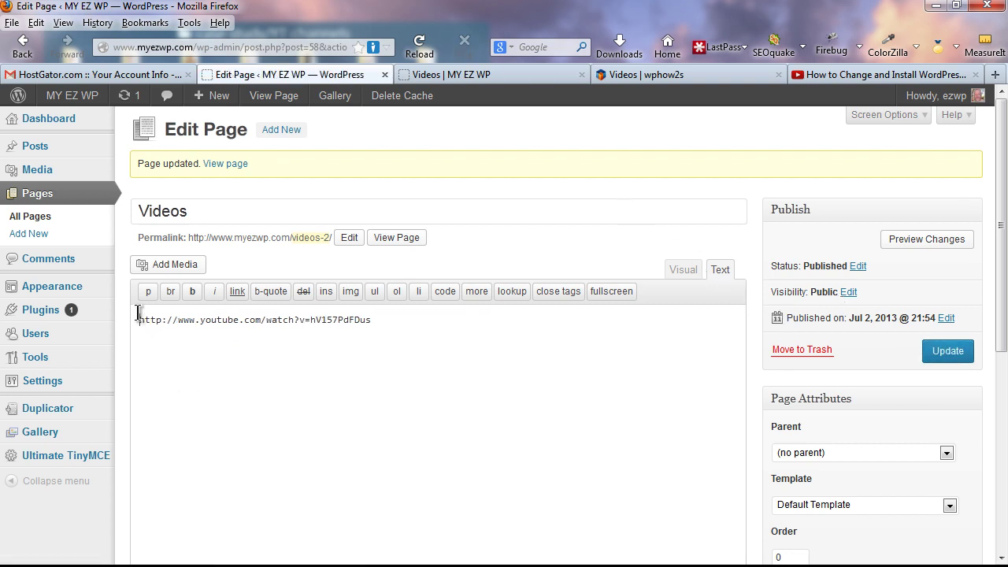
pyautogui.moveTo(20, 408)
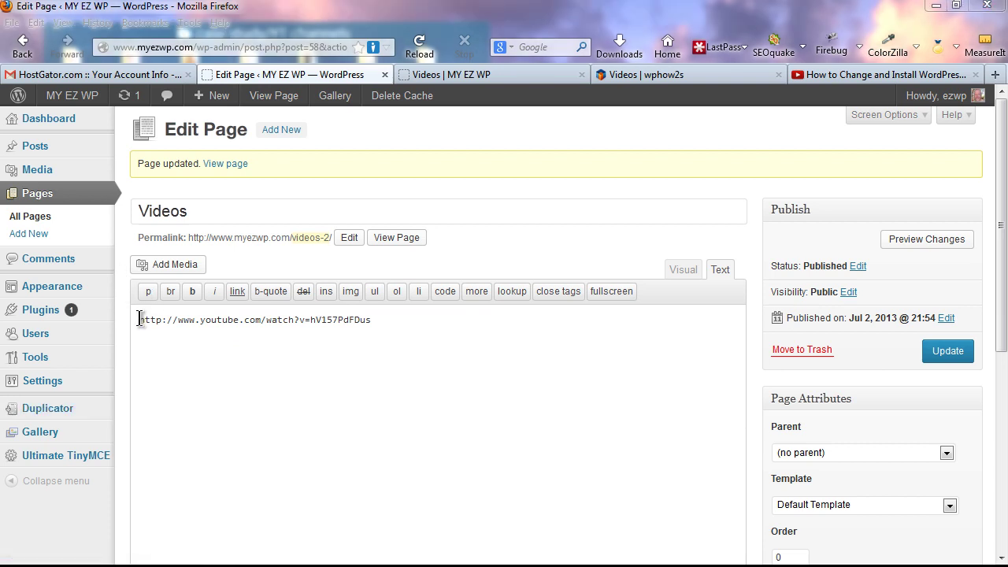
pyautogui.click(139, 319)
pyautogui.hotkey('ctrl', 'v')
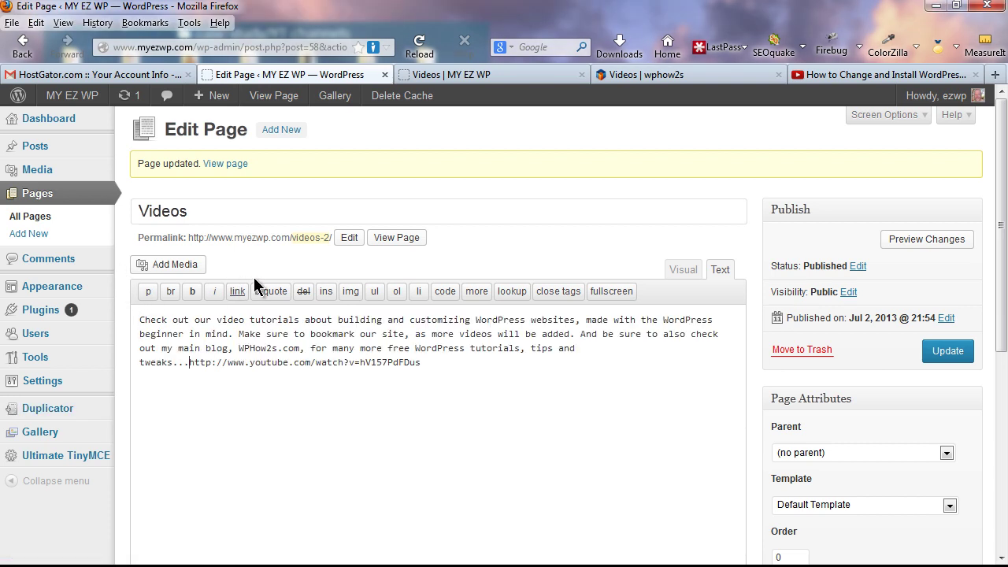
pyautogui.press('Return')
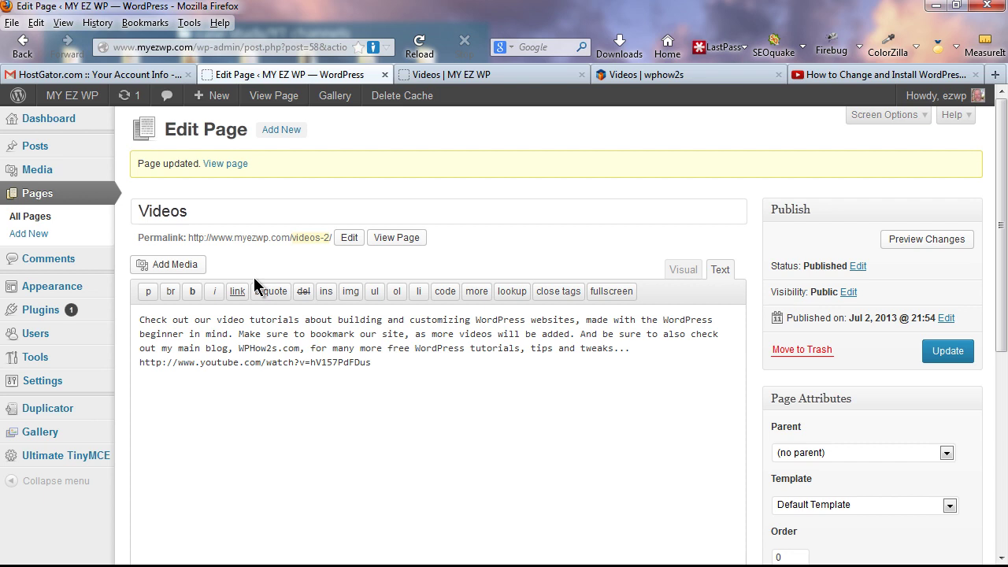
pyautogui.press('Return')
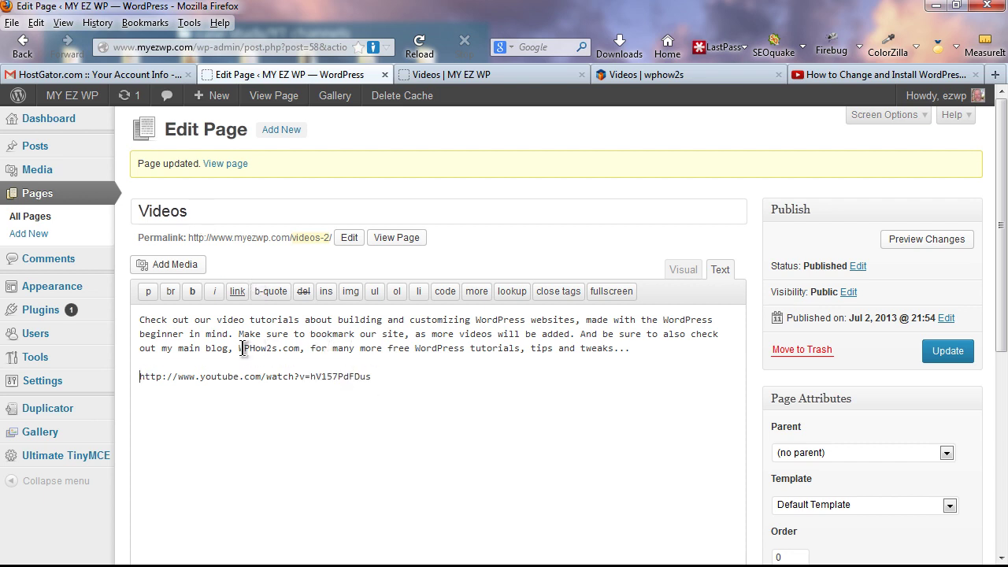
# - Select WPHow2s.com in the text, then return to the Visual editor view
pyautogui.moveTo(240, 348); pyautogui.dragTo(297, 348)
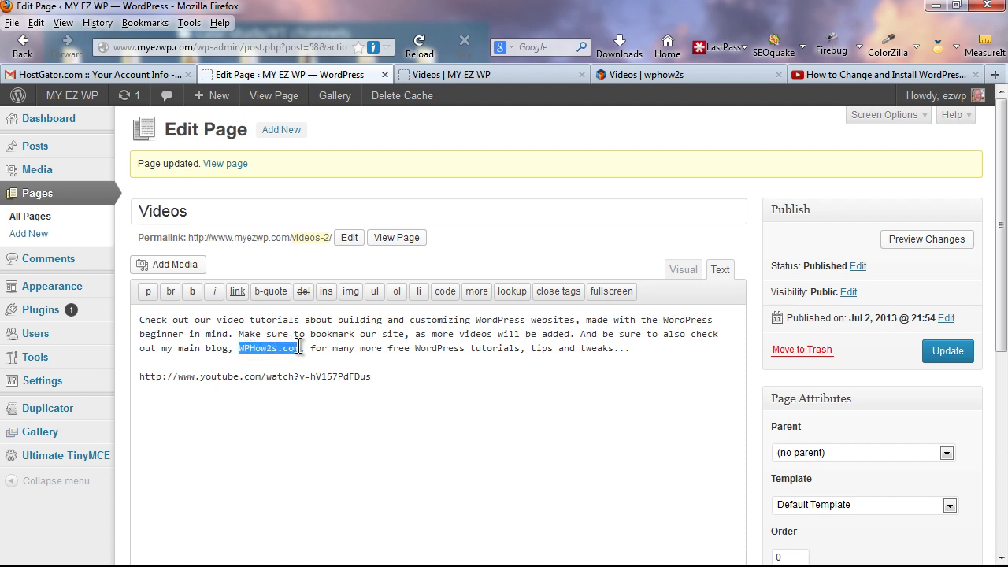
pyautogui.click(453, 393)
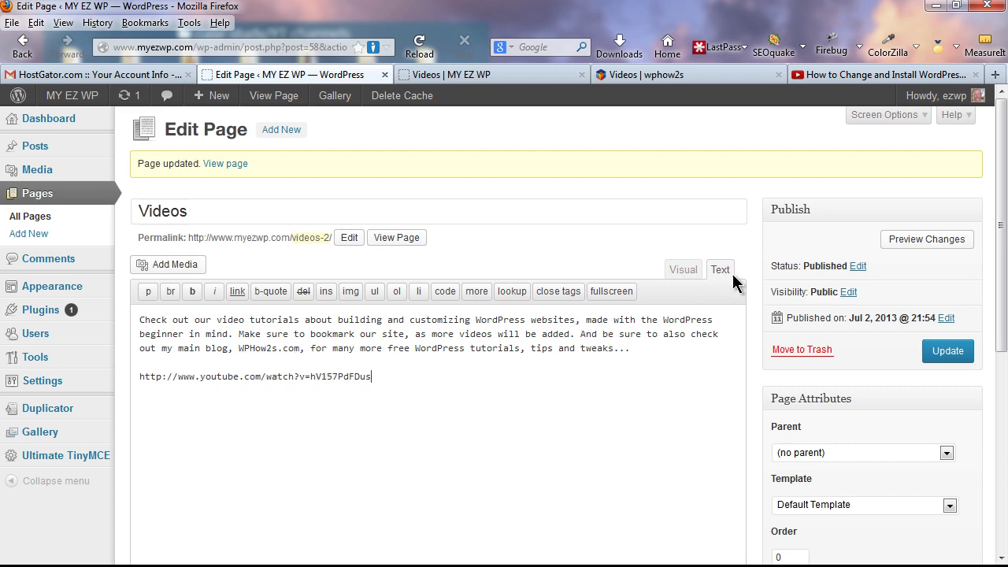
pyautogui.click(691, 269)
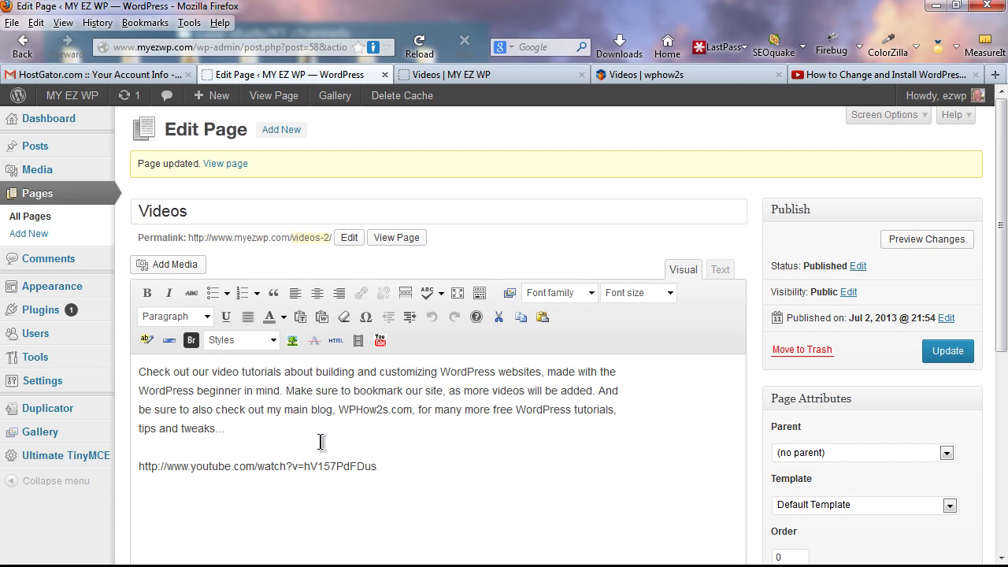
pyautogui.moveTo(341, 409); pyautogui.dragTo(411, 409)
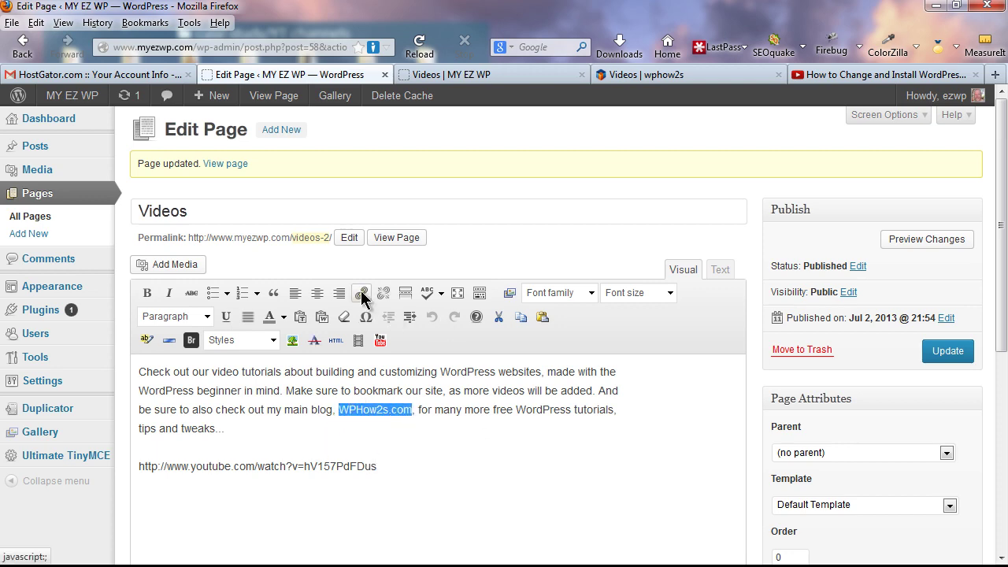
pyautogui.click(362, 295)
pyautogui.click(418, 290)
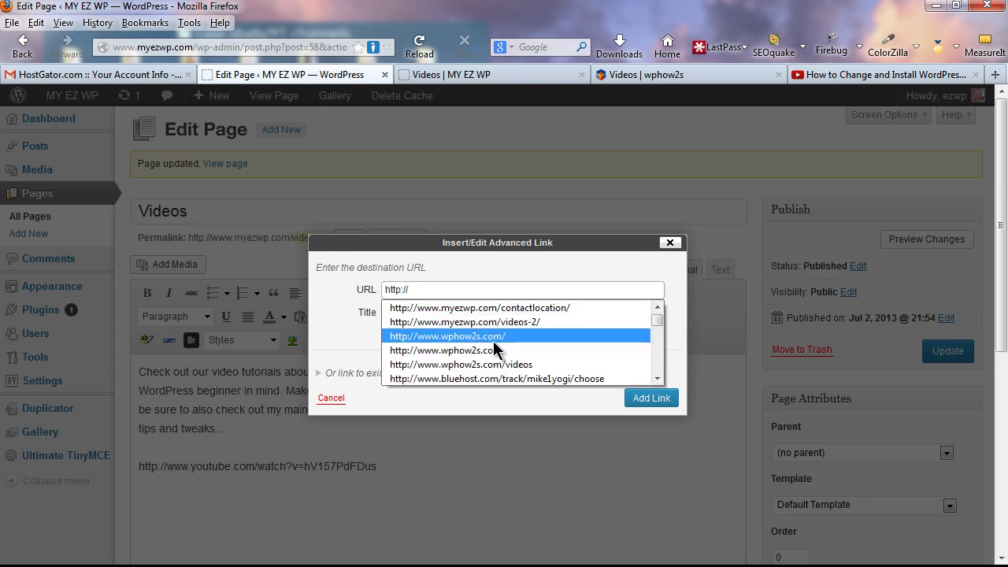
pyautogui.click(489, 354)
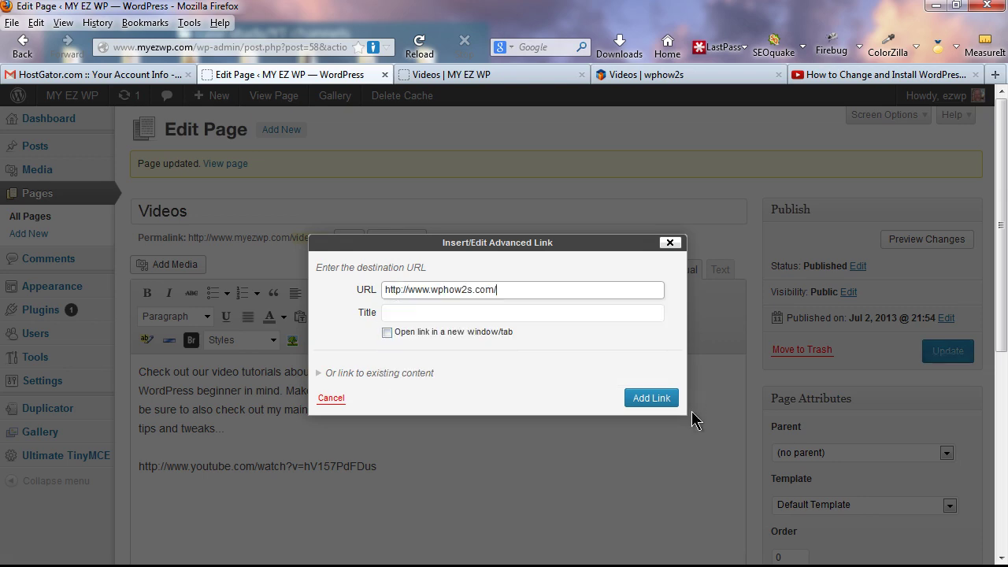
pyautogui.click(656, 400)
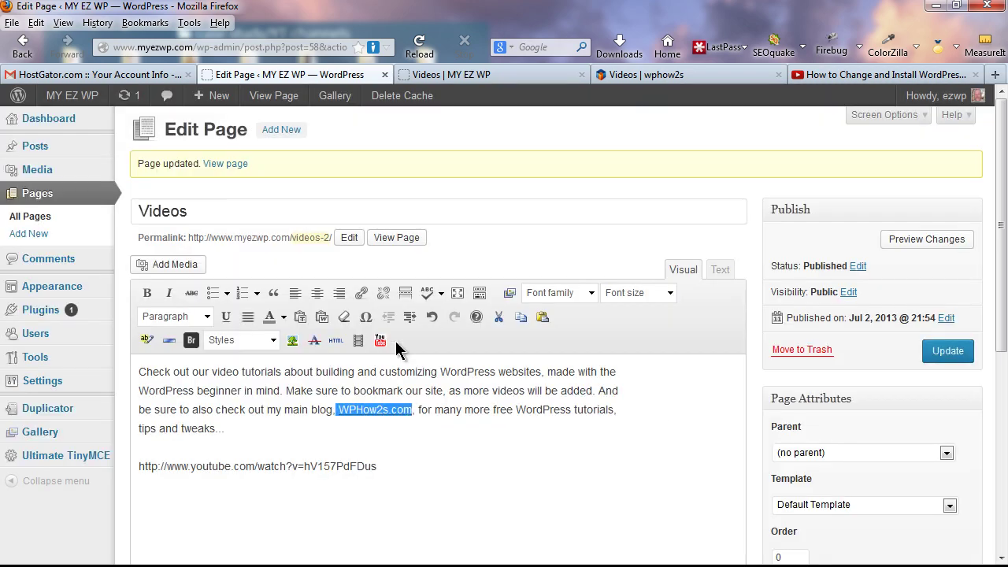
# - Make the WPHow2s.com link open in a new window/tab and update the page
pyautogui.click(356, 290)
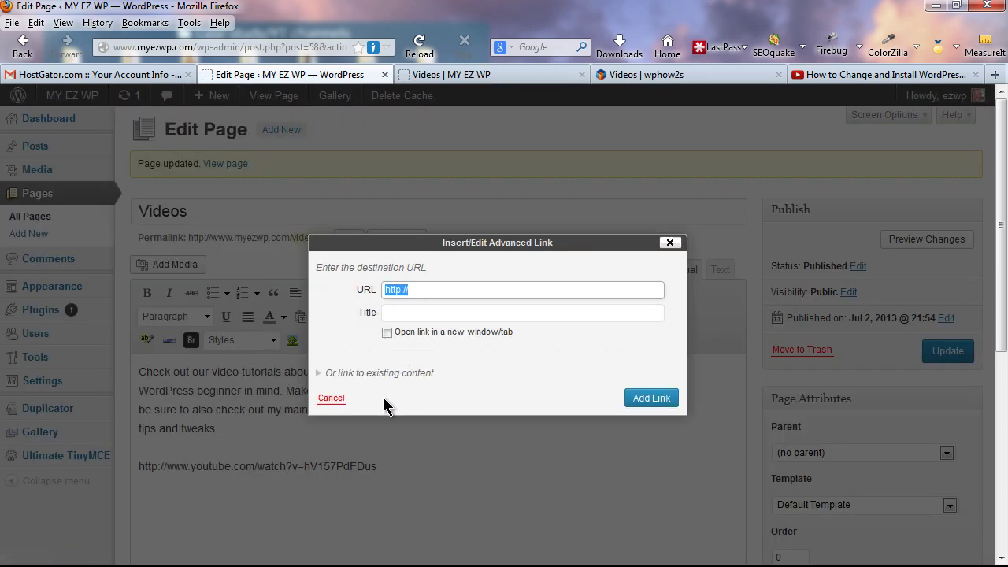
pyautogui.click(332, 396)
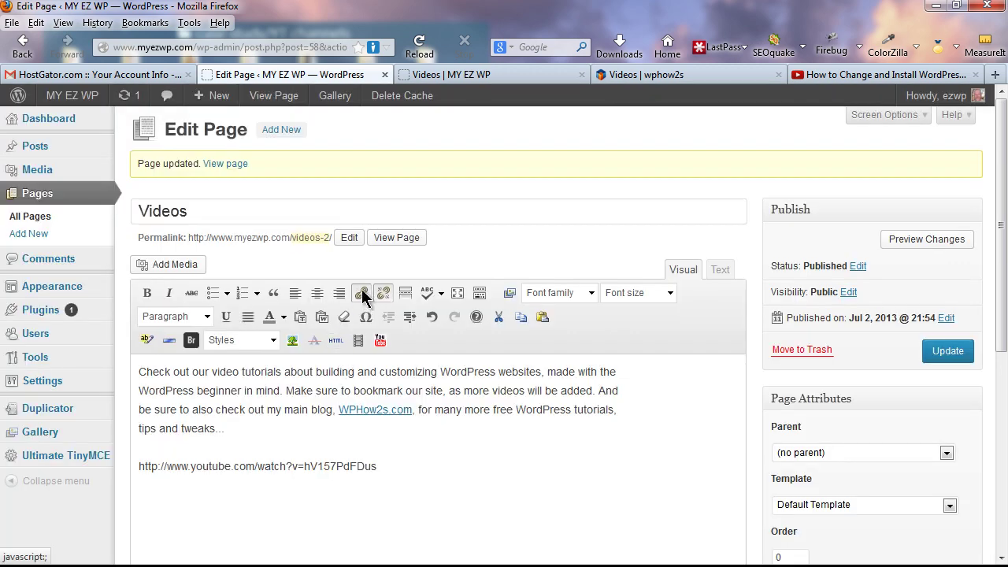
pyautogui.click(361, 295)
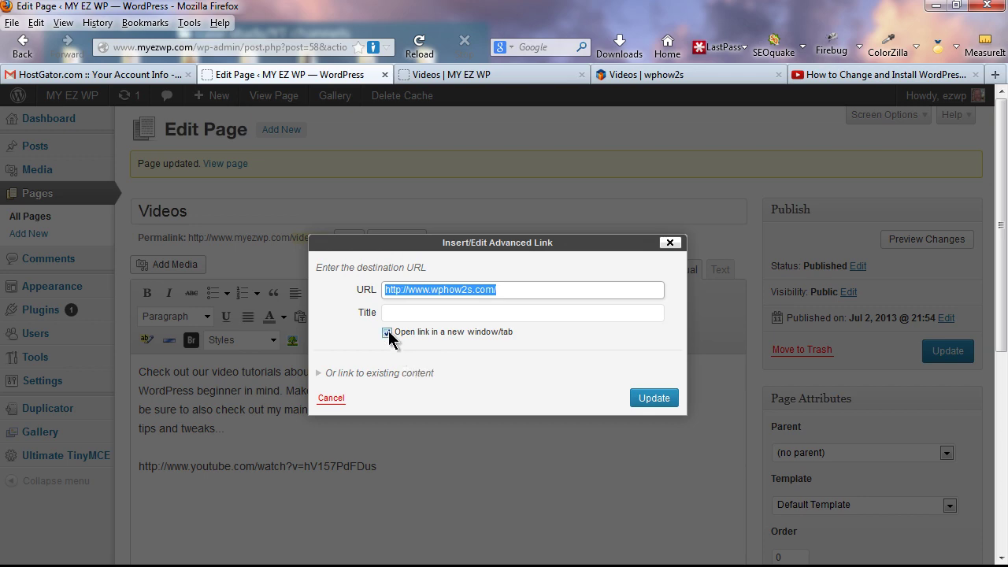
pyautogui.click(655, 400)
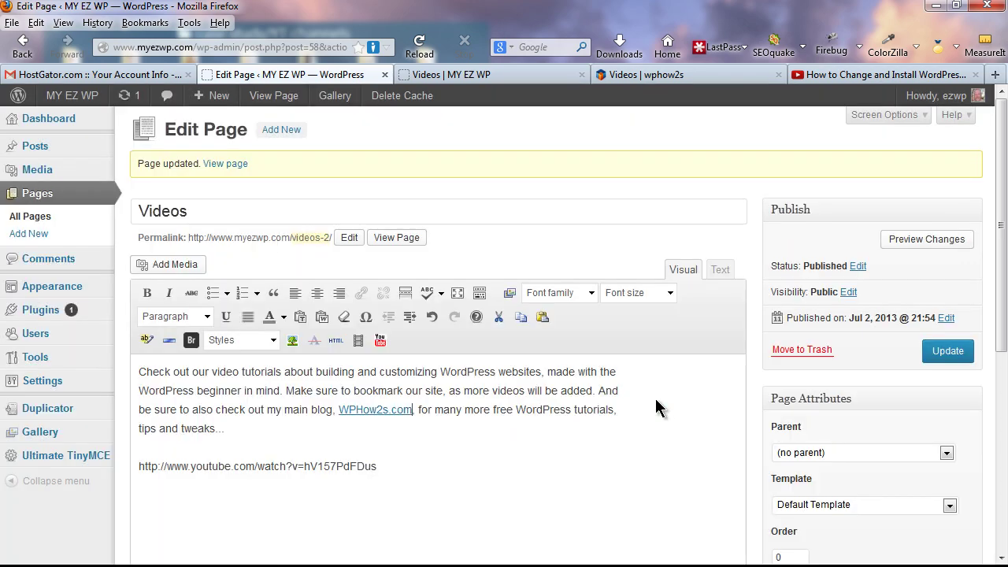
pyautogui.click(947, 354)
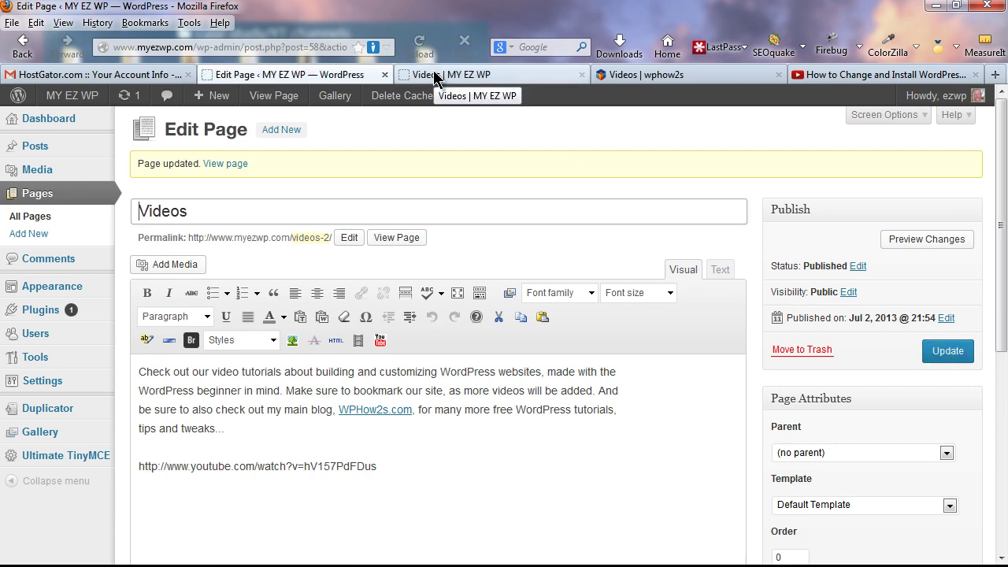
# - Reload the live Videos page and check the WPHow2s.com link
pyautogui.click(433, 72)
pyautogui.rightClick(434, 74)
pyautogui.click(509, 85)
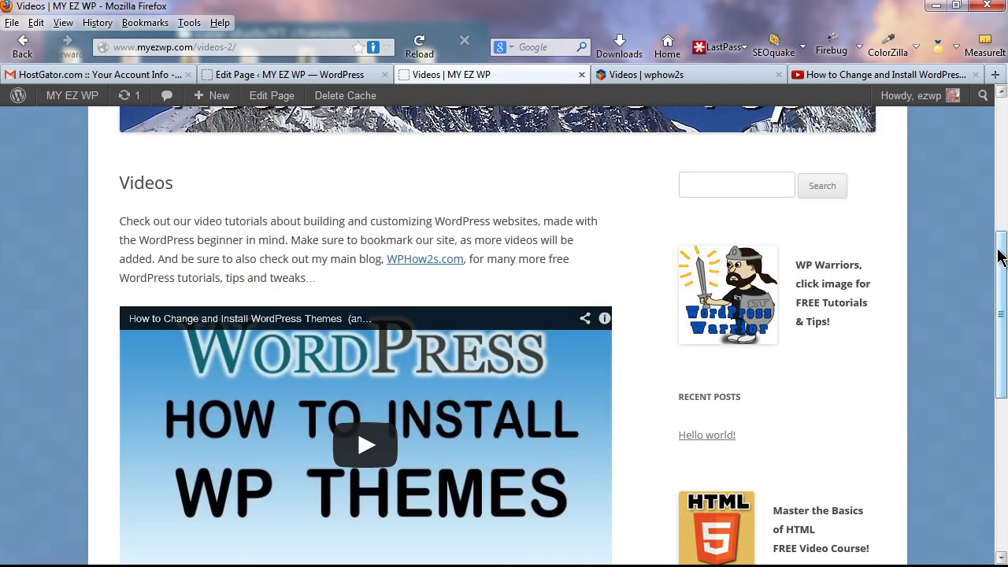
pyautogui.moveTo(999, 256)
pyautogui.mouseDown()
pyautogui.moveTo(1001, 321)
pyautogui.moveTo(997, 254)
pyautogui.mouseUp()
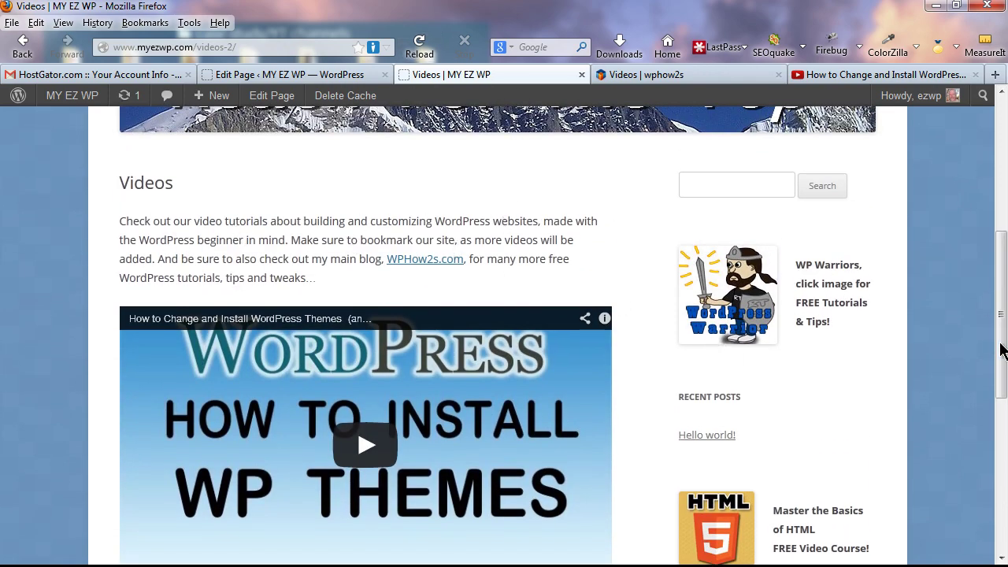
pyautogui.moveTo(1000, 351); pyautogui.dragTo(1001, 220)
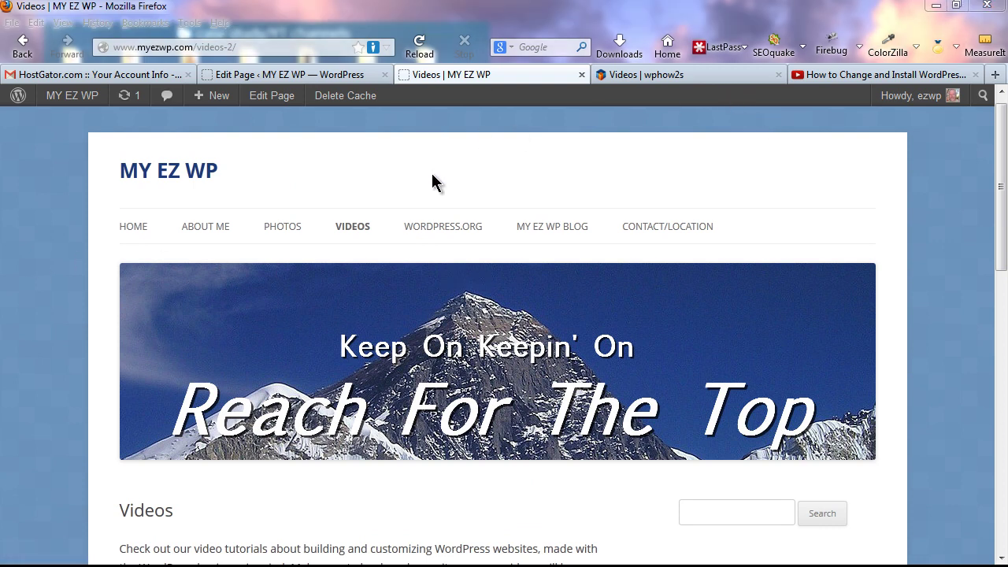
# - View the MY EZ WP BLOG page, then go to the admin All Pages list
pyautogui.click(554, 230)
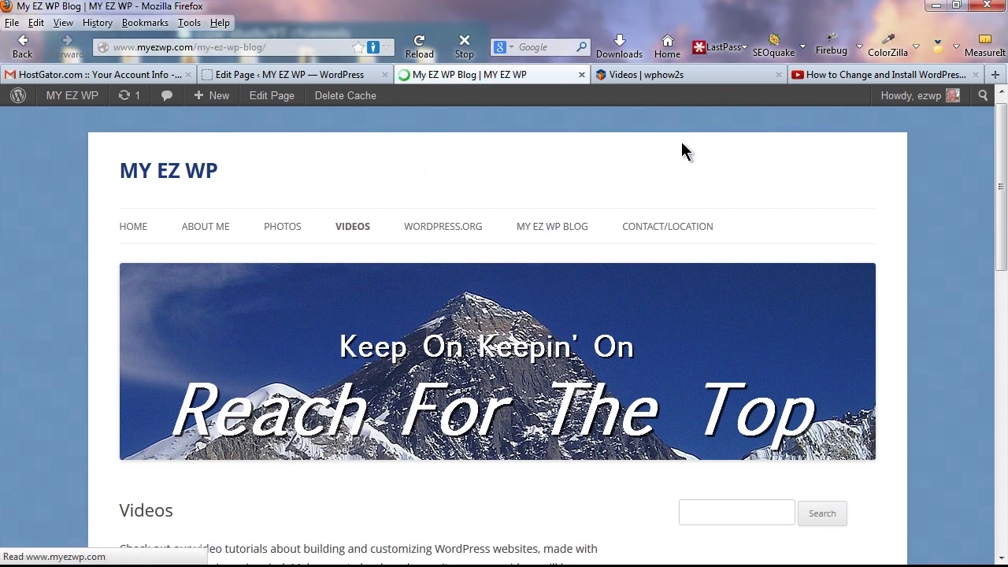
pyautogui.click(292, 76)
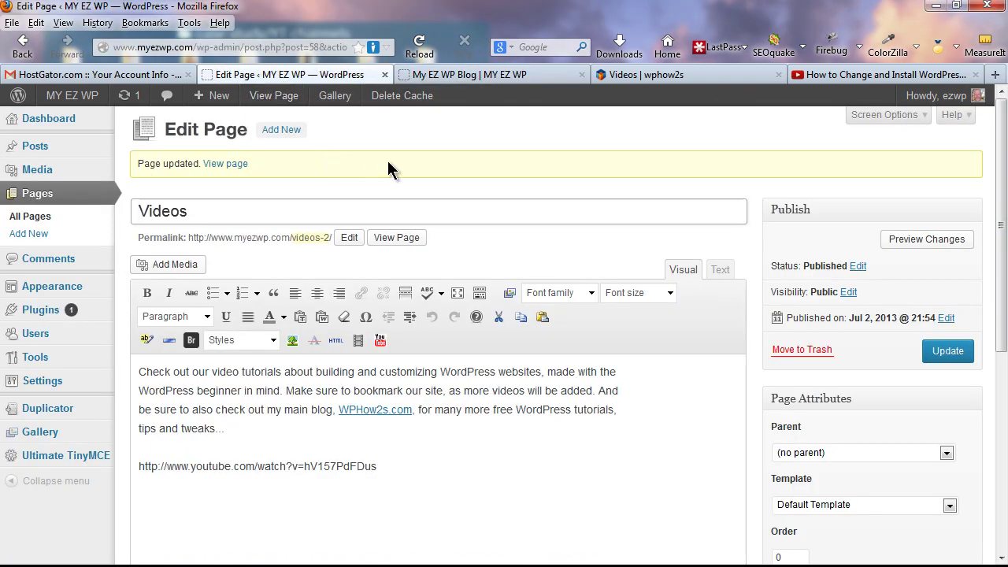
pyautogui.click(32, 219)
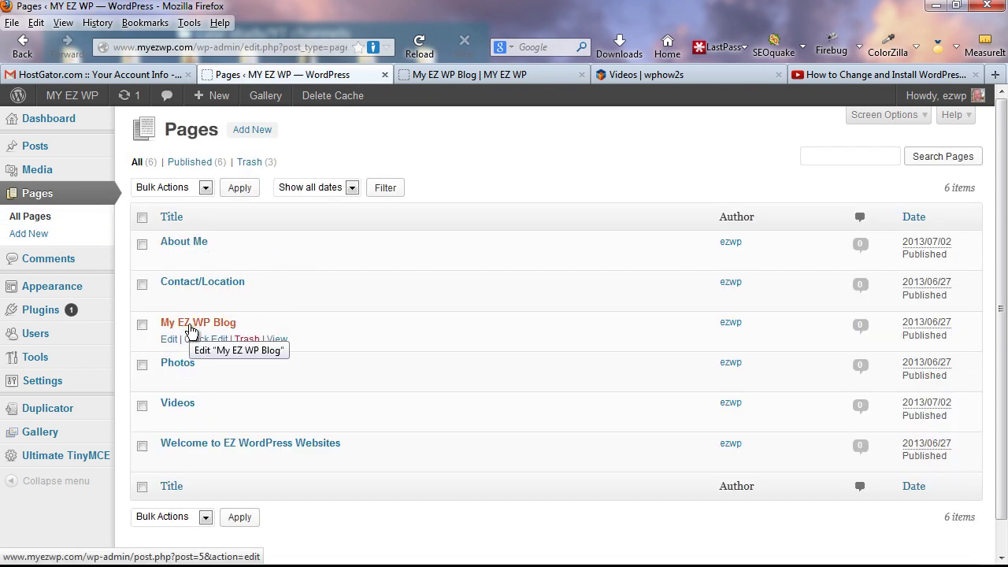
# - Add the text "Hey, here's my blog!" to the My EZ WP Blog page and update it
pyautogui.click(190, 327)
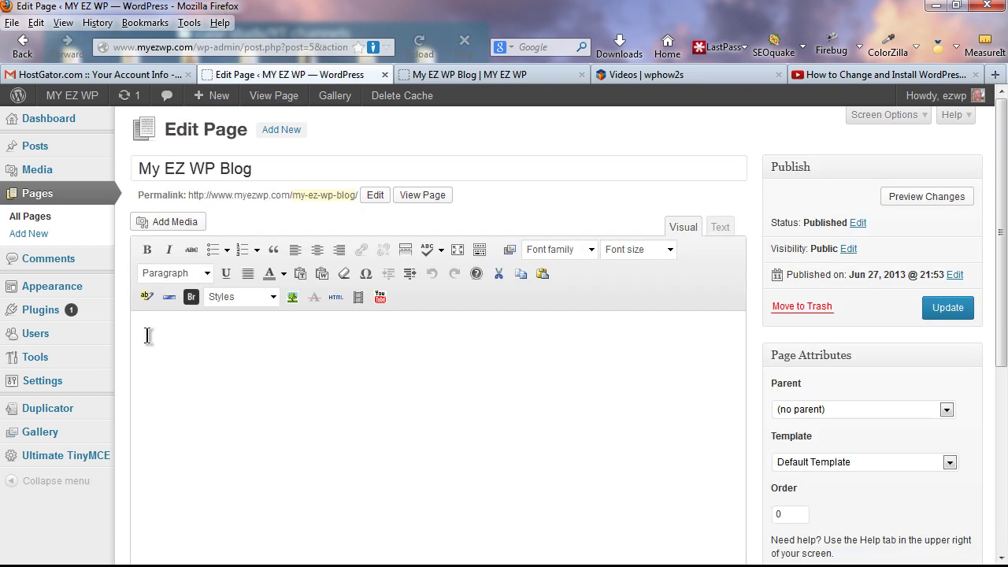
pyautogui.write('H')
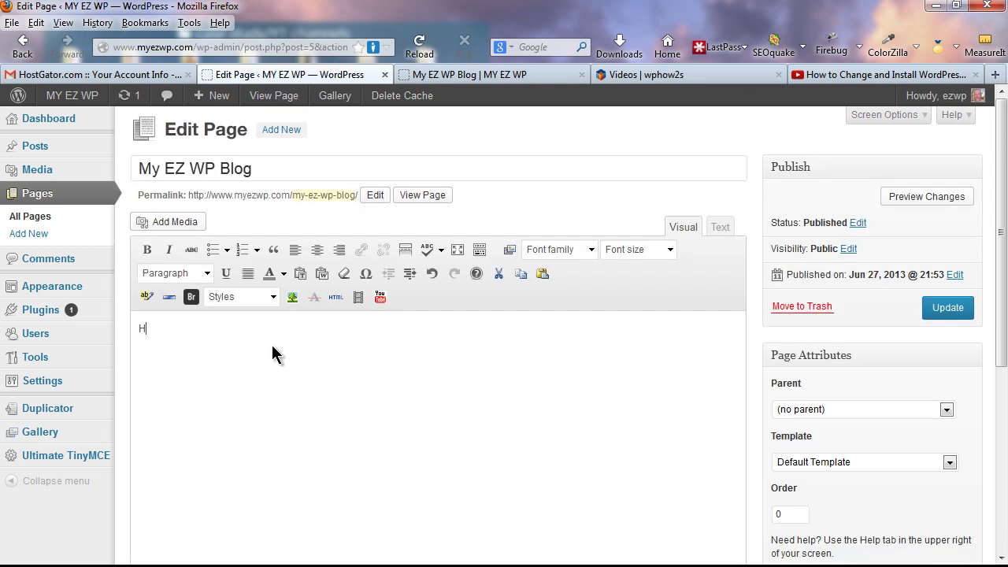
pyautogui.write("ey, here's my blog!")
pyautogui.click(935, 310)
pyautogui.click(485, 82)
pyautogui.rightClick(487, 82)
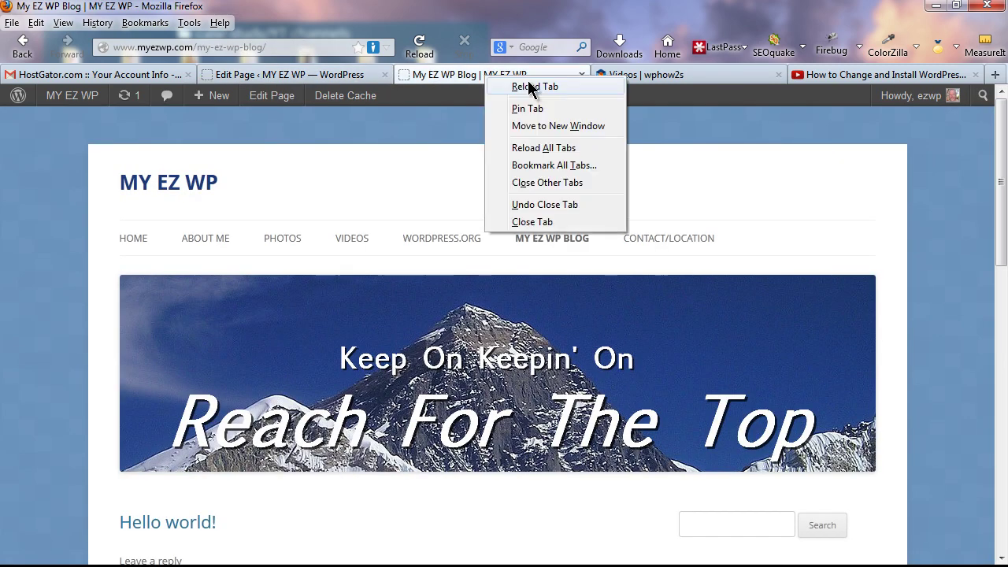
# - Reload the live My EZ WP Blog page and scroll to the Hello world! post
pyautogui.click(529, 87)
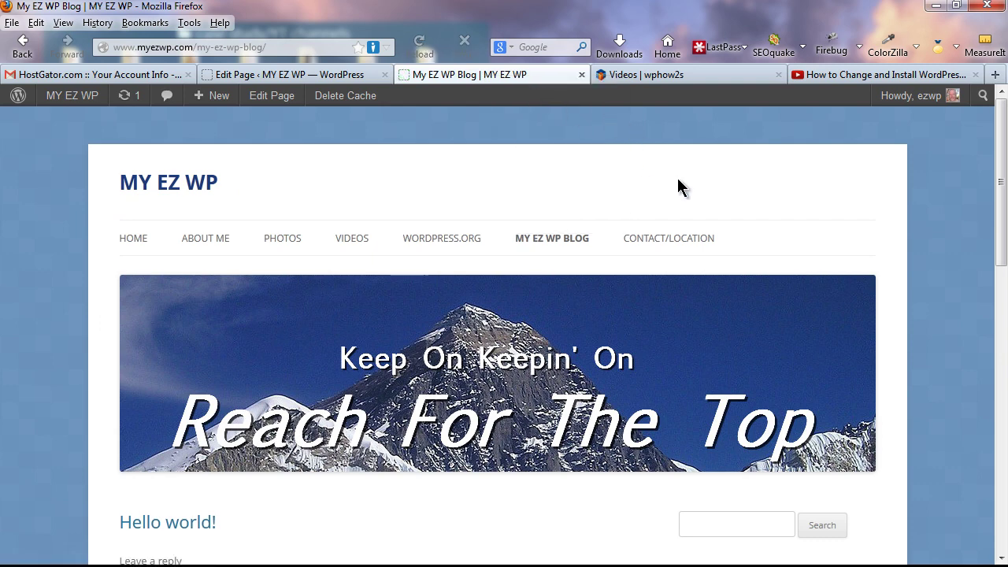
pyautogui.moveTo(1000, 152); pyautogui.dragTo(996, 209)
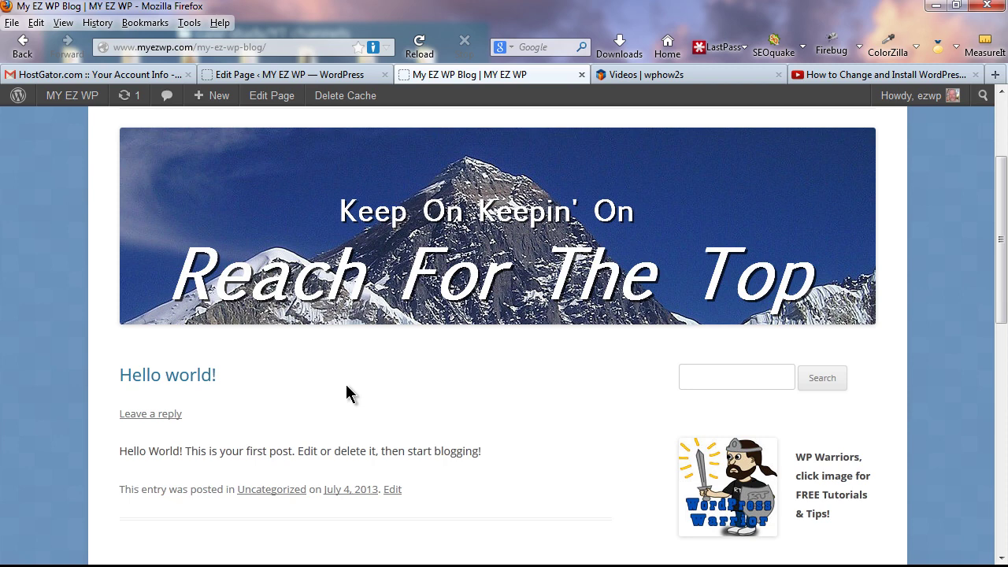
# - Go to Posts > Categories and enter a 'tutorial' category
pyautogui.click(254, 76)
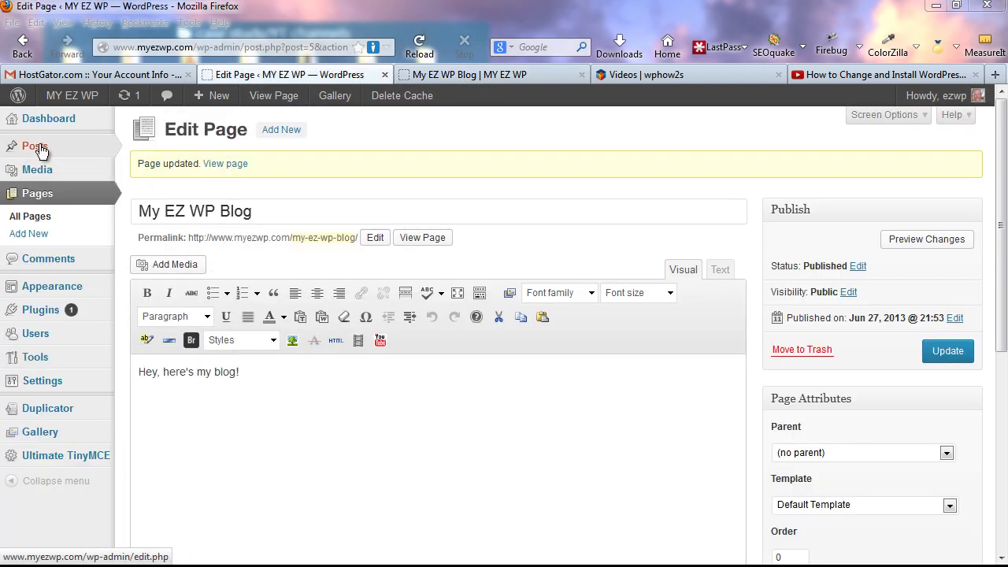
pyautogui.click(40, 149)
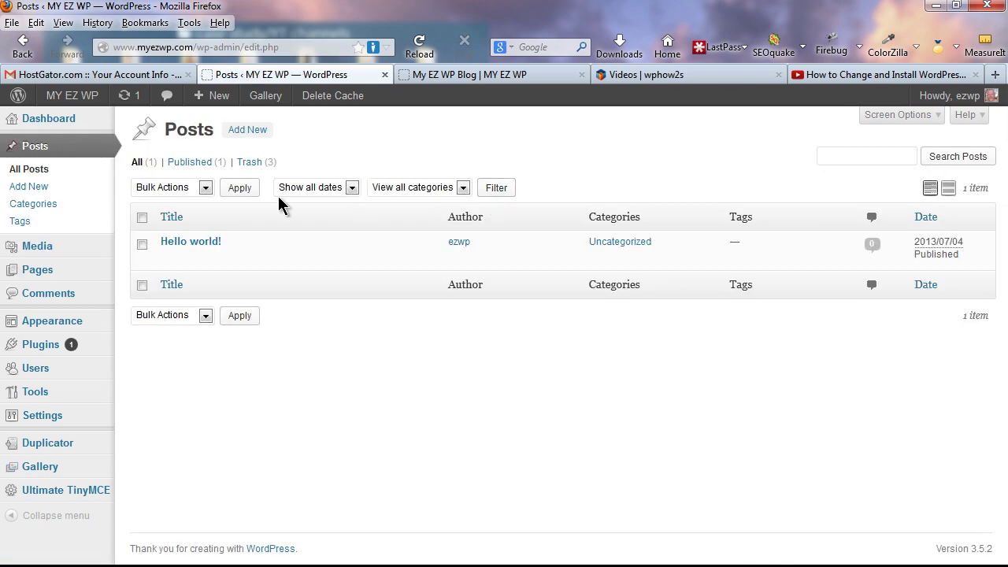
pyautogui.click(33, 206)
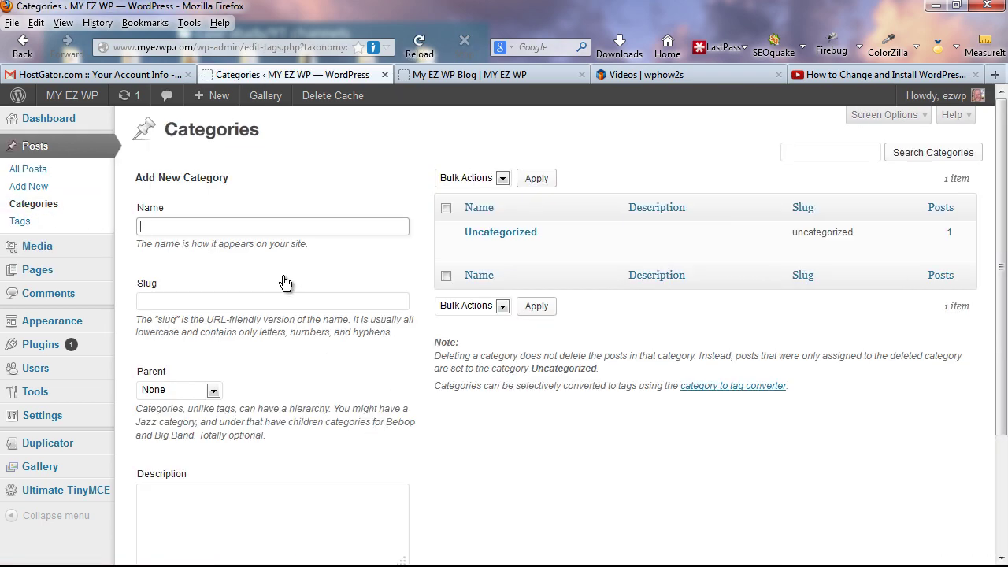
pyautogui.write('tutor')
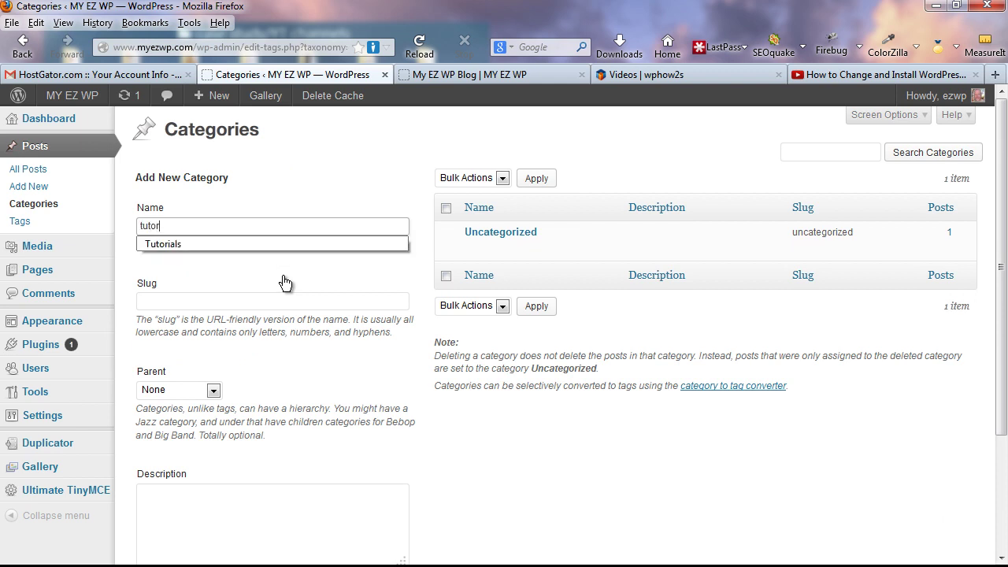
pyautogui.write('ial')
pyautogui.scroll(-3, 183, 251)
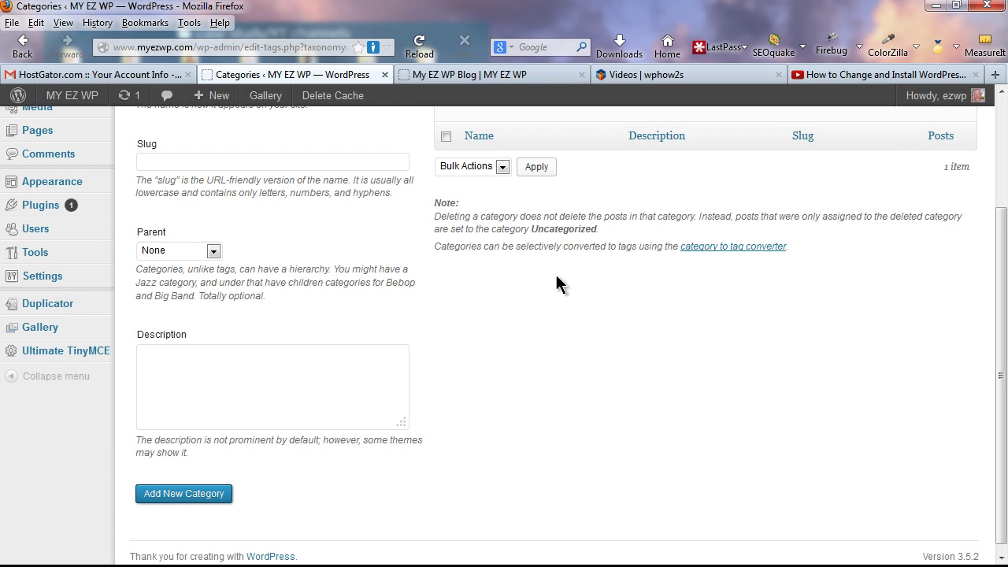
pyautogui.scroll(3, 709, 244)
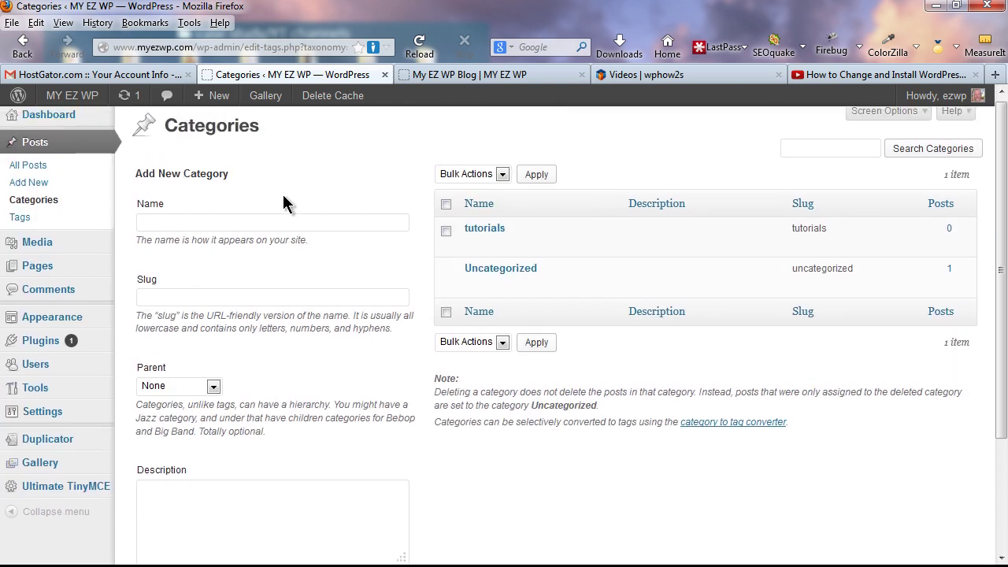
# - Add a 'news' post category
pyautogui.click(155, 225)
pyautogui.write('news')
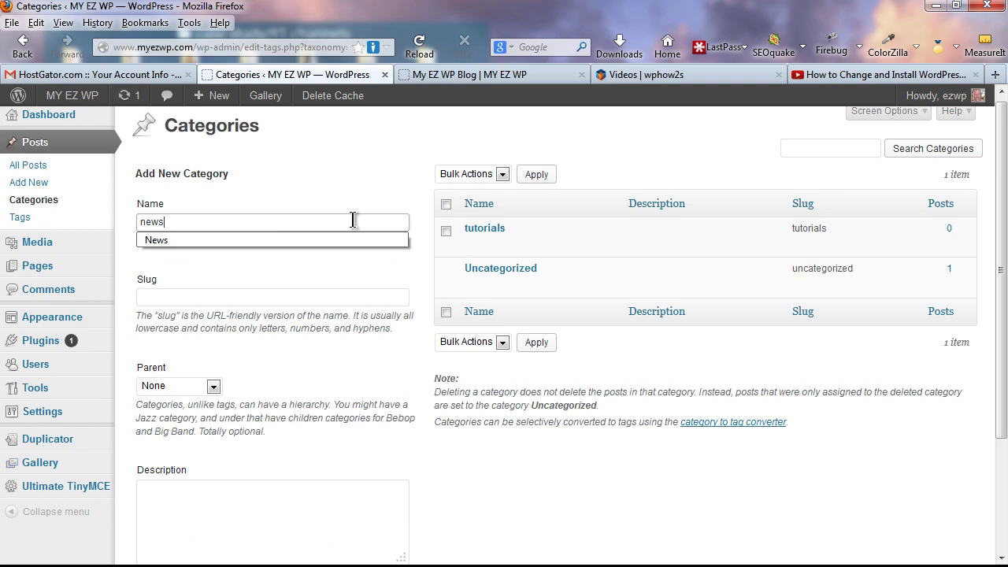
pyautogui.scroll(-3, 366, 549)
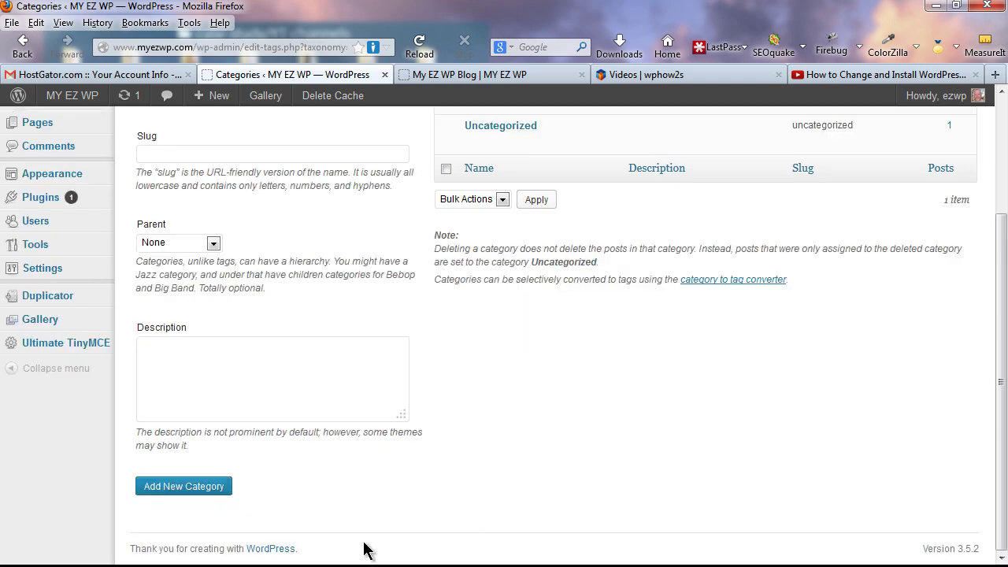
pyautogui.click(174, 484)
pyautogui.scroll(1, 1002, 313)
pyautogui.scroll(2, 1002, 312)
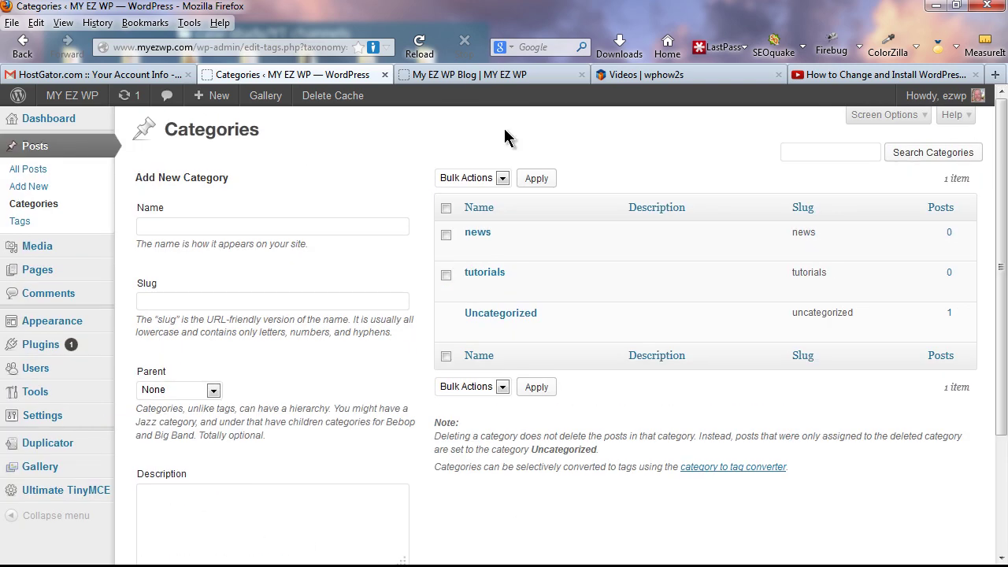
pyautogui.click(16, 169)
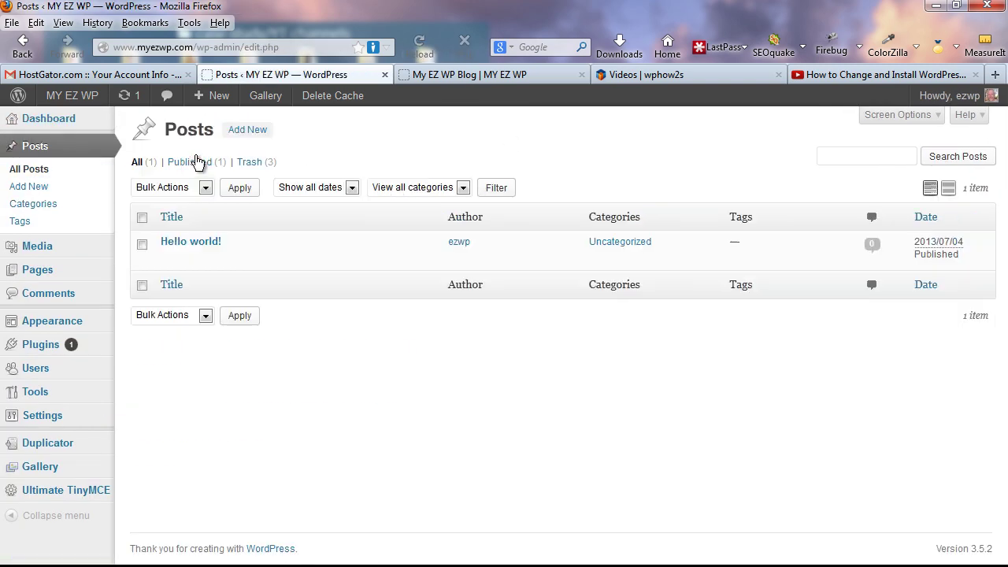
# - Open the Hello world! post and paste 'My First Blog Post' as its title
pyautogui.click(192, 244)
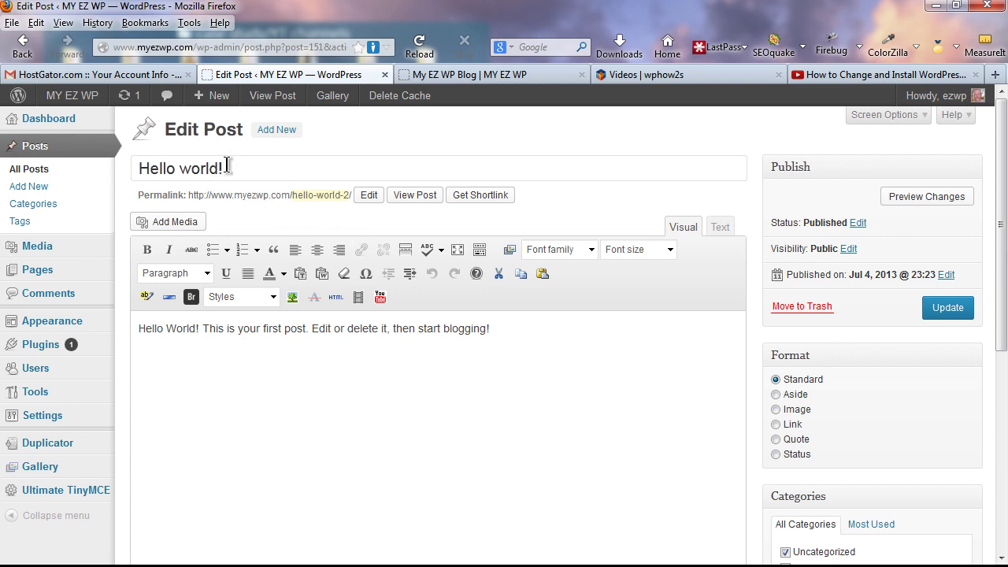
pyautogui.tripleClick(227, 164)
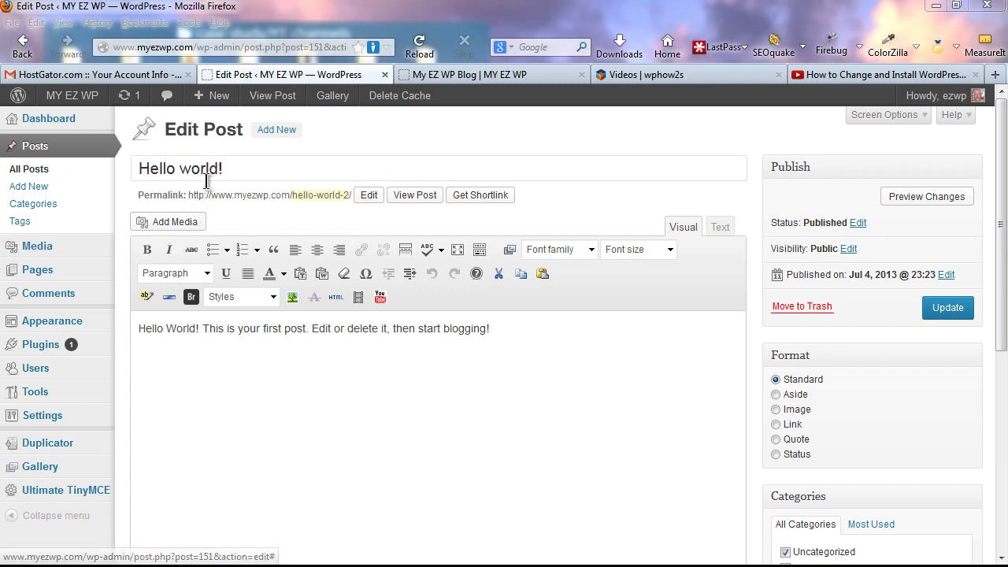
pyautogui.tripleClick(237, 168)
pyautogui.rightClick(174, 155)
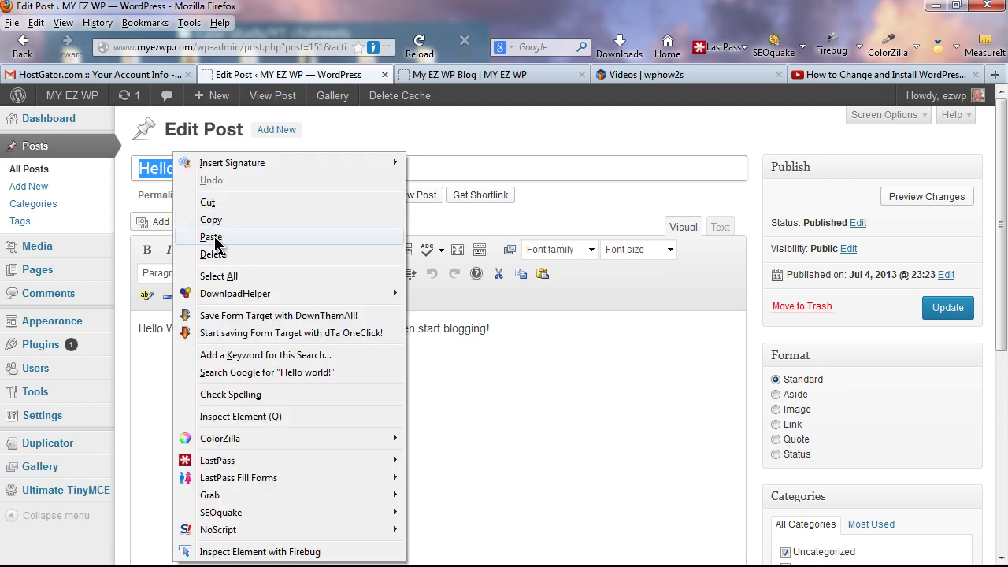
pyautogui.click(211, 237)
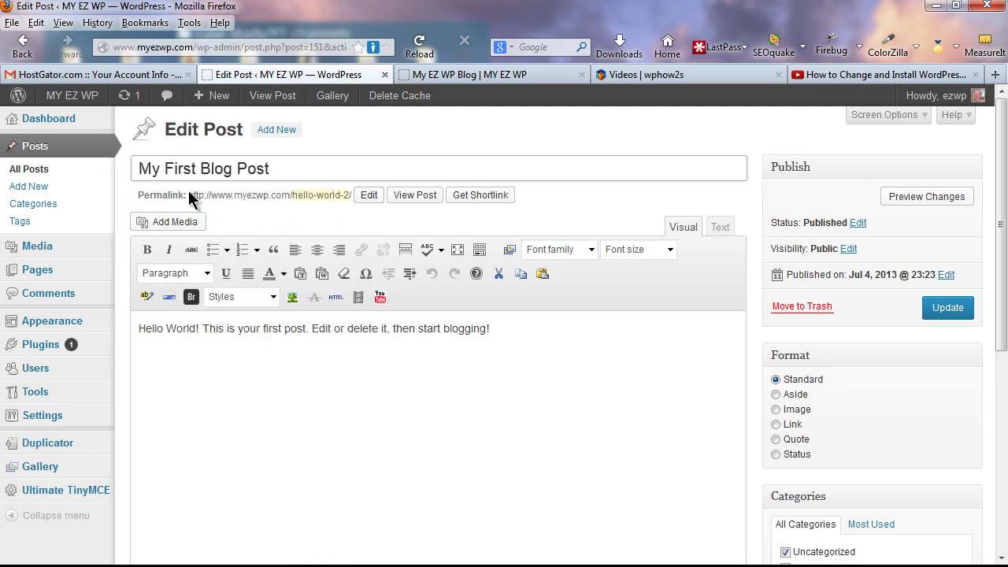
# - Change the post's permalink slug from hello-world-2 to first-post
pyautogui.click(366, 200)
pyautogui.click(367, 197)
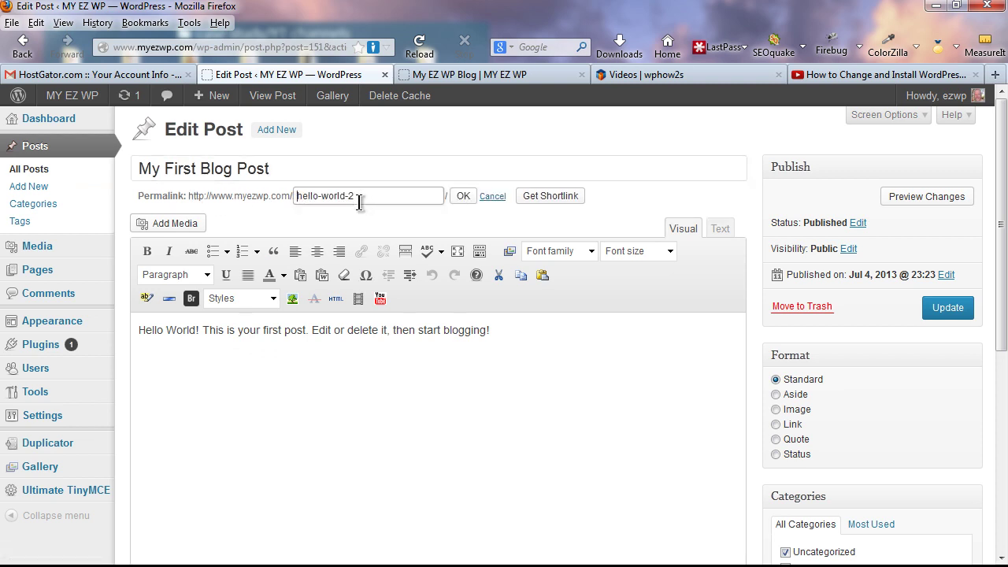
pyautogui.moveTo(358, 196); pyautogui.dragTo(296, 195)
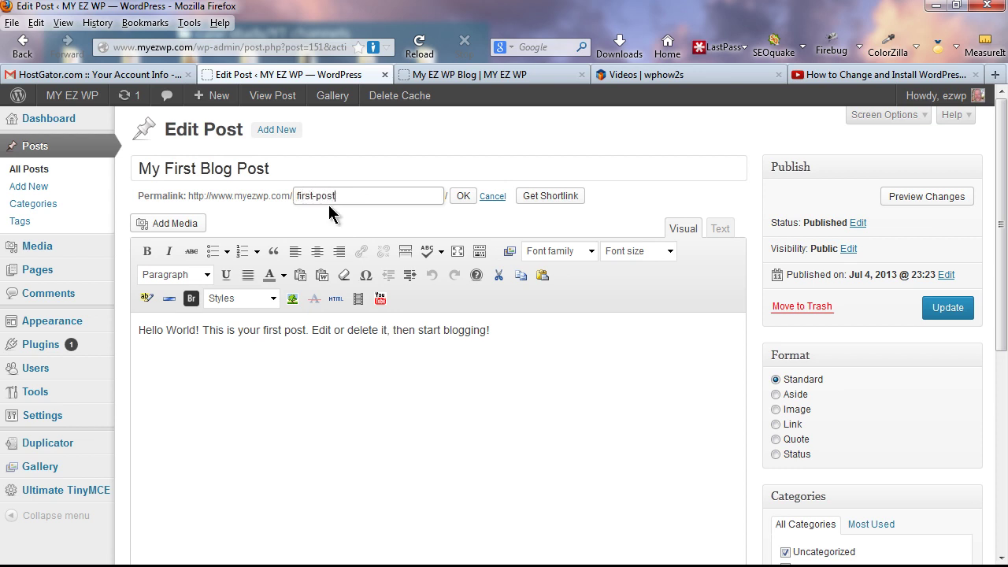
pyautogui.write('first-post')
pyautogui.click(462, 196)
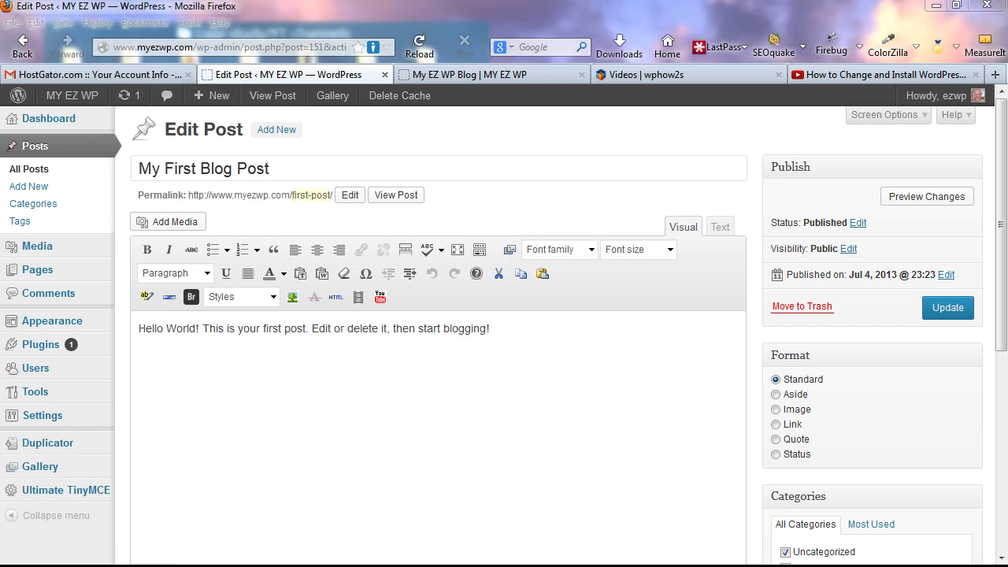
# - Replace the post body with the pasted paragraphs about posts and featured images, via Paste from Word
pyautogui.moveTo(136, 321); pyautogui.dragTo(522, 322)
pyautogui.click(321, 274)
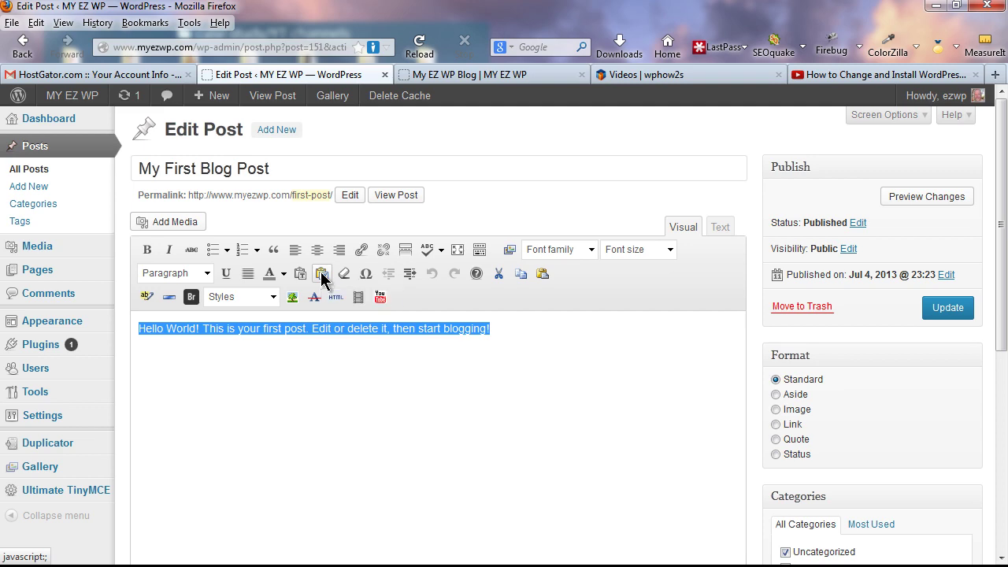
pyautogui.hotkey('ctrl', 'v')
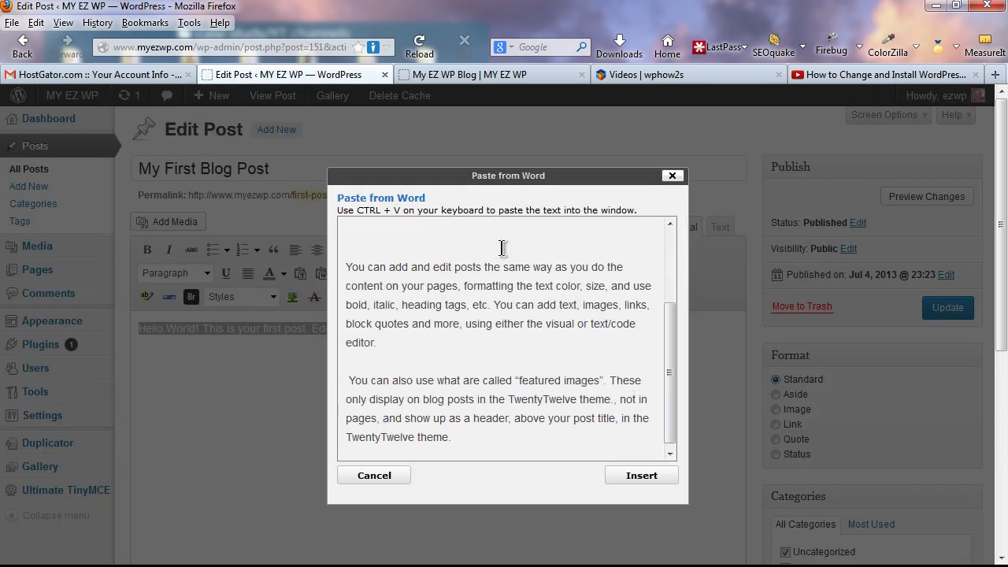
pyautogui.click(347, 266)
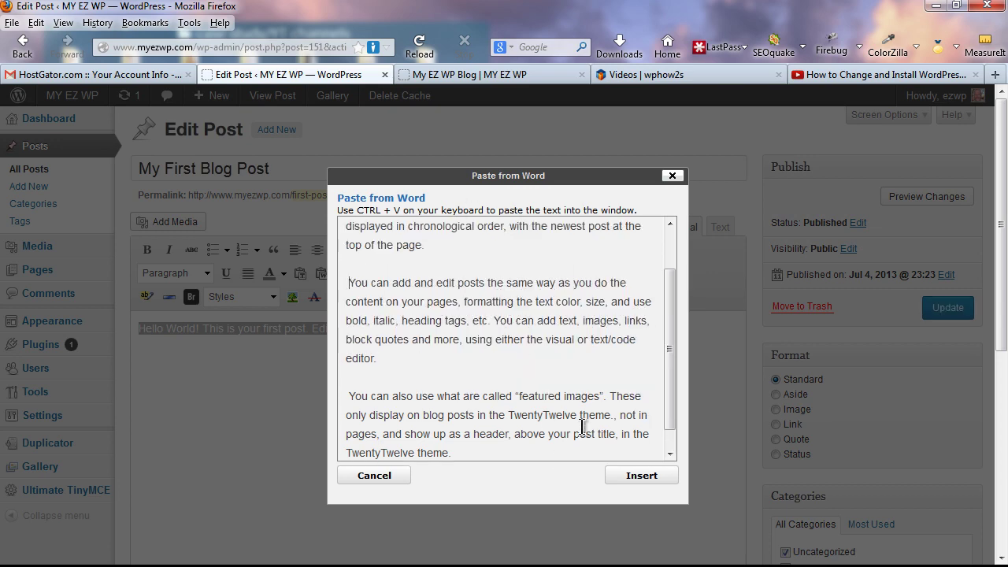
pyautogui.moveTo(654, 346)
pyautogui.mouseDown()
pyautogui.moveTo(666, 263)
pyautogui.moveTo(661, 347)
pyautogui.mouseUp()
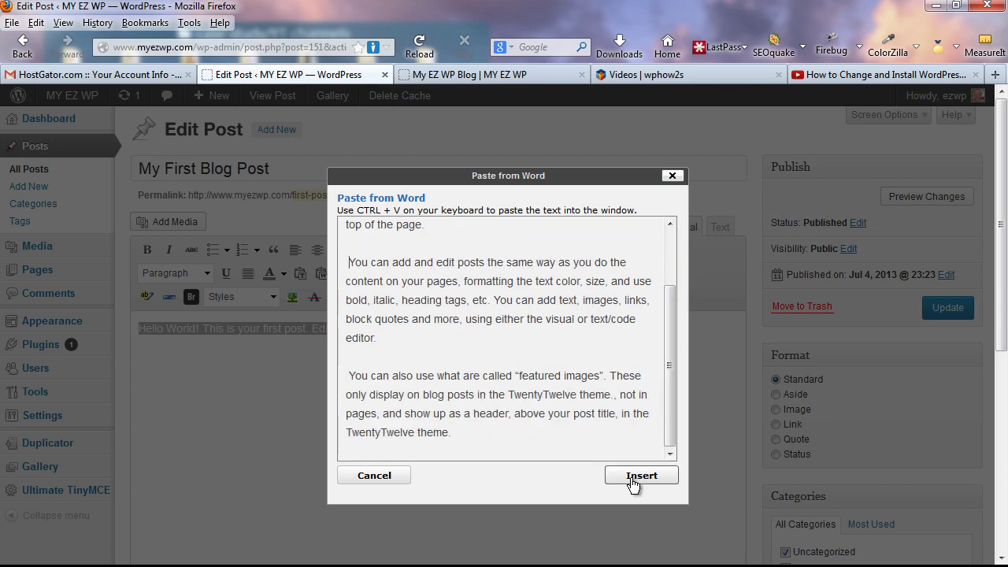
pyautogui.click(630, 479)
# - Update the post and switch to the live My EZ WP Blog page
pyautogui.moveTo(1000, 191); pyautogui.dragTo(994, 271)
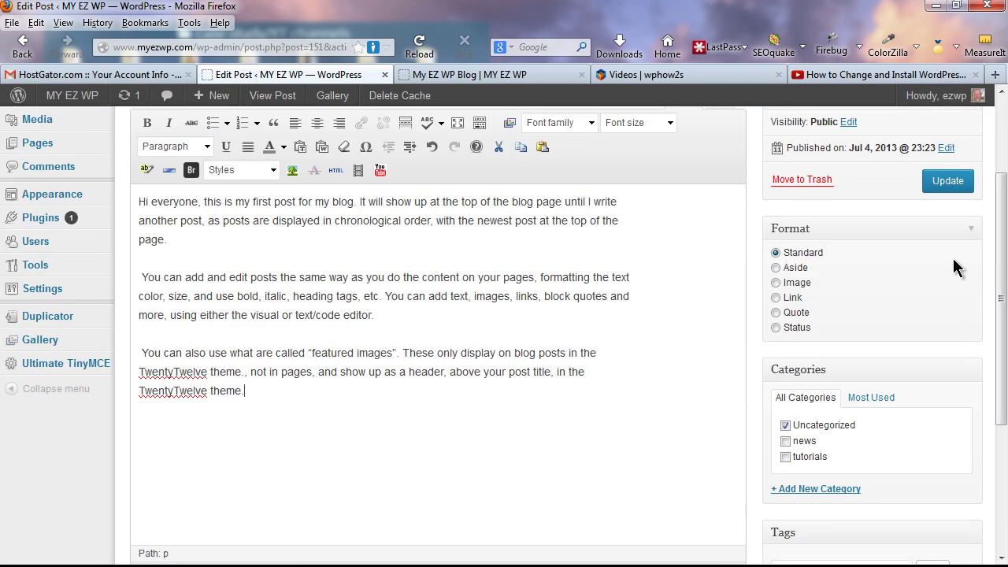
pyautogui.click(948, 181)
pyautogui.click(455, 74)
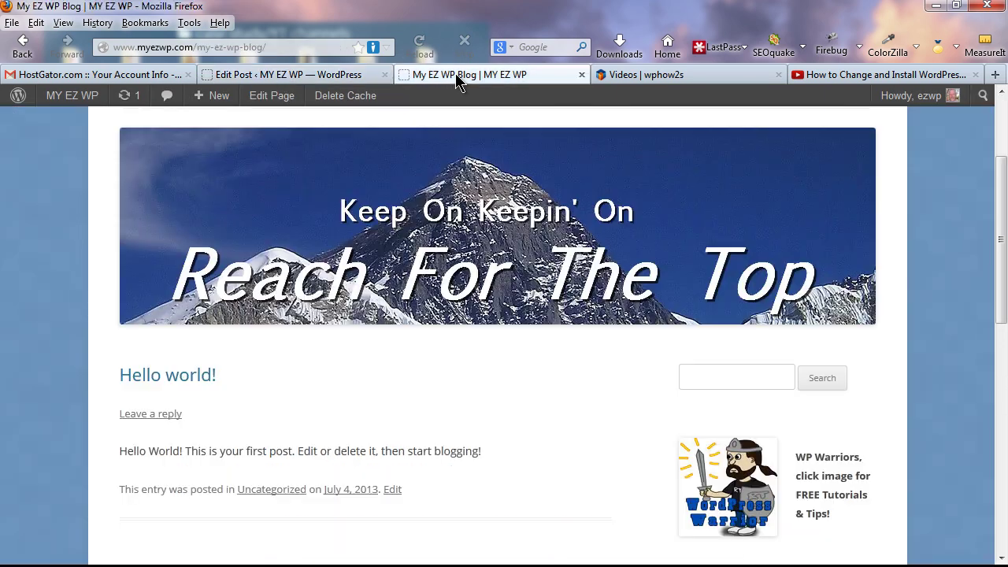
# - Reload the live blog to check My First Blog Post's new body, then return to its editor
pyautogui.rightClick(456, 77)
pyautogui.click(518, 93)
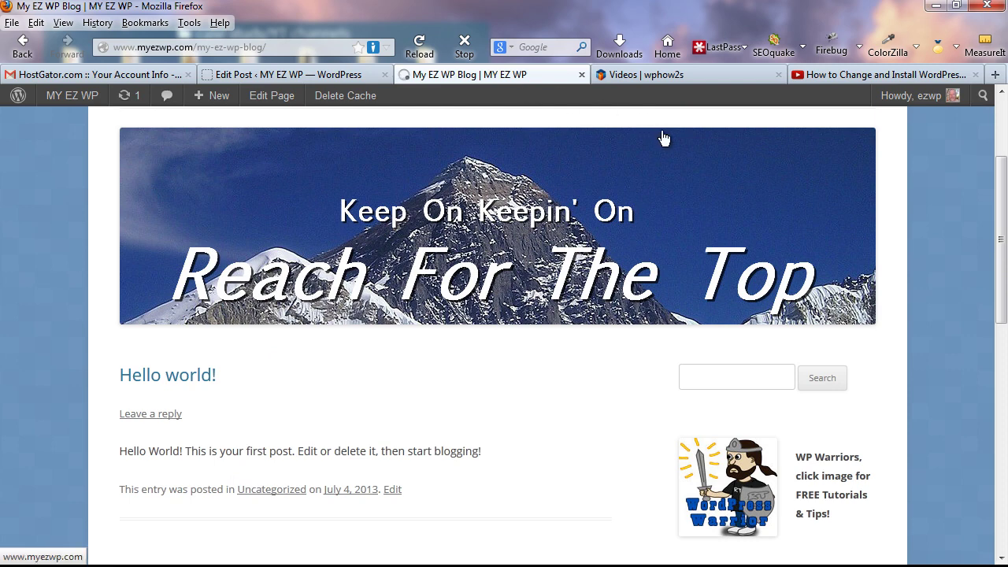
pyautogui.moveTo(1001, 173); pyautogui.dragTo(1002, 227)
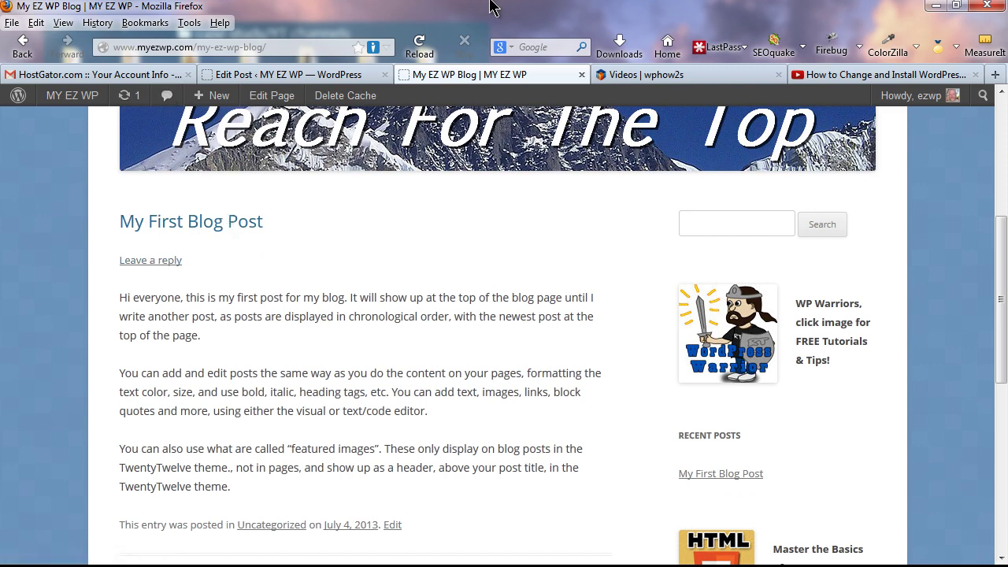
pyautogui.click(315, 77)
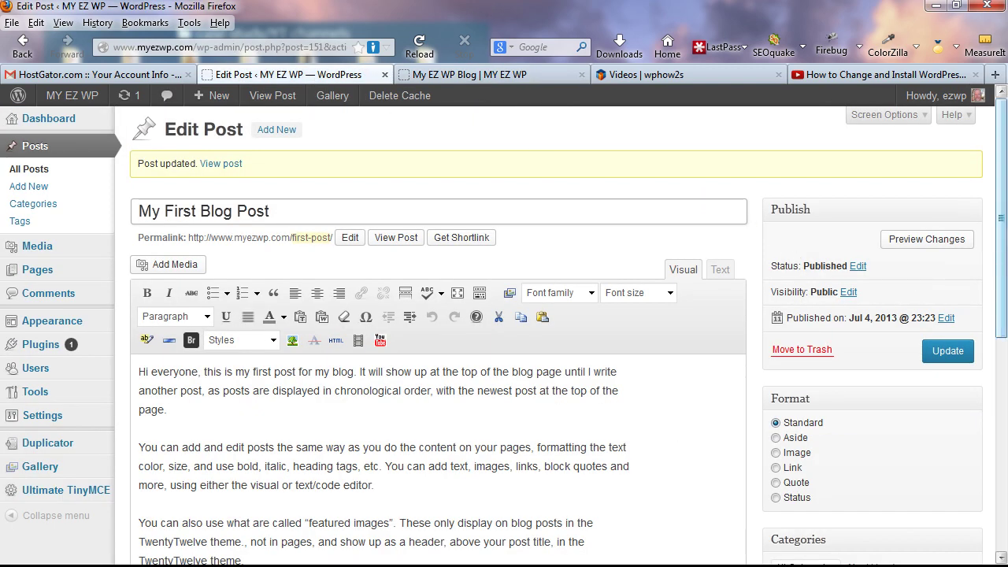
# - Move the post from the Uncategorized category to news
pyautogui.moveTo(1001, 209); pyautogui.dragTo(1002, 331)
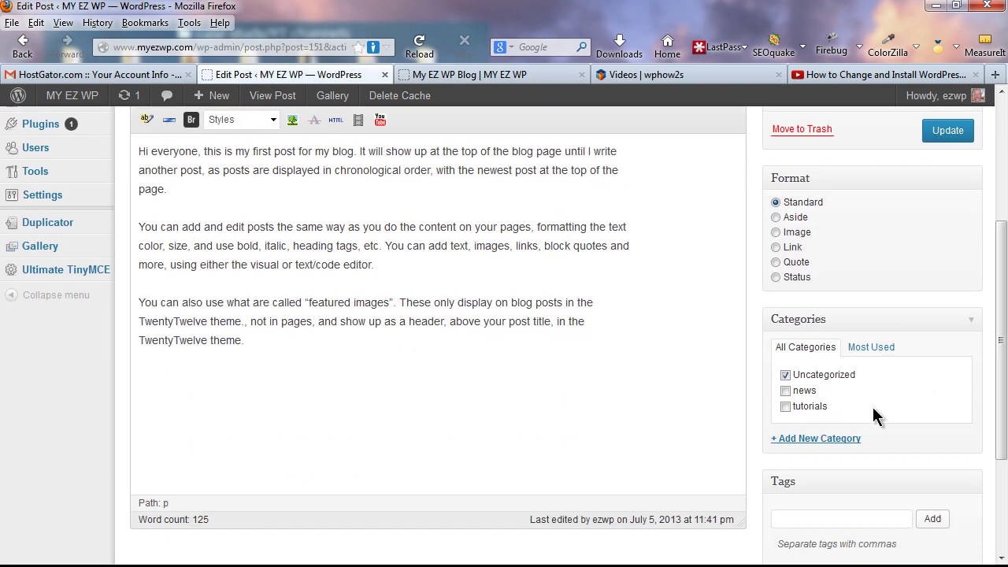
pyautogui.click(785, 390)
pyautogui.click(785, 375)
# - Upload sunset-86214_640.jpg and set it as the post's featured image
pyautogui.moveTo(999, 381); pyautogui.dragTo(998, 470)
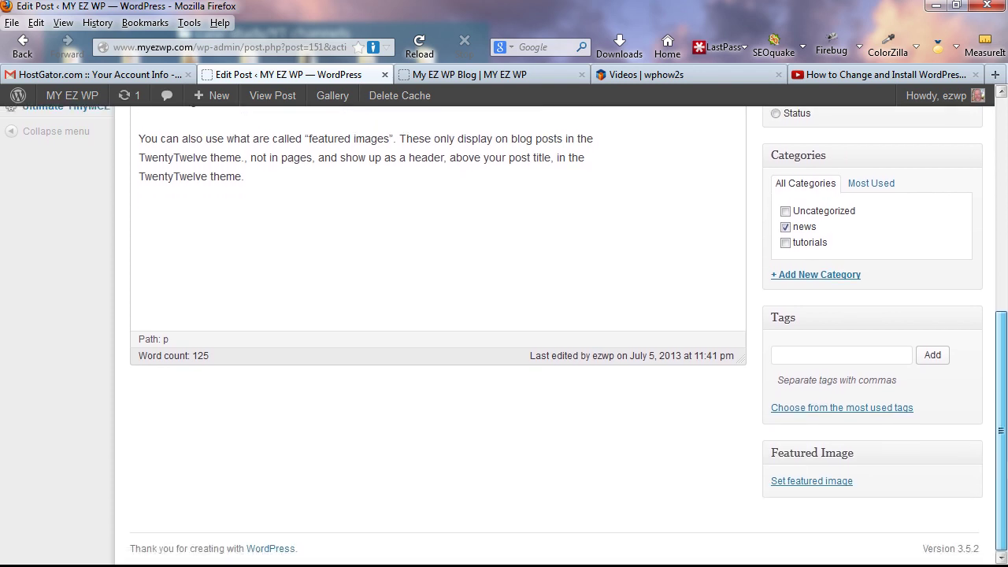
pyautogui.click(805, 481)
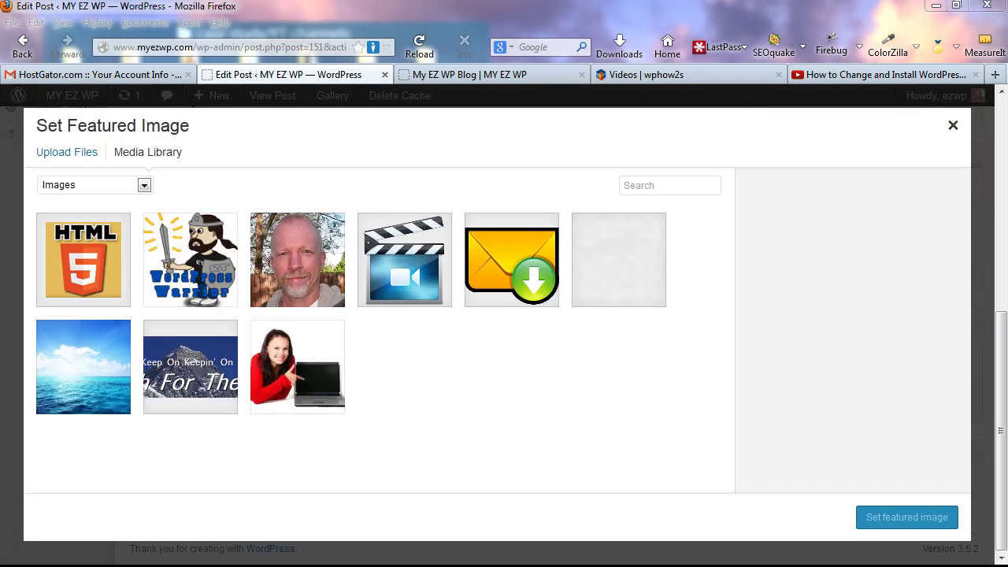
pyautogui.moveTo(175, 417); pyautogui.dragTo(425, 385)
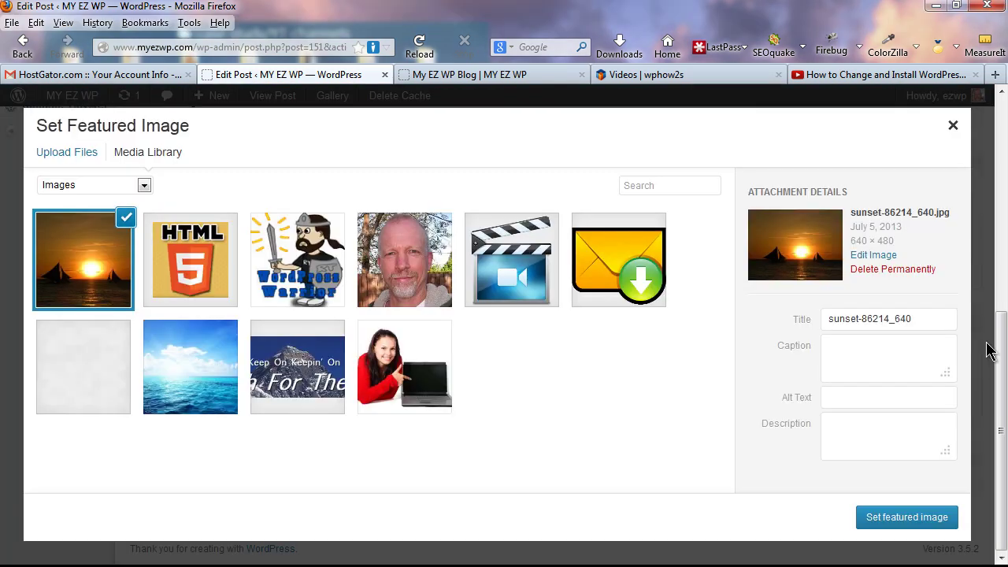
pyautogui.click(892, 525)
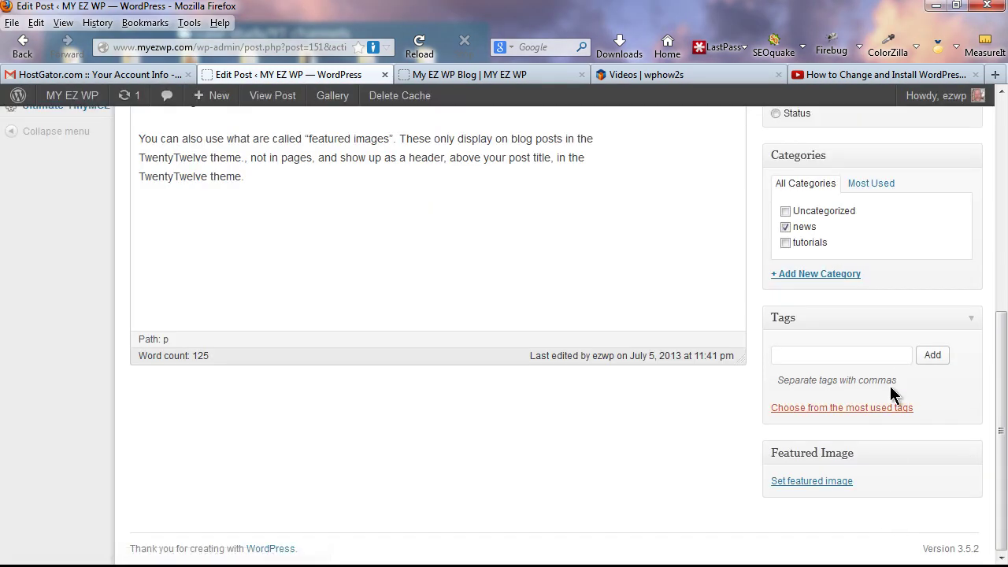
# - Add the tags 'first blog post' and 'blog info' to the post
pyautogui.moveTo(985, 423); pyautogui.dragTo(990, 250)
pyautogui.scroll(-5, 990, 251)
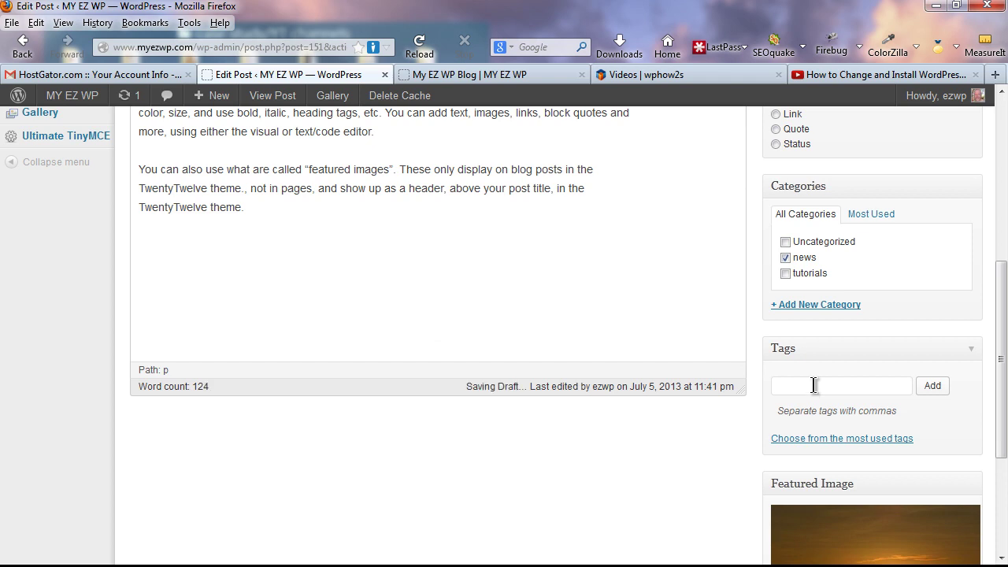
pyautogui.click(813, 385)
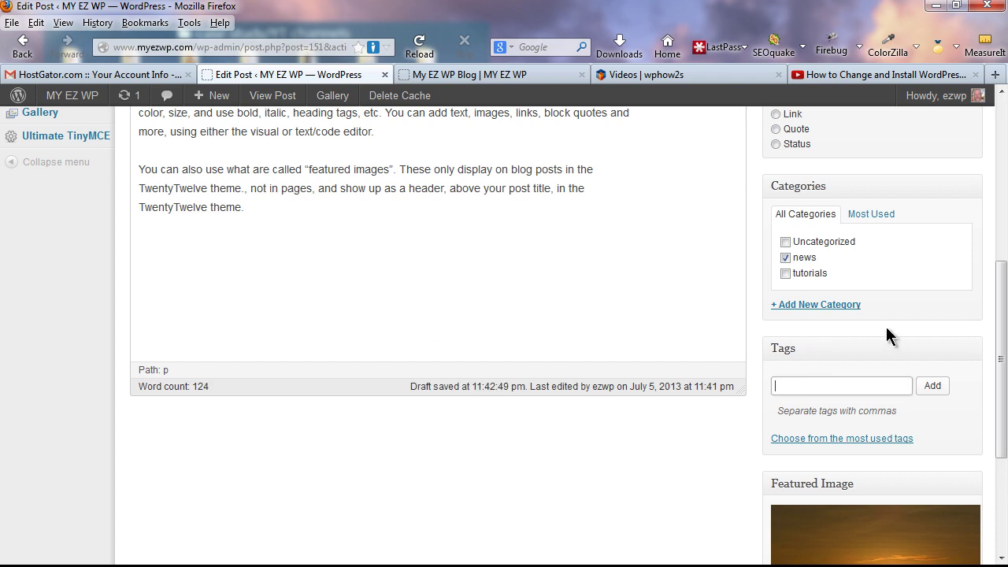
pyautogui.write('first blog post, blog info')
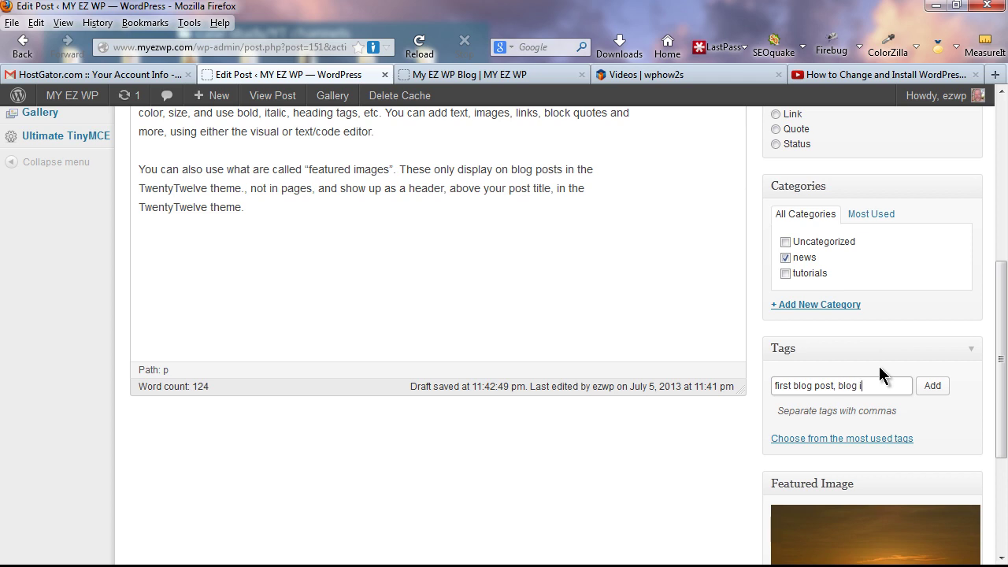
pyautogui.click(939, 393)
# - Update the post and reload the live blog page
pyautogui.moveTo(1001, 417); pyautogui.dragTo(990, 306)
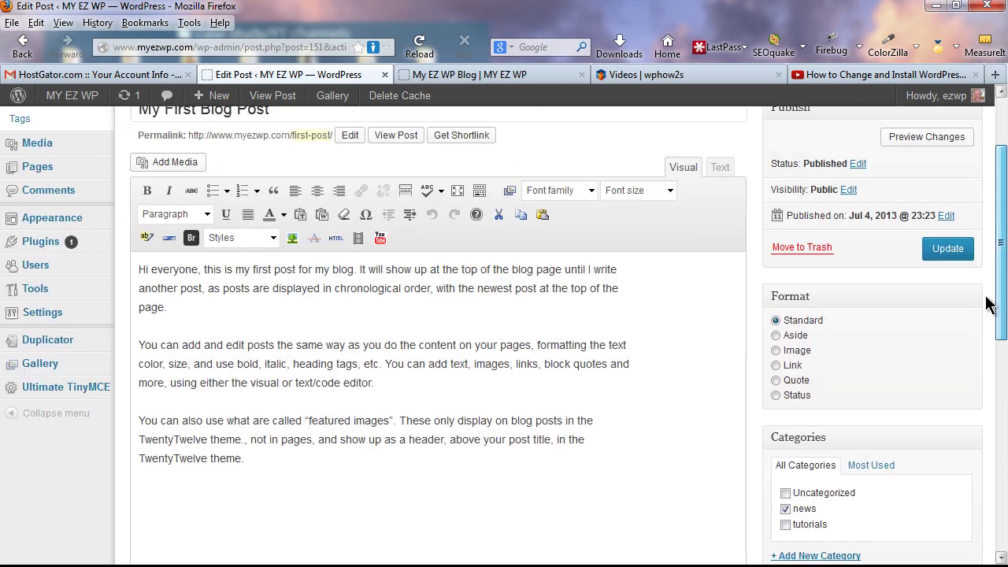
pyautogui.click(947, 249)
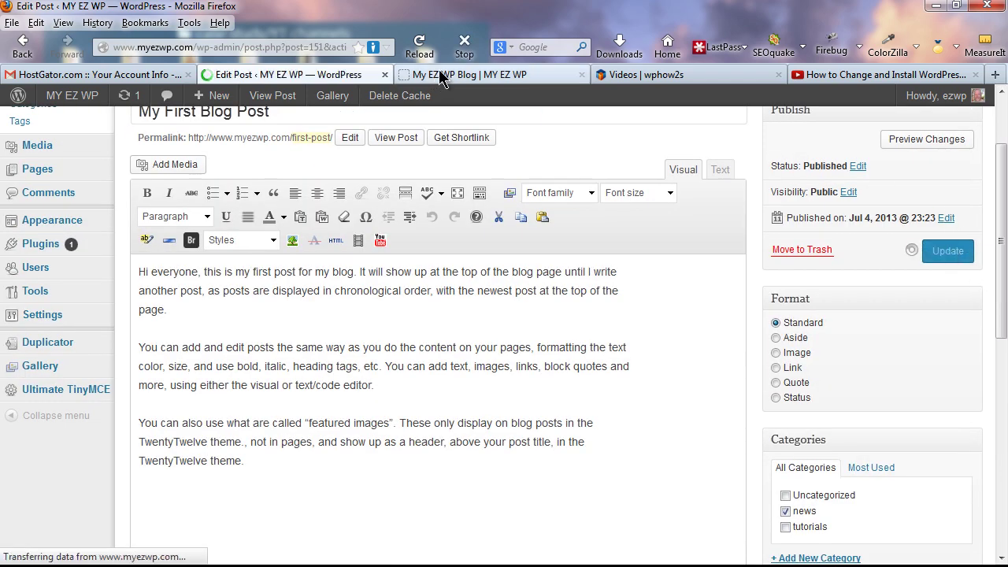
pyautogui.click(441, 76)
pyautogui.rightClick(441, 76)
pyautogui.click(488, 85)
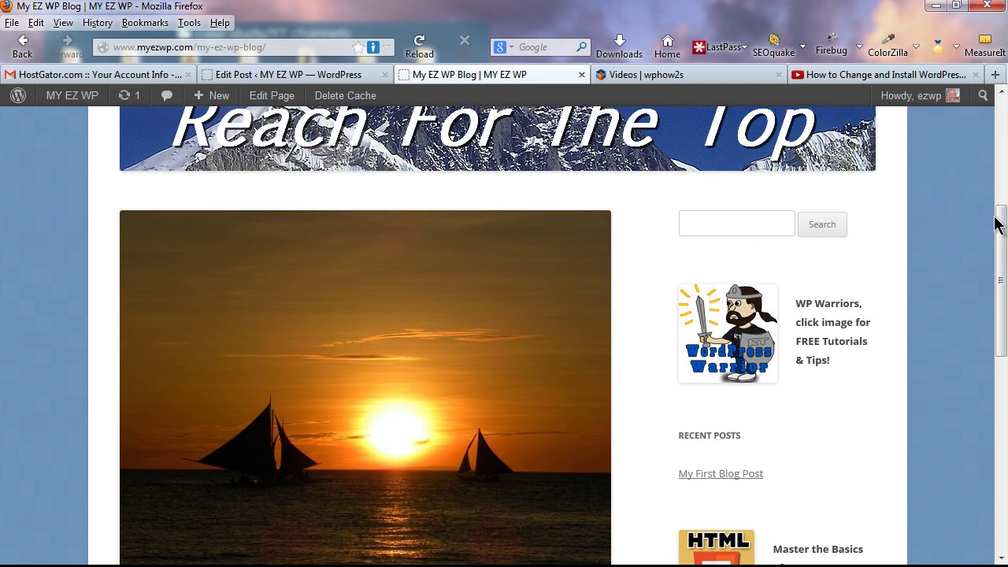
# - Review My First Blog Post's sunset photo, news category and tags on the live blog, then return to the editor
pyautogui.scroll(-3, 998, 224)
pyautogui.scroll(3, 998, 225)
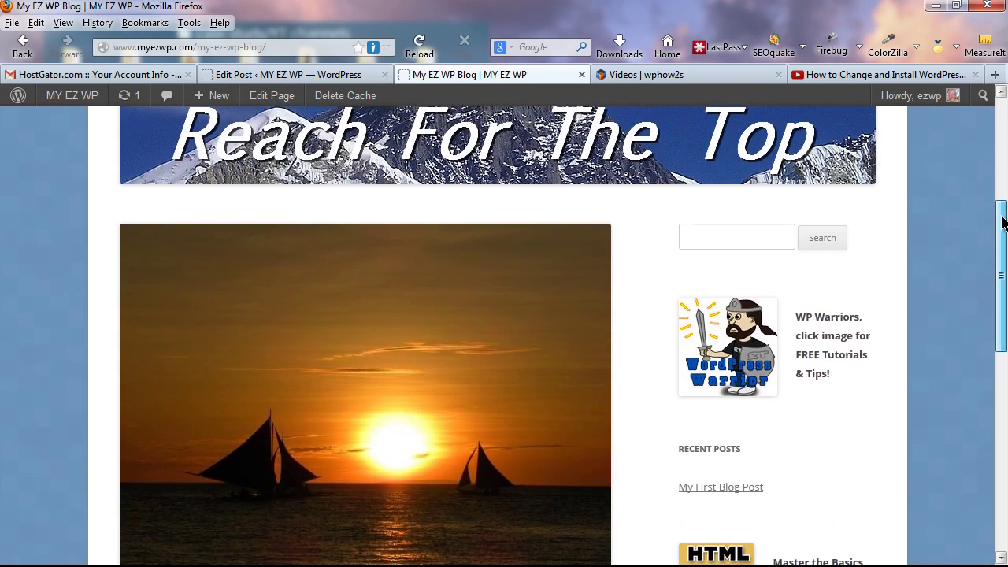
pyautogui.moveTo(1001, 223); pyautogui.dragTo(1005, 393)
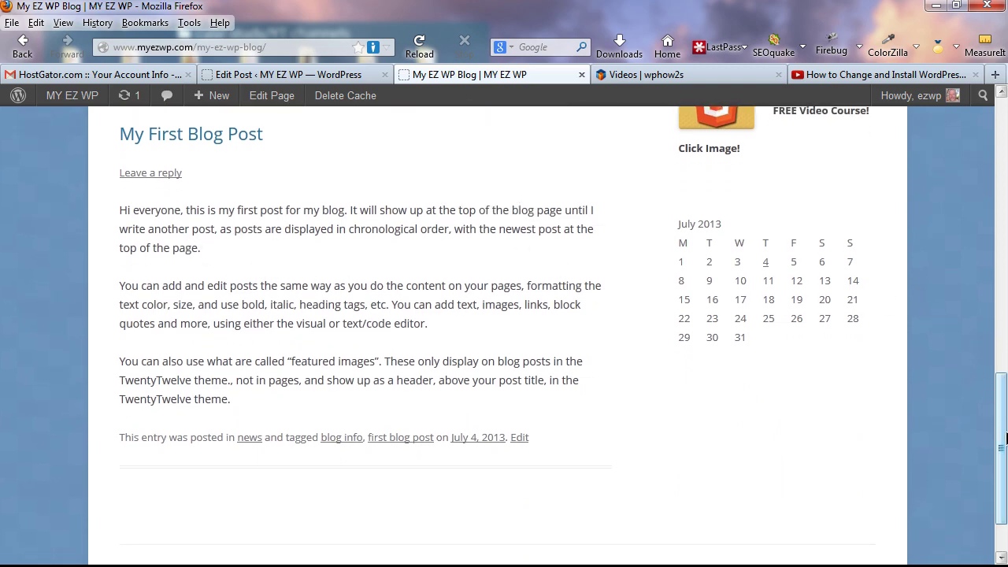
pyautogui.scroll(5, 1003, 439)
pyautogui.scroll(-2, 513, 250)
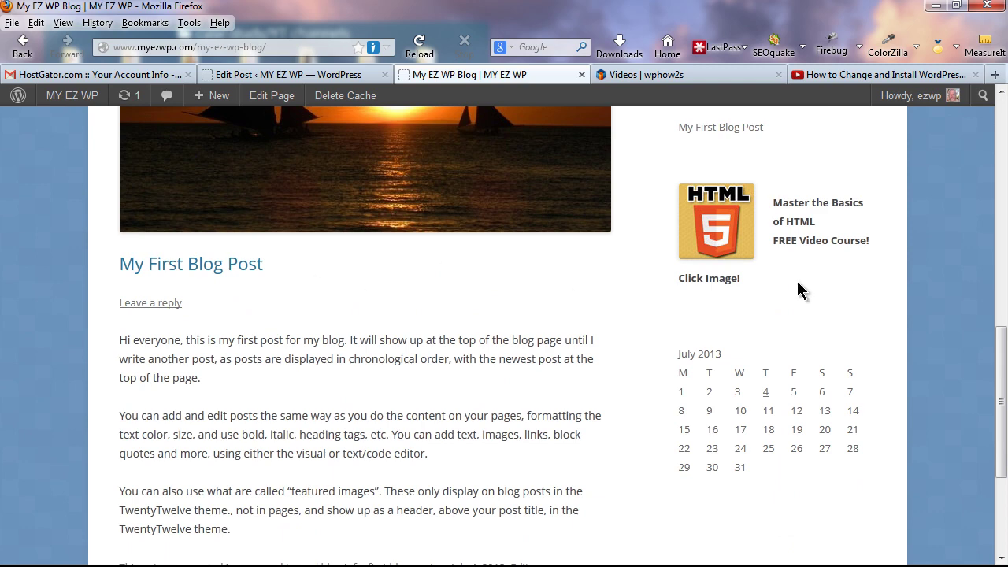
pyautogui.moveTo(999, 369); pyautogui.dragTo(1003, 288)
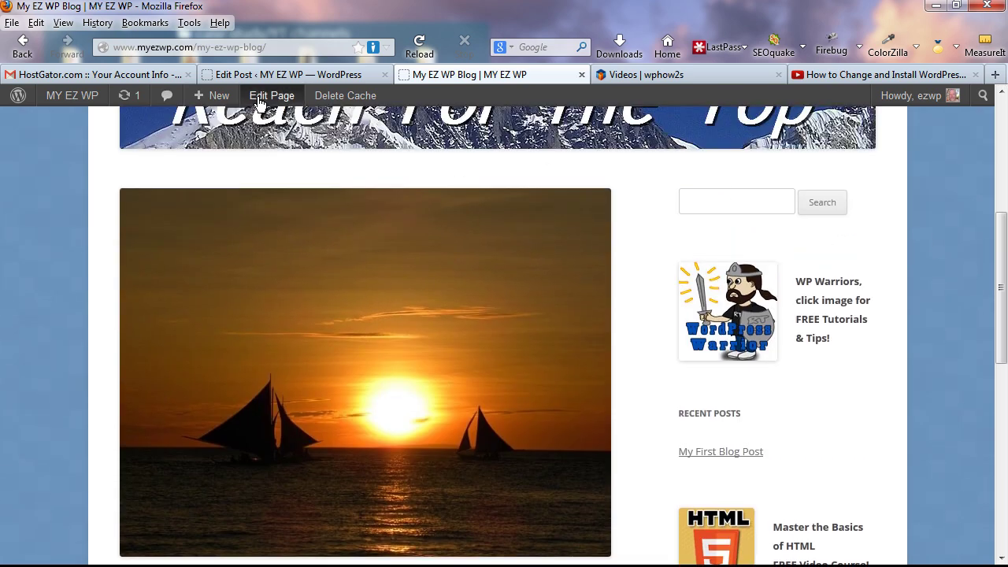
pyautogui.click(260, 75)
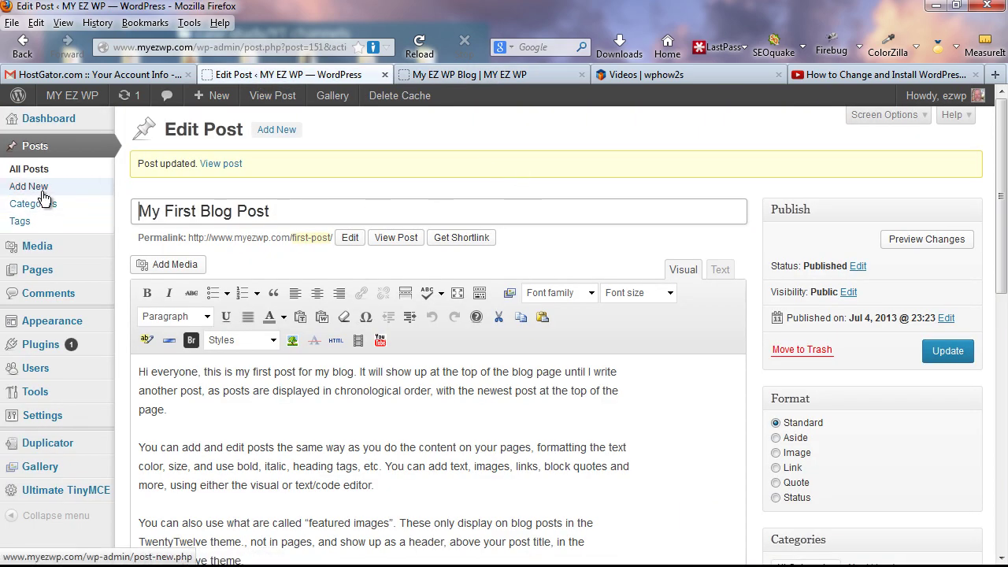
# - Create a new post titled 'My Second Blog Post'
pyautogui.click(223, 164)
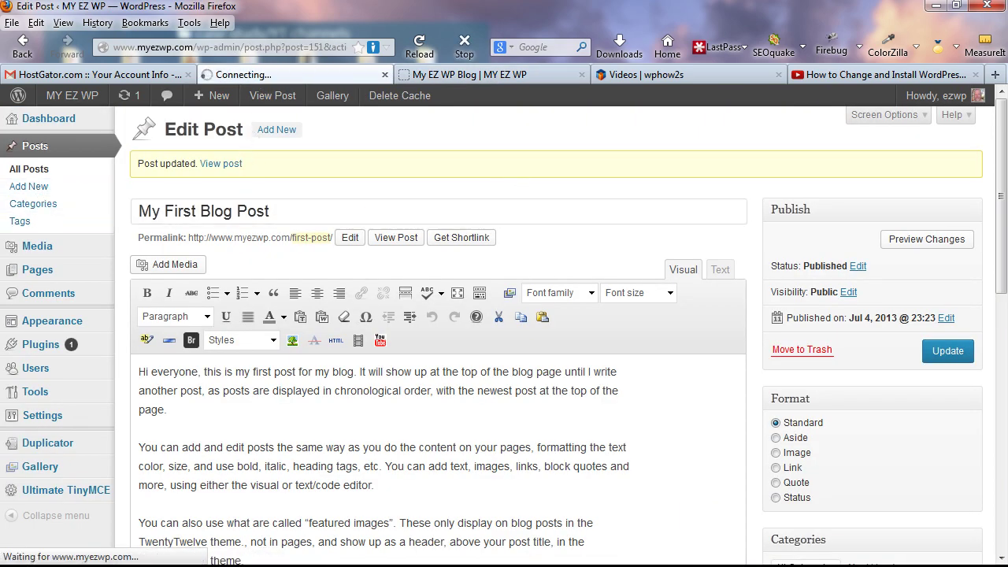
pyautogui.click(170, 164)
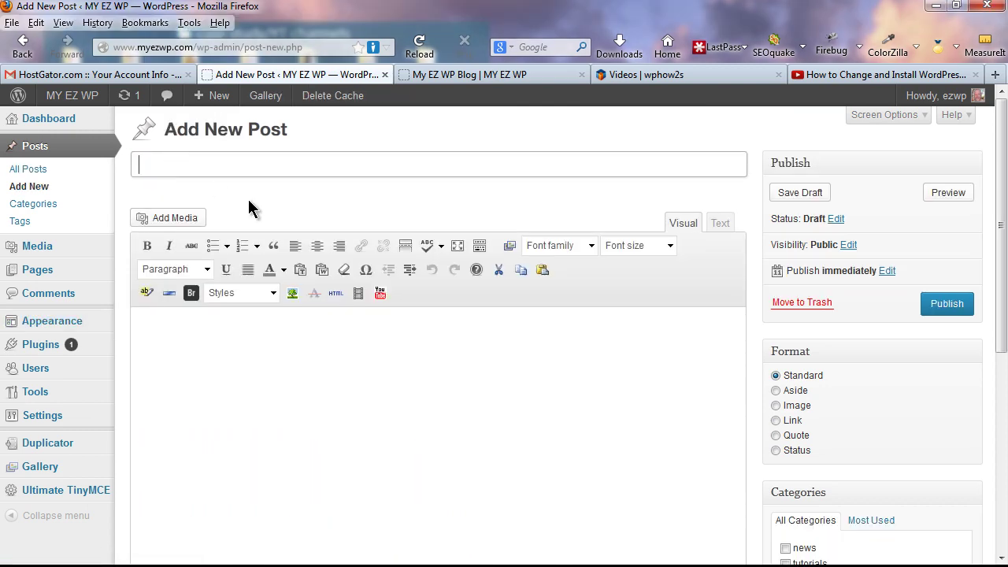
pyautogui.write('My Second Blog Post')
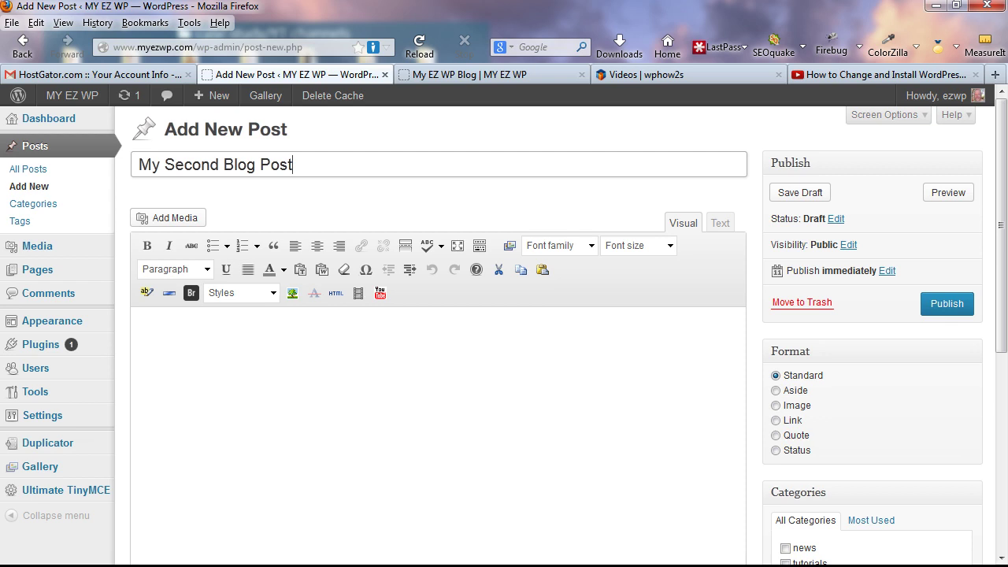
pyautogui.hotkey('alt', 'Tab')
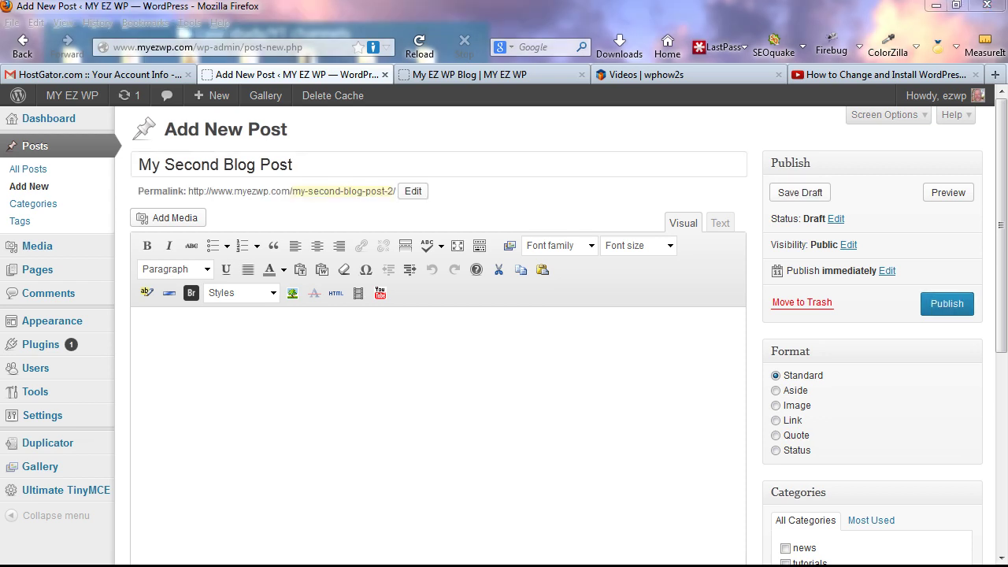
# - Paste the two paragraphs on blog posts and sticky posts into the body, removing extra blank lines
pyautogui.click(321, 270)
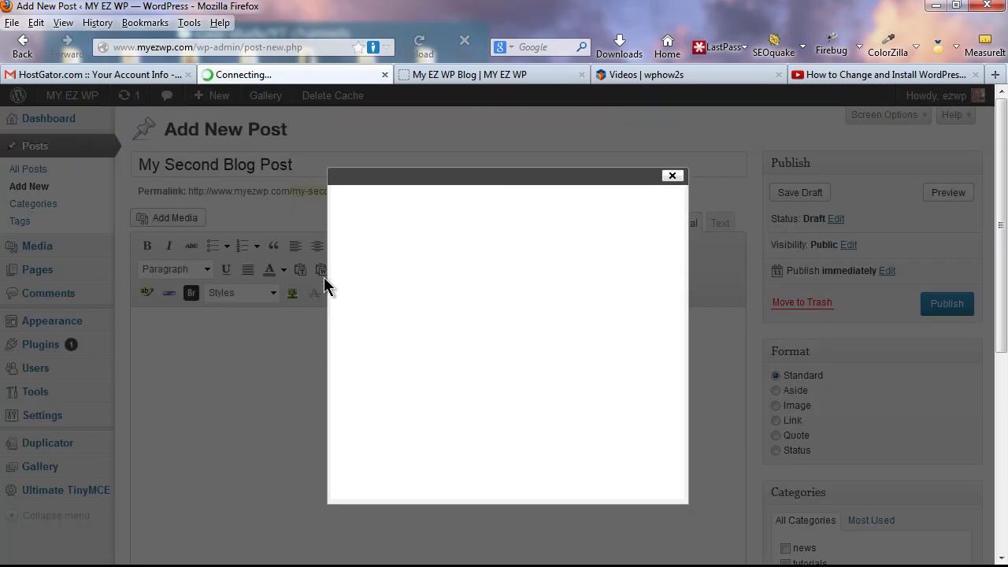
pyautogui.hotkey('ctrl', 'v')
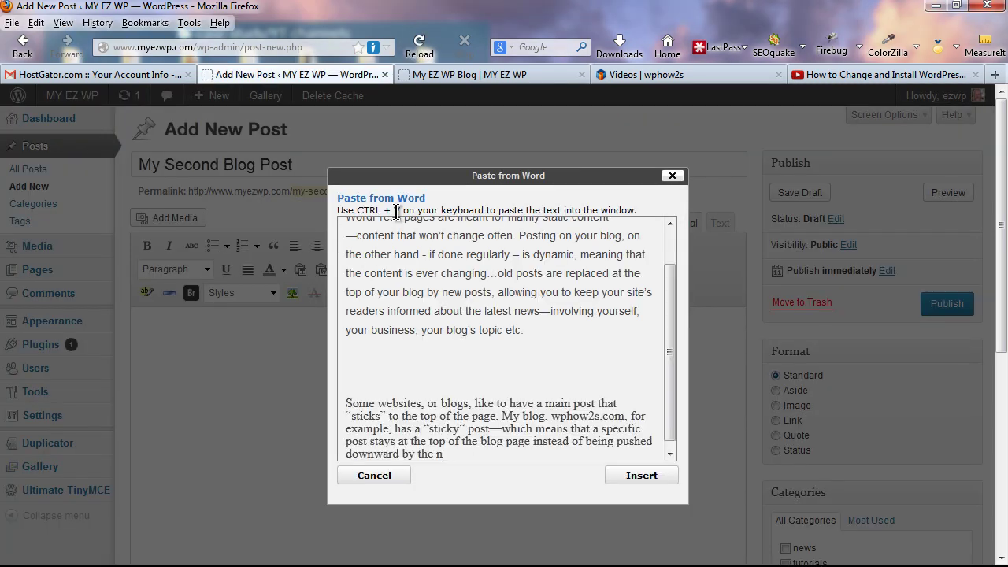
pyautogui.press('Up')
pyautogui.press('Up')
pyautogui.press('Up')
pyautogui.press('Up')
pyautogui.press('Up')
pyautogui.press('Down')
pyautogui.hotkey('shift', 'Right')
pyautogui.press('BackSpace')
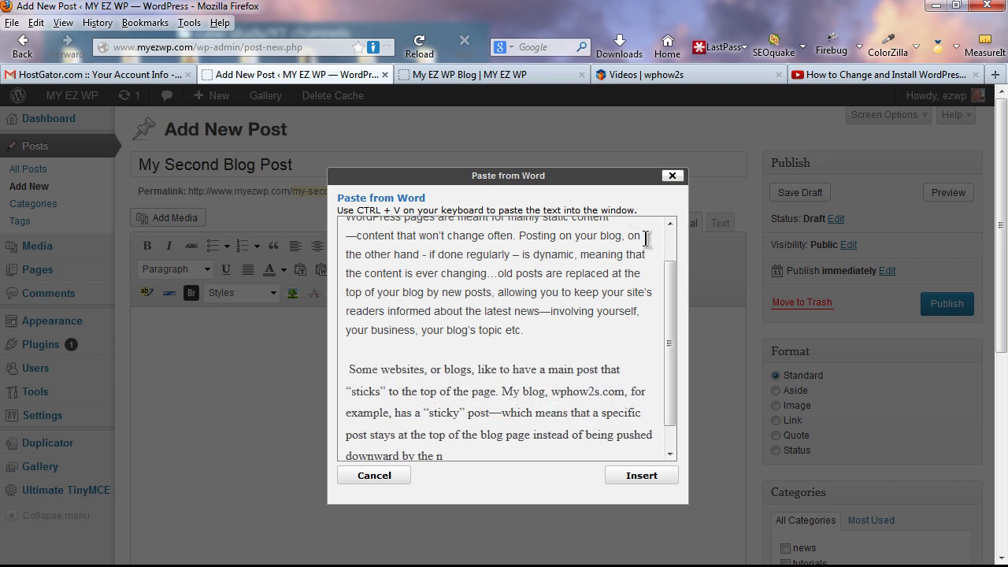
pyautogui.moveTo(673, 337); pyautogui.dragTo(666, 287)
pyautogui.scroll(-2, 660, 317)
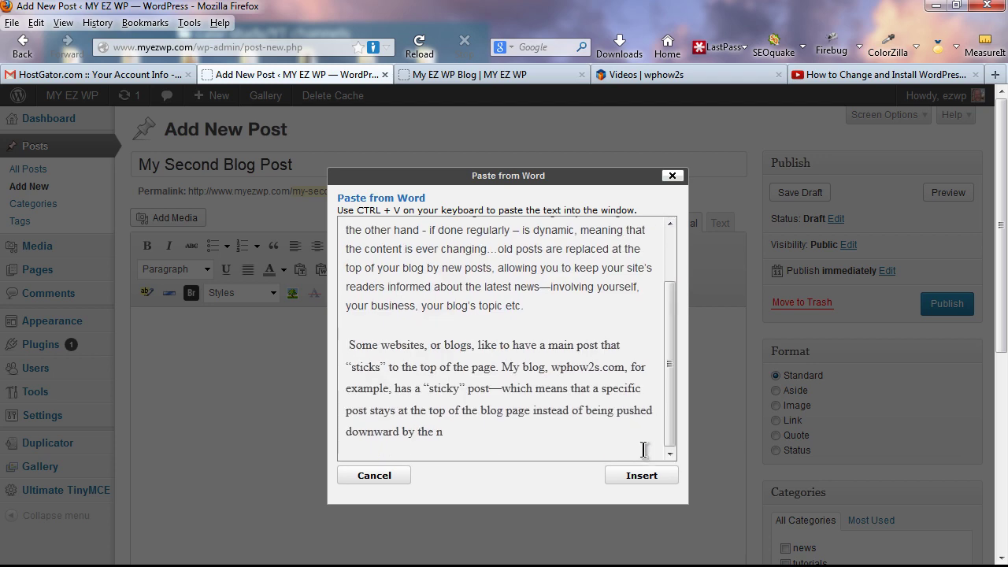
pyautogui.click(634, 479)
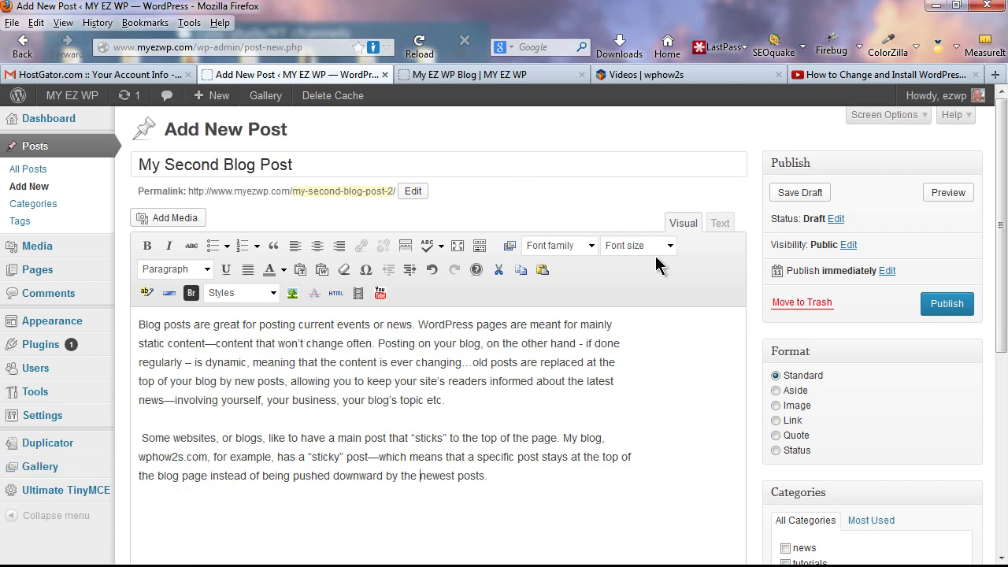
# - Publish My Second Blog Post and give it a featured image
pyautogui.click(949, 307)
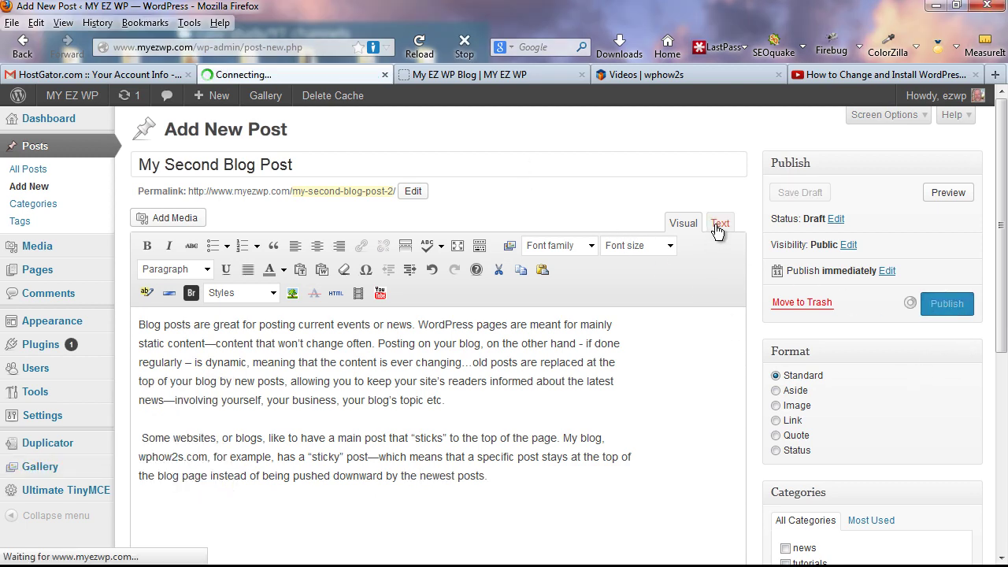
pyautogui.scroll(-5, 785, 217)
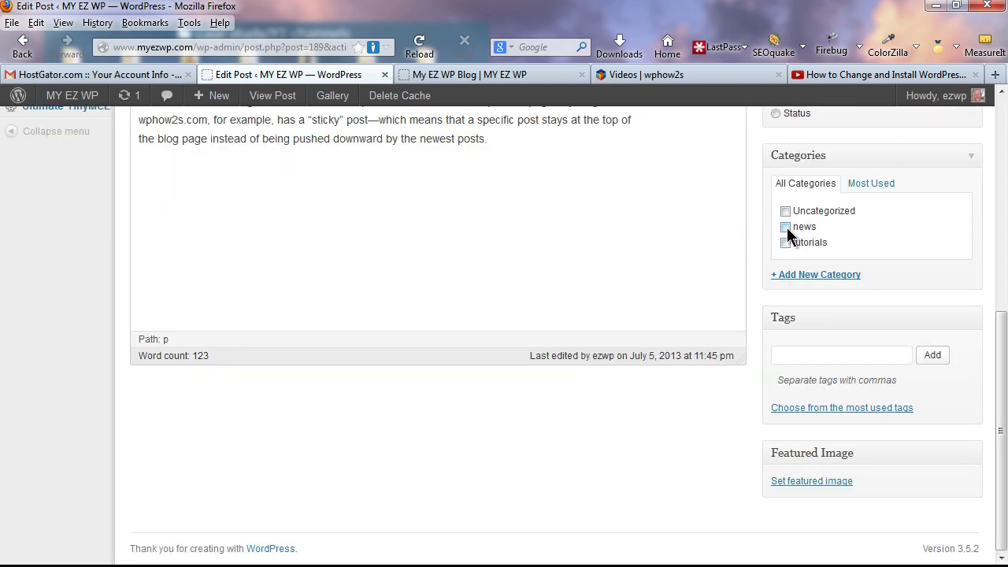
pyautogui.click(811, 482)
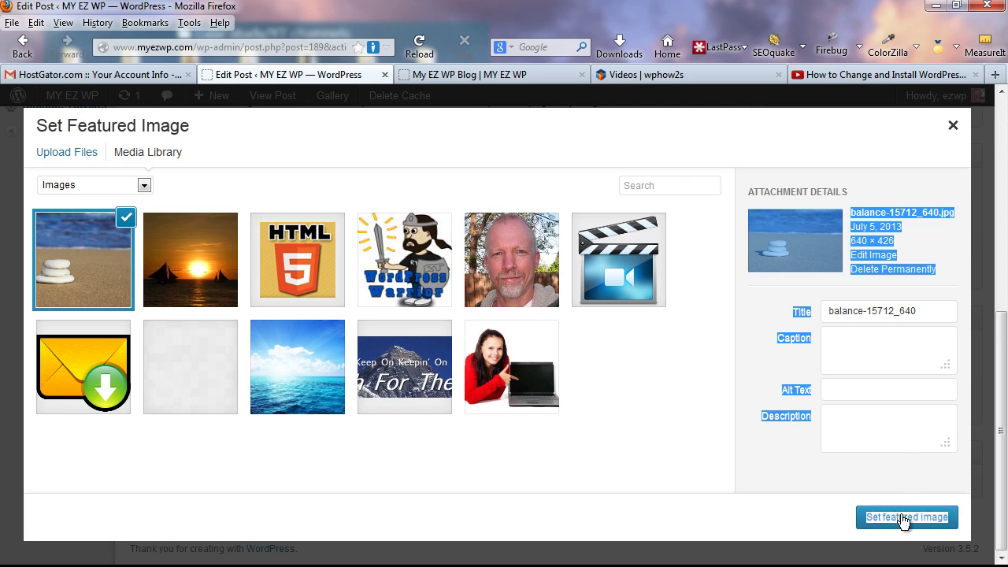
pyautogui.click(901, 516)
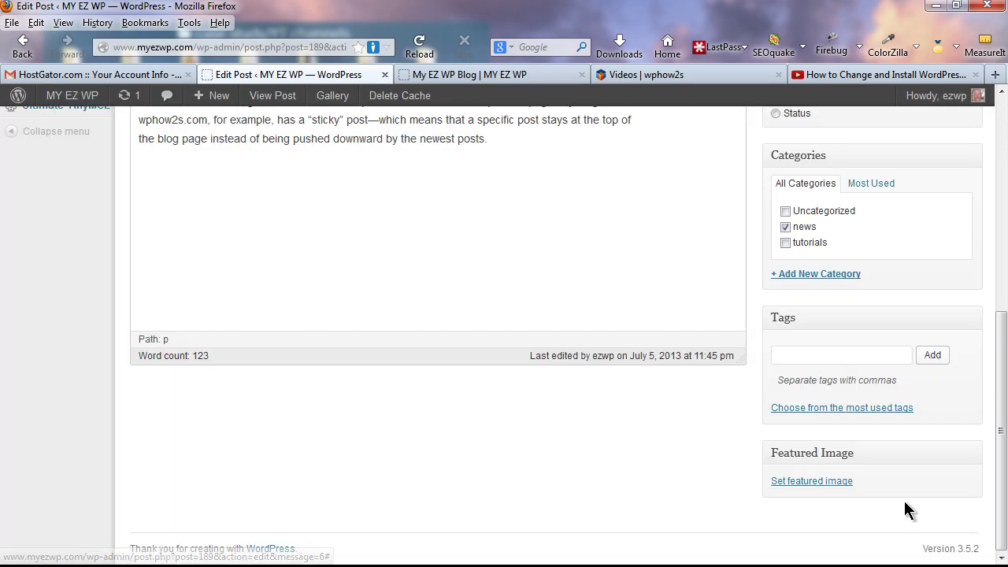
# - Update the post and bring up the reload option on the live blog tab
pyautogui.scroll(5, 922, 265)
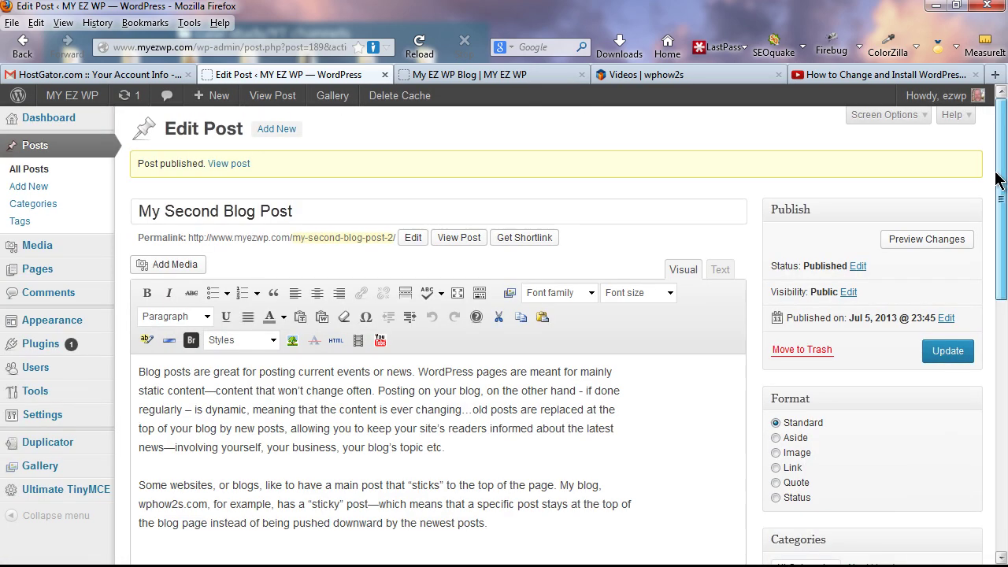
pyautogui.click(948, 351)
pyautogui.click(444, 74)
pyautogui.rightClick(444, 74)
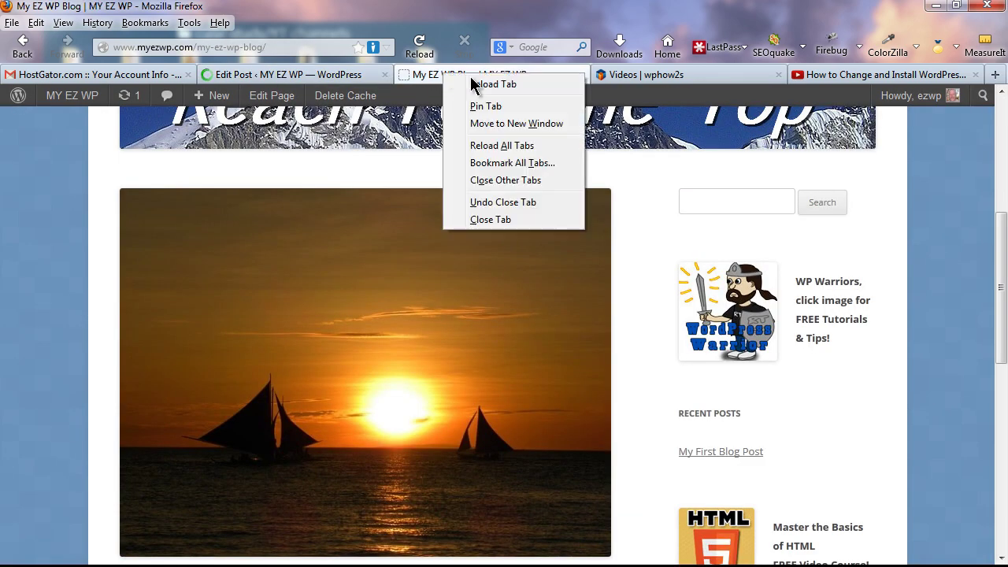
# - Reload the blog to confirm My Second Blog Post appears first with its stones photo, then return to the editor
pyautogui.click(498, 83)
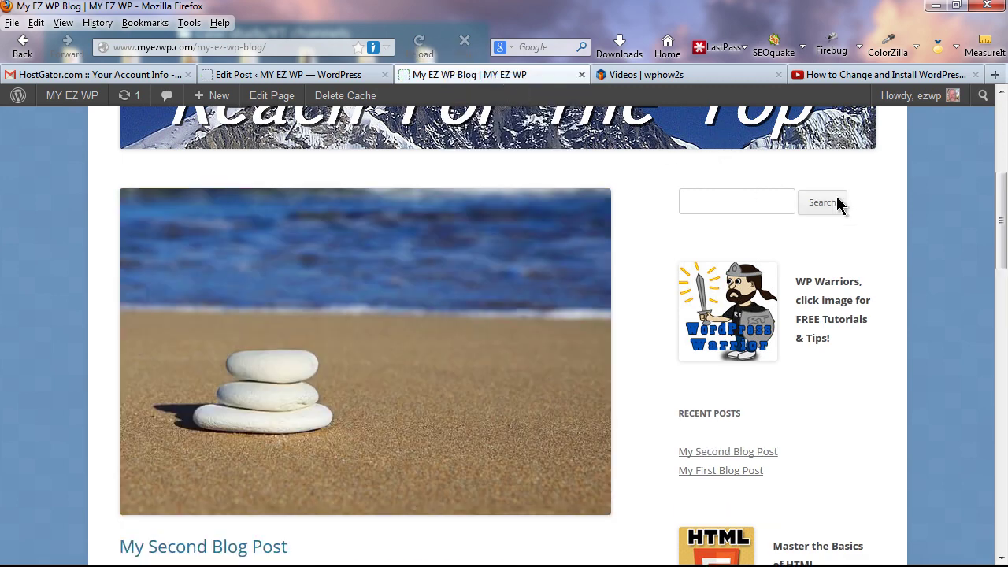
pyautogui.moveTo(1000, 221)
pyautogui.mouseDown()
pyautogui.moveTo(1000, 319)
pyautogui.moveTo(985, 152)
pyautogui.moveTo(1005, 445)
pyautogui.moveTo(980, 196)
pyautogui.moveTo(992, 218)
pyautogui.mouseUp()
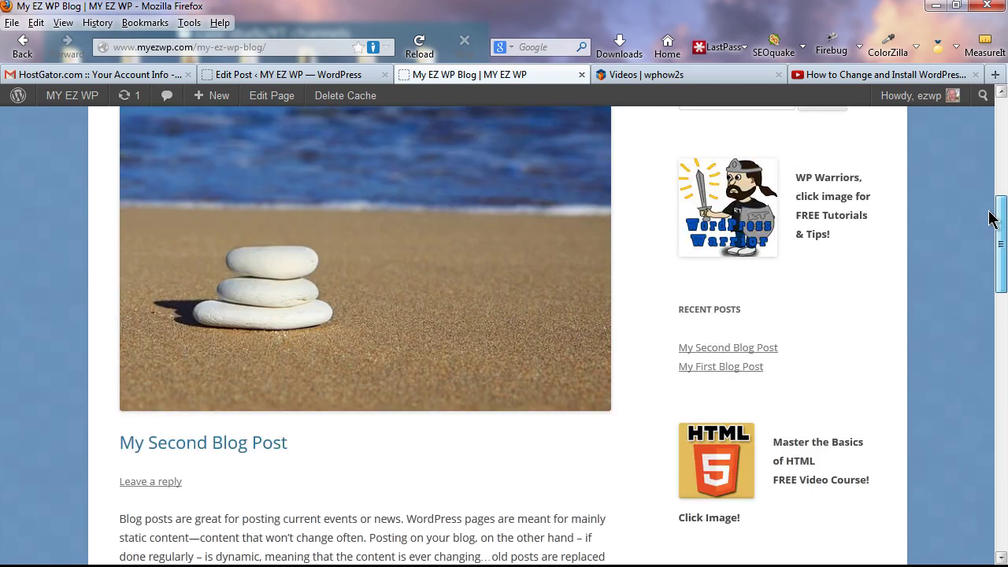
pyautogui.click(270, 69)
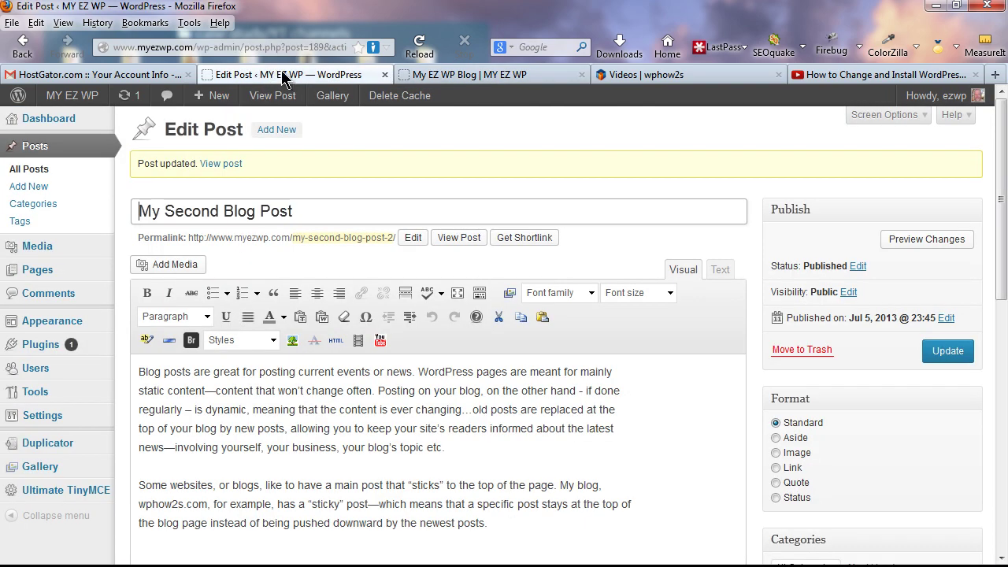
# - Make My First Blog Post sticky with Quick Edit in All Posts, then bring up the blog tab's reload option
pyautogui.click(27, 170)
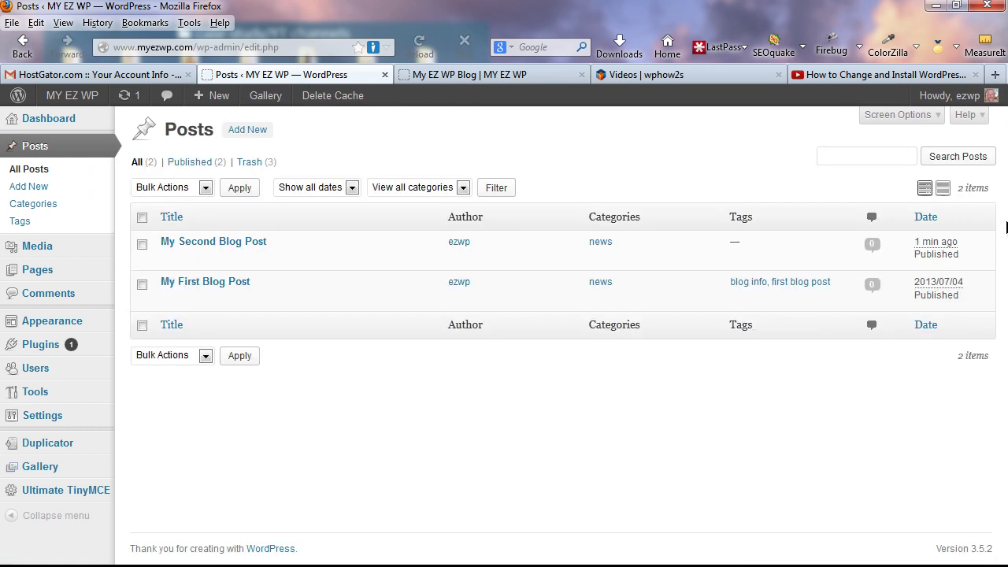
pyautogui.moveTo(196, 275)
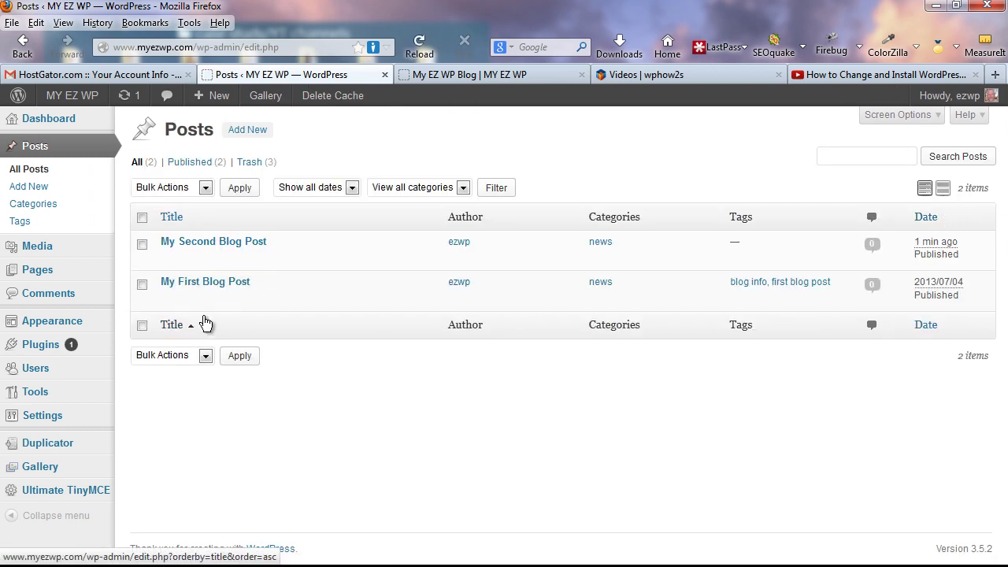
pyautogui.moveTo(200, 299)
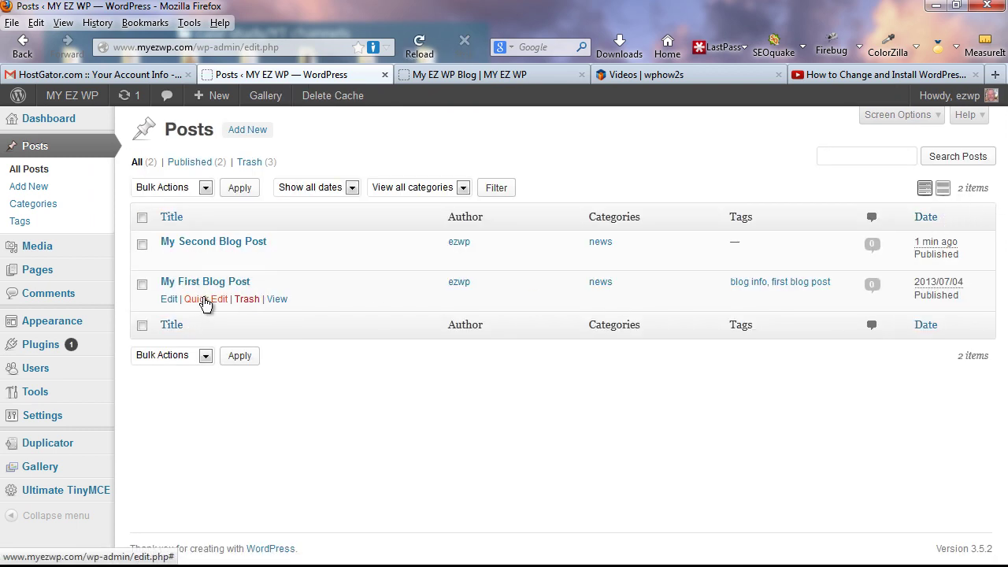
pyautogui.click(204, 300)
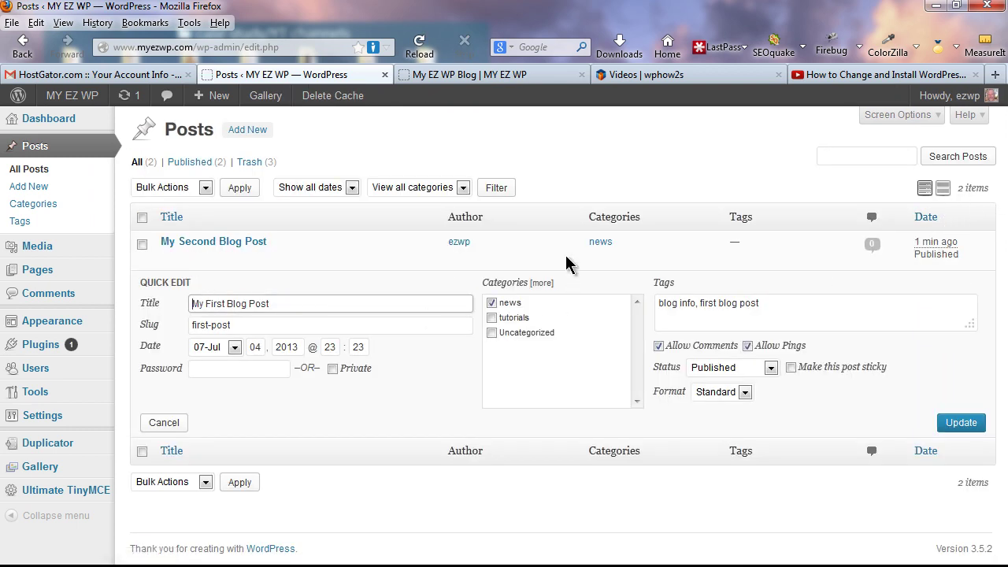
pyautogui.click(790, 368)
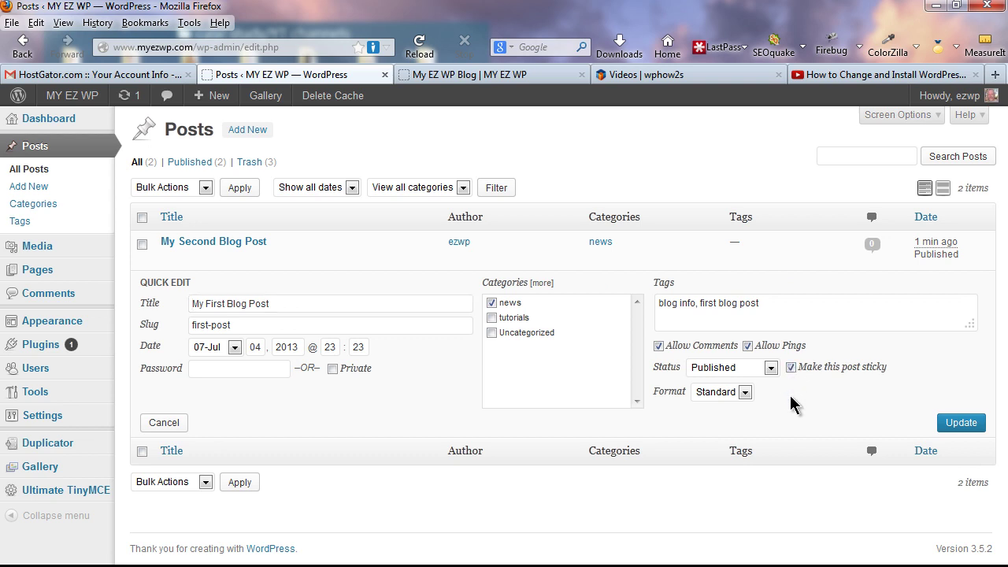
pyautogui.click(964, 422)
pyautogui.click(482, 75)
pyautogui.rightClick(482, 81)
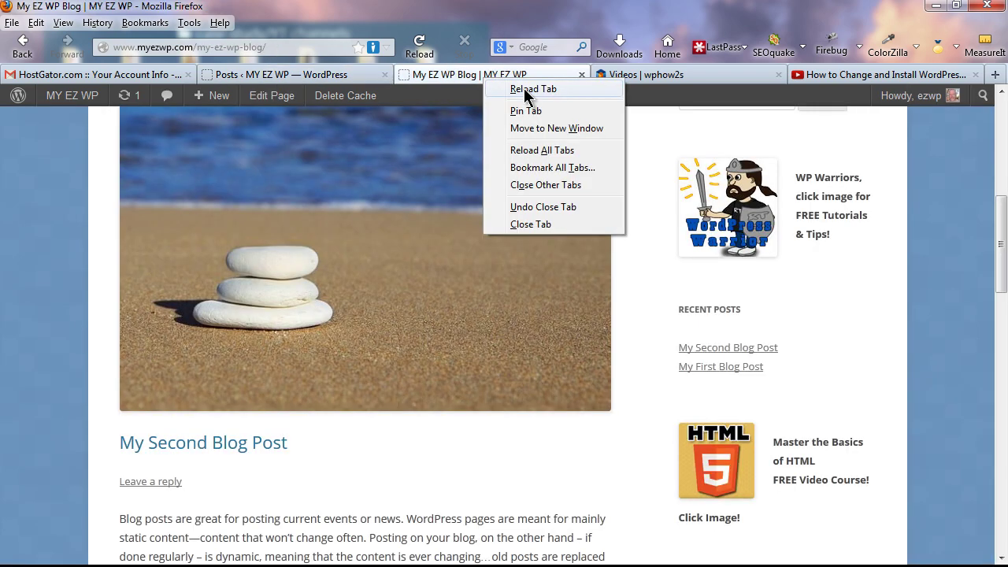
# - Reload the live blog and scroll through it to check the sticky post's position
pyautogui.click(524, 89)
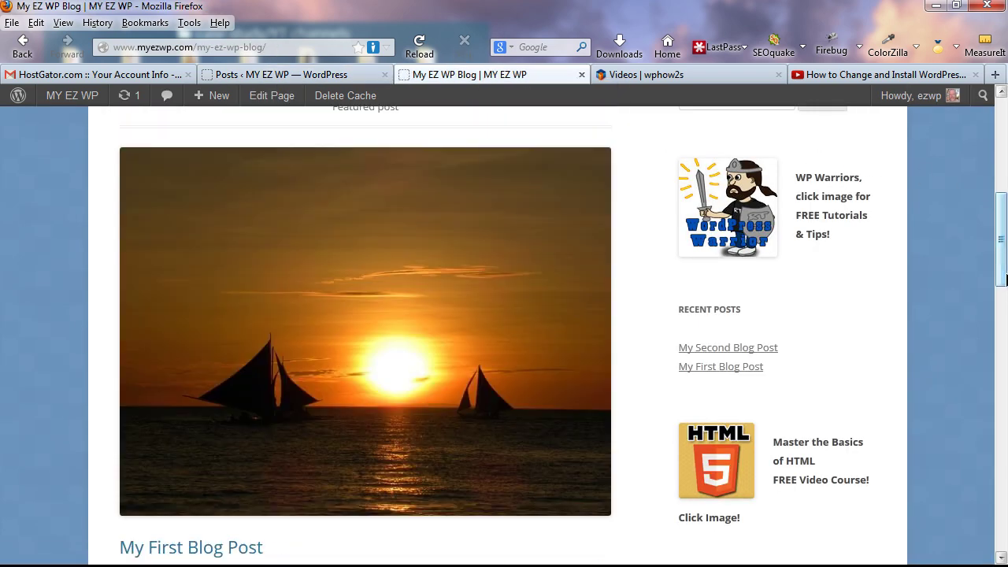
pyautogui.moveTo(1004, 279); pyautogui.dragTo(1001, 213)
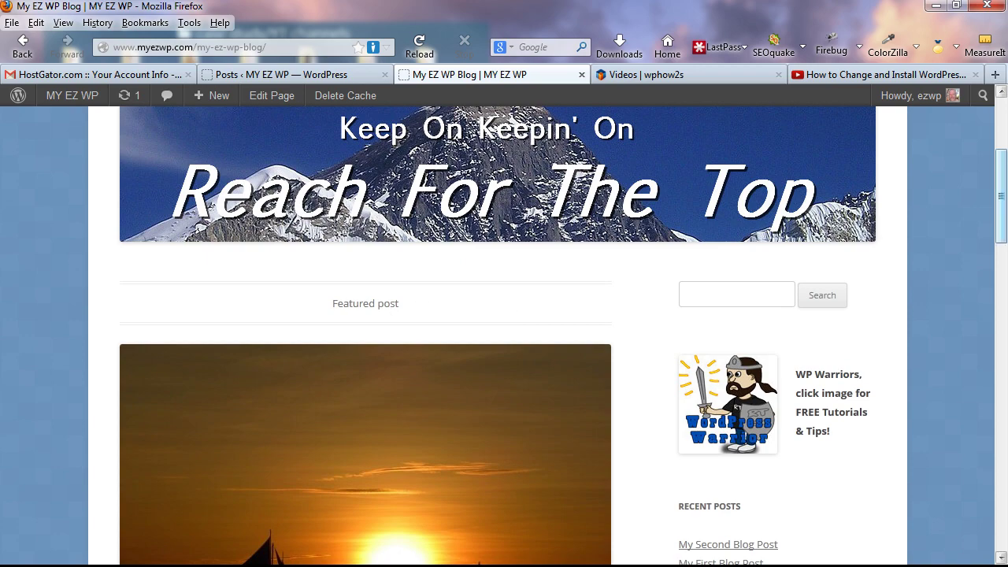
pyautogui.moveTo(1002, 167)
pyautogui.mouseDown()
pyautogui.moveTo(1001, 276)
pyautogui.moveTo(994, 176)
pyautogui.mouseUp()
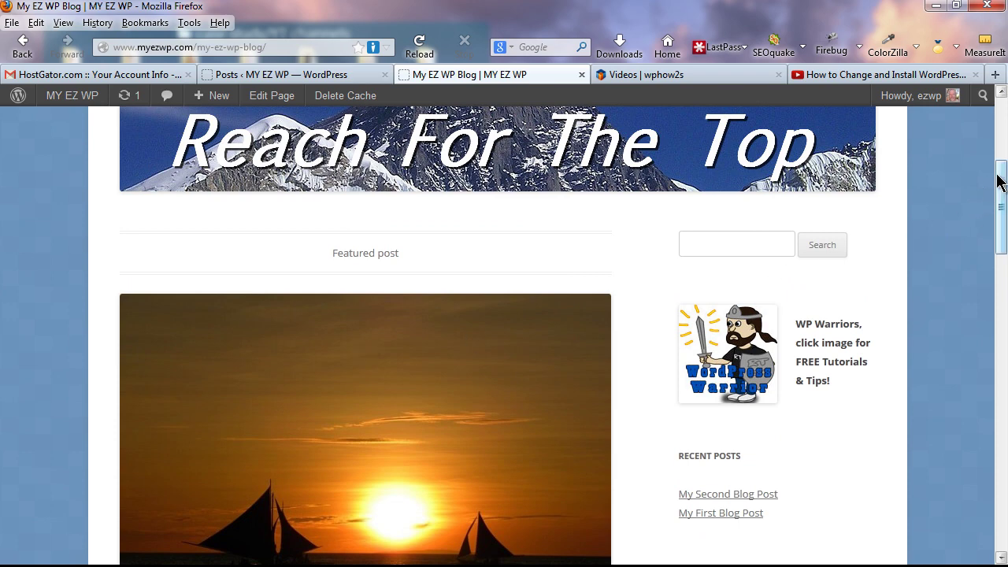
pyautogui.moveTo(1001, 180); pyautogui.dragTo(1005, 260)
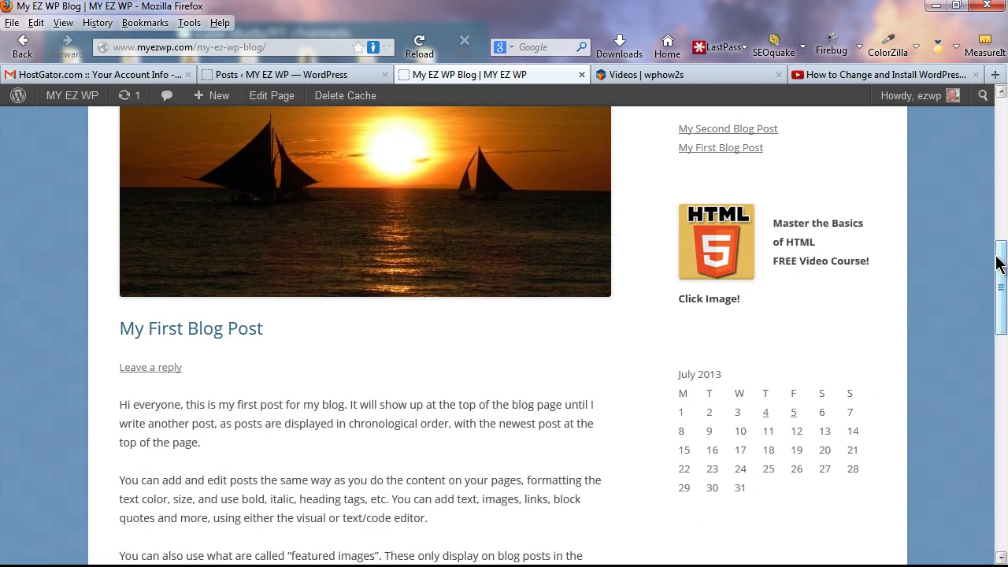
pyautogui.moveTo(998, 264); pyautogui.dragTo(998, 270)
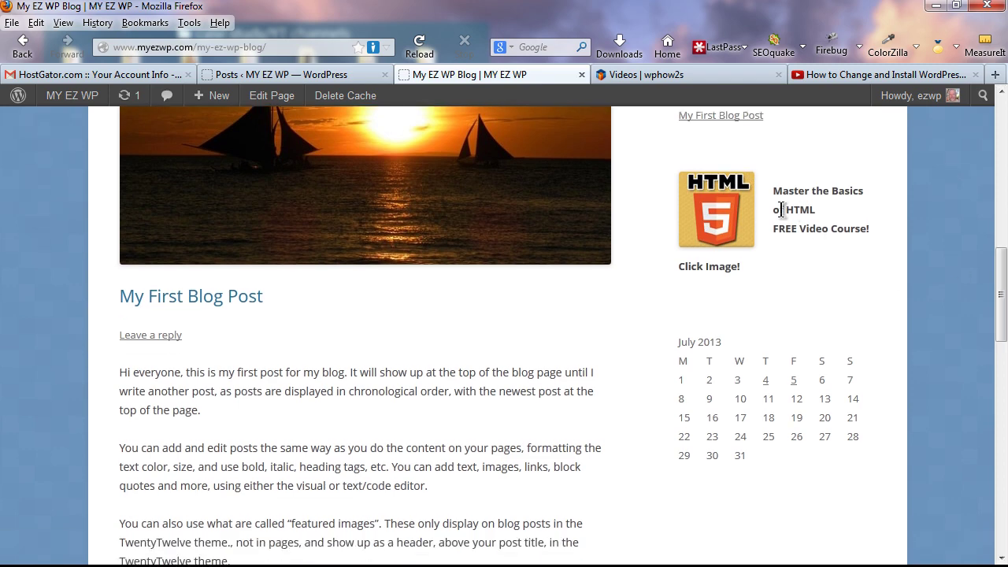
# - View the site's CONTACT/LOCATION page, then return to the admin All Posts list
pyautogui.click(248, 72)
pyautogui.click(477, 73)
pyautogui.moveTo(990, 298); pyautogui.dragTo(974, 140)
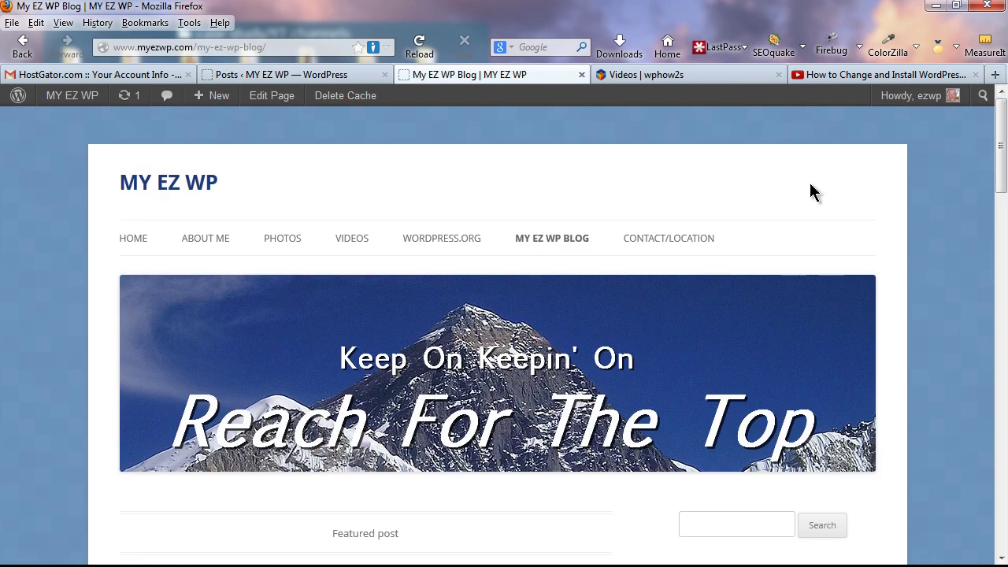
pyautogui.click(666, 238)
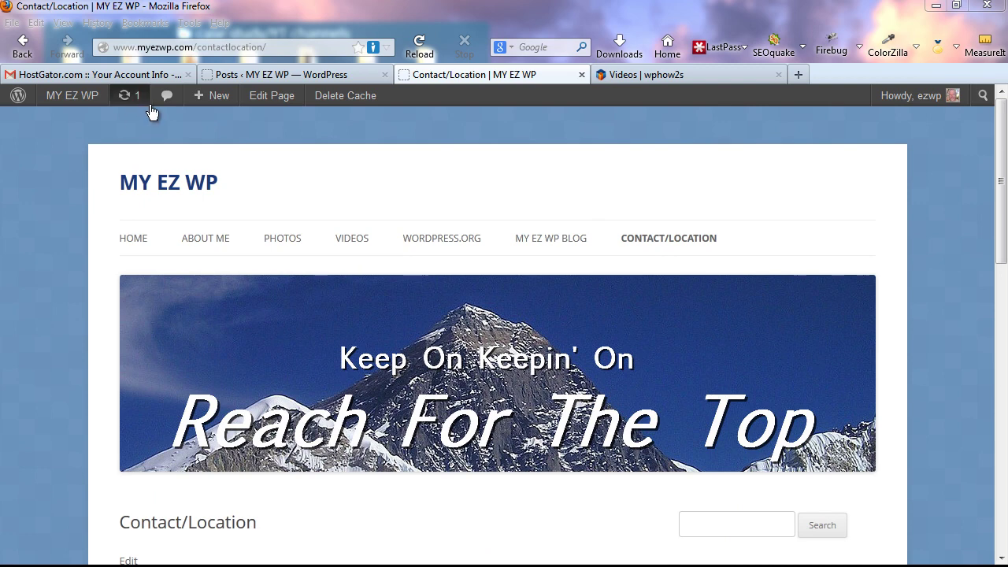
pyautogui.click(307, 74)
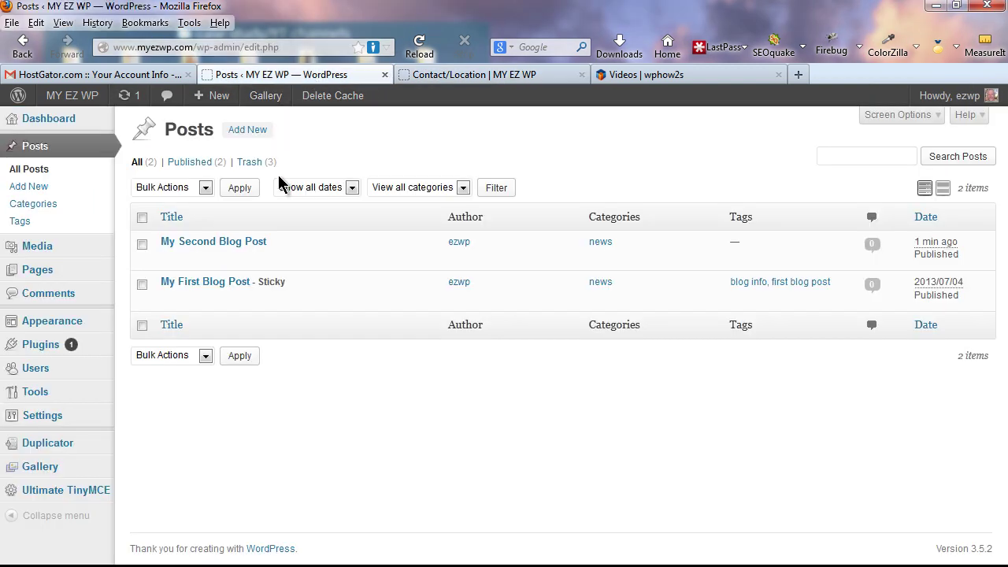
# - Find 'contact form 7' in the plugin directory, install and activate it, and list its contact forms
pyautogui.moveTo(48, 352)
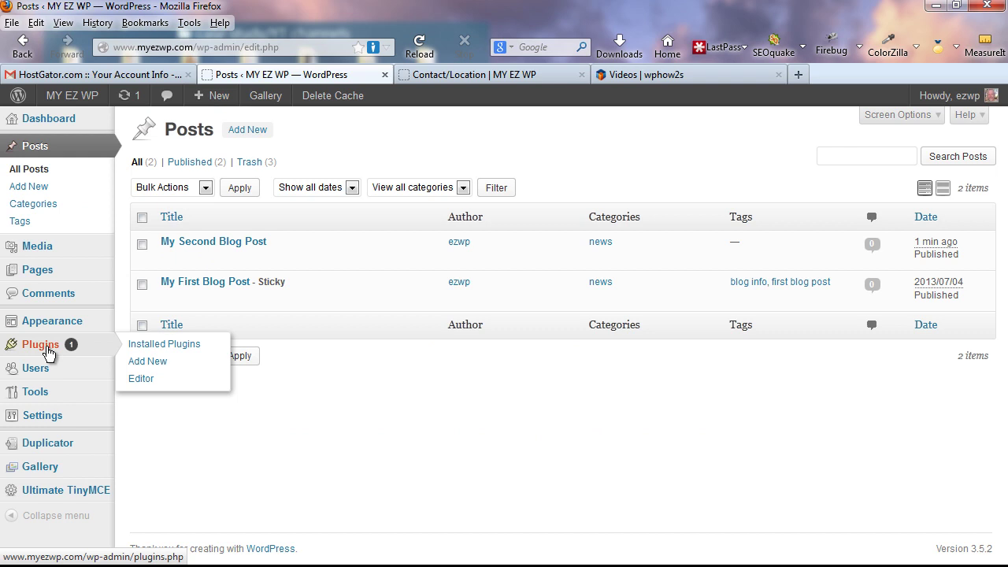
pyautogui.click(148, 362)
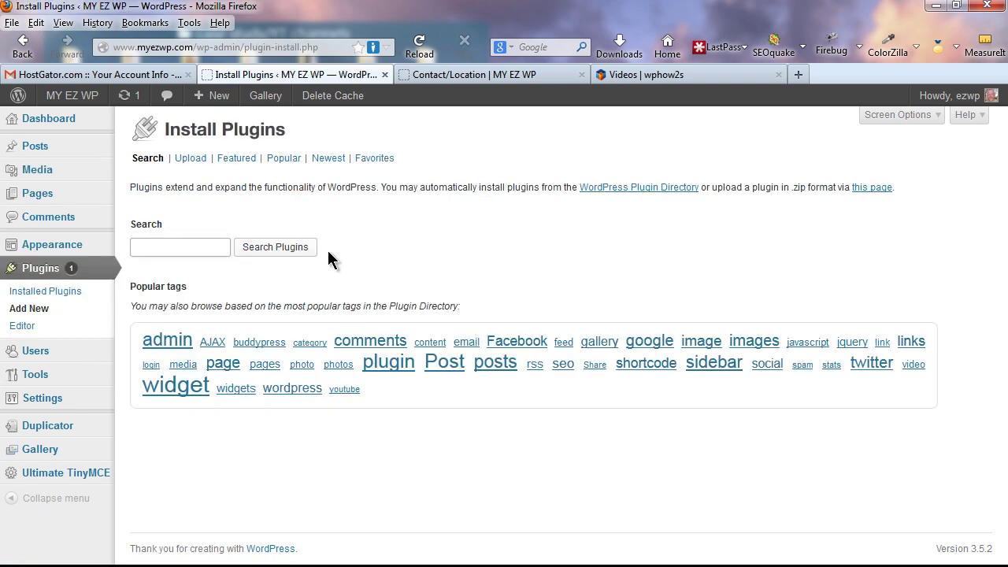
pyautogui.write('contact ')
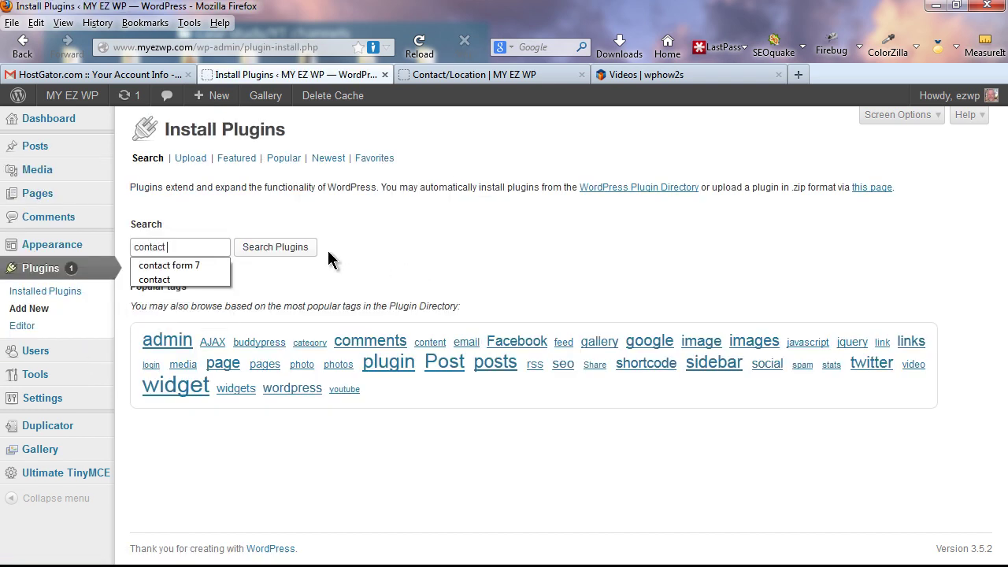
pyautogui.write('form 7')
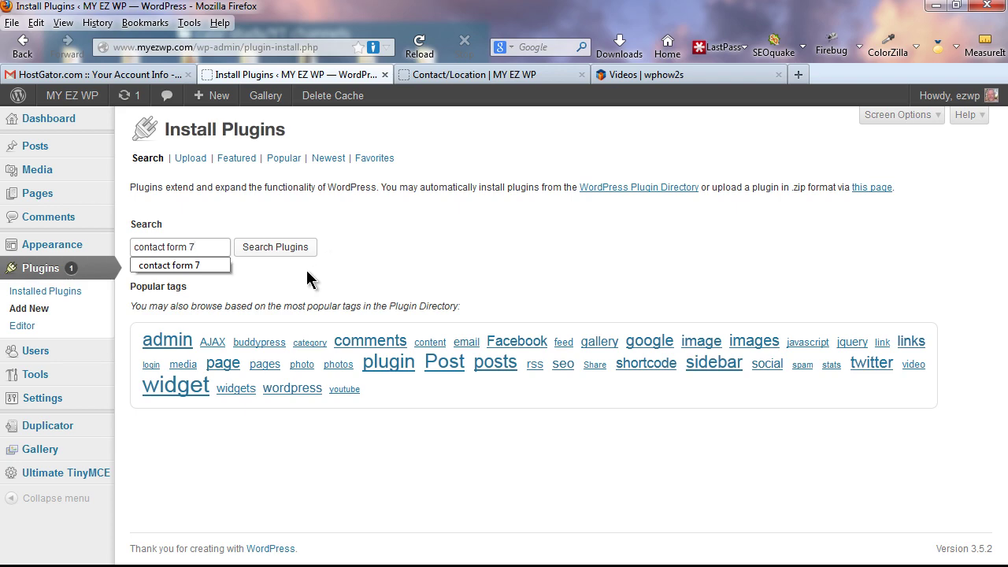
pyautogui.click(219, 267)
pyautogui.click(268, 248)
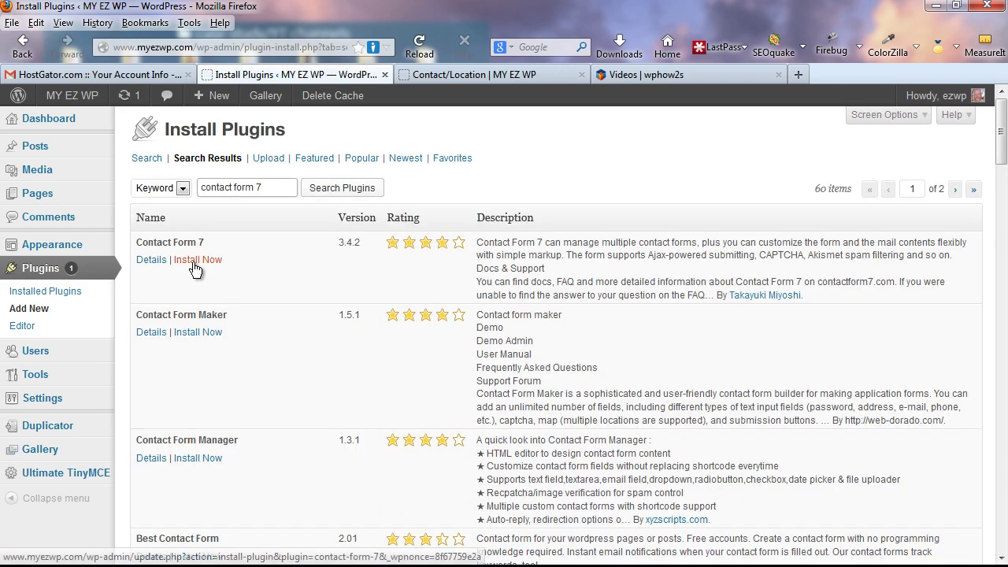
pyautogui.click(194, 270)
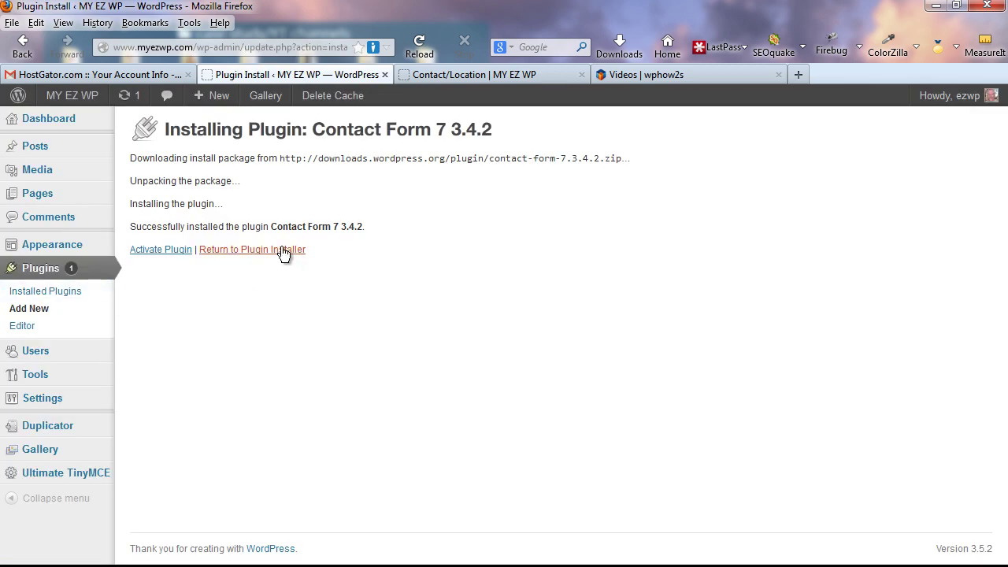
pyautogui.click(150, 249)
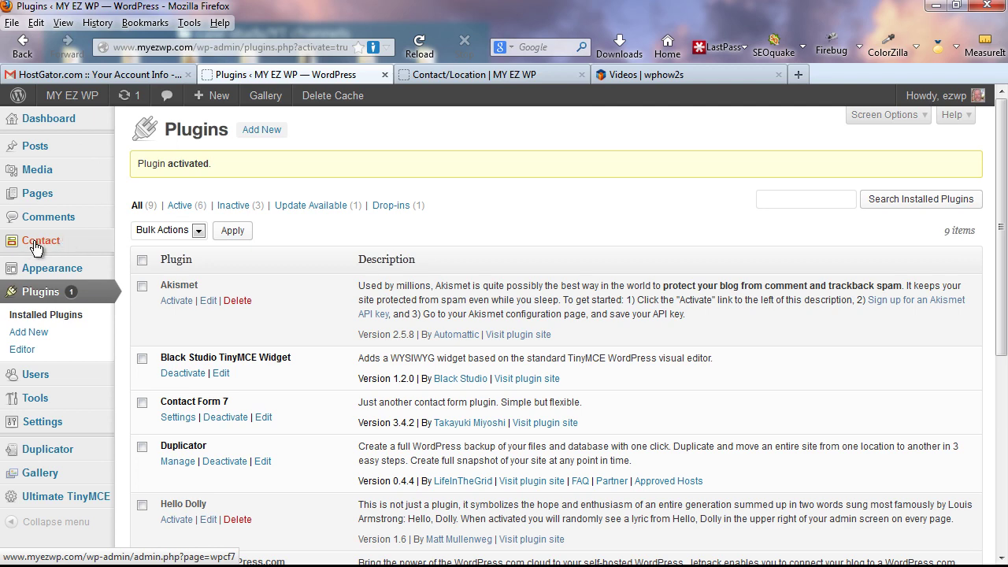
pyautogui.click(35, 246)
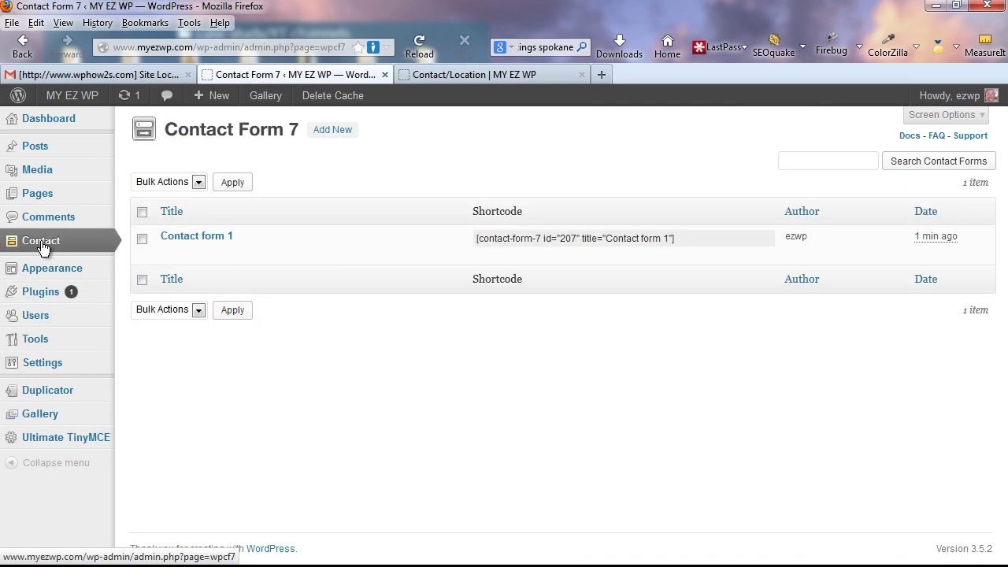
# - Open Contact form 1's settings and the Contact/Location page editor in a new tab
pyautogui.click(204, 243)
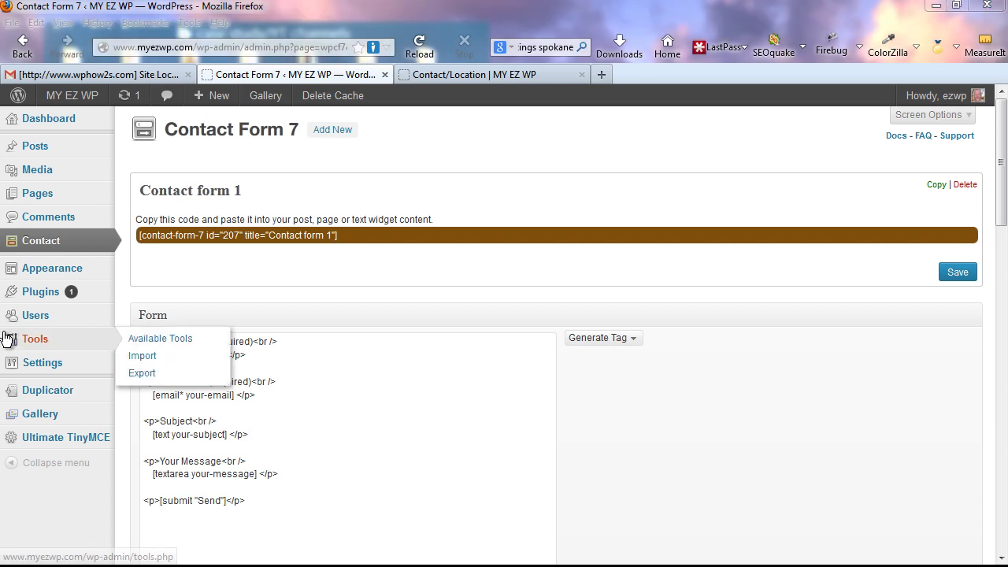
pyautogui.rightClick(36, 196)
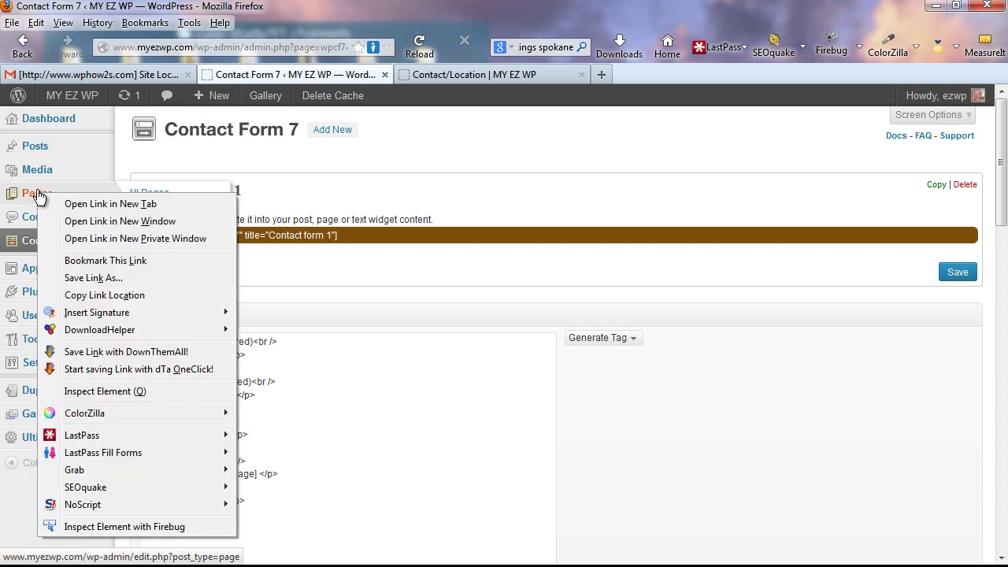
pyautogui.click(90, 204)
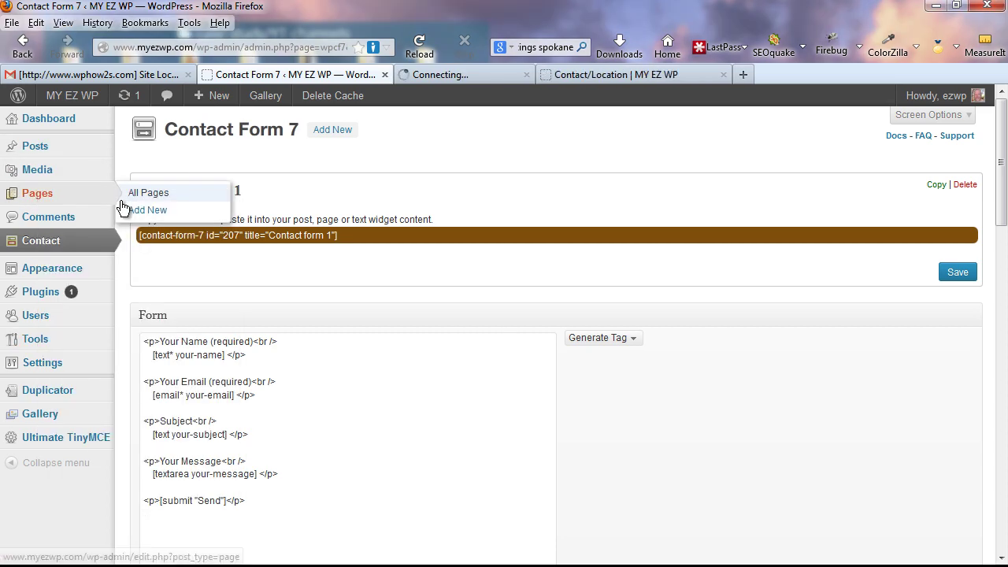
pyautogui.click(465, 74)
pyautogui.click(199, 284)
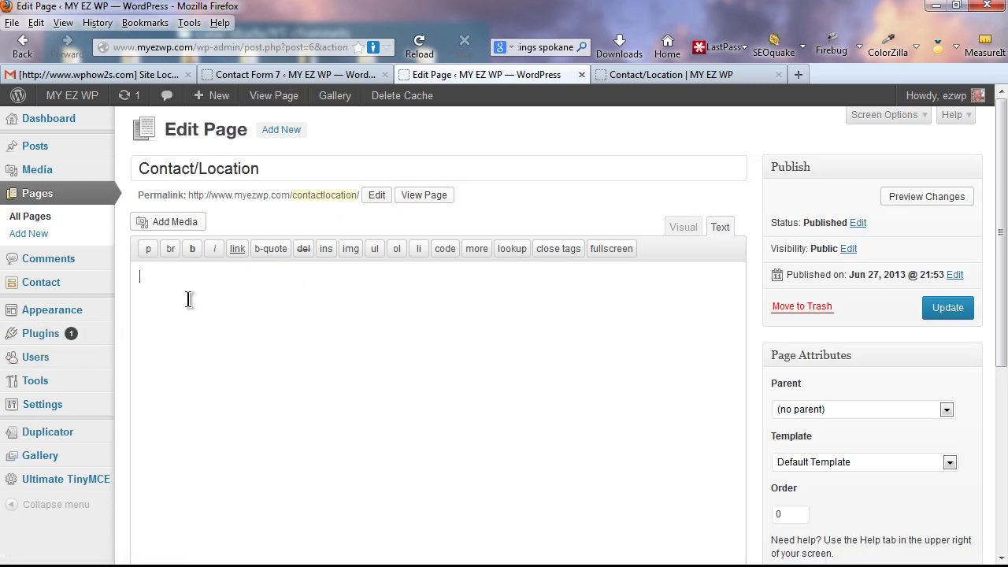
# - Make the page's message line a Heading 4 in the Visual editor
pyautogui.moveTo(52, 309)
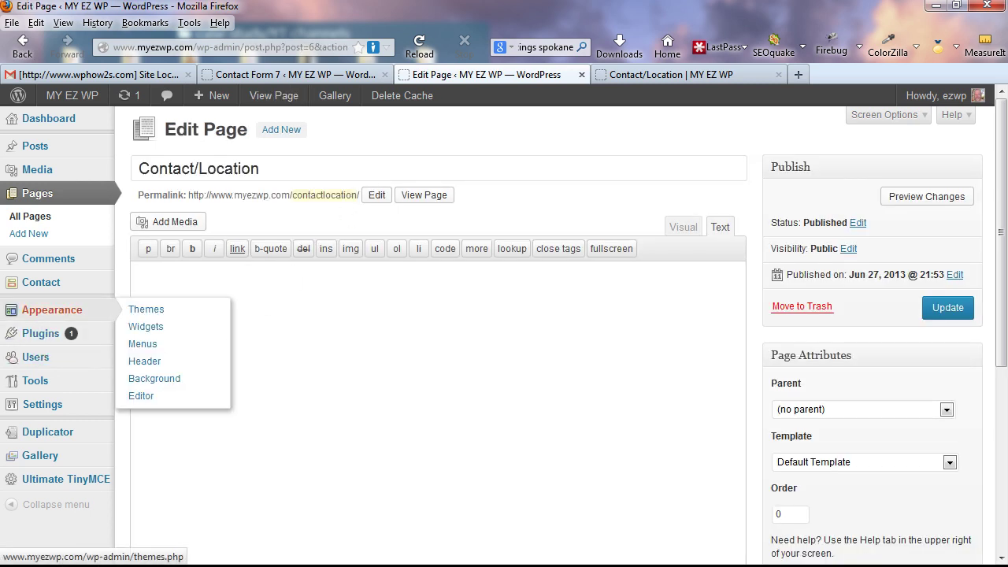
pyautogui.moveTo(138, 276); pyautogui.dragTo(641, 289)
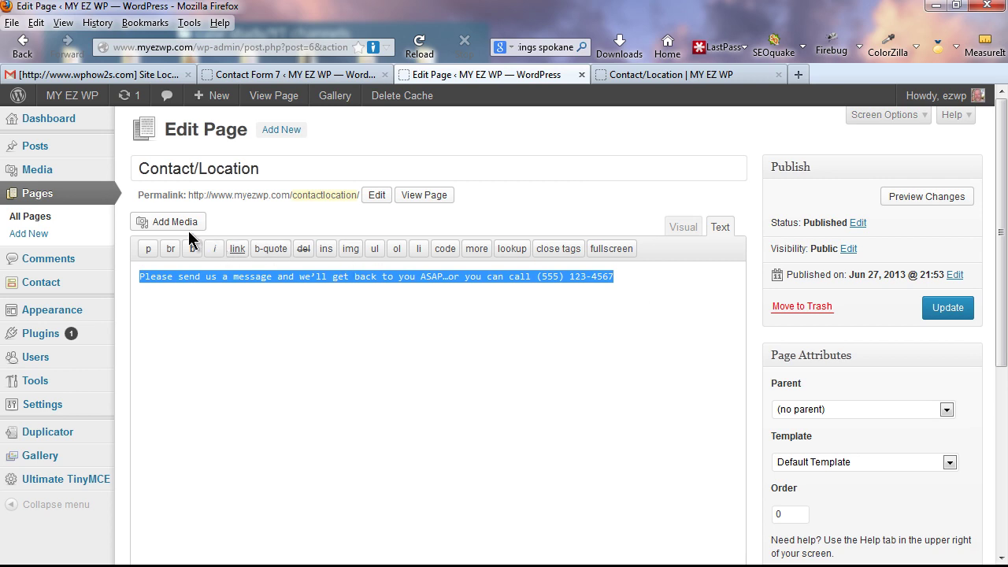
pyautogui.click(683, 229)
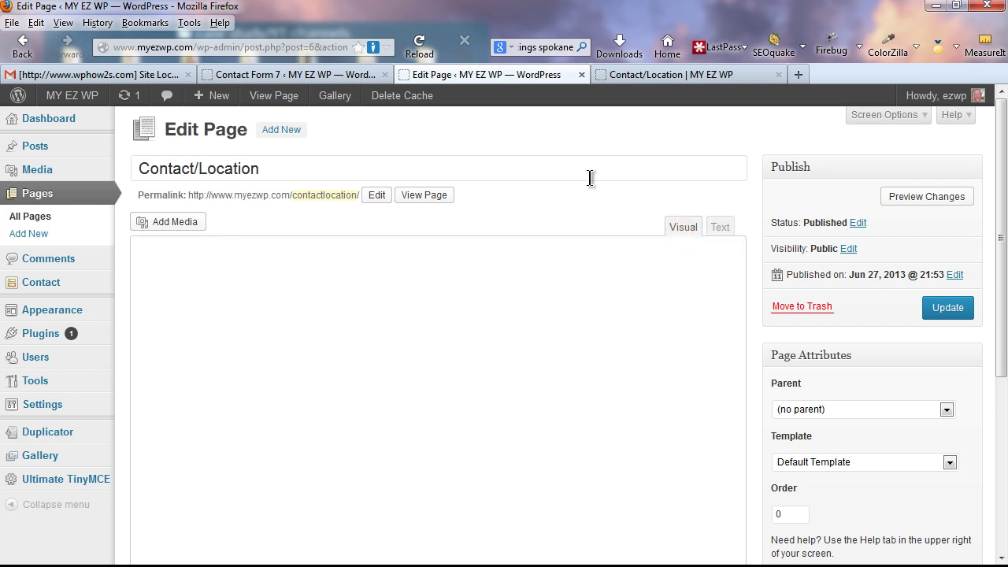
pyautogui.moveTo(138, 328); pyautogui.dragTo(595, 329)
pyautogui.click(208, 274)
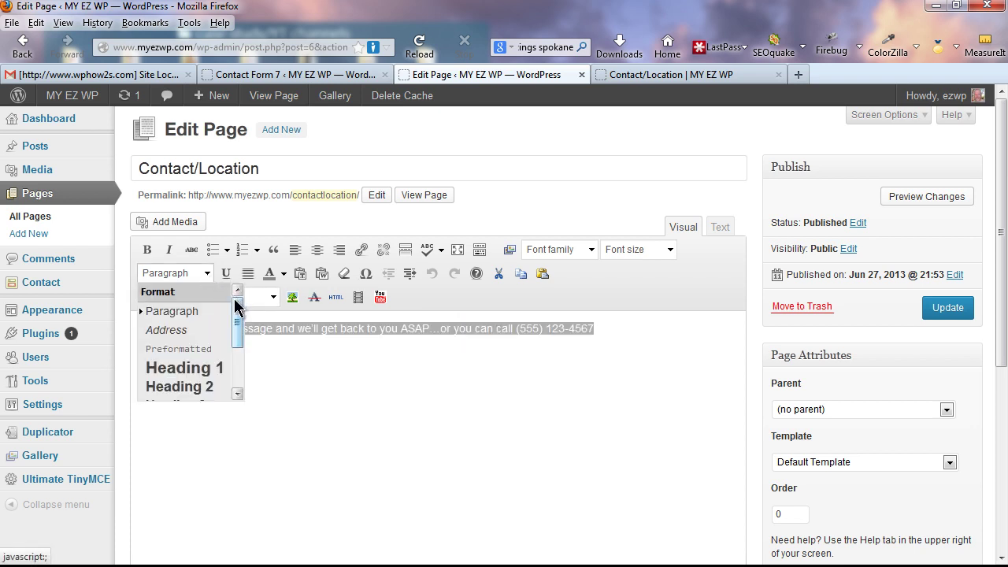
pyautogui.moveTo(234, 299); pyautogui.dragTo(235, 351)
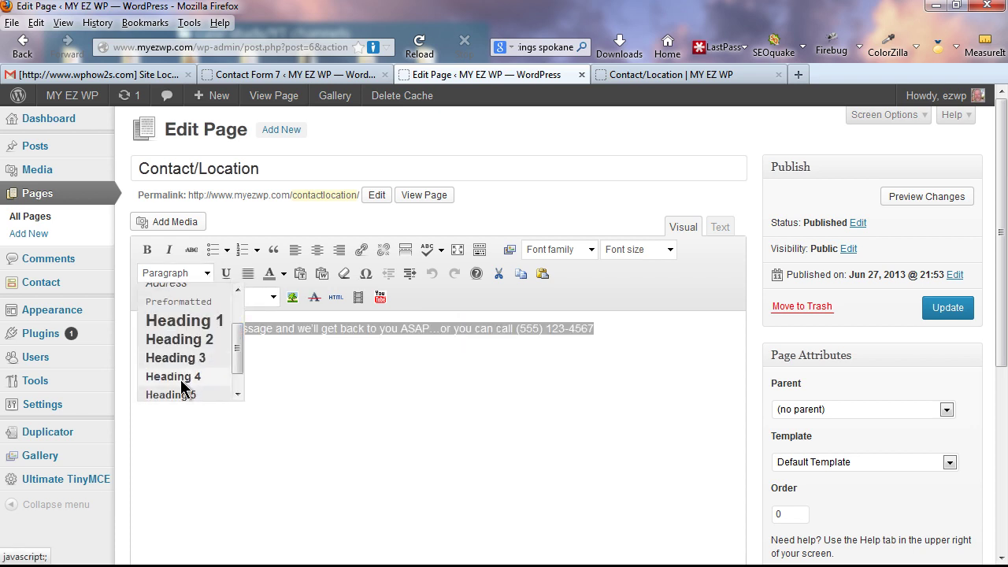
pyautogui.click(182, 378)
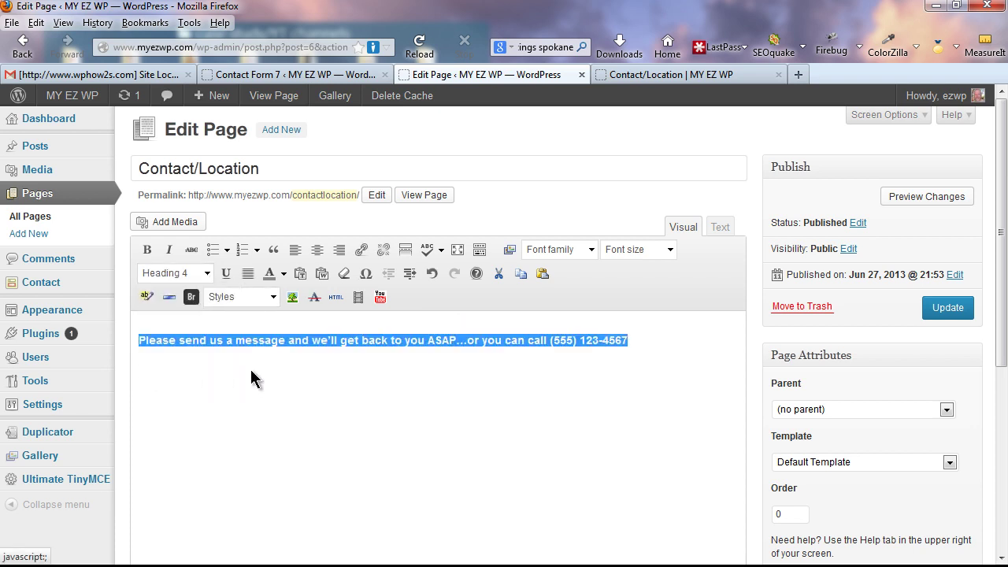
pyautogui.click(641, 345)
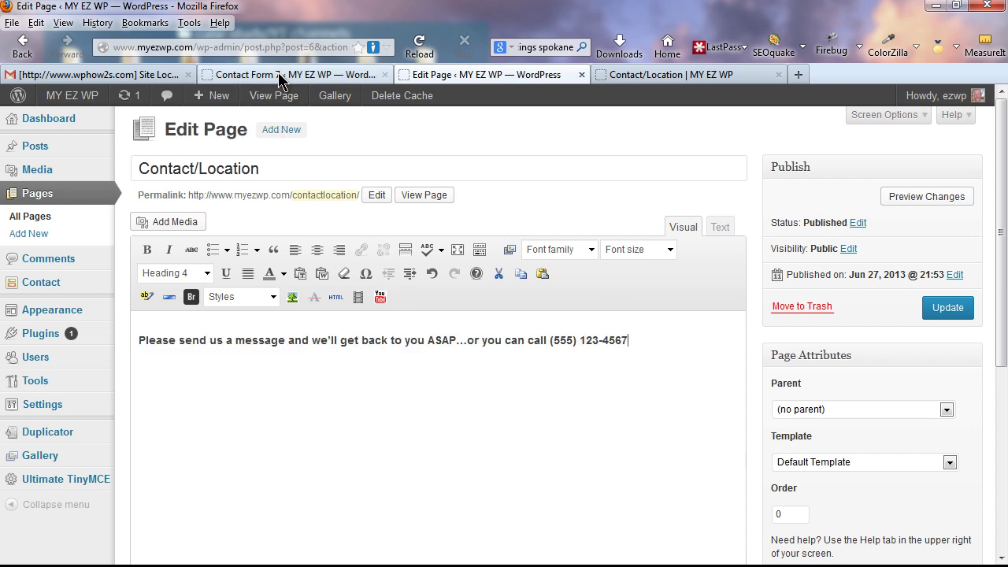
# - Copy the Contact form 1 shortcode and paste it into the Contact/Location page body
pyautogui.click(280, 76)
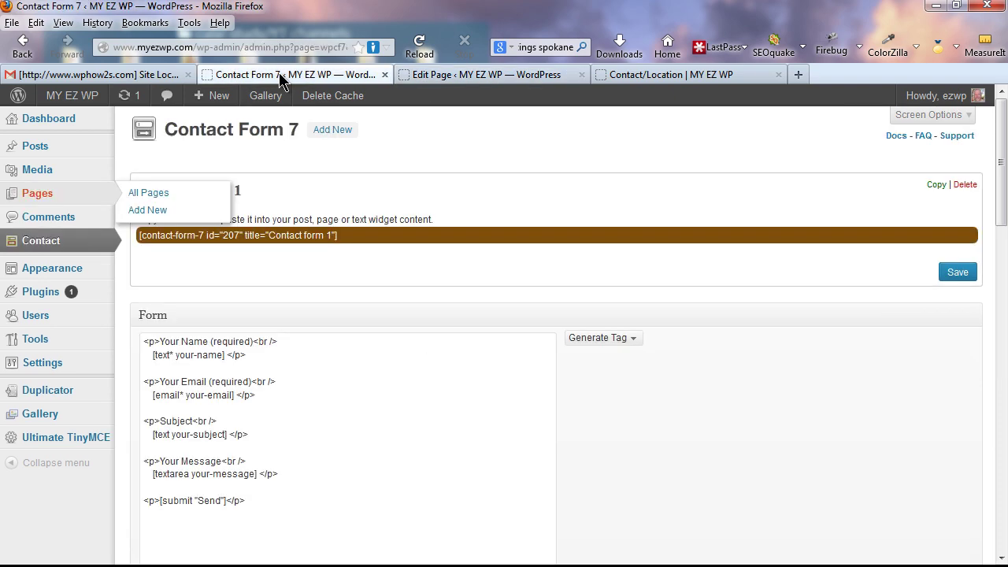
pyautogui.tripleClick(222, 230)
pyautogui.rightClick(223, 230)
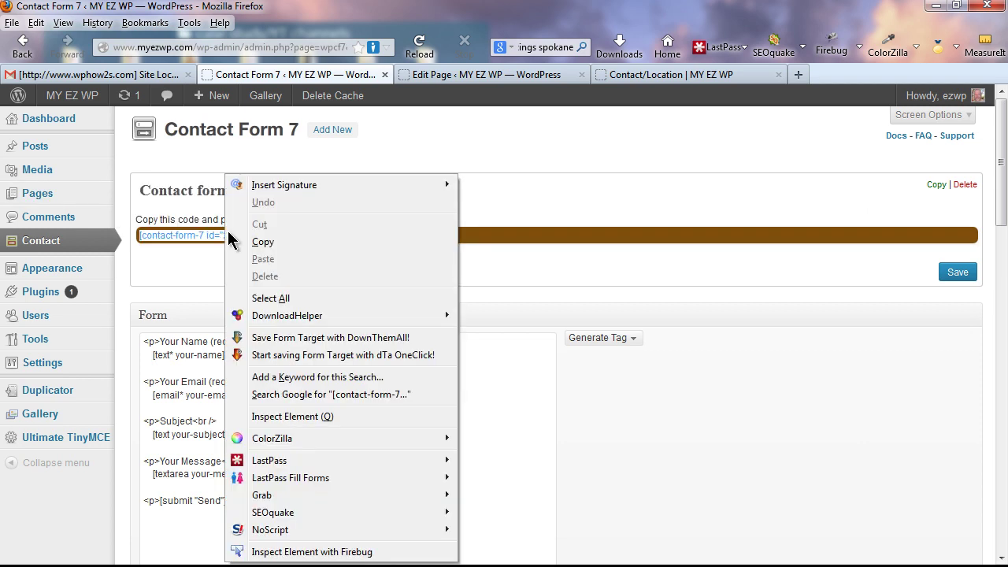
pyautogui.click(260, 240)
pyautogui.click(464, 74)
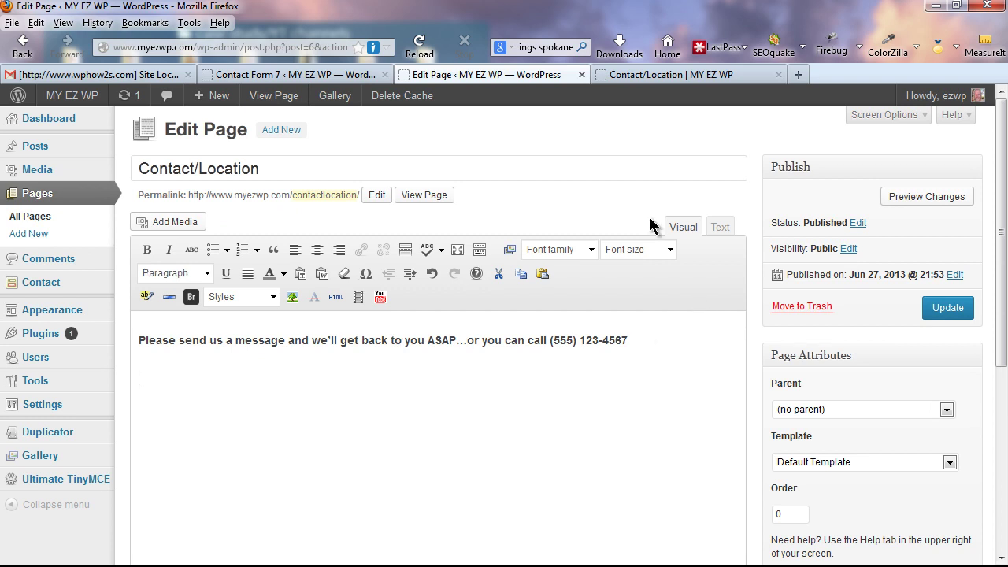
pyautogui.hotkey('ctrl', 'v')
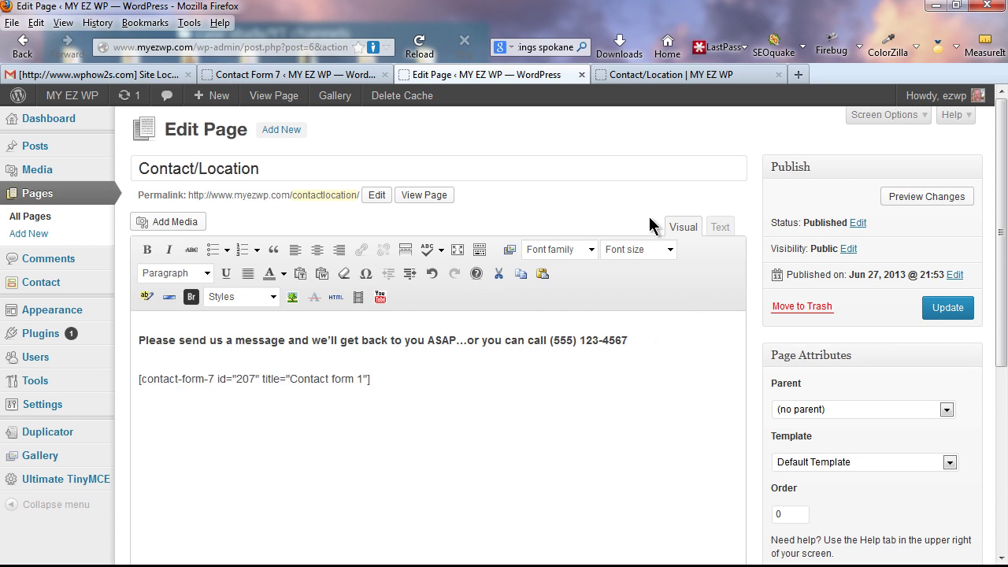
# - Update the Contact/Location page and bring up its live page tab
pyautogui.click(948, 312)
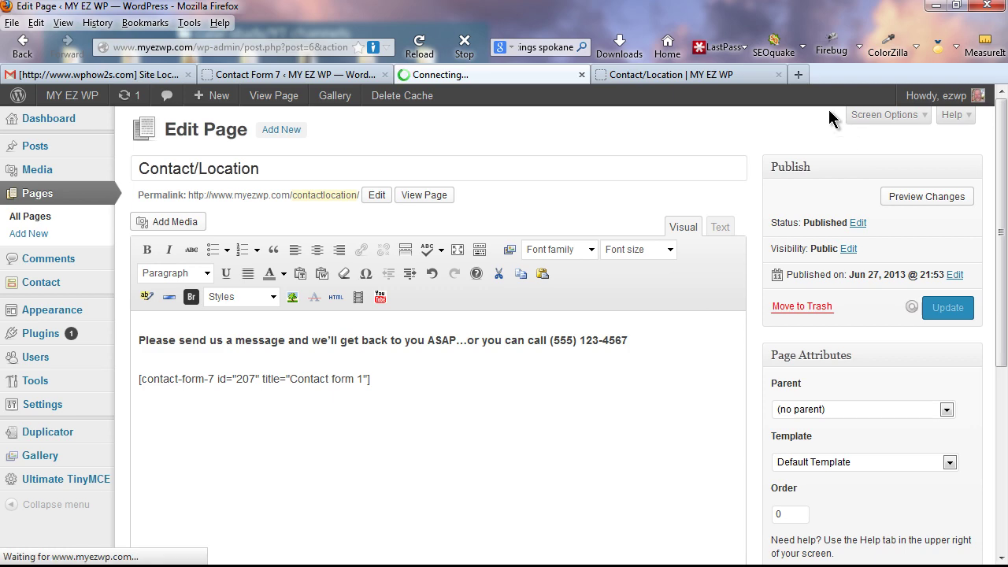
pyautogui.click(690, 79)
pyautogui.rightClick(691, 80)
# - Reload the live Contact/Location page to see the form, then return to the Contact Form 7 admin
pyautogui.click(728, 85)
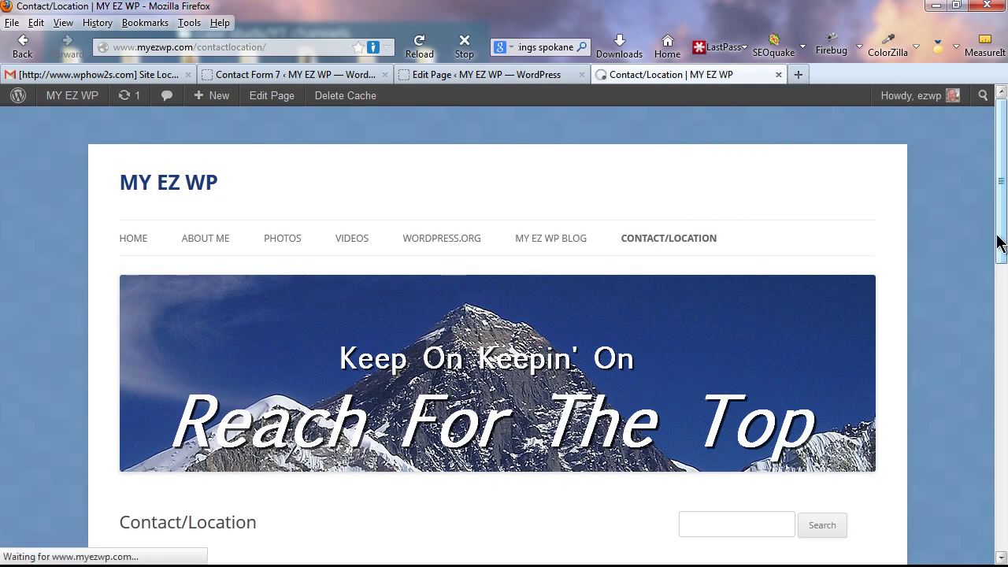
pyautogui.scroll(-5, 1000, 252)
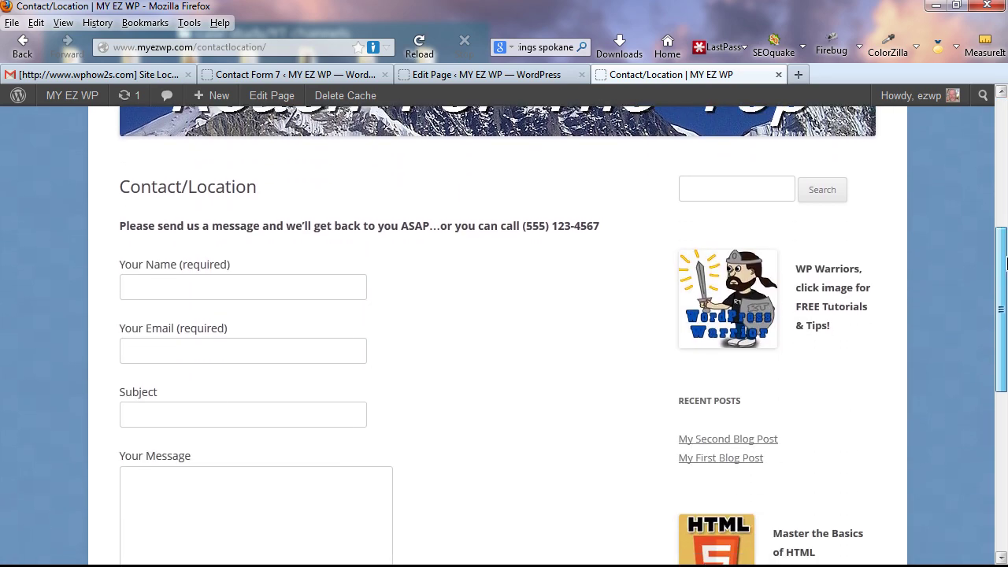
pyautogui.moveTo(1002, 263)
pyautogui.mouseDown()
pyautogui.moveTo(1003, 321)
pyautogui.moveTo(988, 265)
pyautogui.mouseUp()
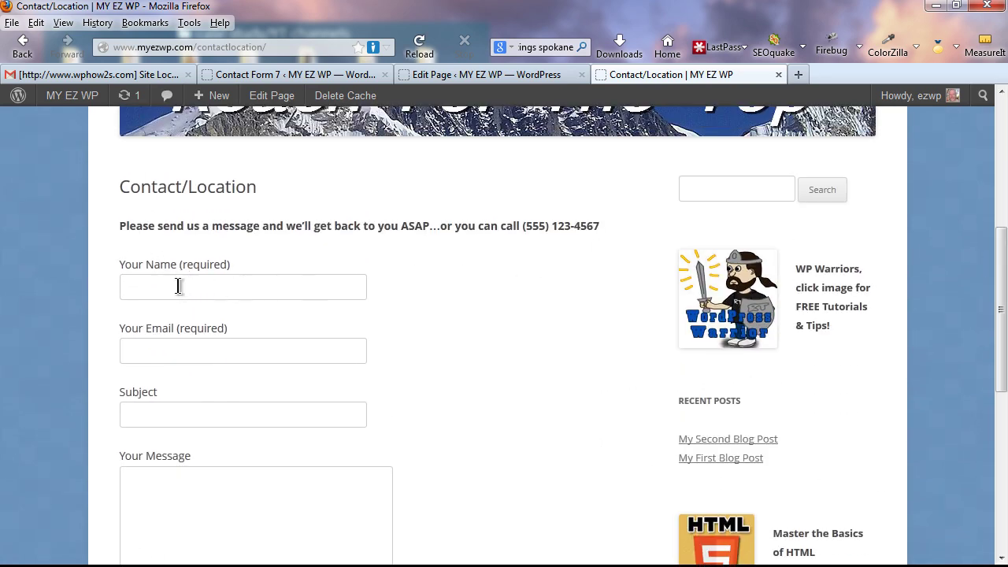
pyautogui.moveTo(1000, 232)
pyautogui.mouseDown()
pyautogui.moveTo(1004, 282)
pyautogui.moveTo(1000, 244)
pyautogui.mouseUp()
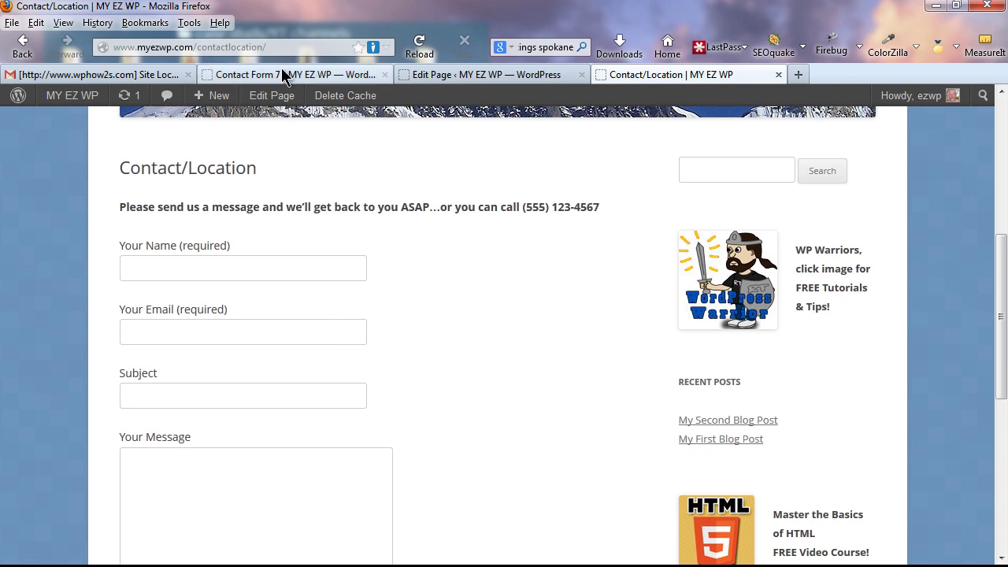
pyautogui.click(315, 74)
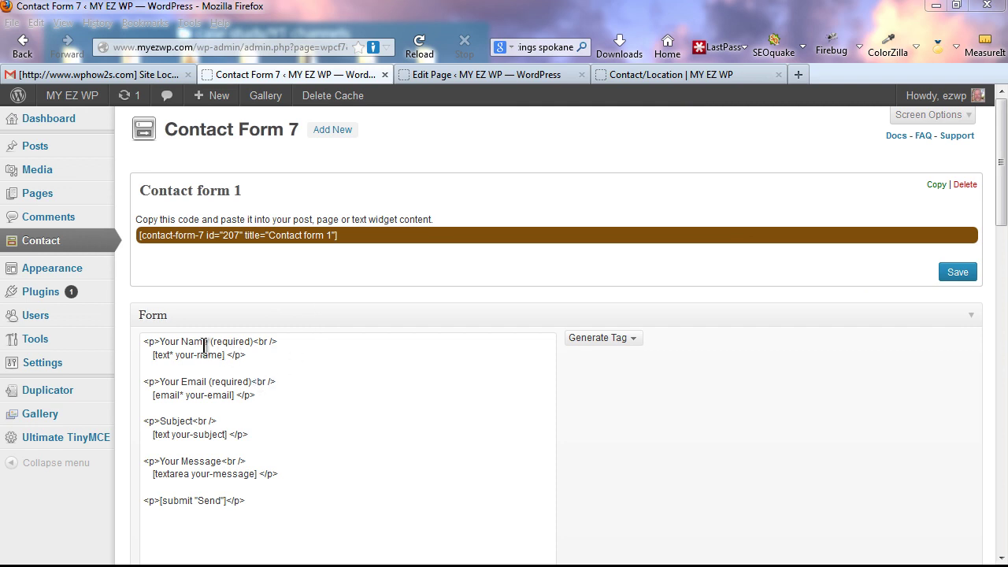
# - Duplicate the Your Name paragraph after the Email field and relabel the copy 'Phone #'
pyautogui.moveTo(207, 341); pyautogui.dragTo(162, 339)
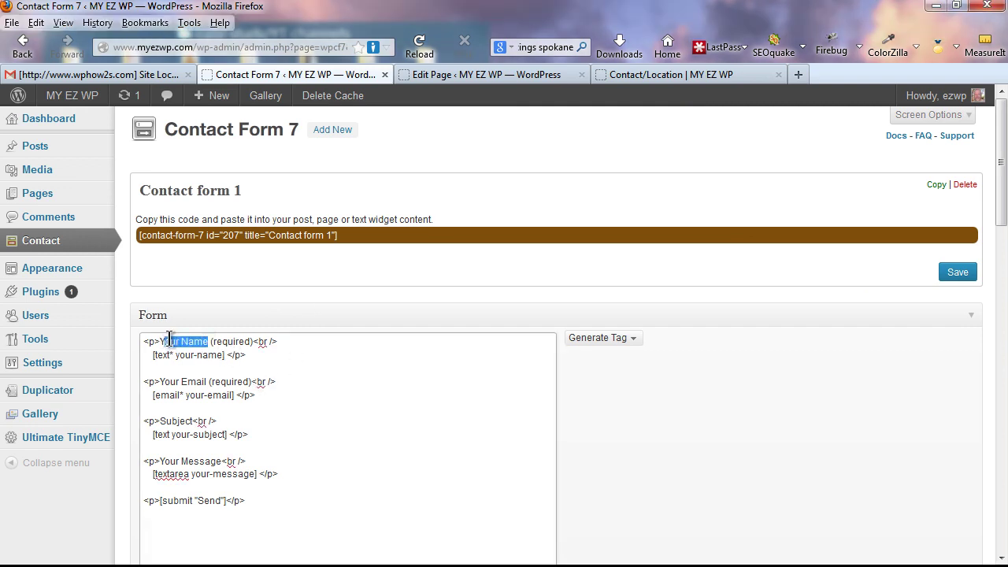
pyautogui.click(191, 341)
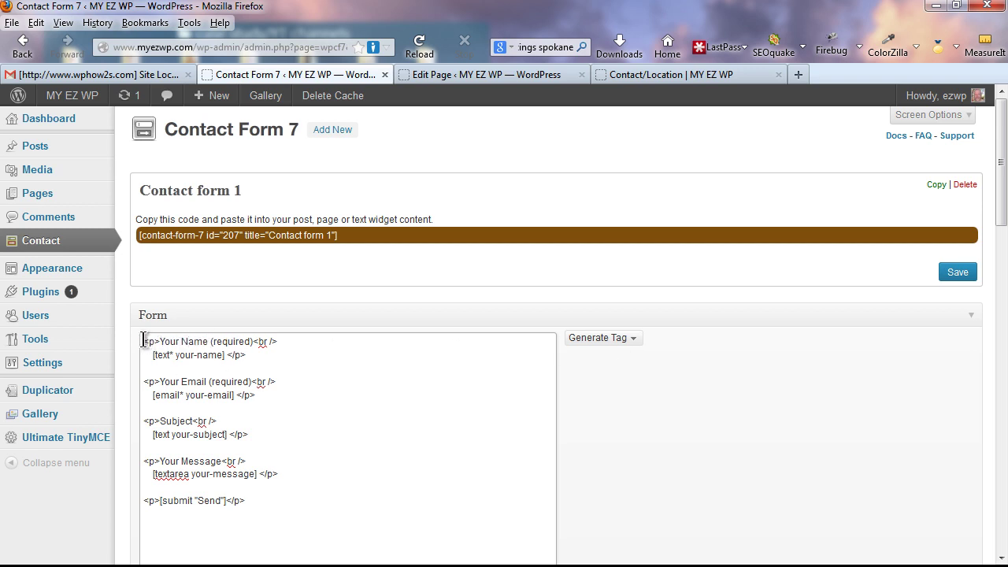
pyautogui.moveTo(143, 340); pyautogui.dragTo(246, 355)
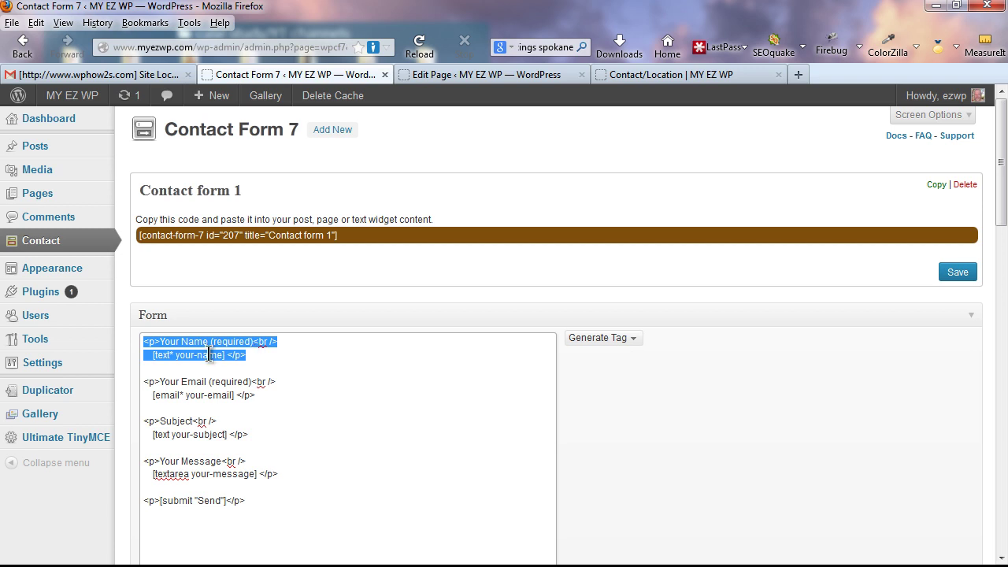
pyautogui.rightClick(203, 344)
pyautogui.click(243, 68)
pyautogui.click(264, 399)
pyautogui.press('Return')
pyautogui.press('Return')
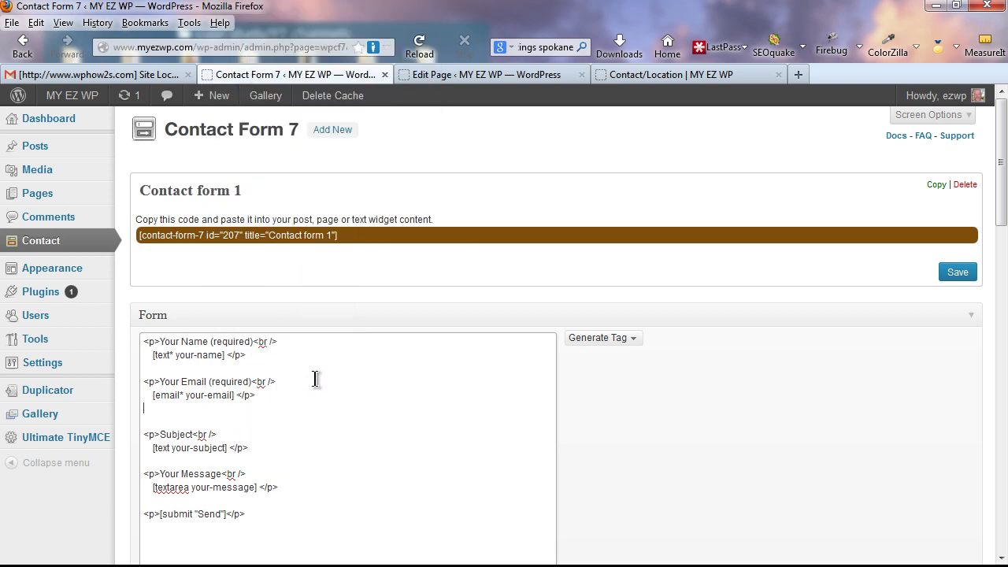
pyautogui.hotkey('ctrl', 'v')
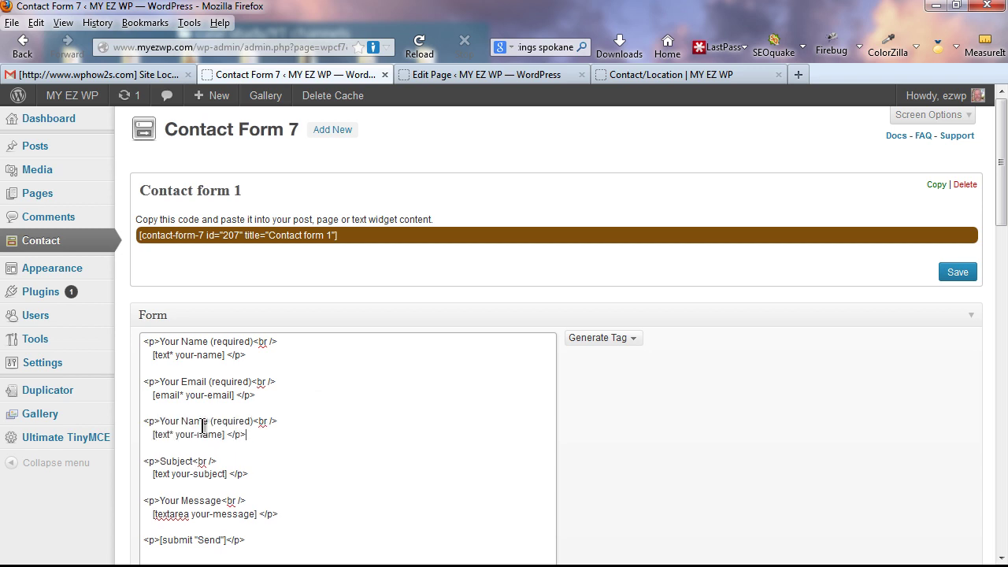
pyautogui.moveTo(254, 421); pyautogui.dragTo(160, 420)
pyautogui.write('Phone #')
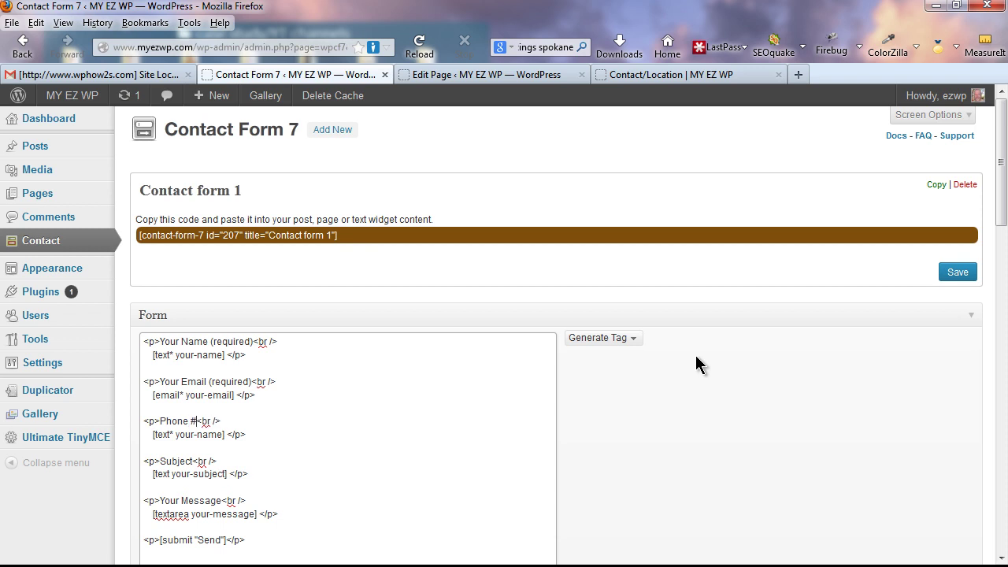
pyautogui.scroll(-2, 696, 363)
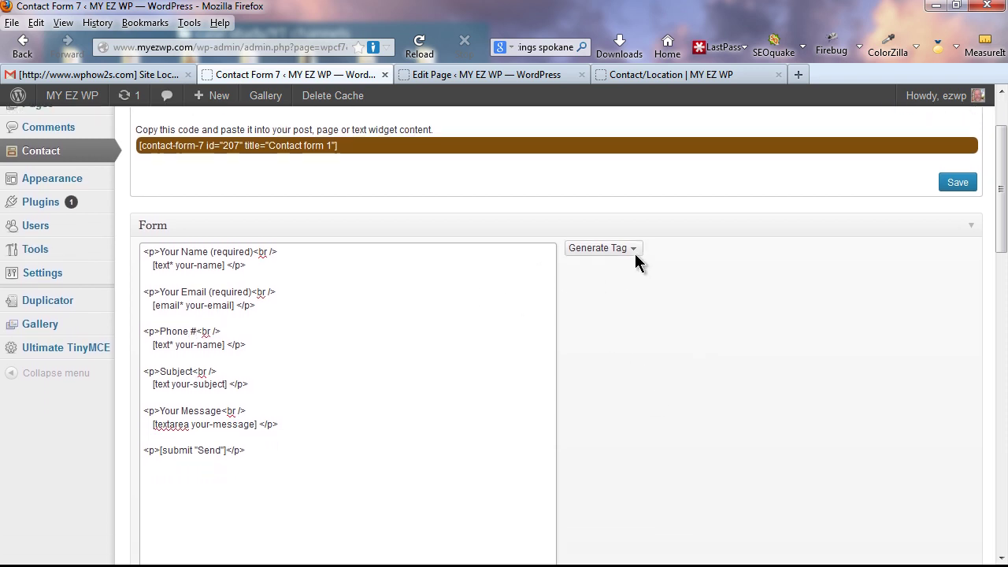
# - Generate a Telephone number tag named phone
pyautogui.click(635, 250)
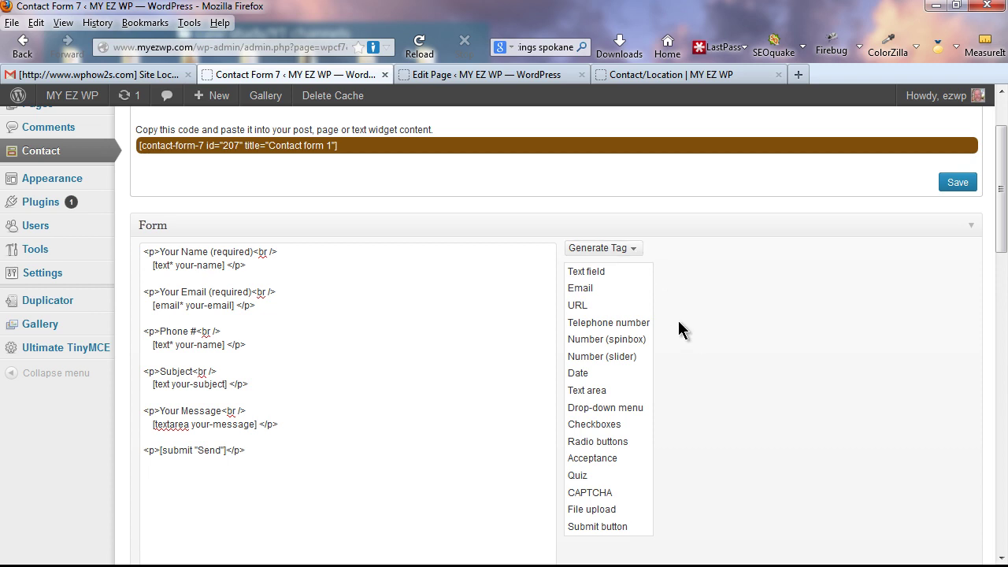
pyautogui.click(604, 322)
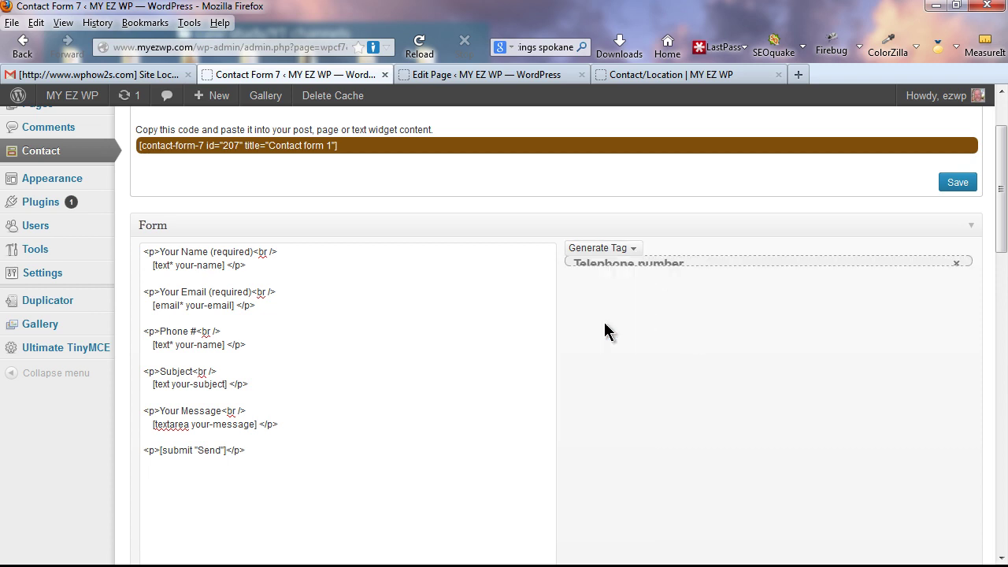
pyautogui.moveTo(622, 336); pyautogui.dragTo(533, 336)
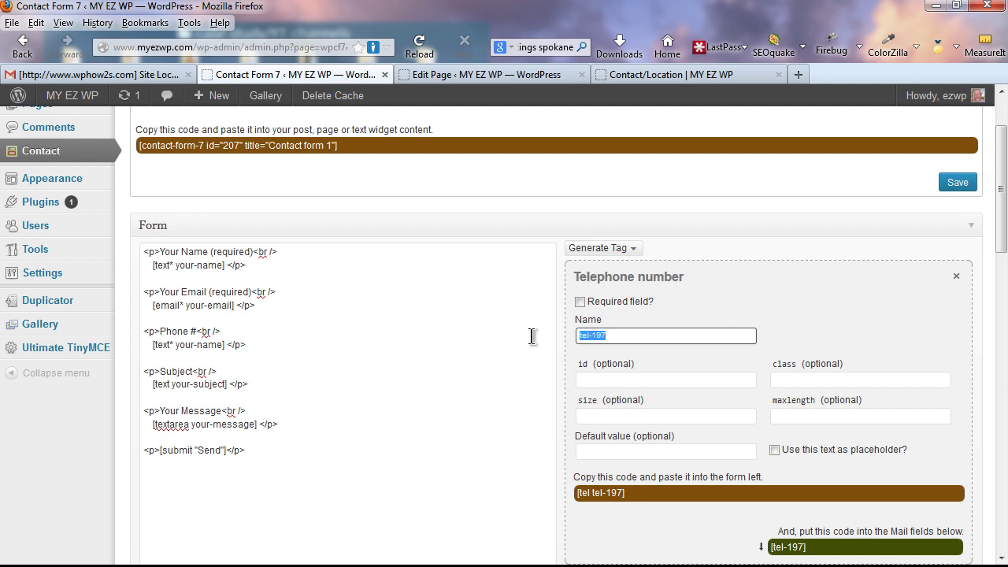
pyautogui.write('phone')
pyautogui.click(721, 415)
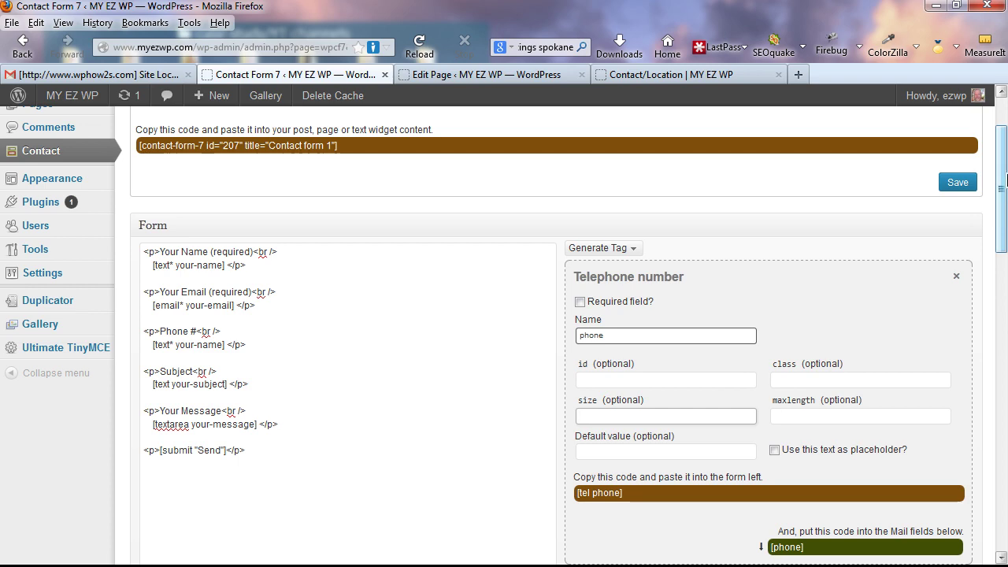
# - Replace the copied [text* your-name] code on the Phone line with [tel phone]
pyautogui.moveTo(1001, 180); pyautogui.dragTo(1001, 226)
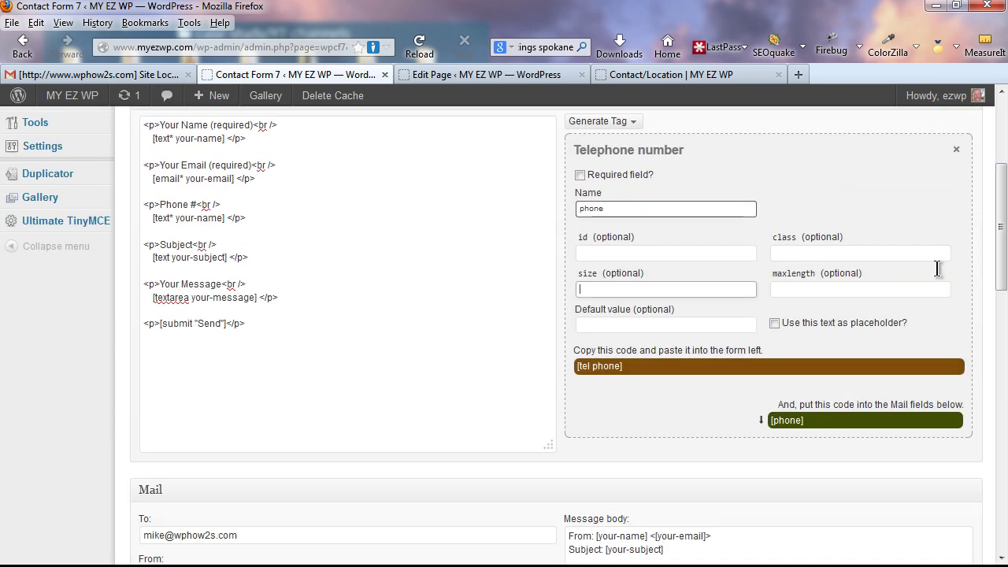
pyautogui.click(598, 371)
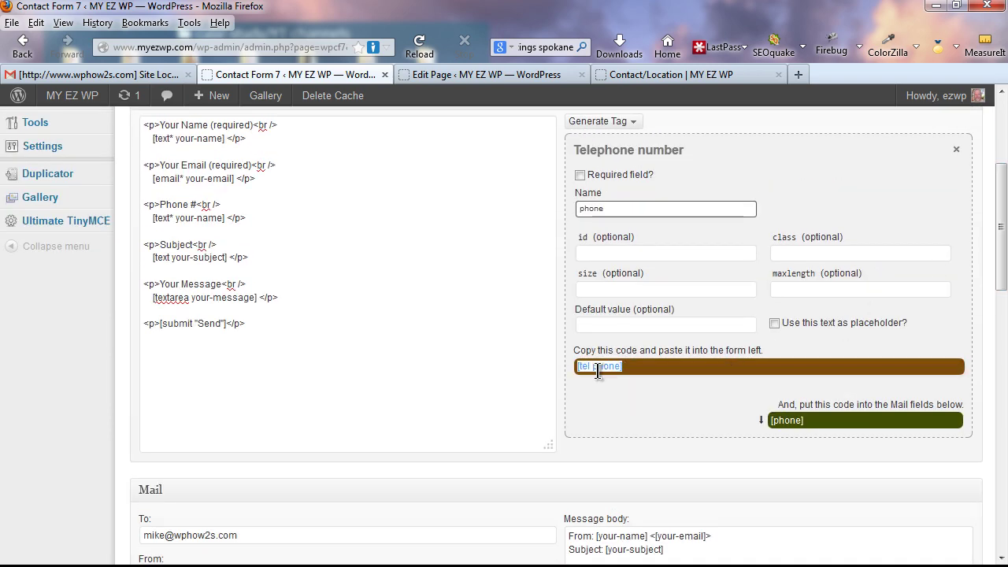
pyautogui.rightClick(598, 366)
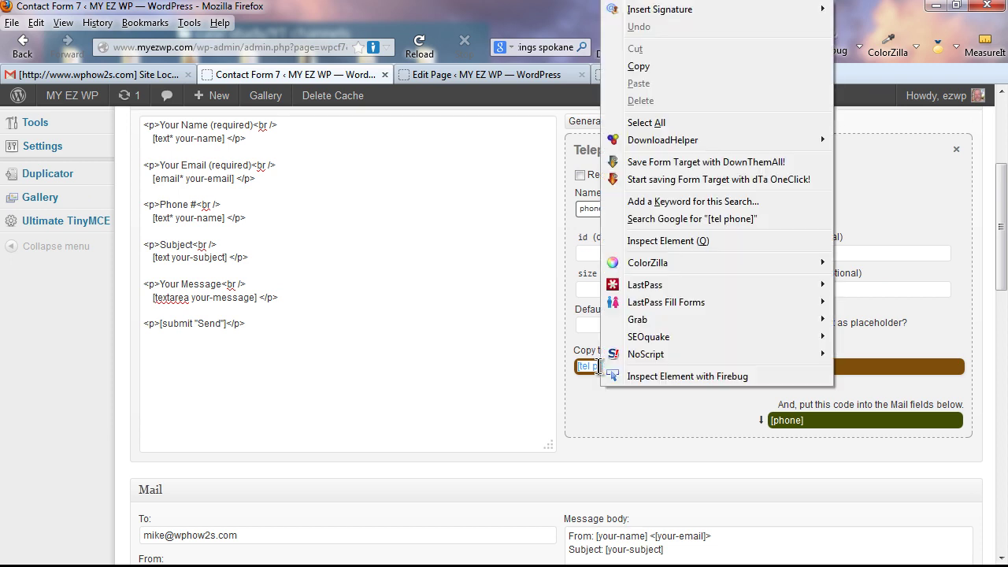
pyautogui.click(637, 67)
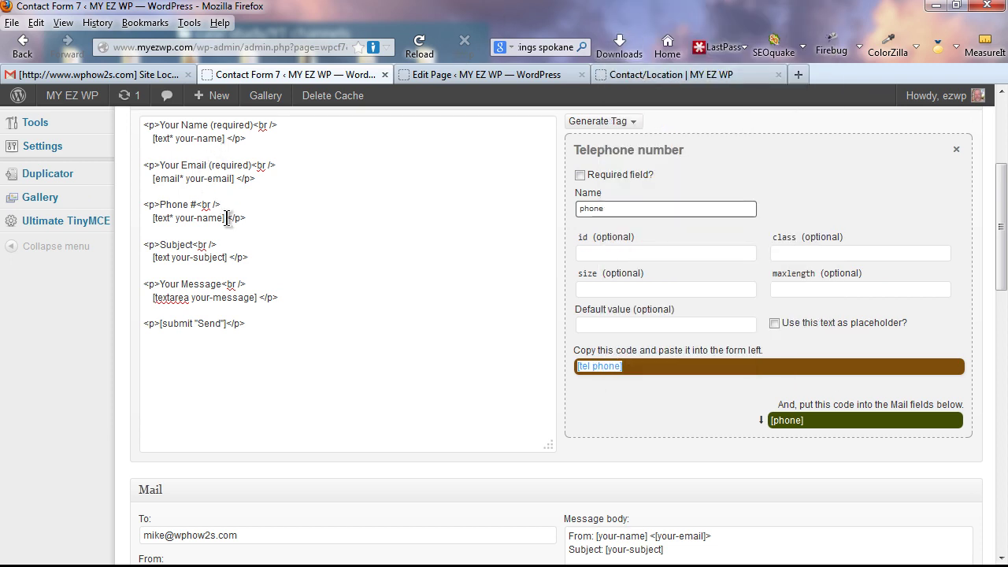
pyautogui.moveTo(227, 218); pyautogui.dragTo(155, 216)
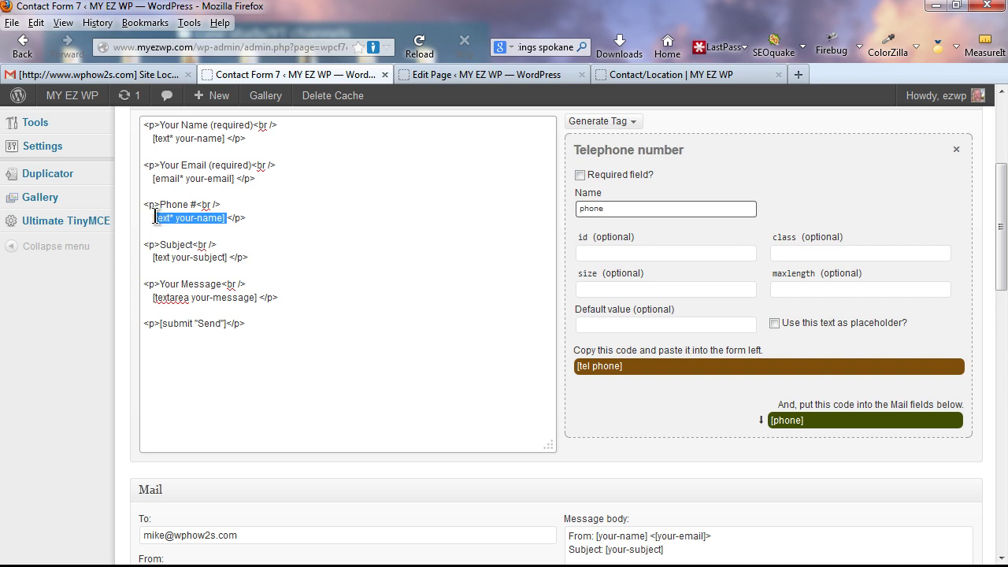
pyautogui.moveTo(153, 215); pyautogui.dragTo(225, 218)
pyautogui.rightClick(198, 219)
pyautogui.click(236, 237)
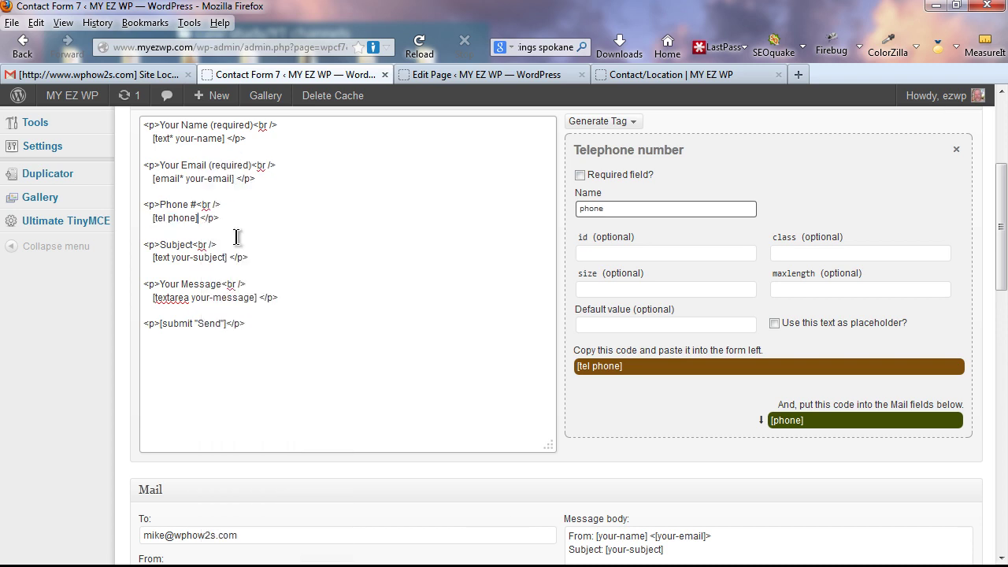
# - Copy the [phone] mail tag
pyautogui.moveTo(1000, 226); pyautogui.dragTo(1000, 266)
pyautogui.click(787, 287)
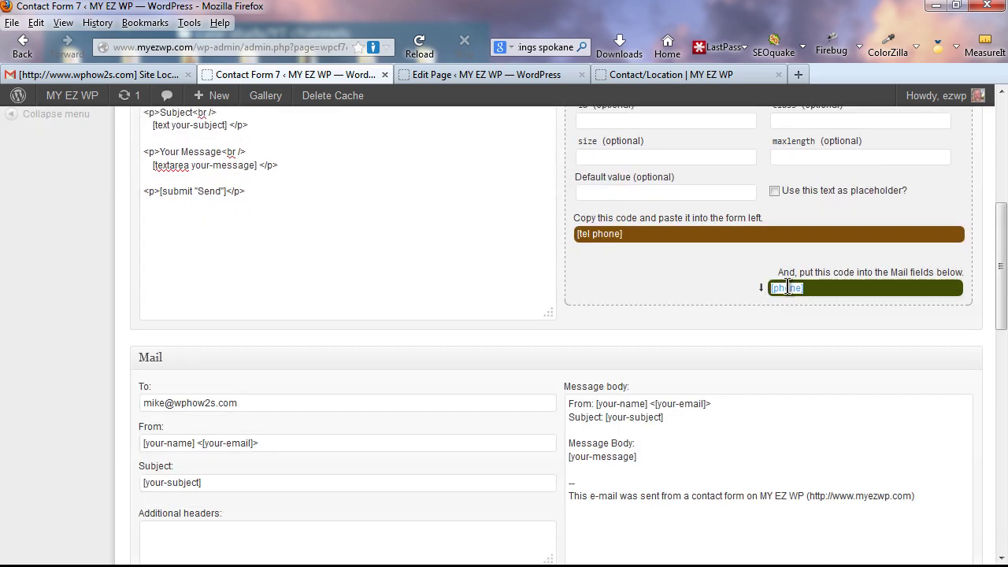
pyautogui.rightClick(787, 287)
pyautogui.click(810, 66)
# - Insert line breaks around the [phone] tag in the mail message body
pyautogui.scroll(-3, 859, 146)
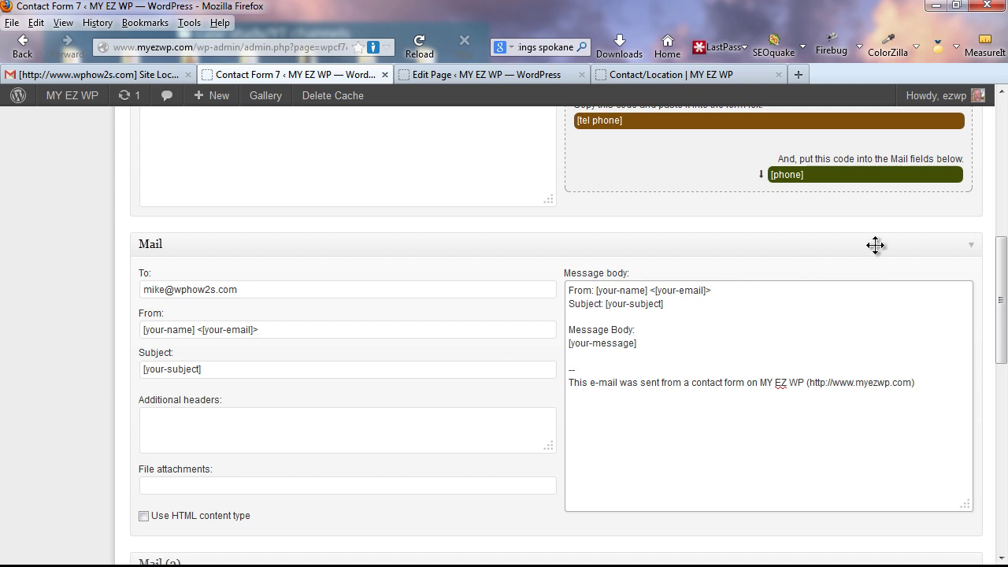
pyautogui.press('Return')
pyautogui.press('Return')
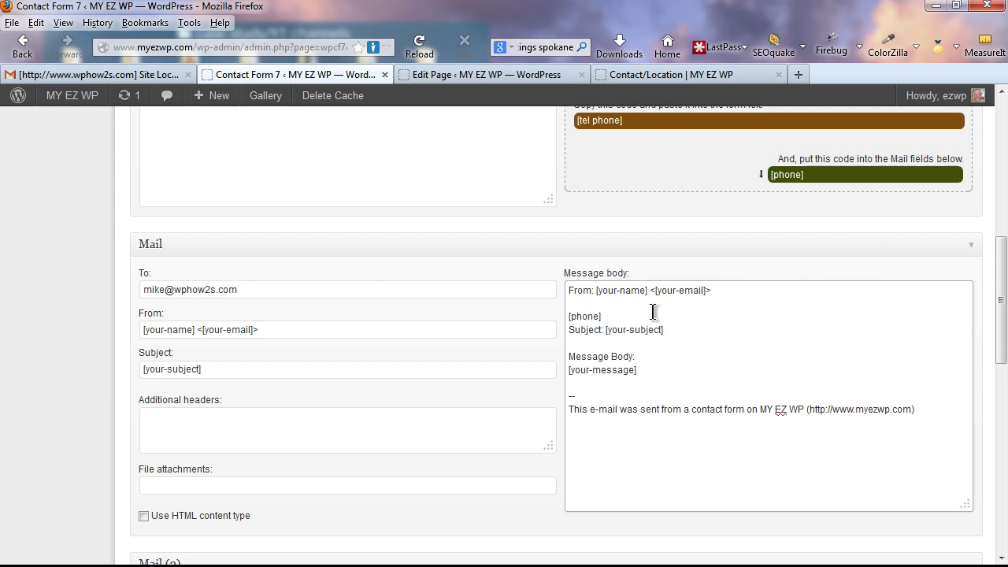
pyautogui.press('Return')
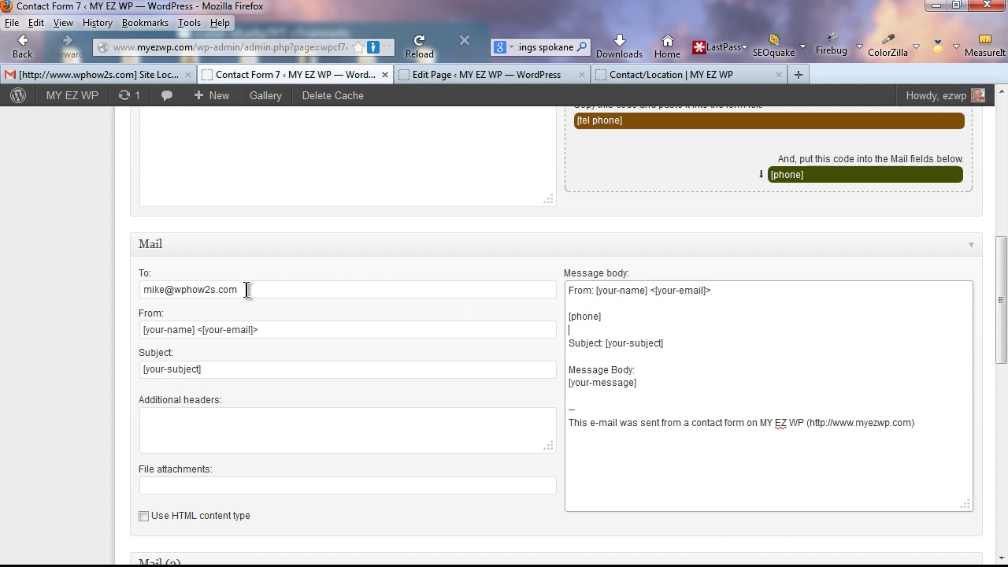
# - Set the Mail From name to 'MY EZ WP contact' and save the contact form
pyautogui.moveTo(266, 329); pyautogui.dragTo(126, 327)
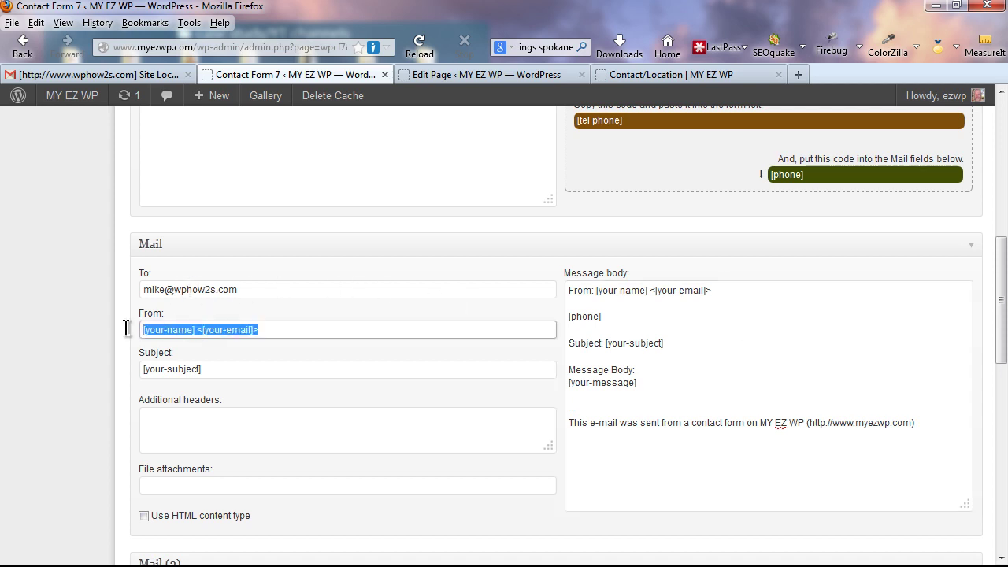
pyautogui.write('MY ')
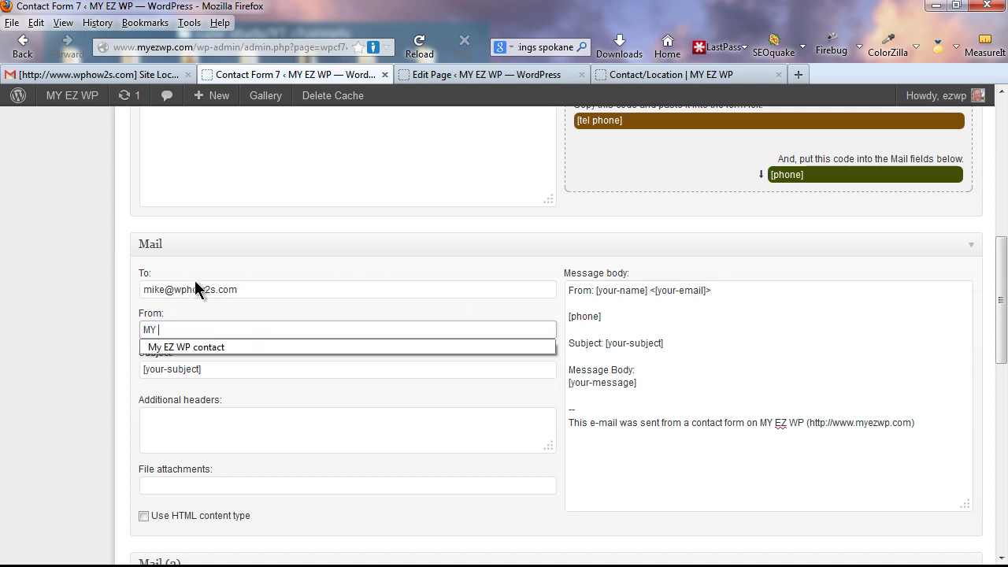
pyautogui.write('EZ WP coinatc')
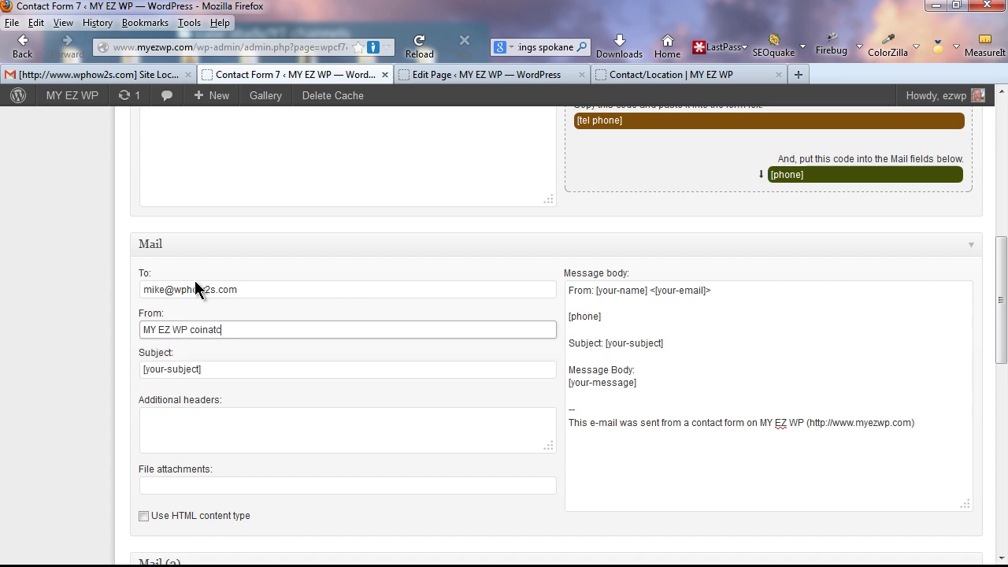
pyautogui.press('BackSpace')
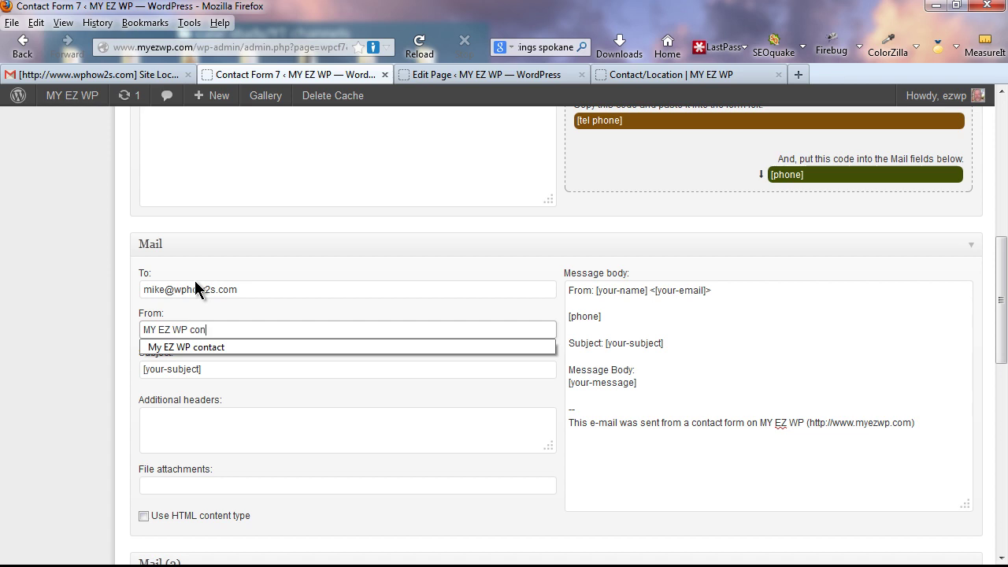
pyautogui.write('ntact')
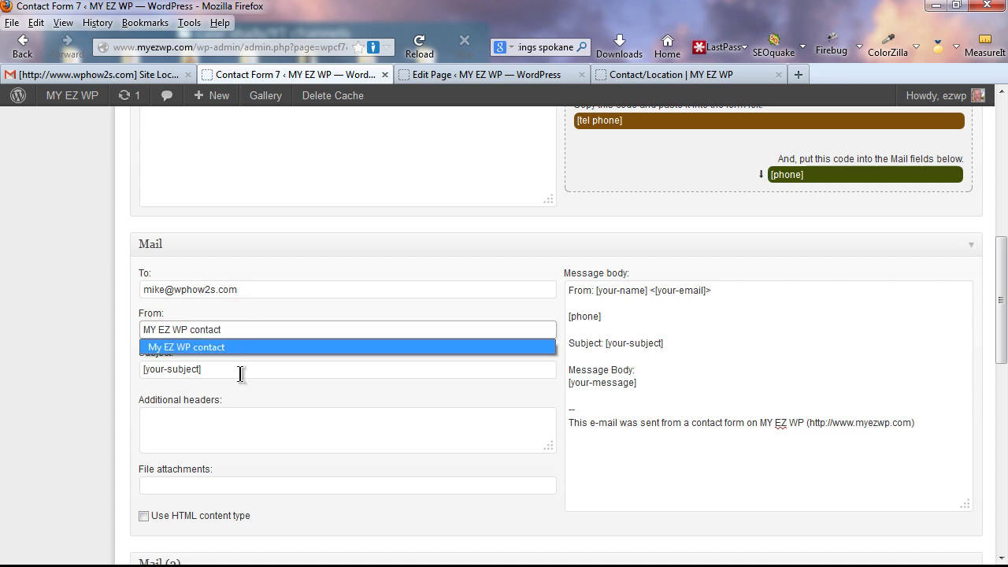
pyautogui.click(132, 370)
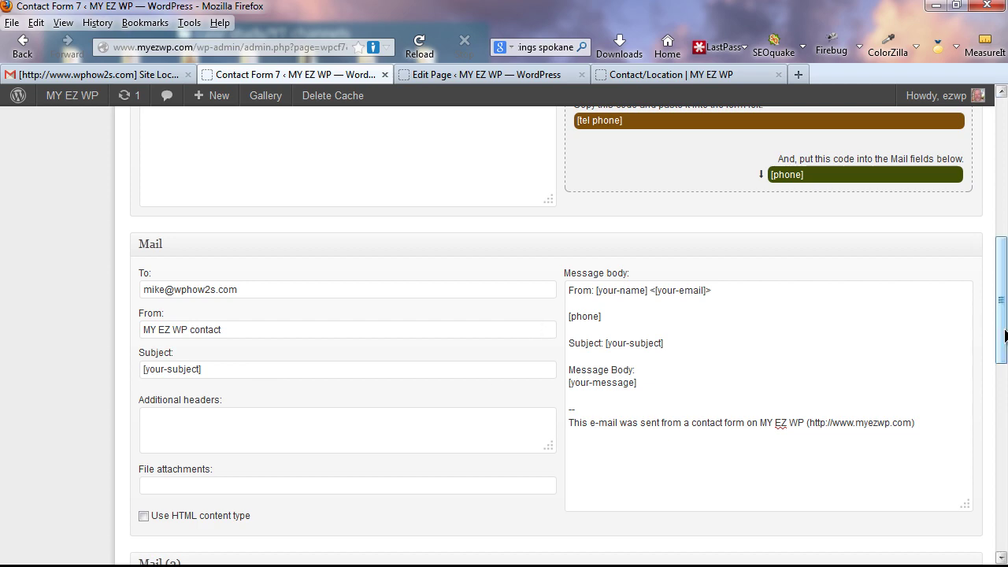
pyautogui.moveTo(999, 345); pyautogui.dragTo(1000, 197)
pyautogui.click(957, 270)
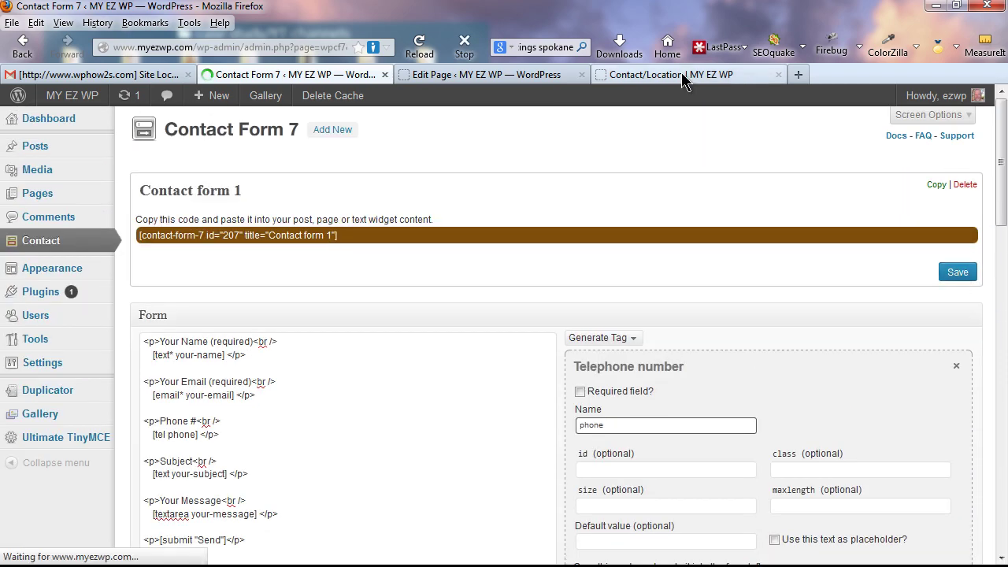
# - Reload the live Contact/Location page to show the new Phone # field
pyautogui.click(683, 77)
pyautogui.rightClick(684, 78)
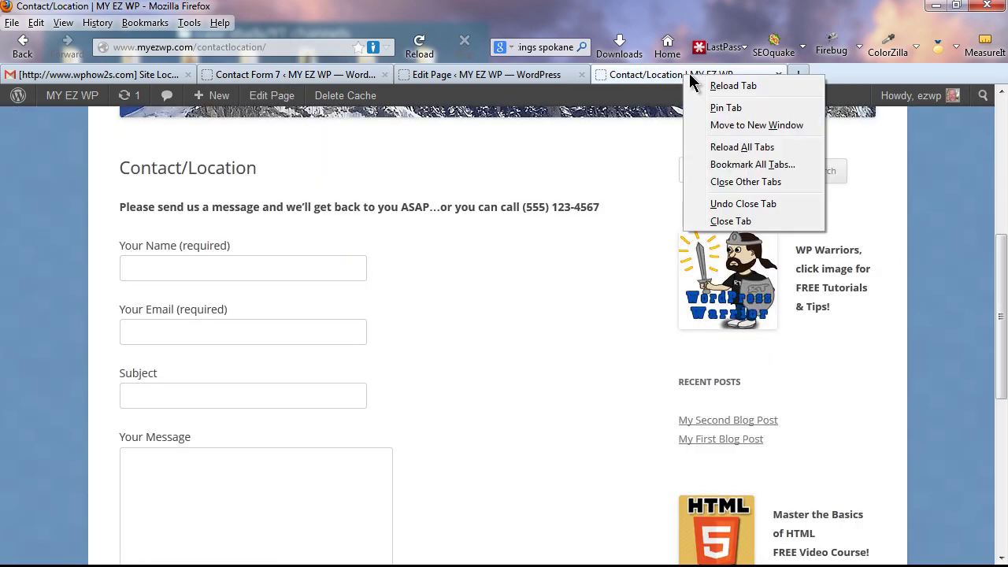
pyautogui.click(733, 86)
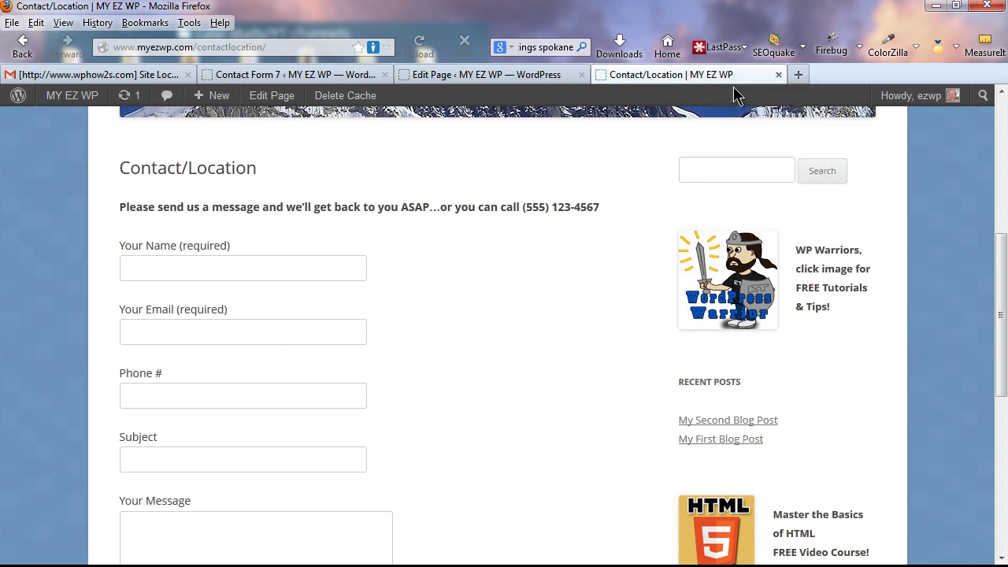
pyautogui.moveTo(1000, 252)
pyautogui.mouseDown()
pyautogui.moveTo(1001, 290)
pyautogui.moveTo(1001, 255)
pyautogui.mouseUp()
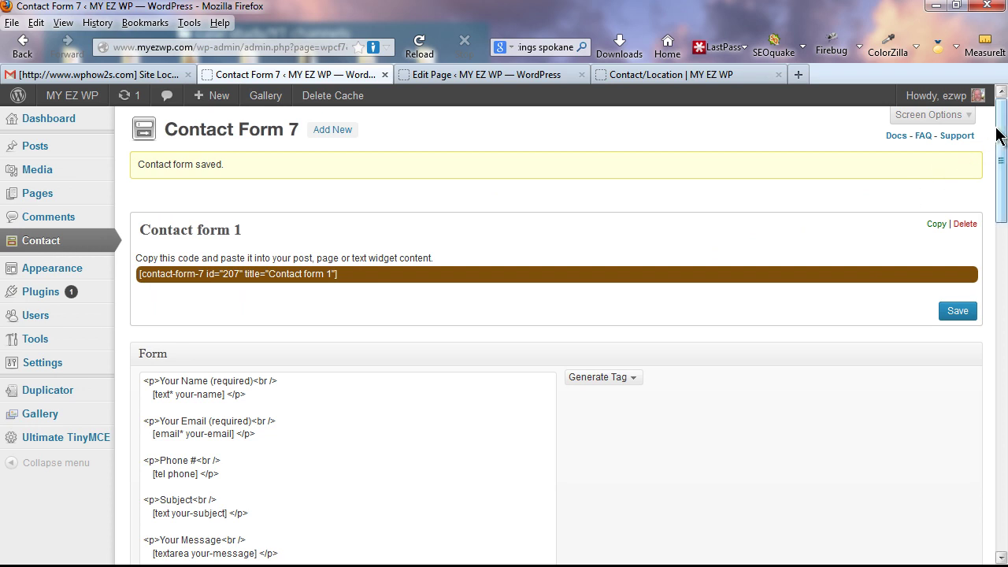
pyautogui.scroll(-3, 788, 236)
# - Check the Your Email lines in the form markup, then go back to the live page
pyautogui.click(634, 221)
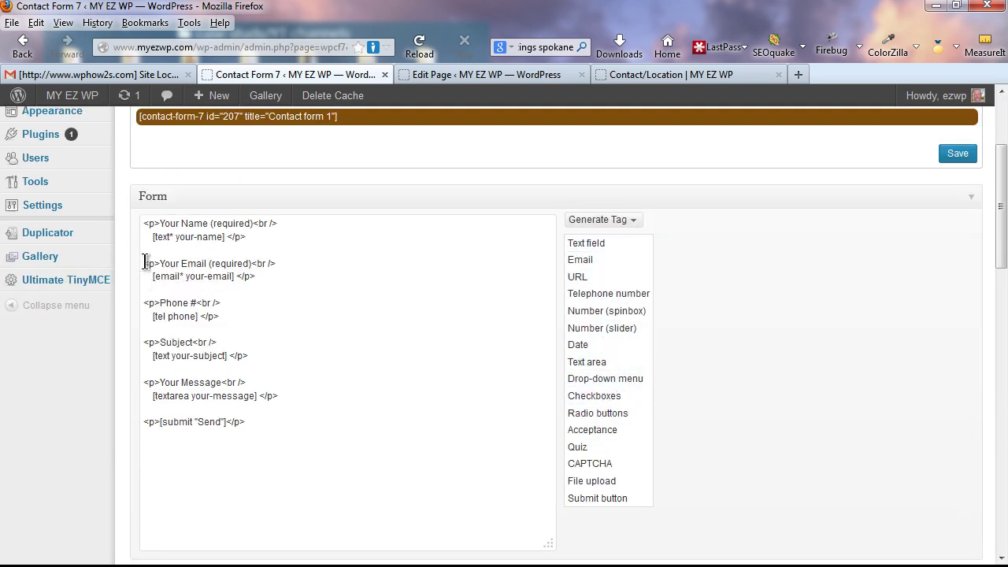
pyautogui.moveTo(139, 260); pyautogui.dragTo(273, 279)
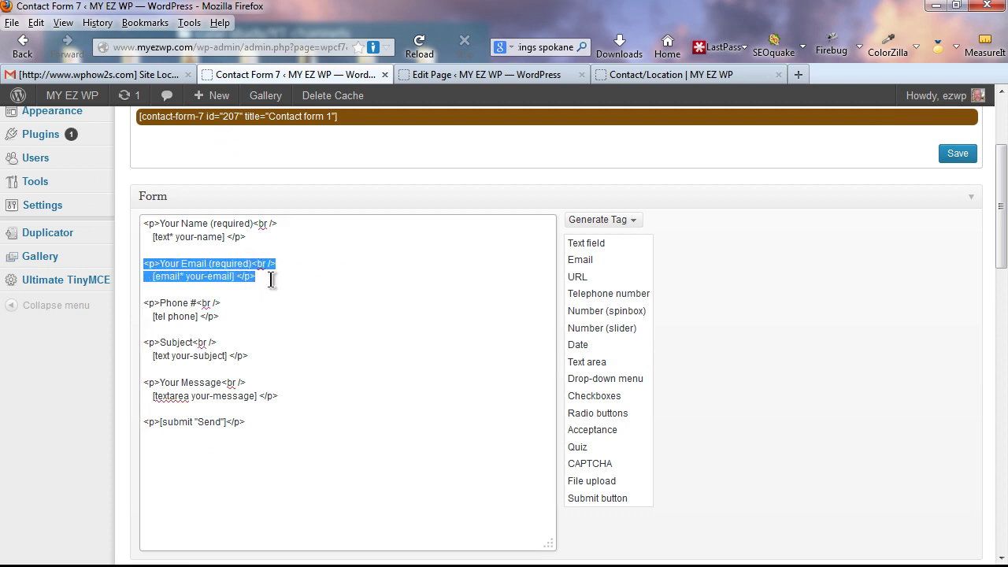
pyautogui.rightClick(219, 265)
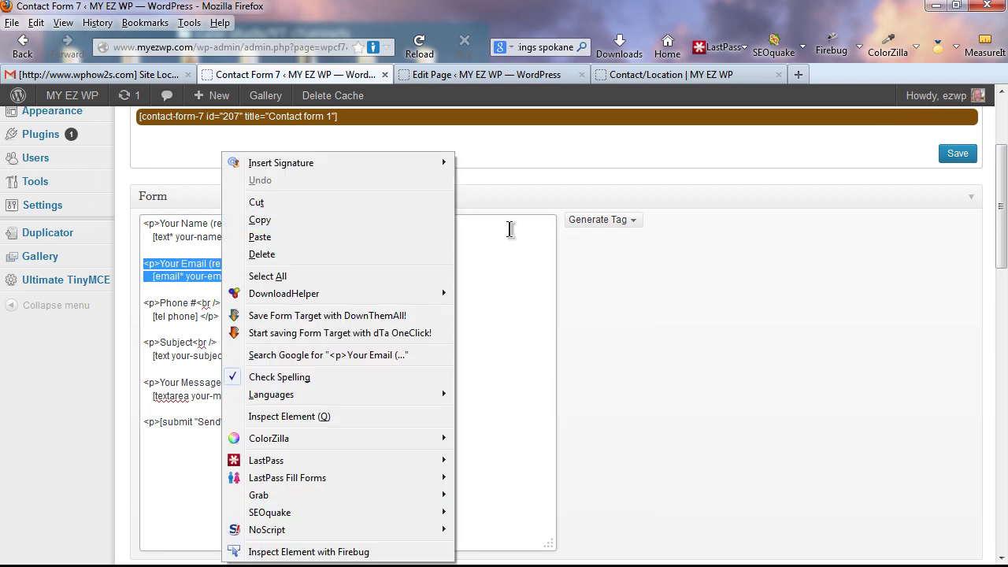
pyautogui.click(508, 229)
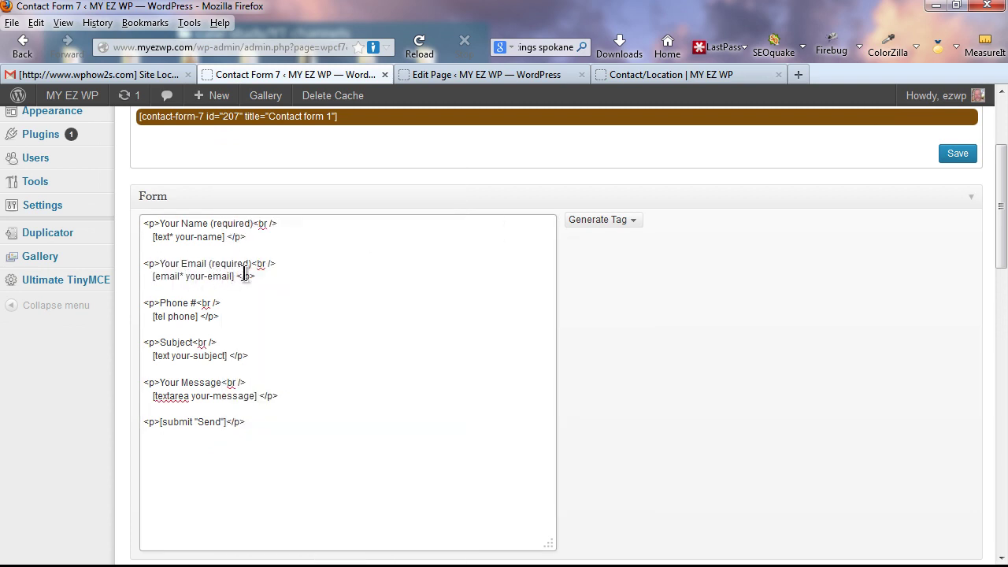
pyautogui.click(630, 75)
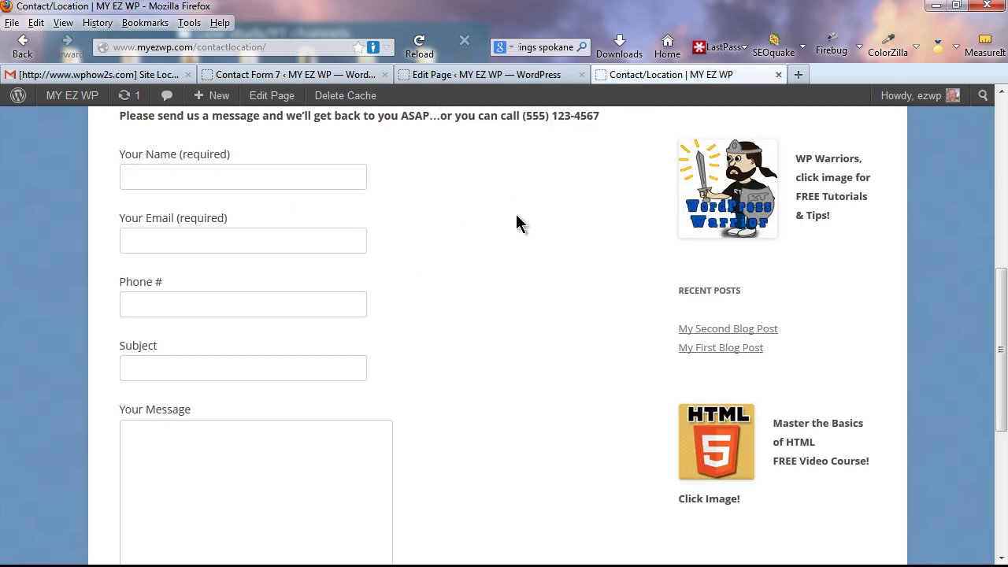
# - Fill the Name, Email and Phone # fields with saved form entries
pyautogui.click(276, 175)
pyautogui.click(165, 199)
pyautogui.click(161, 241)
pyautogui.click(164, 241)
pyautogui.click(172, 261)
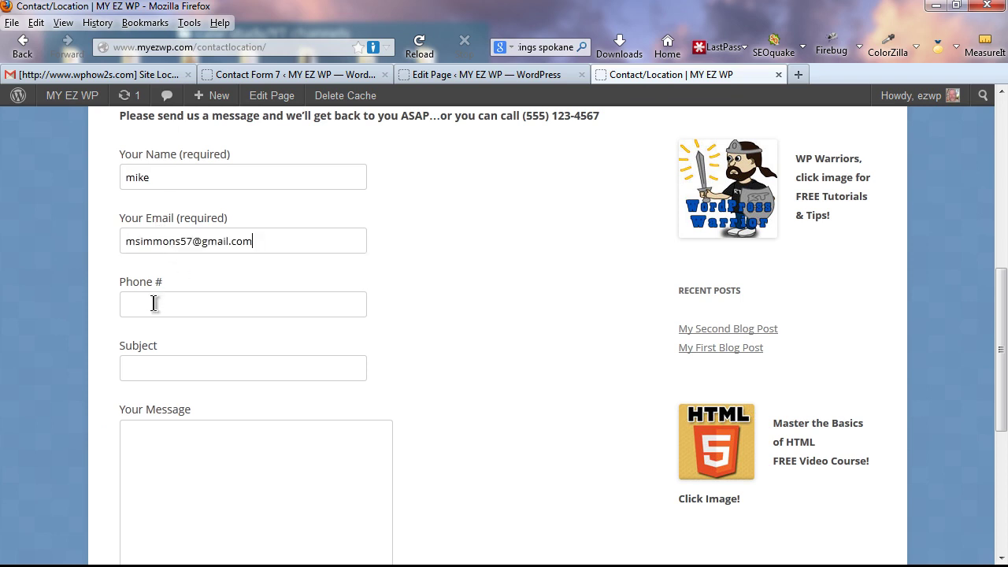
pyautogui.click(153, 301)
pyautogui.click(155, 302)
pyautogui.click(161, 325)
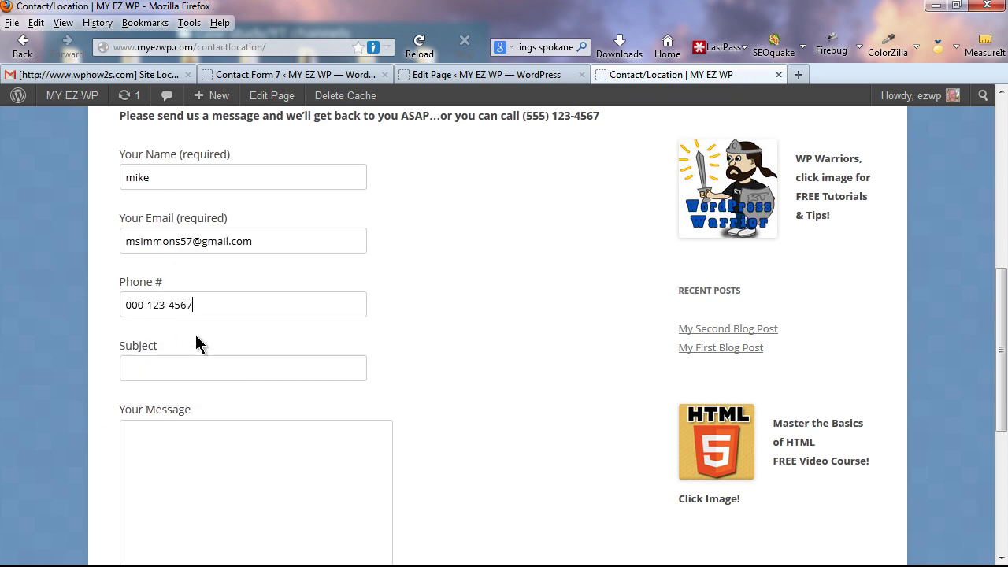
# - Enter subject 'hey' and a message, send the test message, then go to Gmail
pyautogui.click(191, 371)
pyautogui.click(168, 391)
pyautogui.click(141, 439)
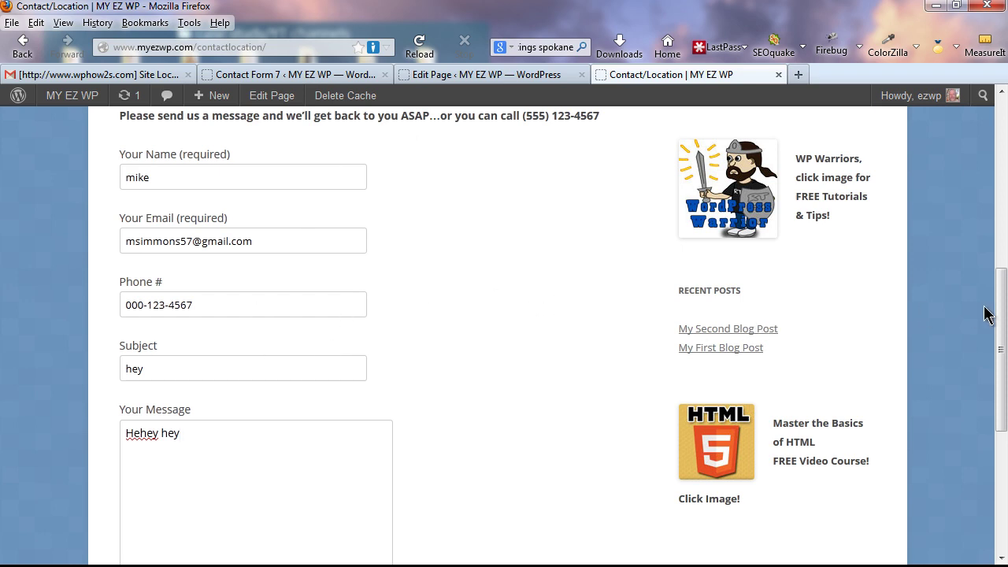
pyautogui.moveTo(1000, 319); pyautogui.dragTo(992, 448)
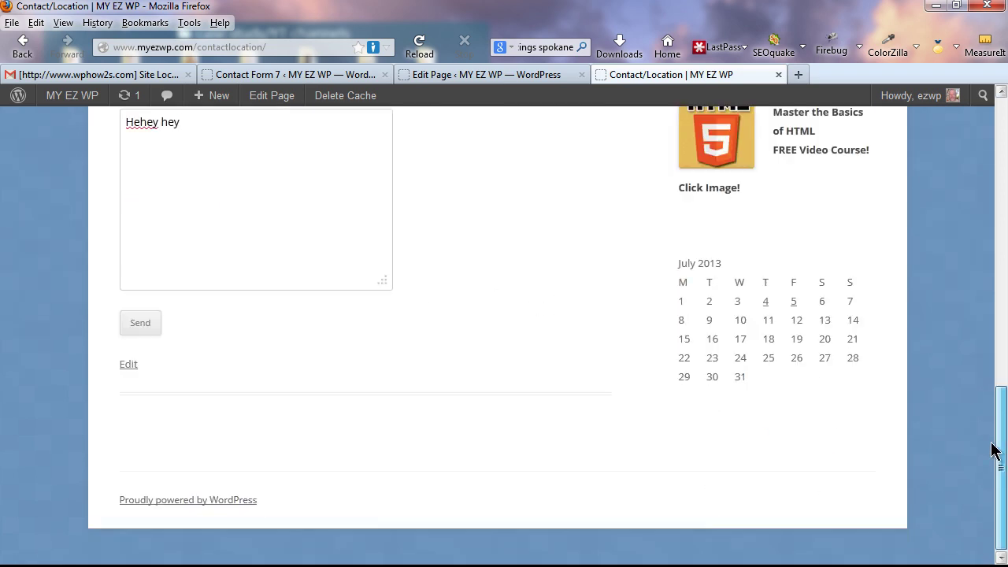
pyautogui.click(148, 325)
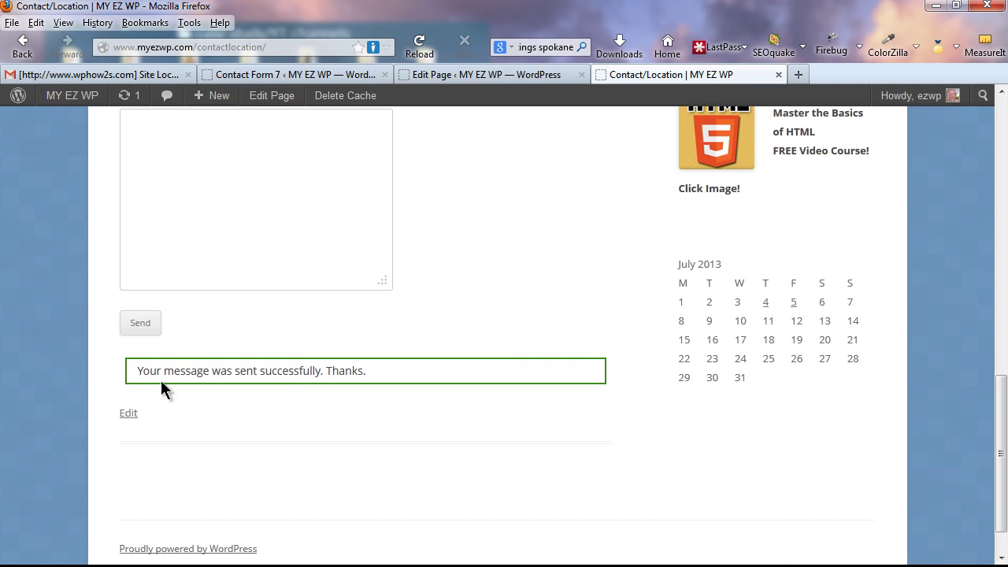
pyautogui.click(178, 74)
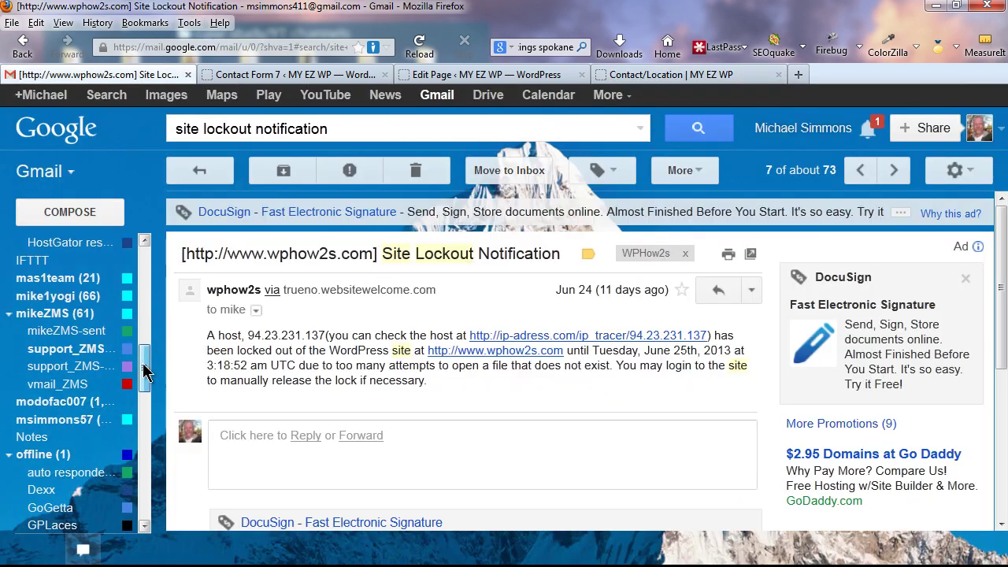
# - Open the 'hey' contact-form message under Gmail's WPHow2s label, then return to the contact page
pyautogui.moveTo(144, 382); pyautogui.dragTo(148, 495)
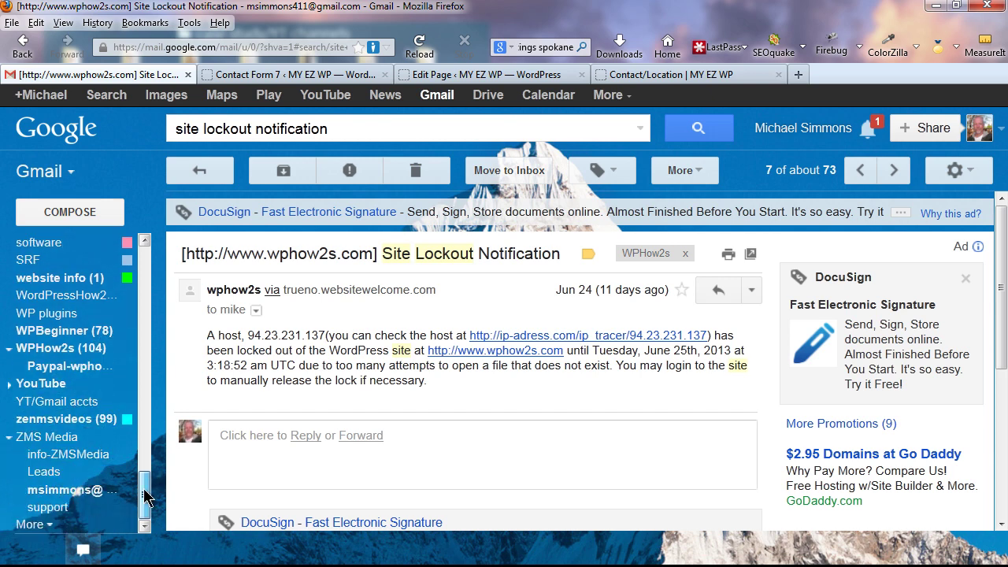
pyautogui.click(59, 348)
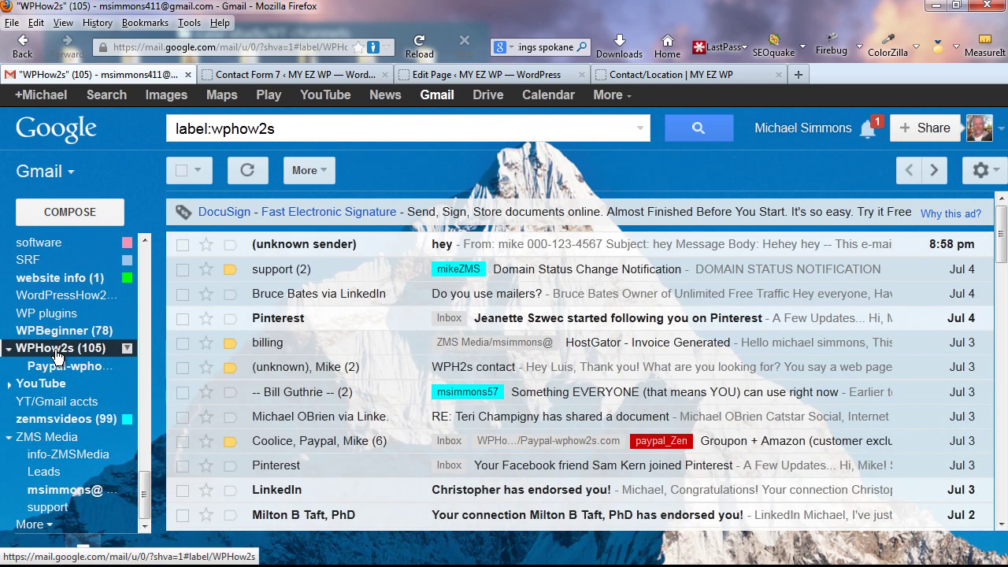
pyautogui.click(366, 252)
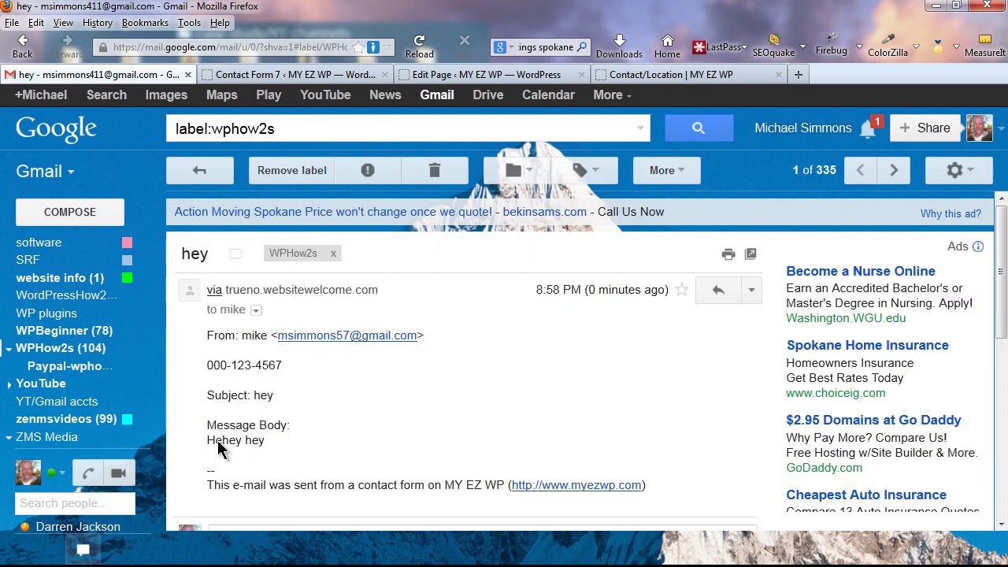
pyautogui.click(256, 170)
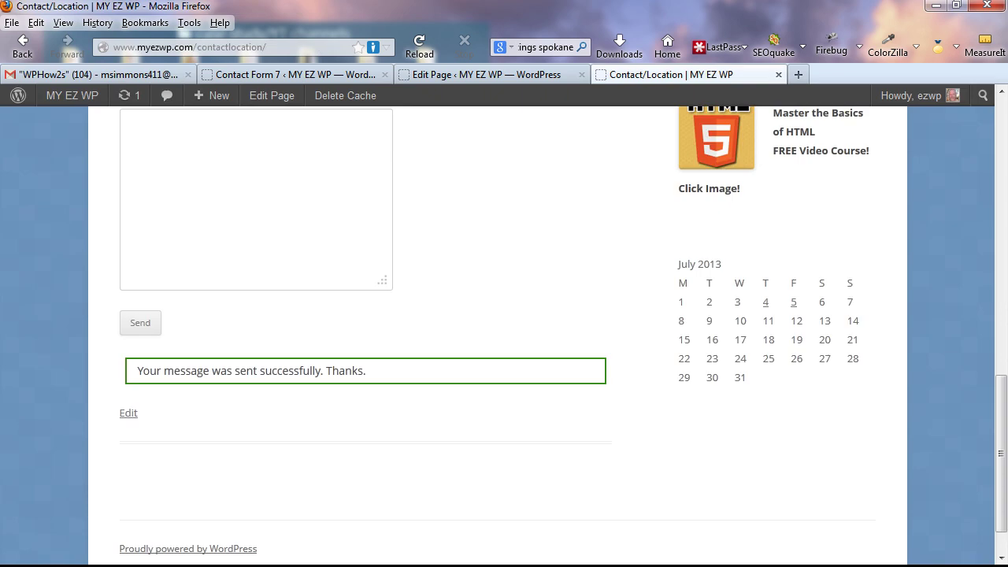
# - Enable Mail (2), with sender 'My EZ WP' and subject 'Your website inquiry'
pyautogui.click(315, 74)
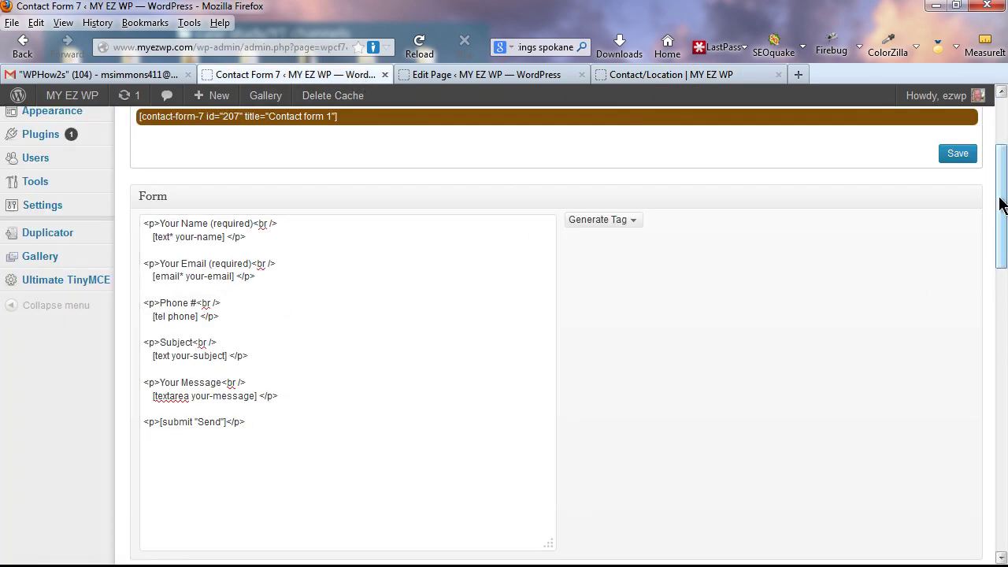
pyautogui.moveTo(1001, 206); pyautogui.dragTo(1000, 410)
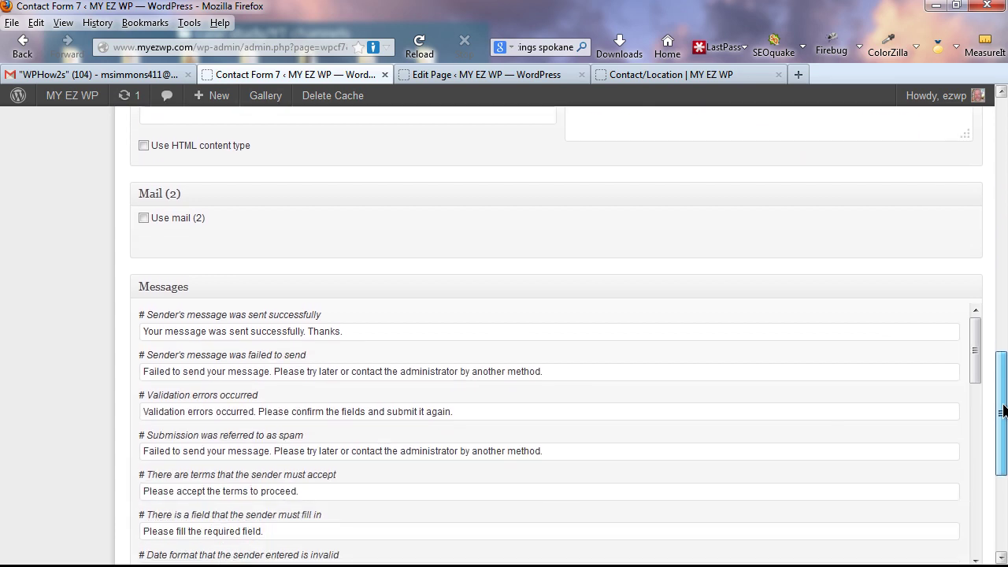
pyautogui.click(143, 215)
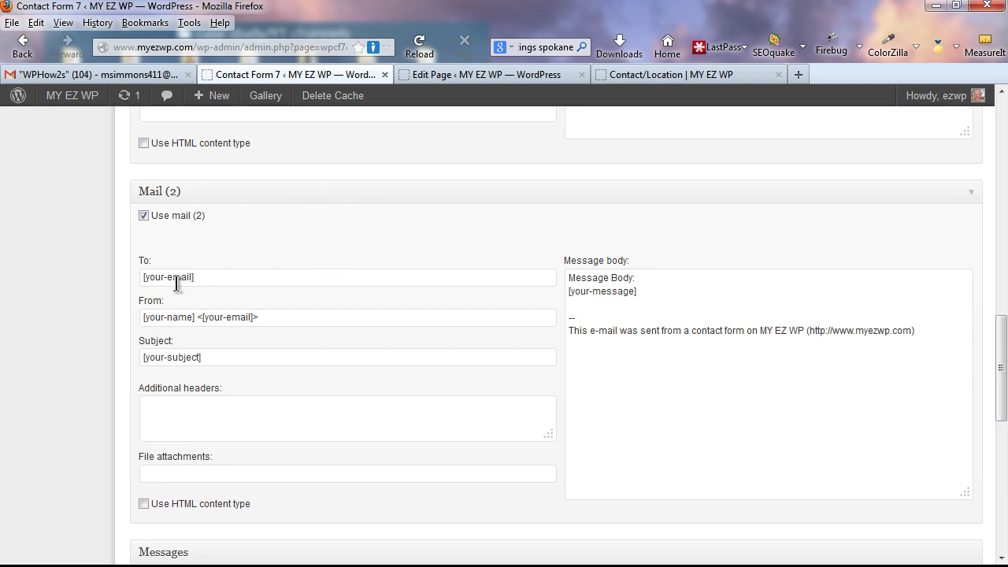
pyautogui.moveTo(275, 319); pyautogui.dragTo(85, 321)
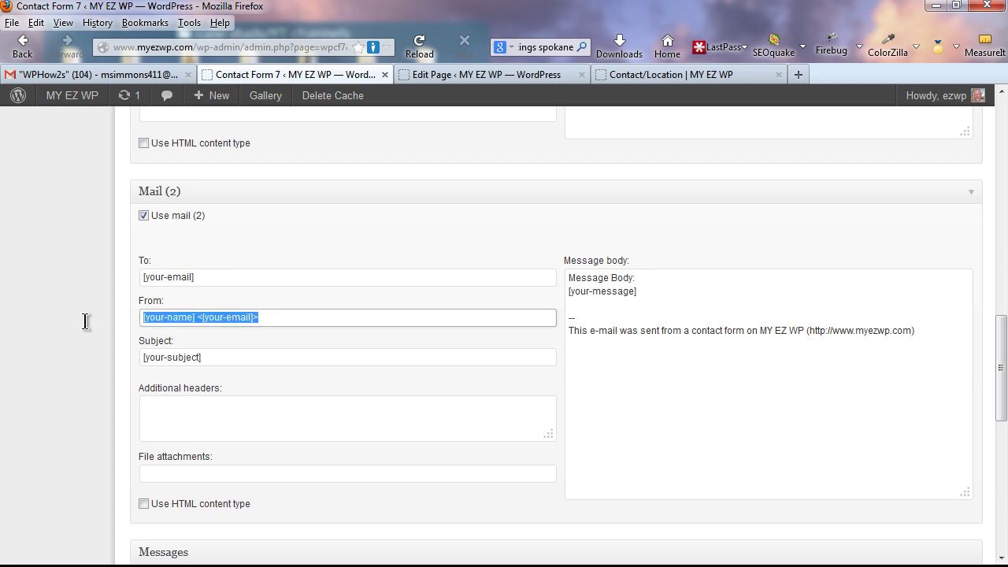
pyautogui.write('My ')
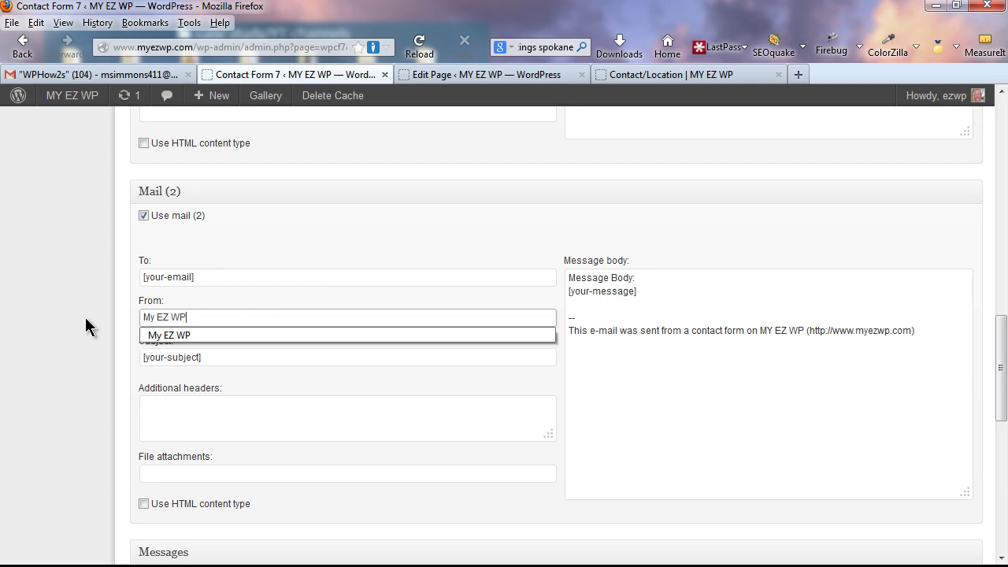
pyautogui.write('EZ WP')
pyautogui.moveTo(209, 358); pyautogui.dragTo(93, 361)
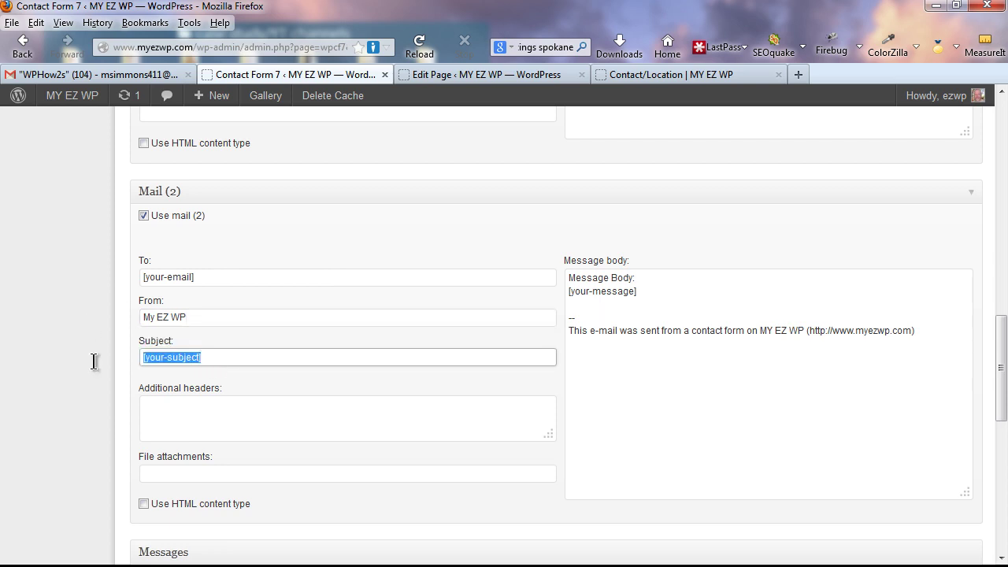
pyautogui.write('Your')
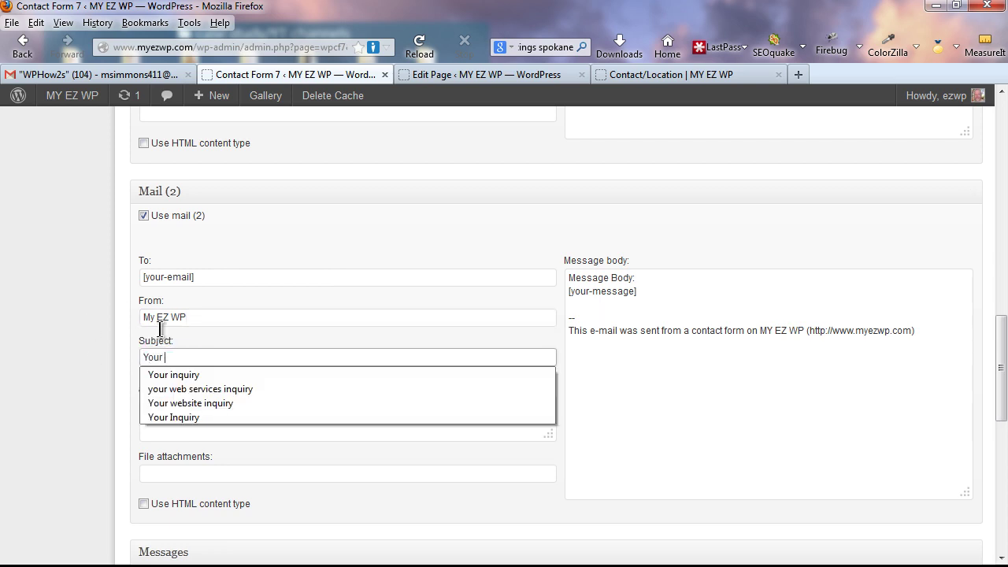
pyautogui.click(201, 403)
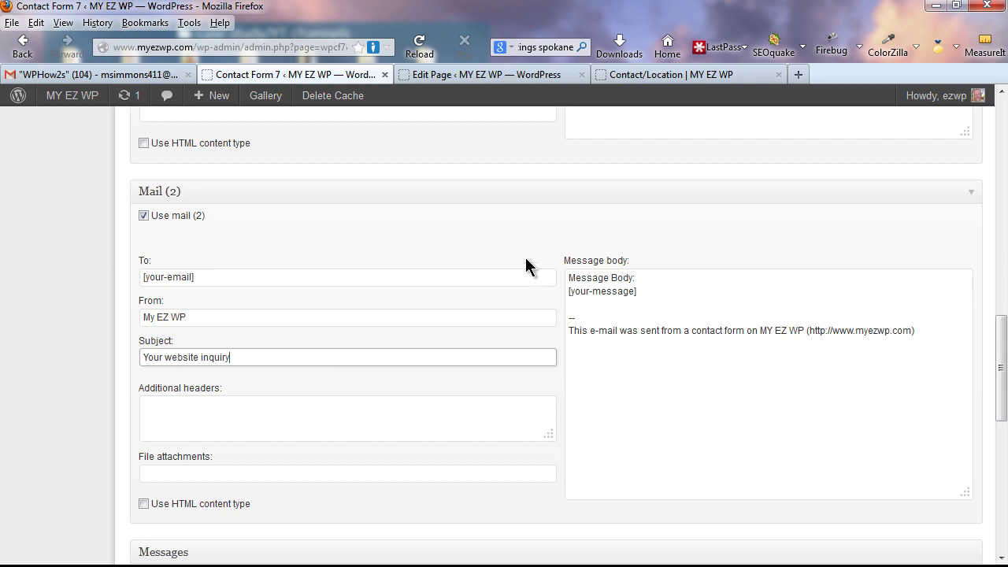
# - Replace the Mail (2) body placeholder lines with the prepared thank-you reply greeting the sender by name
pyautogui.moveTo(636, 291); pyautogui.dragTo(554, 285)
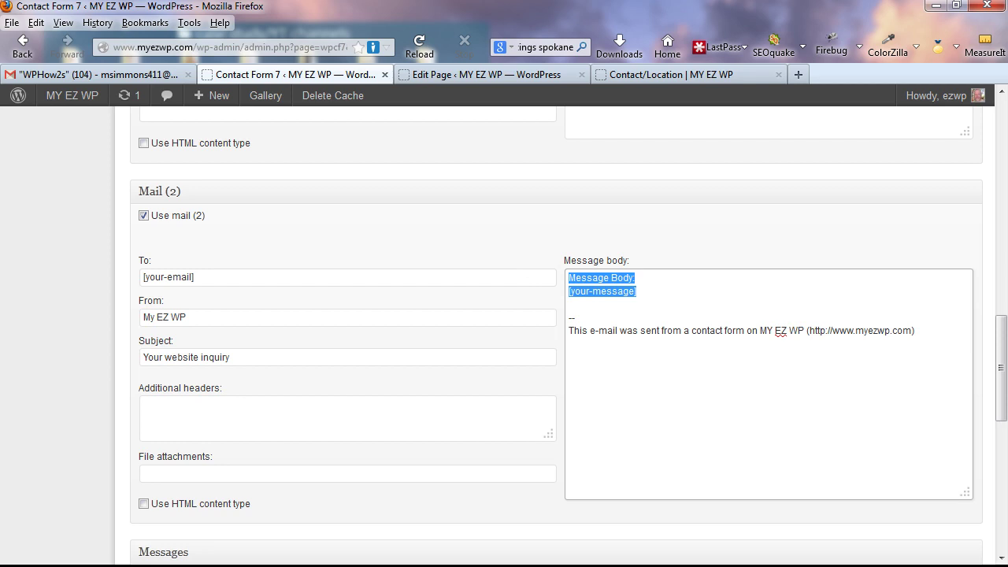
pyautogui.hotkey('alt', 'Tab')
pyautogui.moveTo(654, 298); pyautogui.dragTo(561, 285)
pyautogui.write("Hi [your-name],  Thanks for your message. I'll get back to you soon.  best,  Mike Simmons")
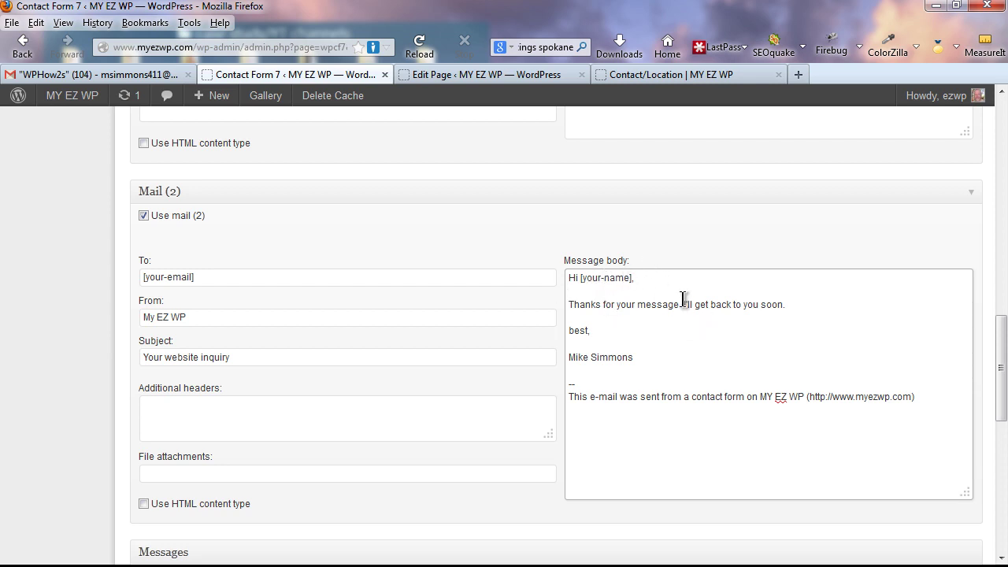
pyautogui.click(687, 235)
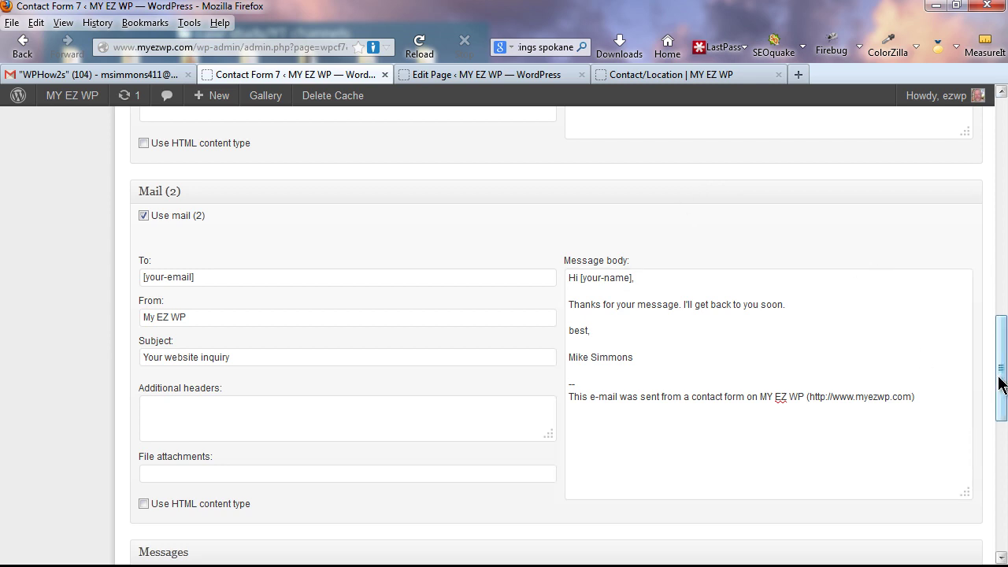
pyautogui.moveTo(1000, 383); pyautogui.dragTo(1001, 371)
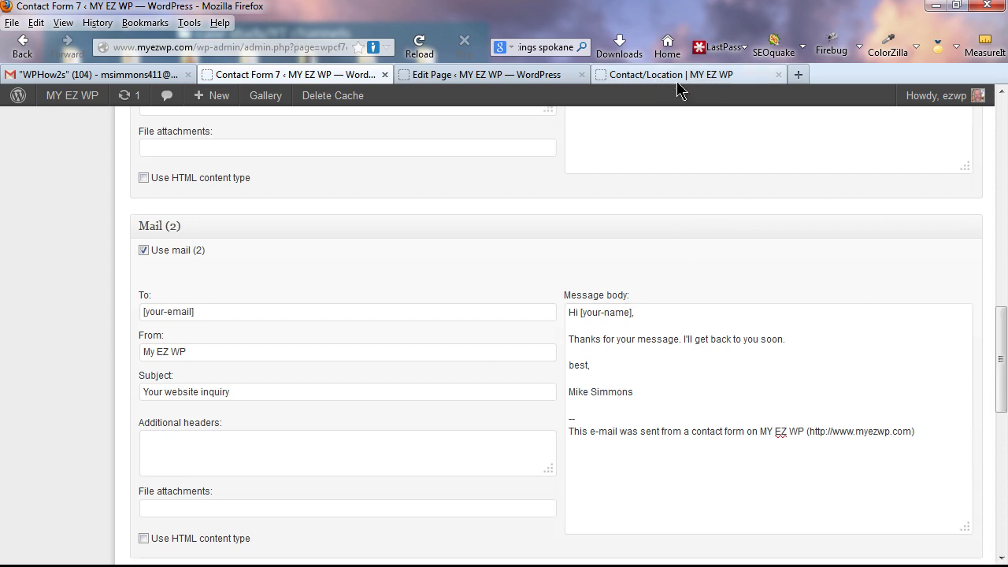
# - Save Contact form 1 and copy the Google Maps address from the notes
pyautogui.click(963, 316)
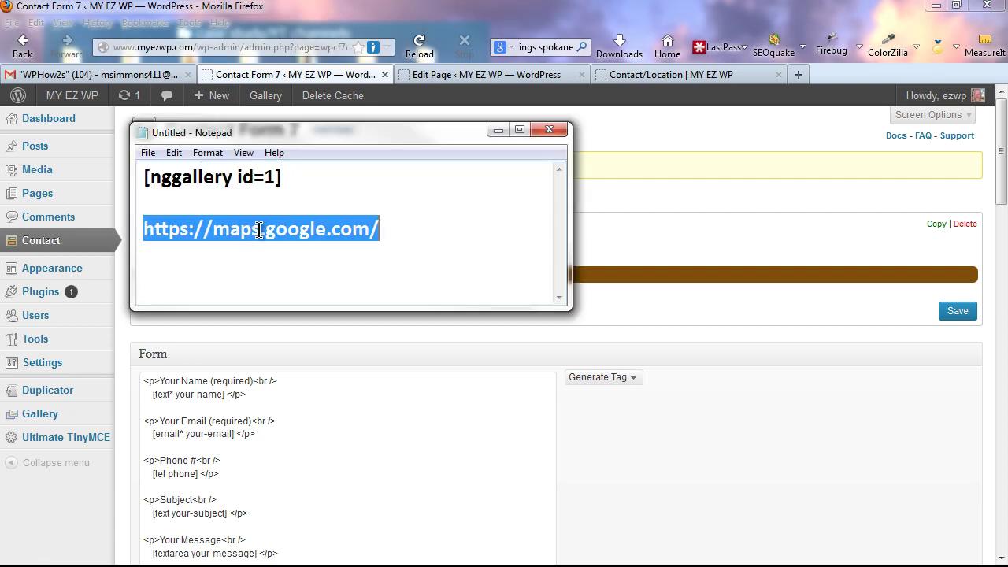
pyautogui.rightClick(259, 229)
pyautogui.click(291, 280)
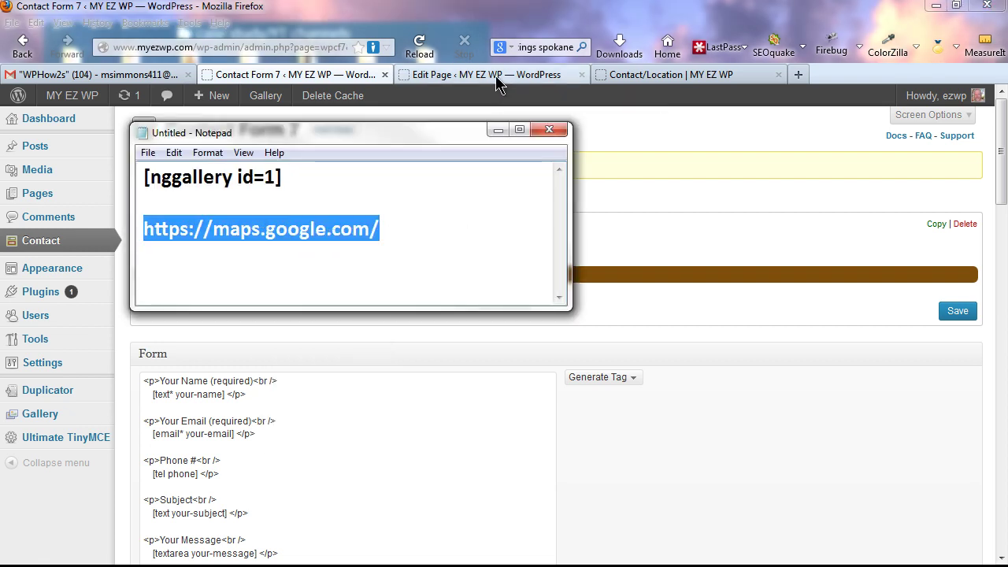
# - Close the contact form editor tab and start a new blank browser tab
pyautogui.click(384, 74)
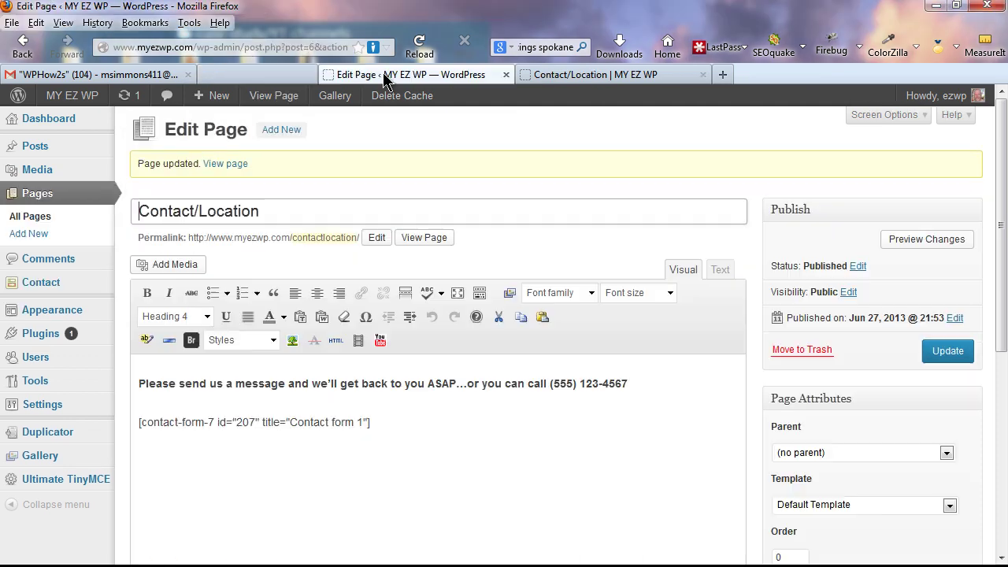
pyautogui.click(602, 74)
pyautogui.rightClick(189, 46)
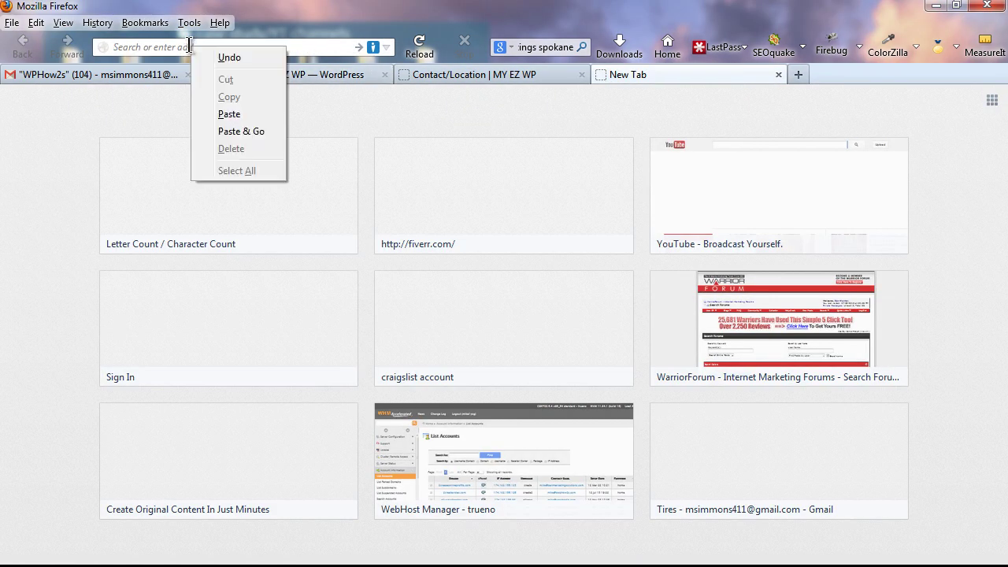
# - Load Google Maps and search for Mt. Everest, Khumjung, Eastern Region, Nepal
pyautogui.click(234, 131)
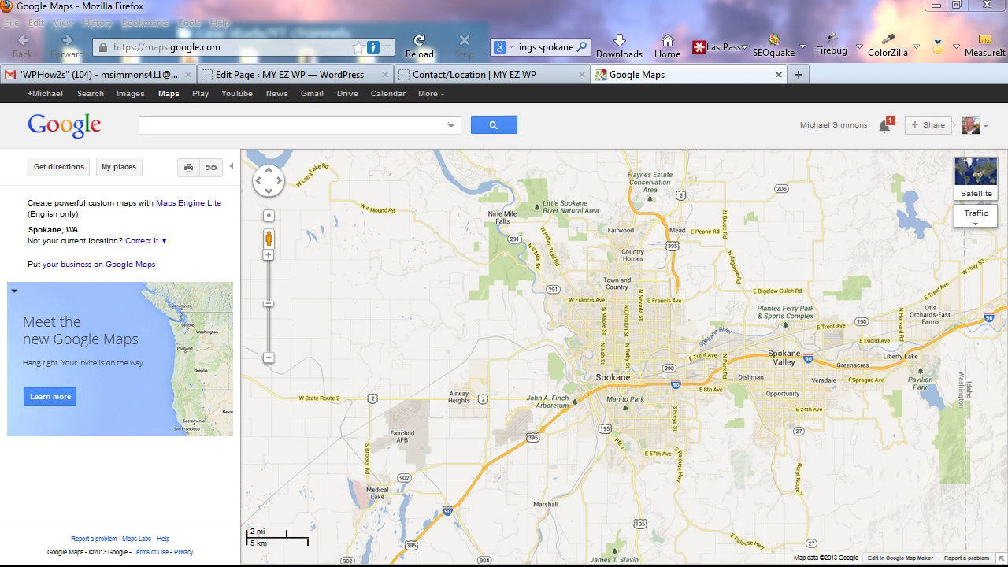
pyautogui.click(212, 125)
pyautogui.hotkey('ctrl', 'v')
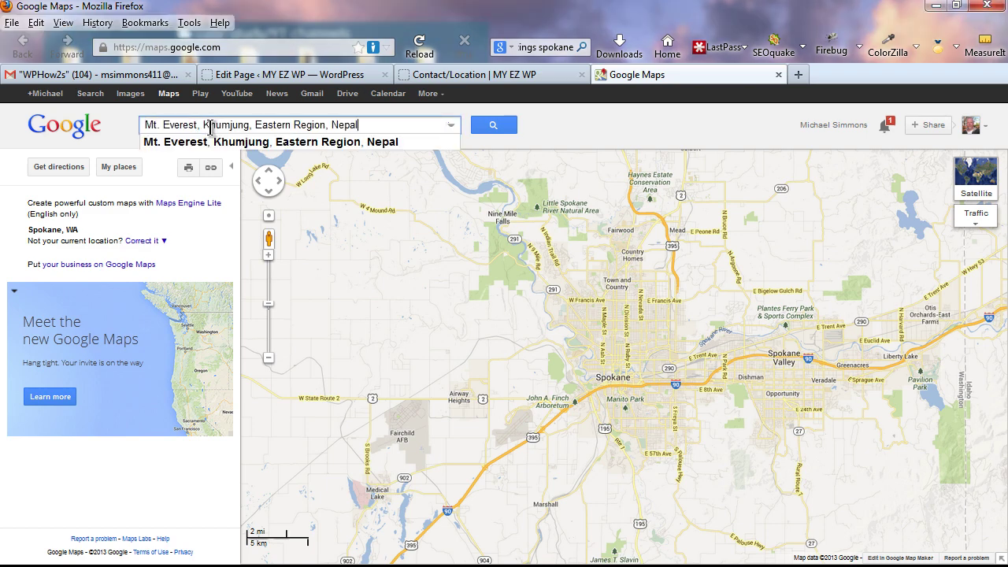
pyautogui.click(388, 144)
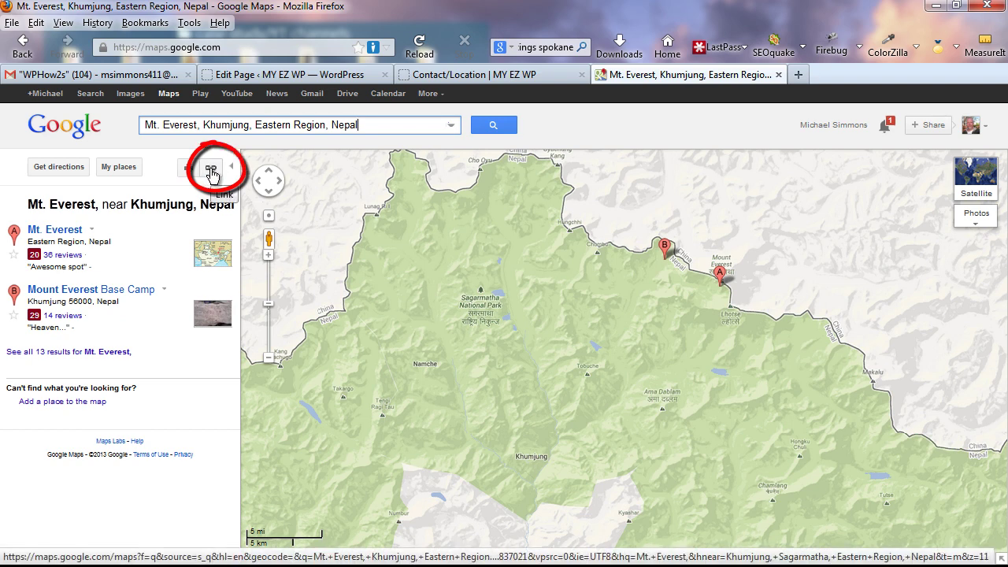
# - Customize the Mt. Everest map embed to Large 640×480 and copy its iframe HTML
pyautogui.click(211, 174)
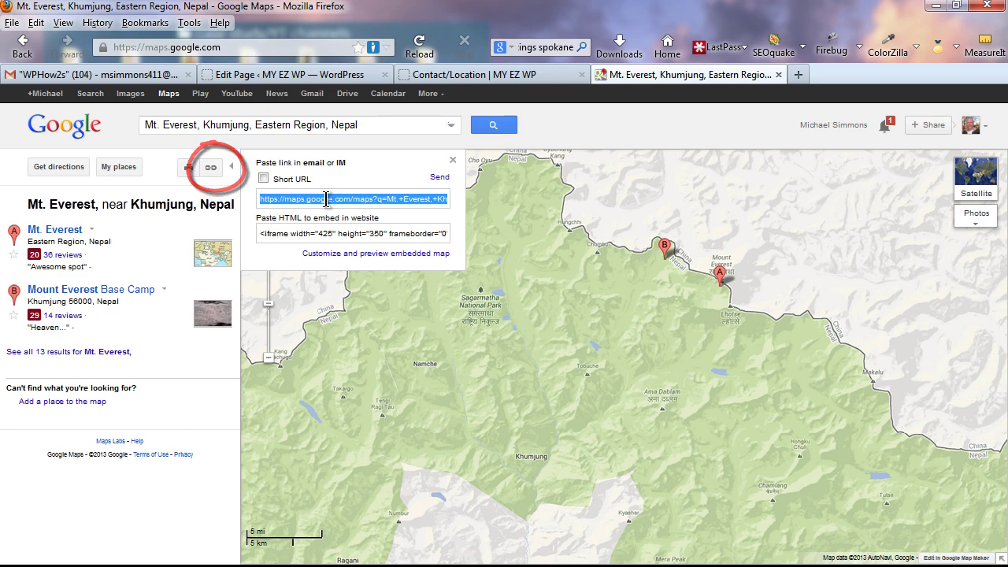
pyautogui.click(364, 255)
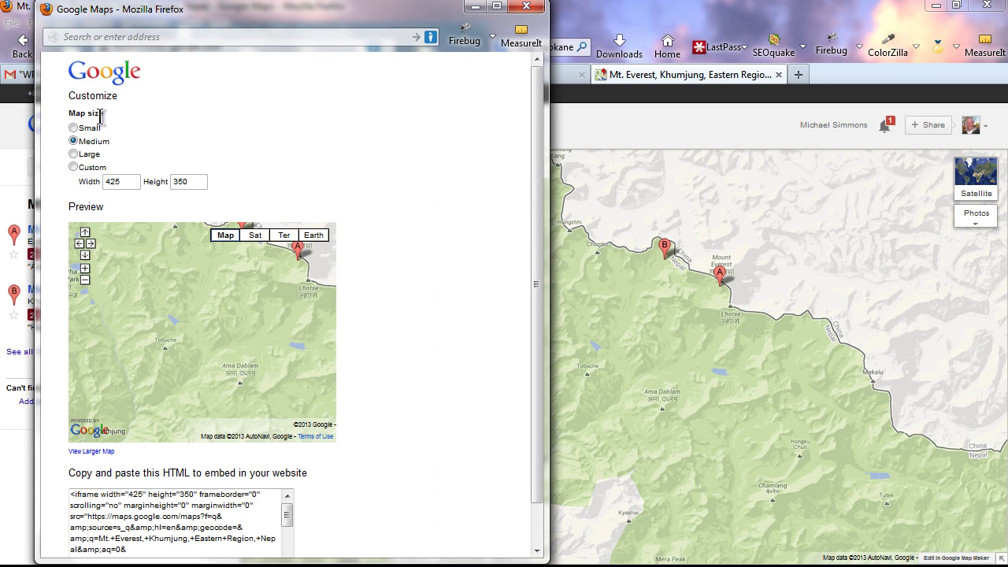
pyautogui.click(73, 155)
pyautogui.moveTo(541, 163); pyautogui.dragTo(543, 275)
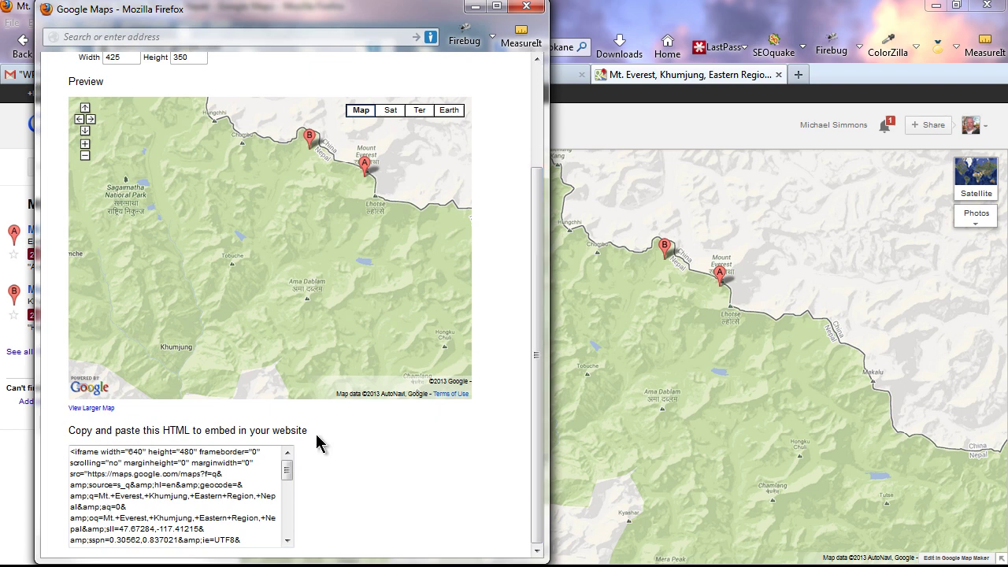
pyautogui.doubleClick(137, 463)
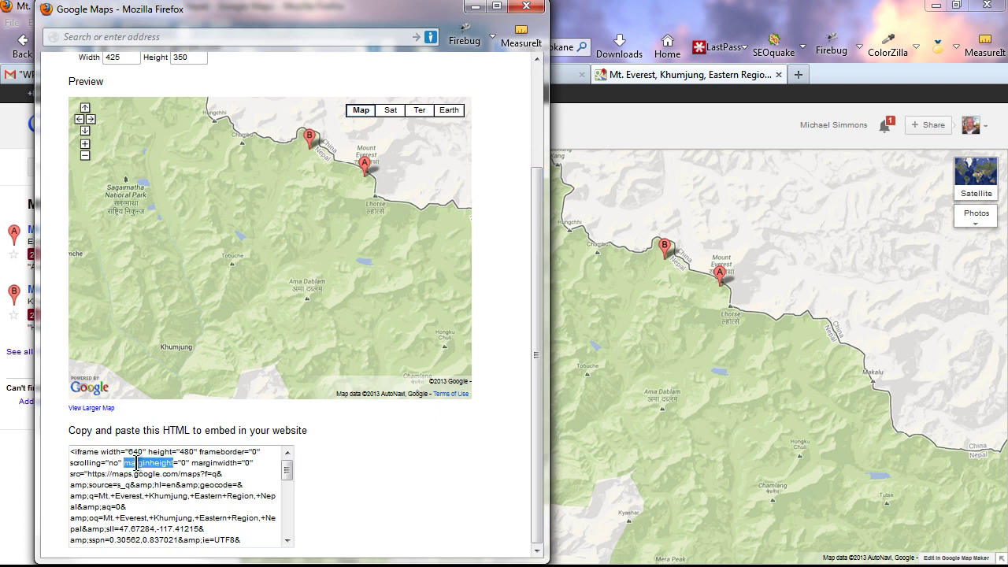
pyautogui.click(137, 463)
pyautogui.hotkey('ctrl', 'c')
pyautogui.rightClick(137, 463)
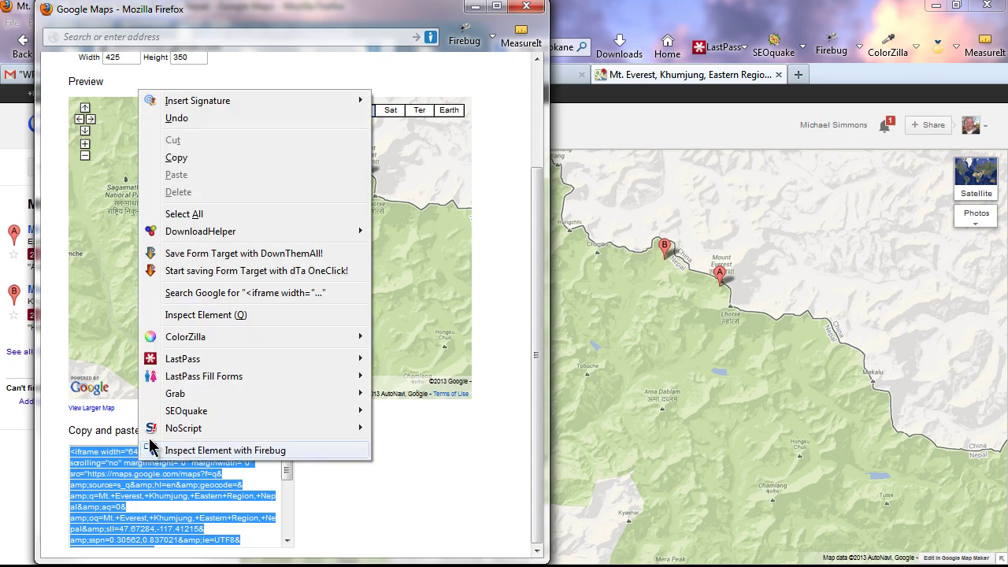
pyautogui.click(174, 163)
pyautogui.click(475, 8)
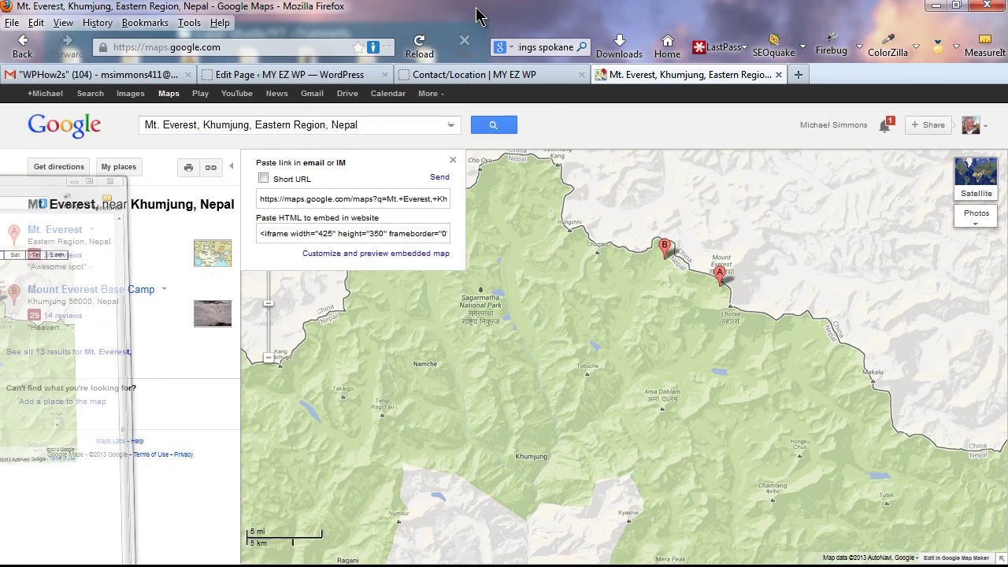
# - Paste the Mt. Everest iframe below the form shortcode in the Text editor and update the page
pyautogui.click(288, 74)
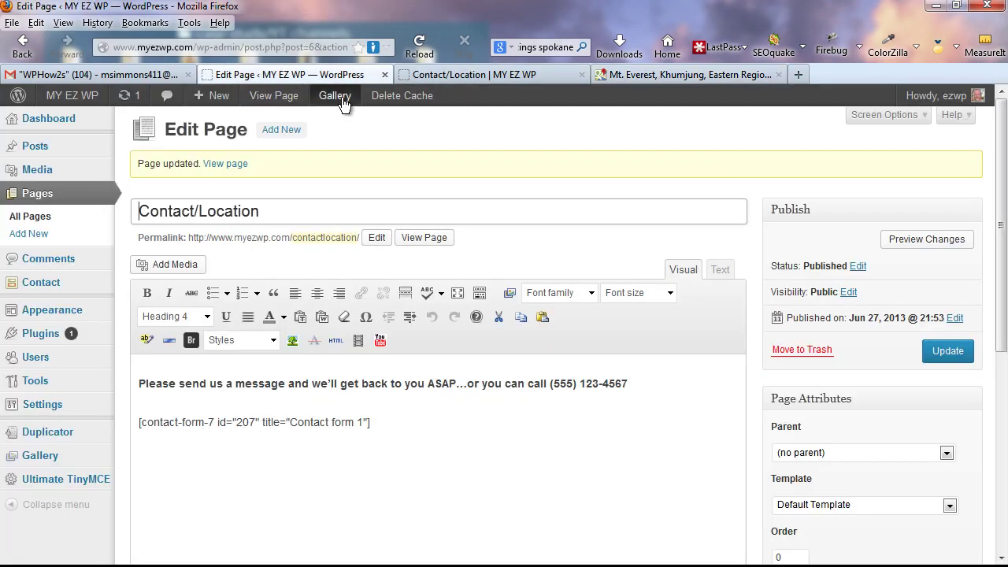
pyautogui.click(720, 270)
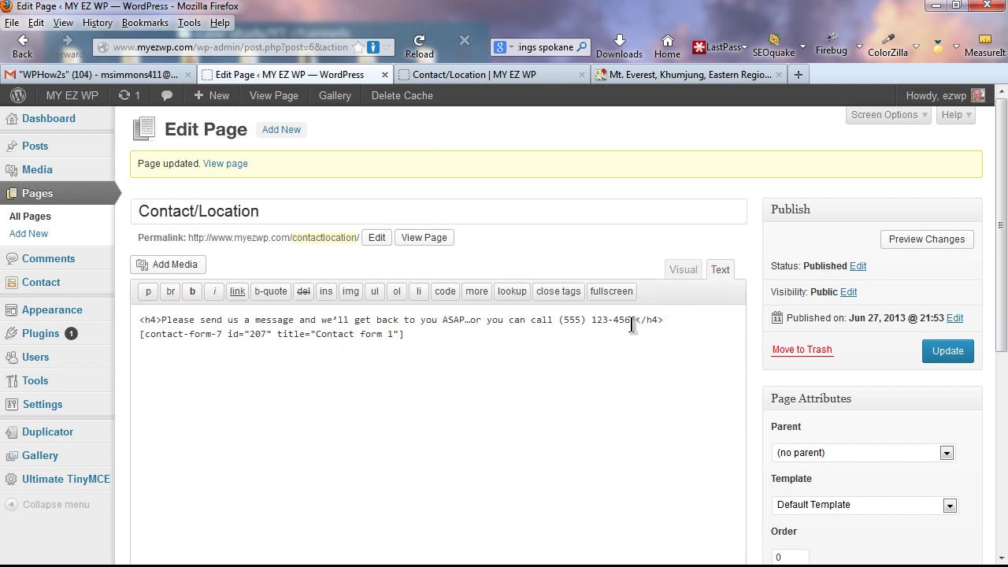
pyautogui.press('Return')
pyautogui.hotkey('ctrl', 'v')
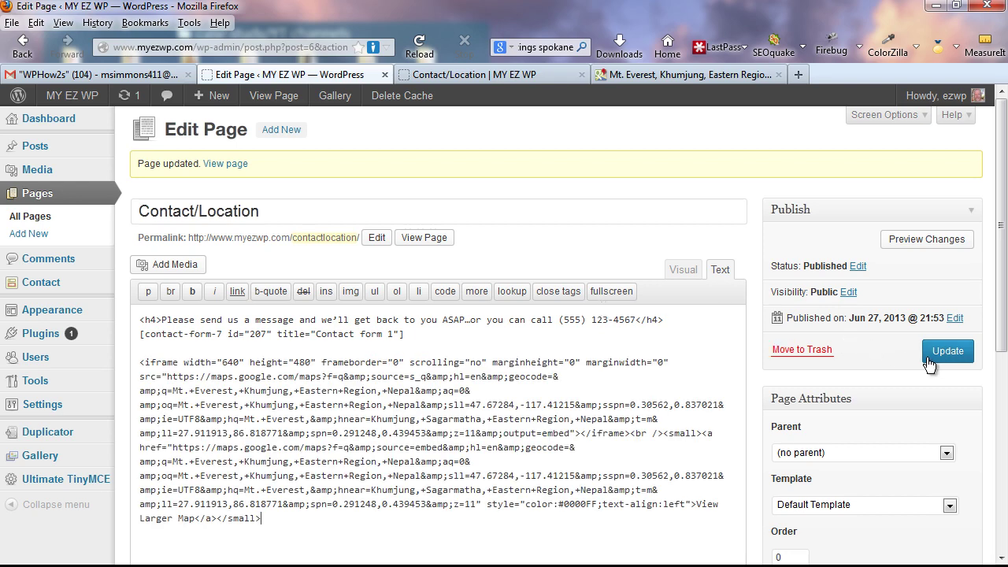
pyautogui.click(953, 356)
pyautogui.click(487, 76)
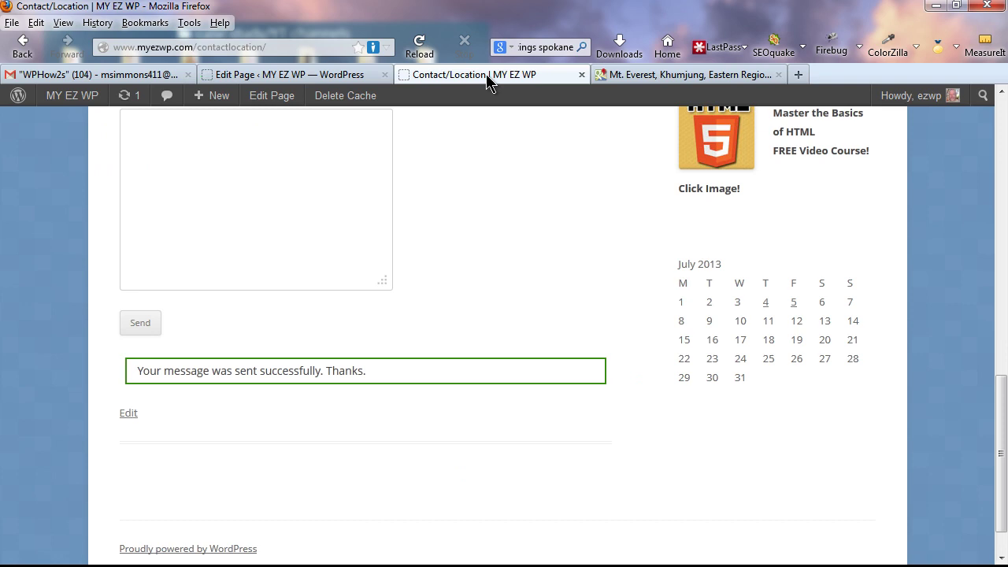
# - Reload the live Contact/Location page and open the Mt. Everest marker on the embedded map
pyautogui.rightClick(486, 79)
pyautogui.click(538, 87)
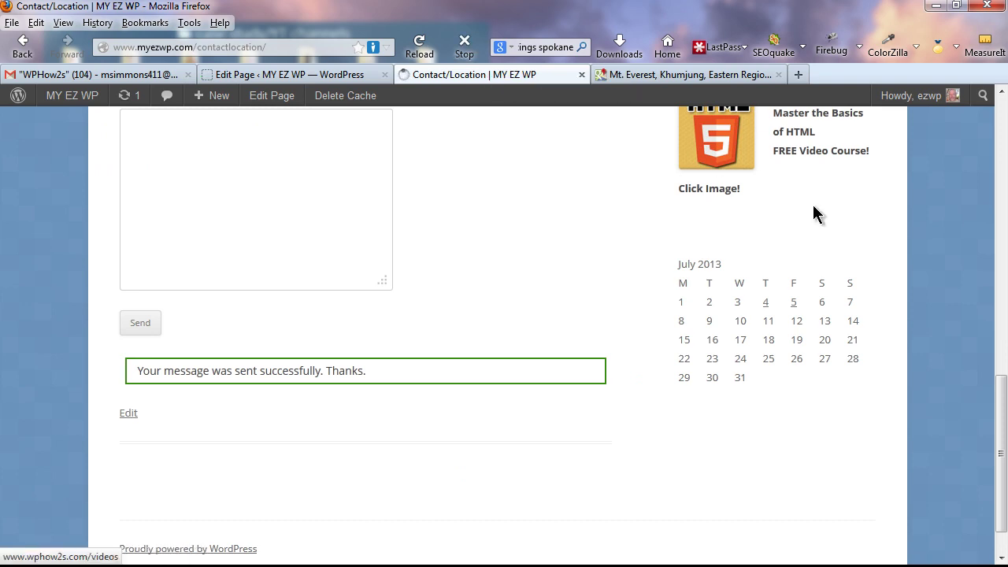
pyautogui.moveTo(1003, 333); pyautogui.dragTo(999, 389)
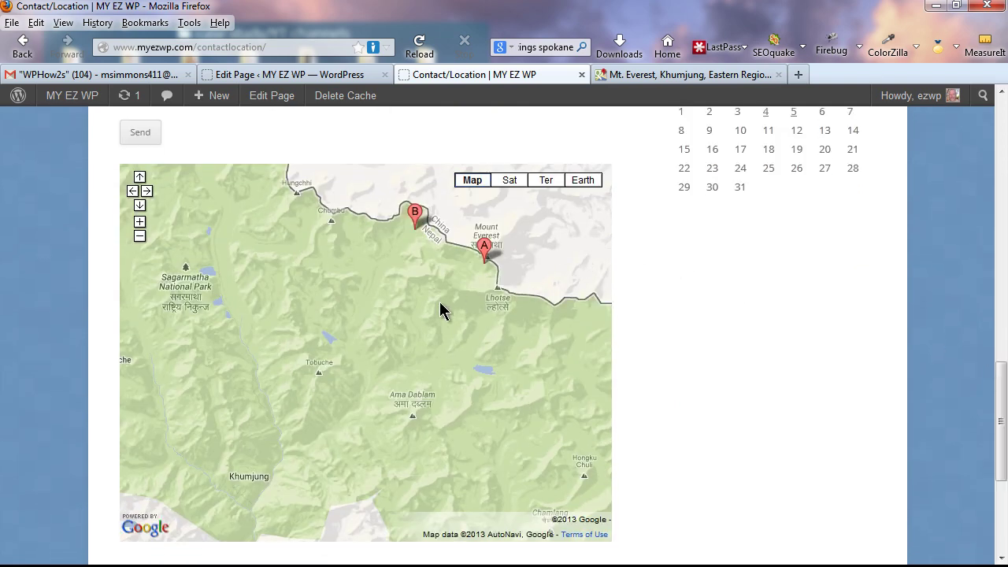
pyautogui.click(484, 248)
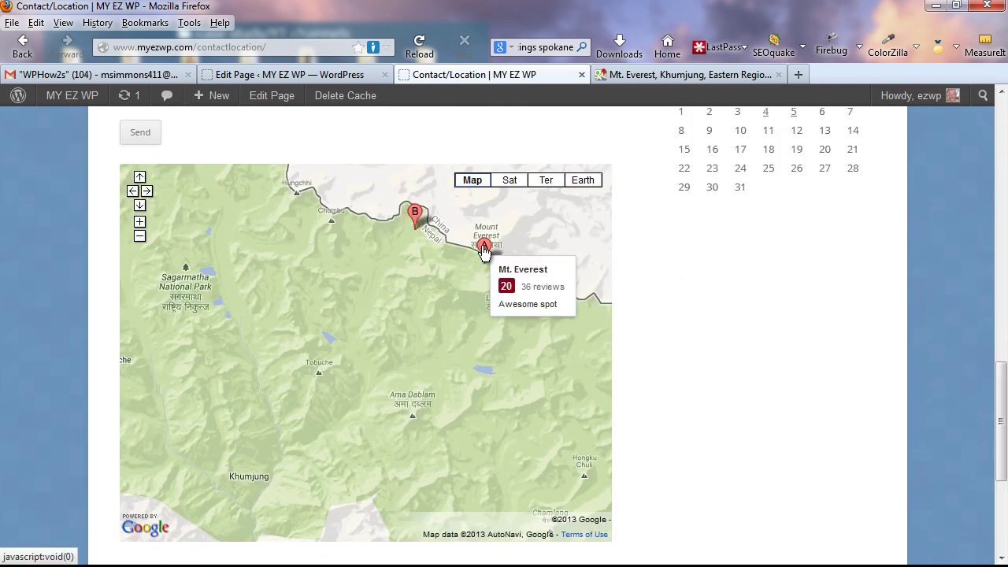
pyautogui.click(485, 248)
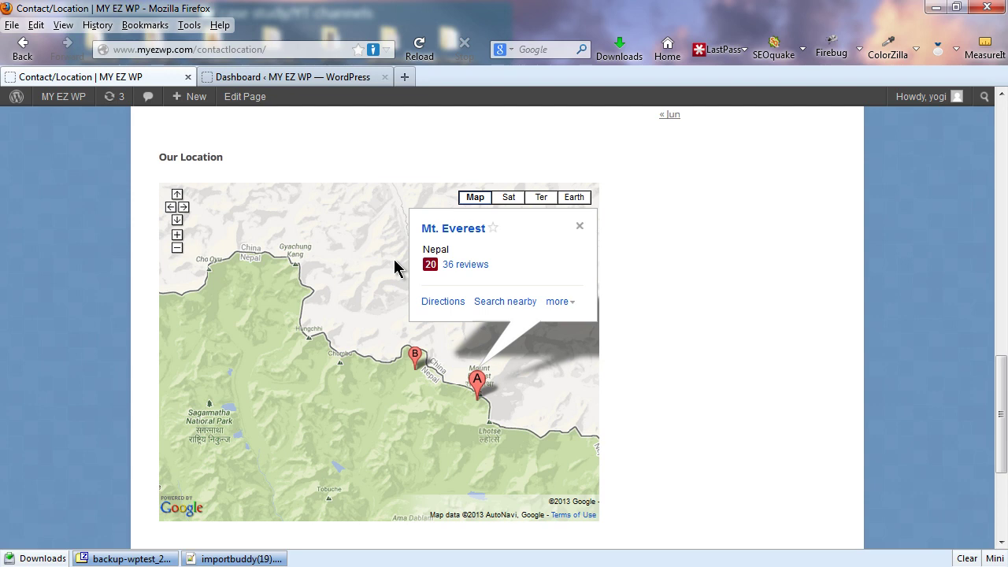
# - Go to Plugins > Add New from the dashboard, checking the notes for the plugin name
pyautogui.click(283, 79)
pyautogui.moveTo(35, 339)
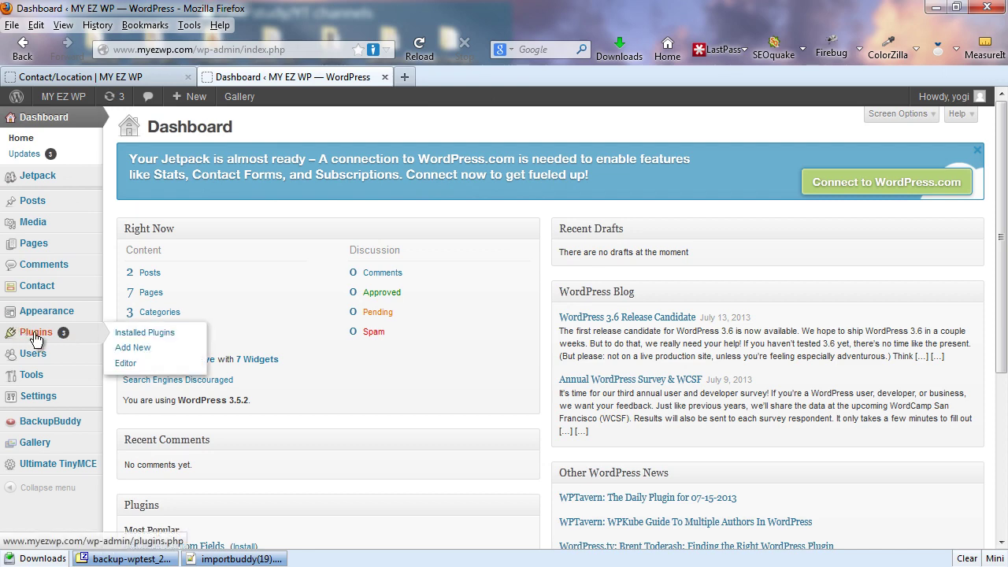
pyautogui.click(133, 349)
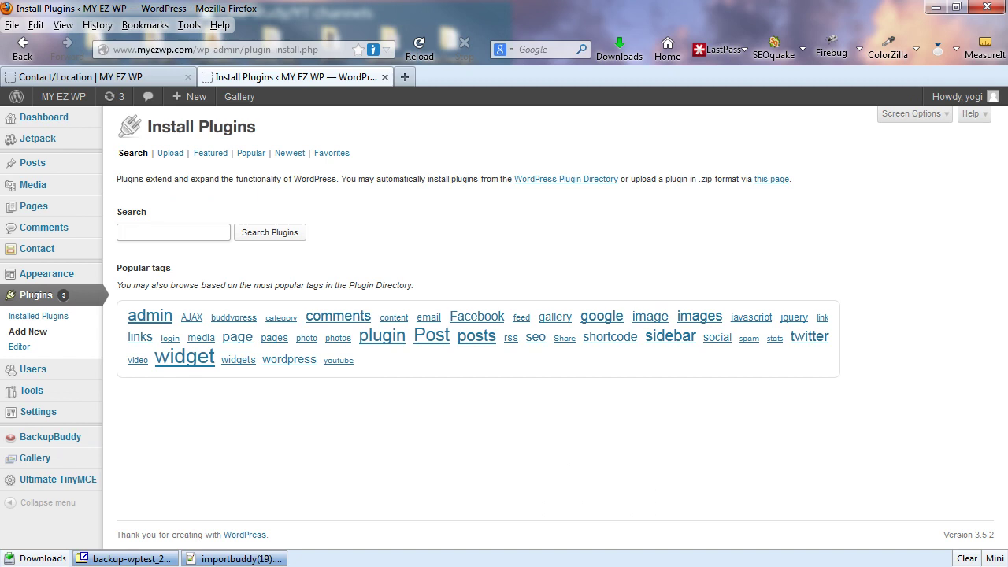
pyautogui.hotkey('alt', 'Tab')
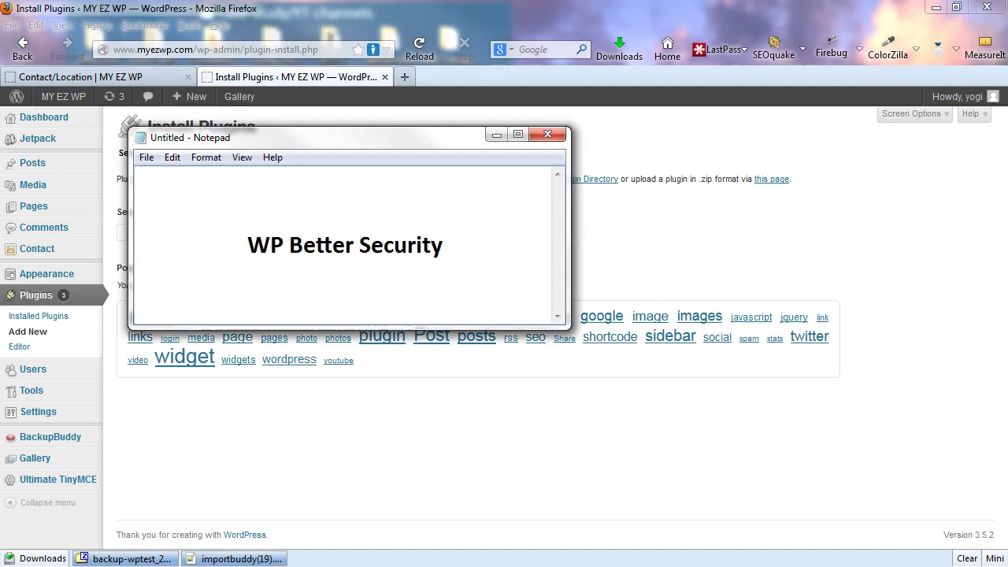
pyautogui.hotkey('alt', 'Tab')
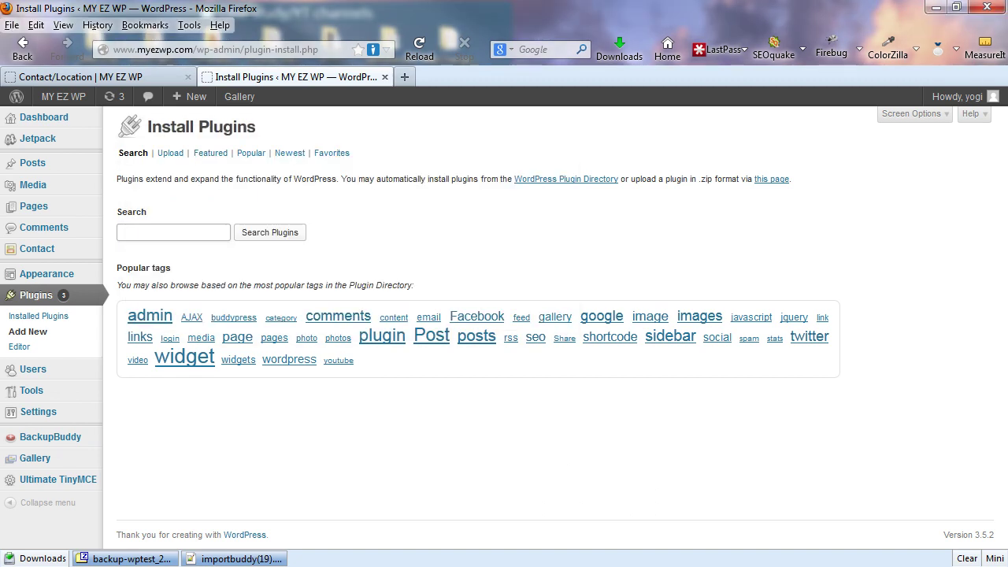
# - Search for 'better wp security', then install and activate Better WP Security 3.5.3
pyautogui.write('wp better')
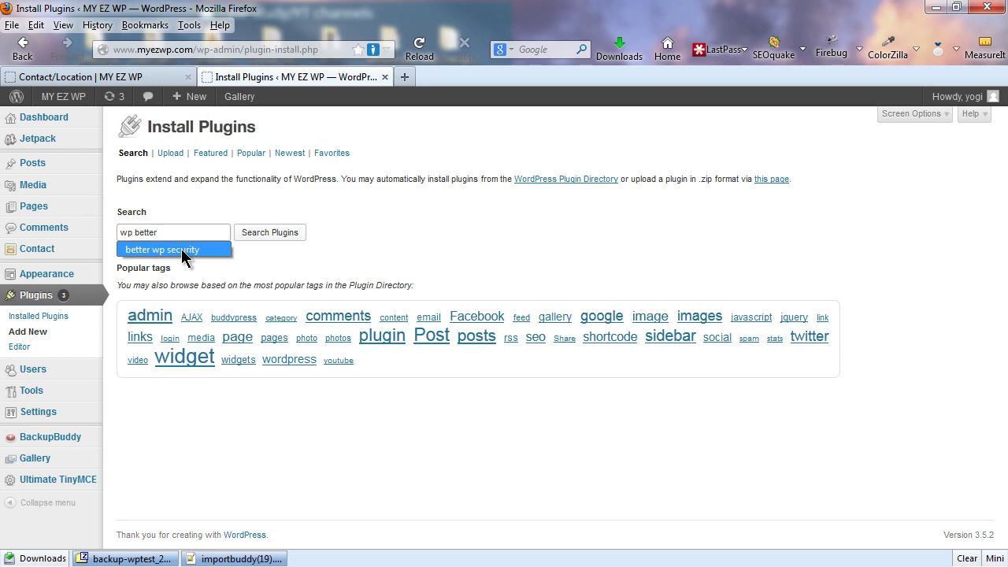
pyautogui.click(182, 251)
pyautogui.click(290, 234)
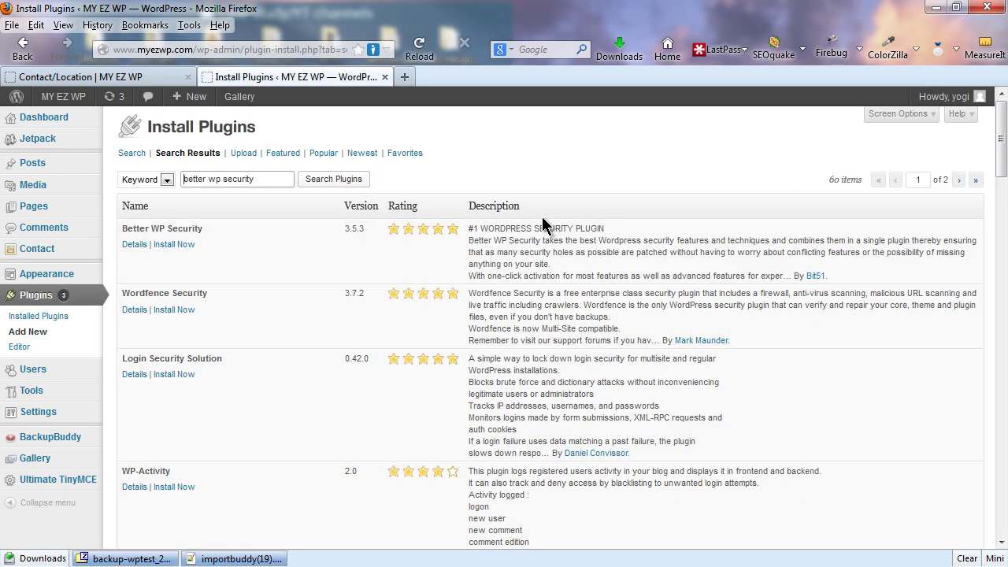
pyautogui.click(131, 247)
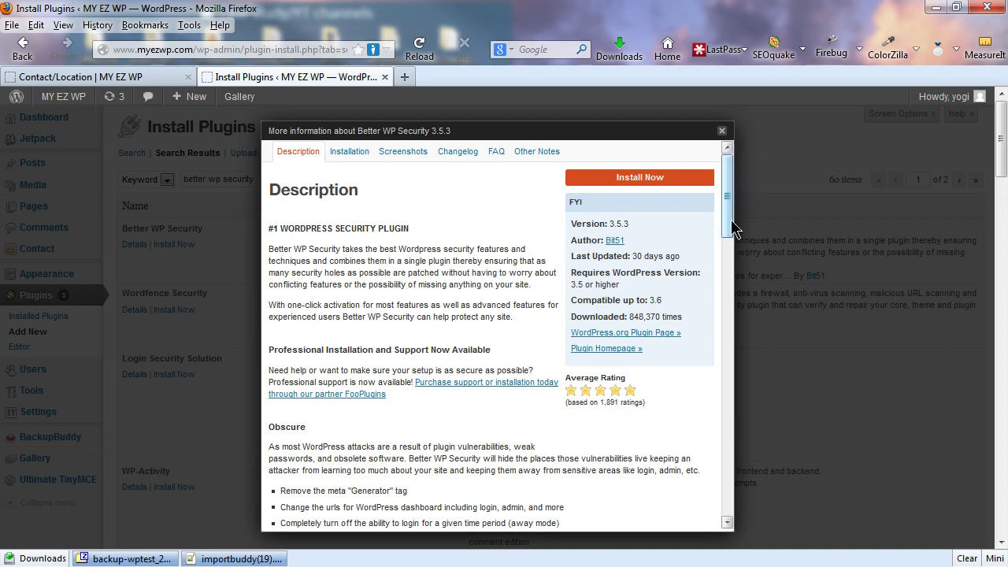
pyautogui.click(644, 181)
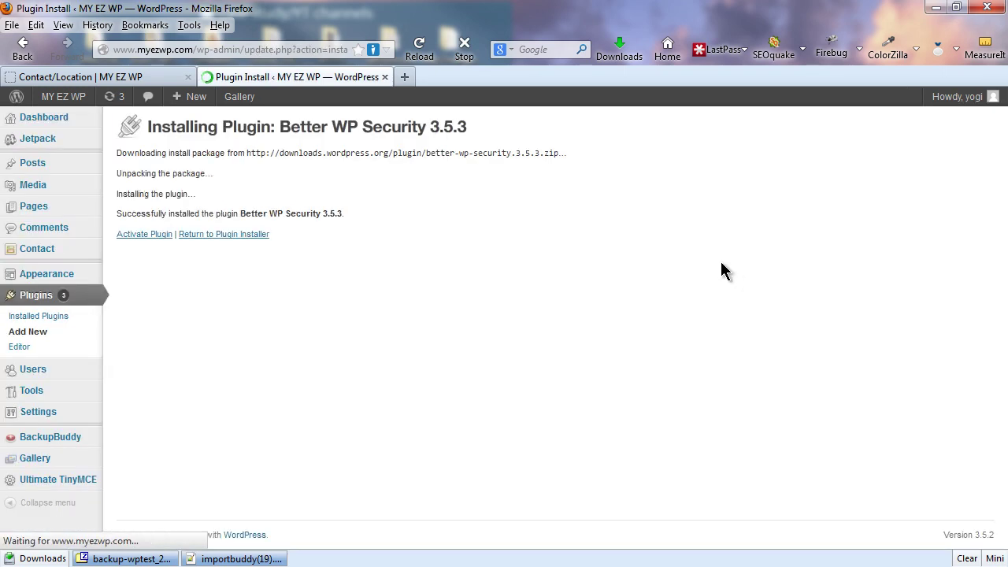
pyautogui.click(147, 234)
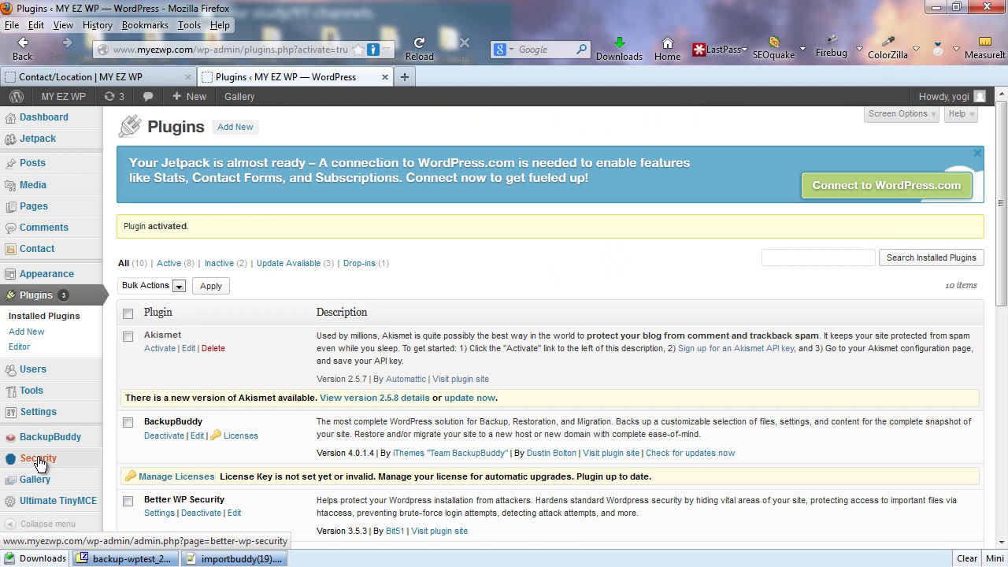
# - Open the Security menu and create a database backup from the Better WP Security welcome screen
pyautogui.click(39, 463)
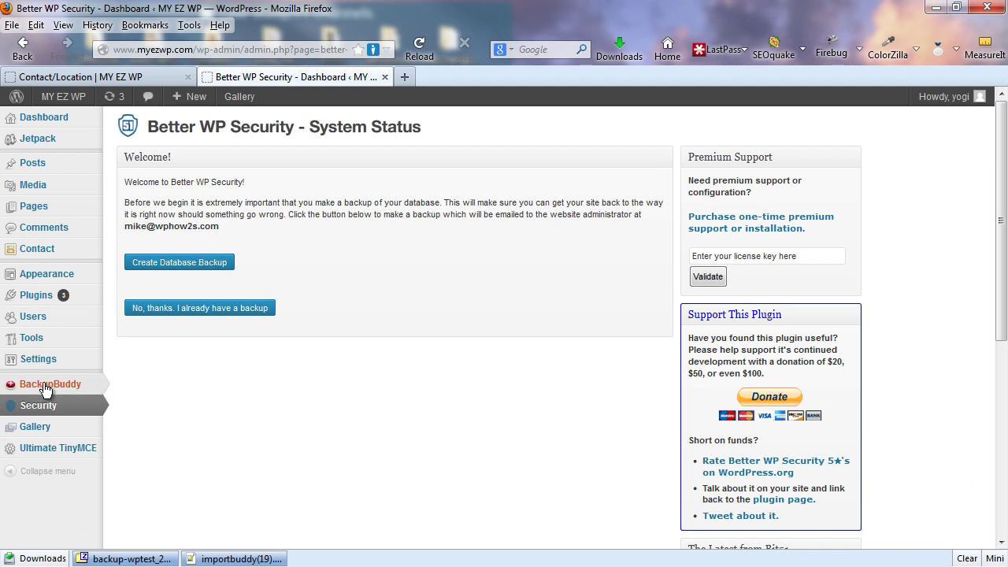
pyautogui.moveTo(41, 386)
pyautogui.click(161, 265)
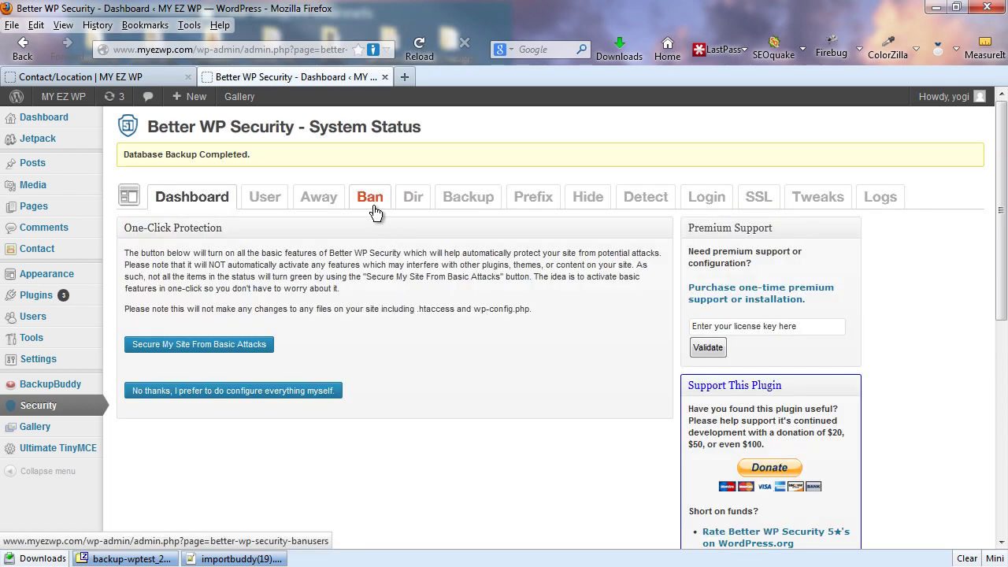
# - Apply 'Secure My Site From Basic Attacks' and review the 21 System Status checks
pyautogui.click(193, 344)
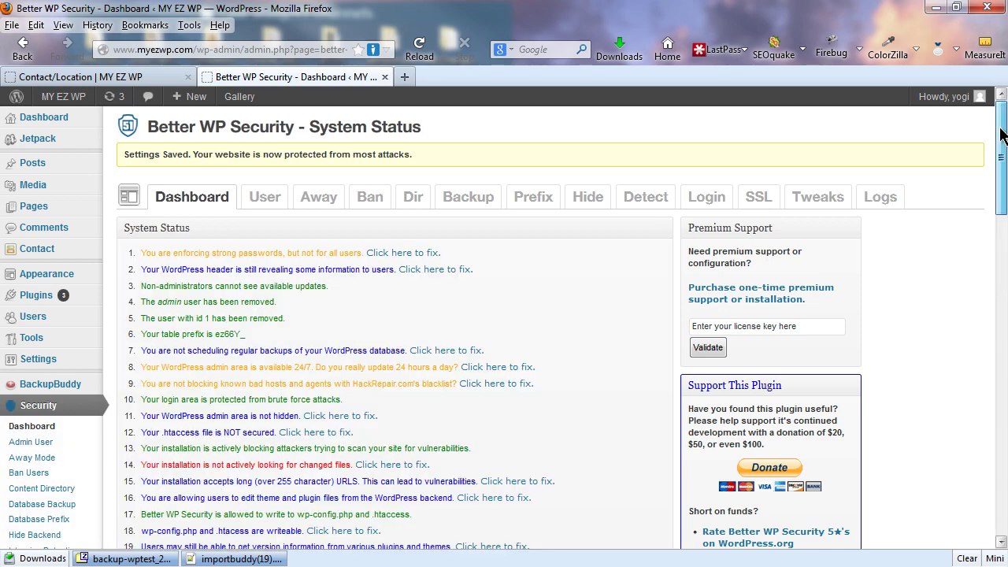
pyautogui.moveTo(1003, 133); pyautogui.dragTo(1003, 160)
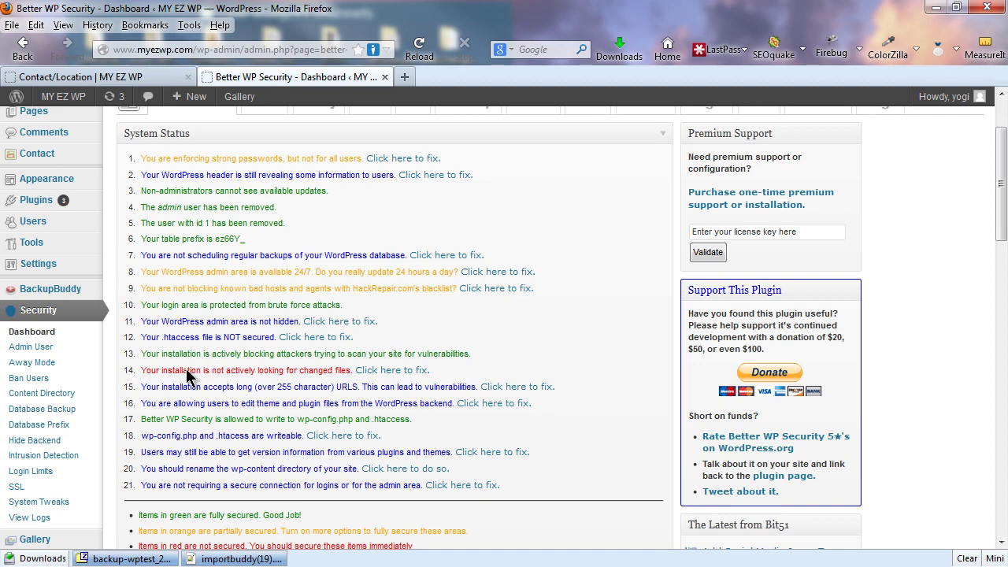
pyautogui.moveTo(1002, 162); pyautogui.dragTo(992, 139)
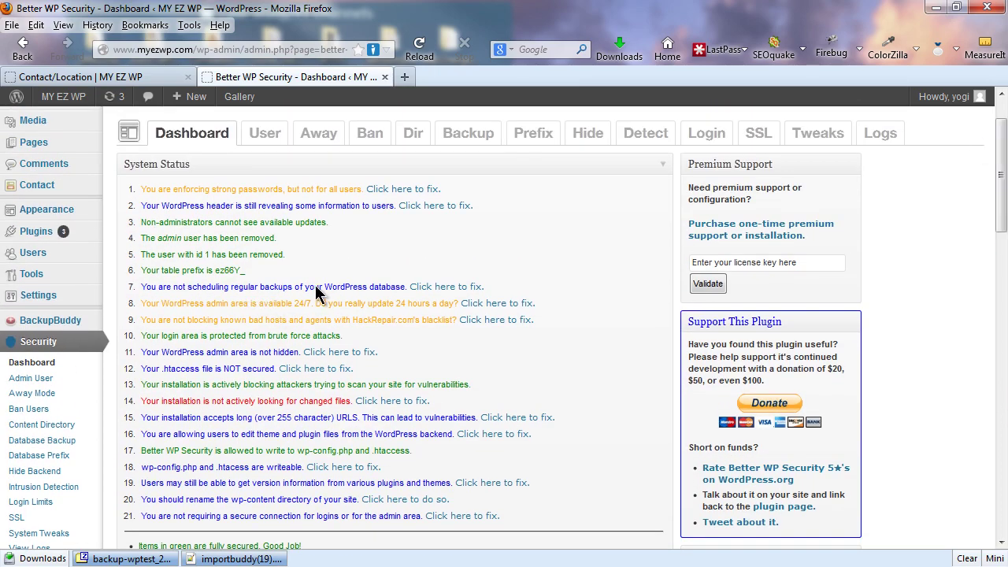
pyautogui.moveTo(998, 141); pyautogui.dragTo(1000, 226)
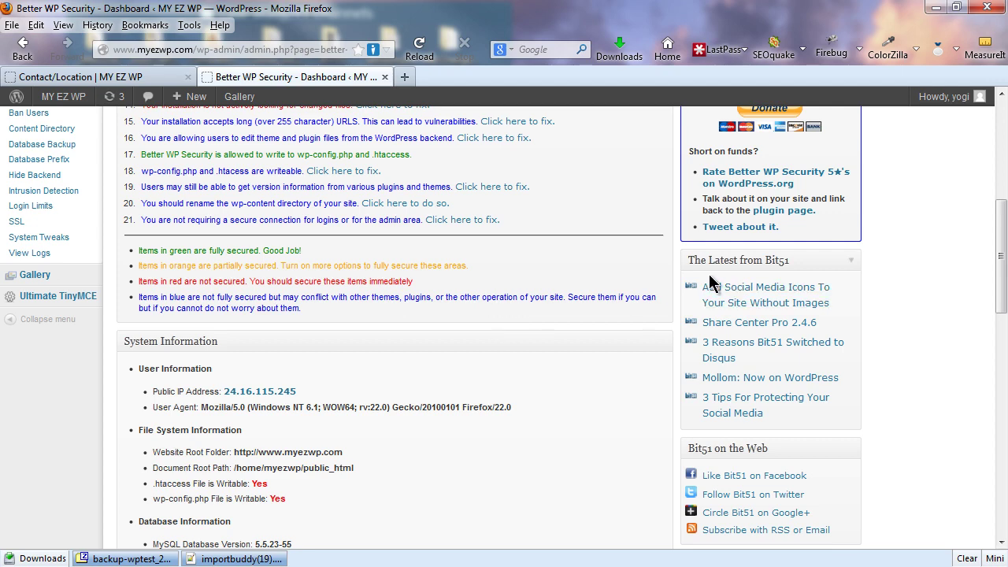
pyautogui.scroll(6, 994, 216)
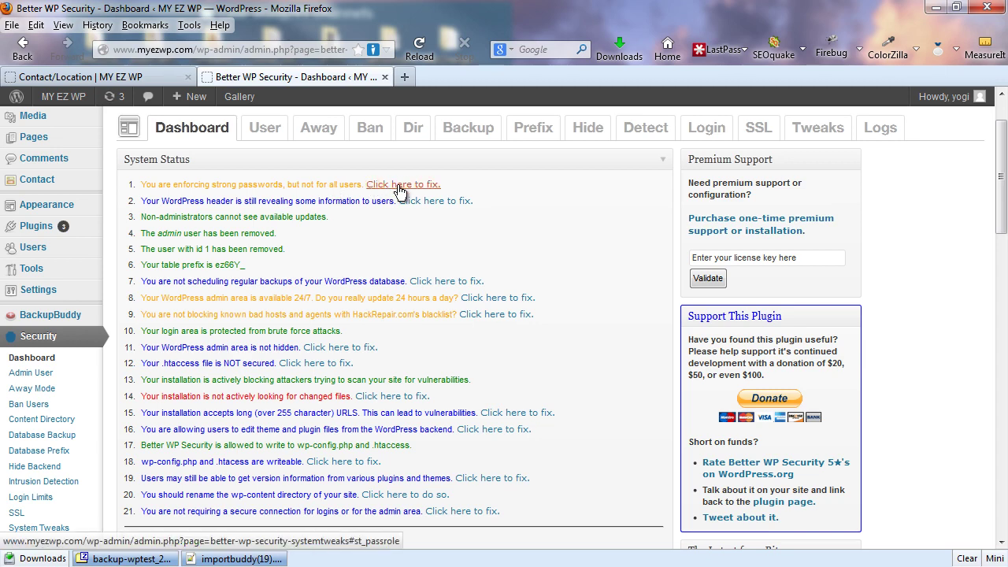
# - Require strong passwords for all roles down to Subscriber and save the Tweaks settings
pyautogui.click(400, 186)
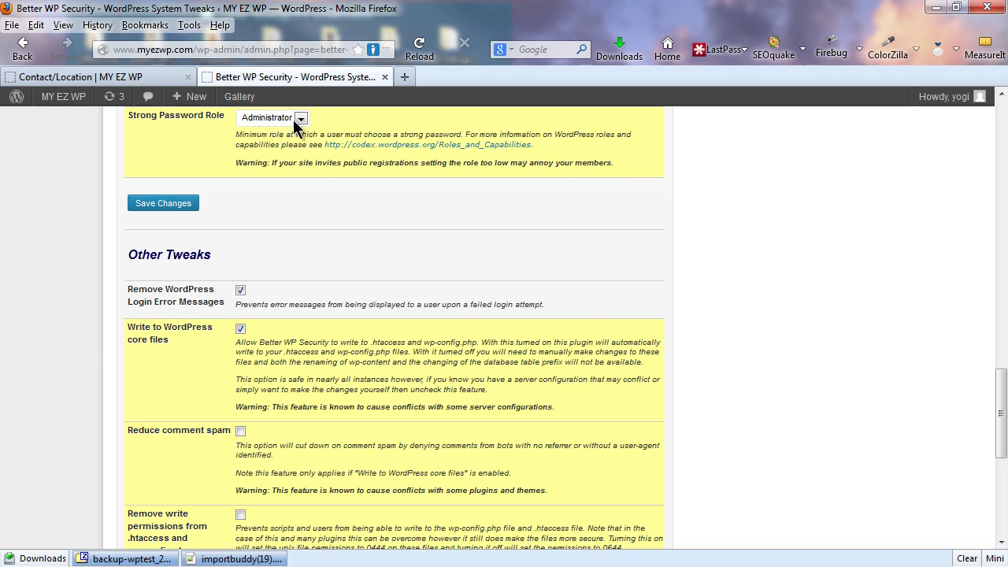
pyautogui.click(300, 120)
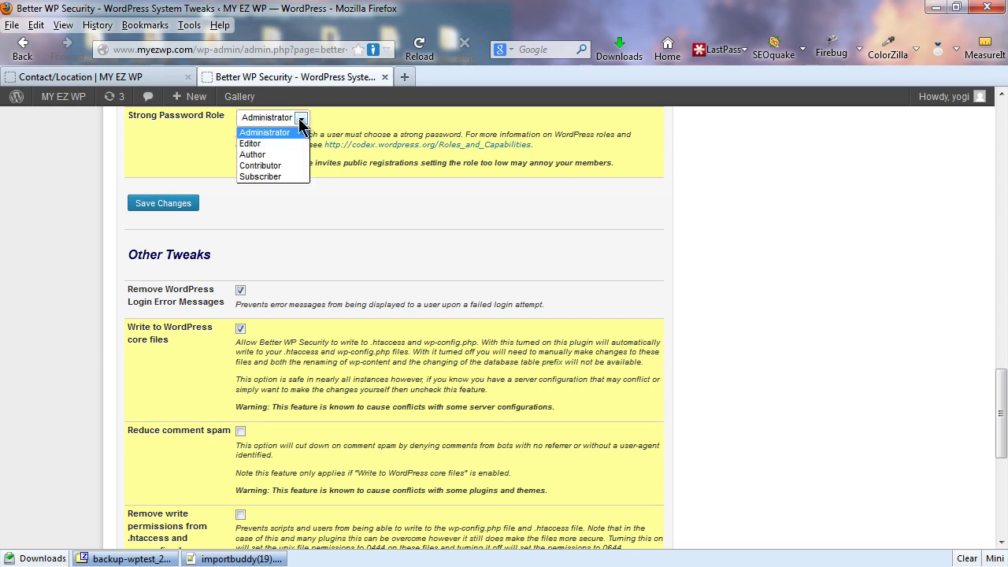
pyautogui.click(281, 175)
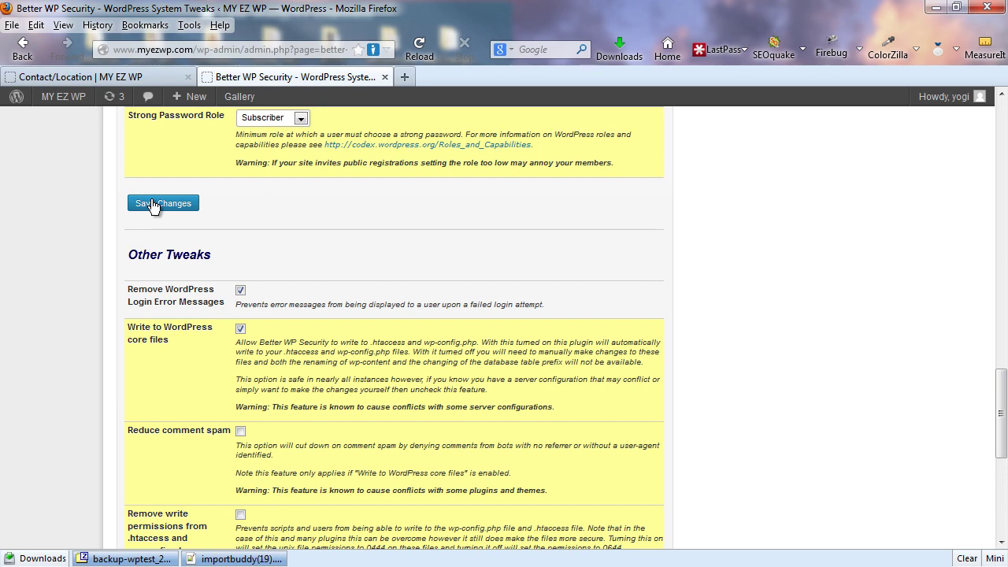
pyautogui.click(153, 205)
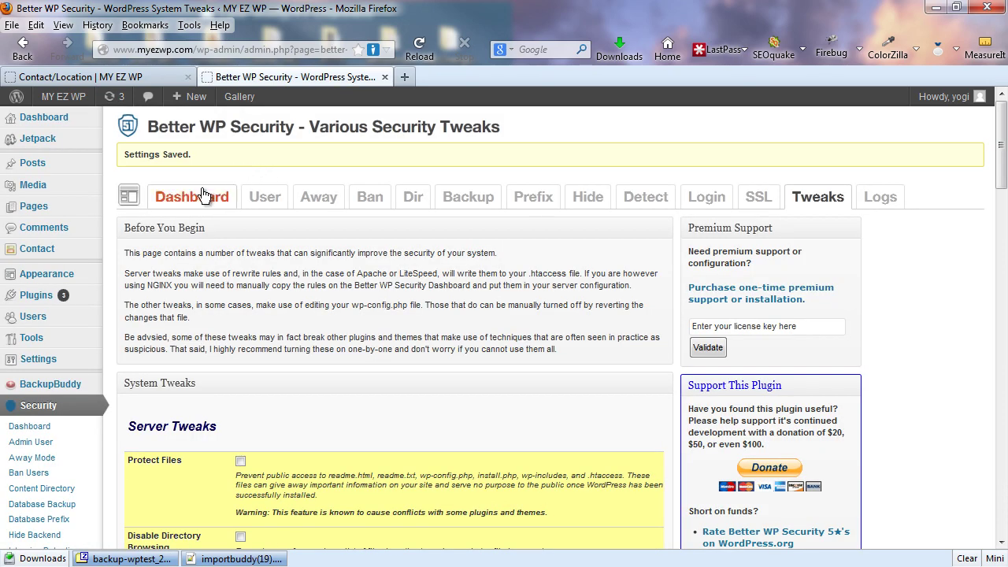
pyautogui.click(191, 197)
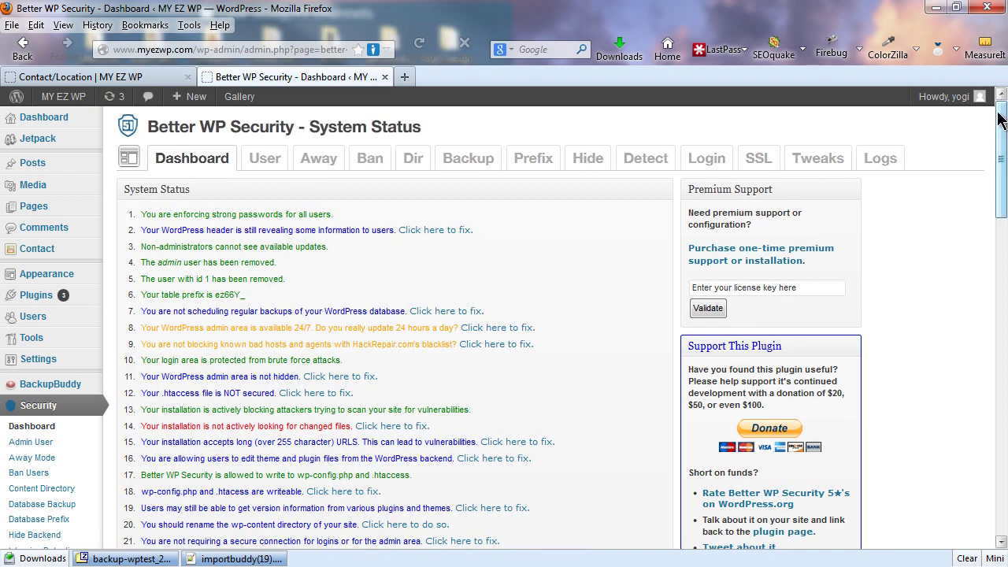
# - Enable File Change Detection in the Intrusion Detection settings and save the options
pyautogui.scroll(-2, 227, 254)
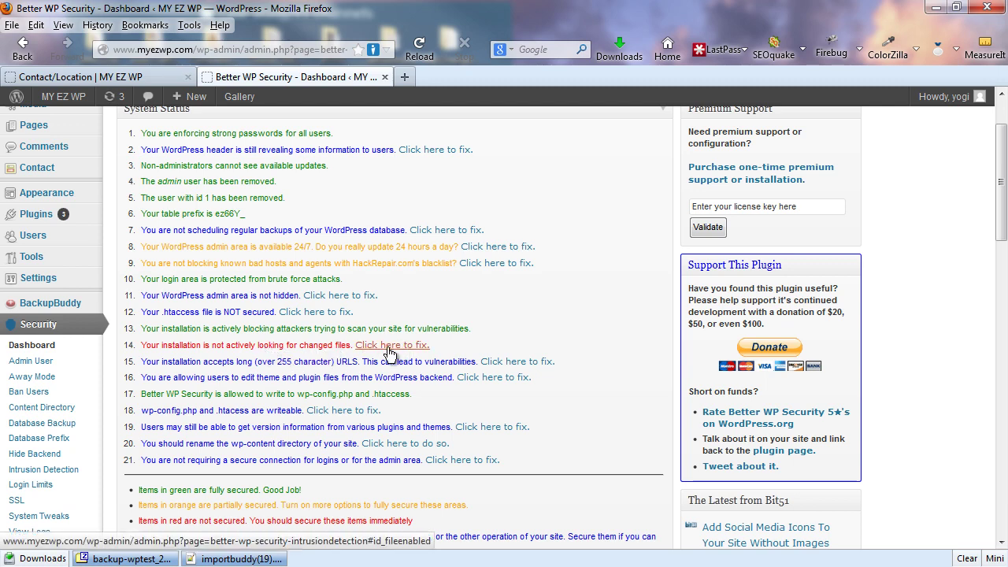
pyautogui.click(389, 347)
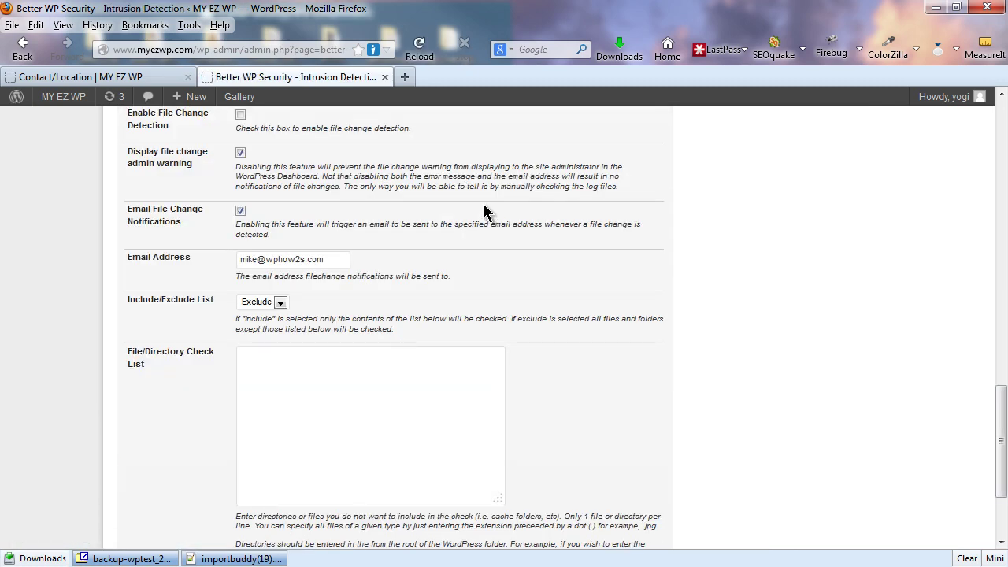
pyautogui.click(240, 115)
pyautogui.scroll(-3, 1000, 426)
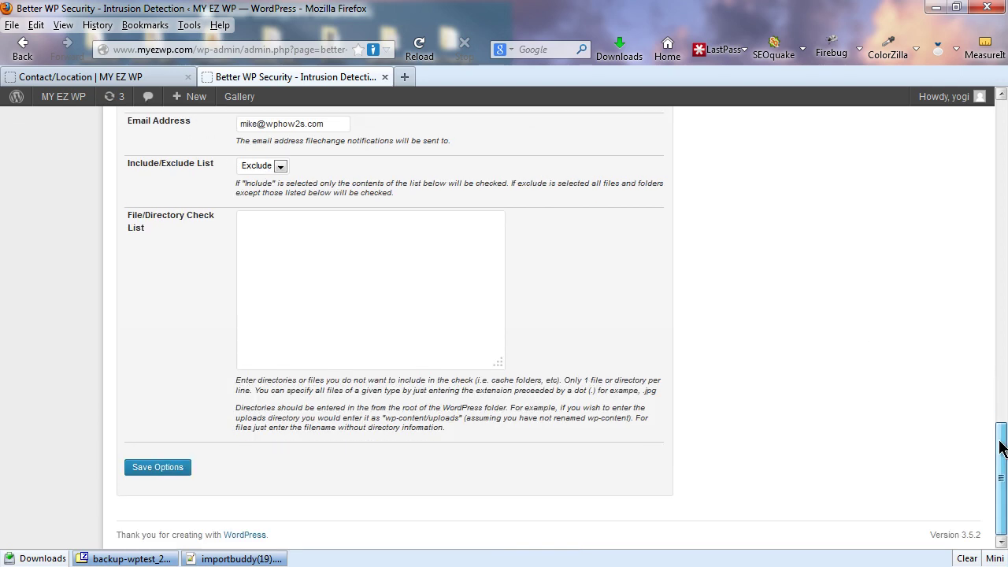
pyautogui.click(155, 473)
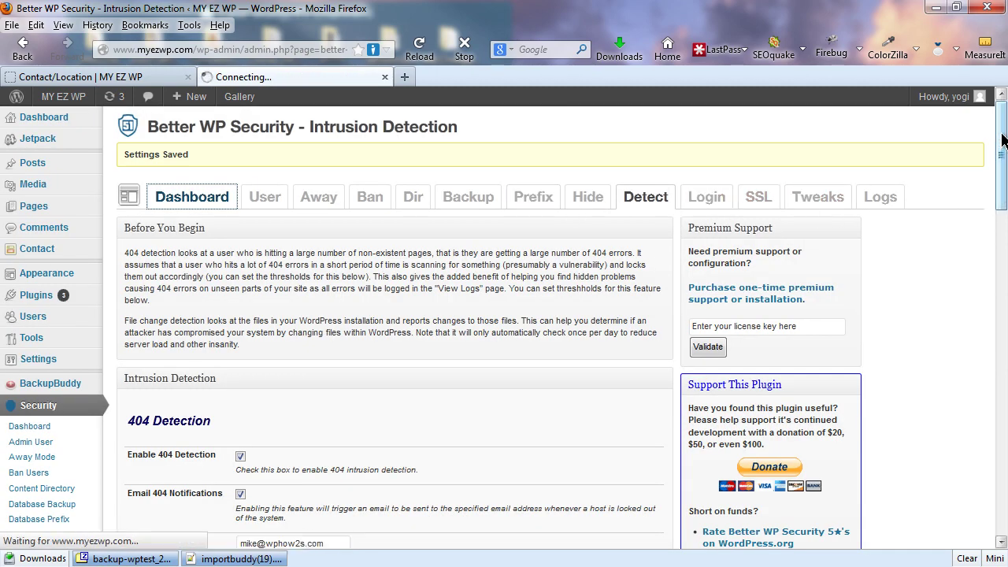
# - Scroll the System Status list back to the top, confirming changed-file detection is active
pyautogui.moveTo(1000, 135); pyautogui.dragTo(992, 160)
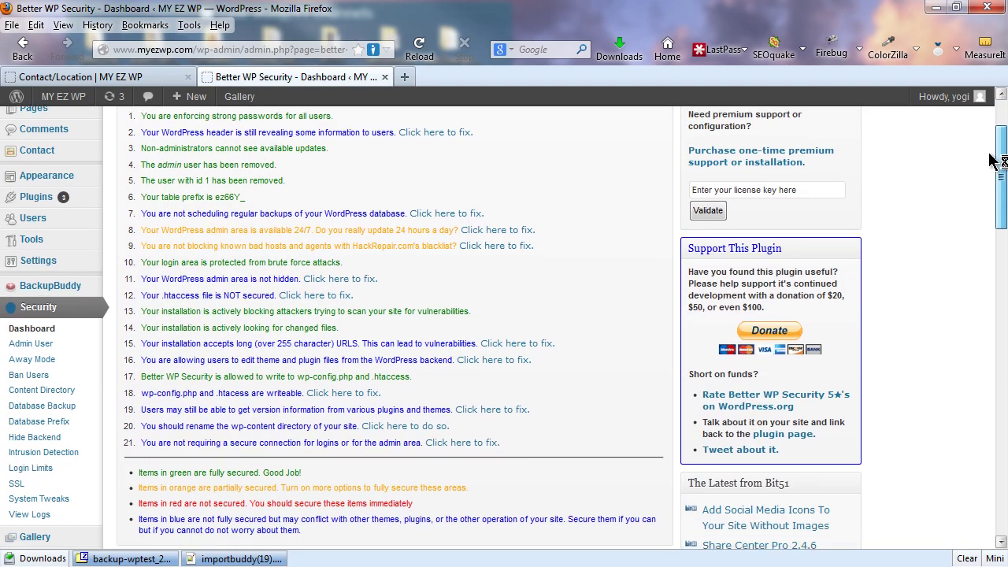
pyautogui.moveTo(992, 160); pyautogui.dragTo(580, 207)
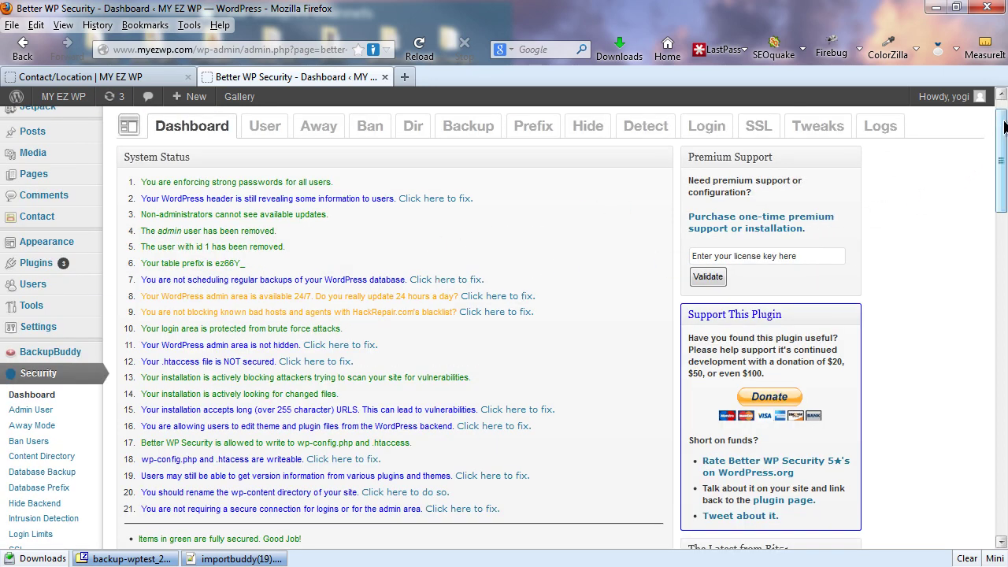
pyautogui.moveTo(1004, 126)
pyautogui.mouseDown()
pyautogui.moveTo(1003, 179)
pyautogui.moveTo(1004, 122)
pyautogui.mouseUp()
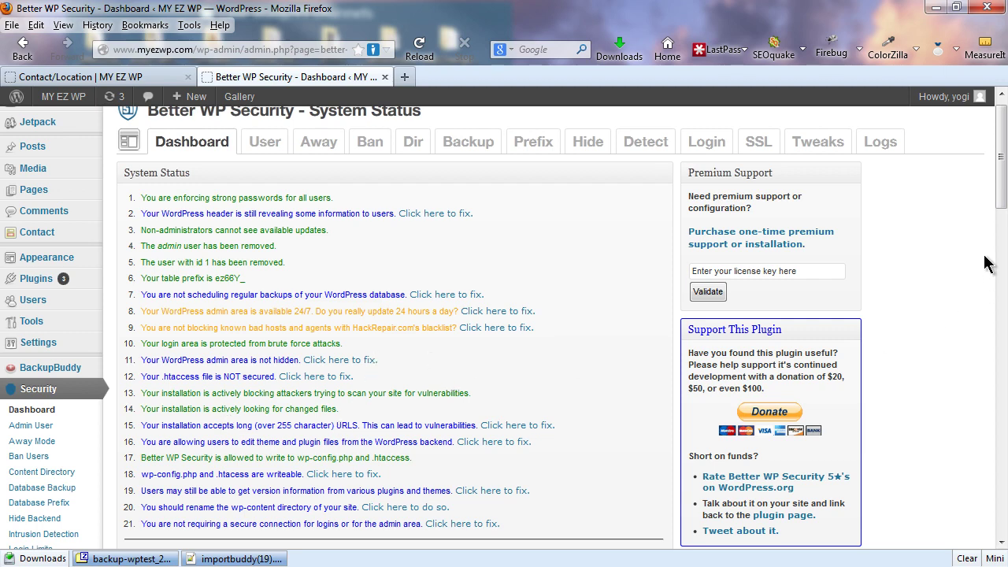
pyautogui.moveTo(1002, 139); pyautogui.dragTo(1003, 134)
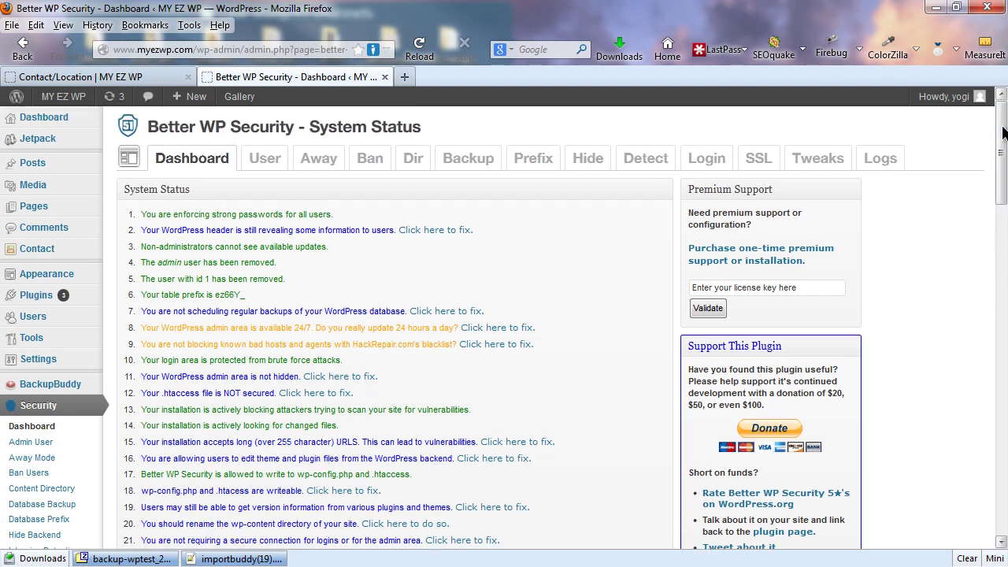